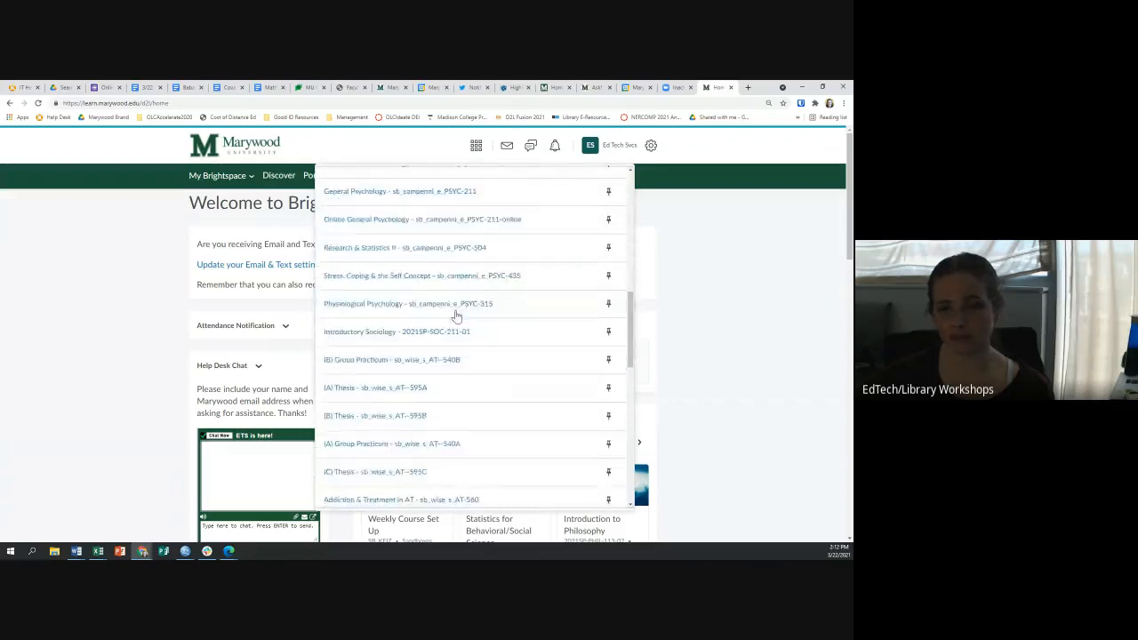
Step: Pin Comm Theory and Org Dynamics and reload the homepage so its card appears third
scroll(458, 311, "up", 6)
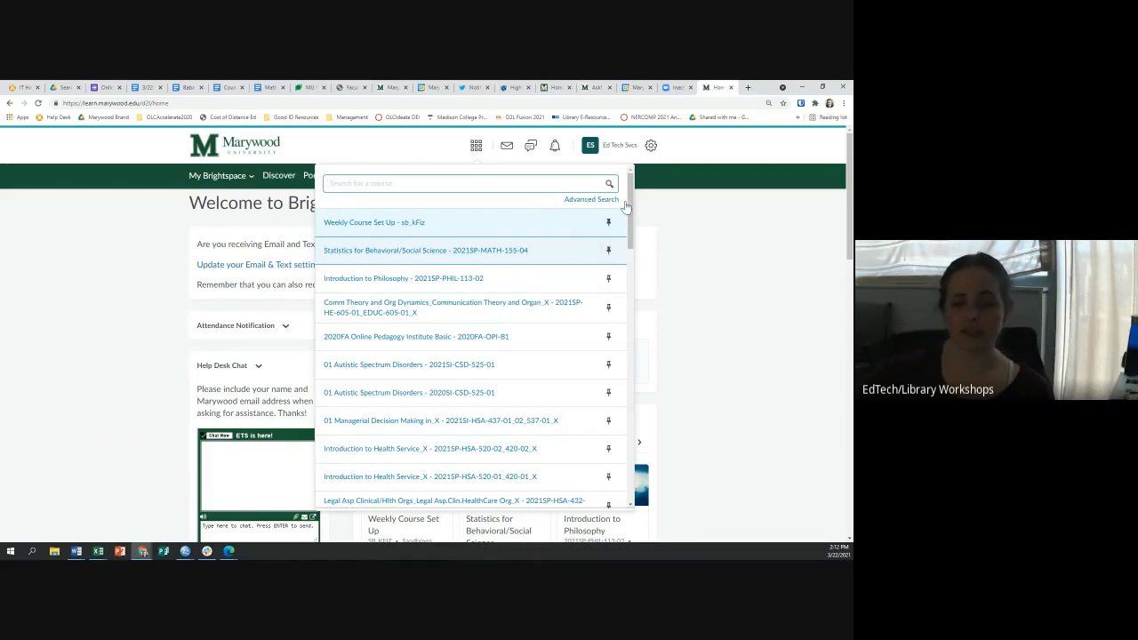
left_click(610, 315)
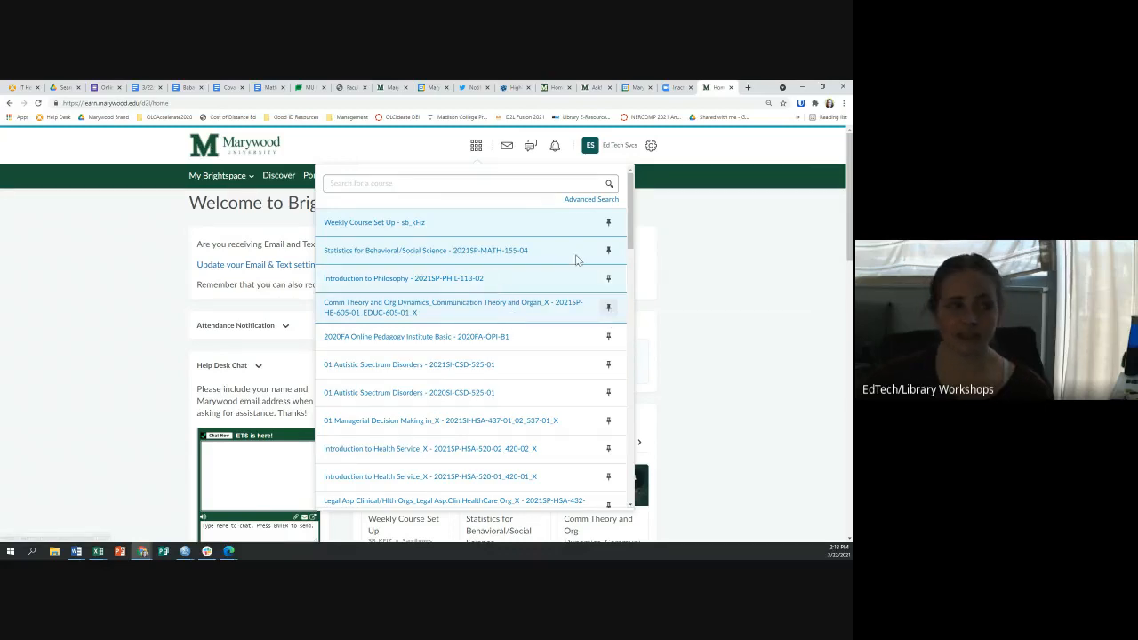
left_click(38, 103)
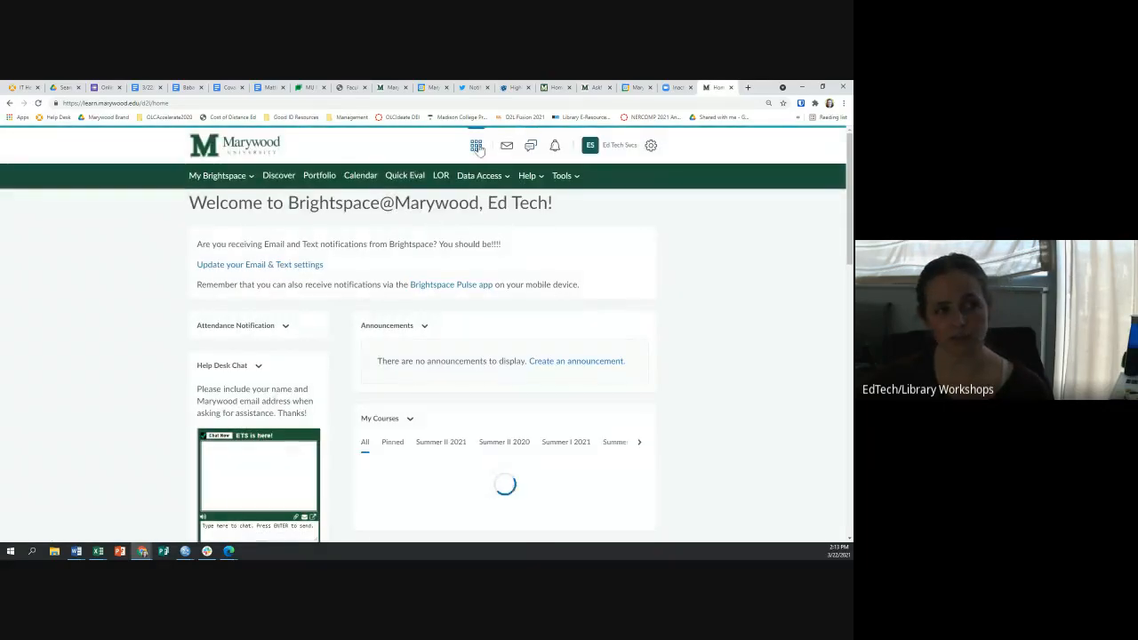
left_click(476, 147)
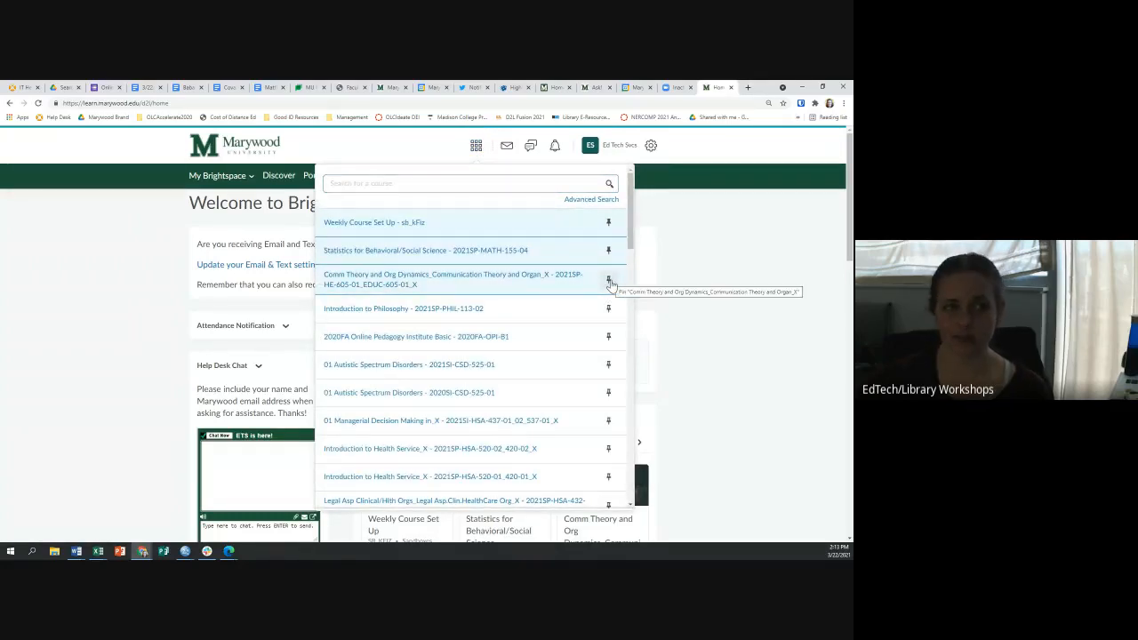
left_click(707, 223)
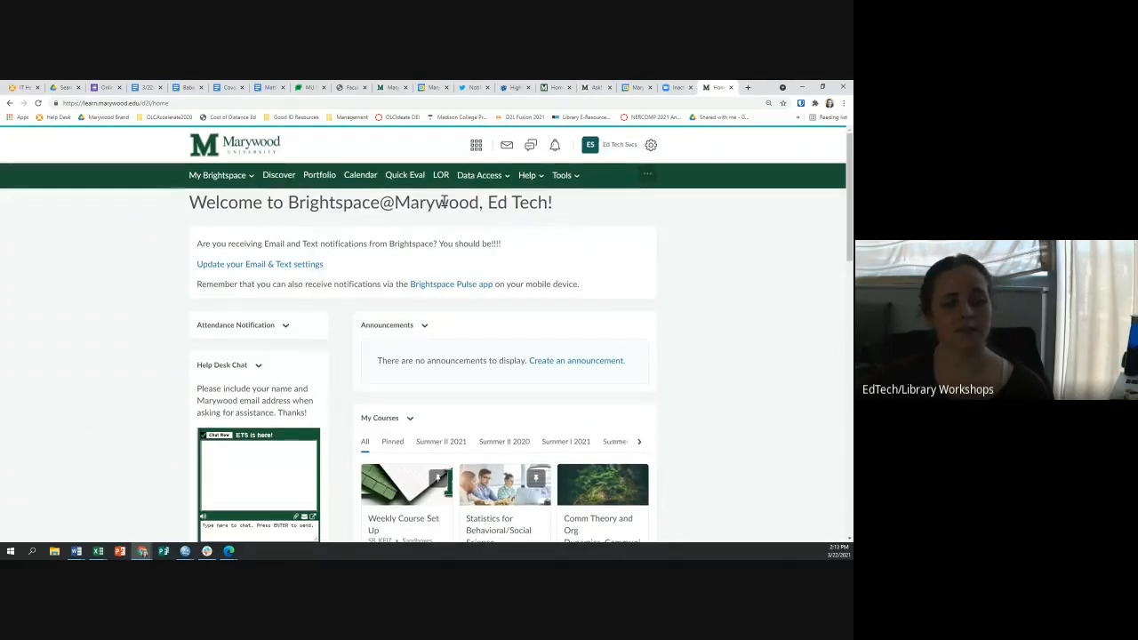
Step: Filter My Courses to Pinned, leaving Weekly Course Set Up and Statistics for Behavioral/Social Science
scroll(442, 202, "down", 5)
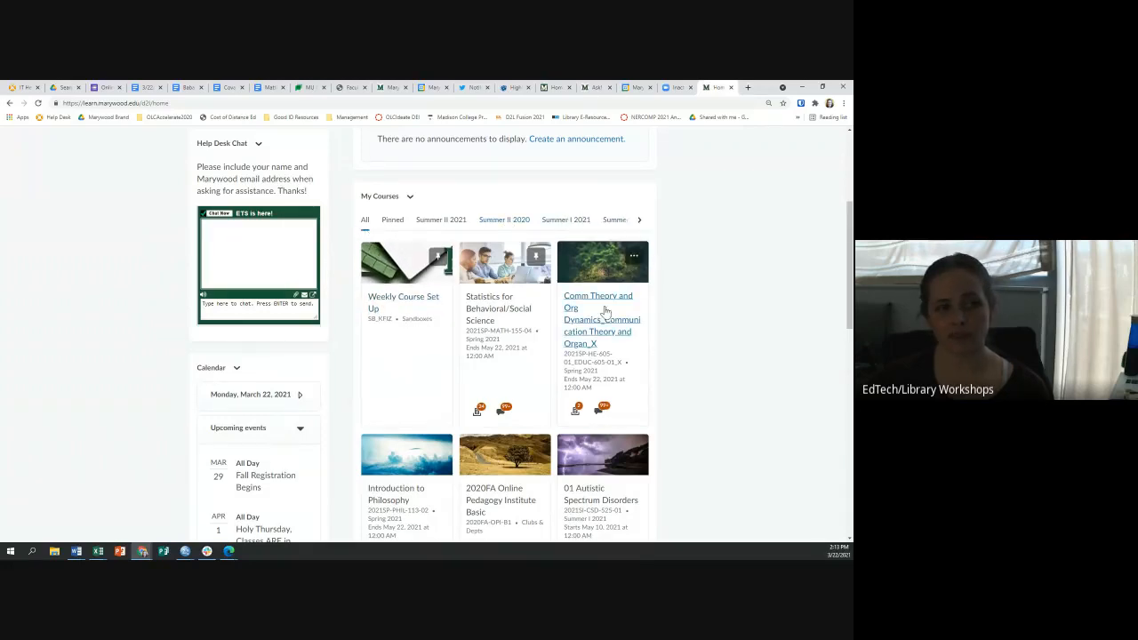
scroll(601, 317, "down", 5)
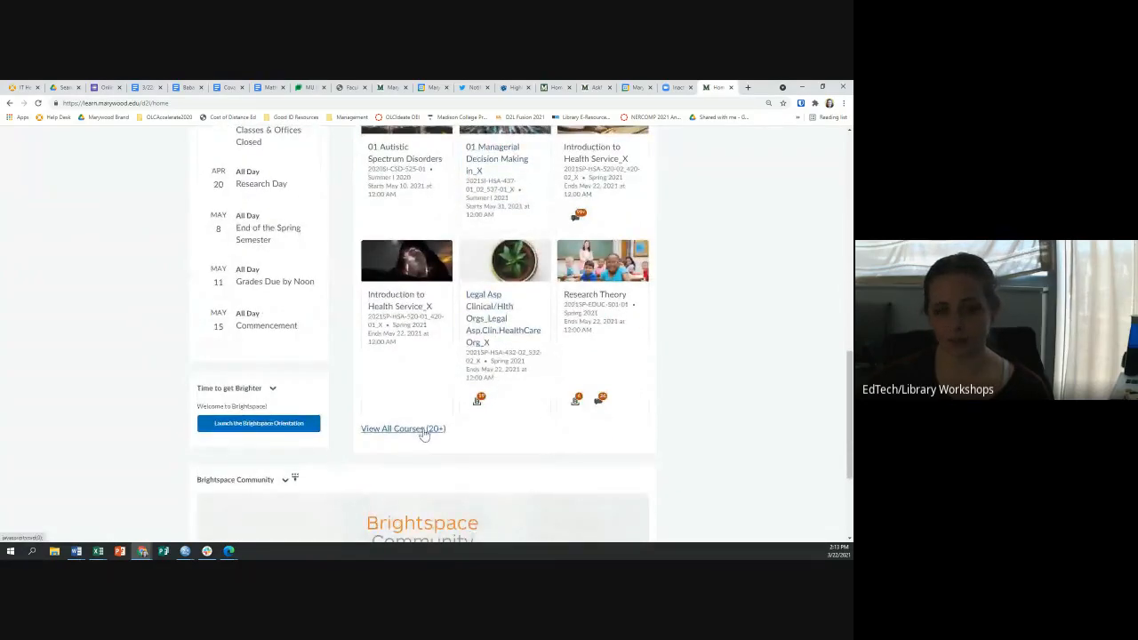
scroll(421, 435, "up", 6)
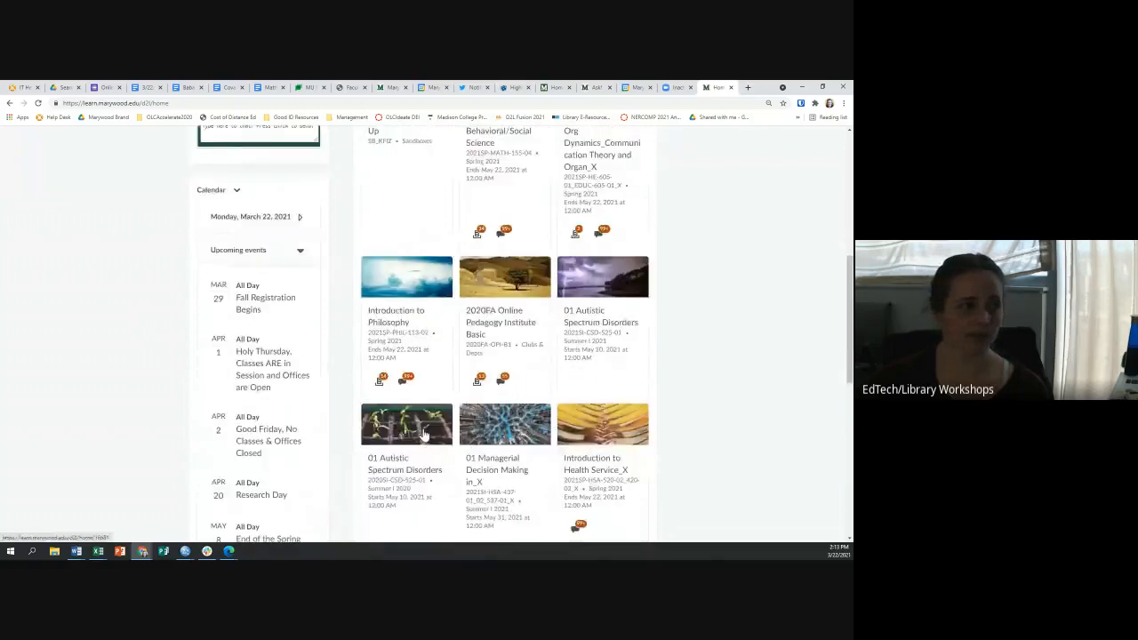
left_click(393, 222)
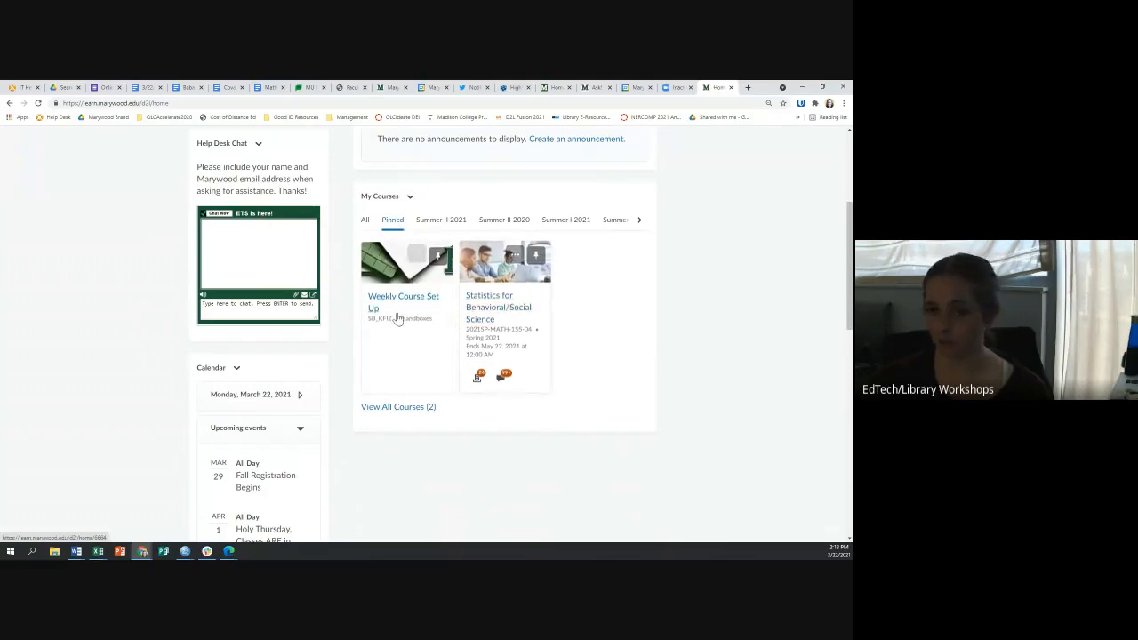
Step: Browse the Summer II 2021, Summer II 2020 and Summer I 2021 course tabs
left_click(431, 221)
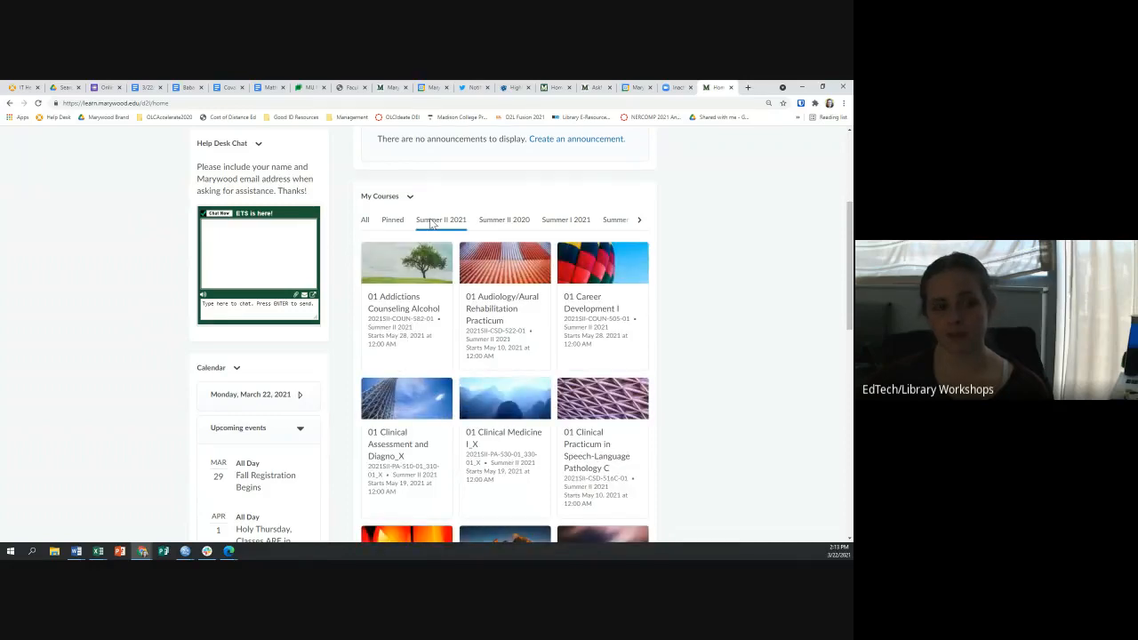
left_click(498, 220)
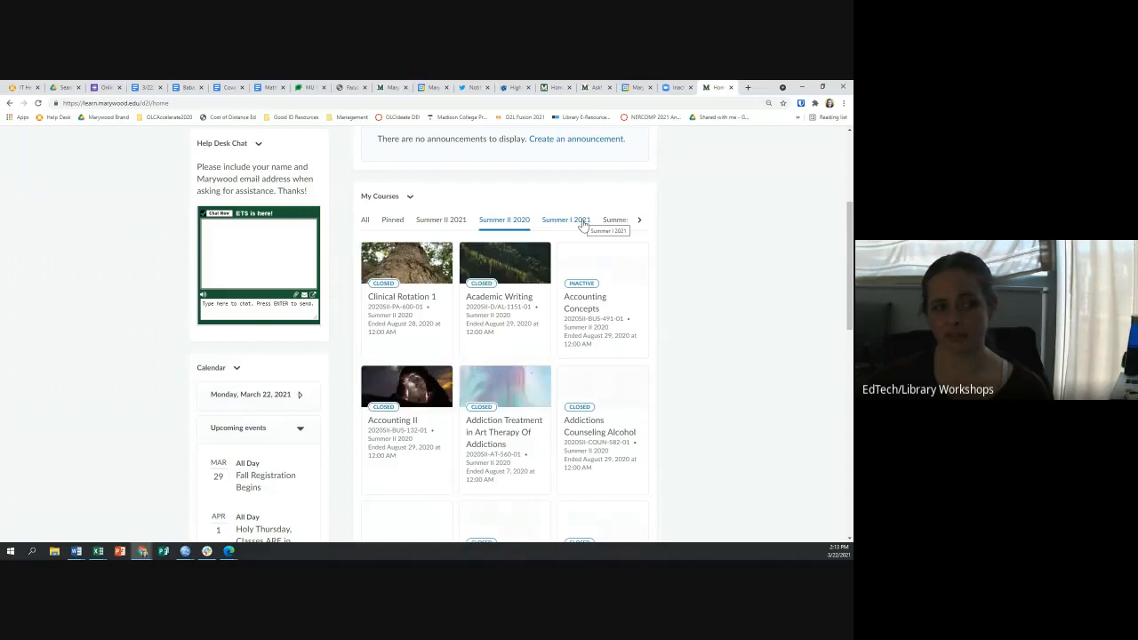
left_click(583, 222)
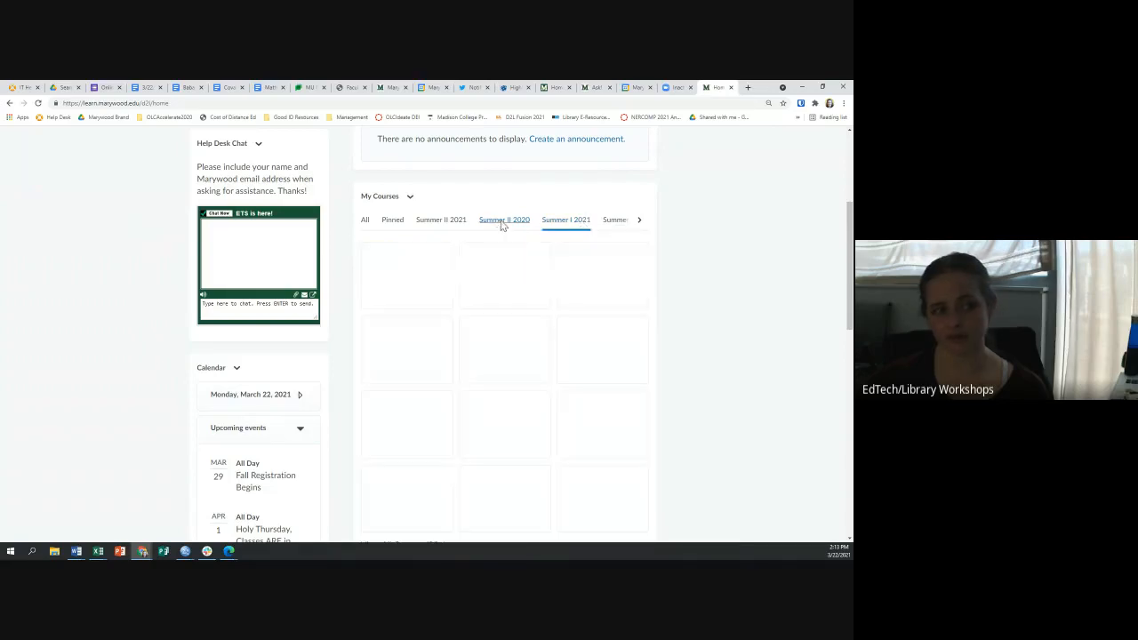
left_click(501, 222)
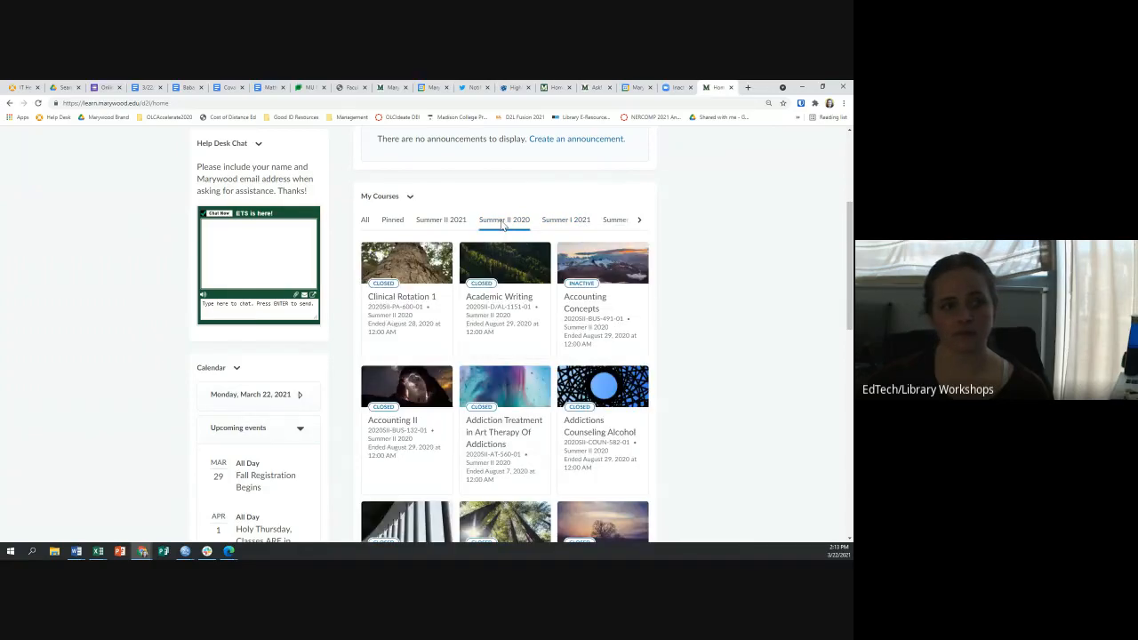
left_click(457, 226)
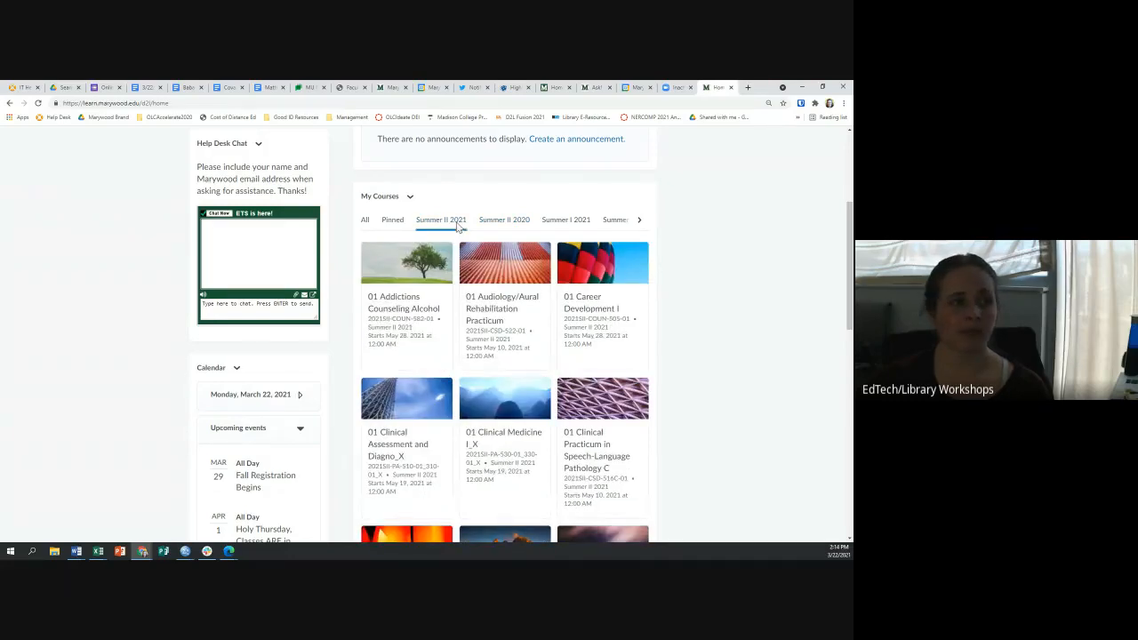
Step: Switch My Courses back to All so Comm Theory and Org Dynamics reappears
left_click(366, 227)
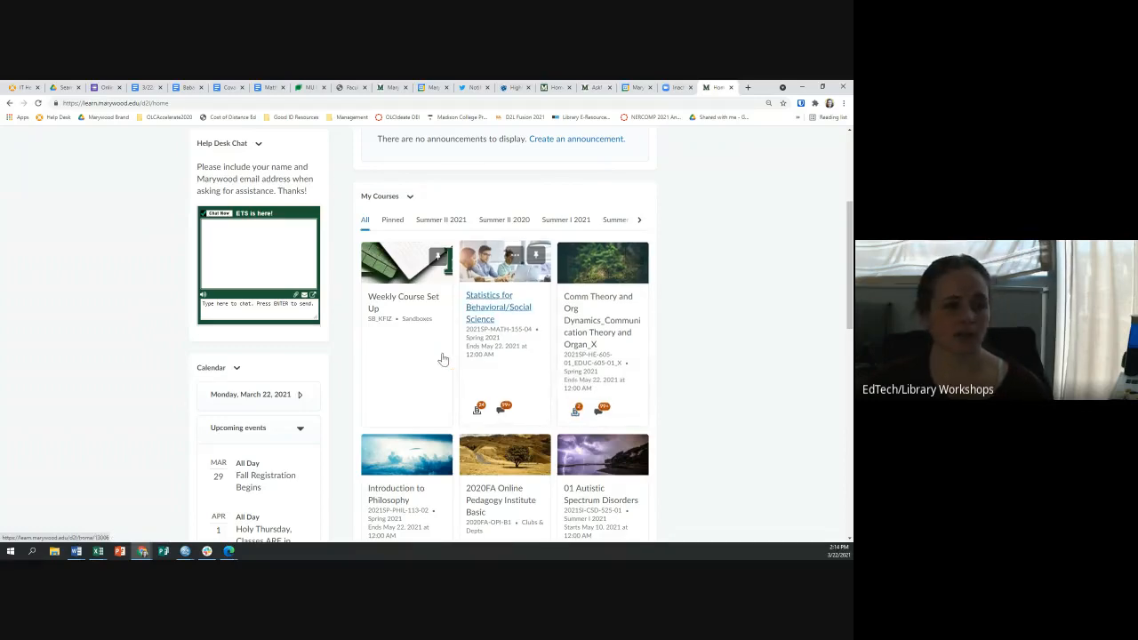
scroll(503, 355, "down", 1)
scroll(503, 355, "down", 3)
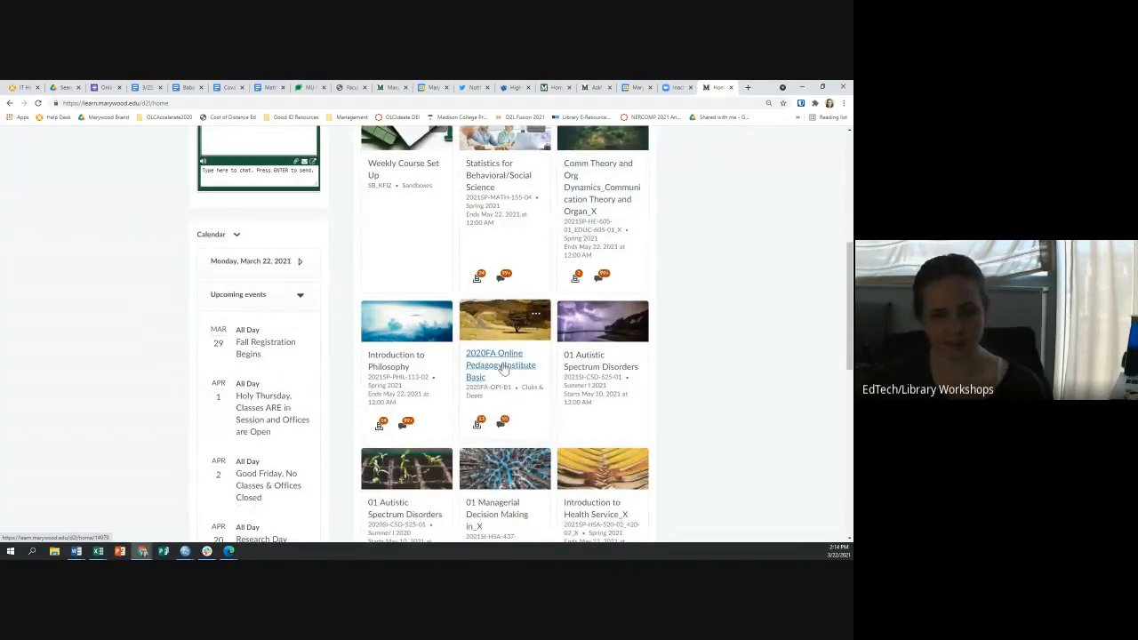
scroll(503, 368, "up", 8)
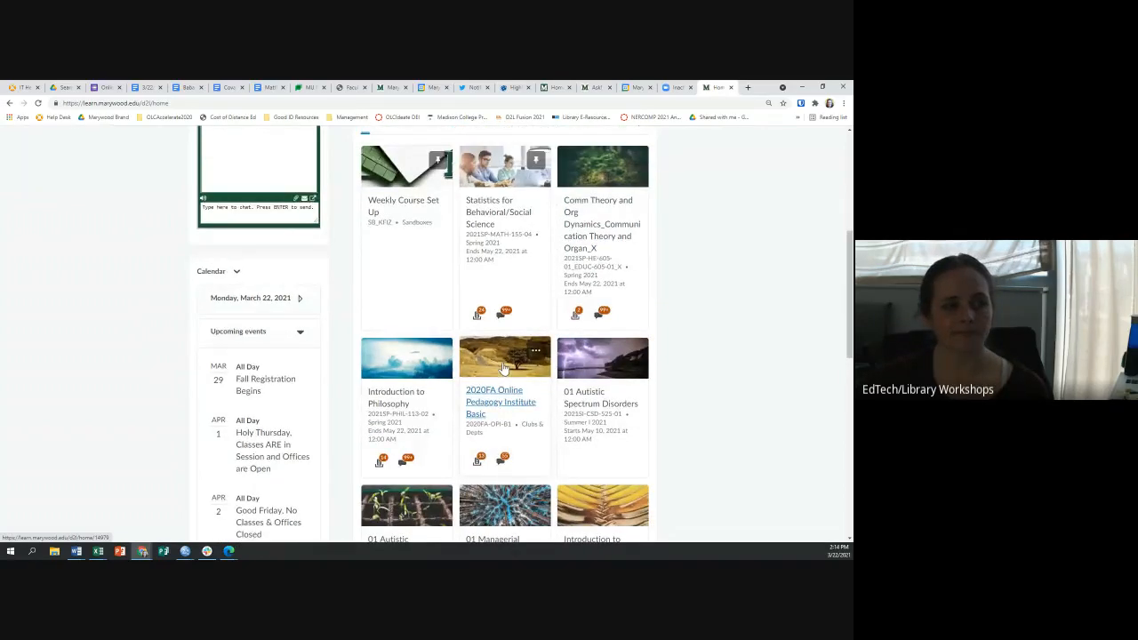
left_click(474, 149)
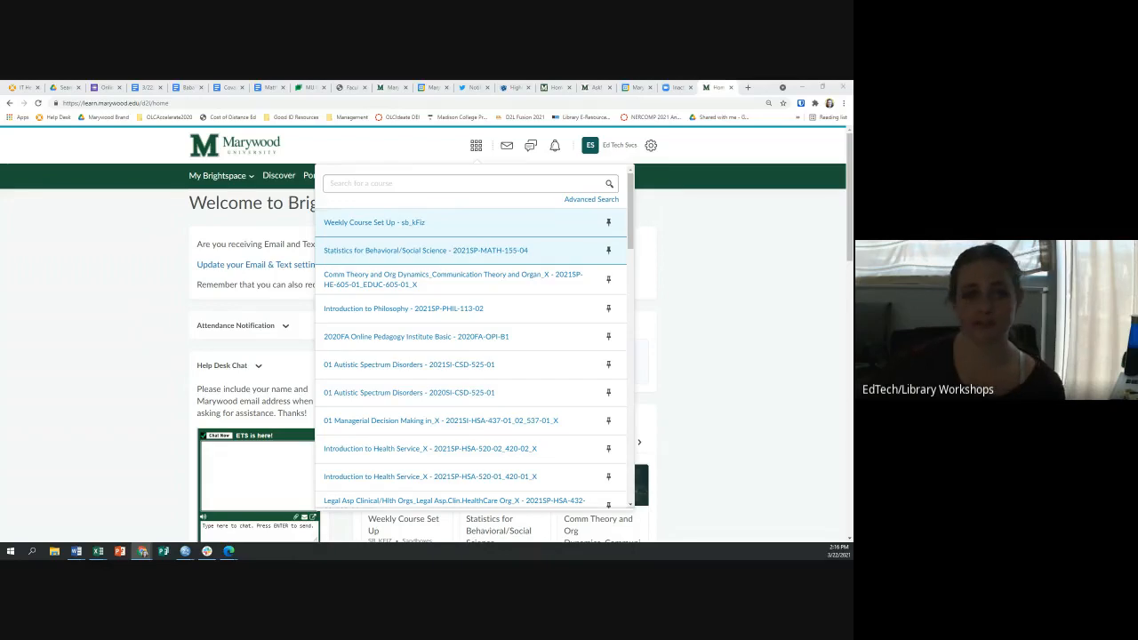
Step: Enter the Statistics for Behavioral/Social Science course from the course selector
left_click(678, 235)
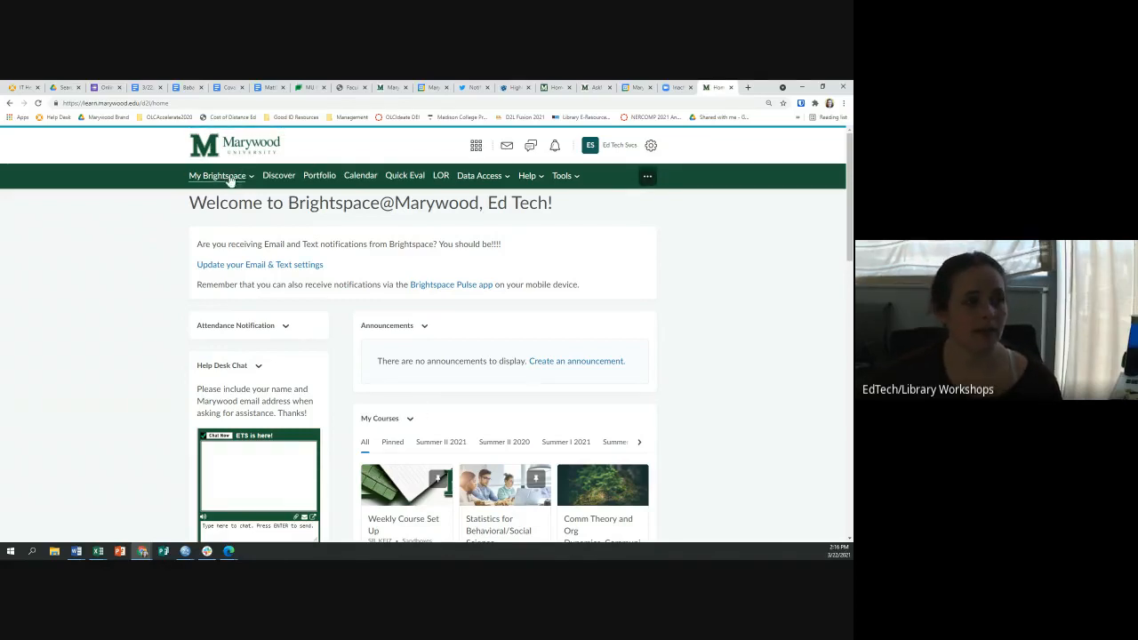
left_click(475, 146)
left_click(371, 256)
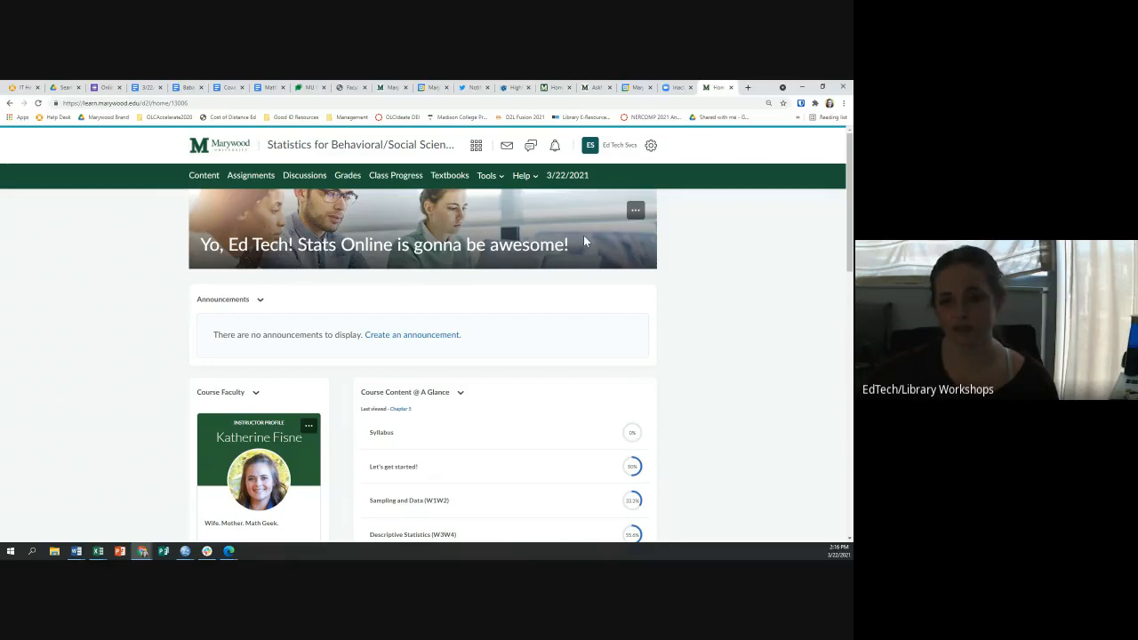
Step: Choose Customize Banner Text from the Statistics banner's options menu
left_click(635, 209)
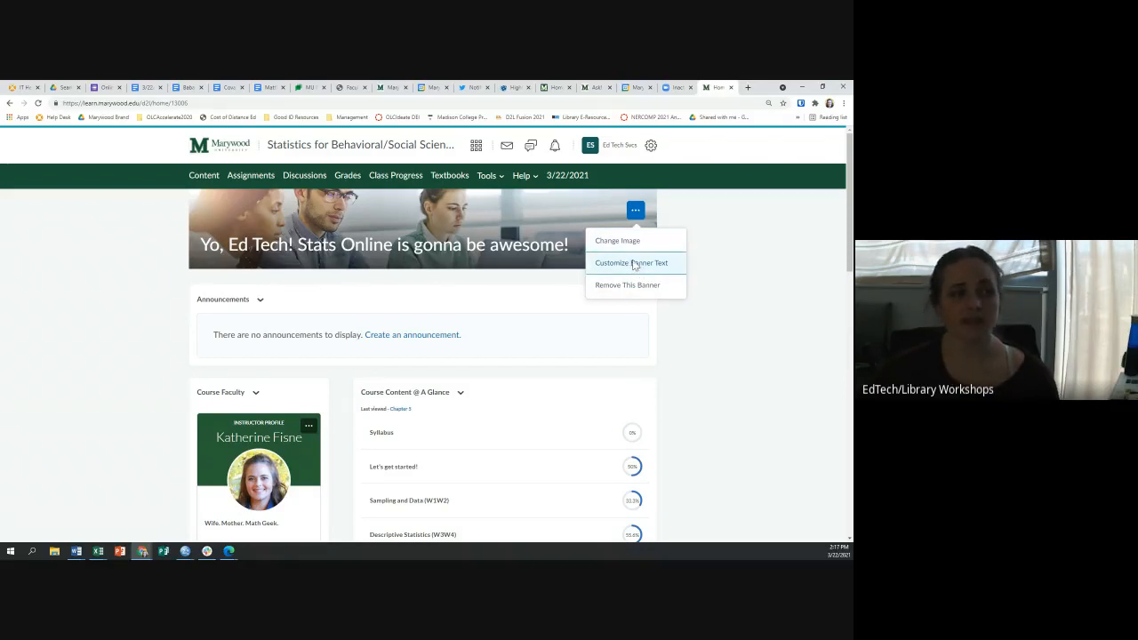
left_click(631, 263)
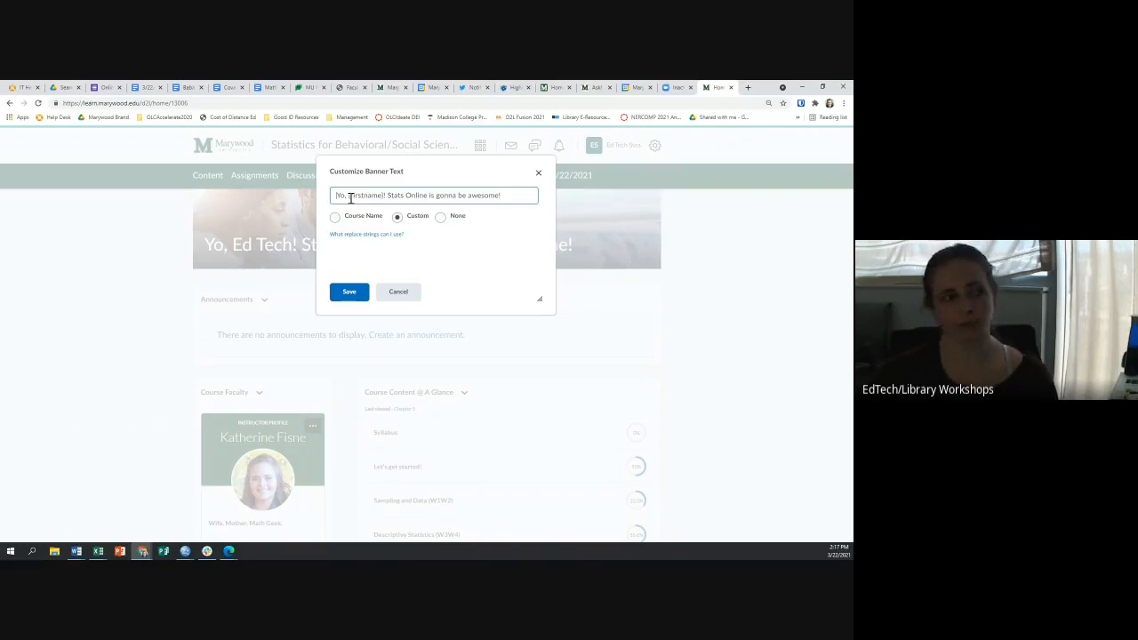
Step: Zoom in and select the banner greeting text containing the {firstname} placeholder
left_click_drag(349, 196, 384, 197)
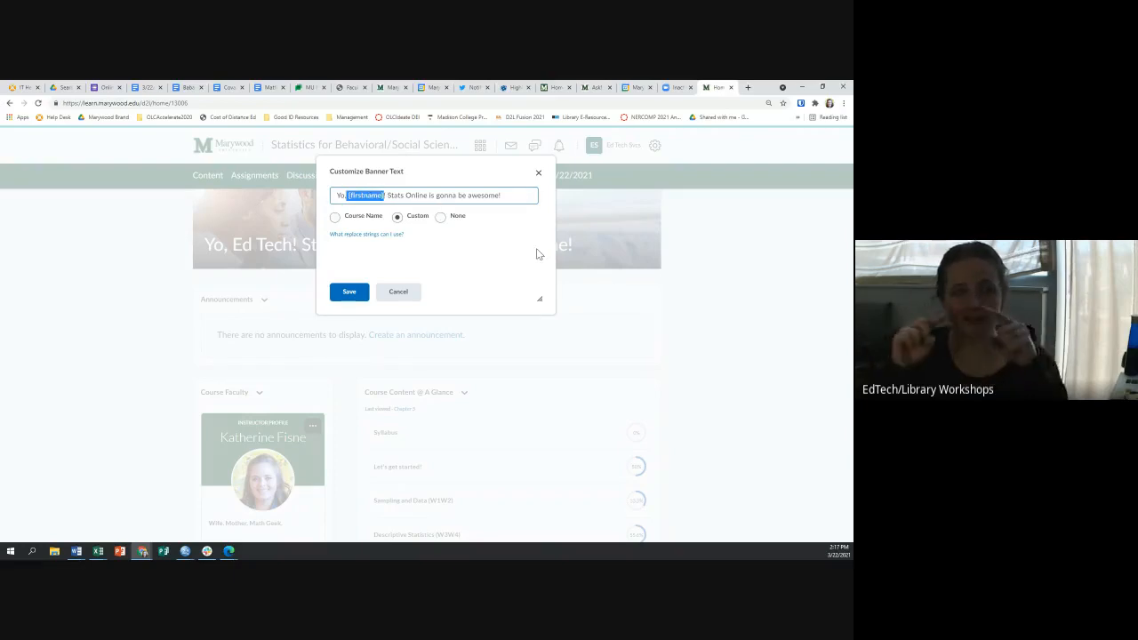
key("ctrl+plus")
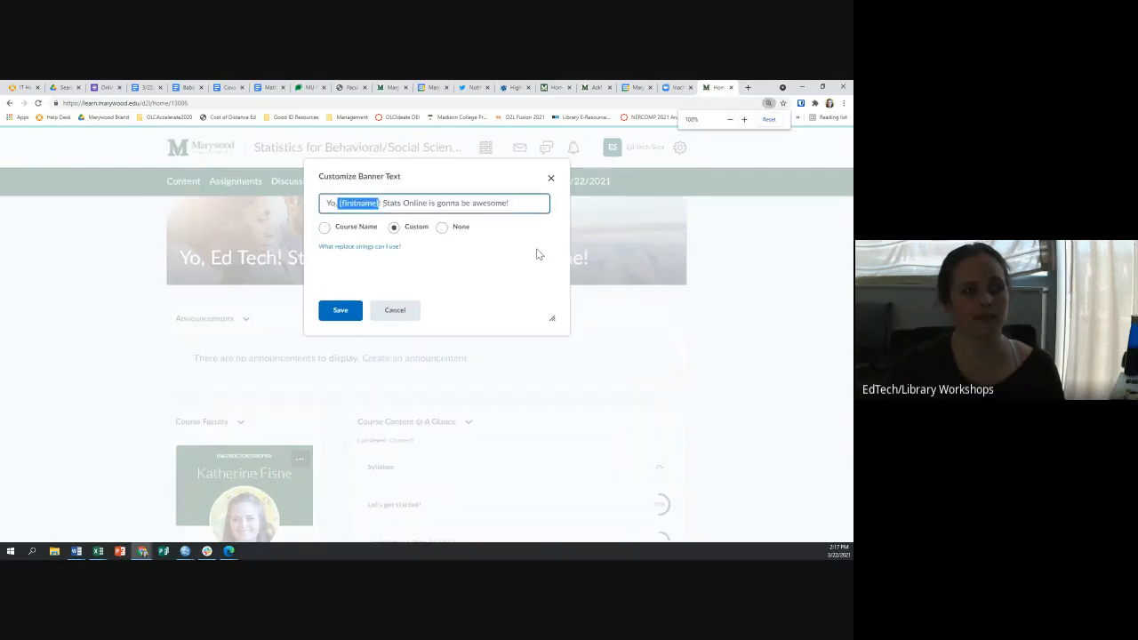
key("ctrl+plus")
key("ctrl+plus")
key("ctrl+plus")
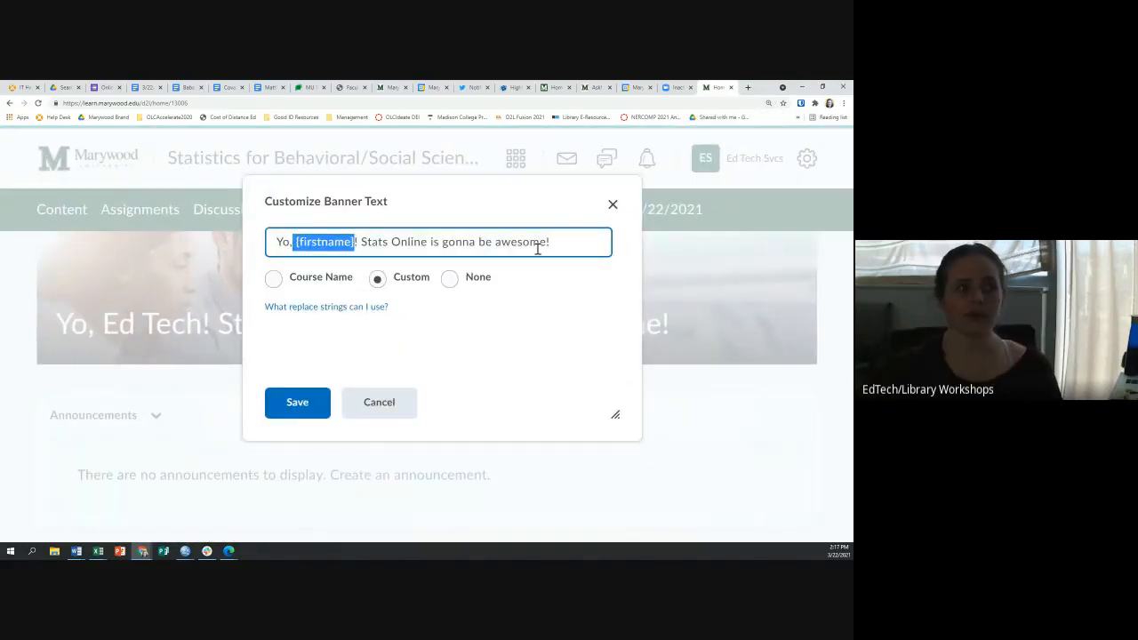
left_click(321, 245)
double_click(324, 241)
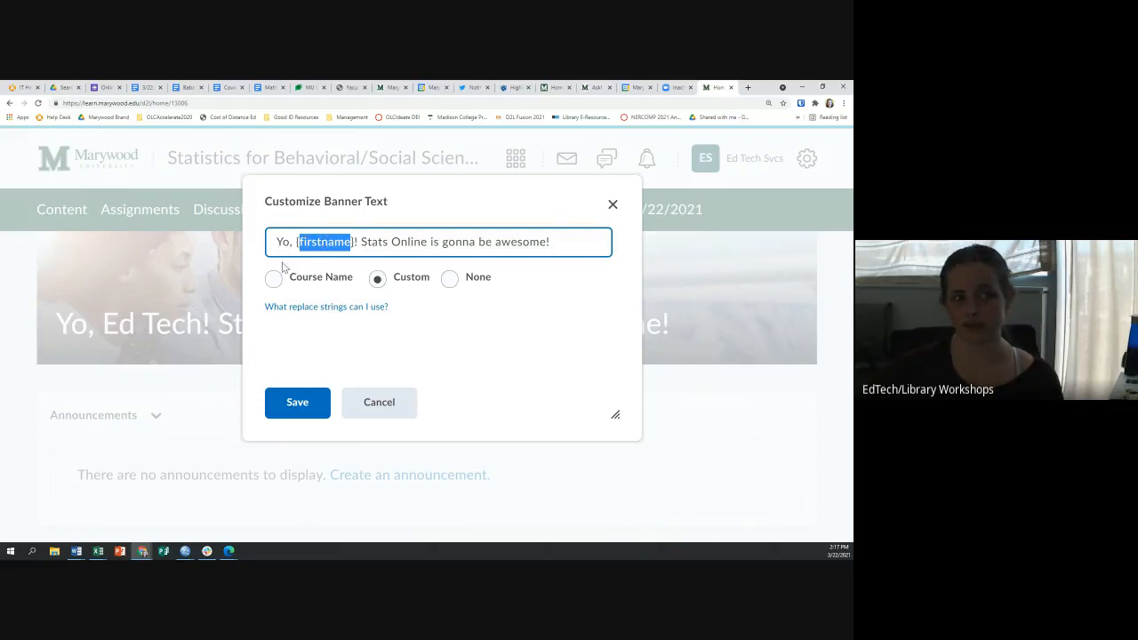
left_click_drag(576, 246, 230, 253)
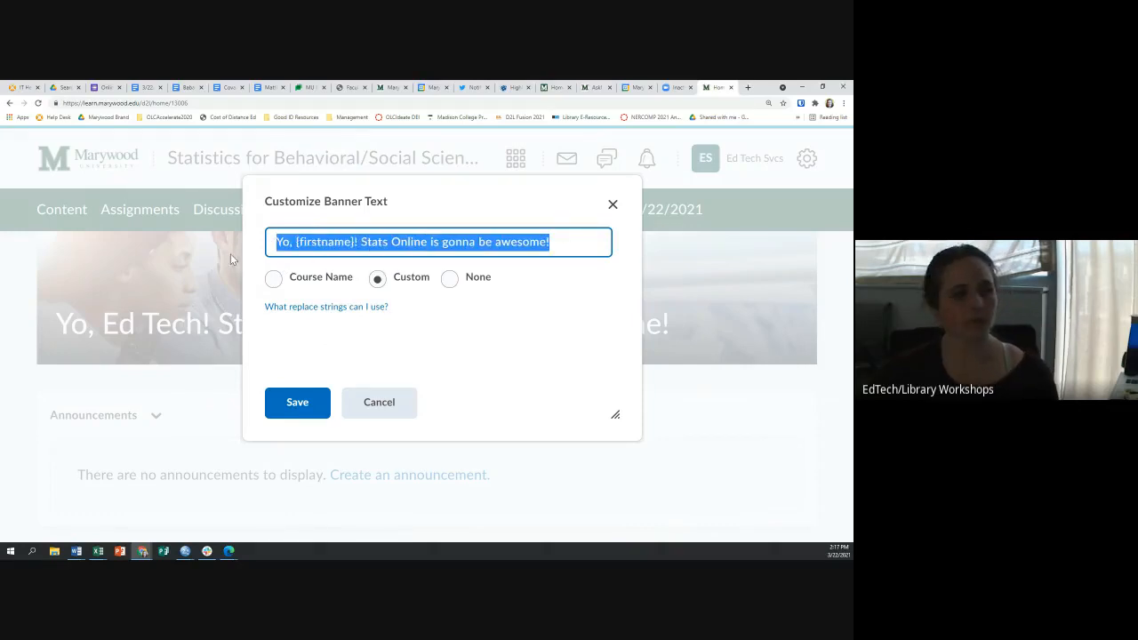
Step: Try course-name and no-text options, then save the Custom 'Yo, {firstname}! Stats Online is gonna be awesome!' greeting
left_click(273, 278)
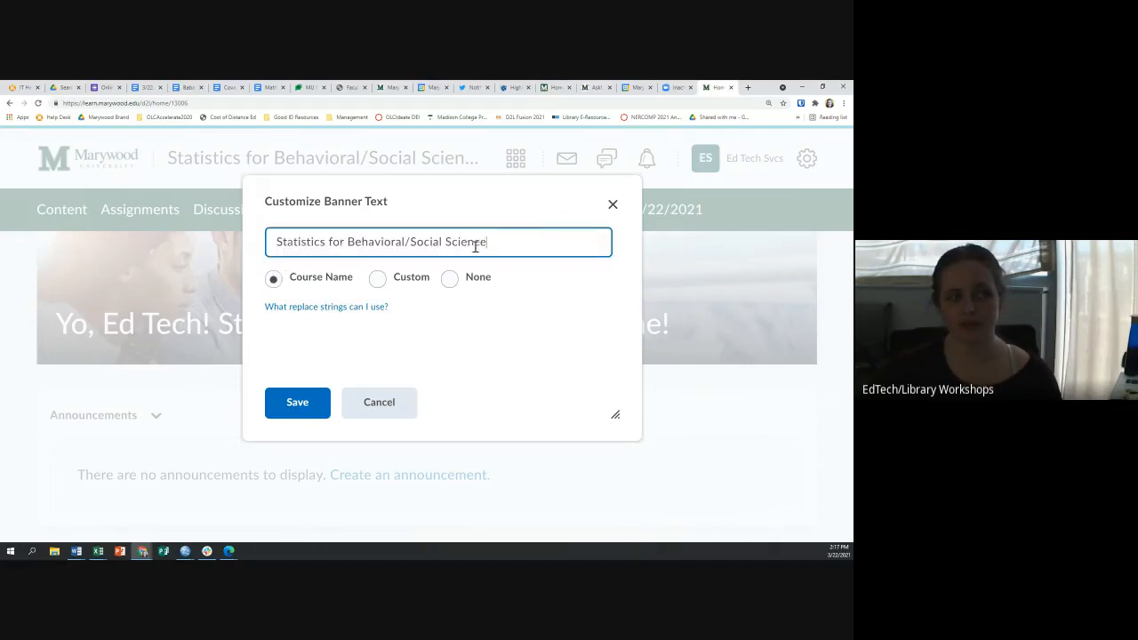
left_click(379, 279)
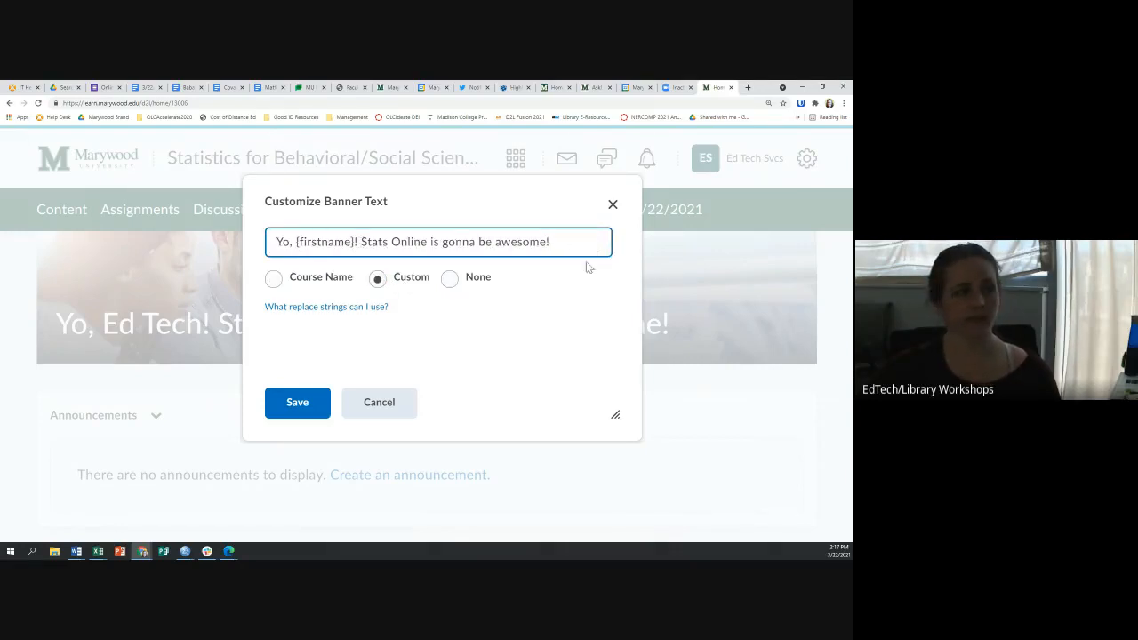
left_click(451, 280)
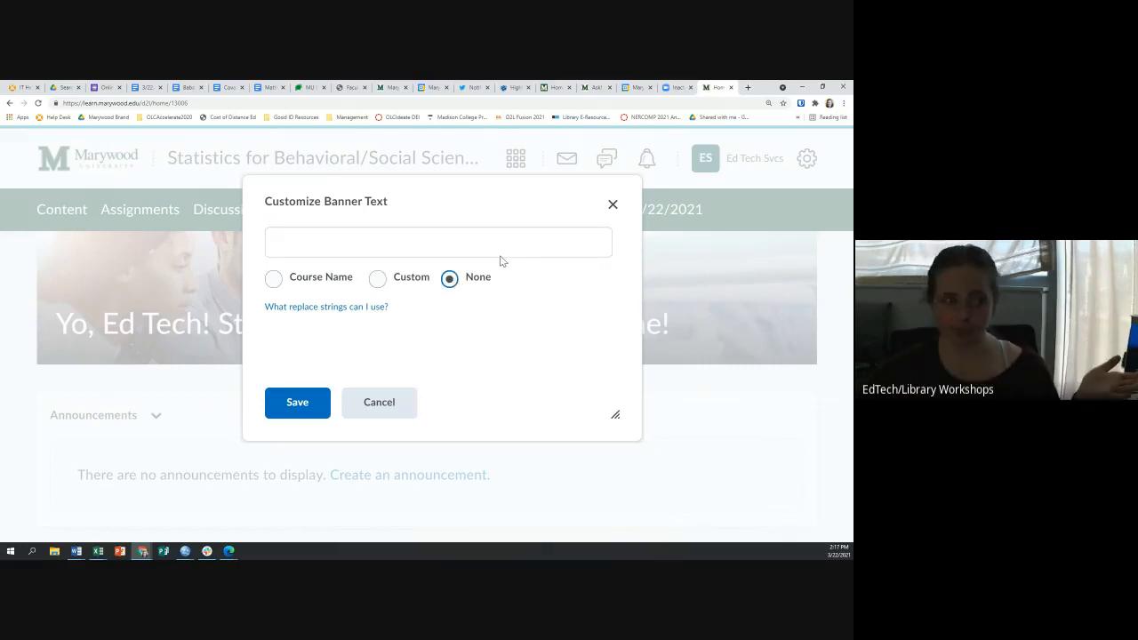
left_click(379, 278)
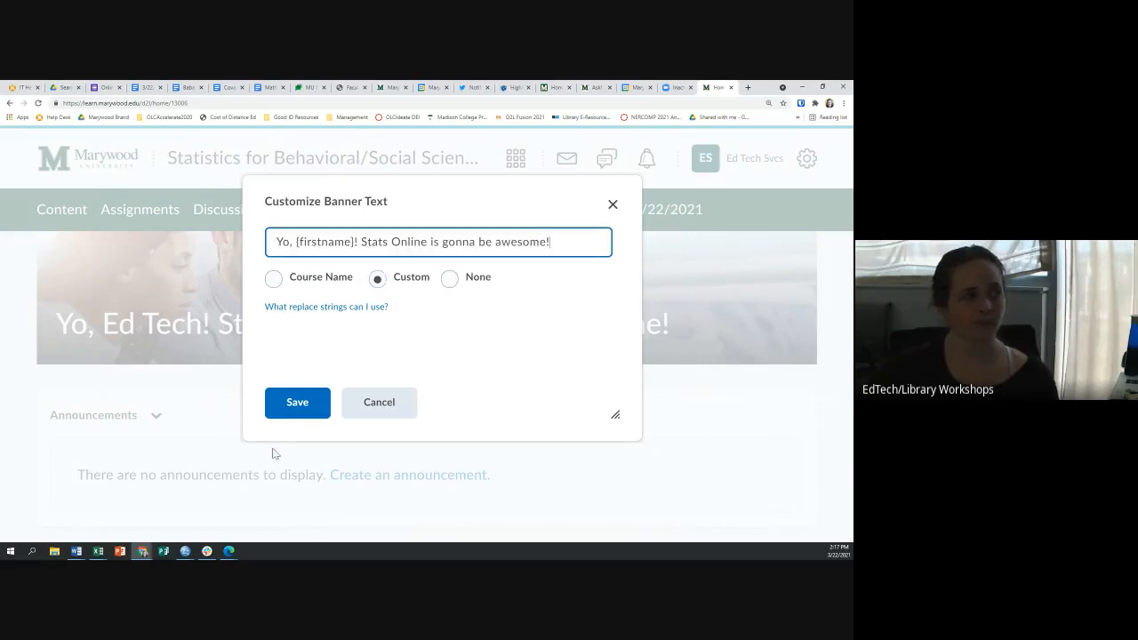
left_click(301, 416)
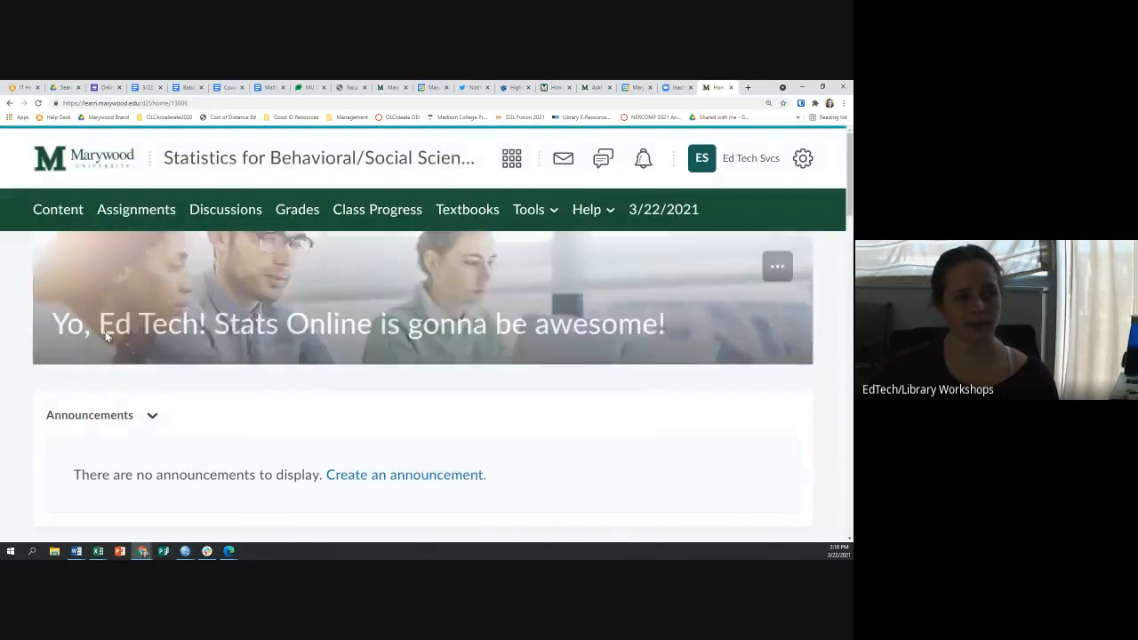
scroll(441, 334, "down", 1)
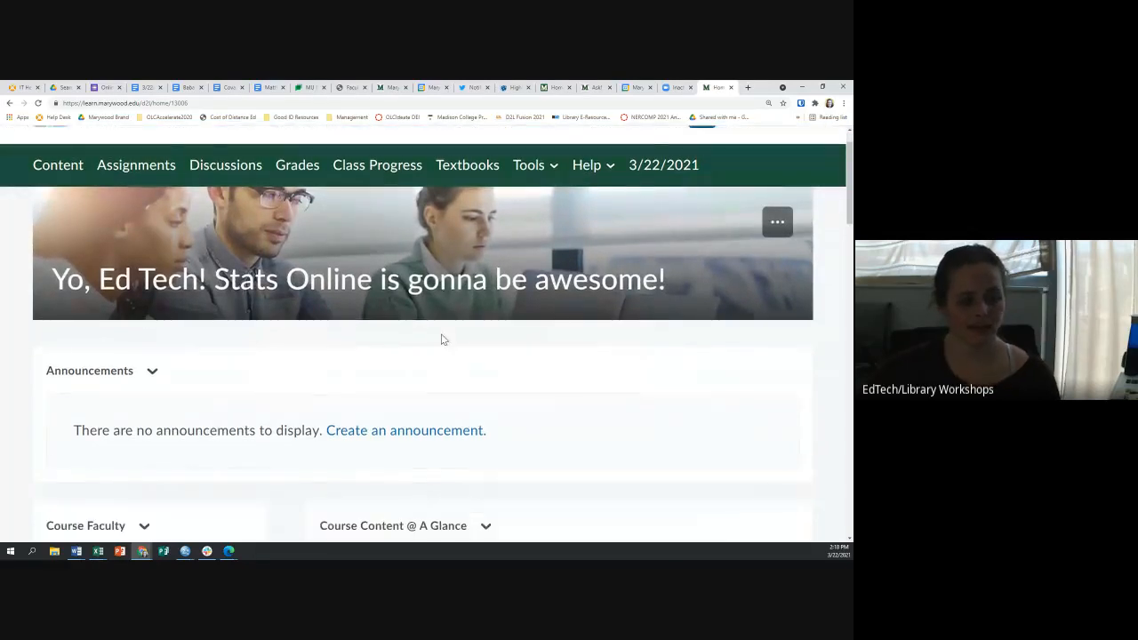
key("ctrl+minus")
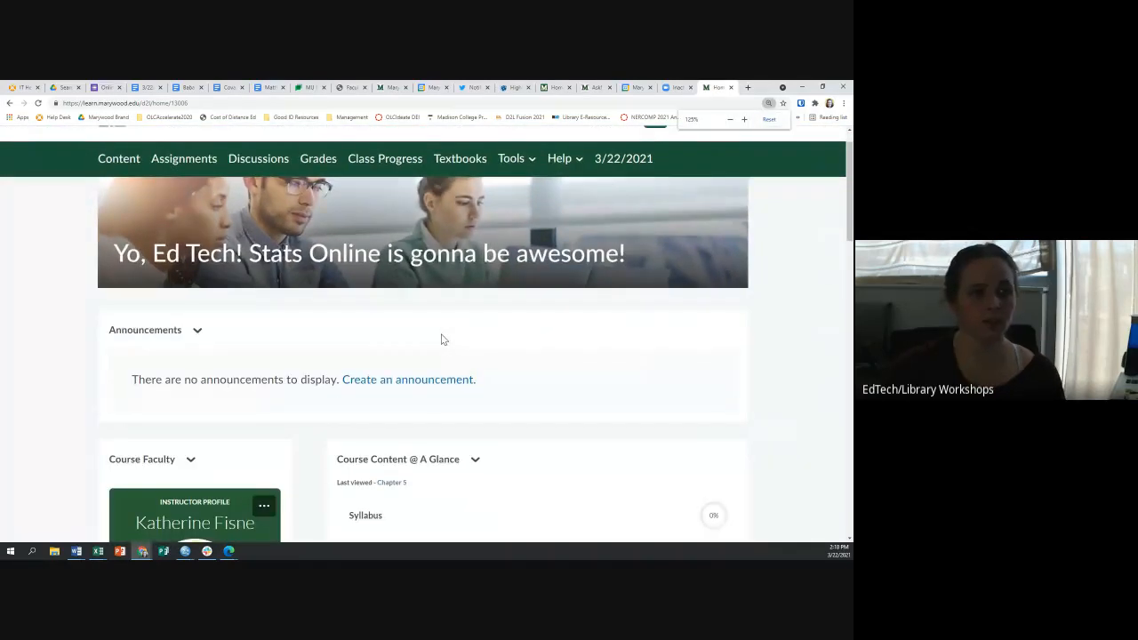
scroll(449, 337, "down", 1)
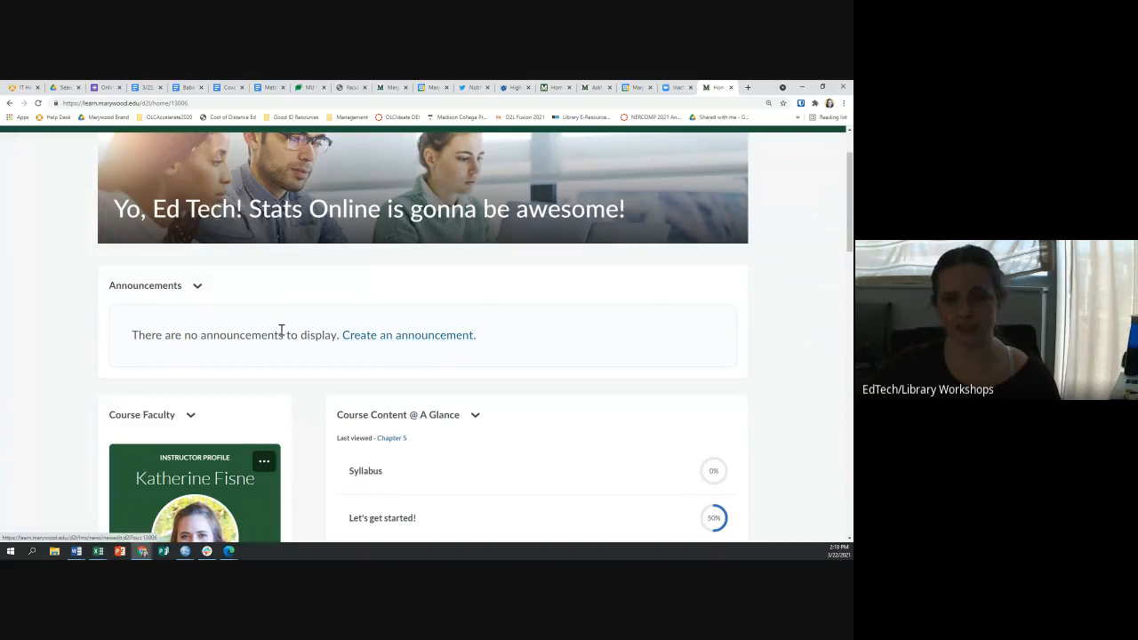
scroll(368, 347, "down", 1)
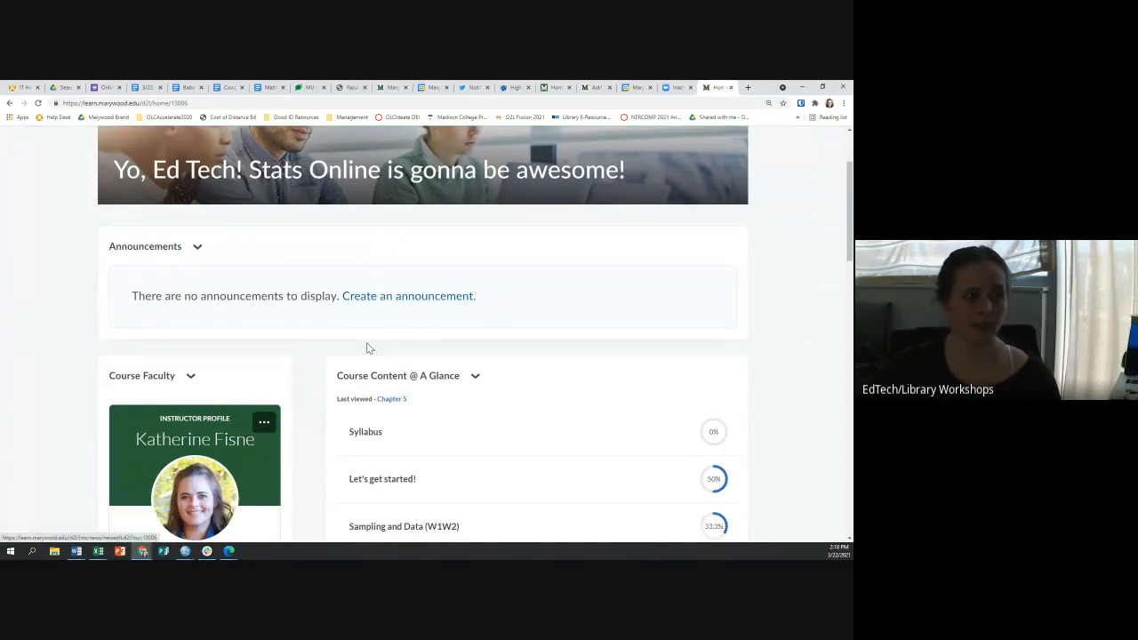
scroll(368, 345, "down", 2)
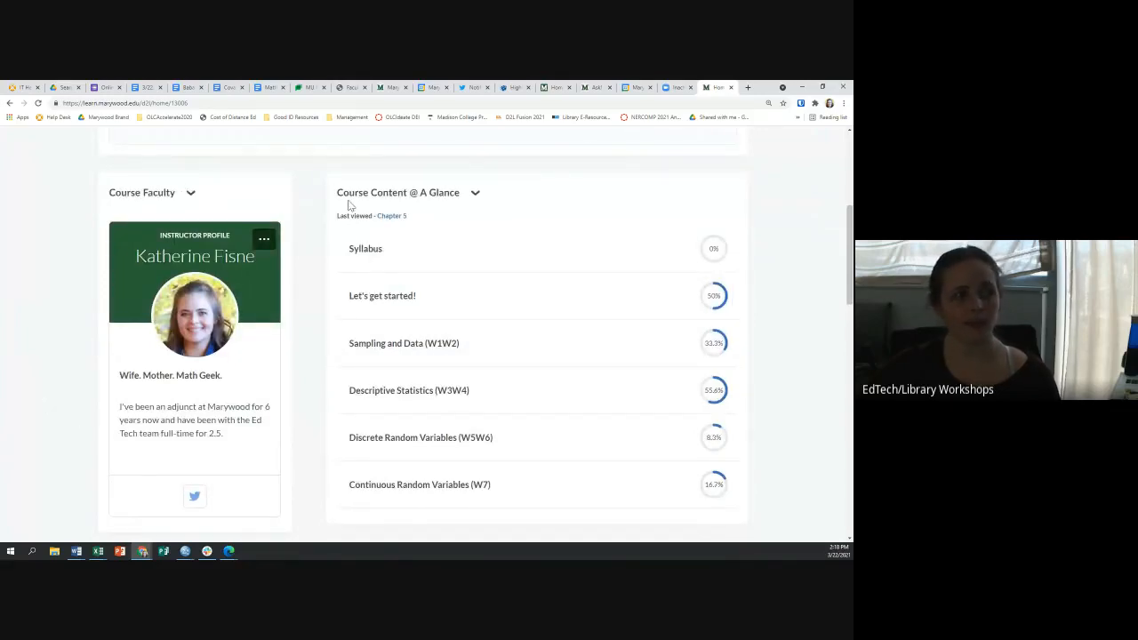
left_click_drag(461, 192, 299, 195)
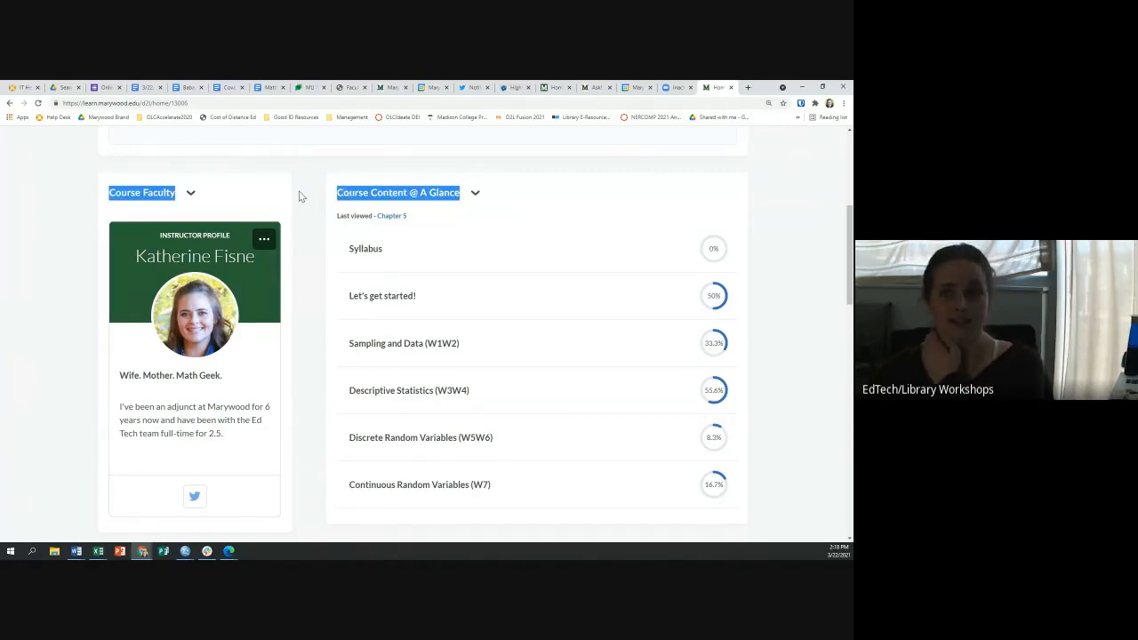
scroll(437, 249, "down", 1)
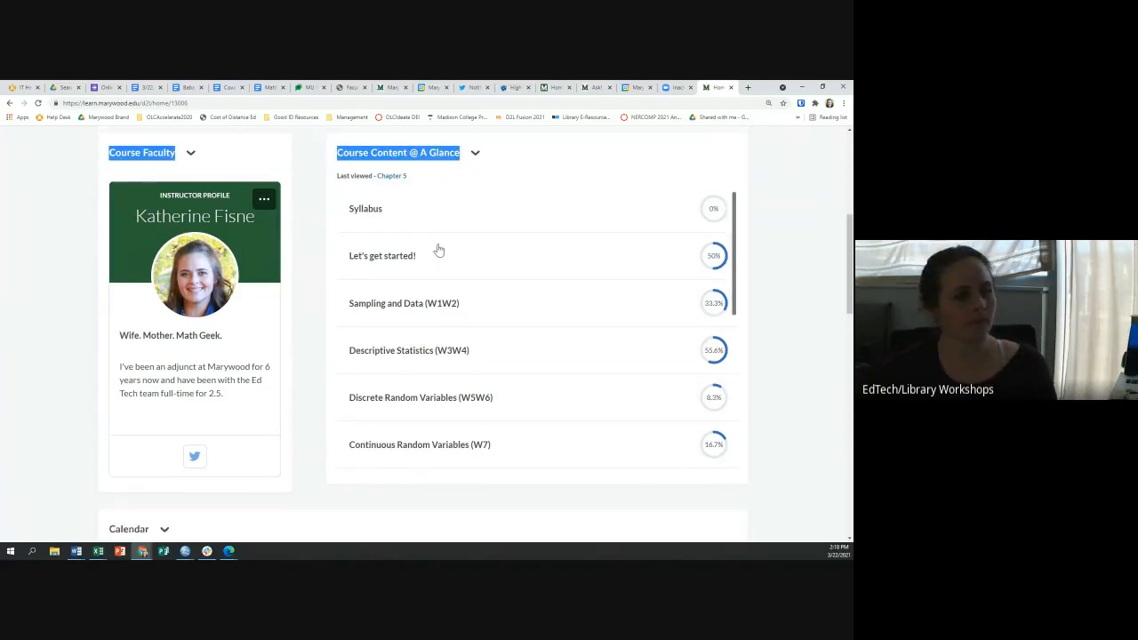
scroll(331, 221, "down", 2)
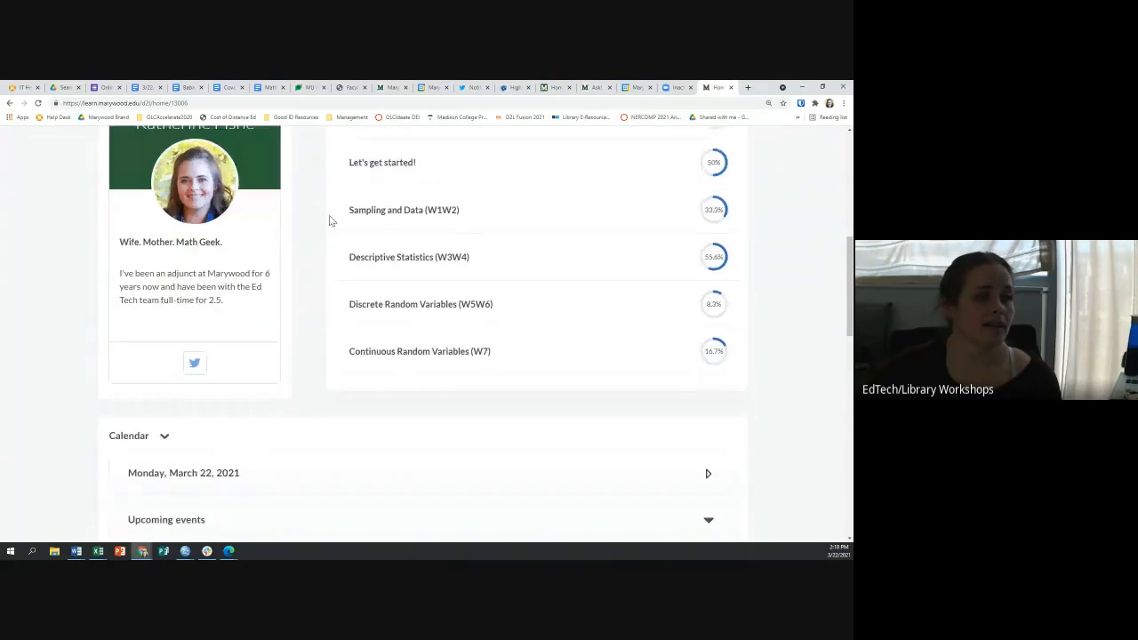
scroll(329, 215, "up", 3)
left_click(174, 196)
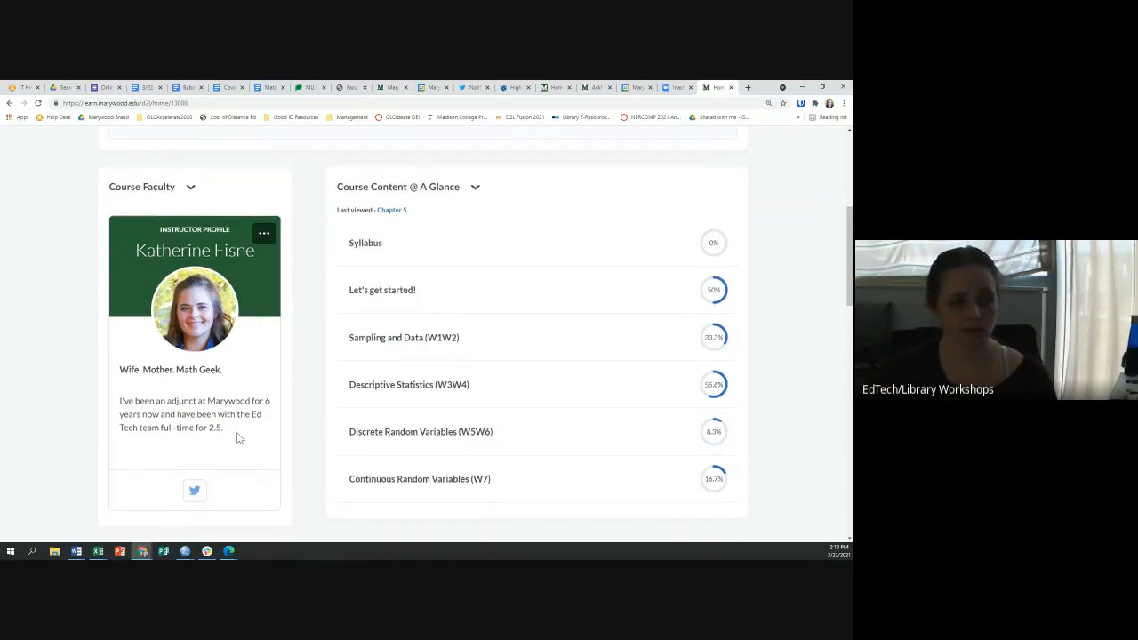
scroll(233, 418, "down", 1)
scroll(236, 412, "up", 2)
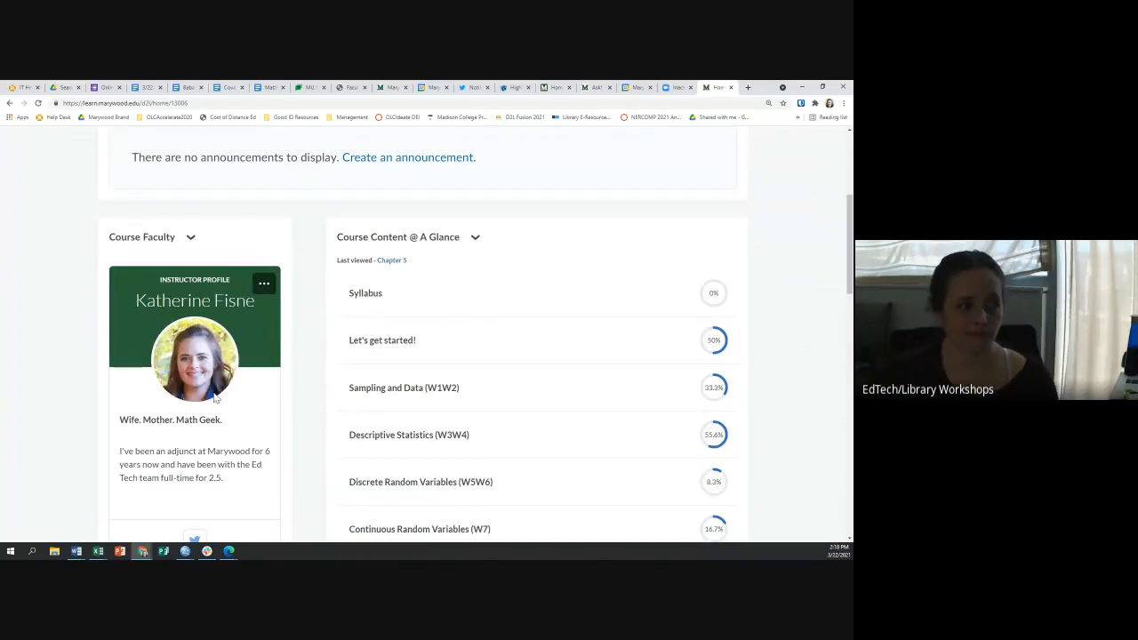
scroll(213, 398, "down", 2)
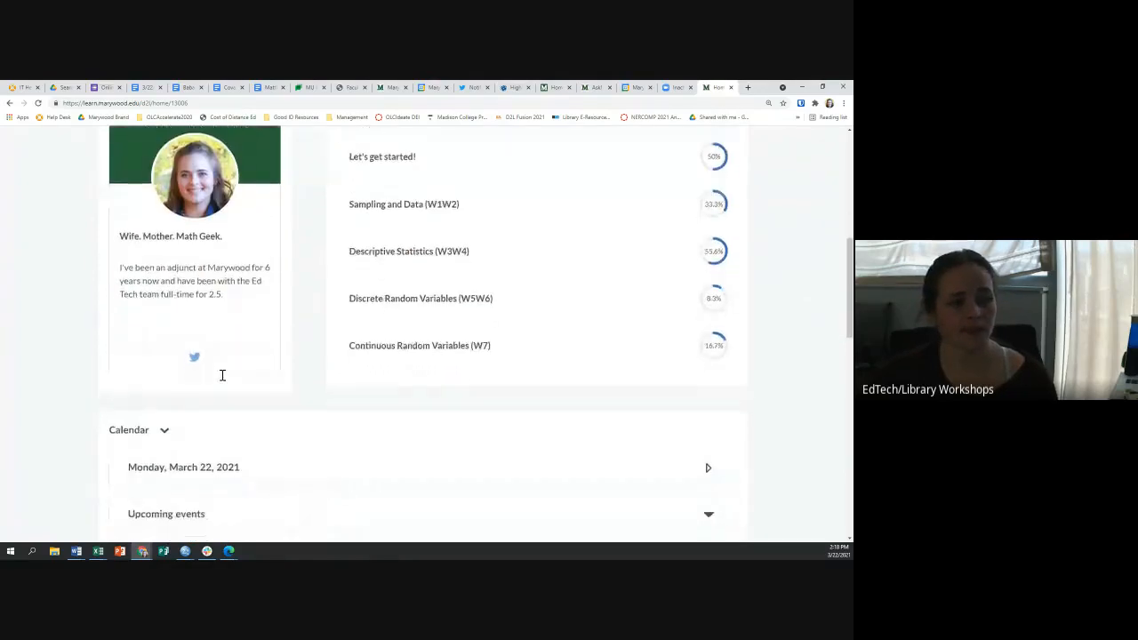
scroll(222, 375, "down", 2)
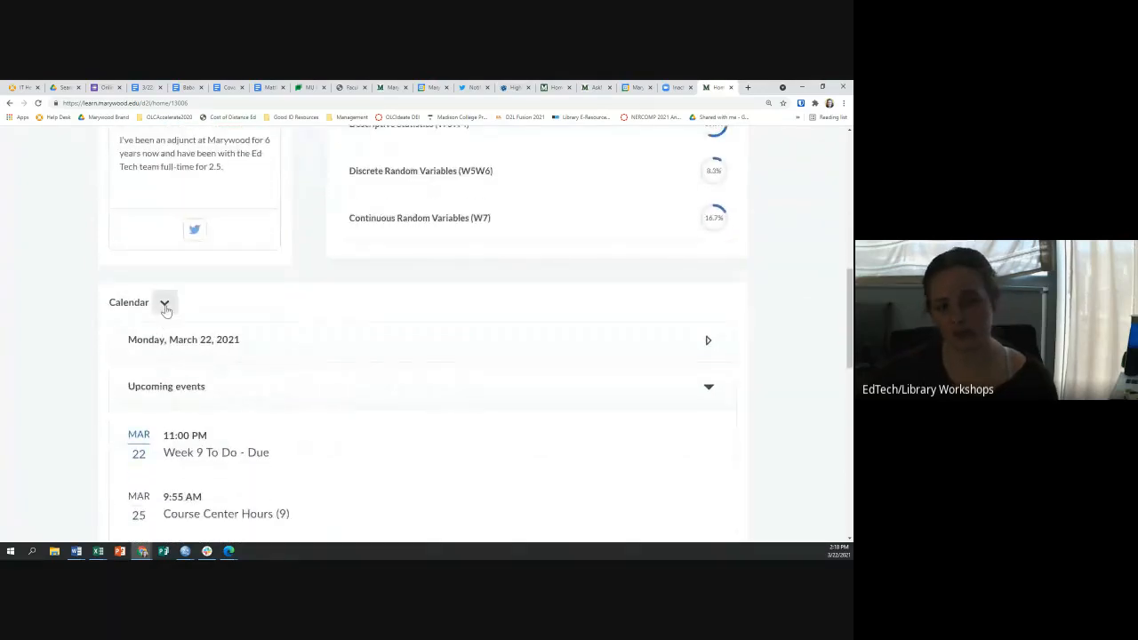
scroll(231, 358, "down", 2)
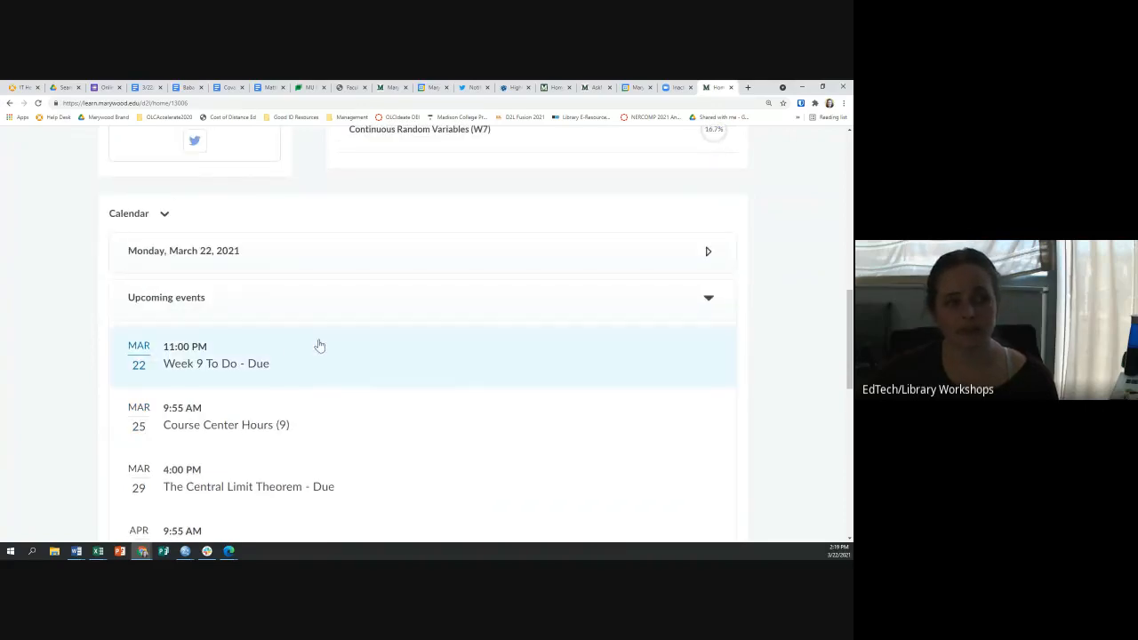
scroll(293, 353, "down", 3)
scroll(255, 360, "down", 5)
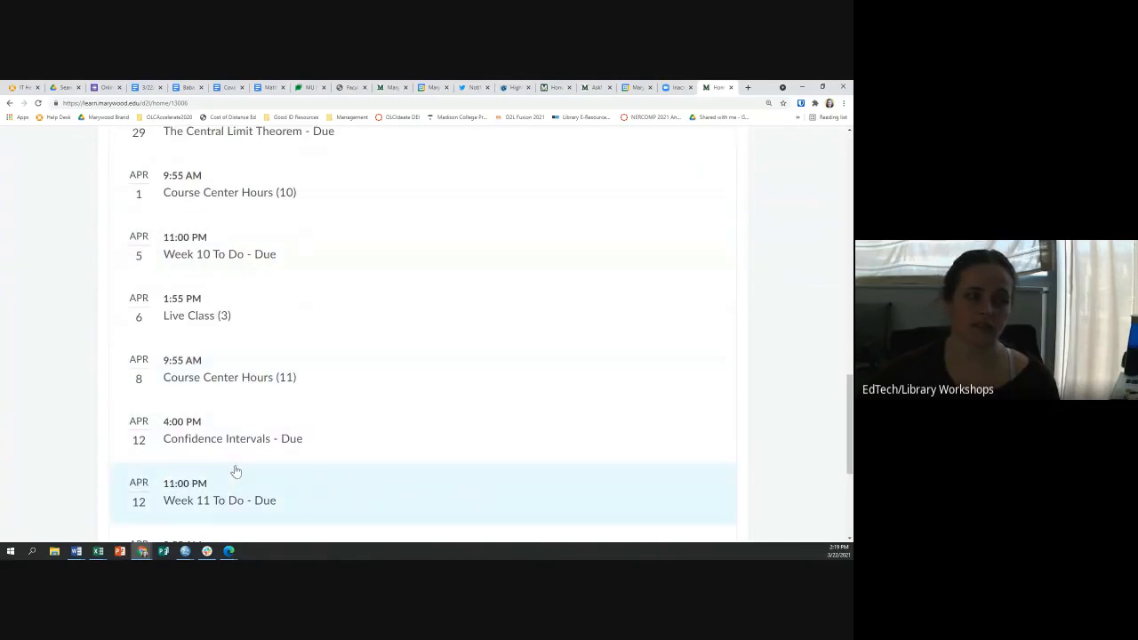
scroll(235, 471, "up", 9)
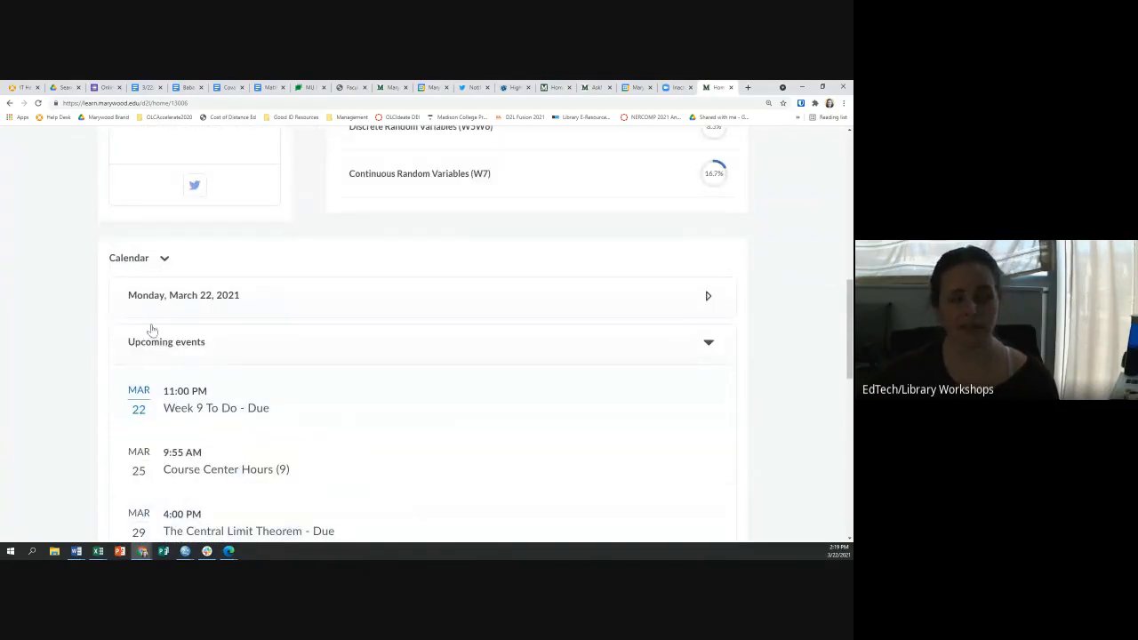
left_click(710, 345)
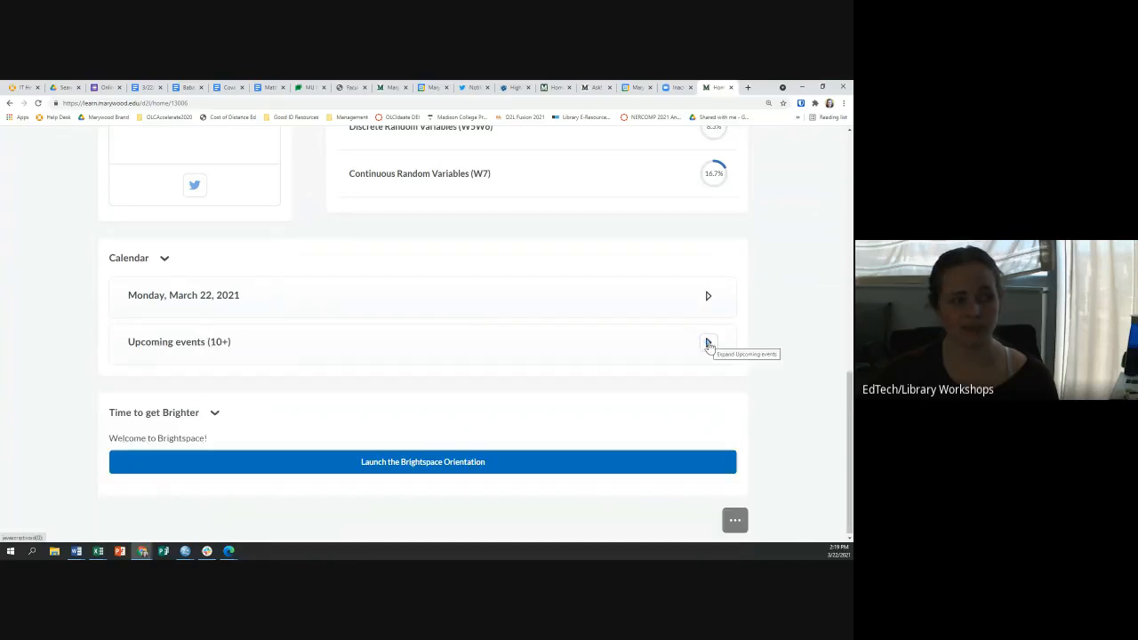
left_click(706, 342)
scroll(286, 394, "down", 9)
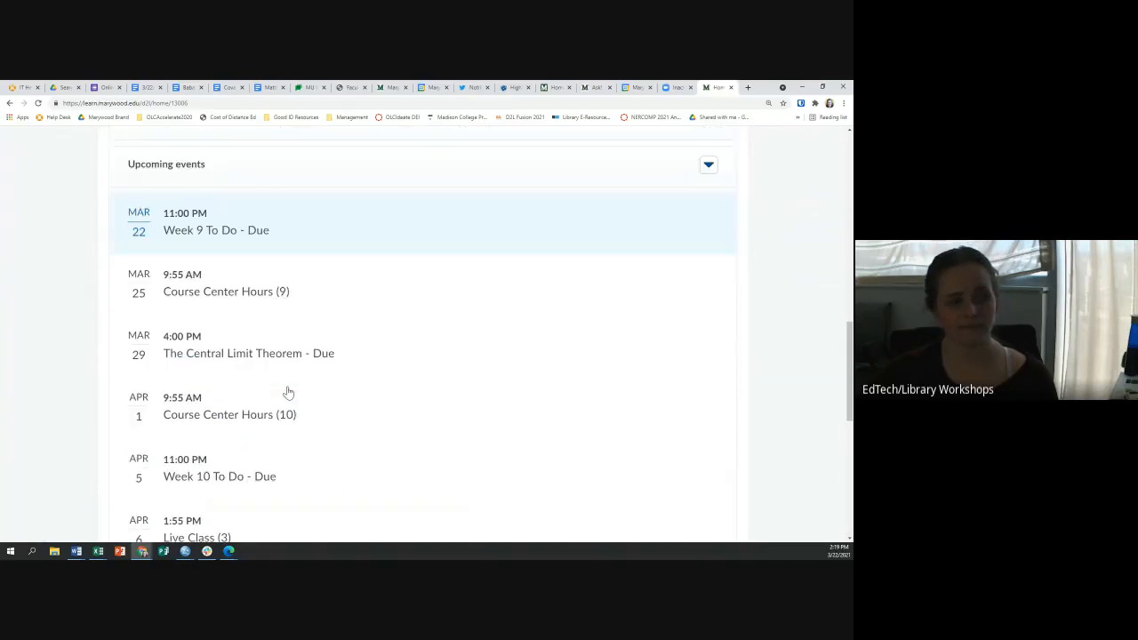
scroll(281, 450, "up", 12)
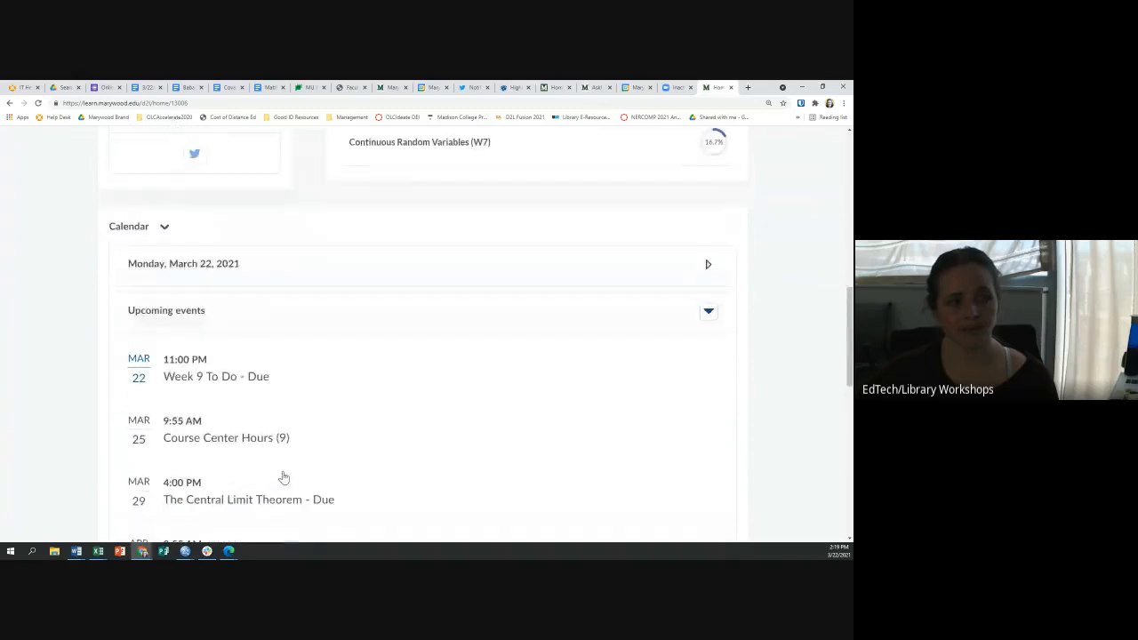
left_click(704, 478)
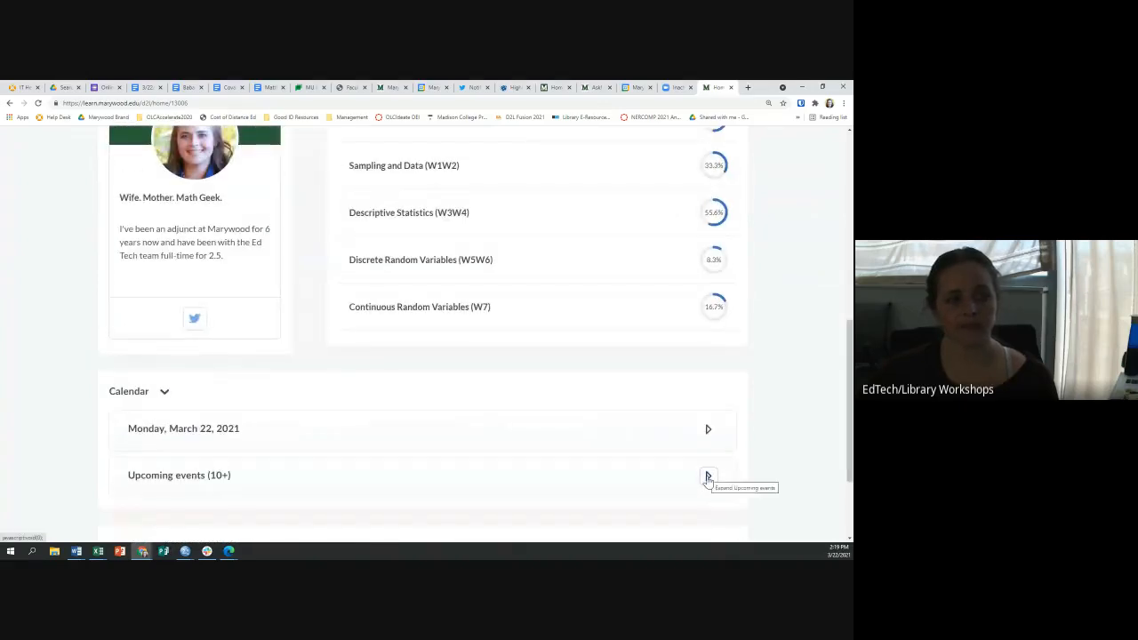
scroll(707, 480, "up", 3)
scroll(223, 400, "down", 6)
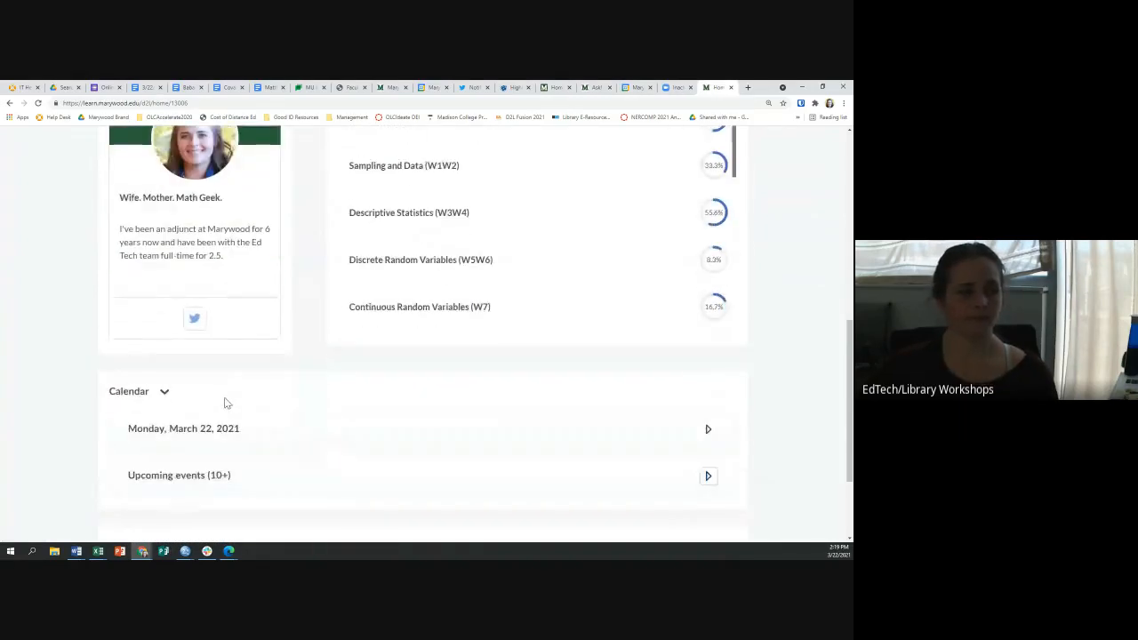
scroll(225, 403, "up", 7)
scroll(224, 402, "up", 4)
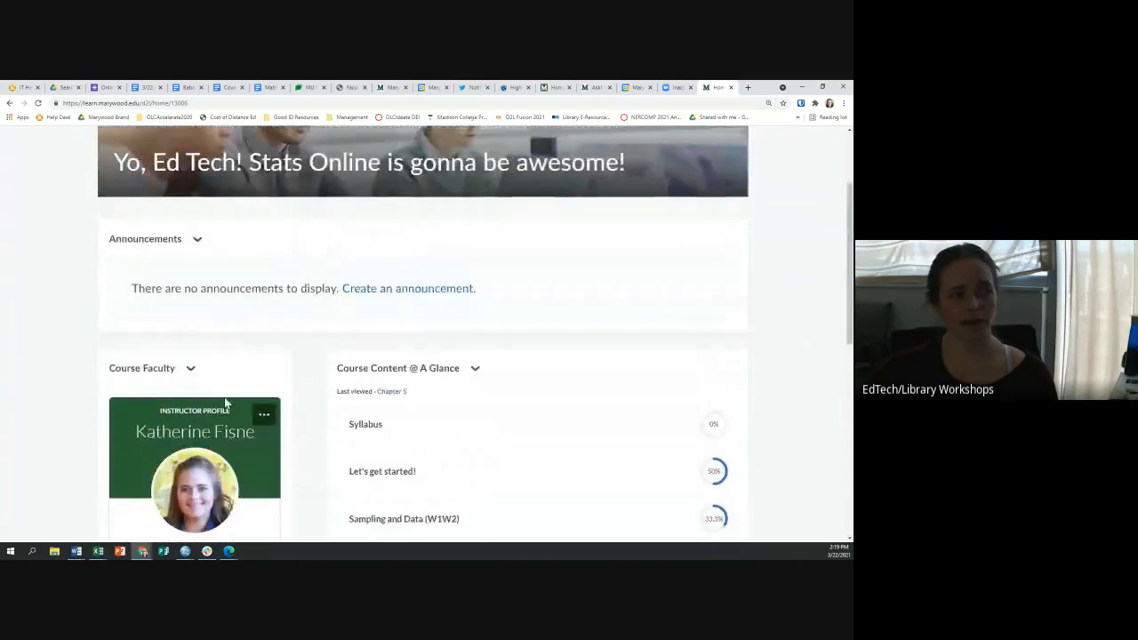
scroll(224, 402, "down", 2)
left_click_drag(461, 280, 344, 283)
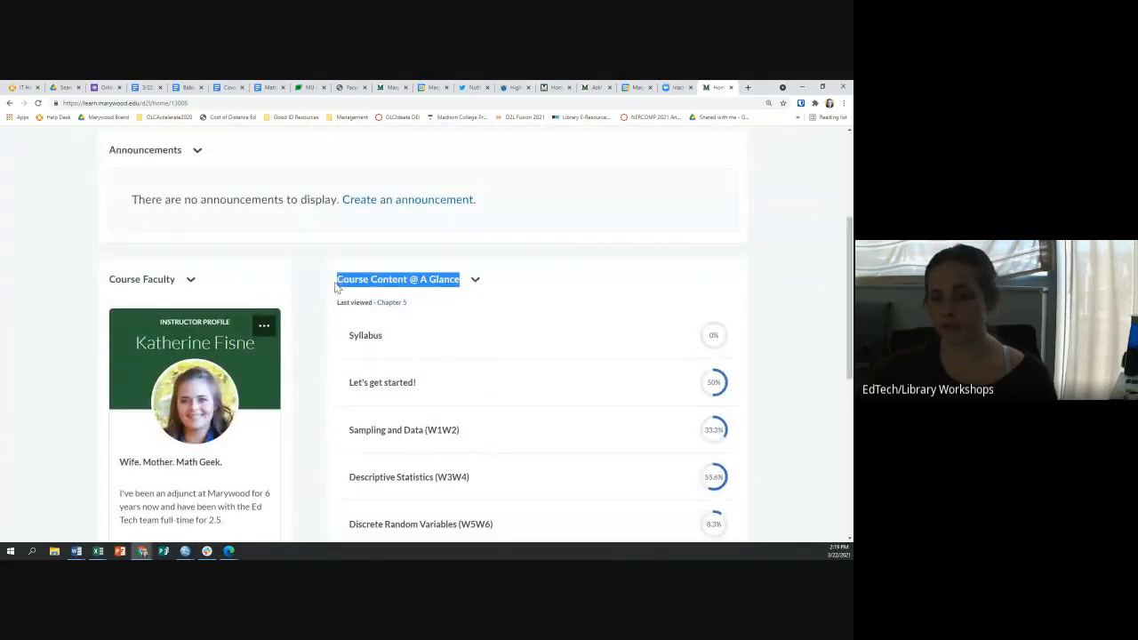
left_click(335, 286)
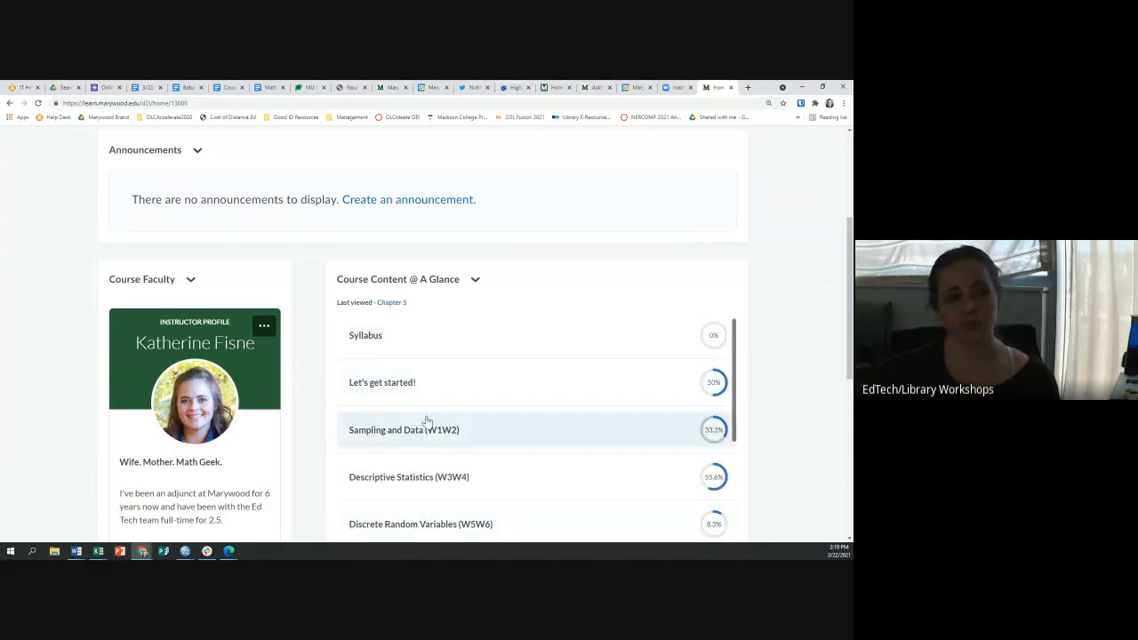
scroll(470, 450, "down", 1)
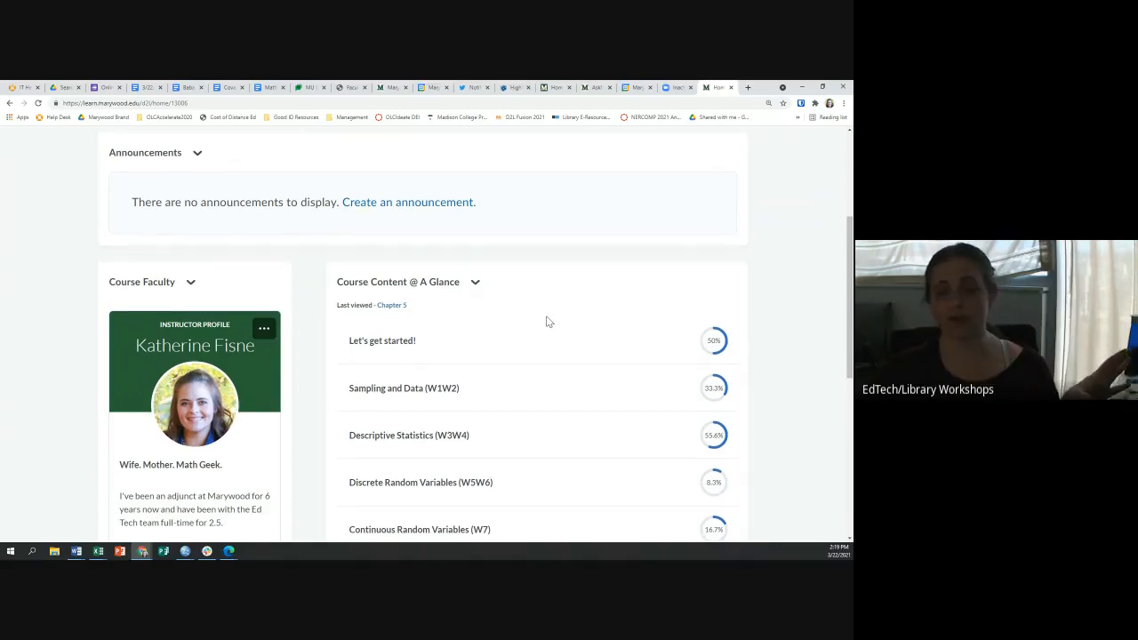
scroll(547, 320, "up", 1)
scroll(548, 322, "up", 1)
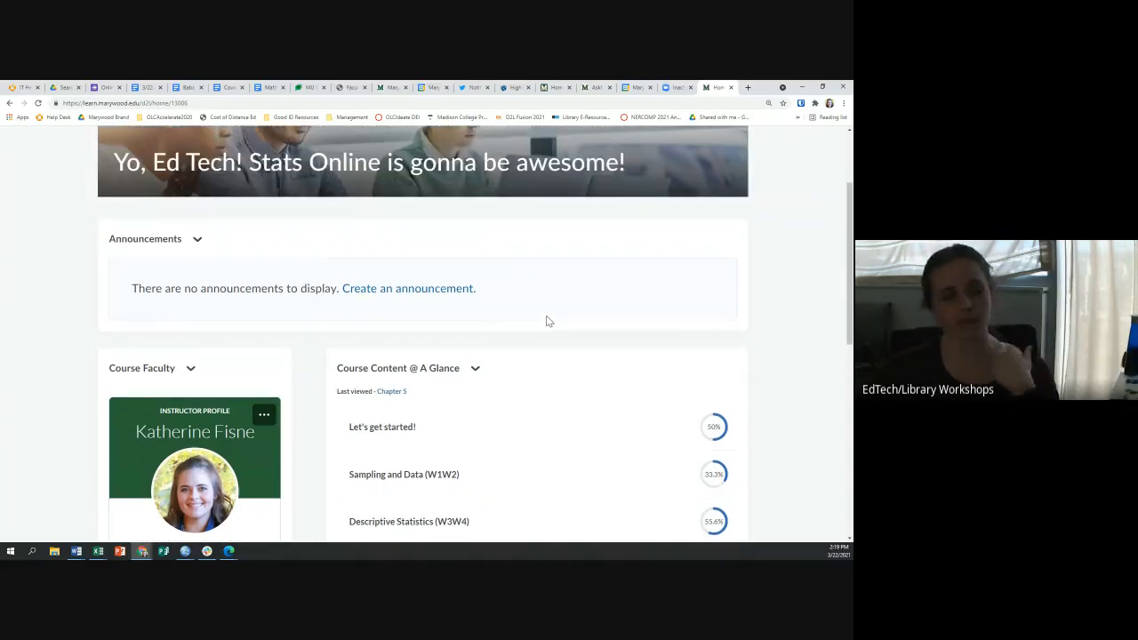
scroll(547, 320, "up", 3)
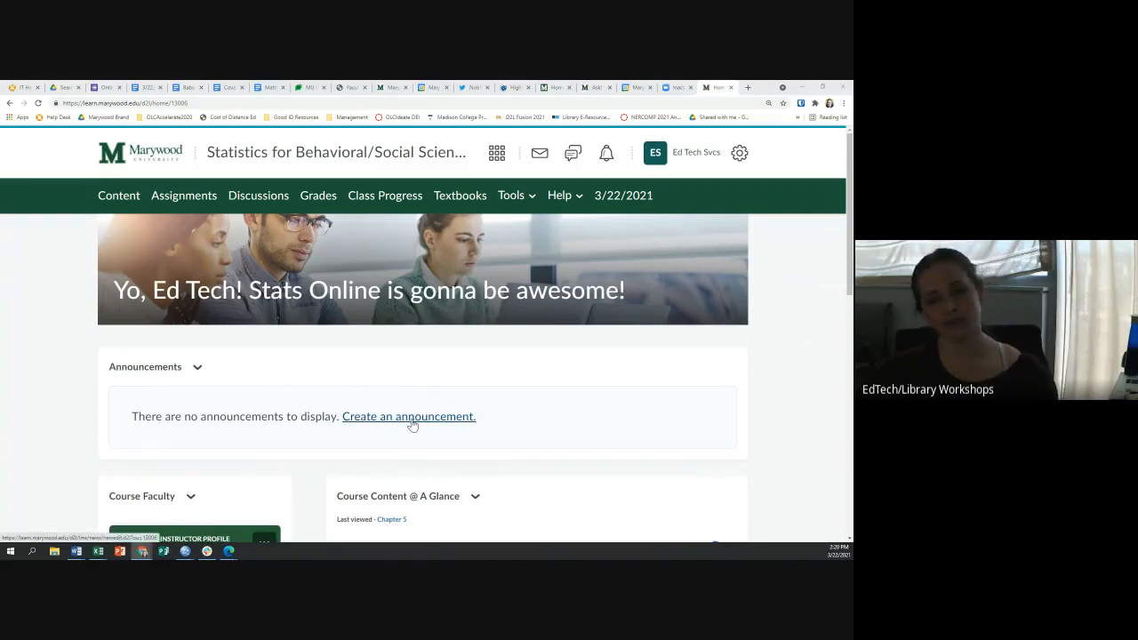
Step: Start a new announcement headlined 'Hi there!' and bring up the Add a File image options
left_click(403, 417)
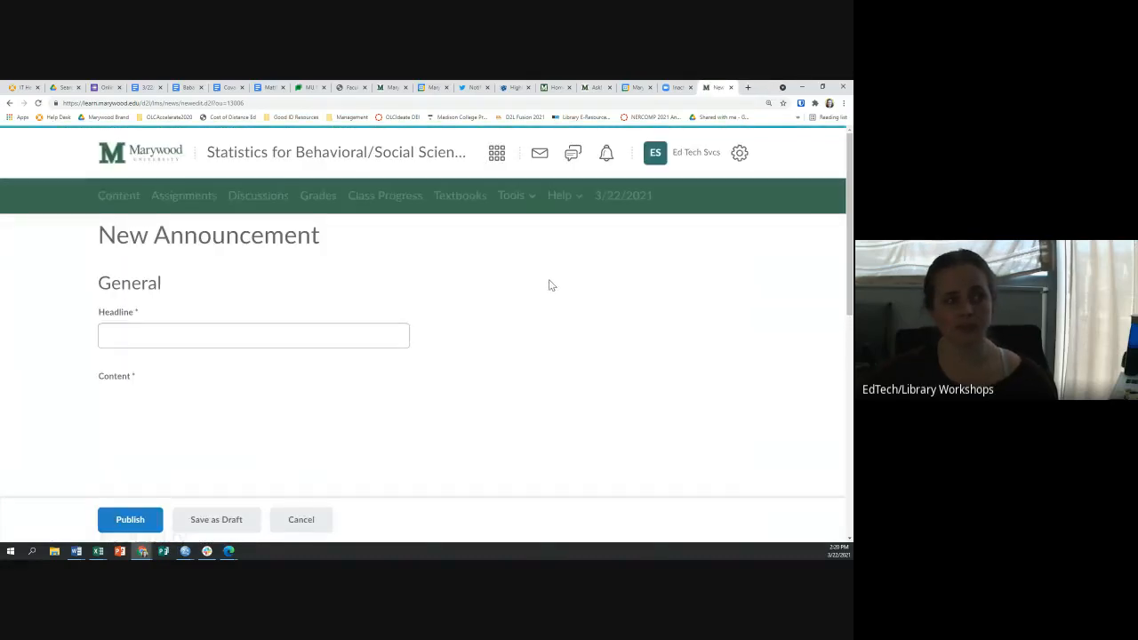
scroll(450, 294, "down", 1)
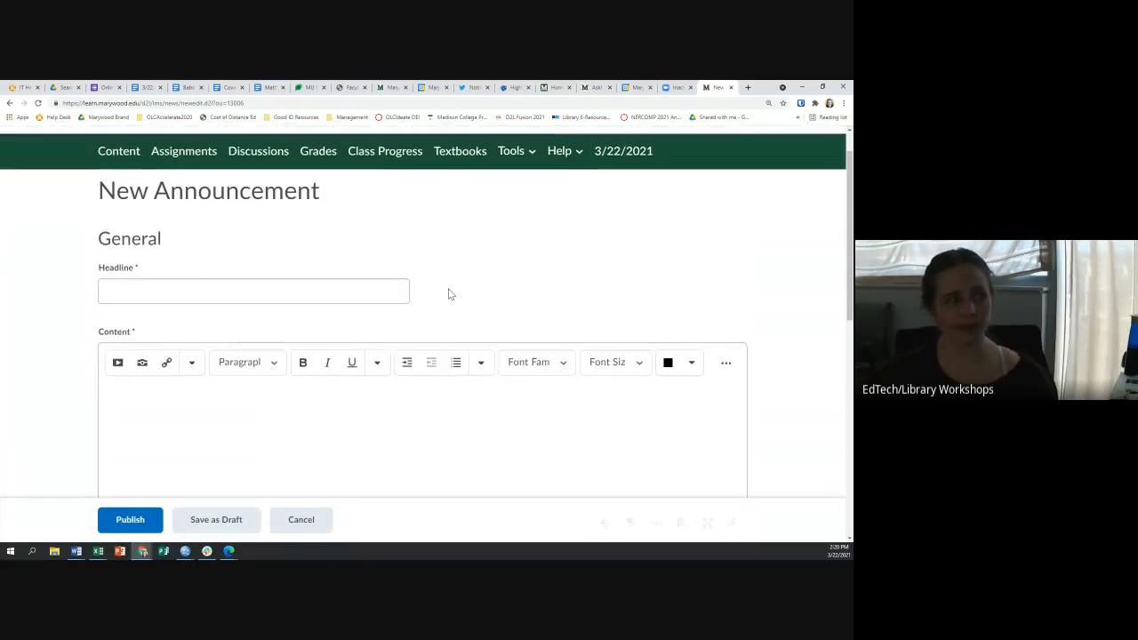
left_click(256, 241)
left_click(210, 394)
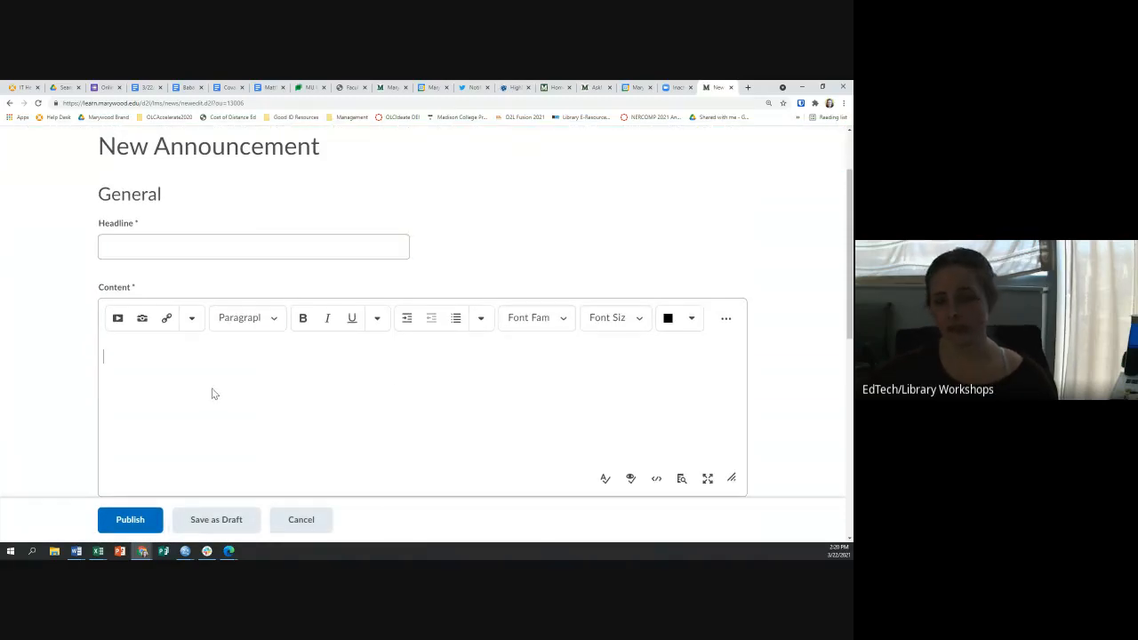
scroll(211, 394, "down", 3)
scroll(213, 394, "down", 1)
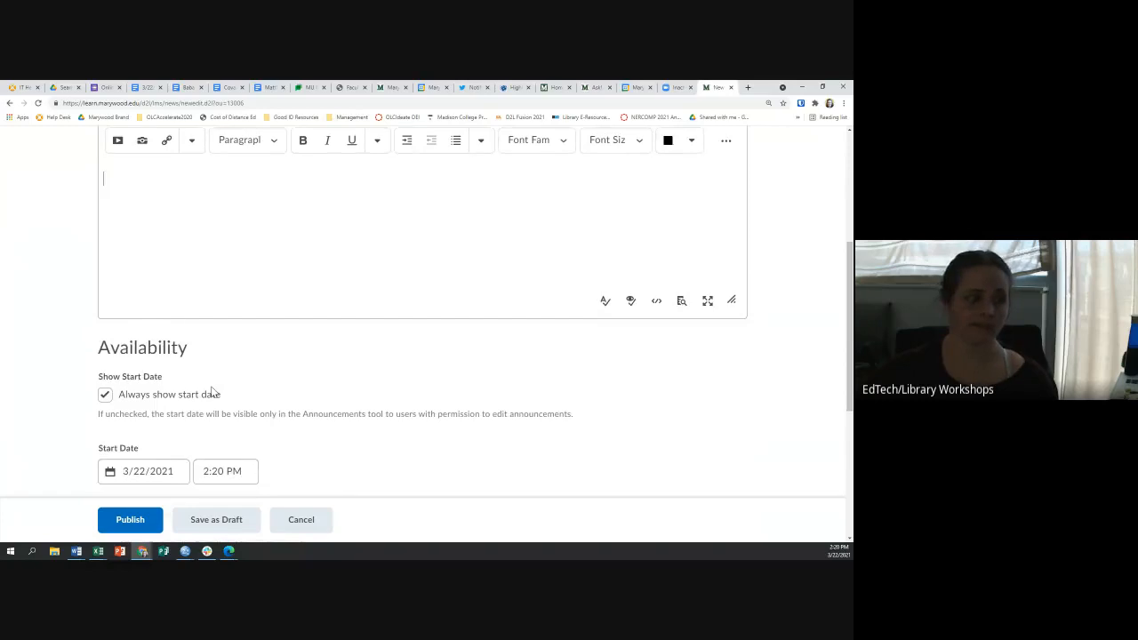
scroll(219, 388, "up", 4)
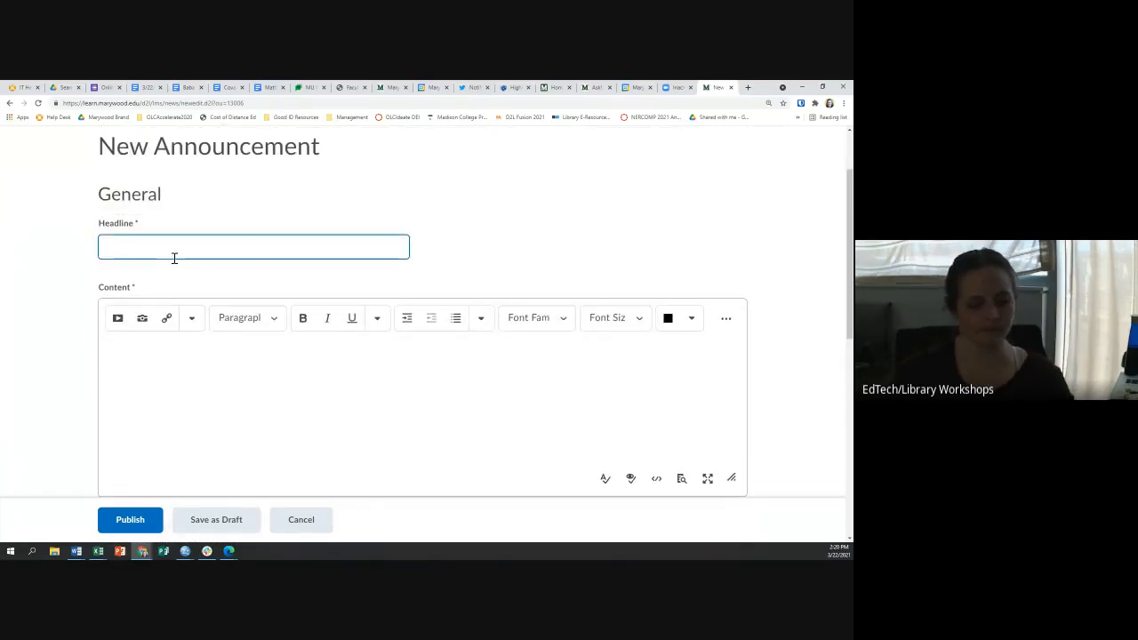
type("Hi there!")
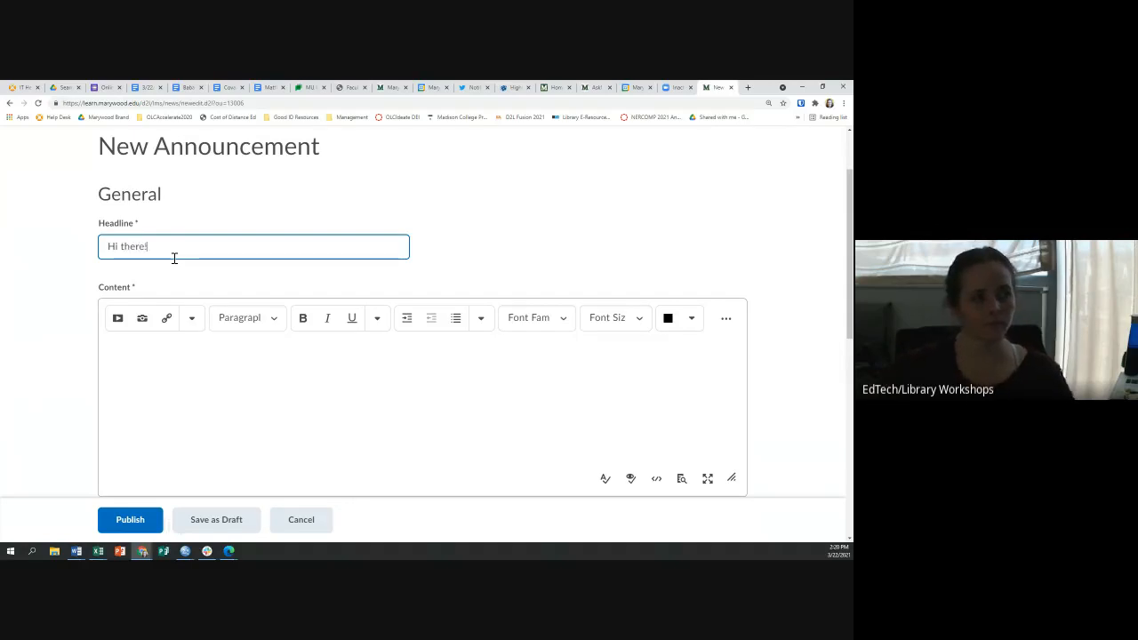
scroll(182, 267, "down", 1)
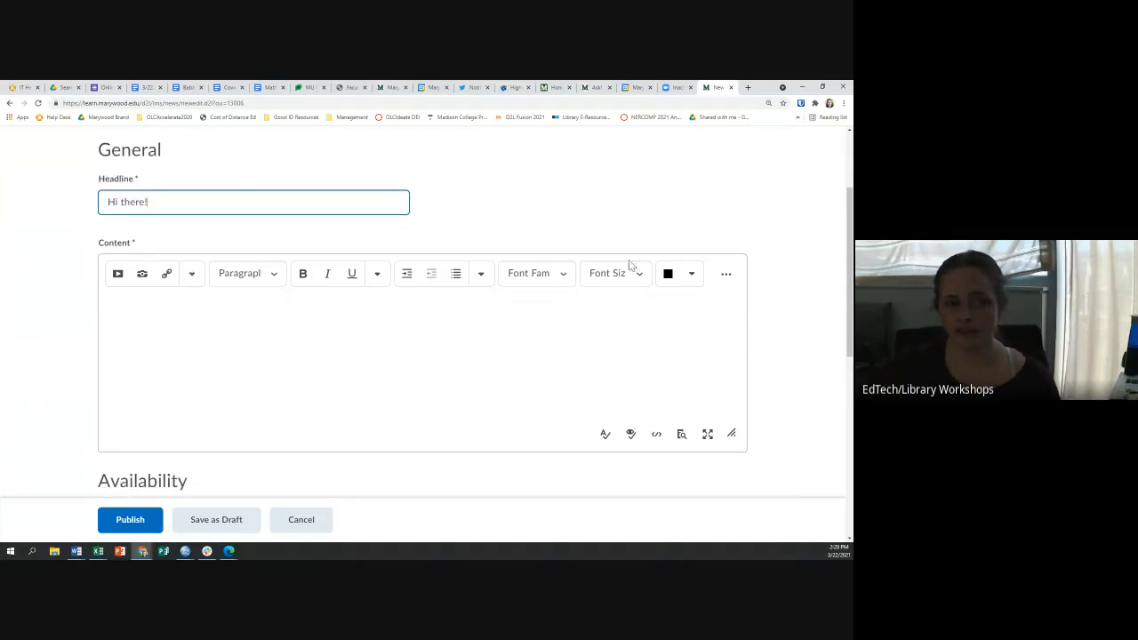
left_click(140, 277)
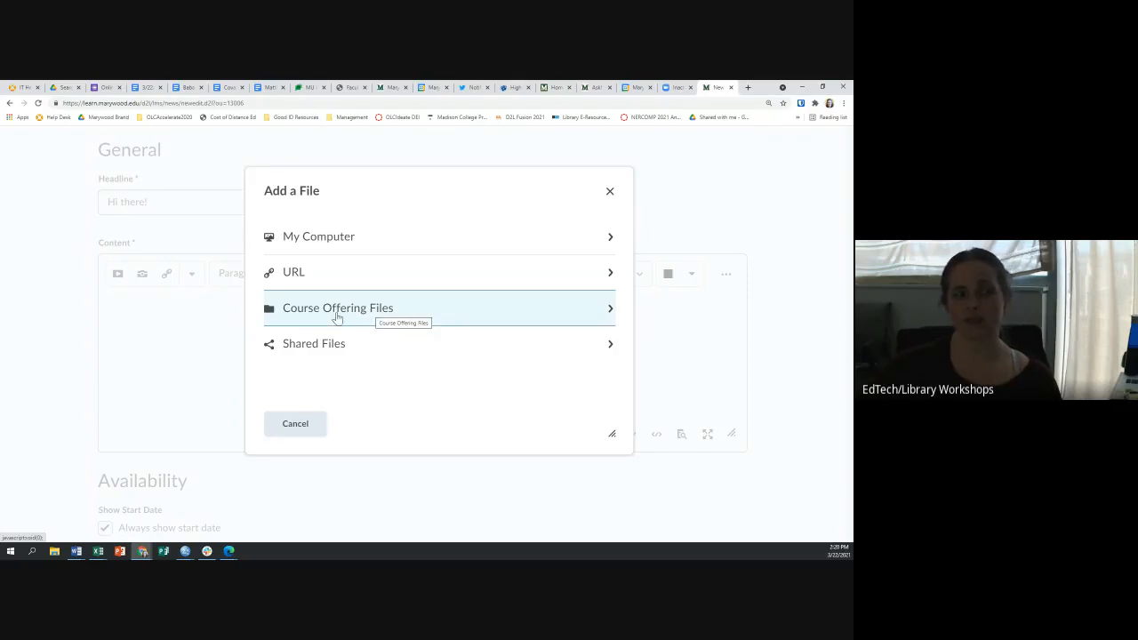
Step: Select 202553.jpg from Course Offering Files and add it, reaching the alt-text prompt
left_click(297, 317)
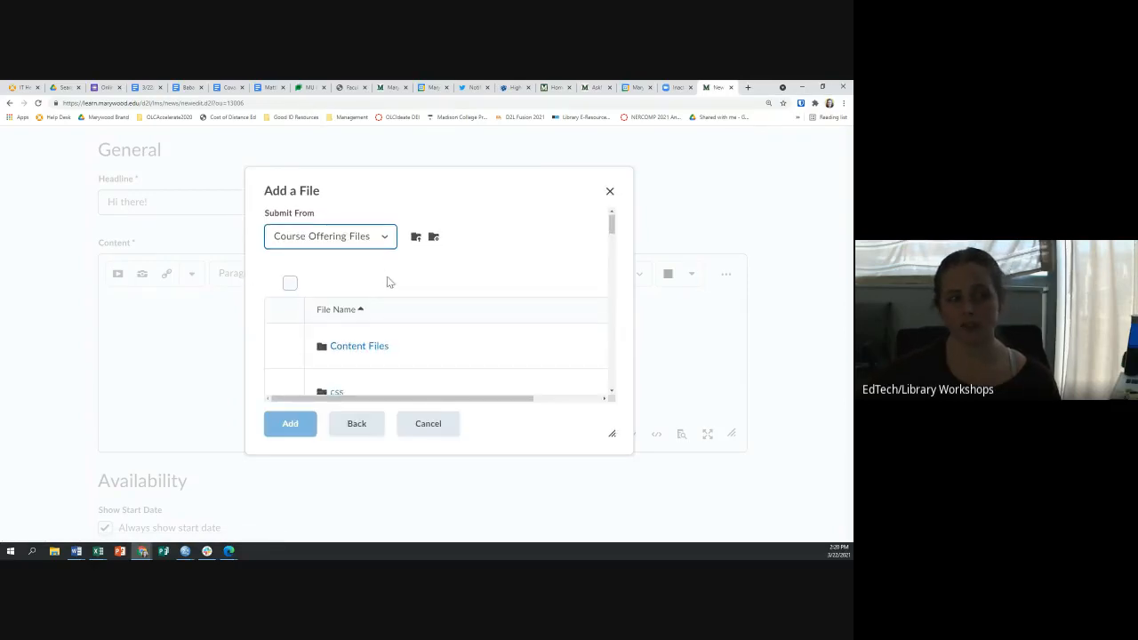
scroll(386, 284, "down", 3)
scroll(380, 296, "down", 5)
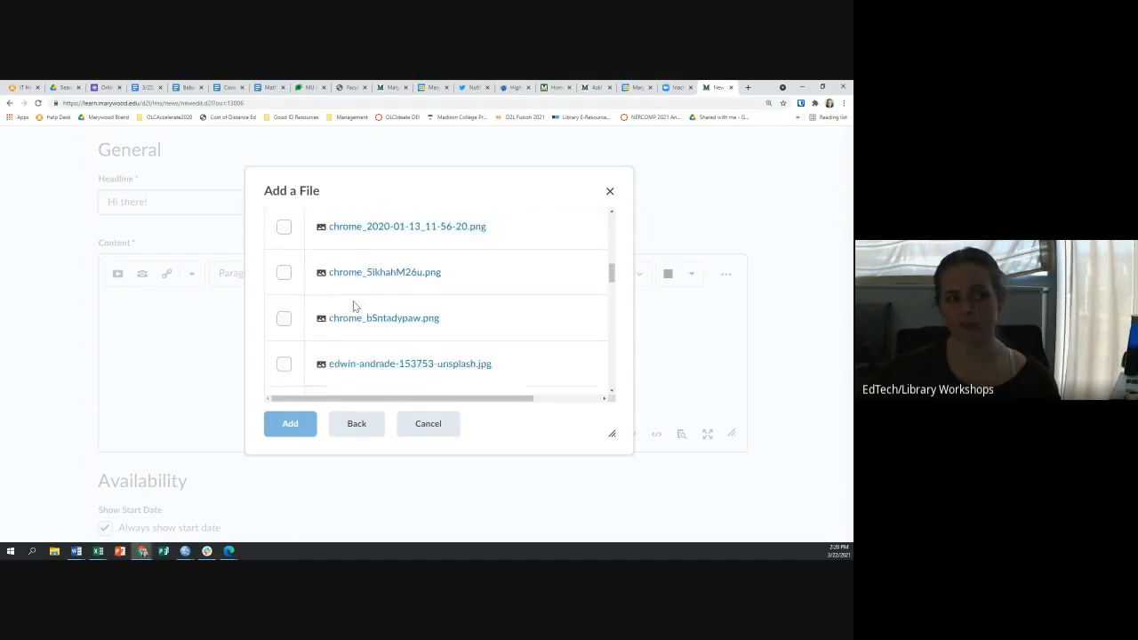
scroll(358, 341, "down", 1)
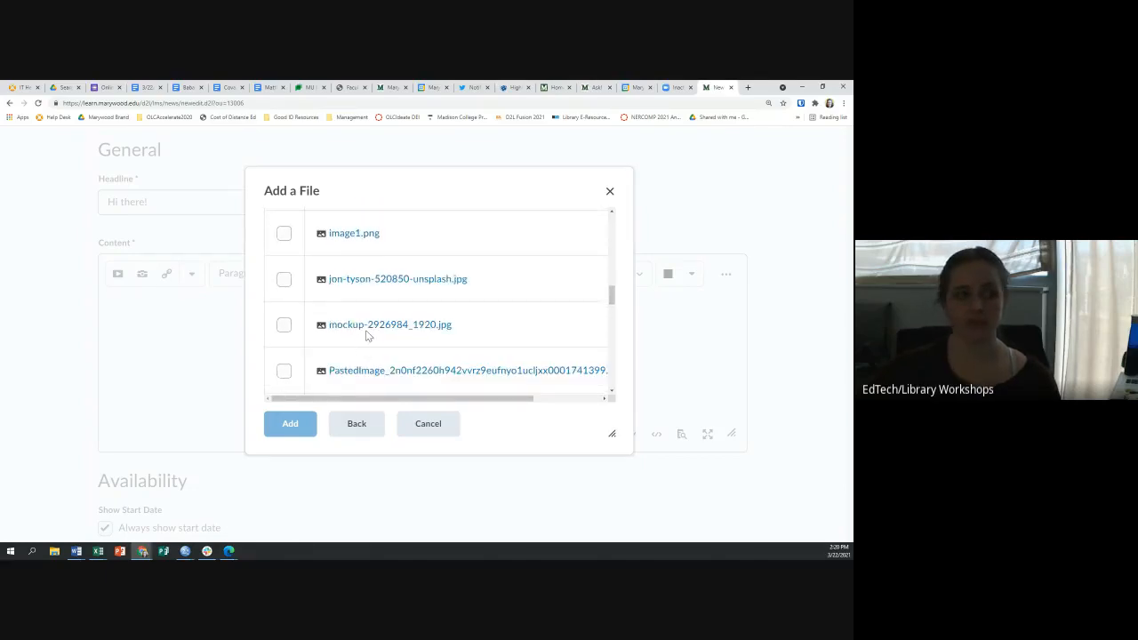
scroll(365, 335, "up", 1)
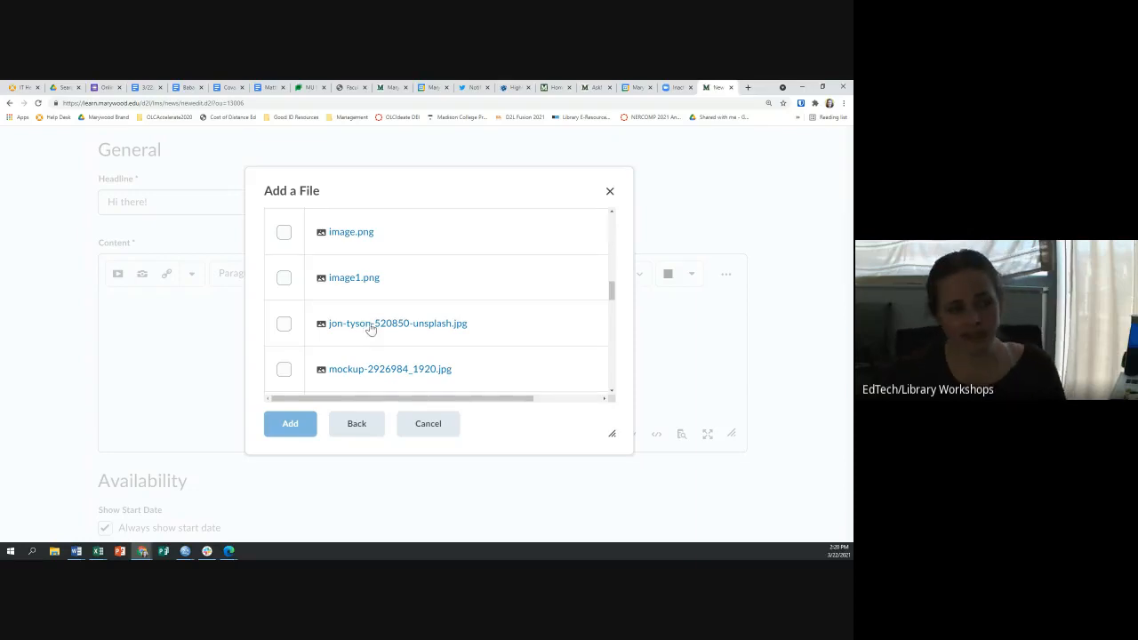
scroll(371, 328, "up", 10)
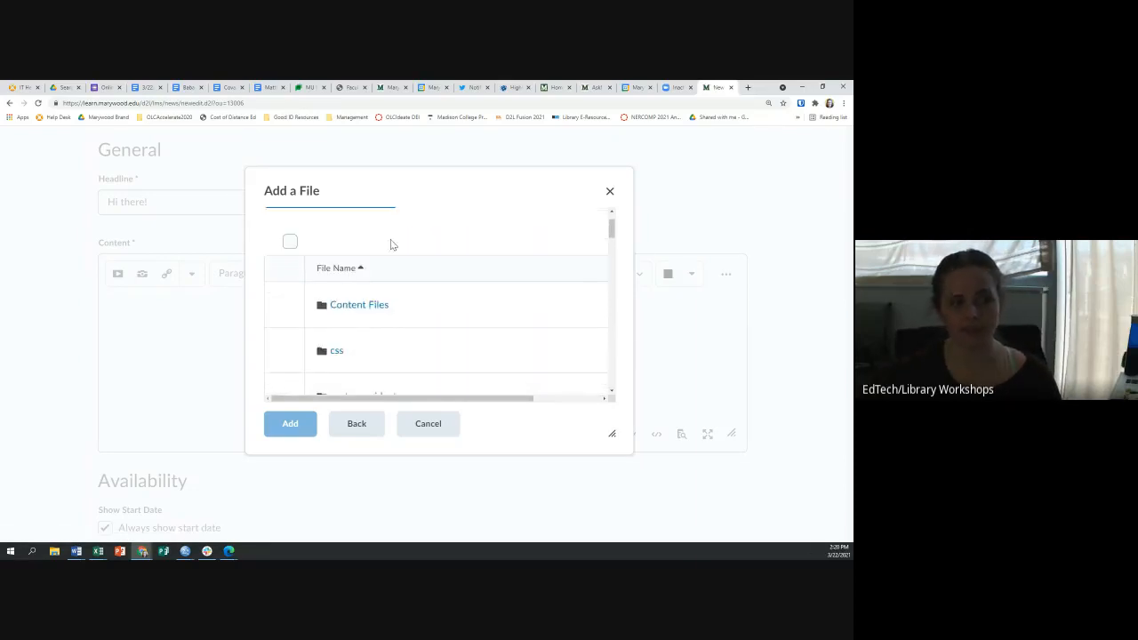
scroll(391, 244, "down", 5)
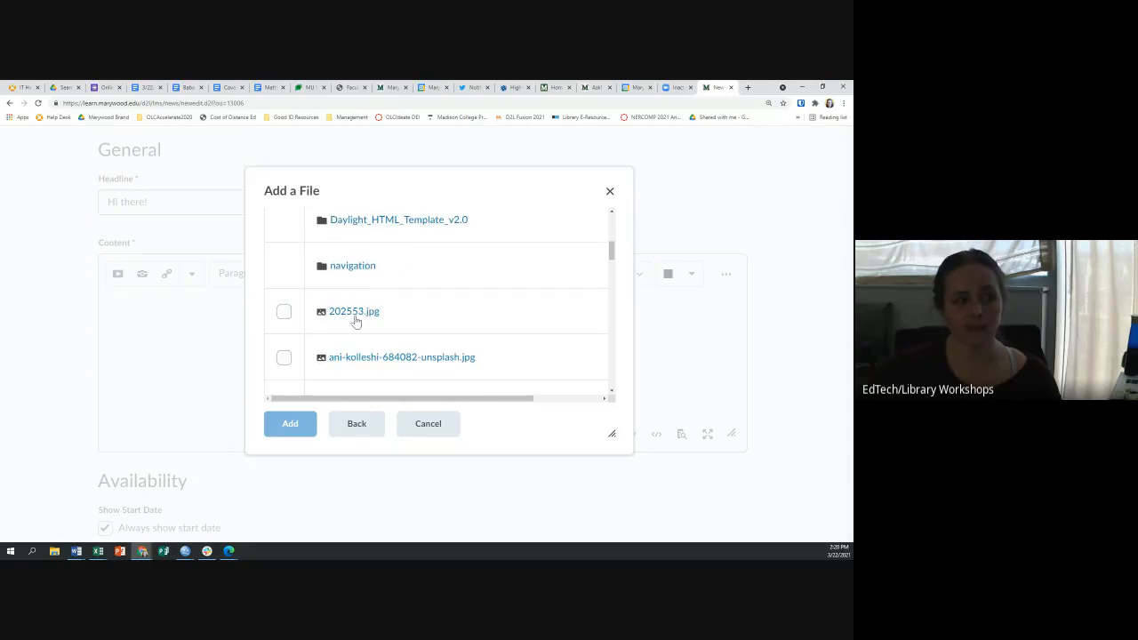
left_click(283, 312)
left_click(290, 423)
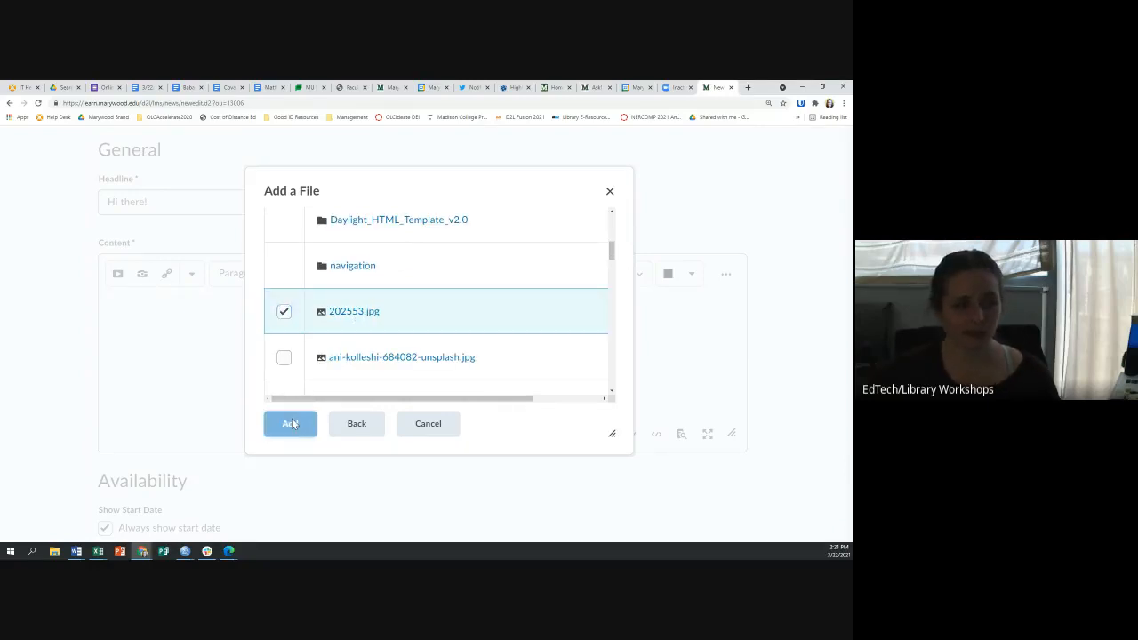
left_click(427, 345)
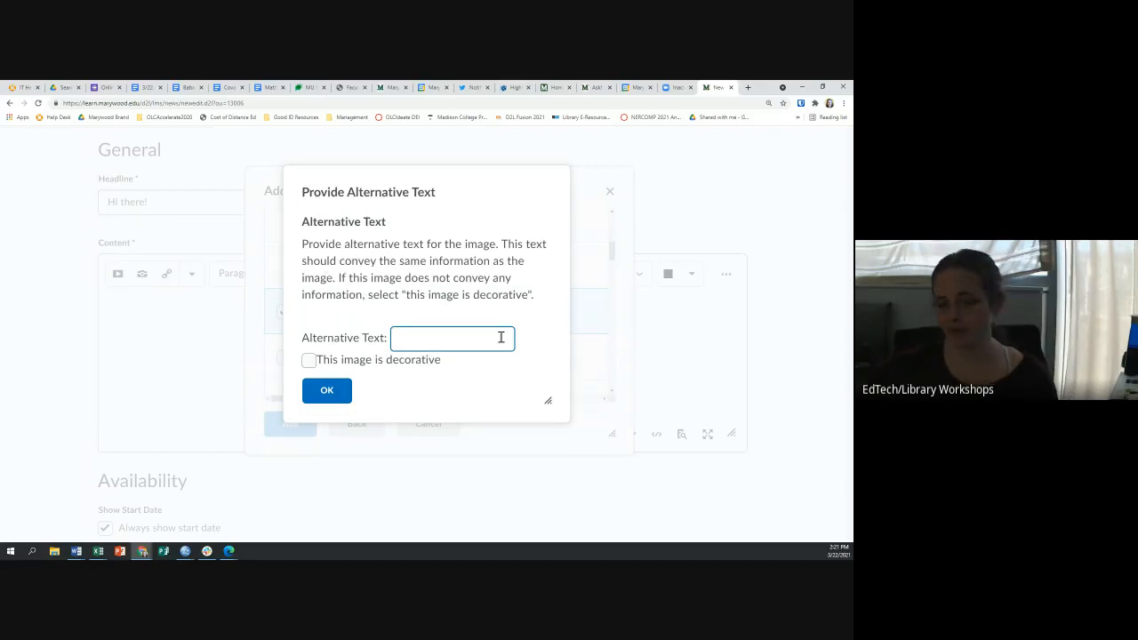
Step: Flag 202553.jpg as decorative instead of giving alt text, and insert it
left_click_drag(306, 341, 389, 347)
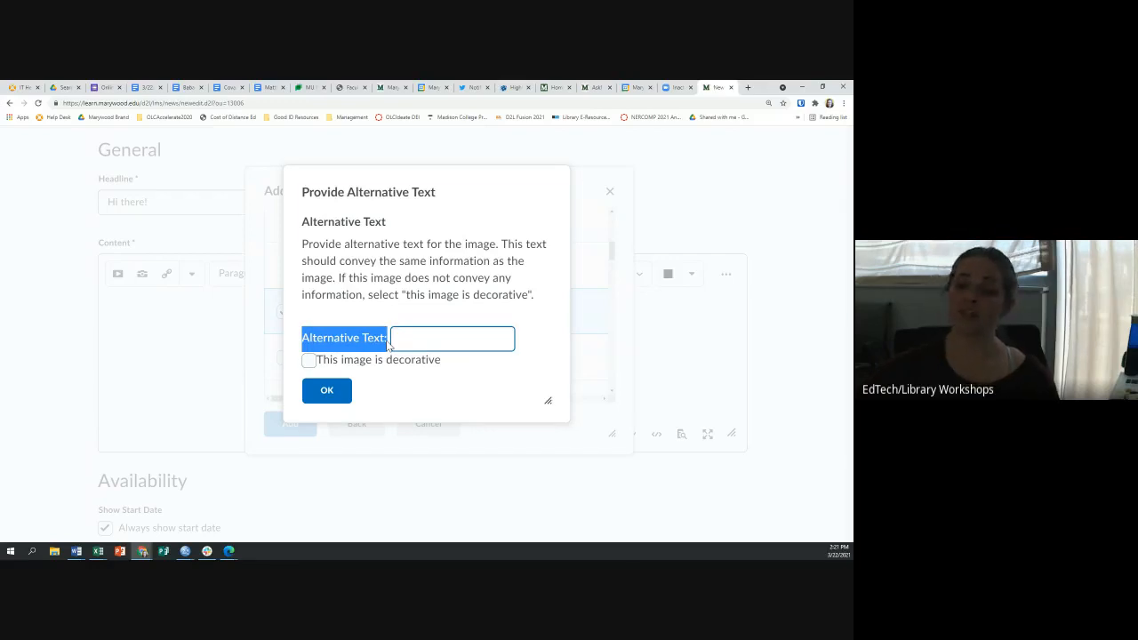
left_click(416, 338)
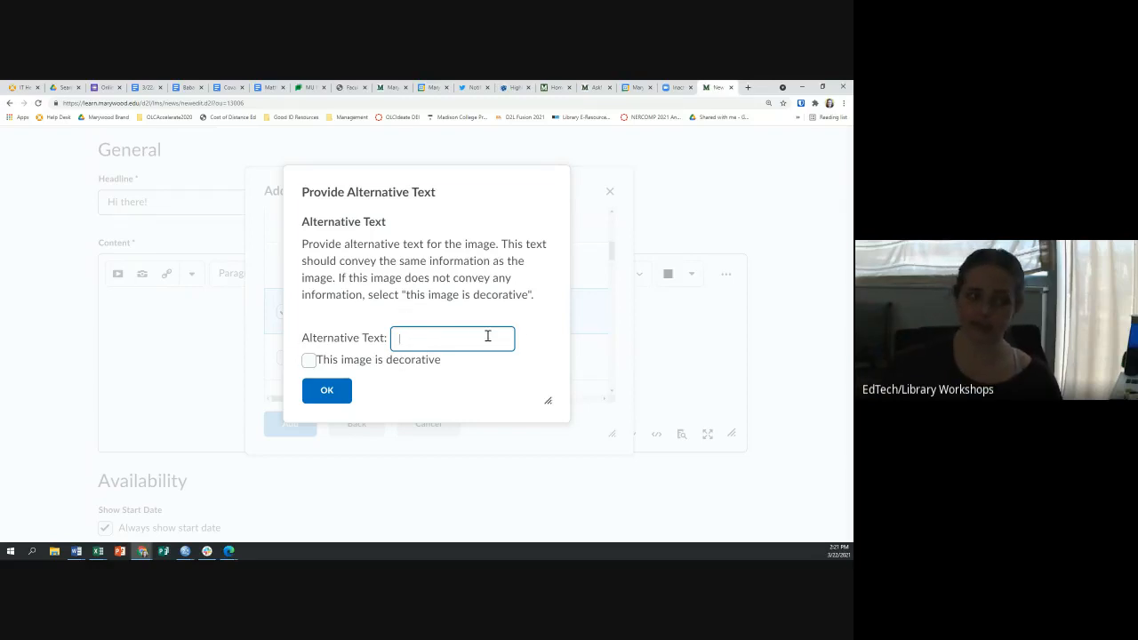
left_click(308, 361)
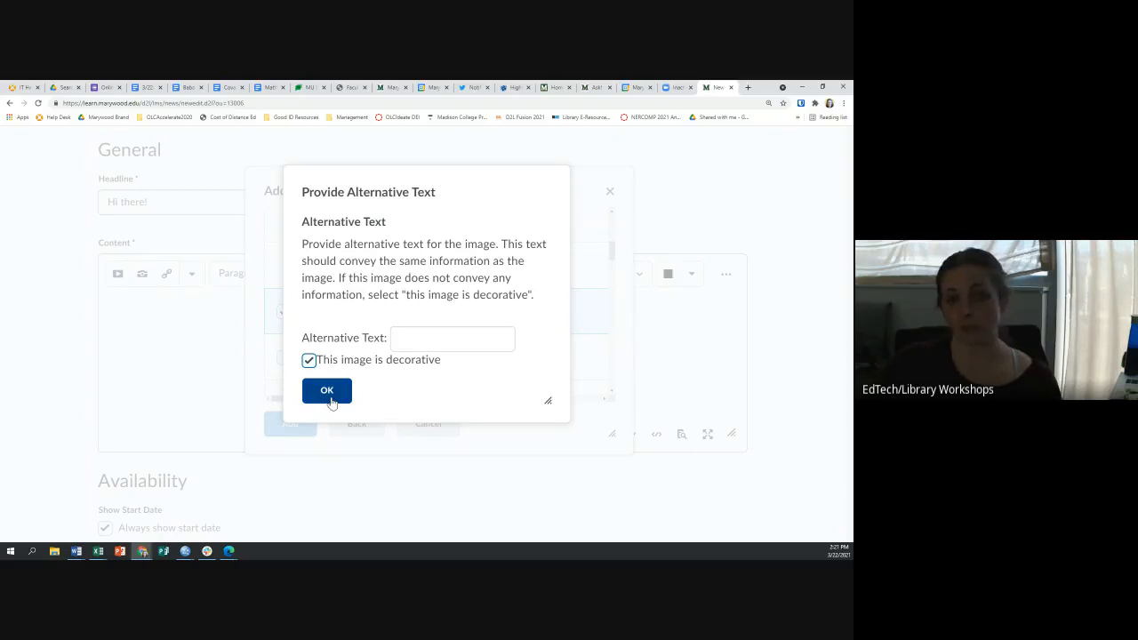
left_click(327, 391)
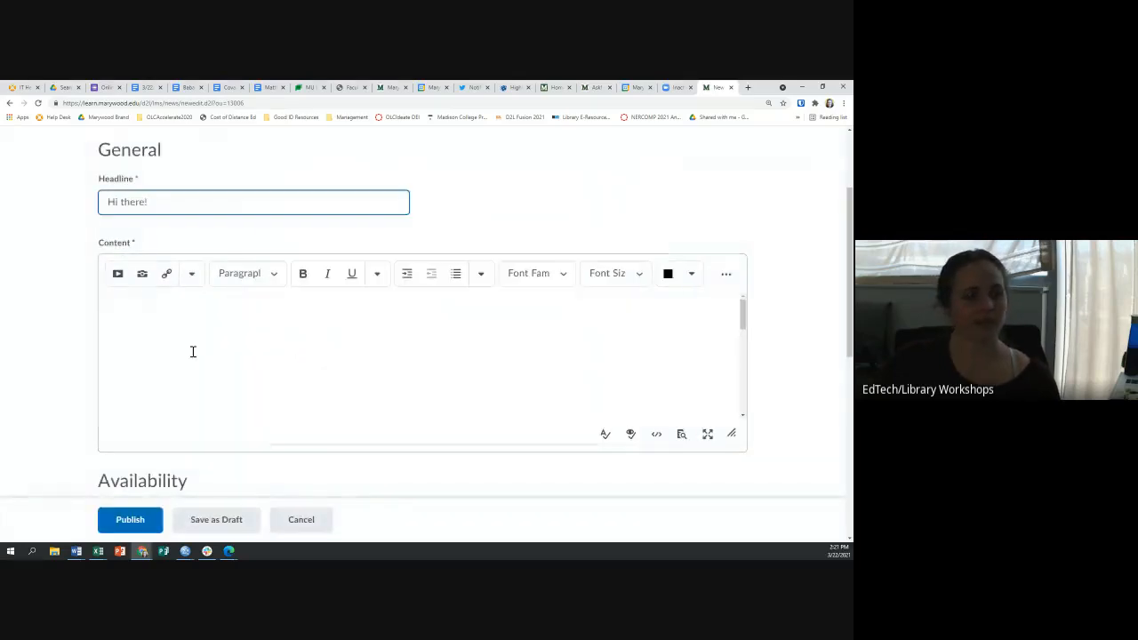
Step: Drag the content editor's resize handle down to make it taller
scroll(245, 391, "down", 2)
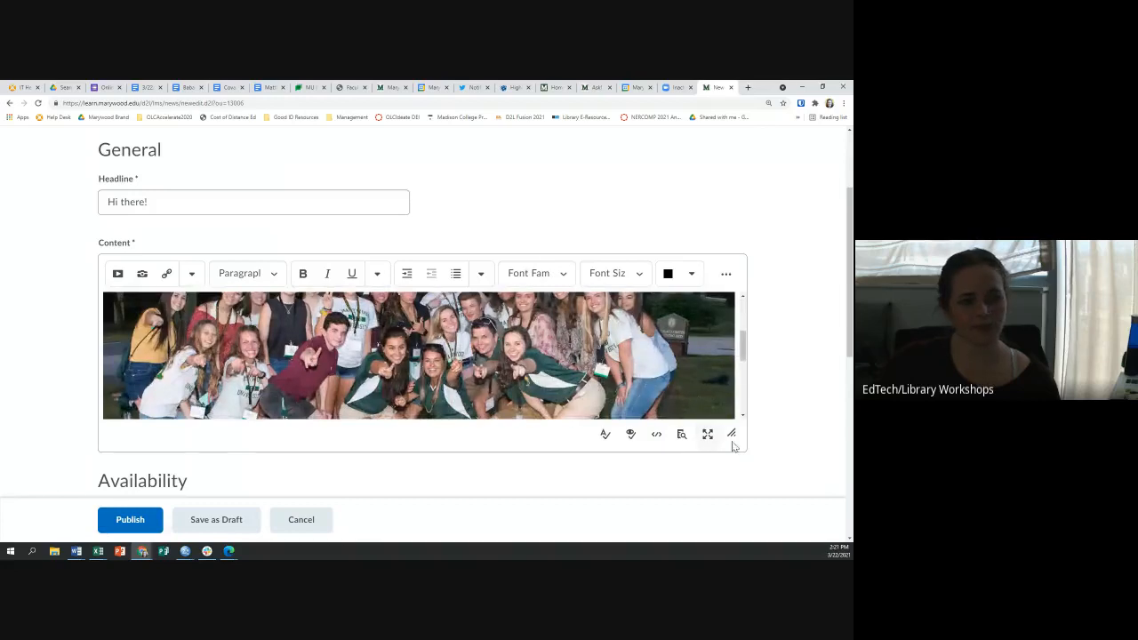
left_click_drag(732, 434, 760, 484)
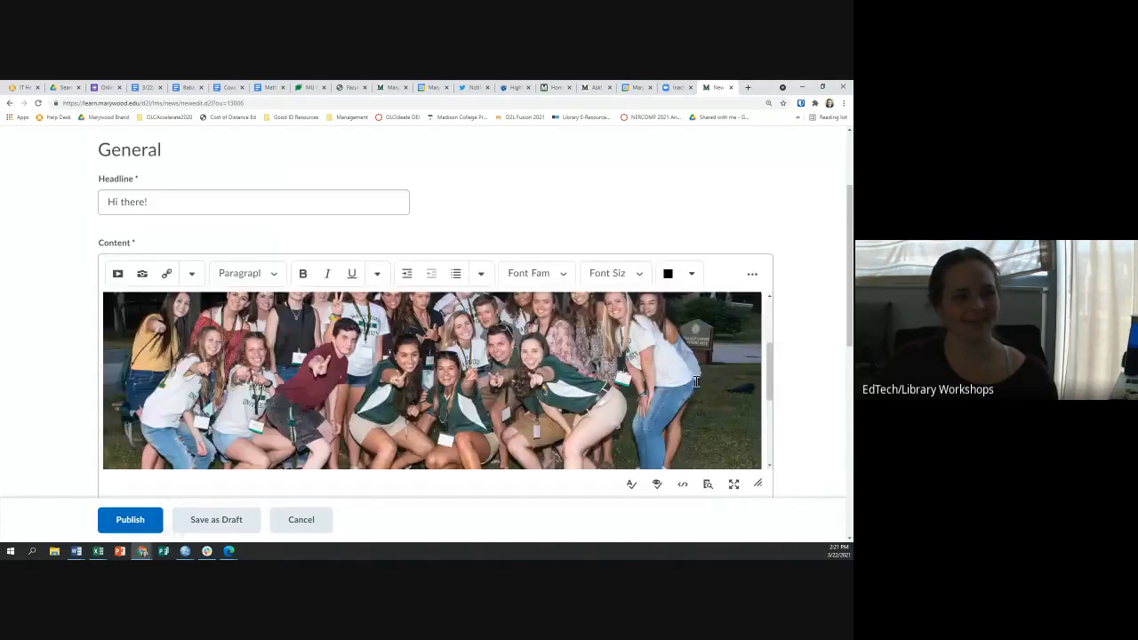
scroll(696, 380, "down", 3)
scroll(650, 329, "up", 2)
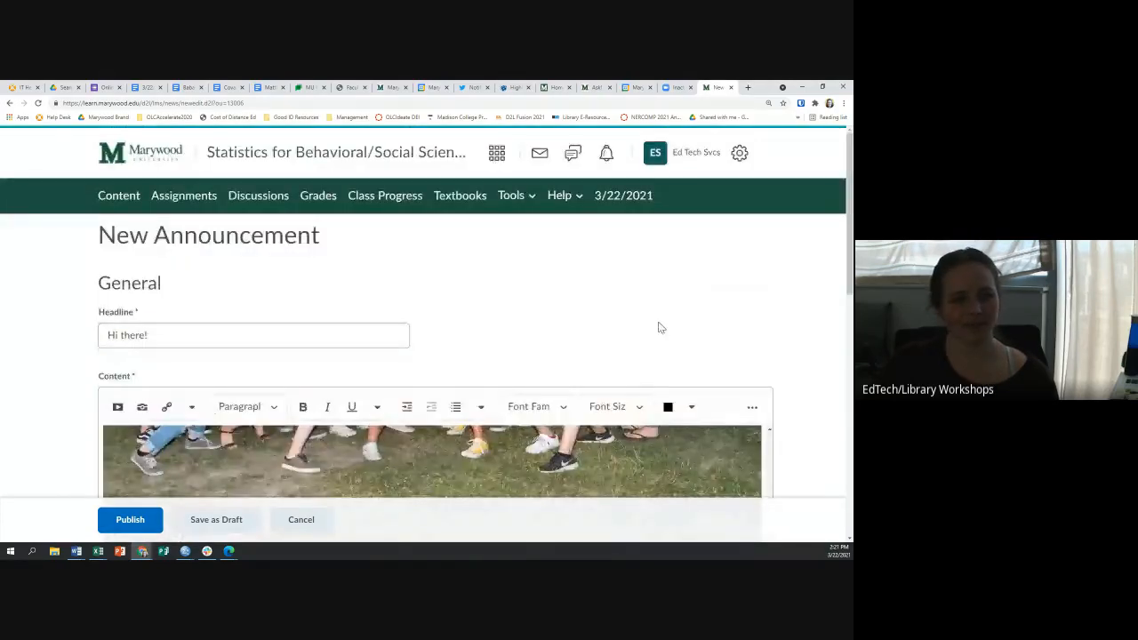
scroll(511, 335, "down", 5)
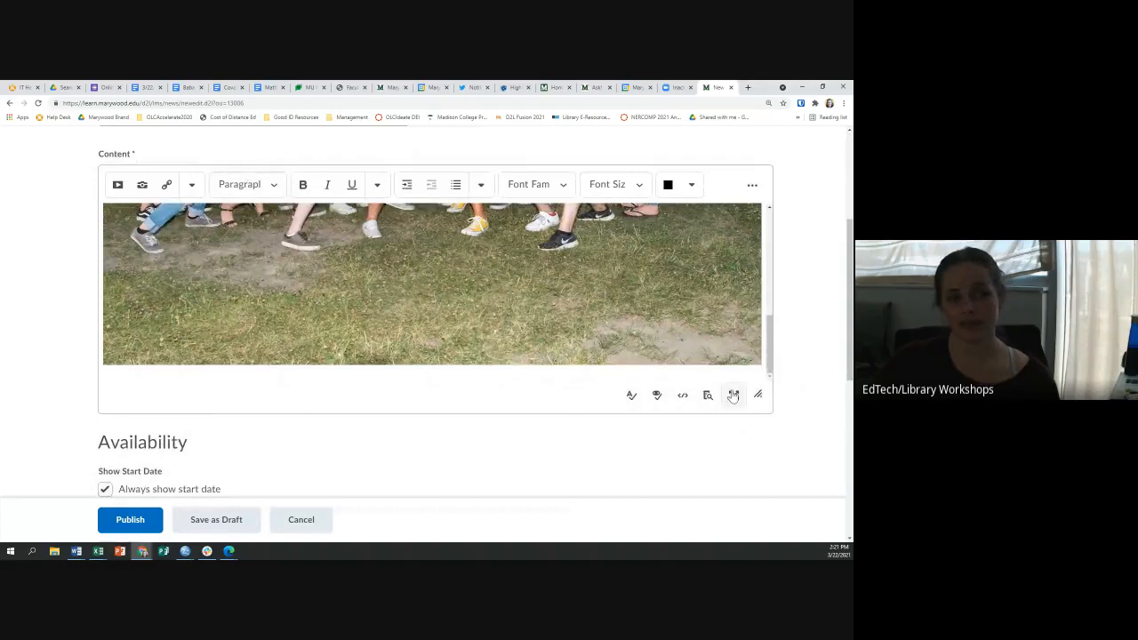
left_click_drag(759, 394, 758, 478)
scroll(759, 479, "down", 2)
left_click_drag(757, 343, 764, 436)
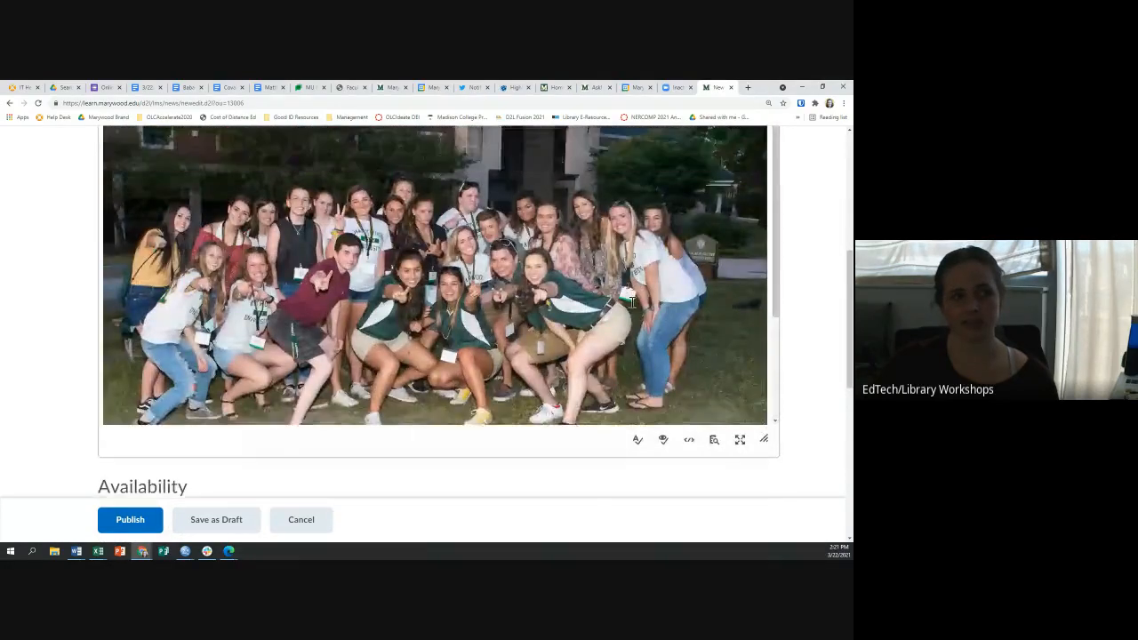
scroll(439, 318, "up", 1)
scroll(567, 316, "up", 1)
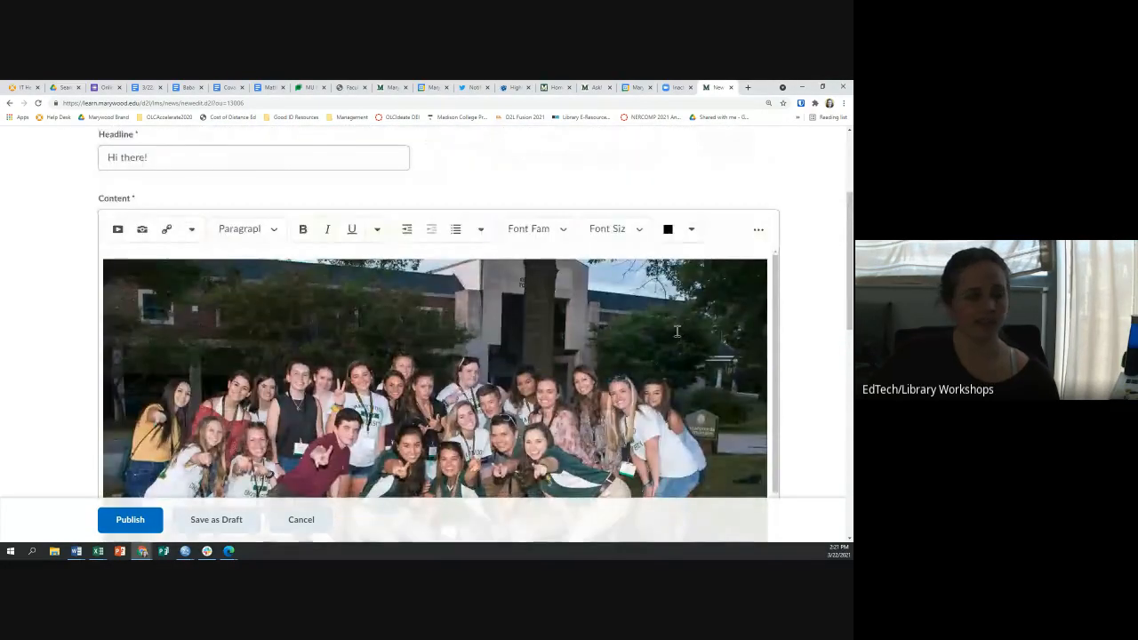
Step: Delete the inserted group photo, leaving the announcement body empty
left_click(309, 289)
key("Delete")
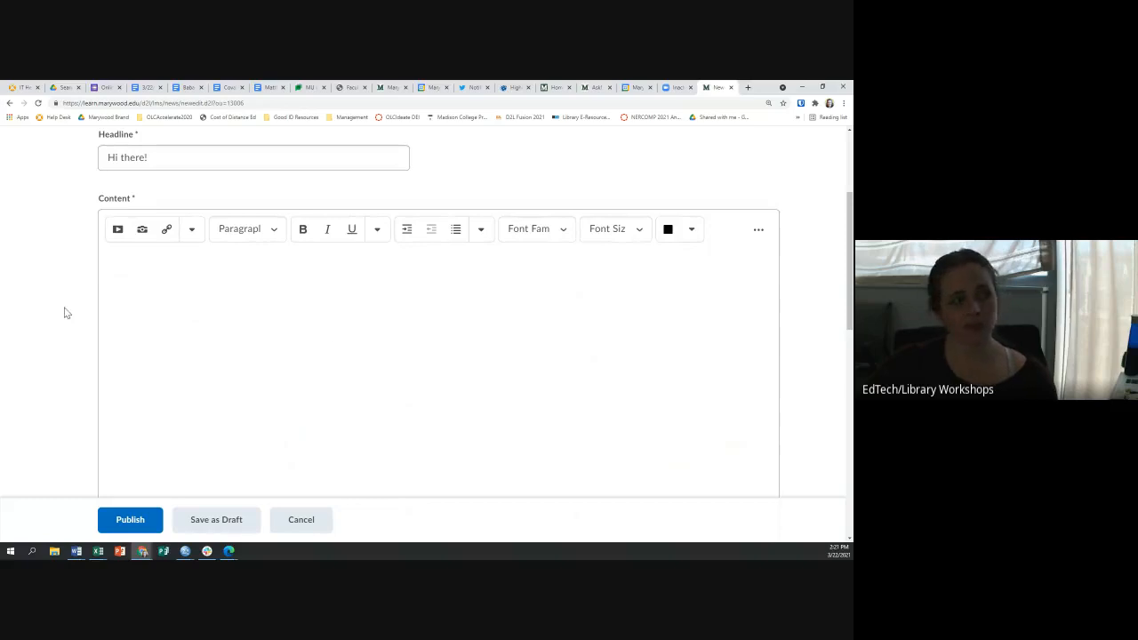
left_click(125, 238)
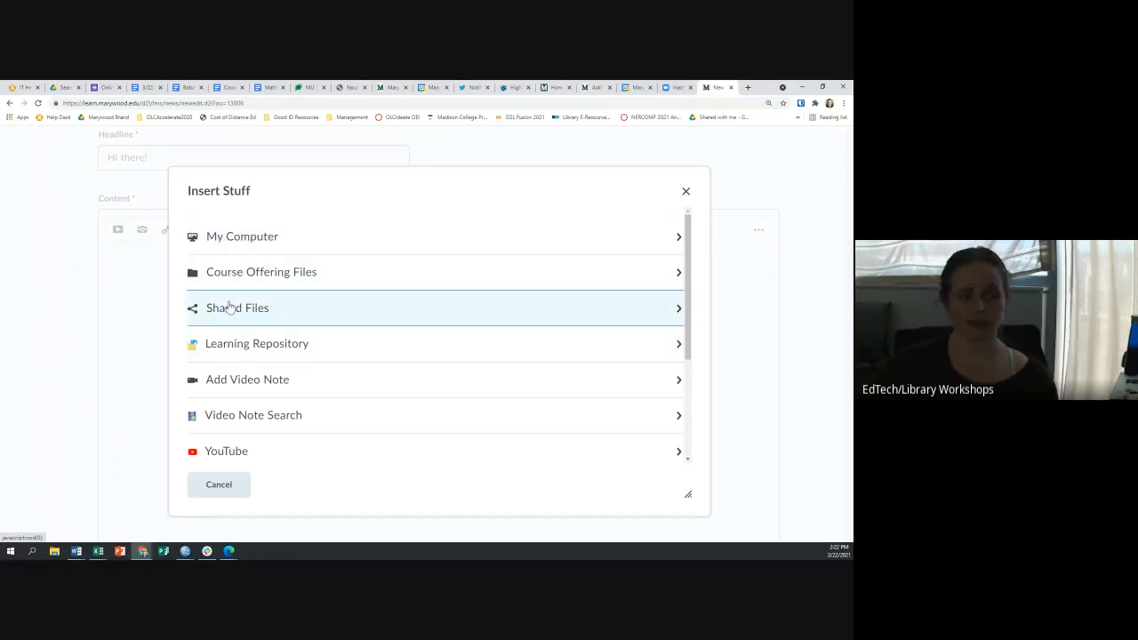
Step: Record a roughly three-second webcam video note, then play and pause its preview
scroll(229, 306, "down", 1)
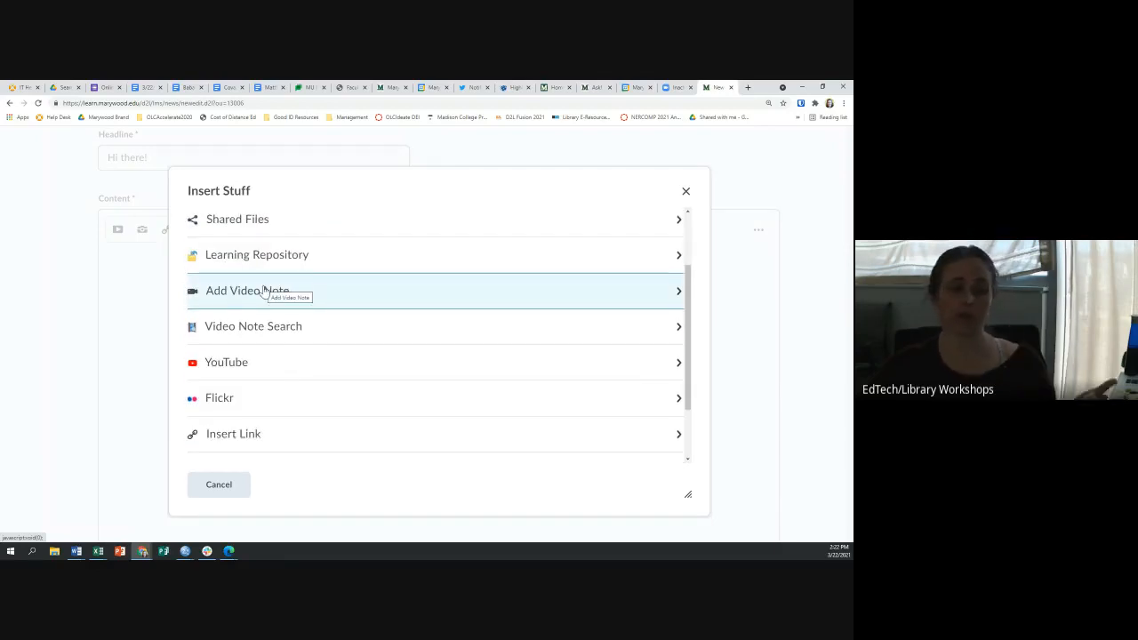
left_click(264, 291)
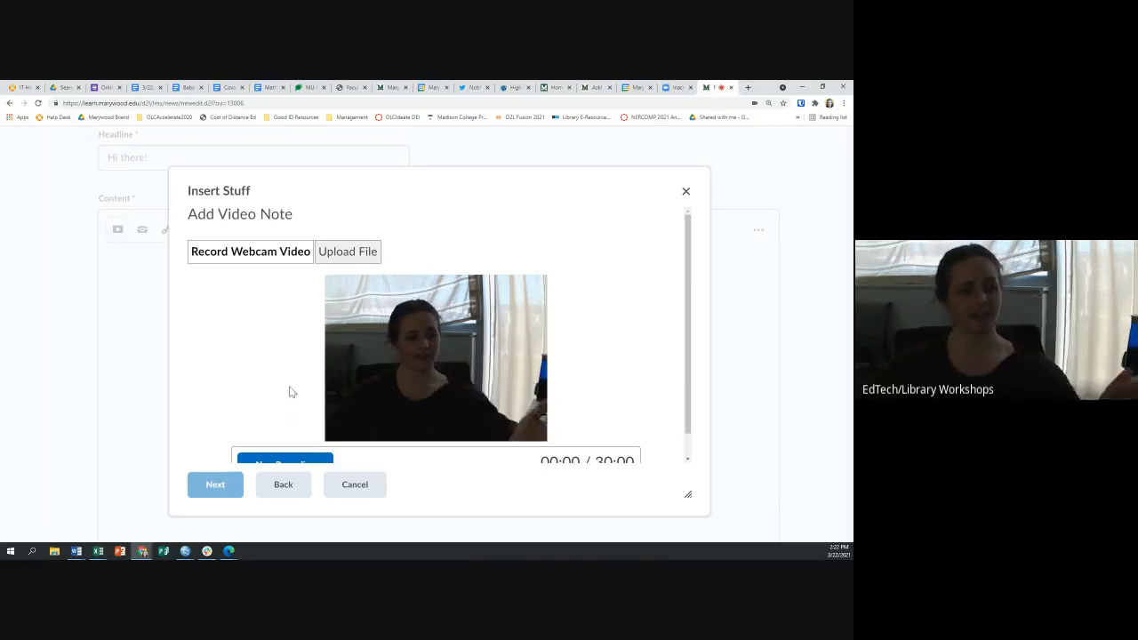
scroll(305, 386, "down", 1)
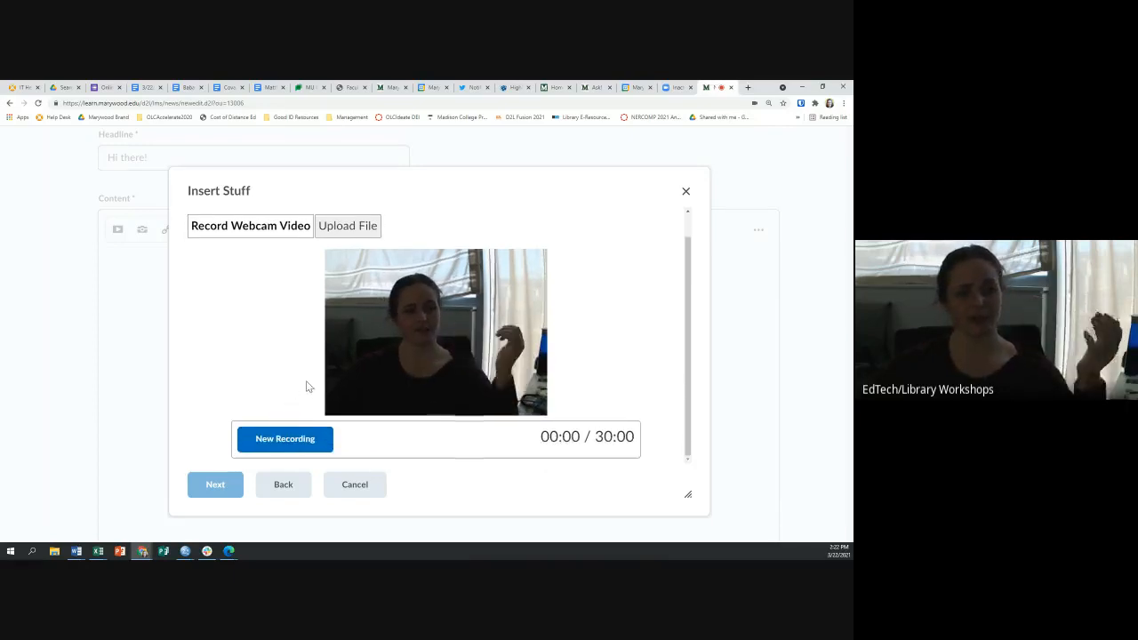
left_click(281, 438)
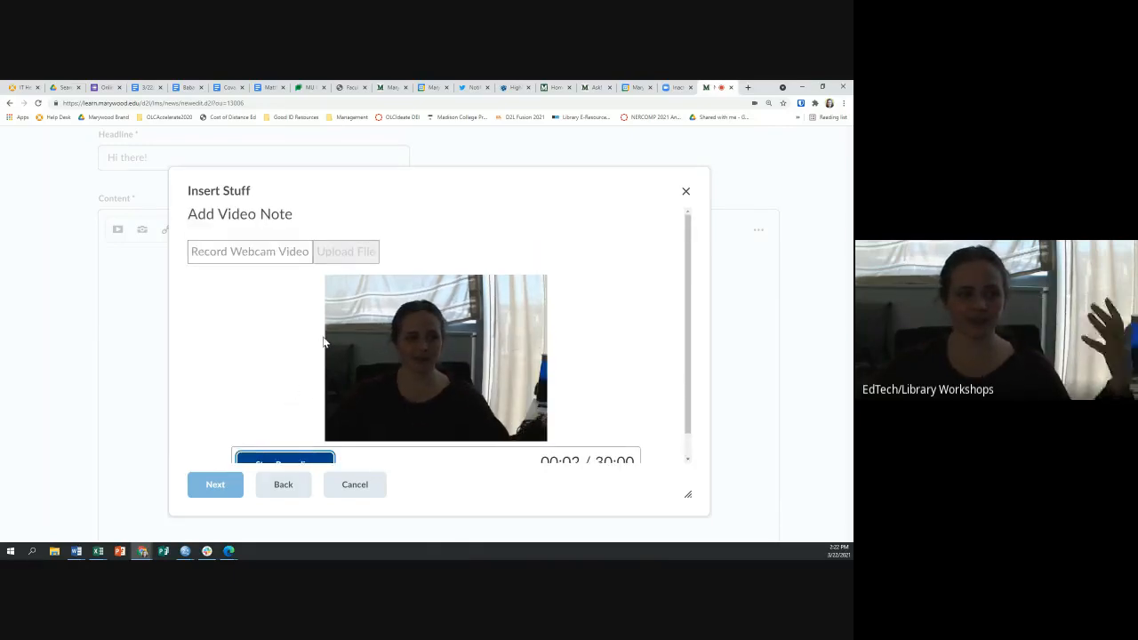
scroll(350, 382, "down", 1)
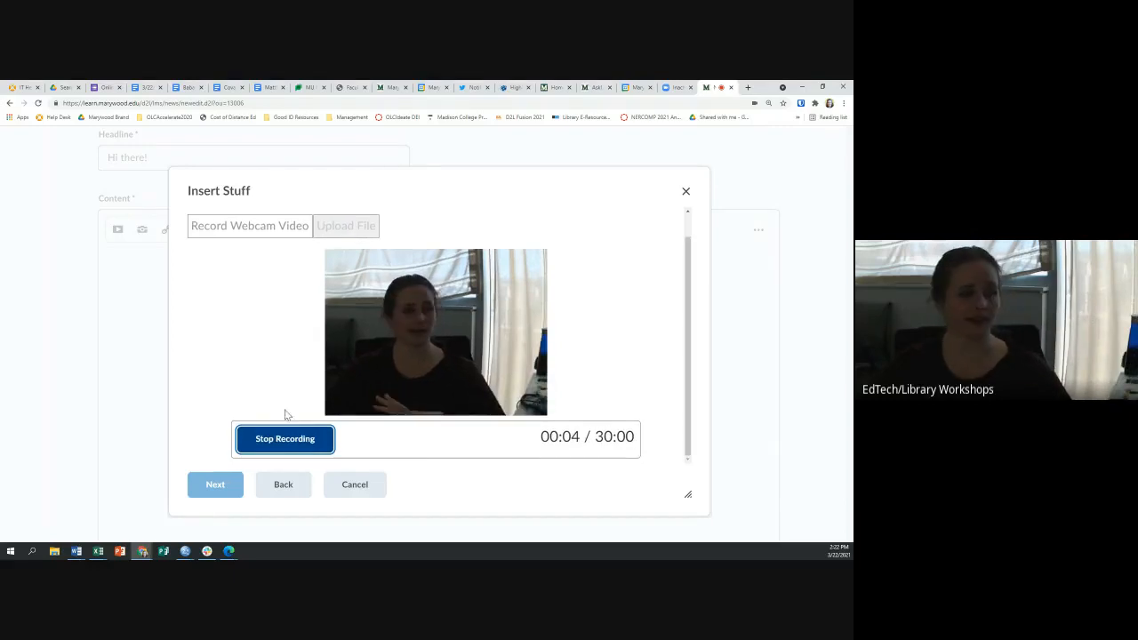
left_click(287, 442)
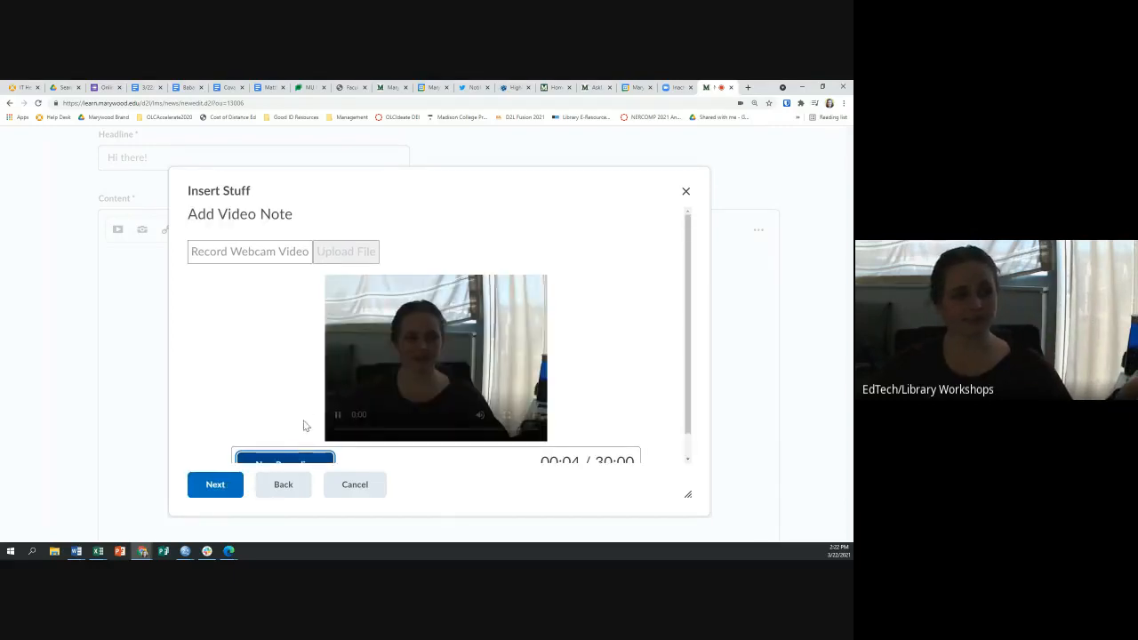
left_click(337, 414)
scroll(217, 331, "down", 1)
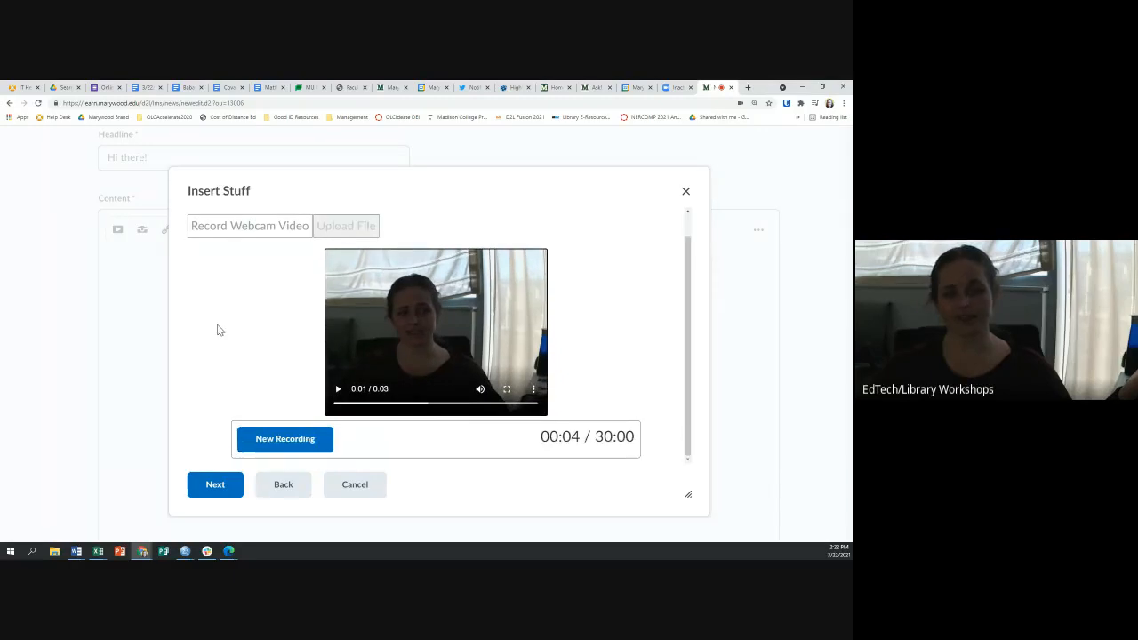
Step: Continue to the video note details and work in its title and description fields
left_click(216, 484)
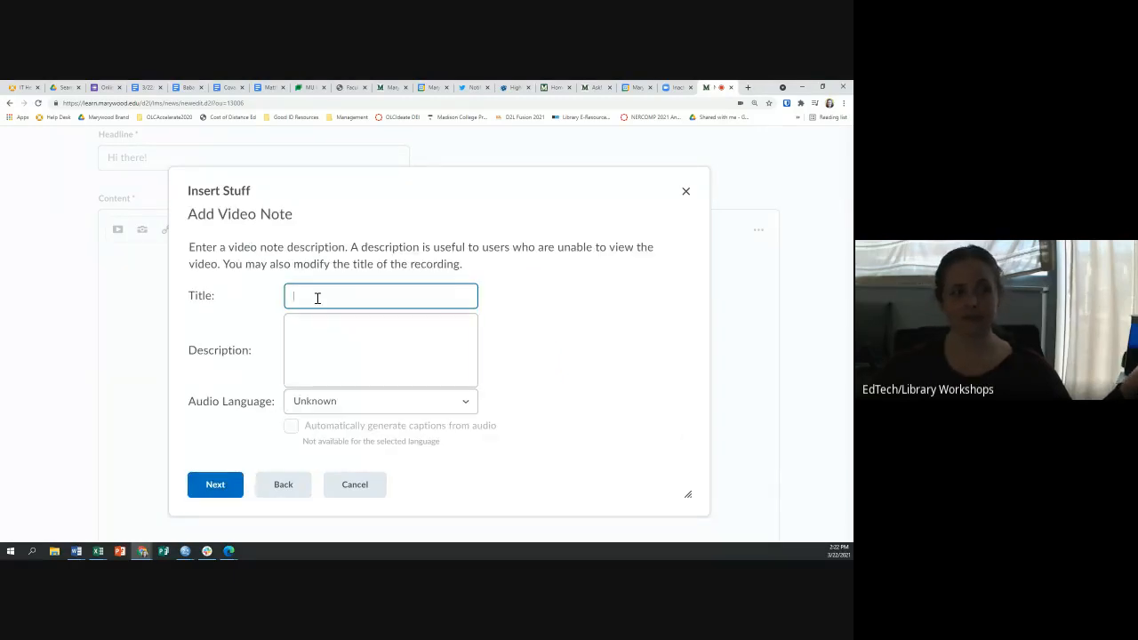
left_click(318, 334)
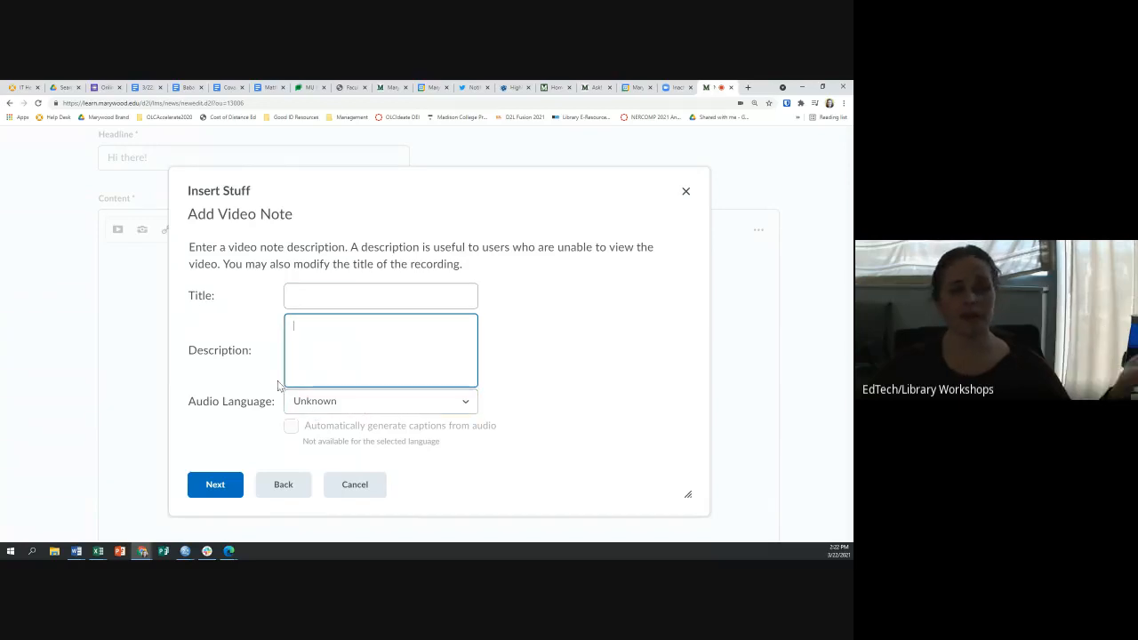
left_click(329, 303)
left_click(320, 337)
left_click(308, 305)
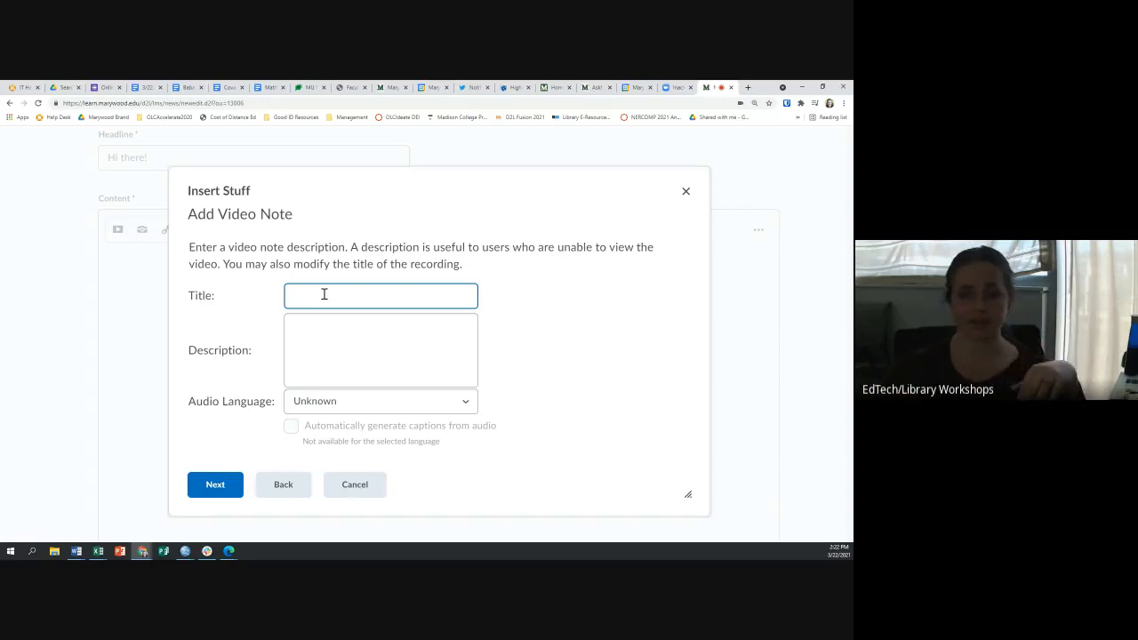
left_click(304, 341)
Step: Set audio language to English (US), enable automatic captions, and insert the video note
left_click(291, 405)
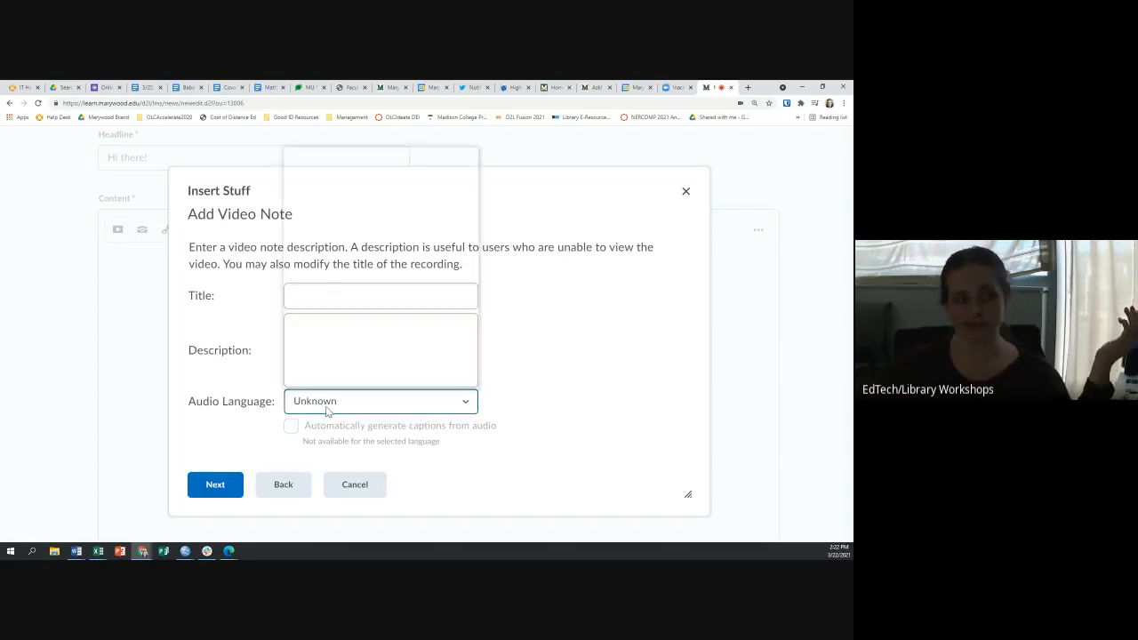
left_click(367, 167)
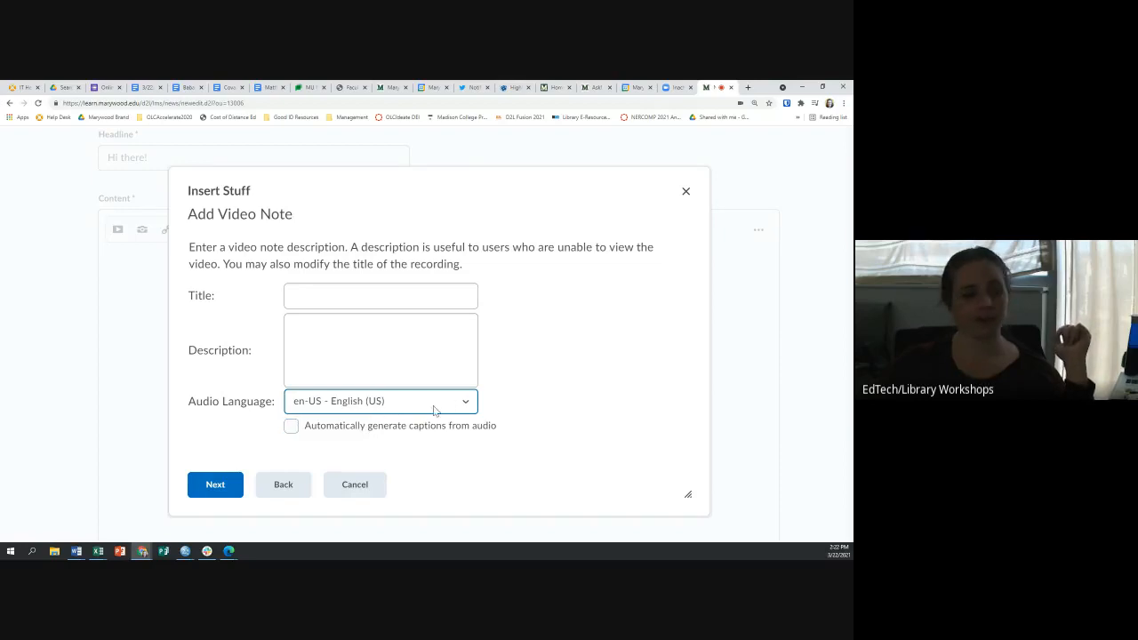
left_click(289, 428)
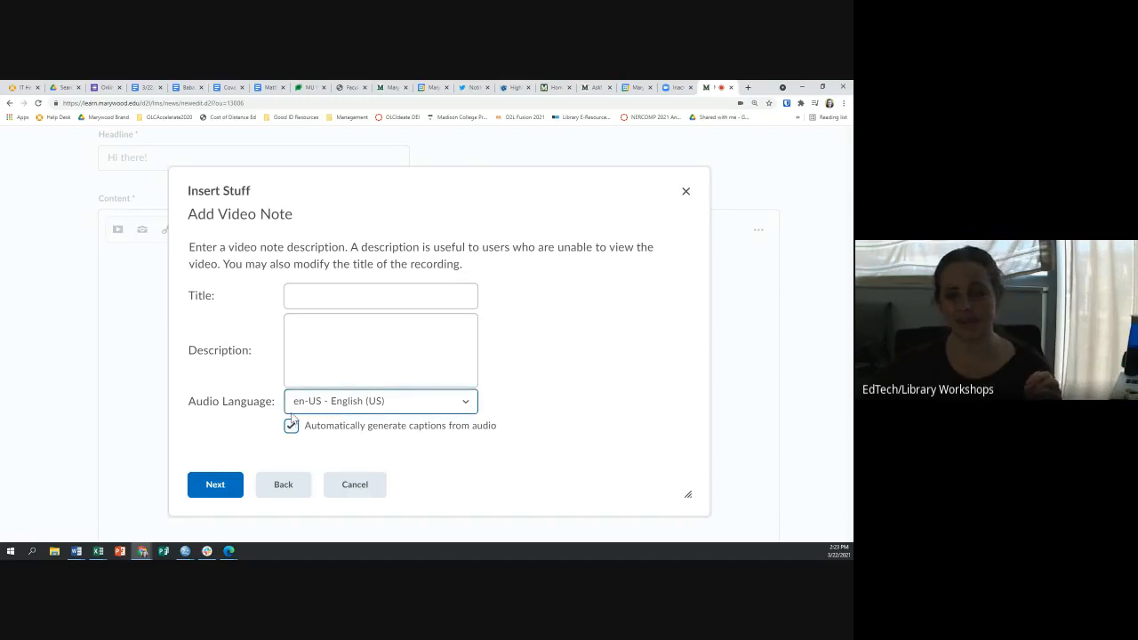
left_click(310, 350)
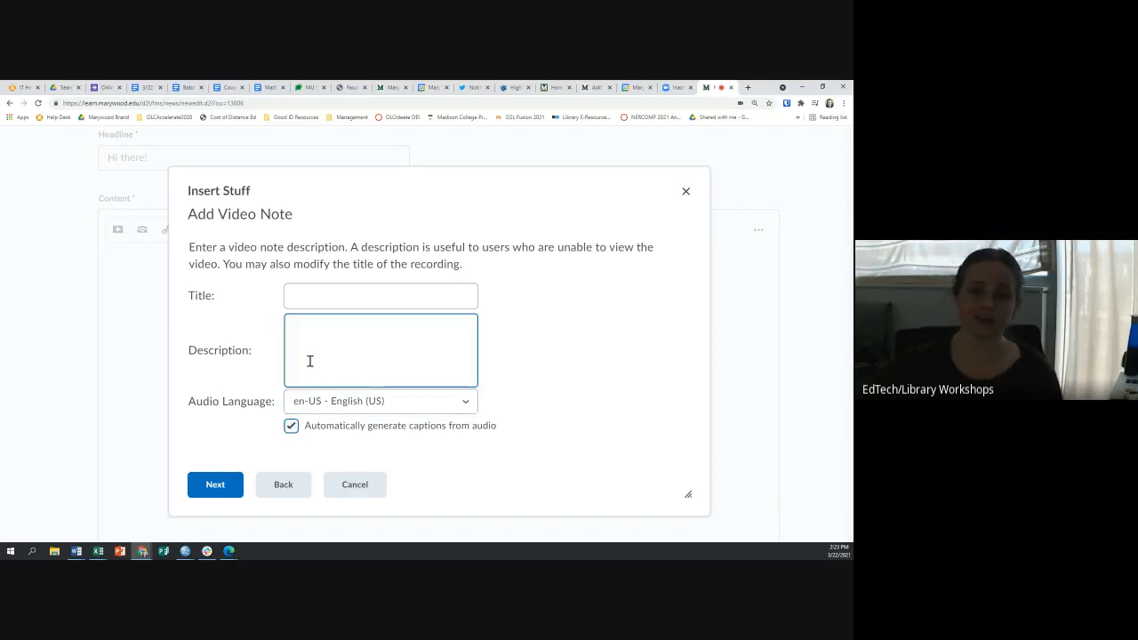
left_click(220, 487)
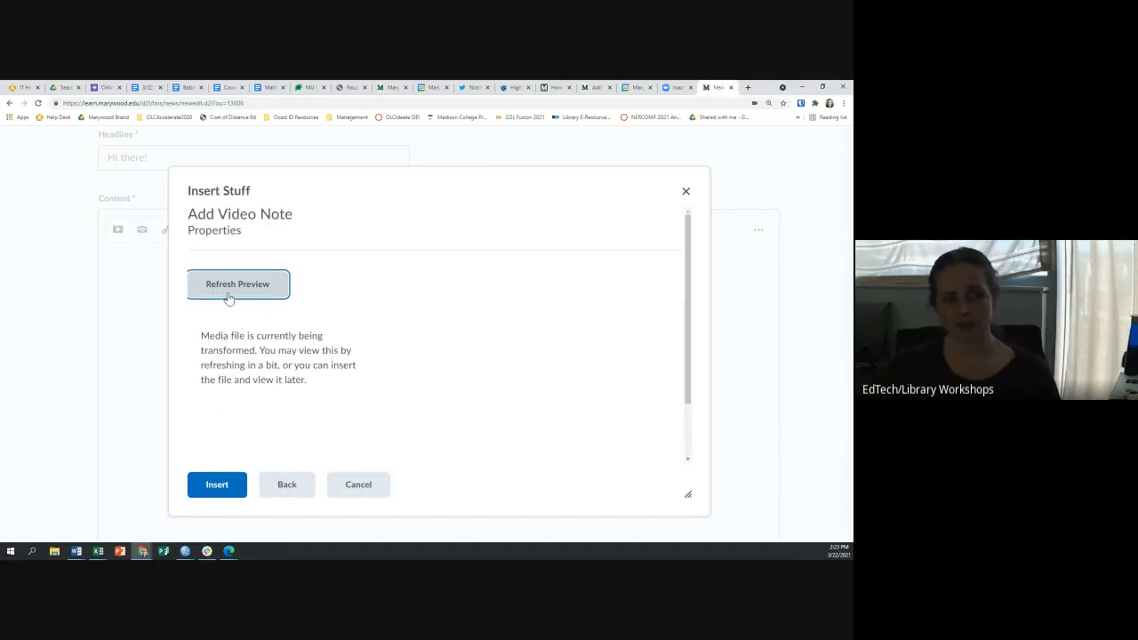
left_click_drag(323, 379, 198, 401)
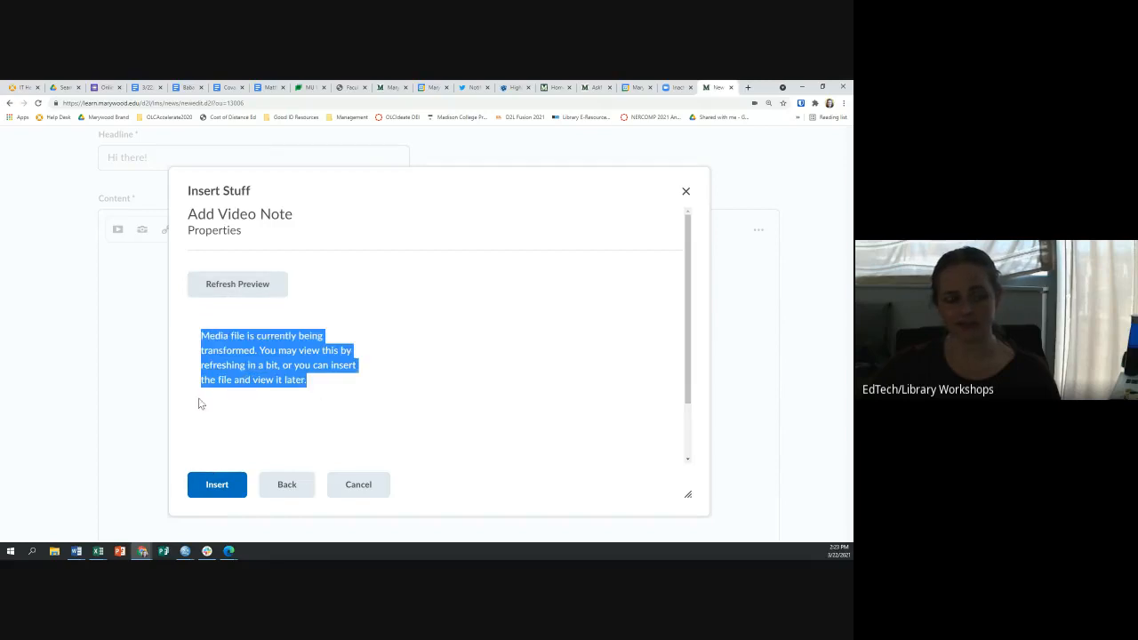
left_click(217, 483)
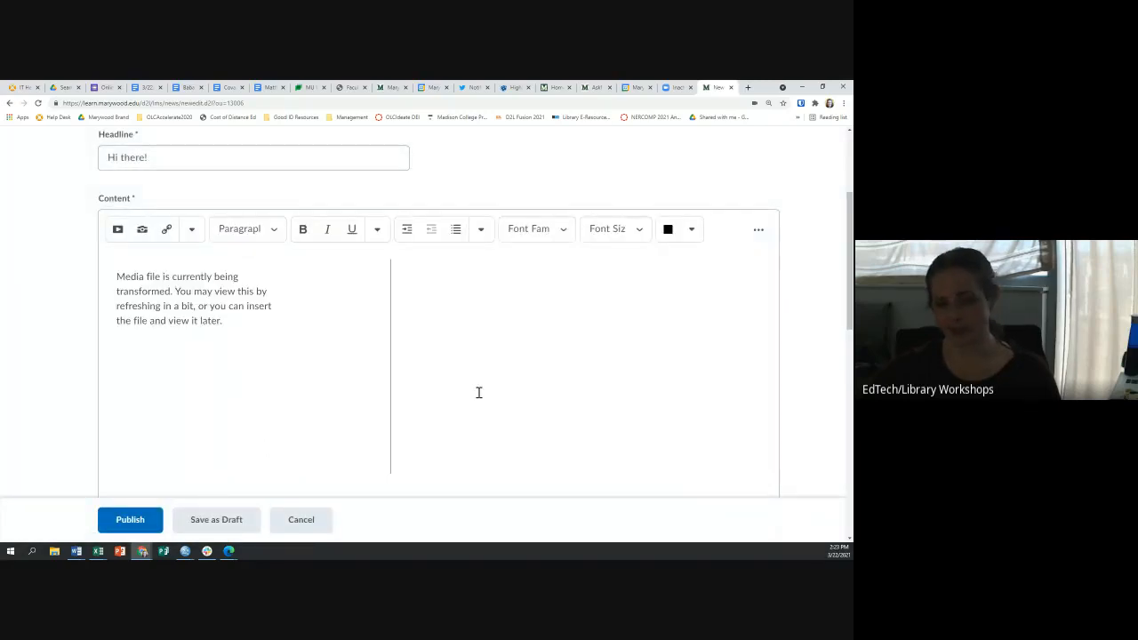
Step: Quicklink Content > The Central Limit Theorem > Week 9 To Do > Discussion 5 (Weeks 9-10)
scroll(478, 392, "down", 1)
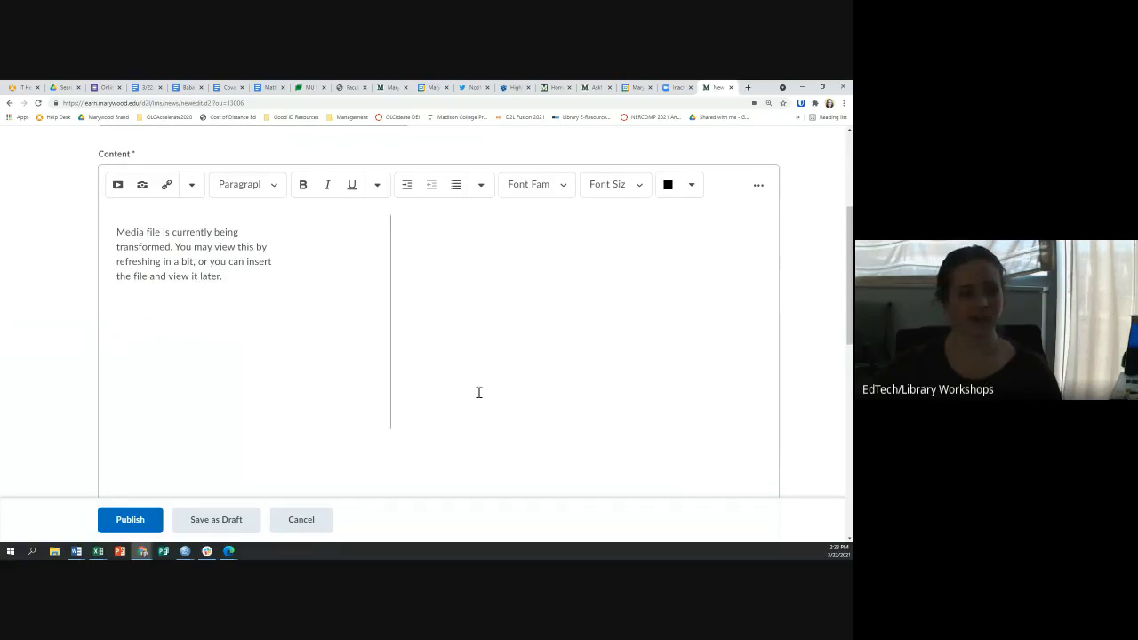
left_click(167, 185)
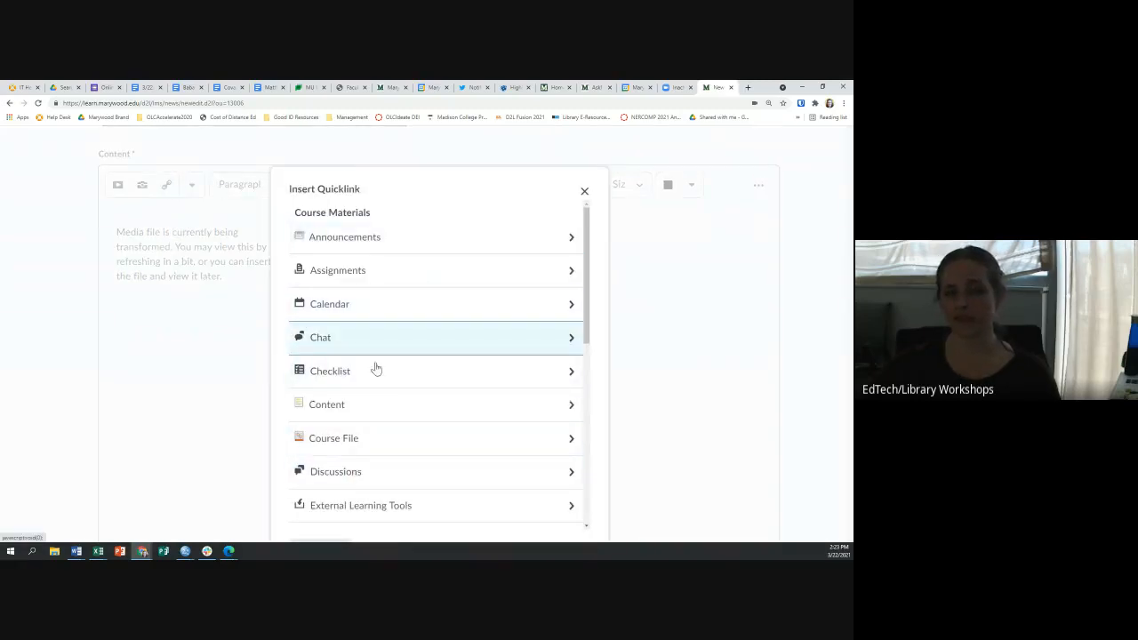
left_click(385, 248)
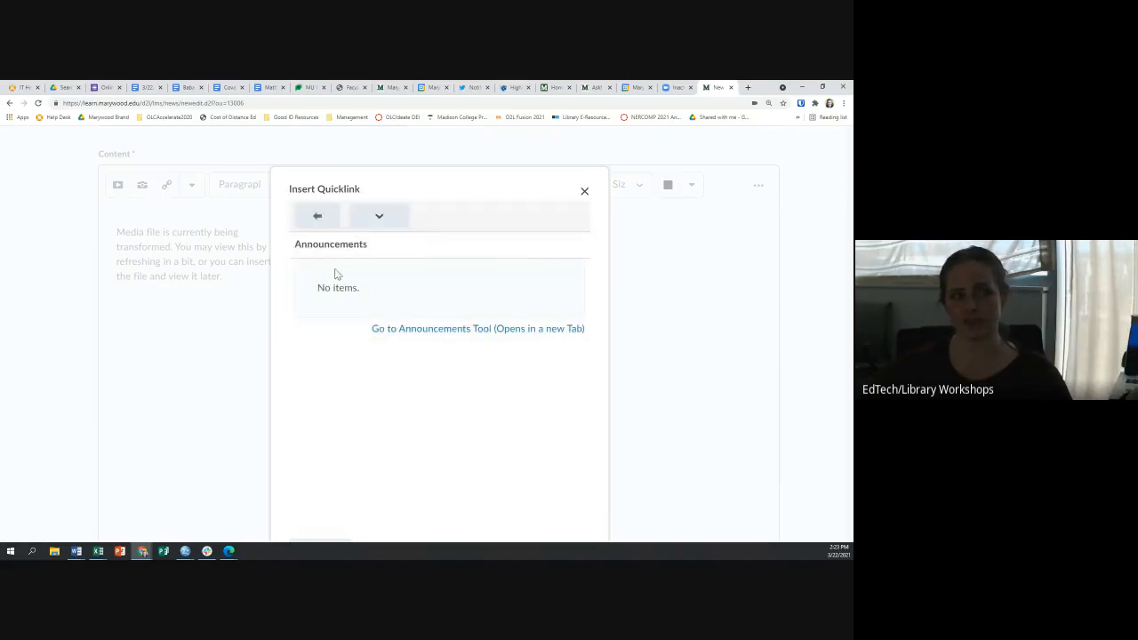
left_click(318, 216)
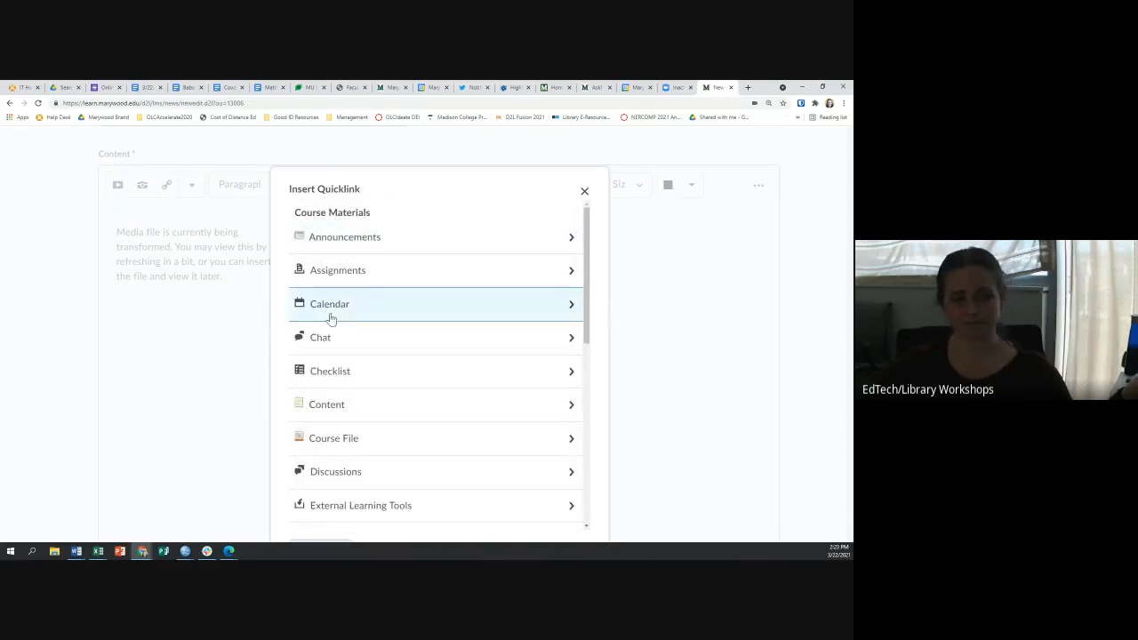
left_click(326, 405)
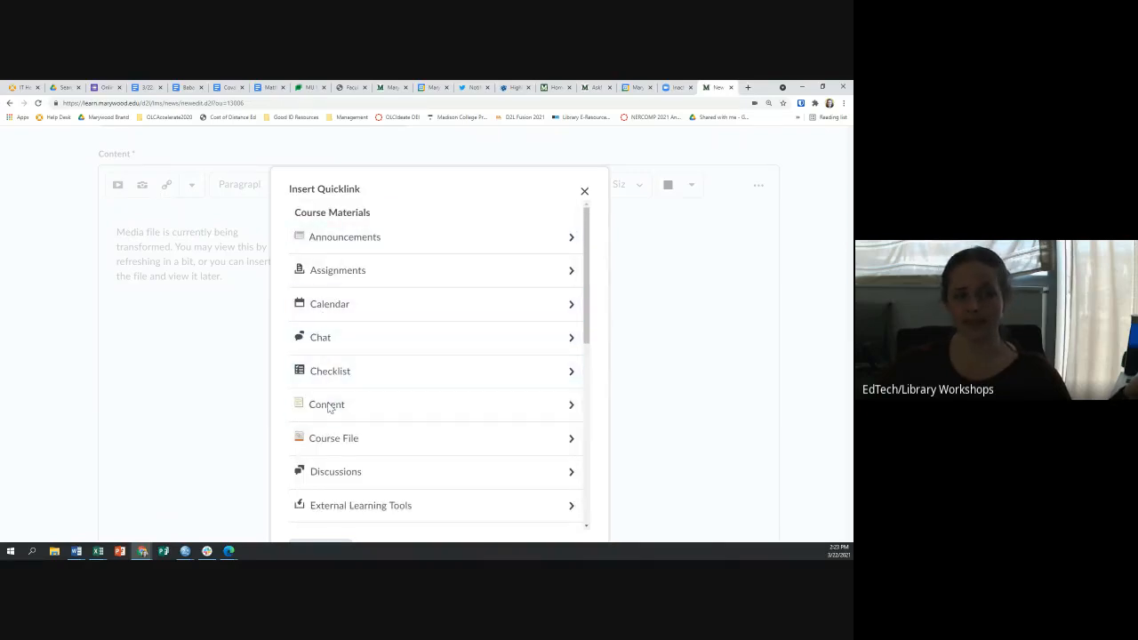
scroll(369, 325, "down", 3)
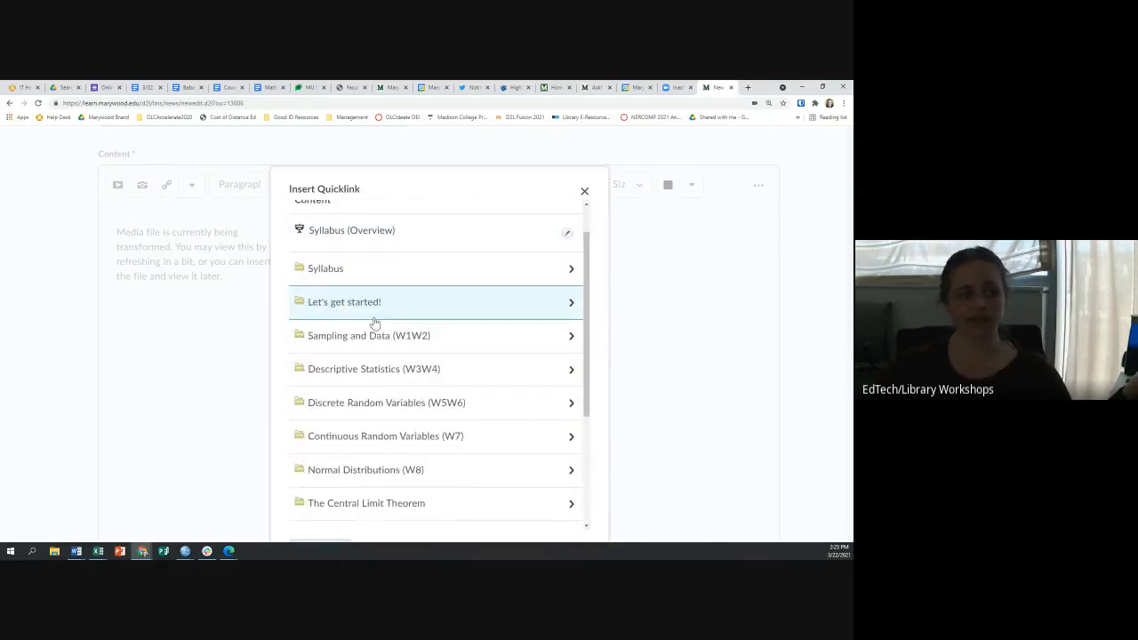
left_click(364, 371)
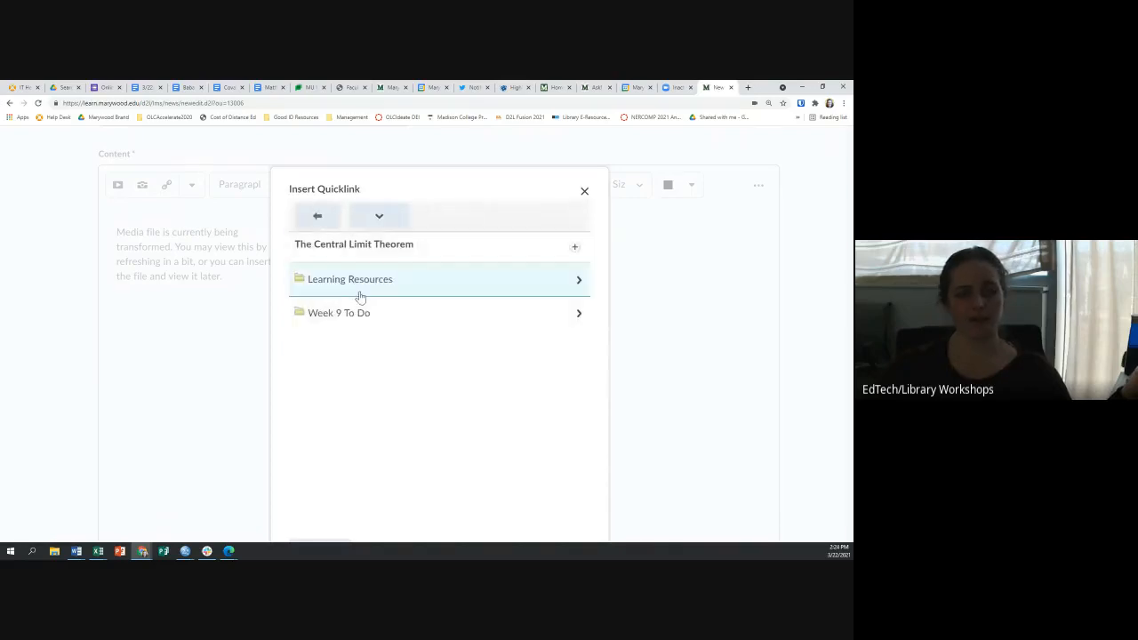
left_click(353, 316)
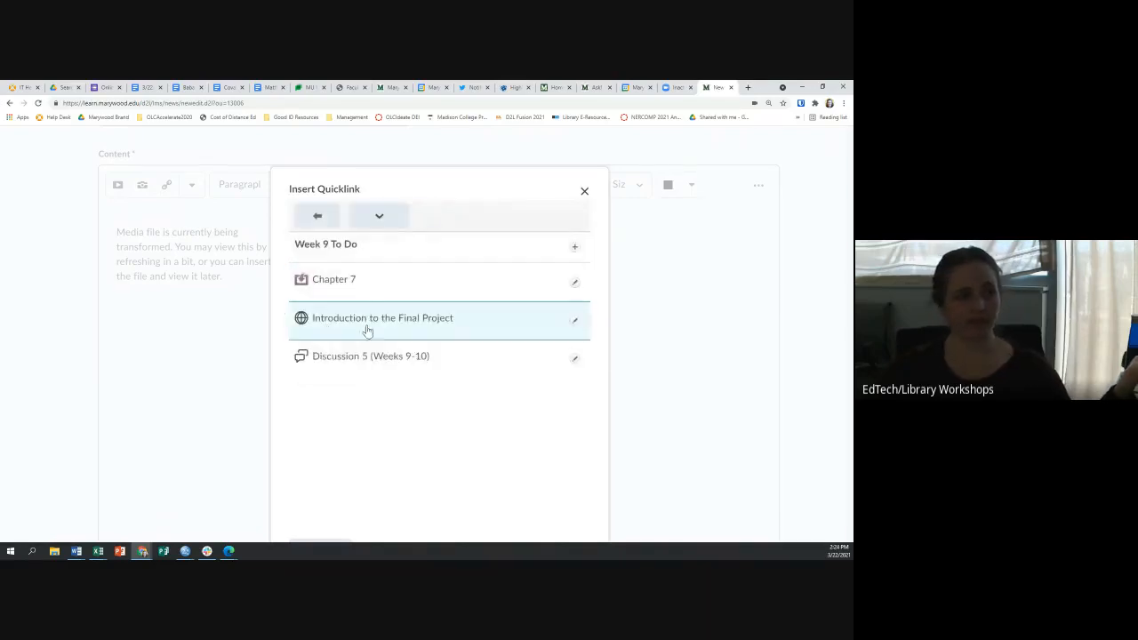
left_click(327, 357)
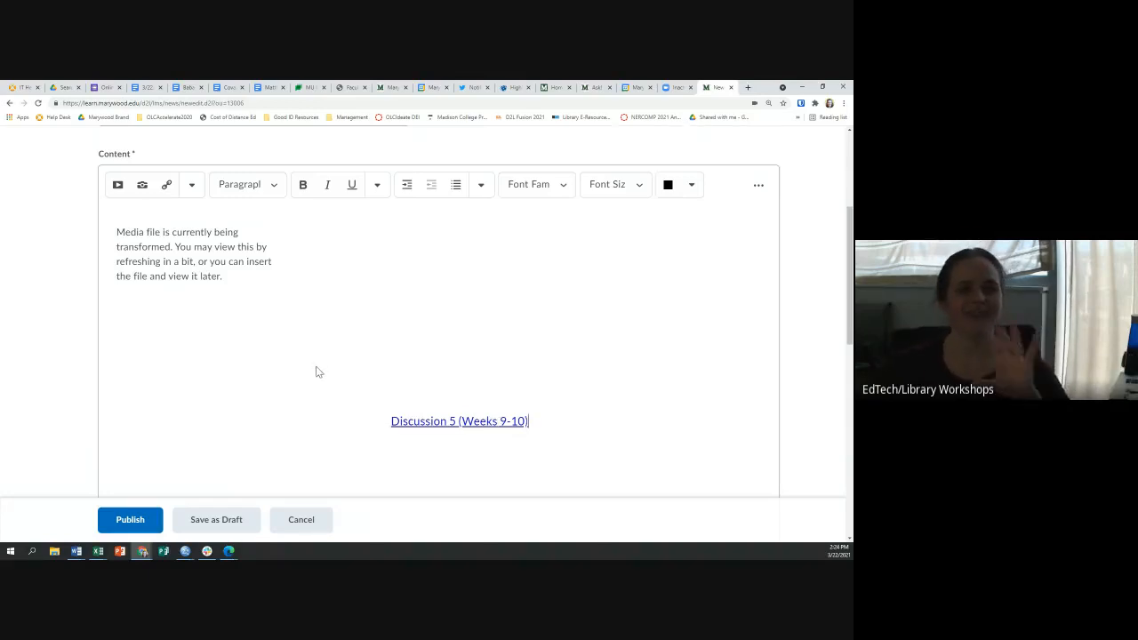
Step: Add 'Text' on a new line below the link and shrink the content editor's height
scroll(318, 372, "down", 3)
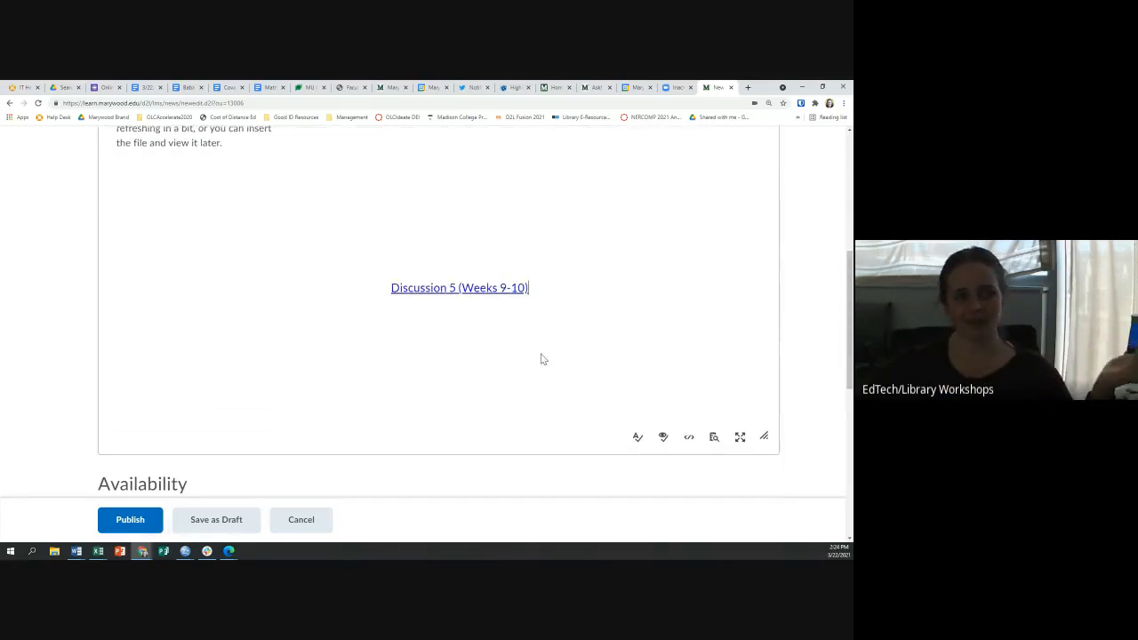
key("Return")
key("Return")
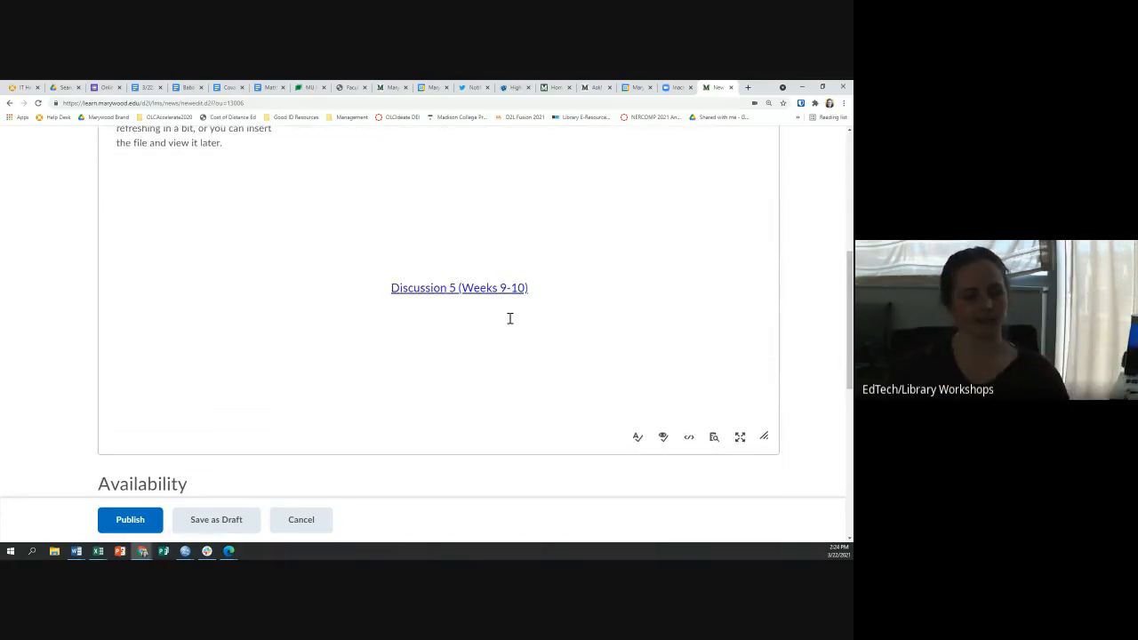
type("Text")
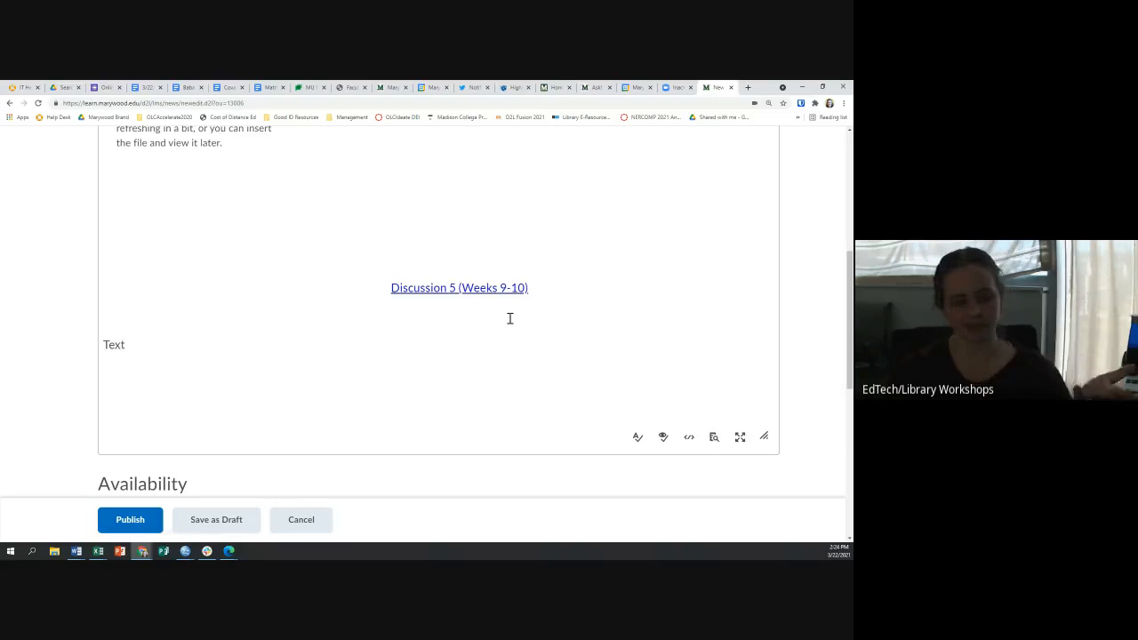
scroll(219, 182, "up", 2)
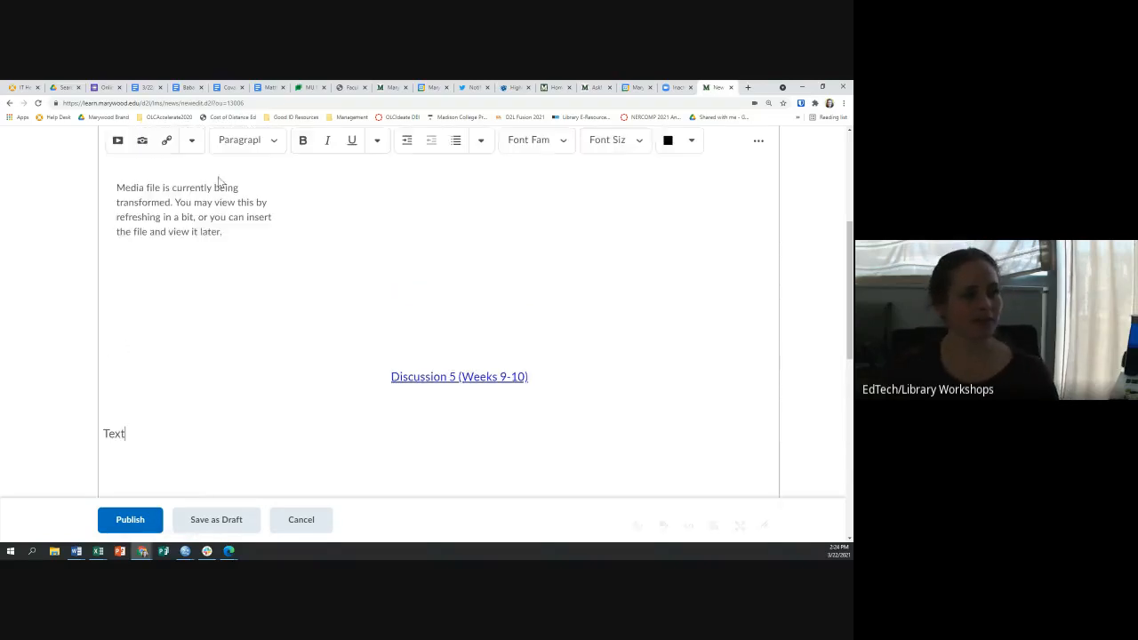
scroll(223, 182, "down", 2)
left_click_drag(762, 437, 693, 181)
scroll(670, 412, "up", 3)
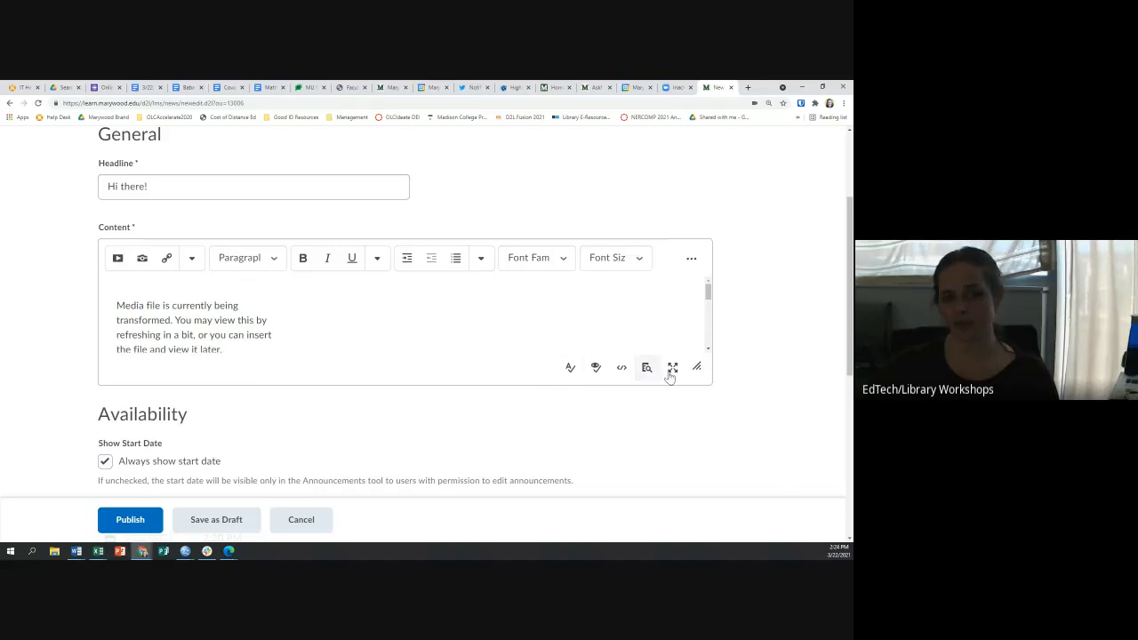
left_click(595, 370)
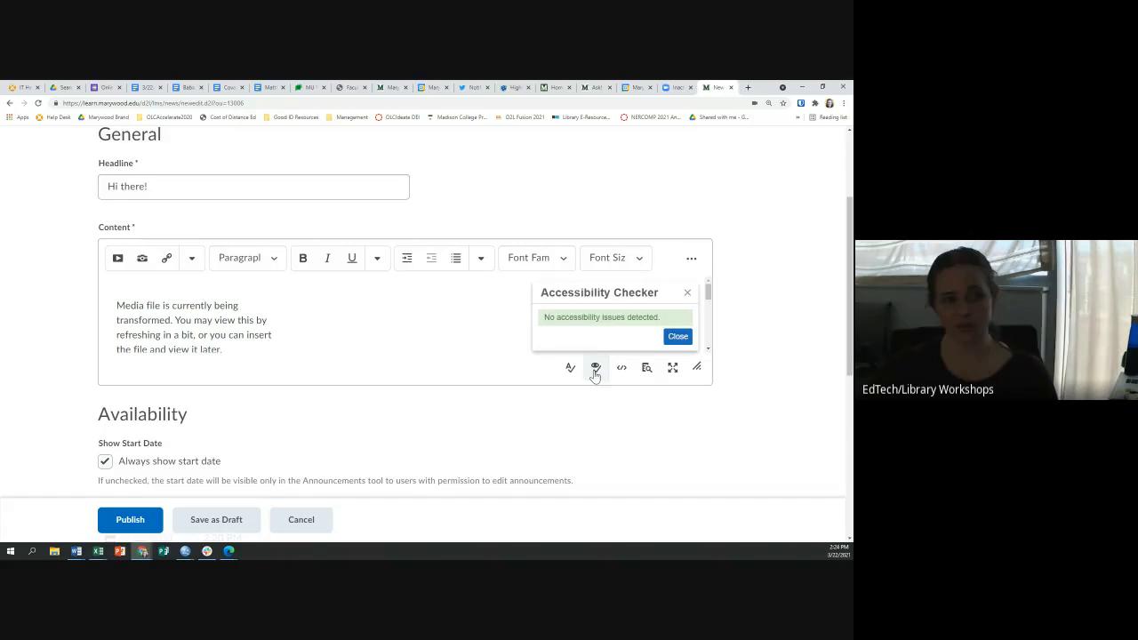
left_click(687, 338)
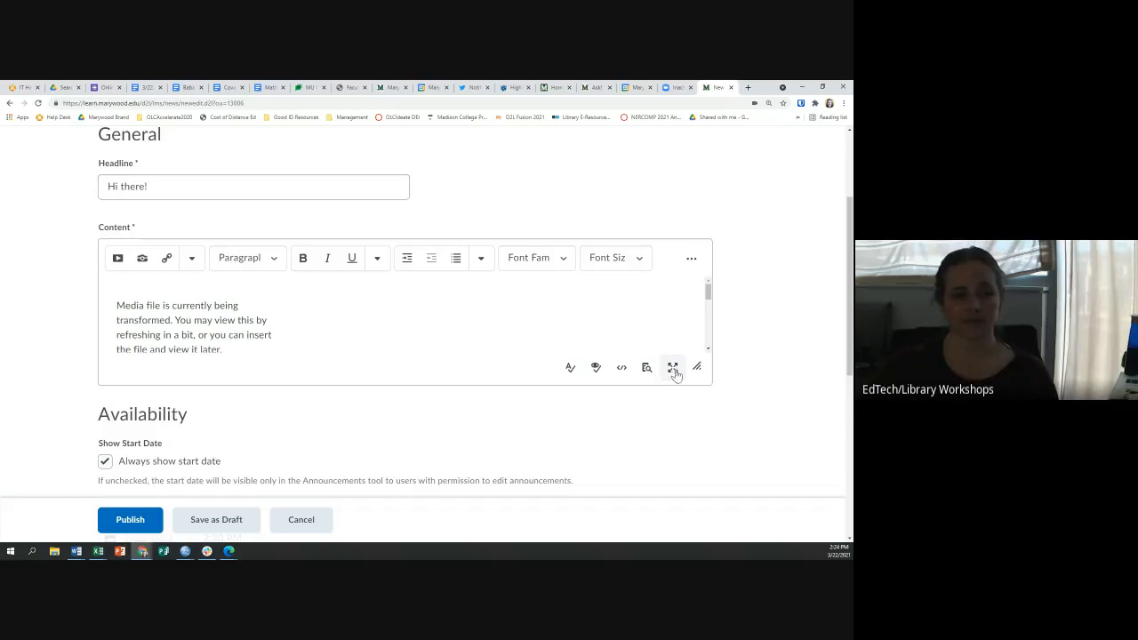
scroll(196, 369, "down", 1)
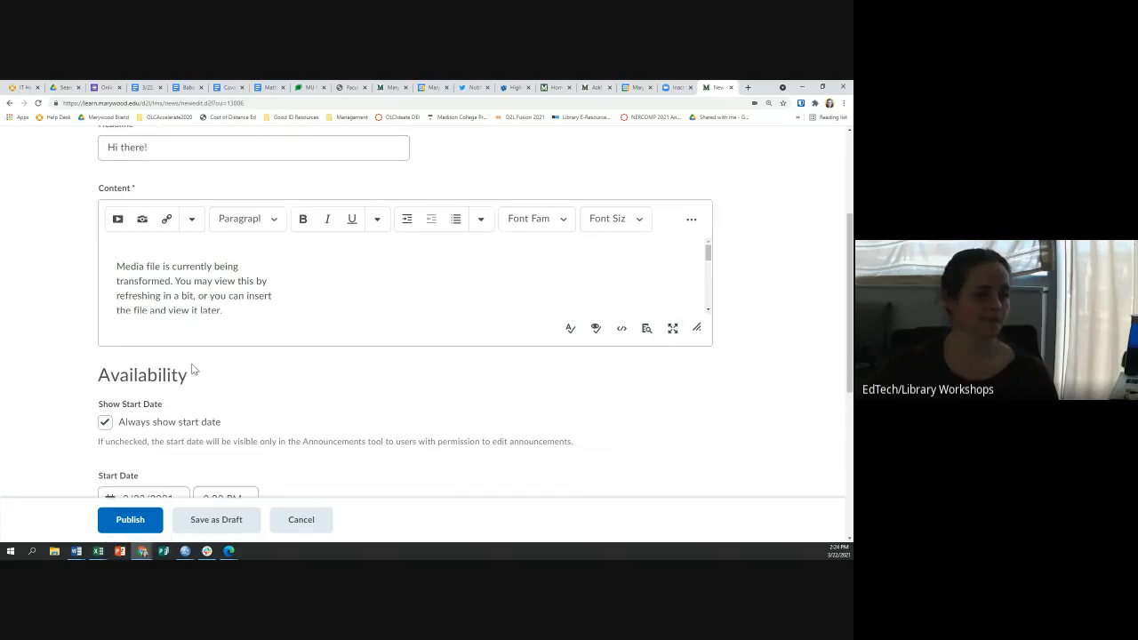
left_click(671, 323)
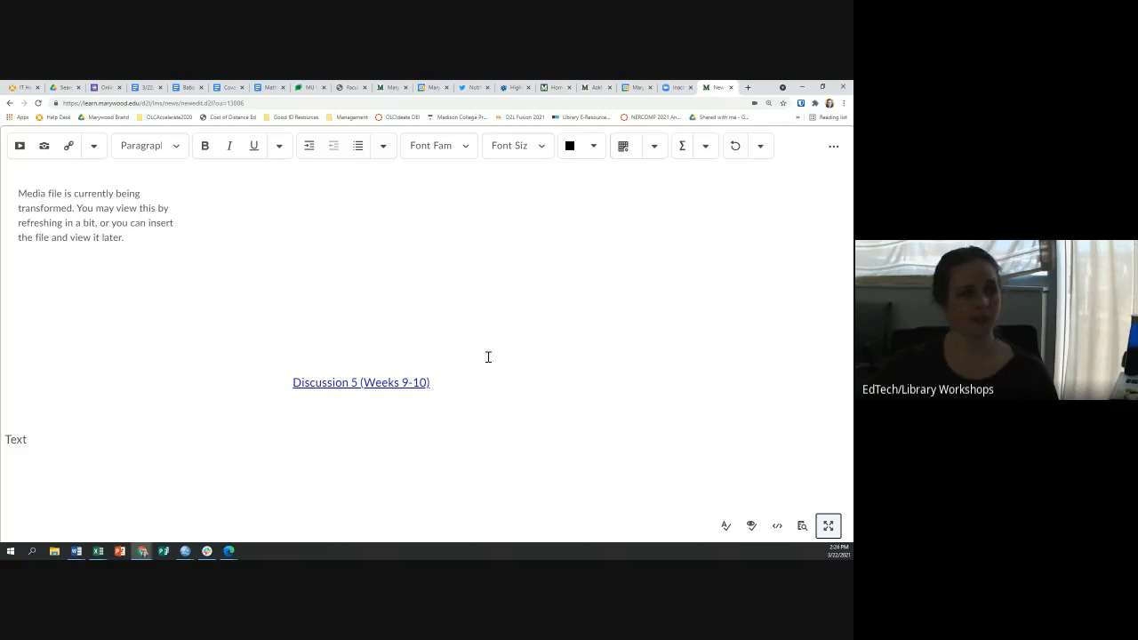
left_click(827, 525)
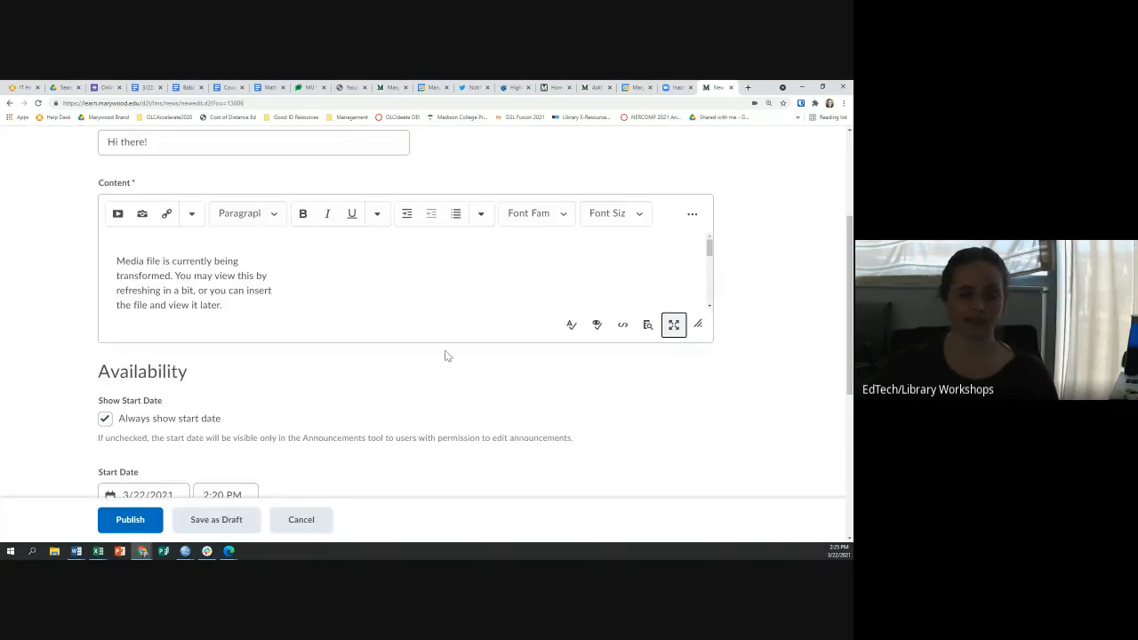
scroll(419, 282, "down", 3)
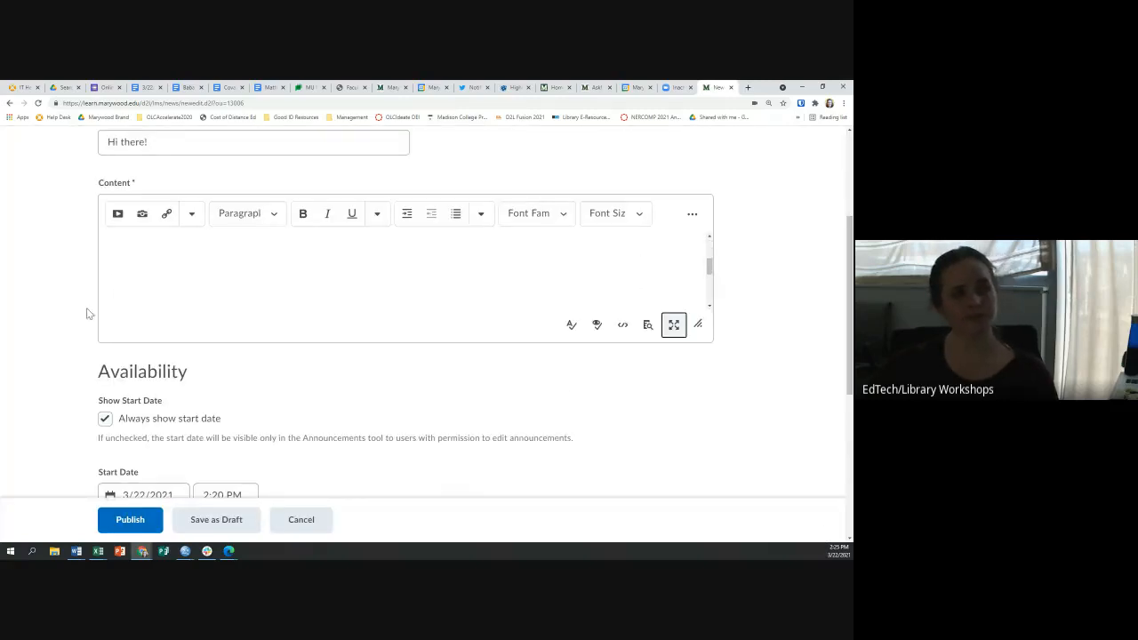
scroll(84, 313, "down", 1)
scroll(77, 311, "down", 2)
left_click_drag(97, 238, 241, 242)
left_click(198, 275)
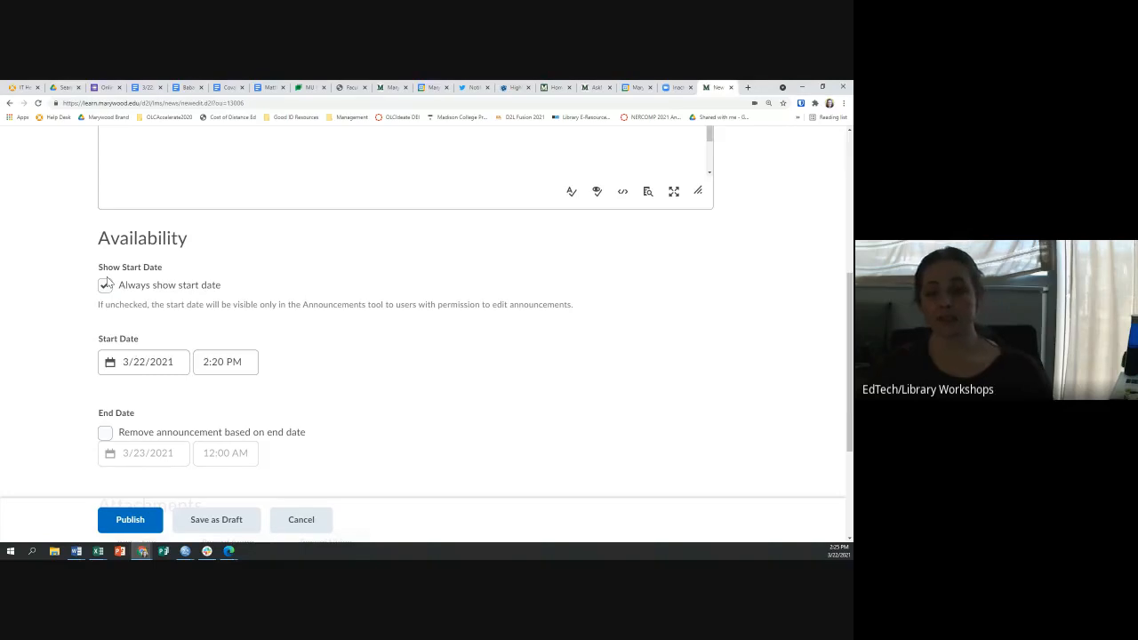
scroll(134, 302, "down", 1)
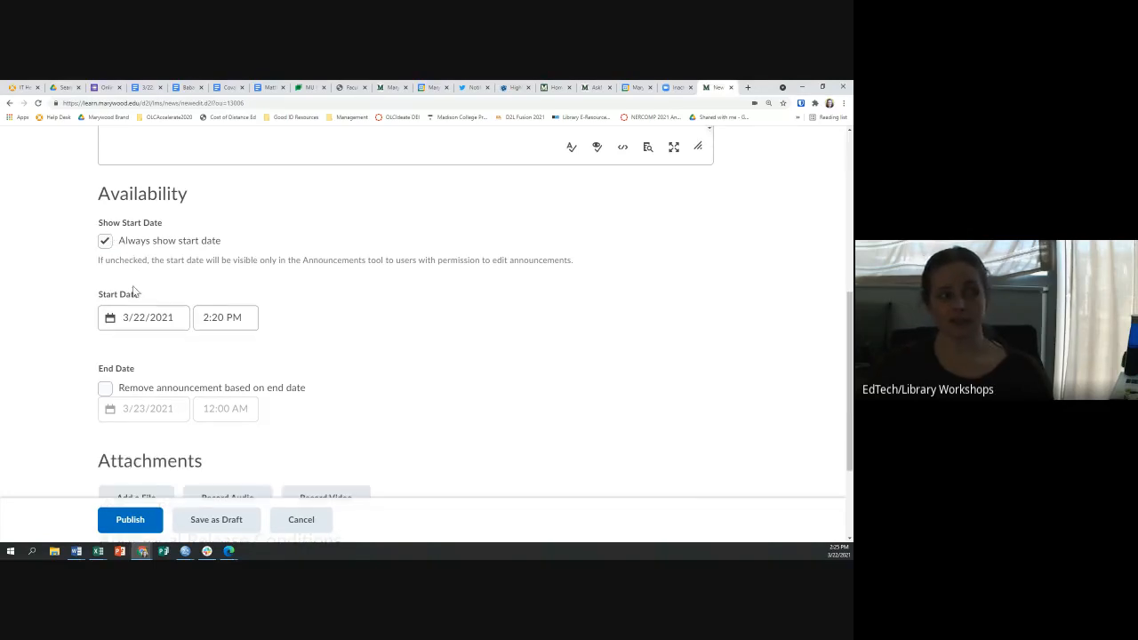
Step: Pick March 29, 2021 as the start date, leaving end-date removal unchecked
left_click(147, 316)
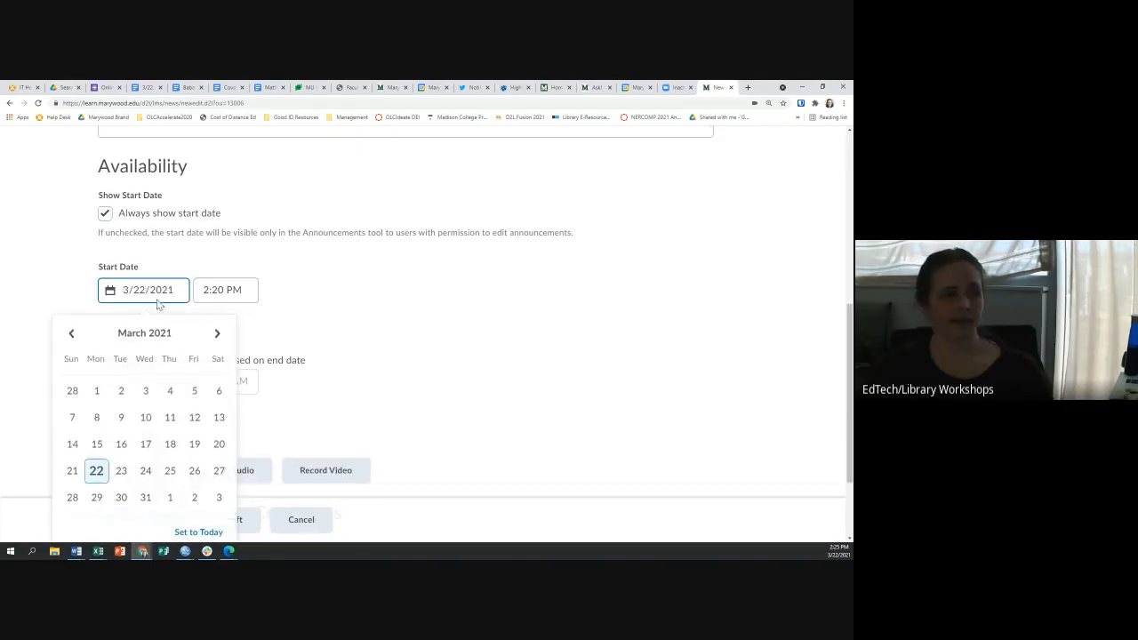
left_click(97, 497)
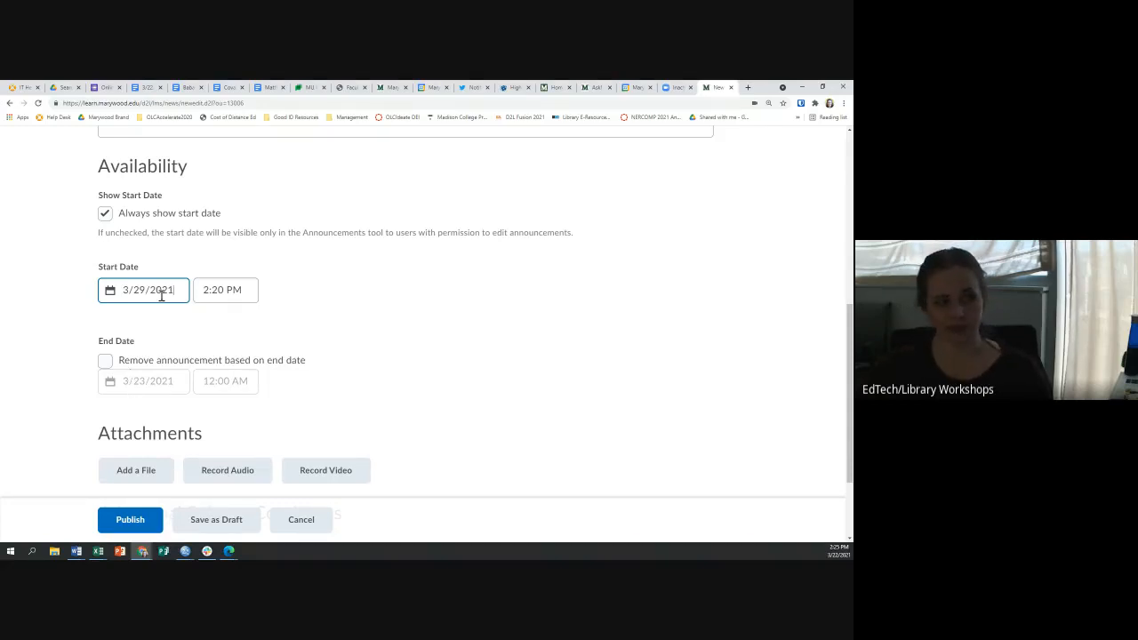
left_click(105, 362)
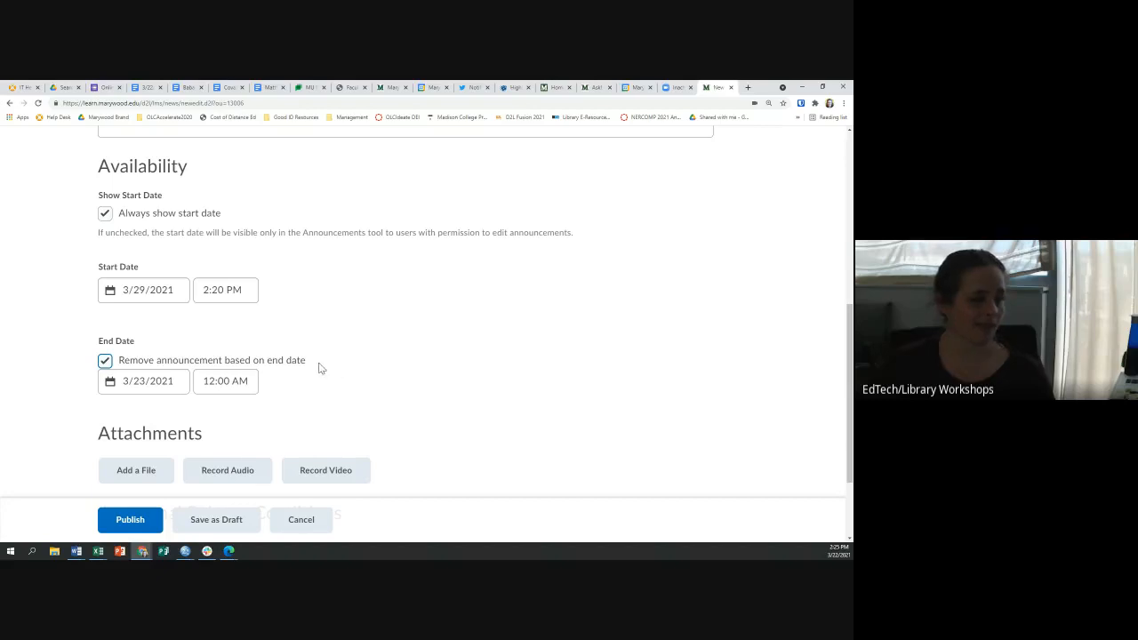
scroll(319, 369, "down", 1)
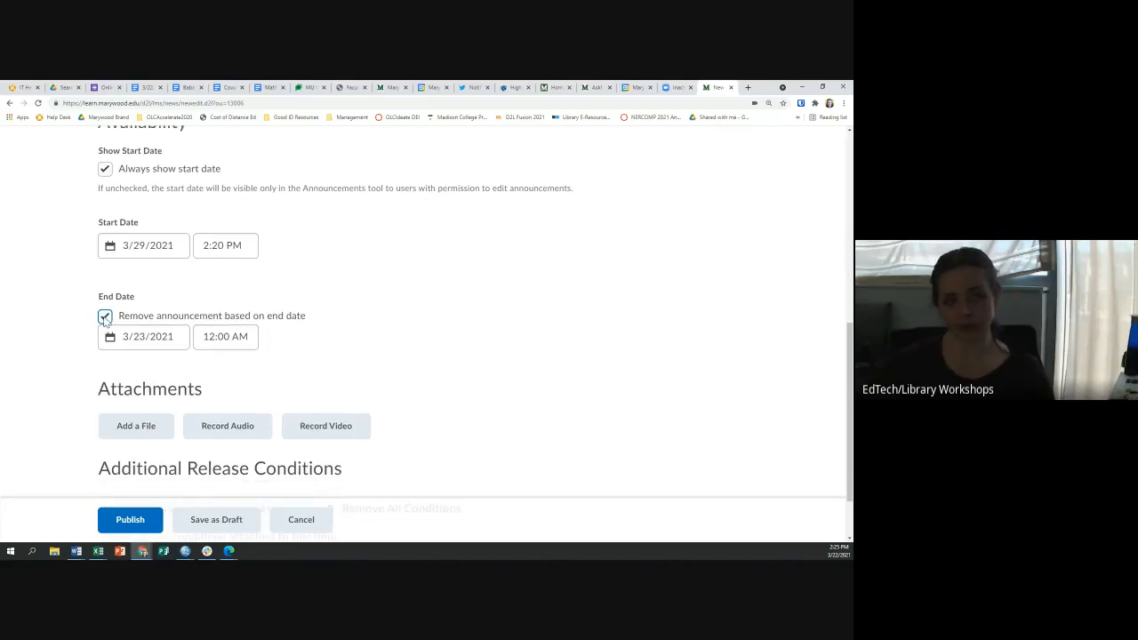
left_click(105, 317)
scroll(105, 318, "down", 1)
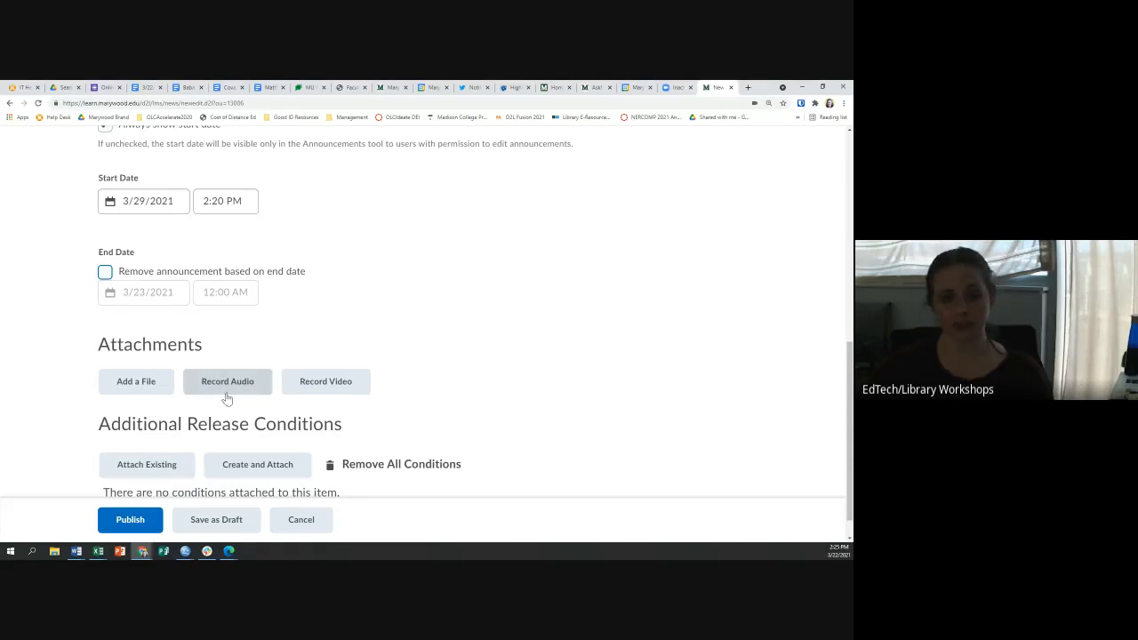
Step: Open the Insert Stuff dialog and close it without adding anything
scroll(224, 400, "up", 10)
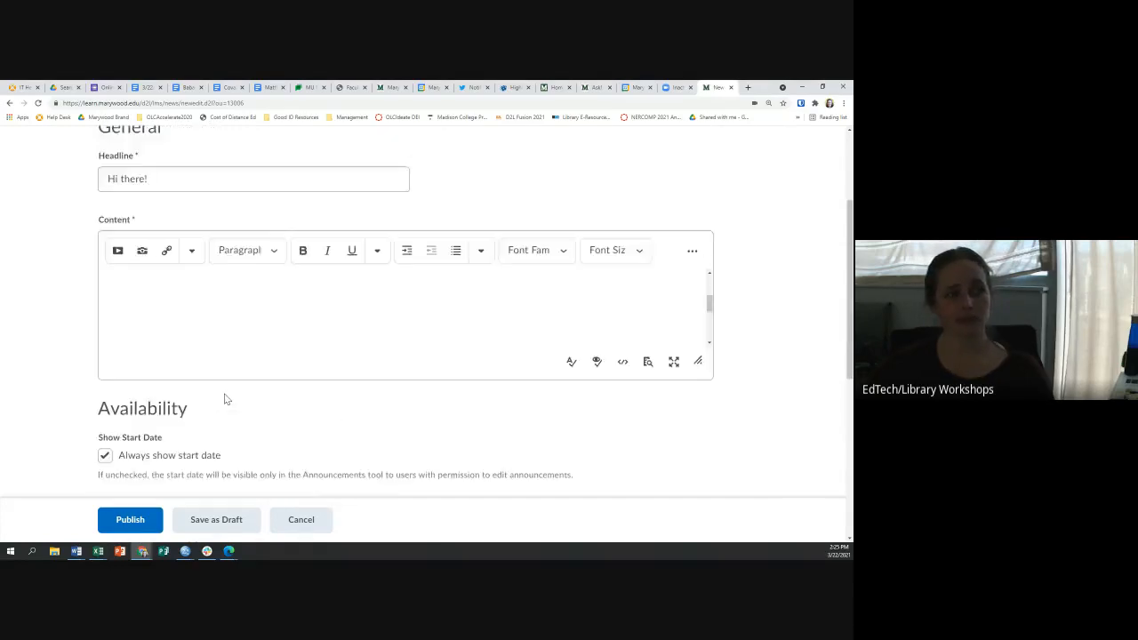
left_click(117, 364)
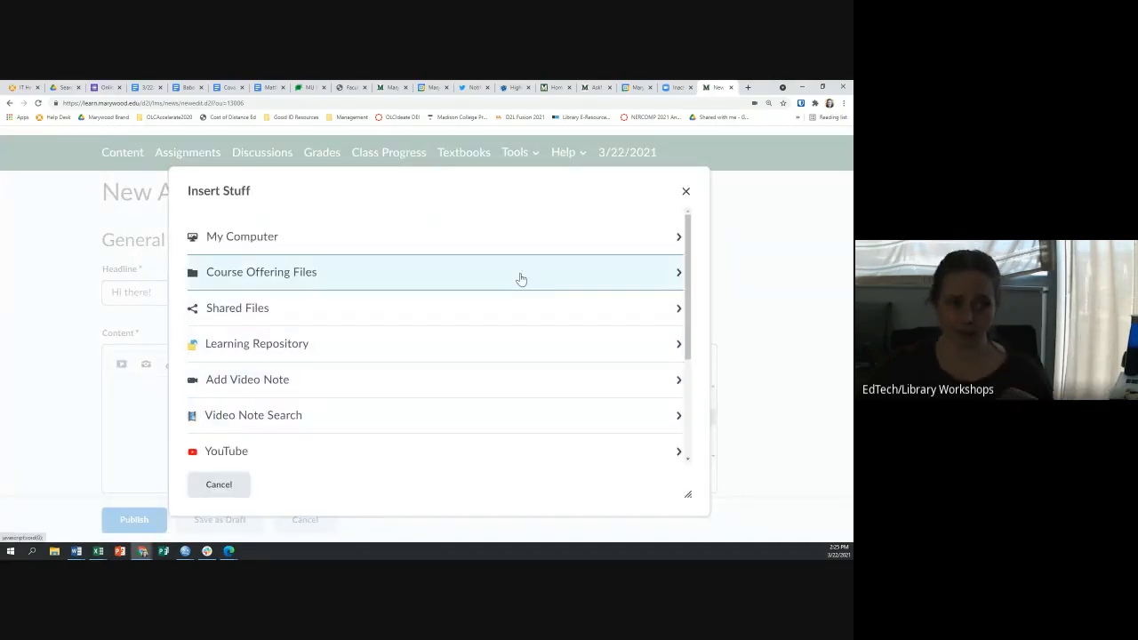
left_click(685, 190)
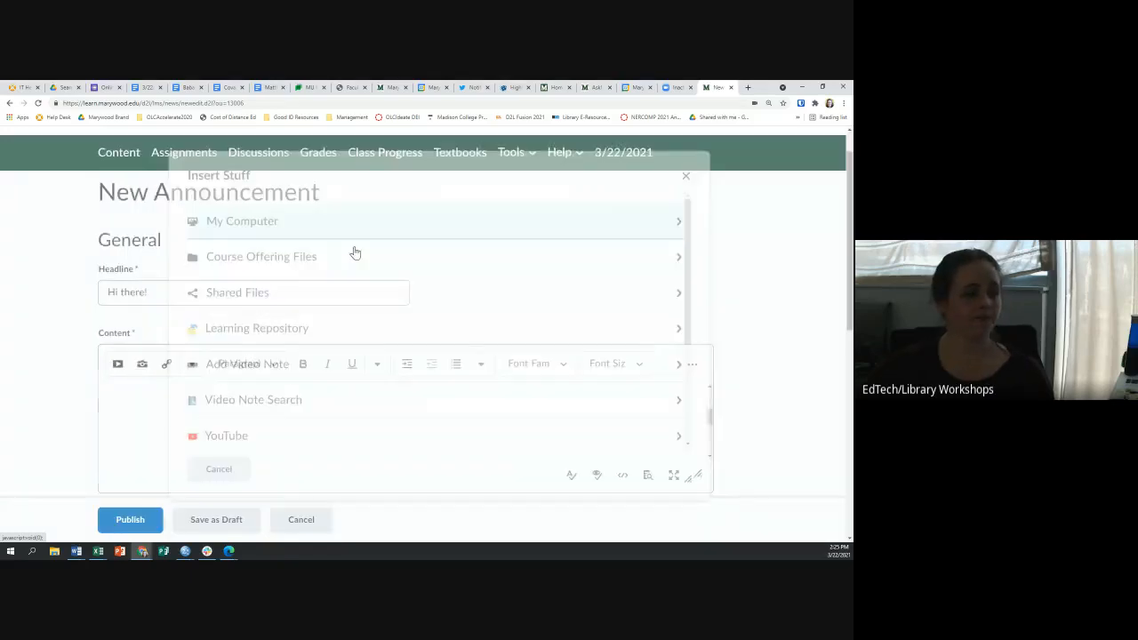
Step: Type 'Check out the attached Audio.' after 'Text -' in the content editor
scroll(294, 373, "down", 5)
scroll(291, 376, "down", 3)
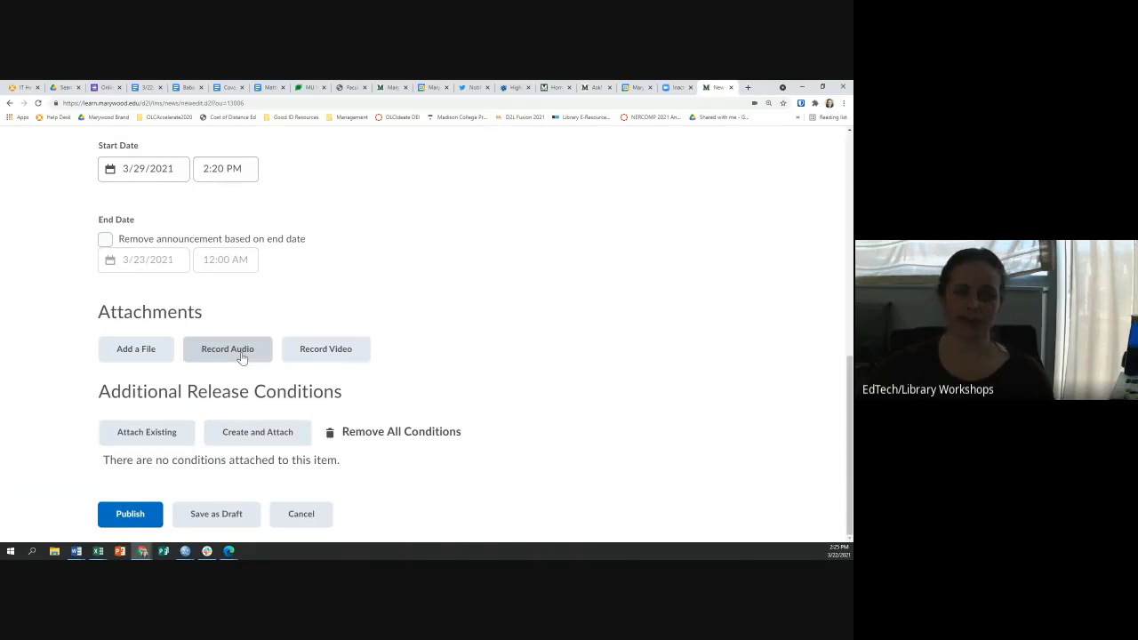
scroll(241, 358, "up", 1)
scroll(237, 359, "down", 1)
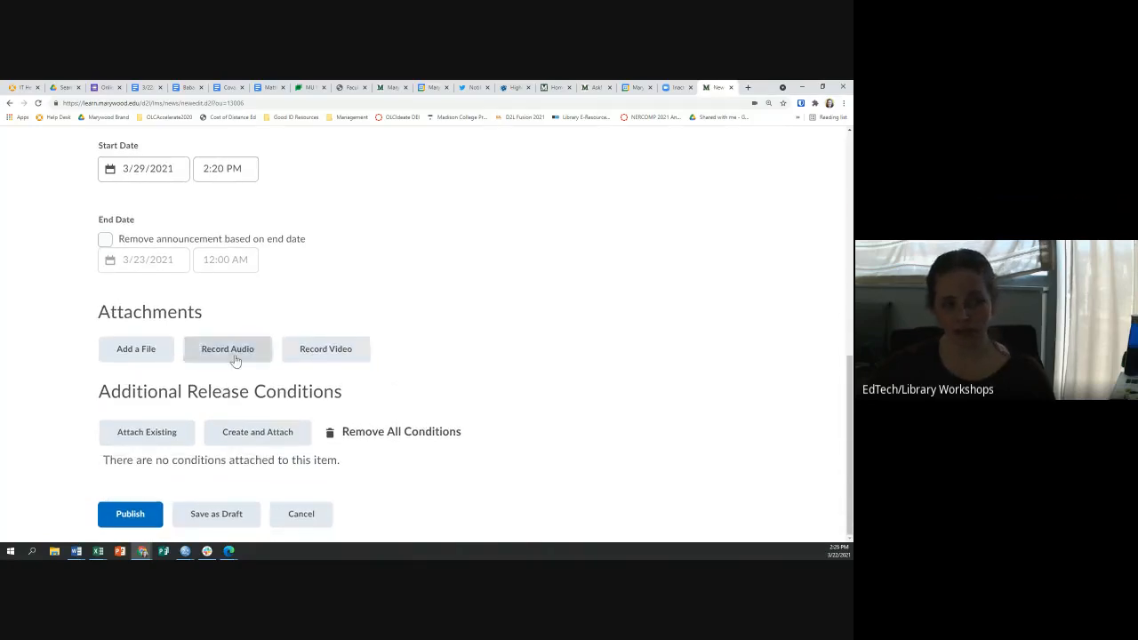
scroll(235, 360, "up", 6)
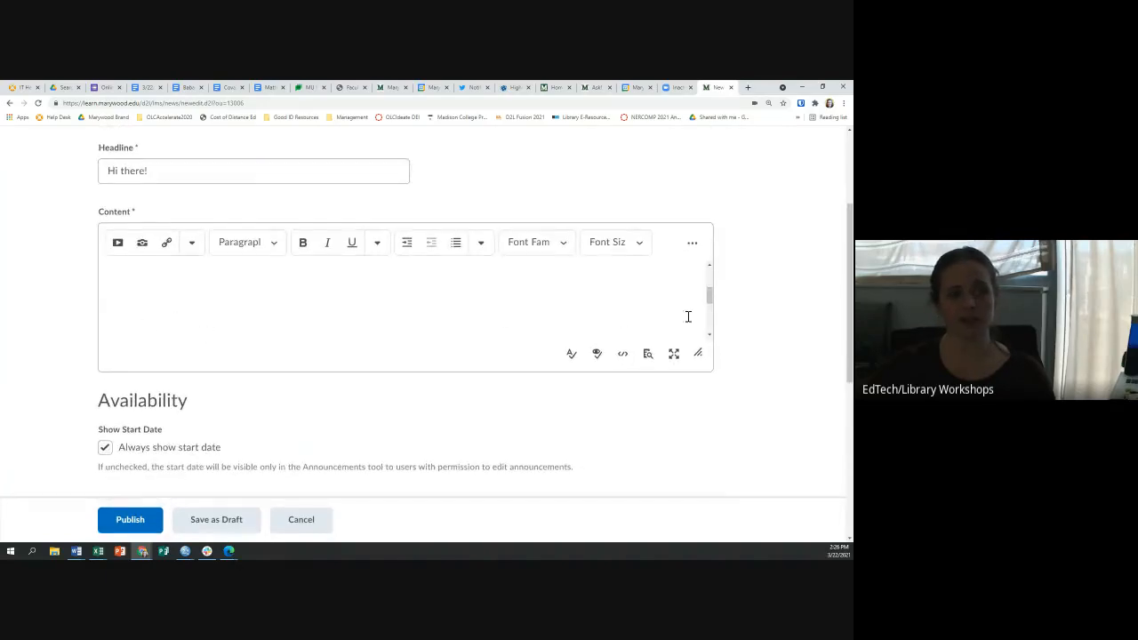
left_click_drag(709, 304, 708, 329)
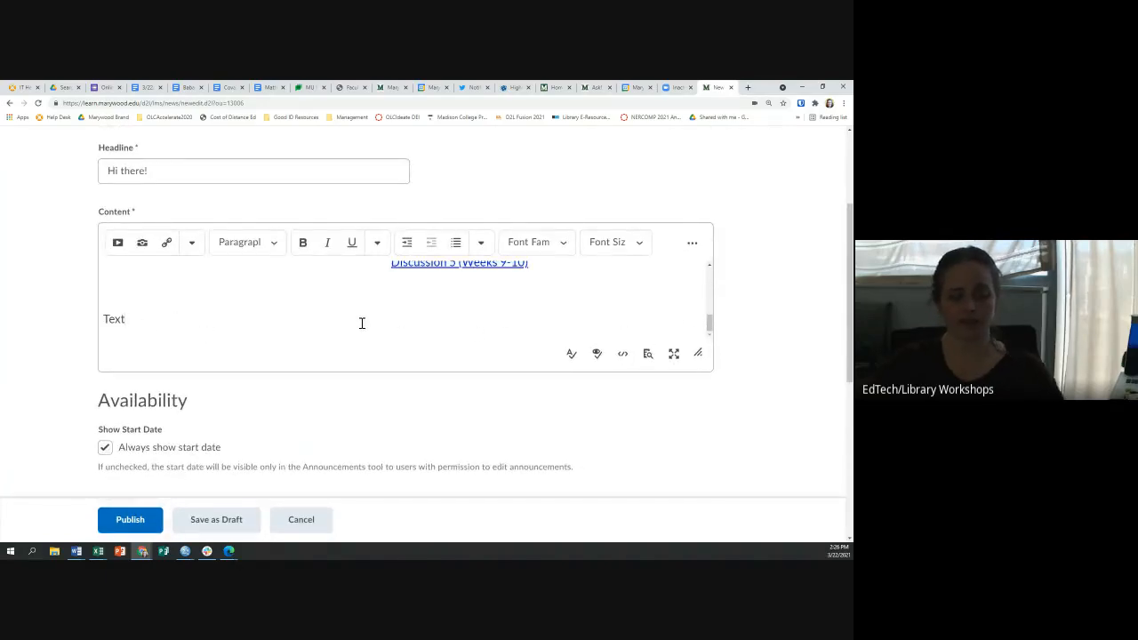
type("Check out th")
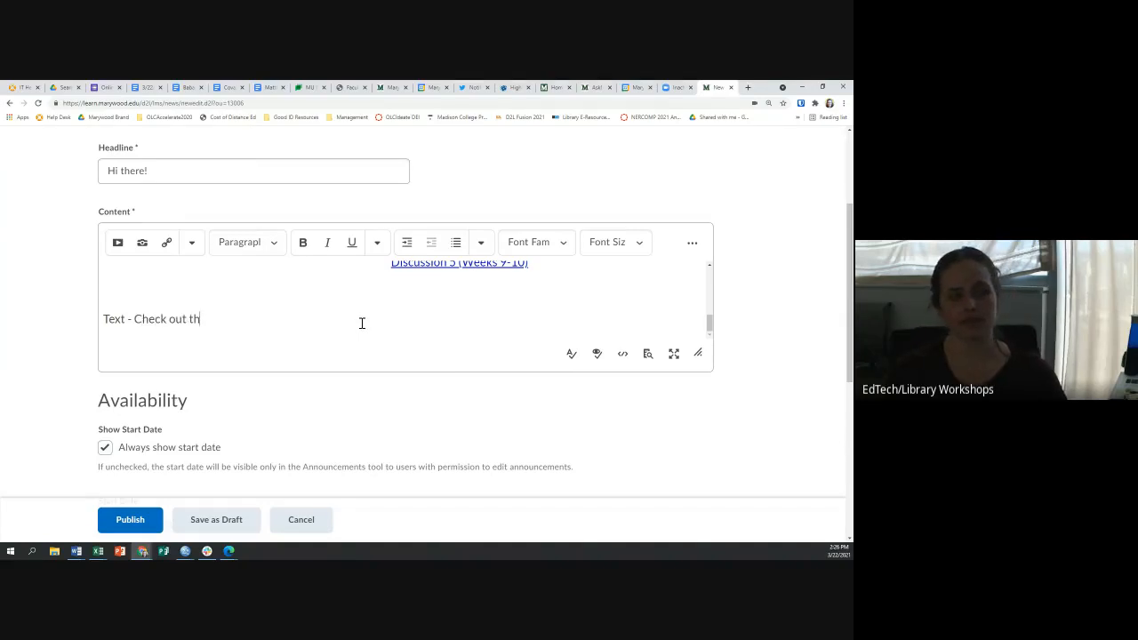
type("e attached Audio.")
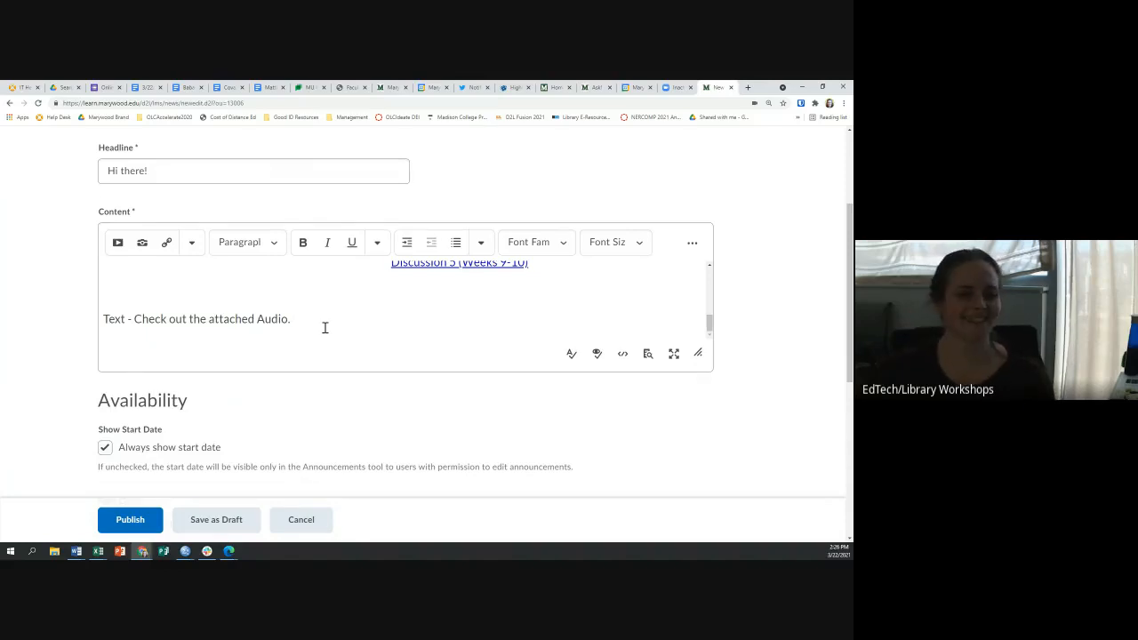
scroll(324, 328, "down", 5)
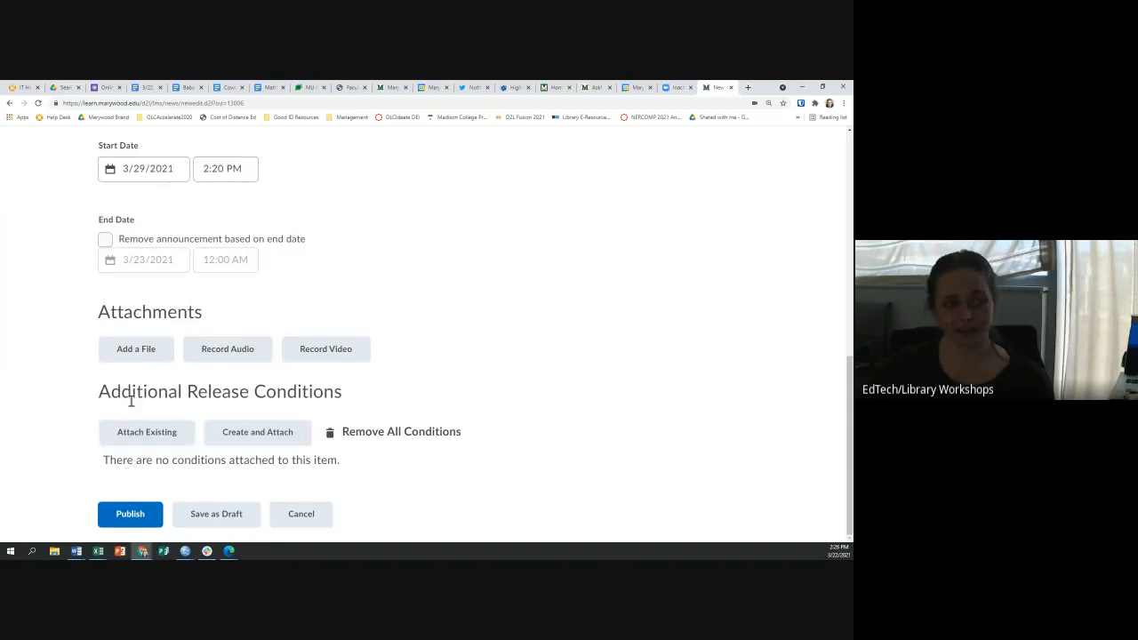
left_click_drag(132, 399, 375, 399)
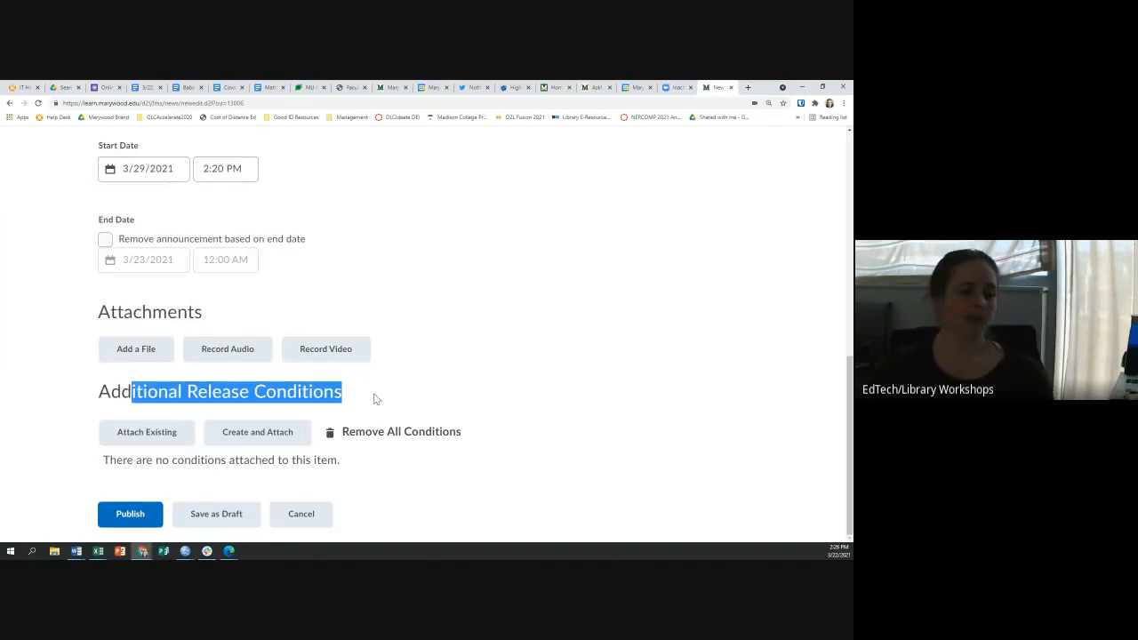
left_click(374, 400)
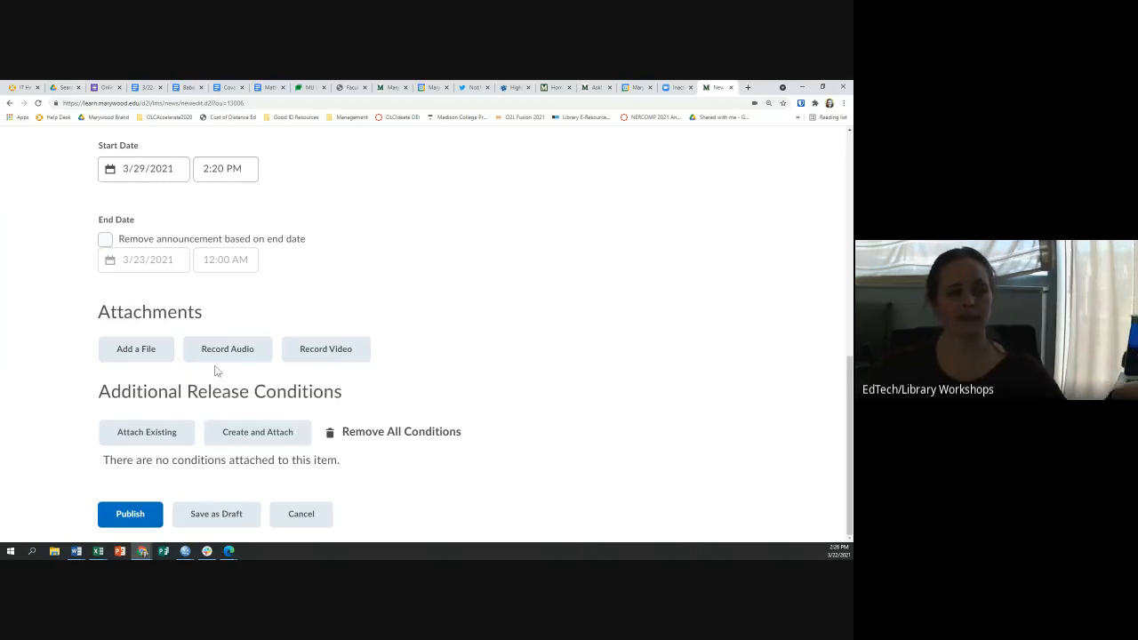
left_click(256, 434)
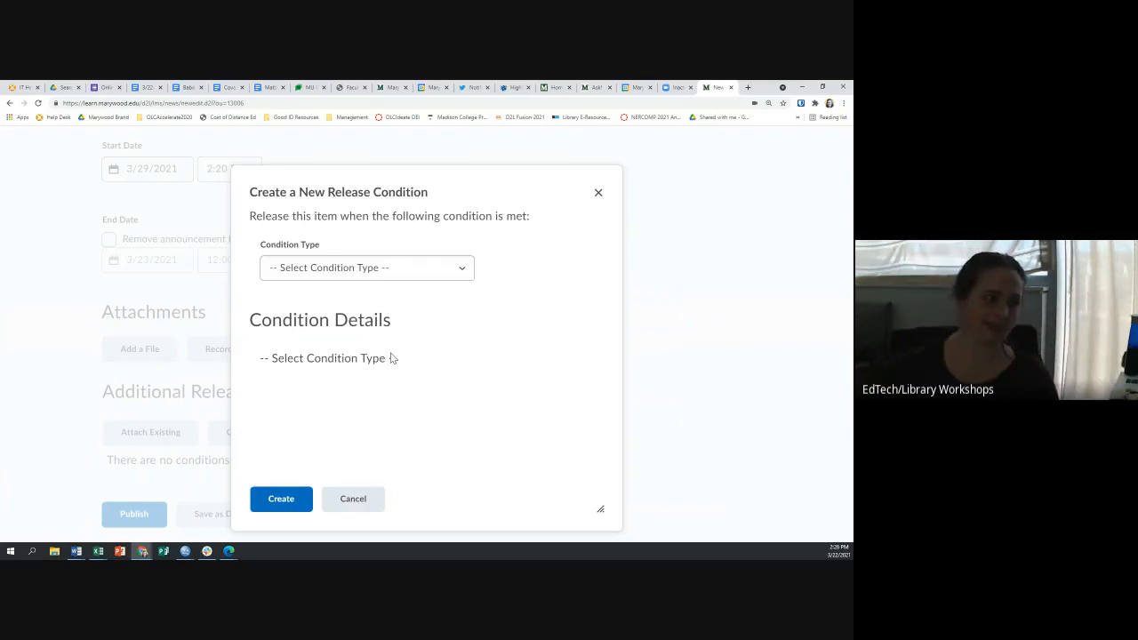
left_click(407, 268)
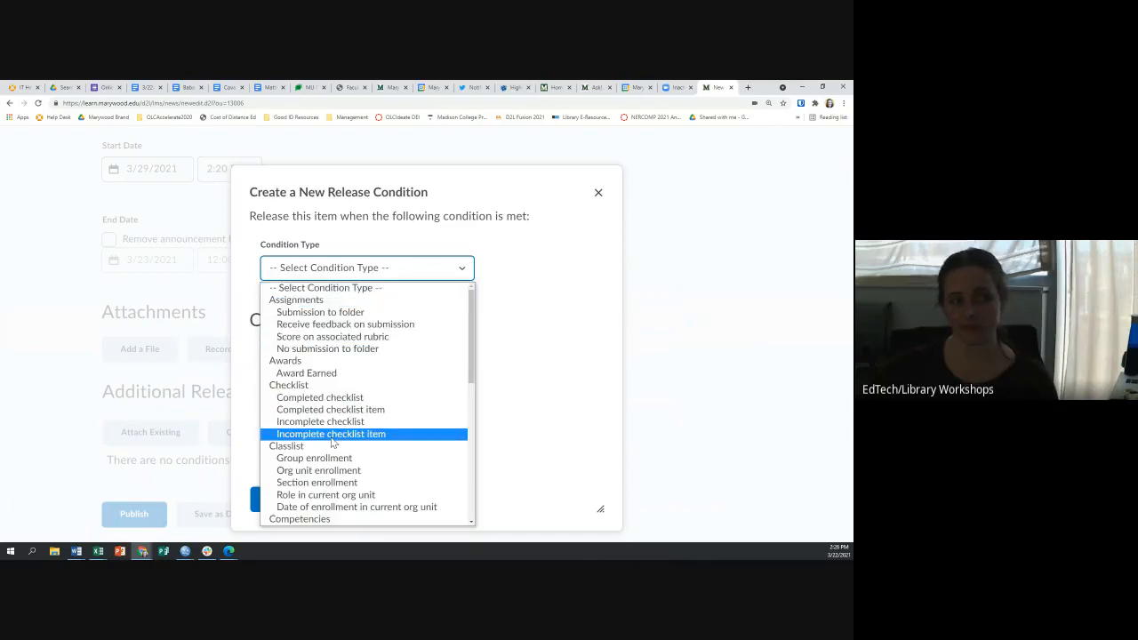
scroll(347, 338, "down", 2)
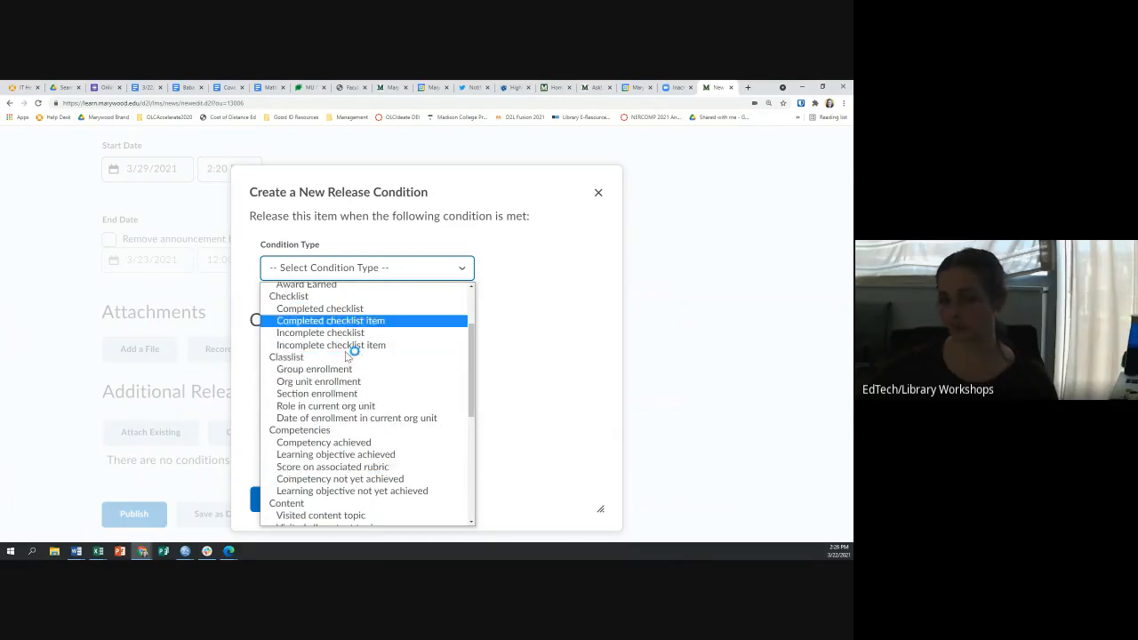
scroll(356, 515, "down", 1)
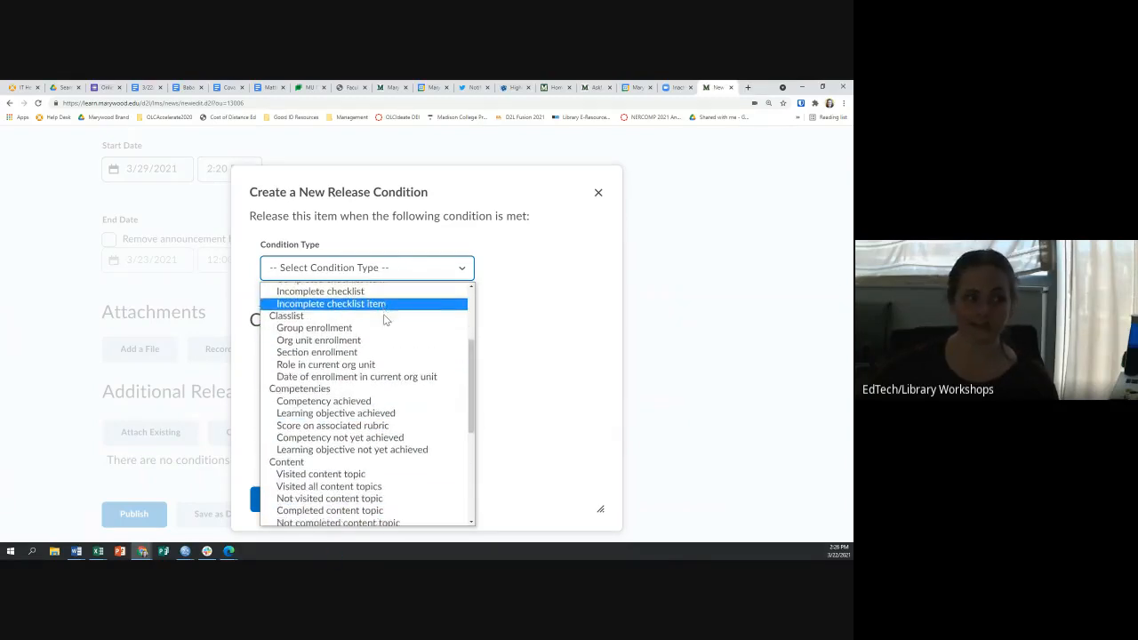
scroll(385, 320, "down", 4)
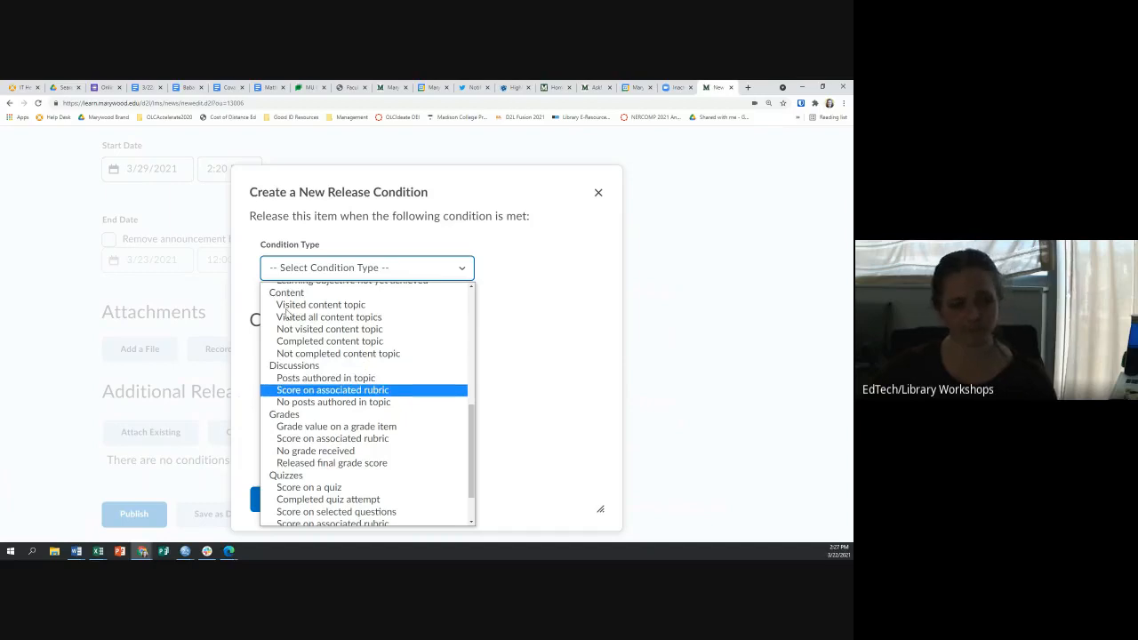
left_click(586, 390)
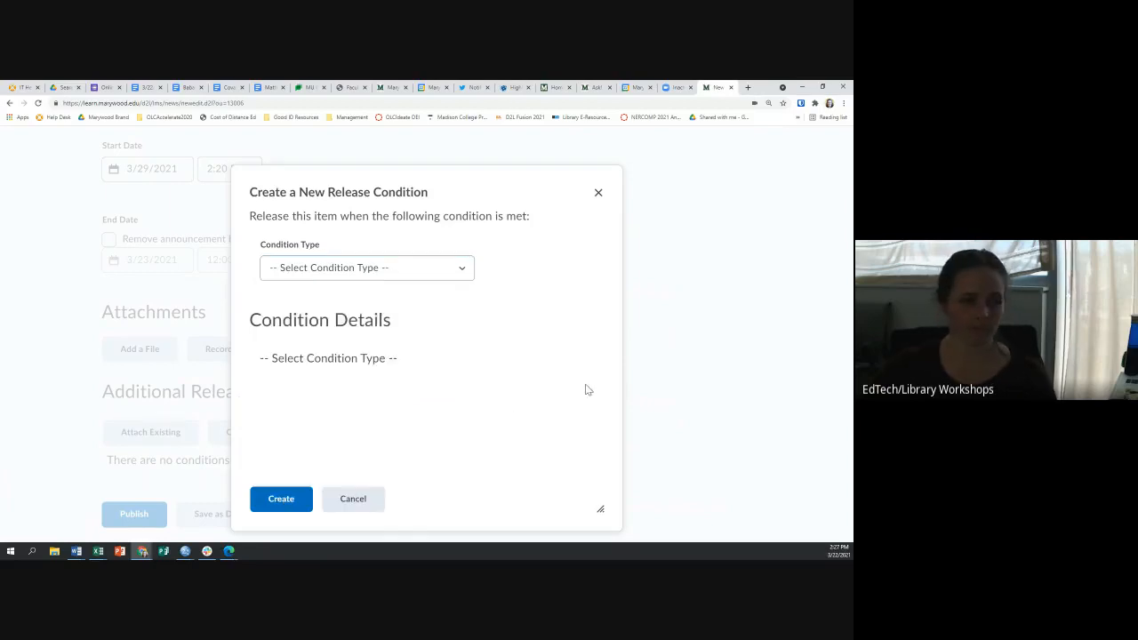
left_click(326, 498)
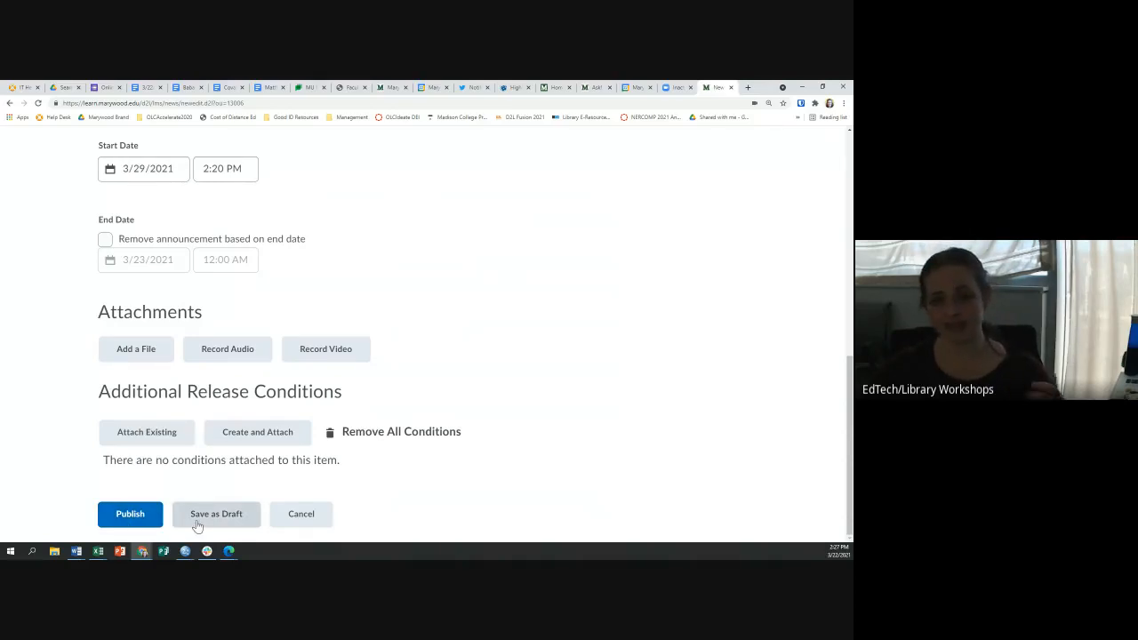
Step: Save the 'Hi there!' announcement as a draft and check its start date in the list
left_click(232, 516)
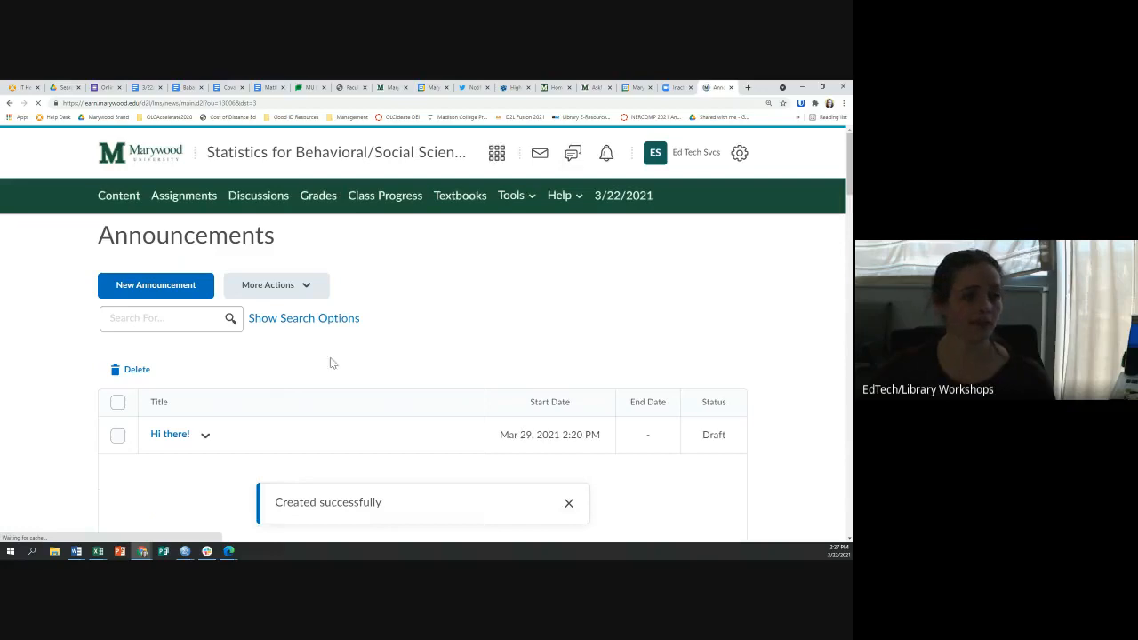
scroll(396, 269, "down", 1)
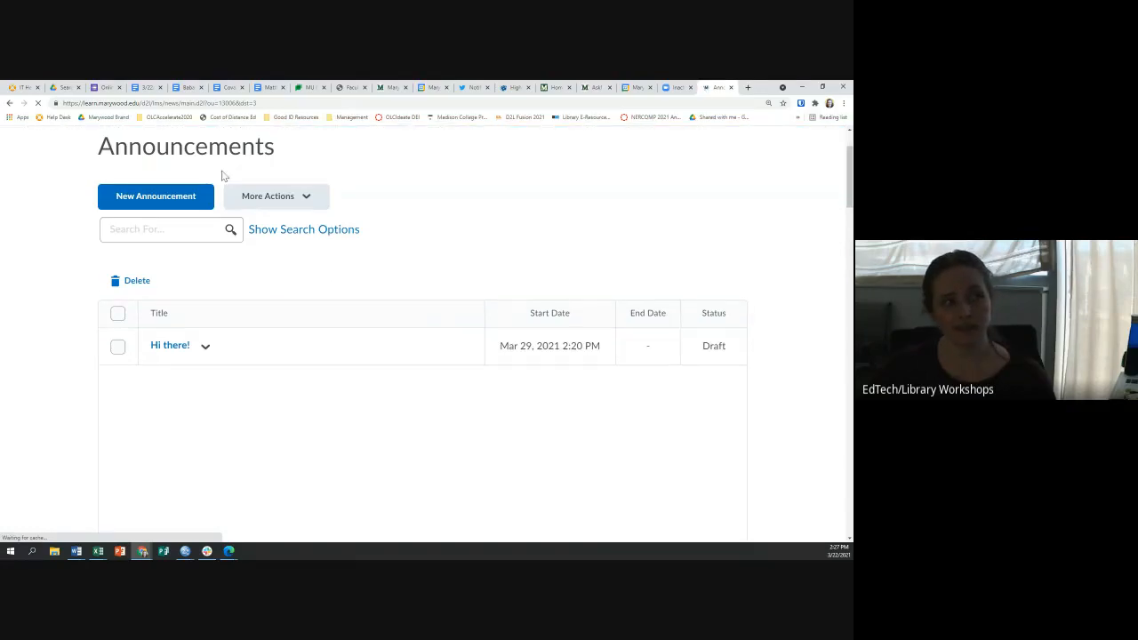
scroll(223, 292, "up", 1)
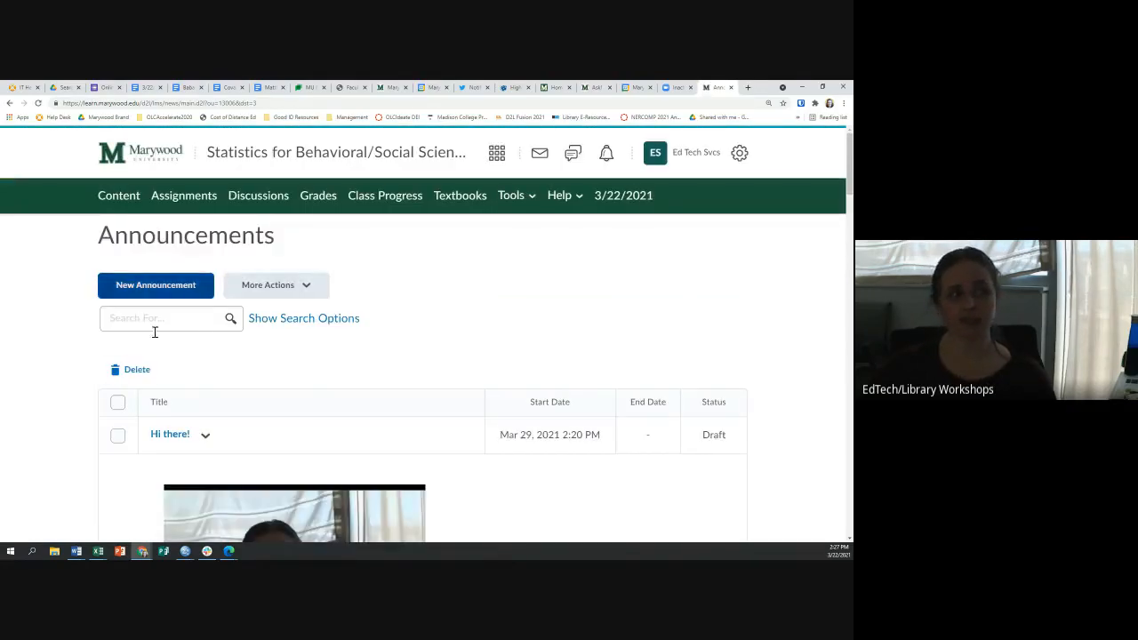
scroll(188, 370, "down", 1)
left_click_drag(693, 354, 736, 348)
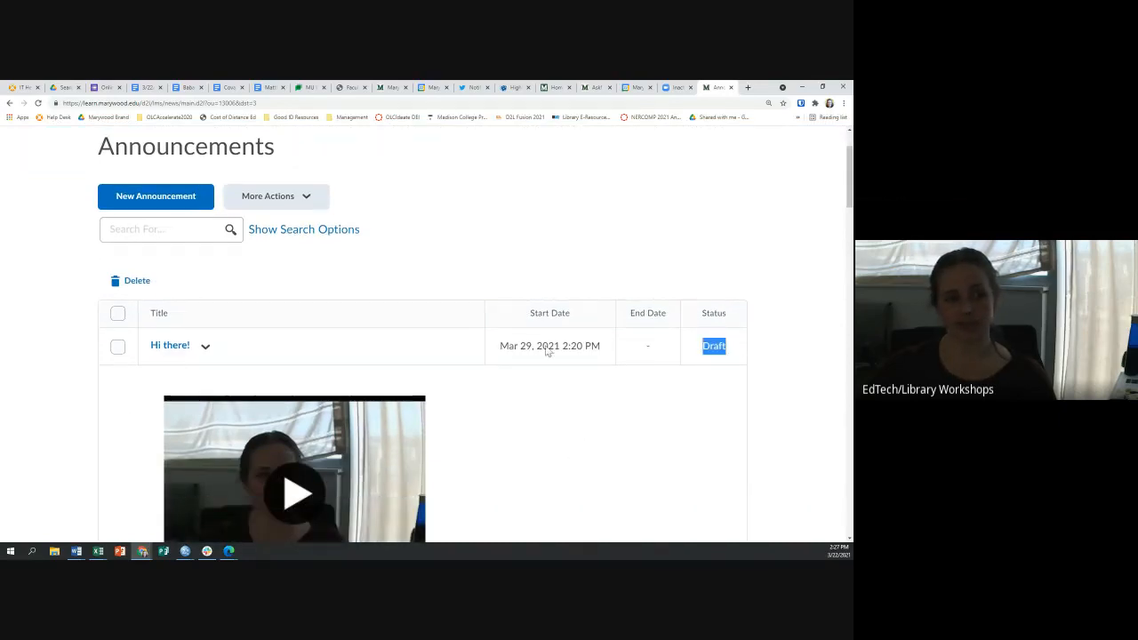
left_click_drag(501, 350, 678, 348)
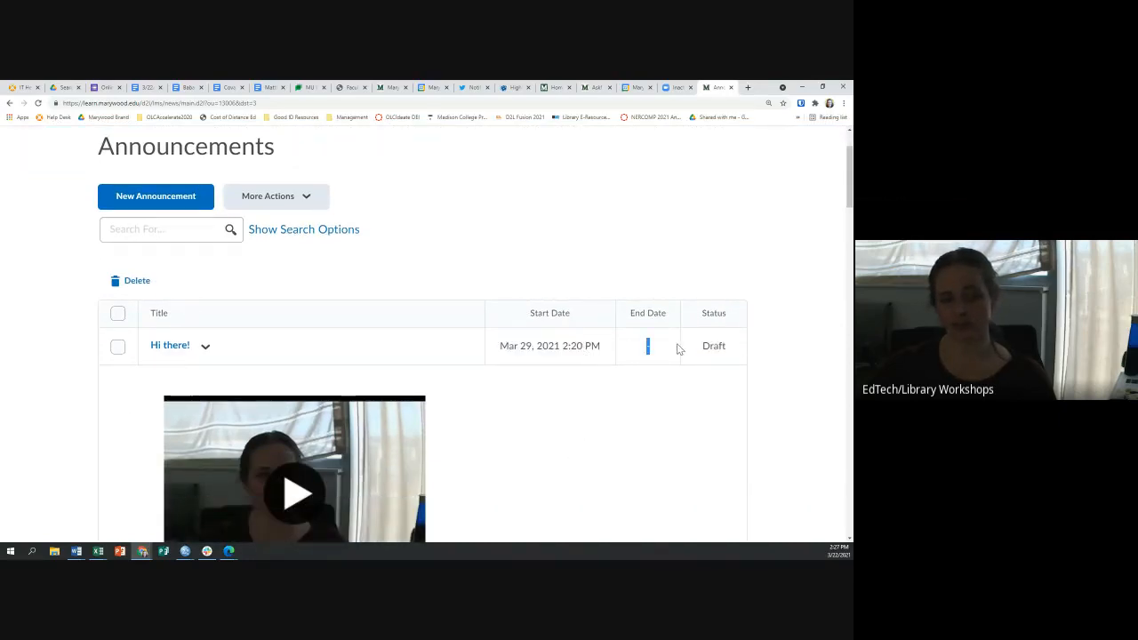
scroll(421, 375, "down", 5)
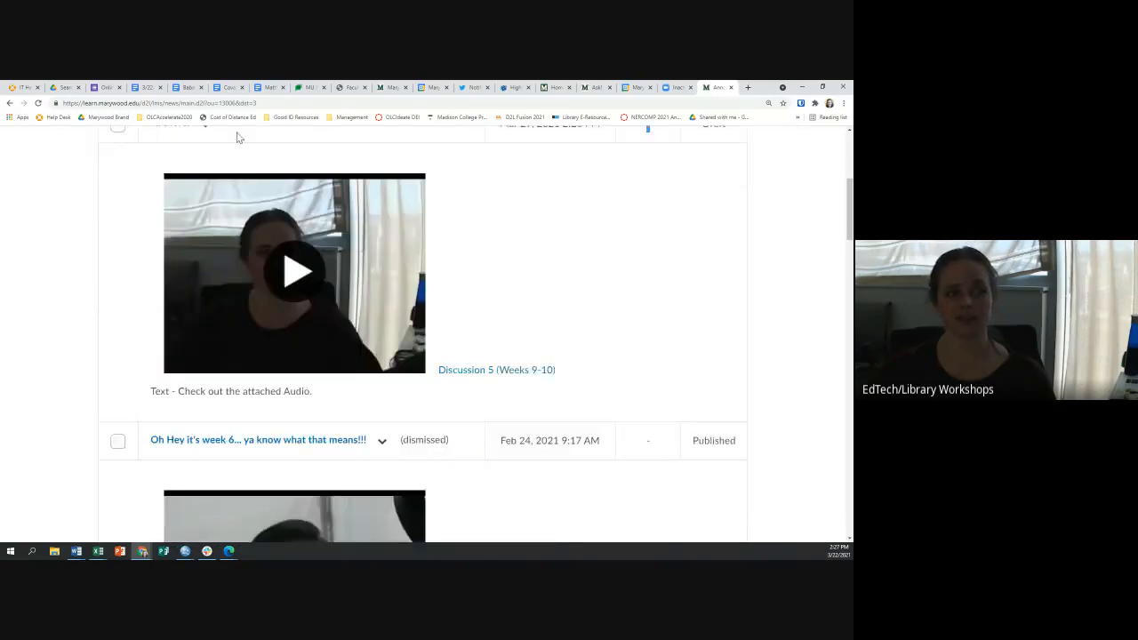
scroll(211, 178, "up", 1)
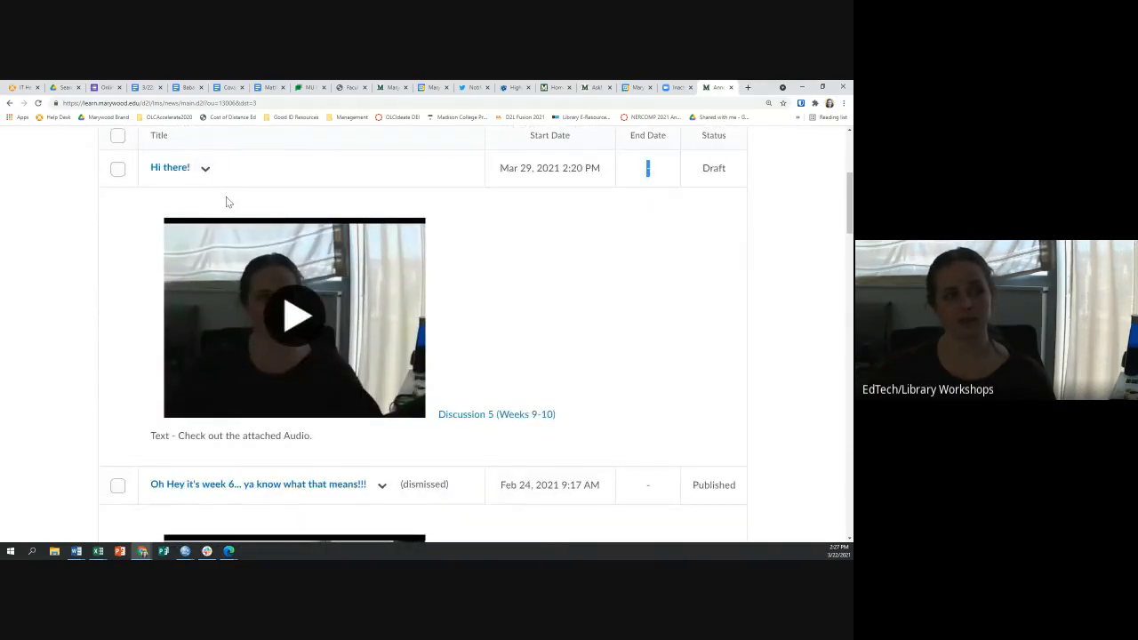
Step: Open and close the Hi there! options, then return to the Statistics course home page
left_click(208, 172)
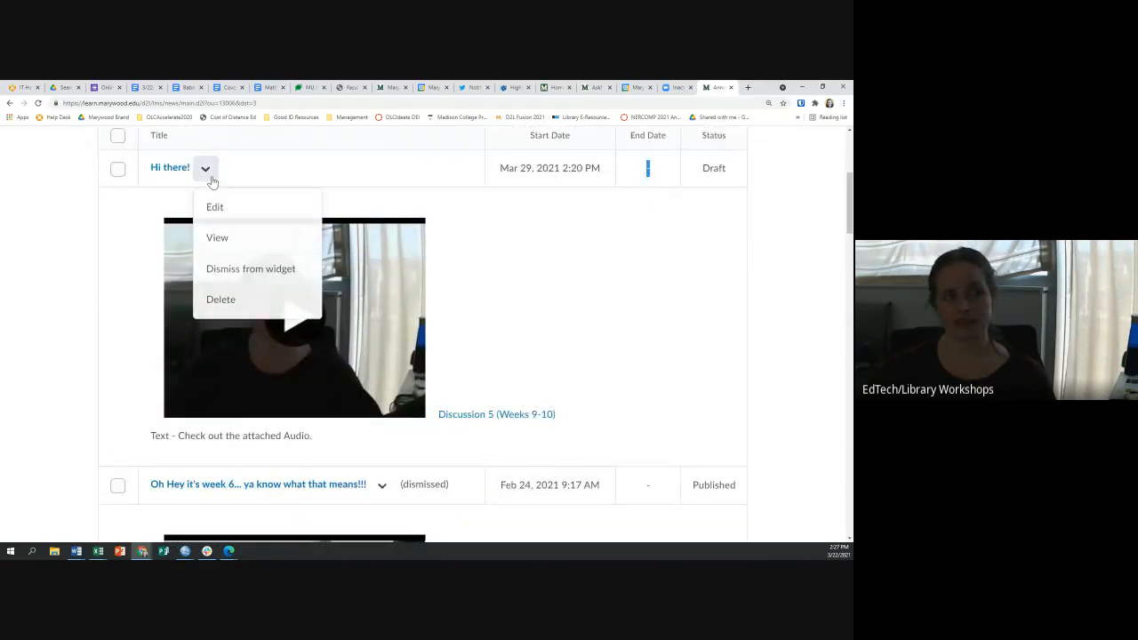
left_click(563, 258)
scroll(324, 302, "up", 4)
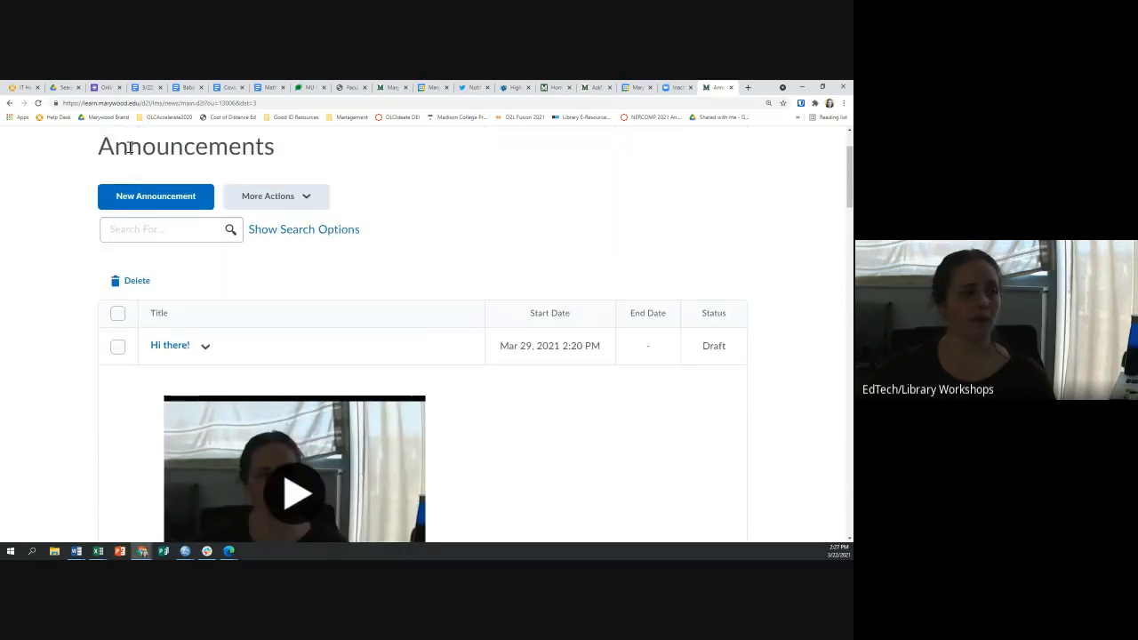
scroll(129, 148, "up", 2)
left_click(297, 160)
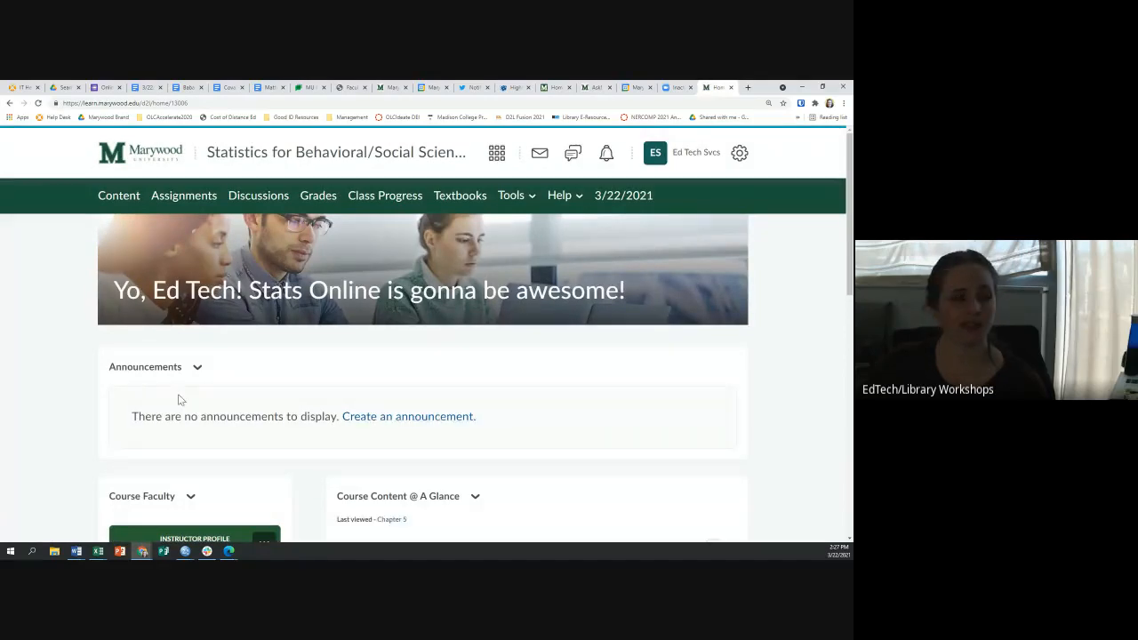
Step: Go to the Announcements Tool from the course Announcements widget's menu
left_click(195, 370)
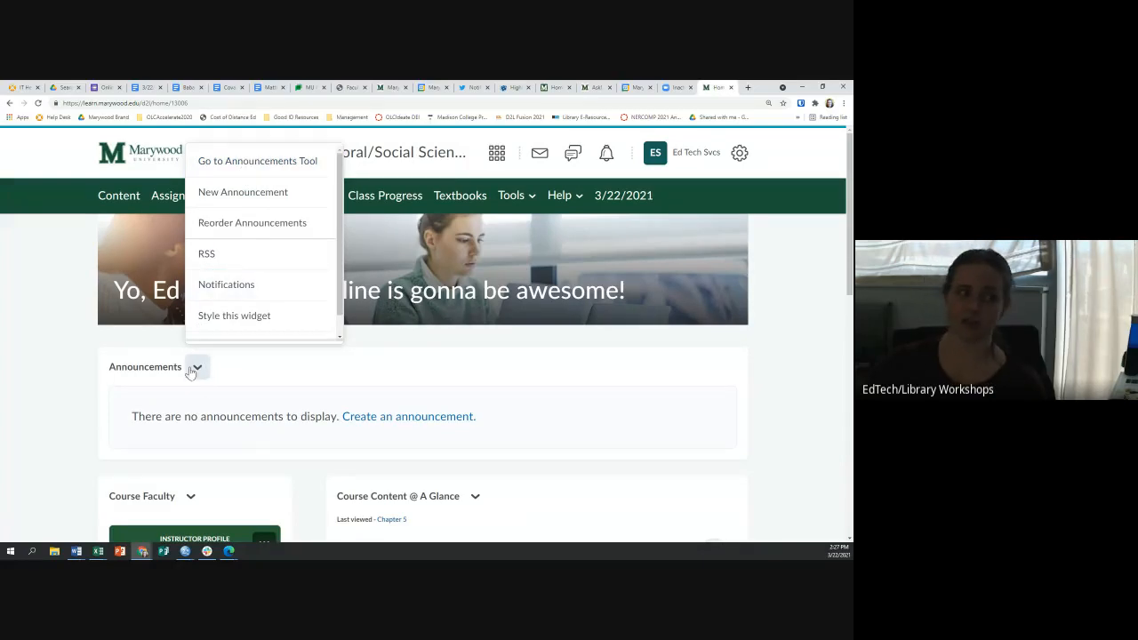
left_click(274, 164)
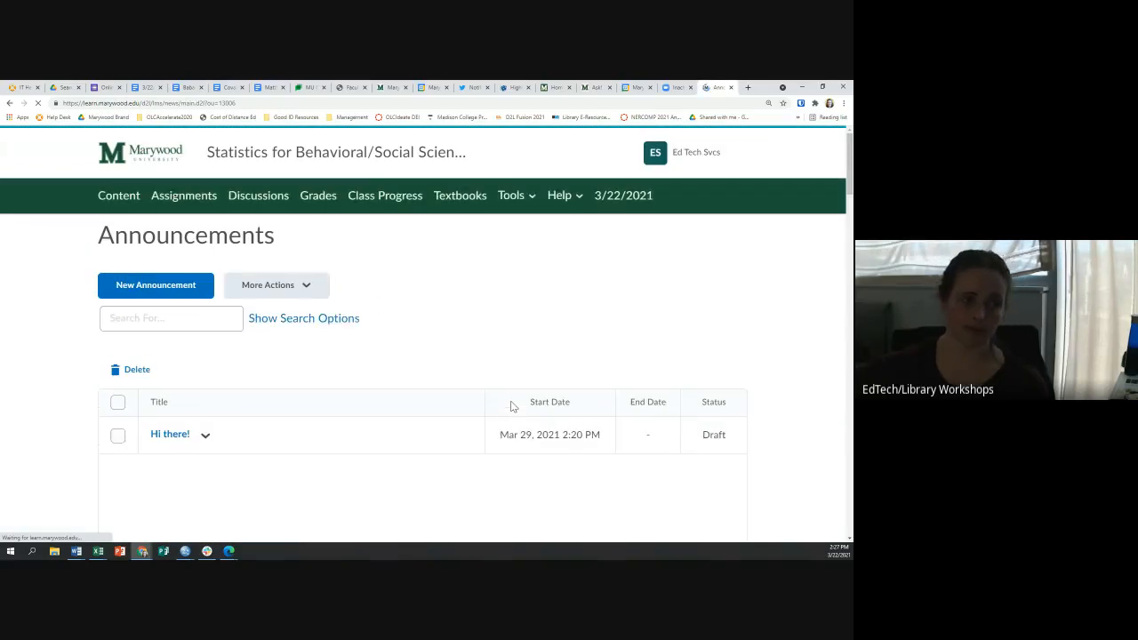
scroll(511, 407, "down", 10)
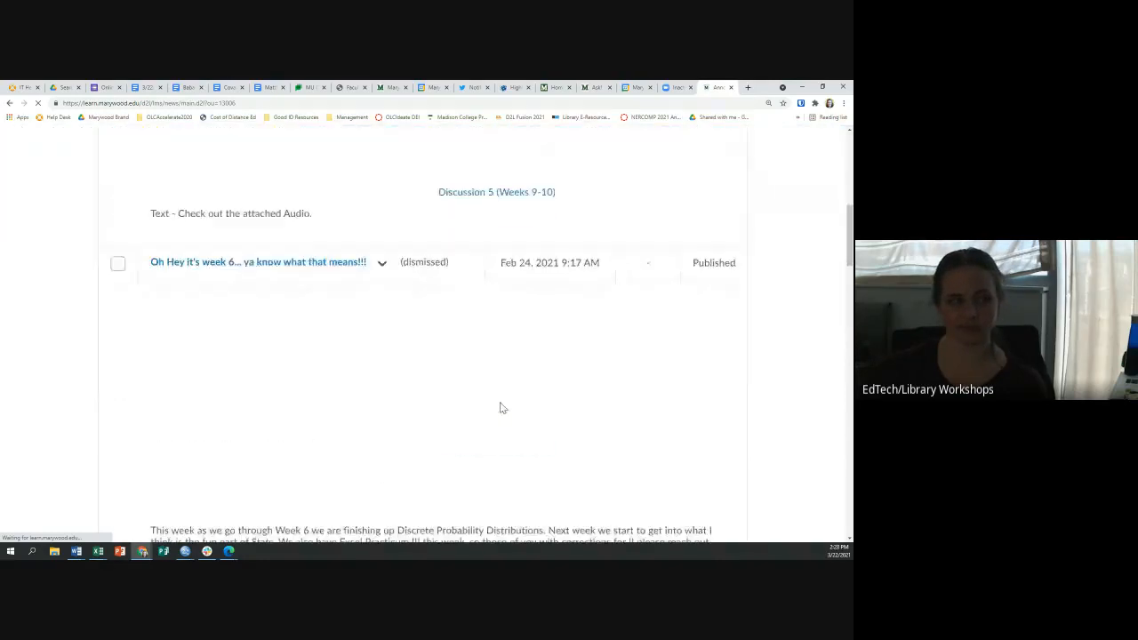
scroll(499, 412, "up", 10)
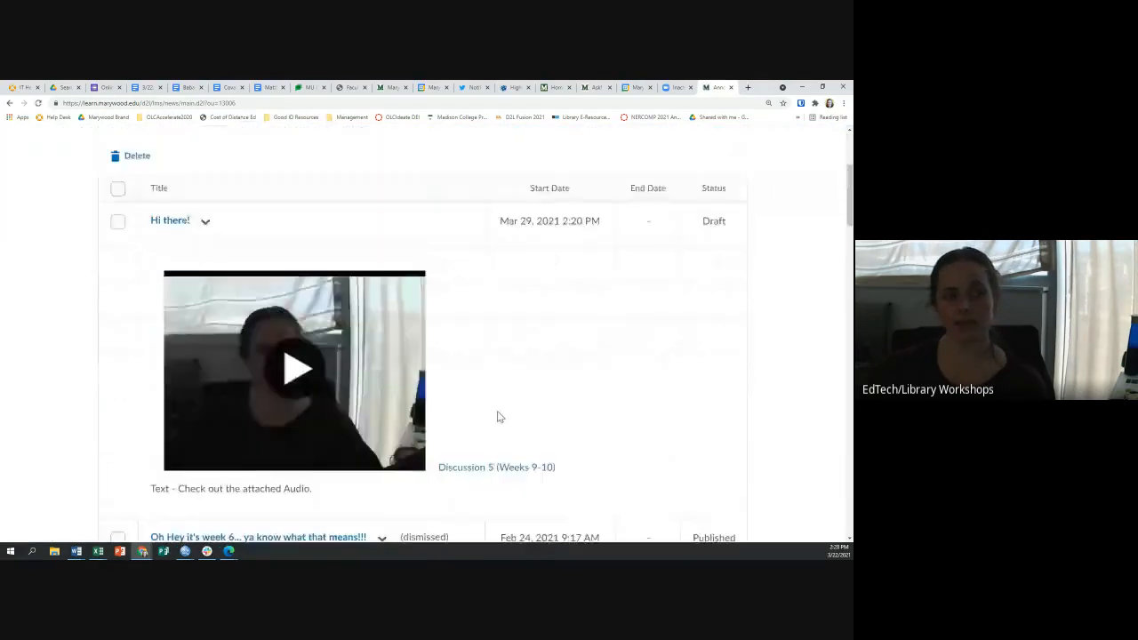
Step: Open the Brightspace home page in a new tab and go to its Announcements Tool
right_click(153, 152)
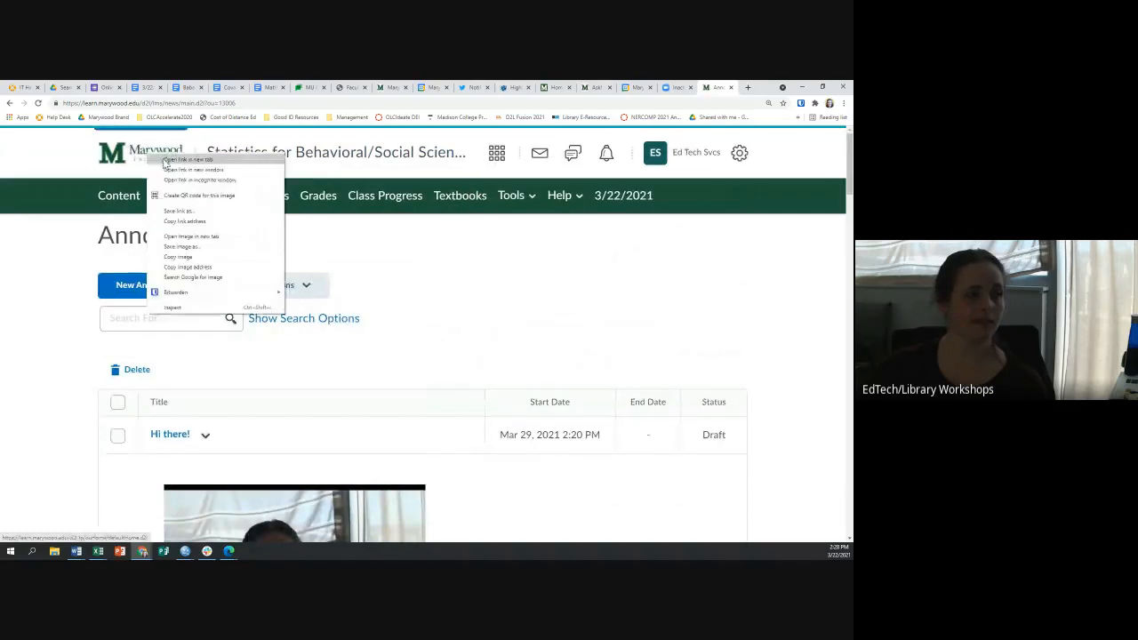
left_click(195, 161)
left_click(717, 87)
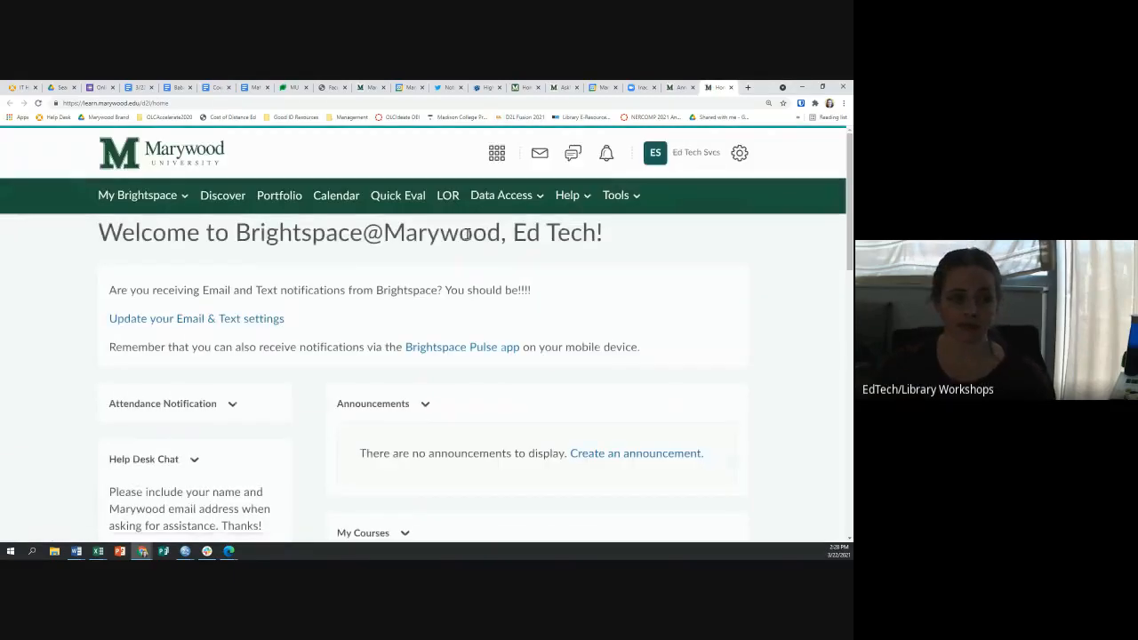
left_click(425, 406)
left_click(471, 167)
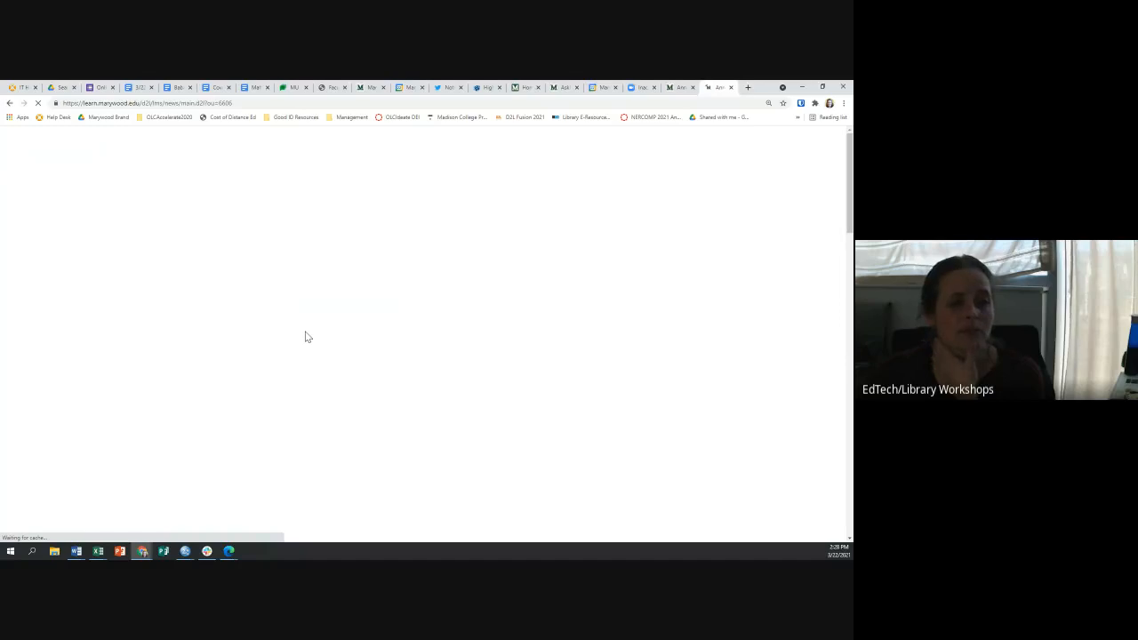
scroll(213, 318, "down", 2)
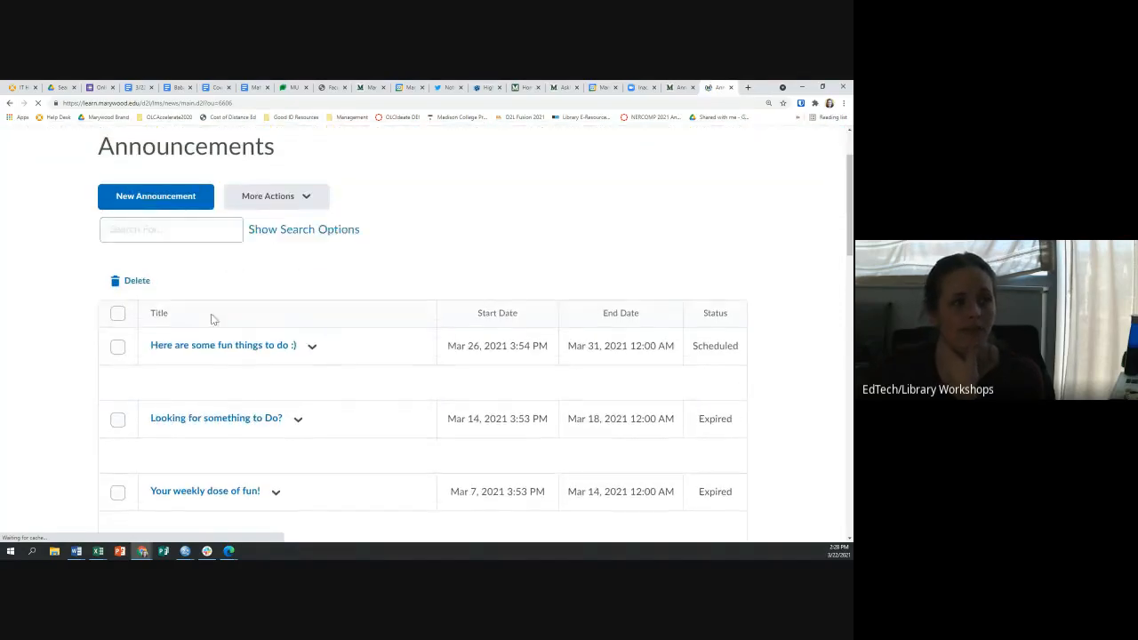
scroll(345, 349, "down", 4)
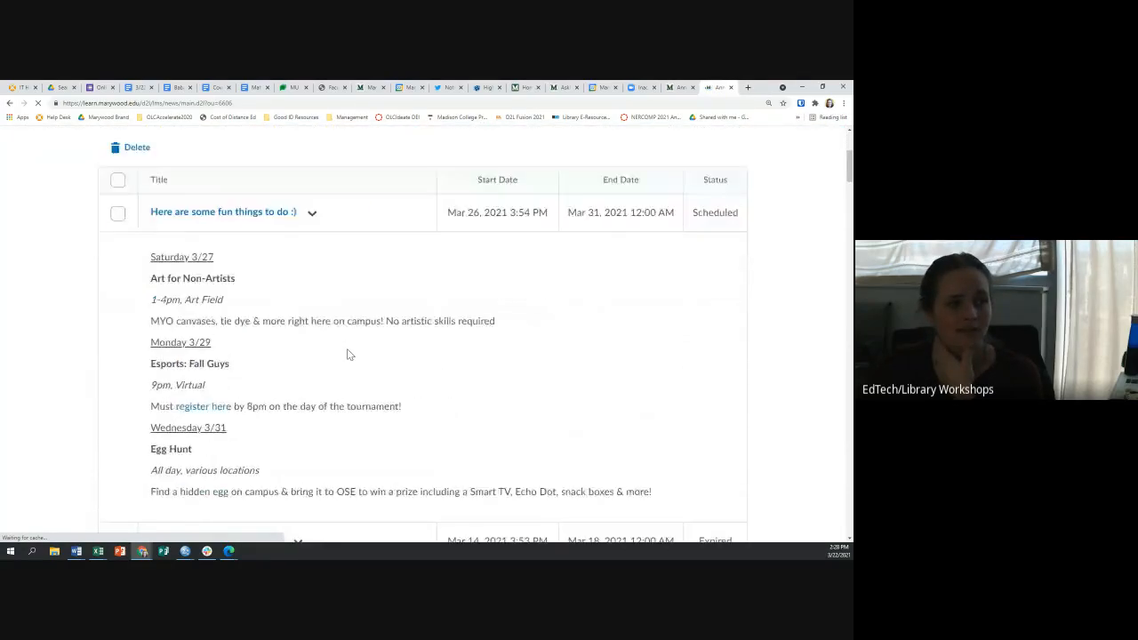
scroll(348, 353, "down", 10)
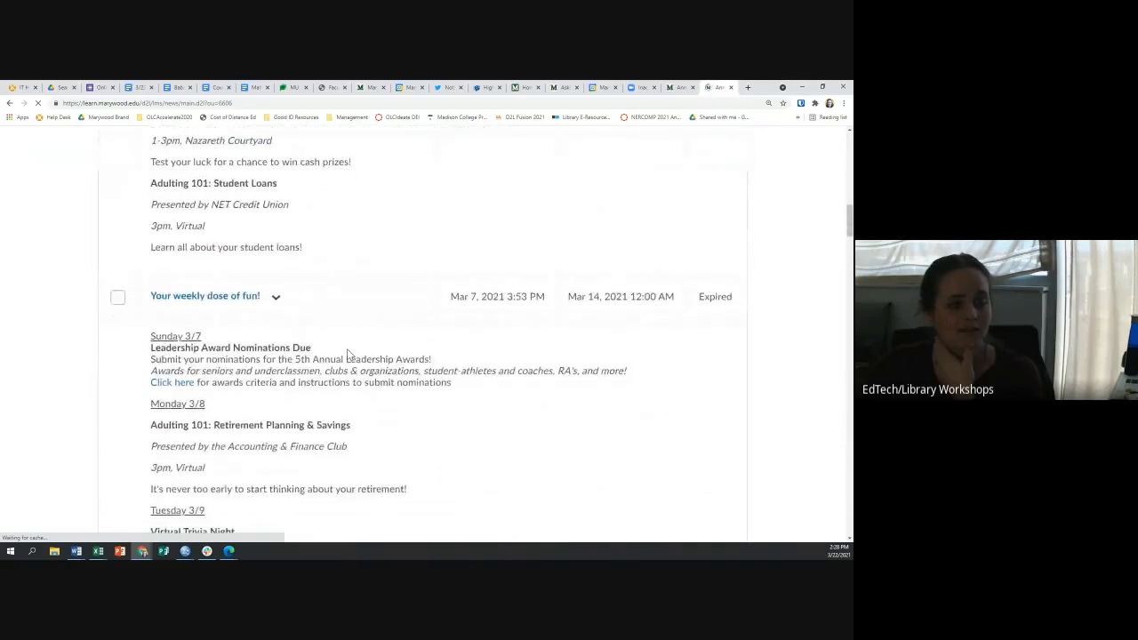
scroll(348, 354, "down", 15)
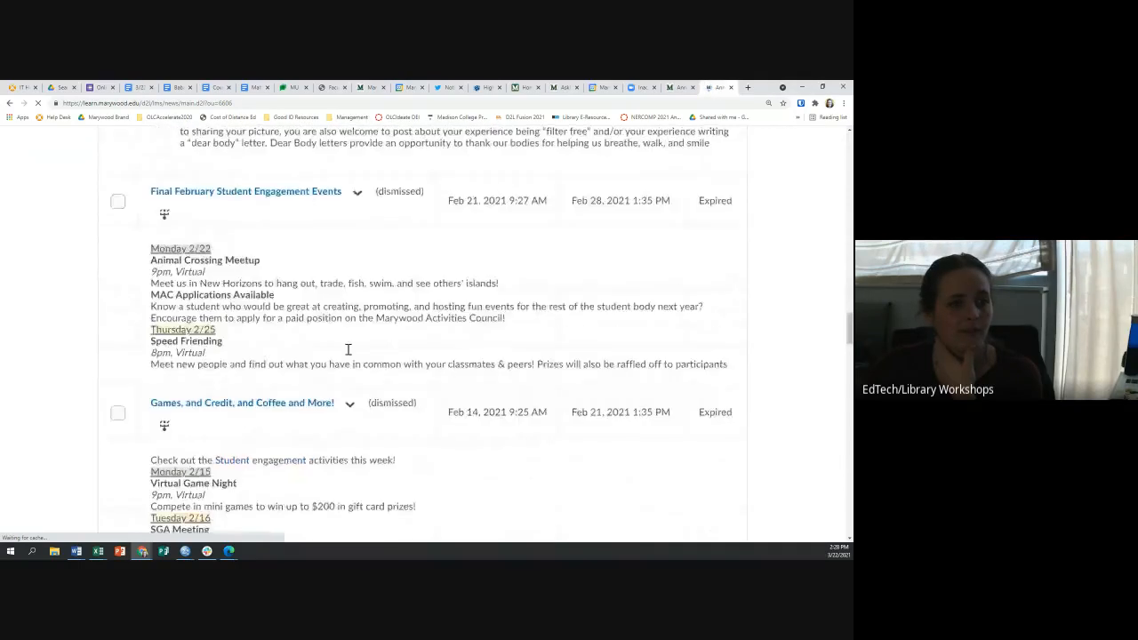
scroll(348, 351, "down", 5)
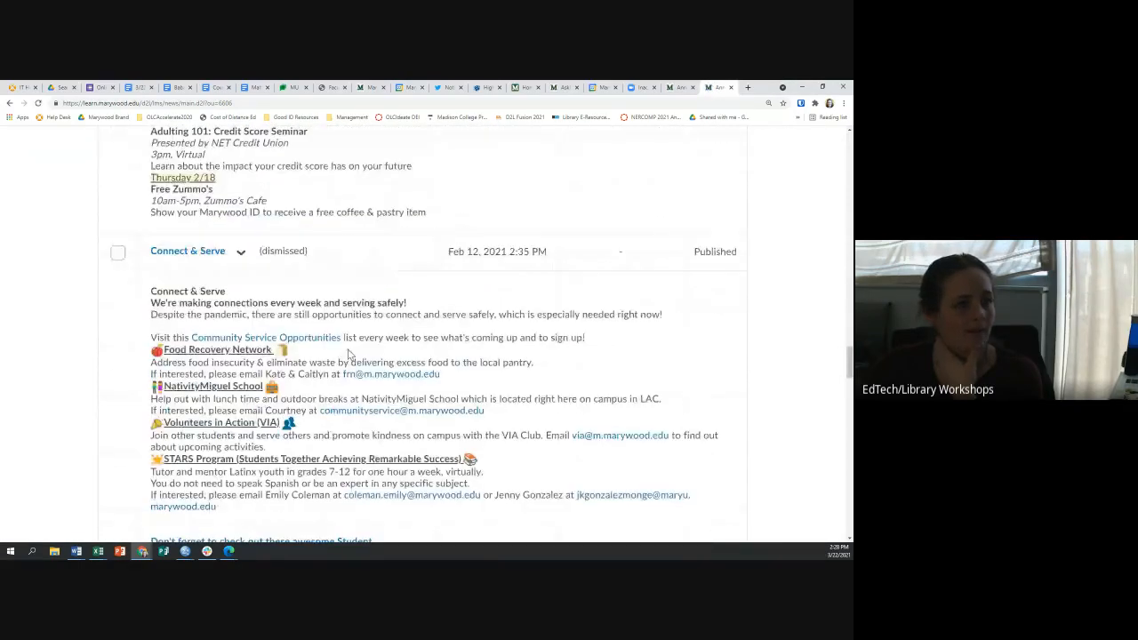
Step: Restore the dismissed Connect & Serve announcement and go back to the home page
left_click(240, 251)
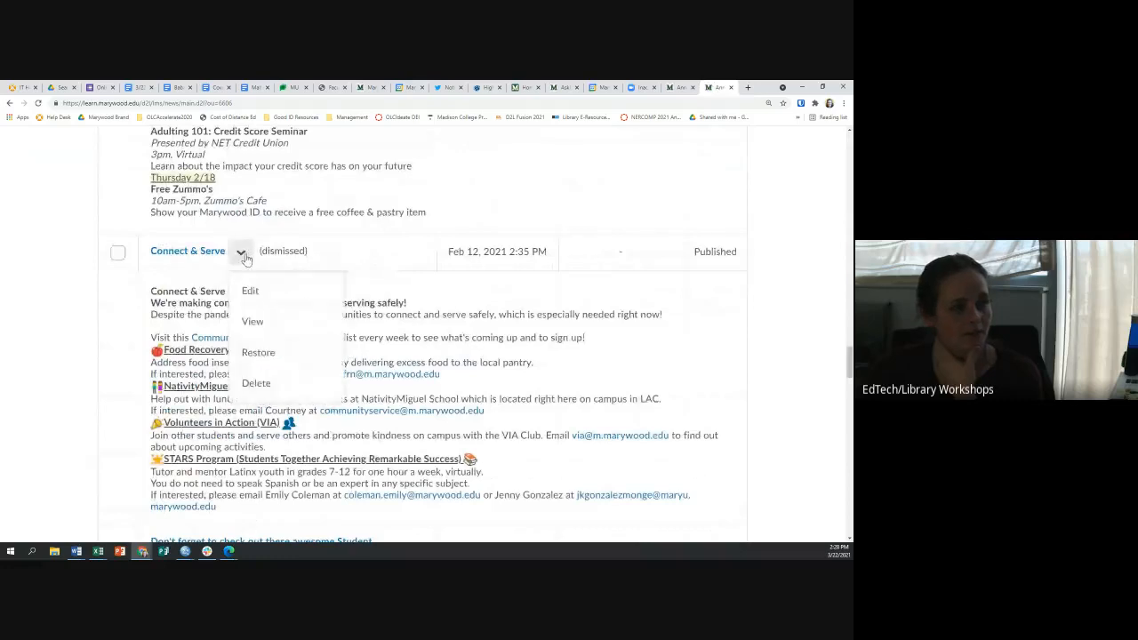
left_click(257, 353)
scroll(432, 236, "up", 10)
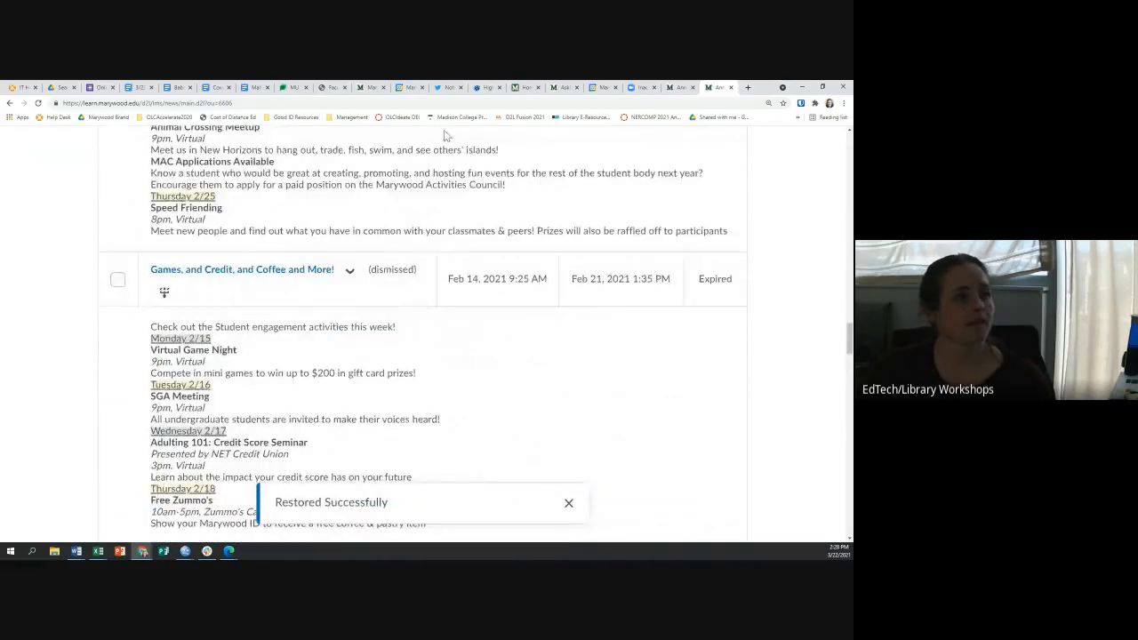
scroll(432, 200, "up", 15)
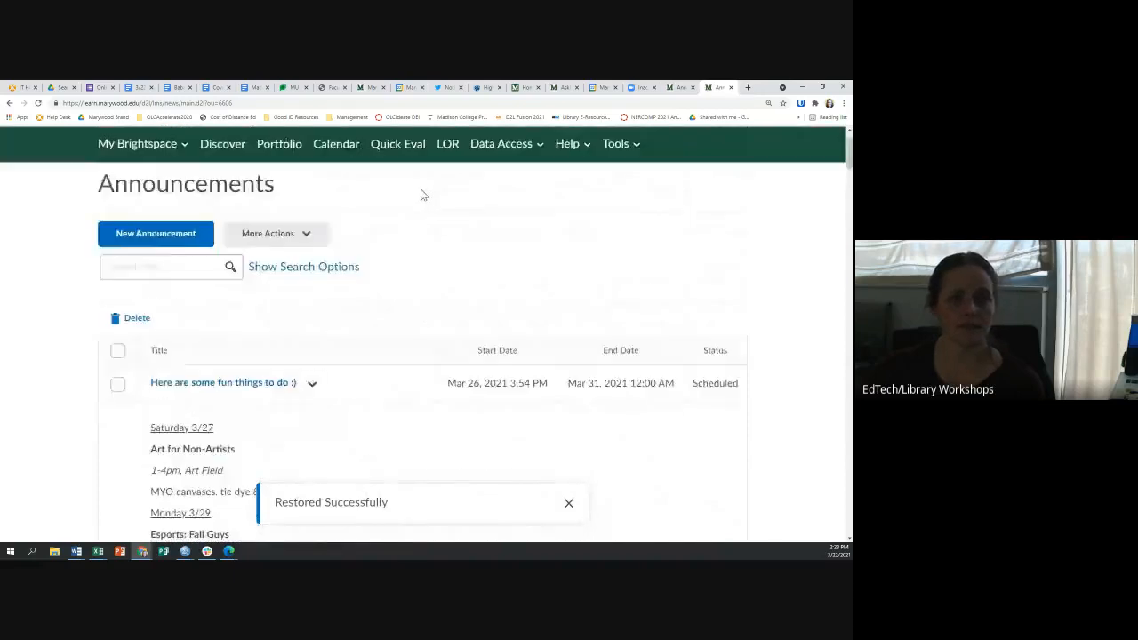
left_click(133, 153)
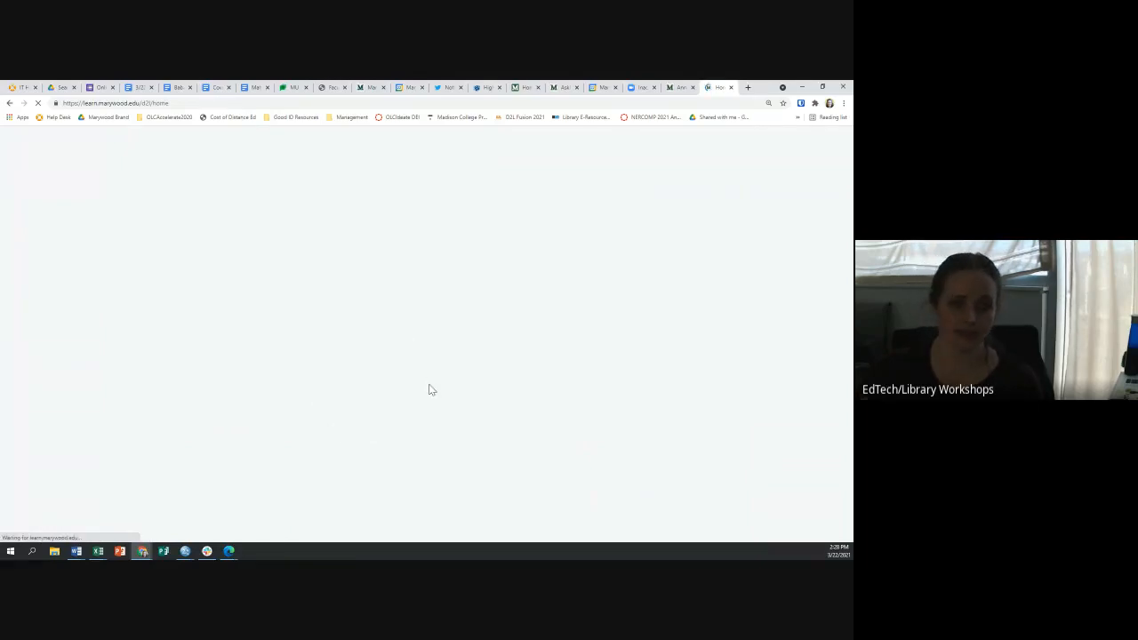
Step: Dismiss the Connect & Serve post from the home page Announcements widget
scroll(436, 382, "down", 1)
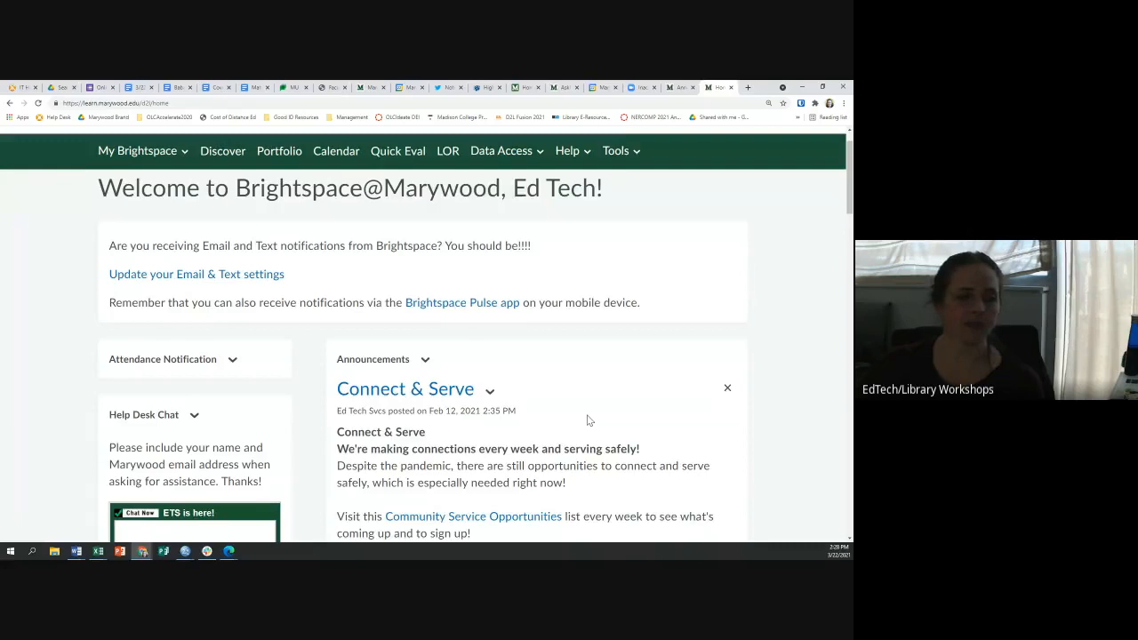
scroll(587, 420, "down", 3)
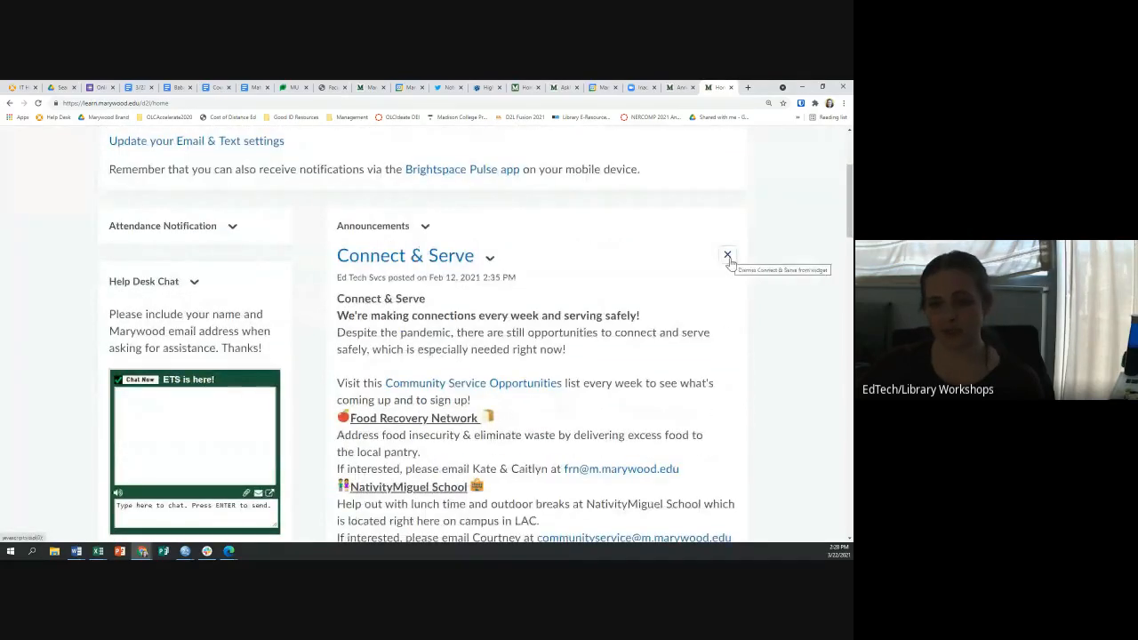
left_click(727, 257)
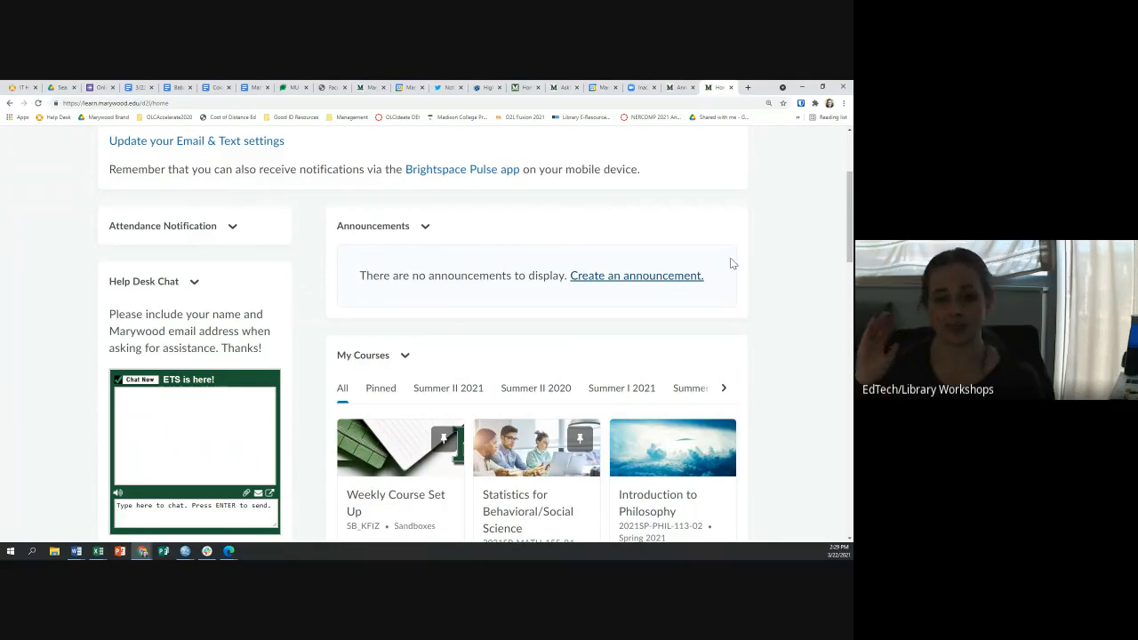
Step: Go back to the Announcements tab and open the Statistics for Behavioral/Social Science course home page
left_click(677, 88)
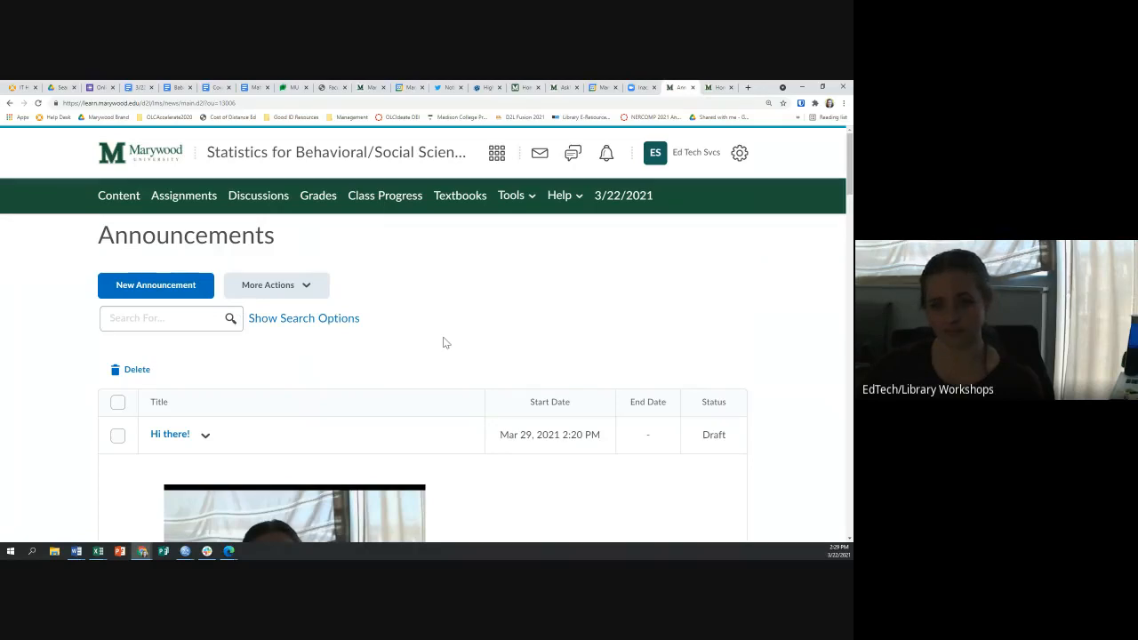
left_click(370, 155)
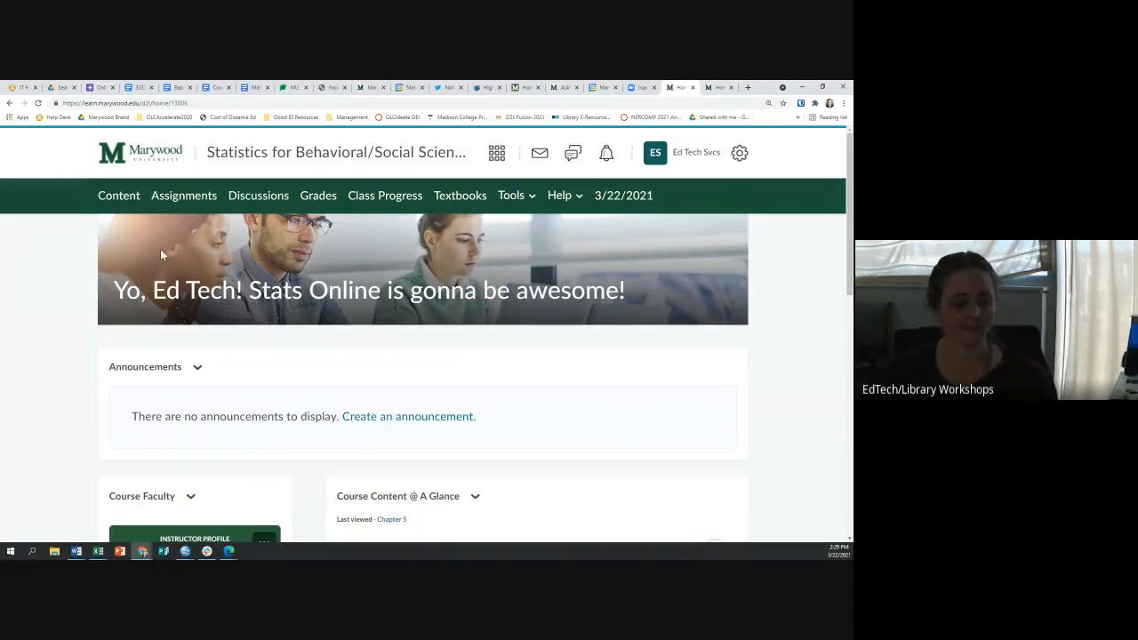
scroll(201, 308, "down", 1)
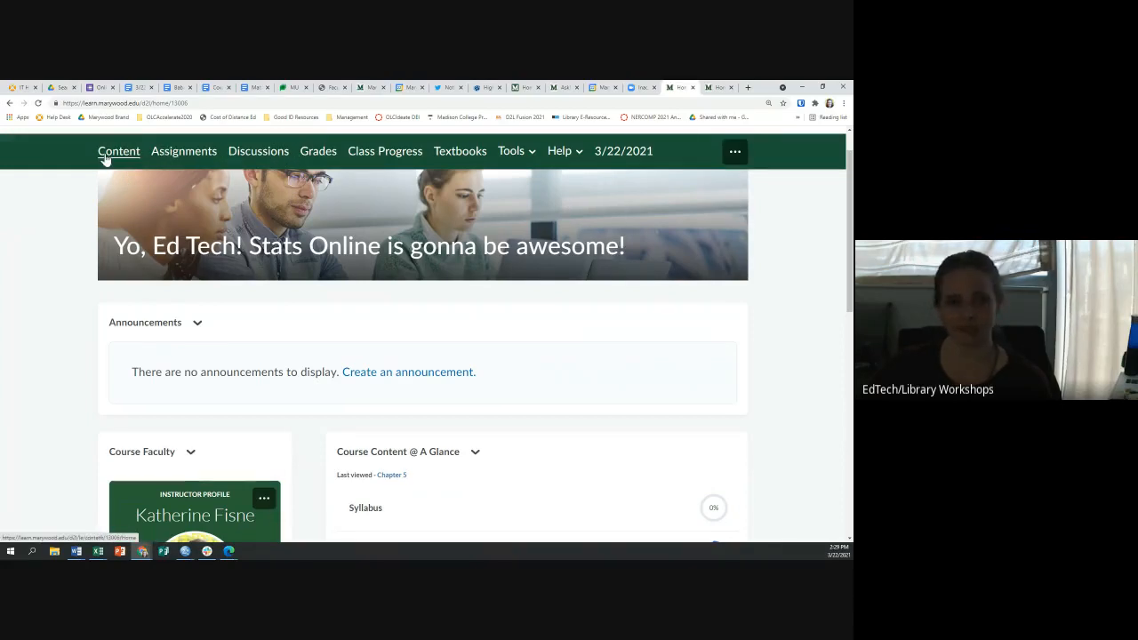
scroll(114, 160, "up", 1)
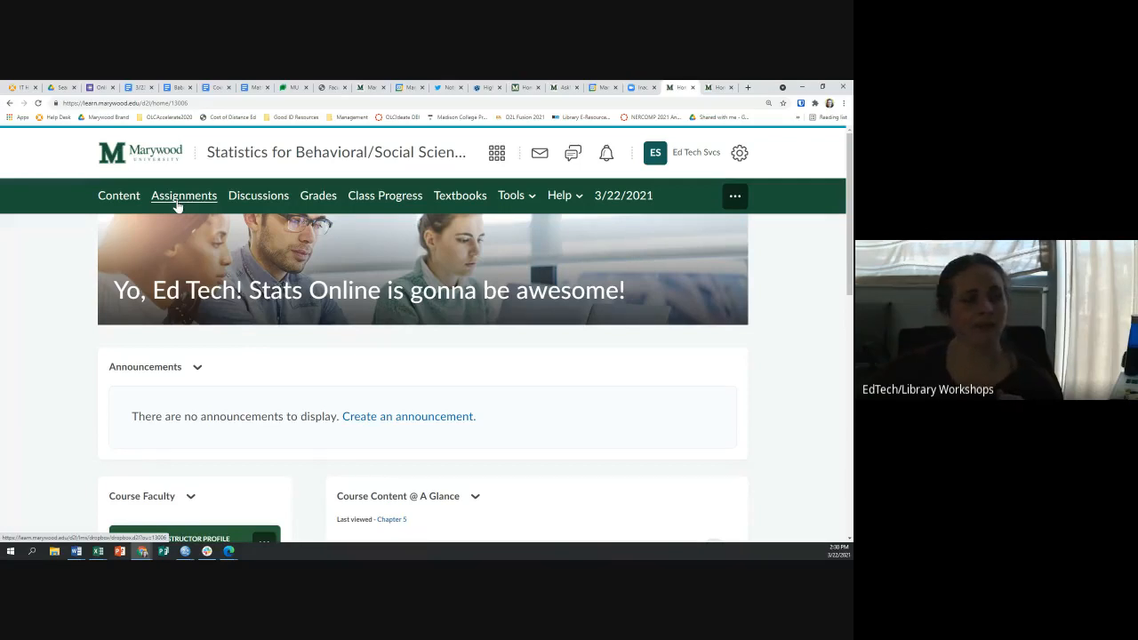
Step: Browse the Assignments list of four Excel Practicums, then head to the course Discussions page
left_click(177, 199)
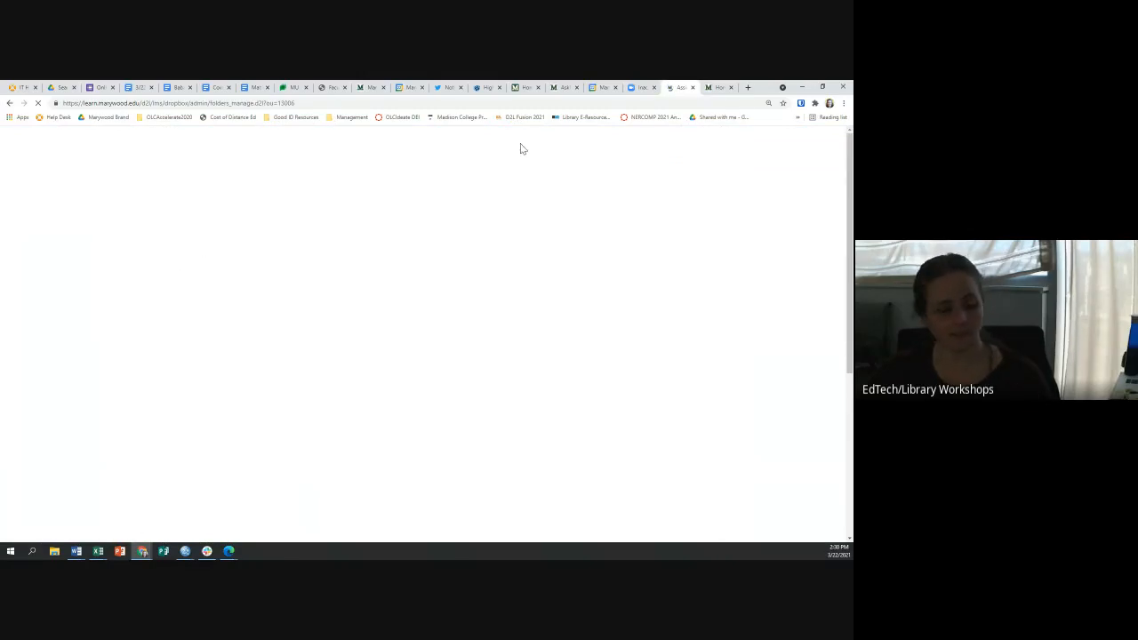
scroll(222, 384, "down", 2)
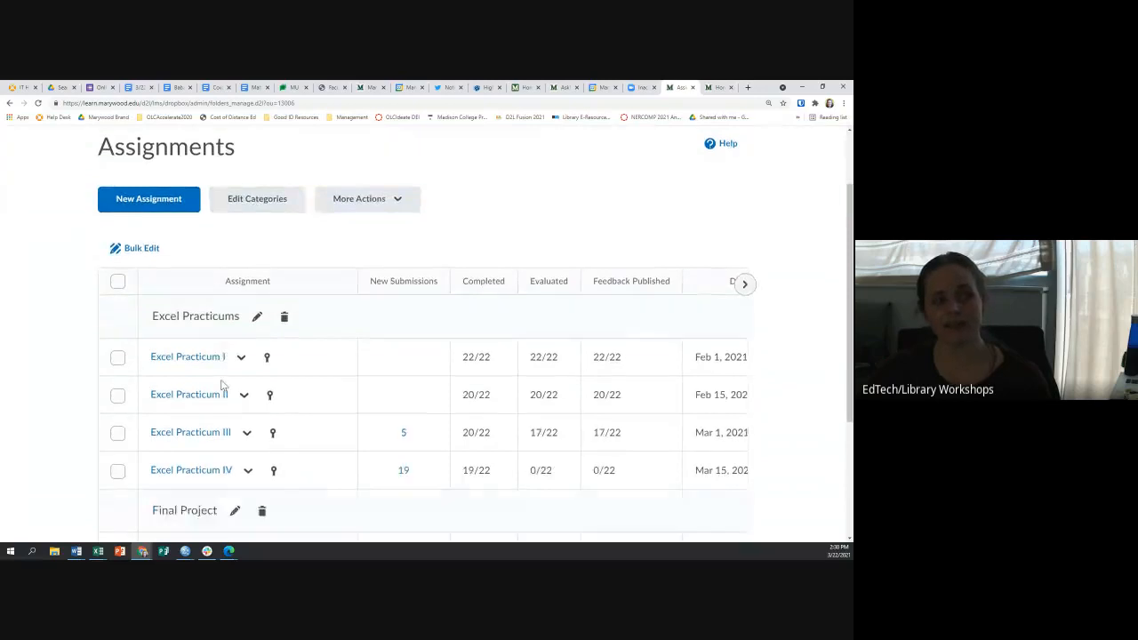
scroll(223, 384, "down", 3)
scroll(222, 384, "up", 4)
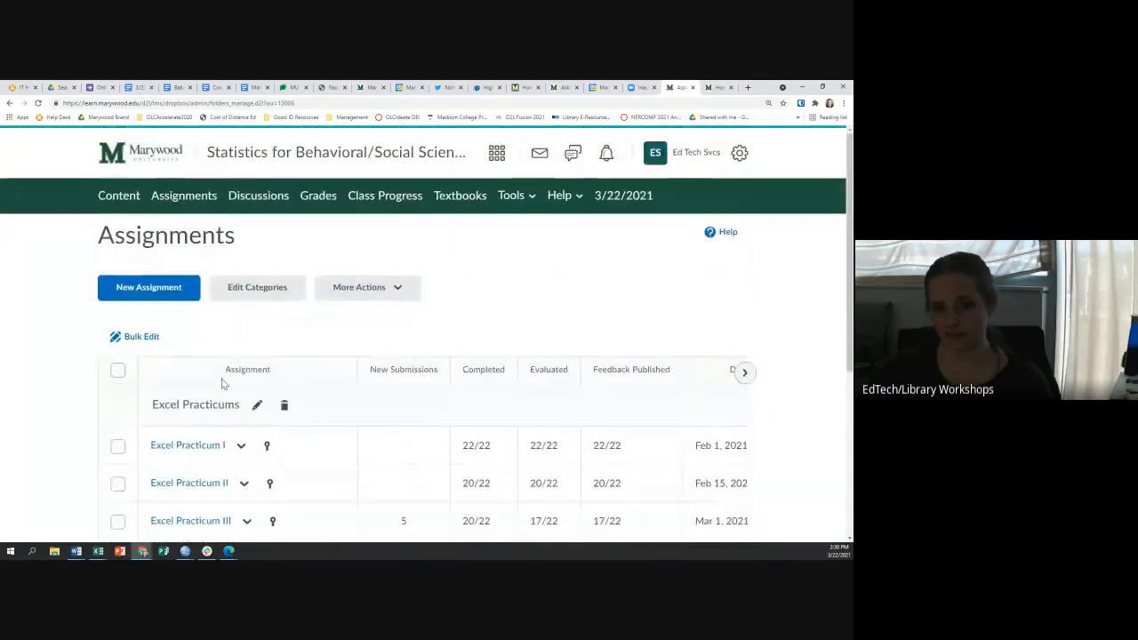
left_click(251, 199)
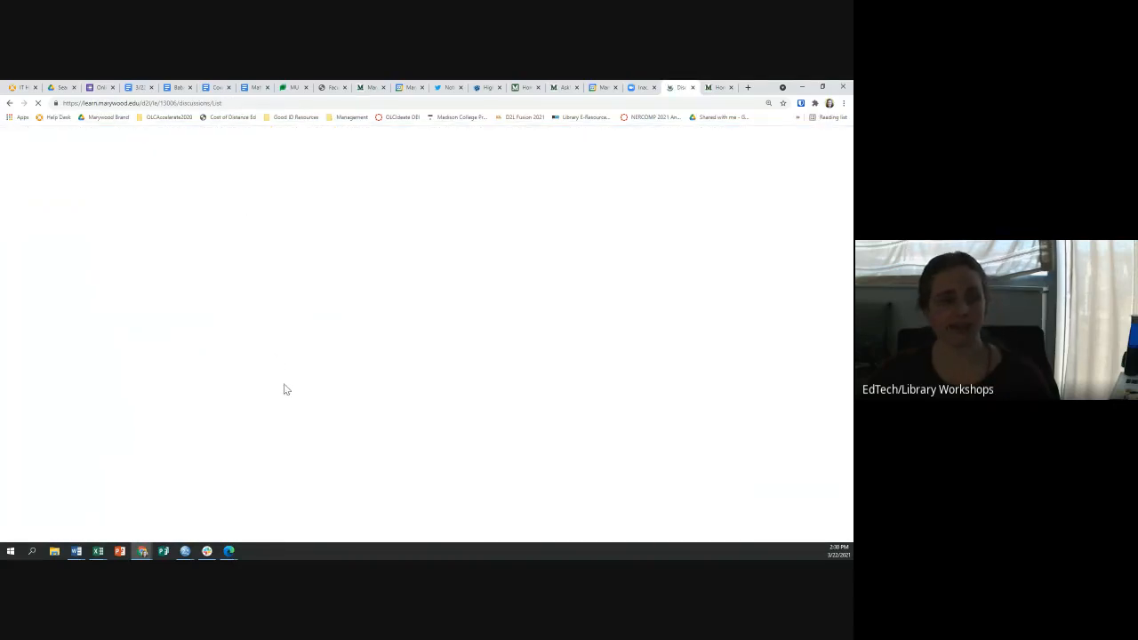
Step: Look over the Discussions forums, then pick Quizzes from the Tools menu to list the Academic Honesty Pledge quiz
scroll(336, 356, "down", 5)
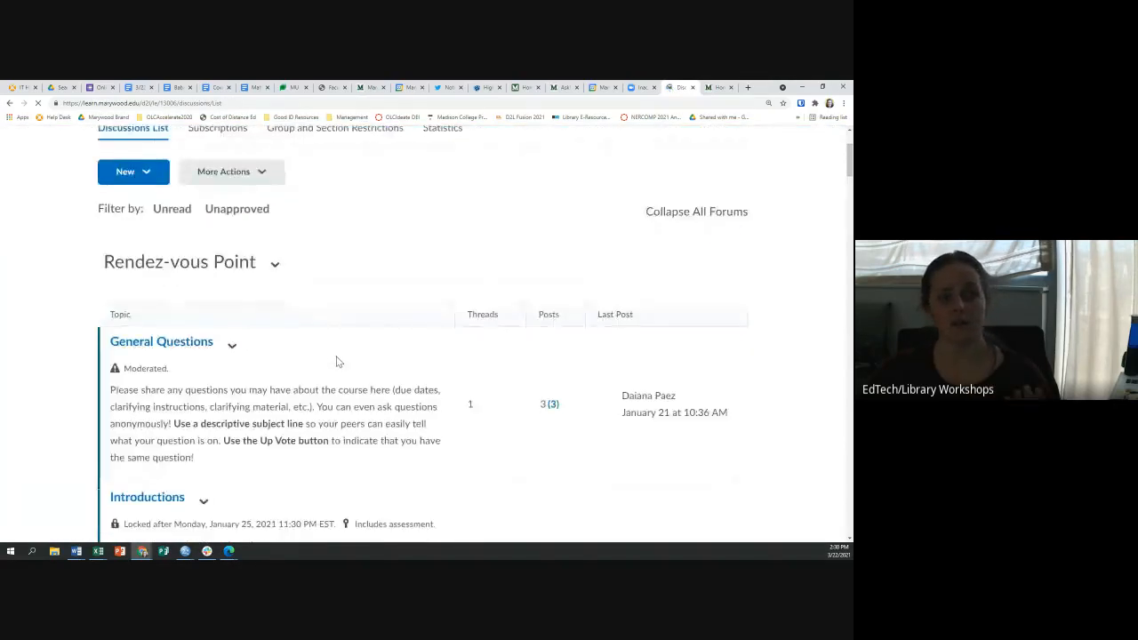
scroll(336, 357, "down", 15)
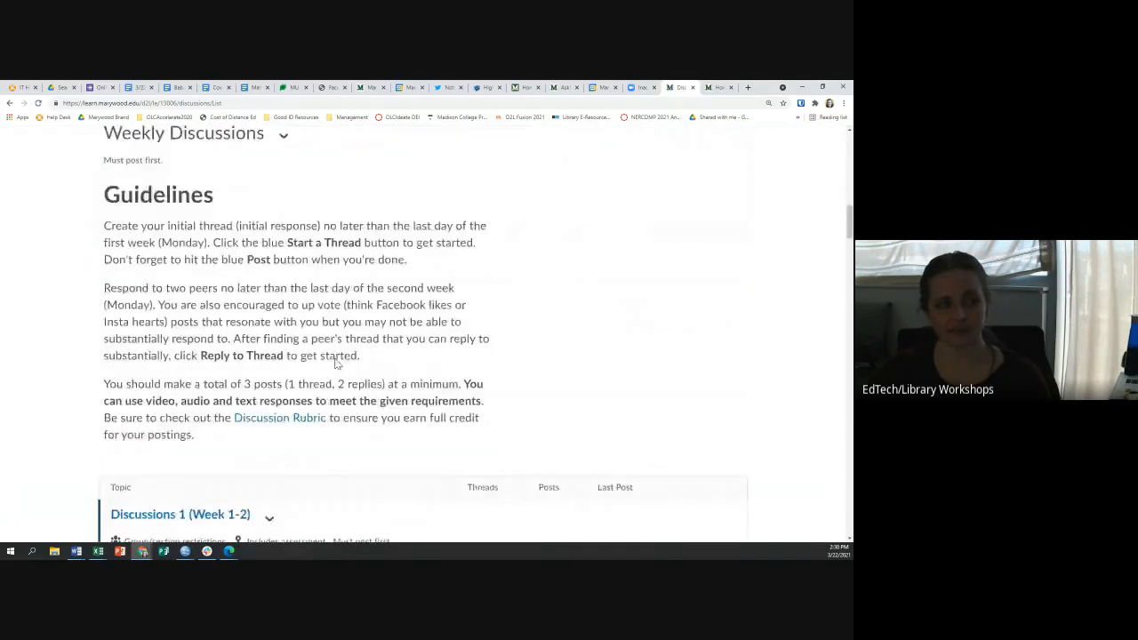
scroll(336, 364, "up", 20)
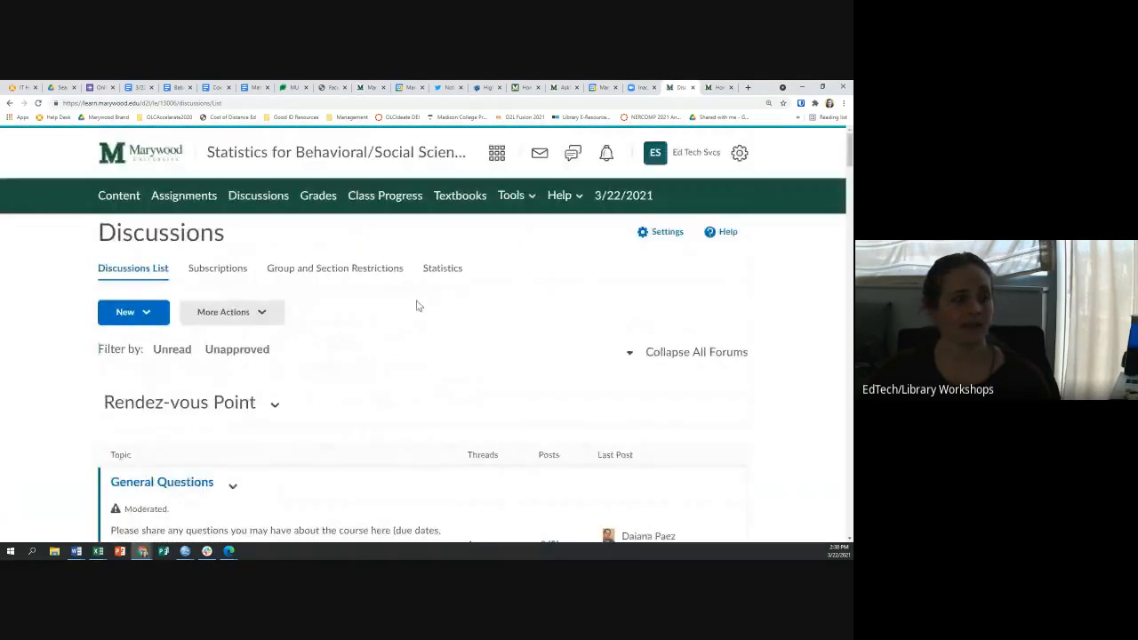
left_click(504, 204)
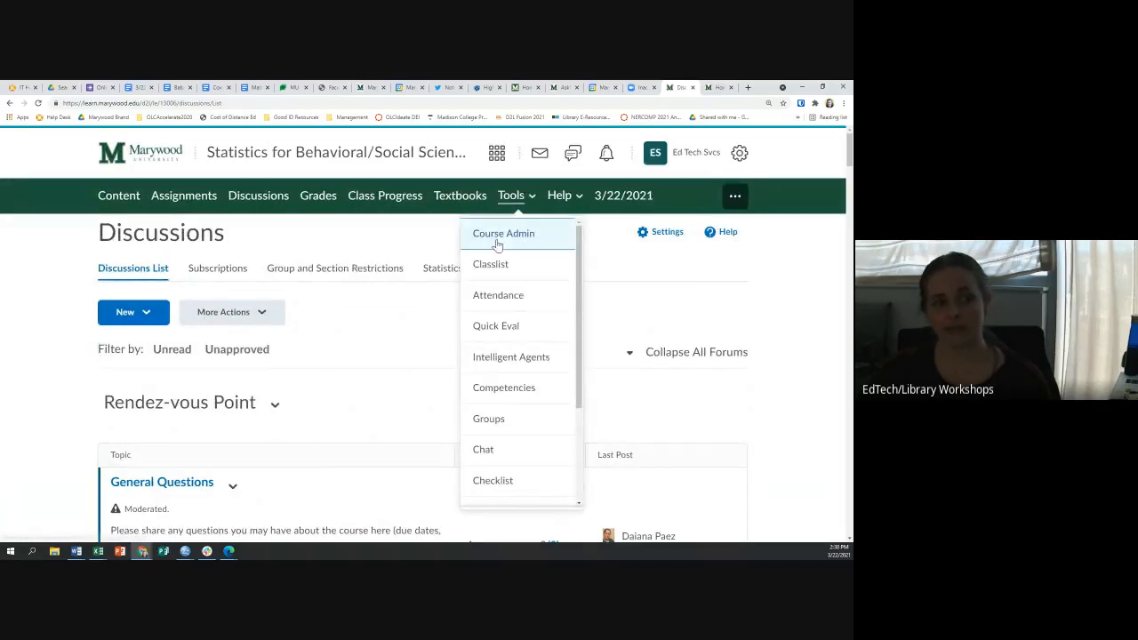
scroll(501, 298, "down", 2)
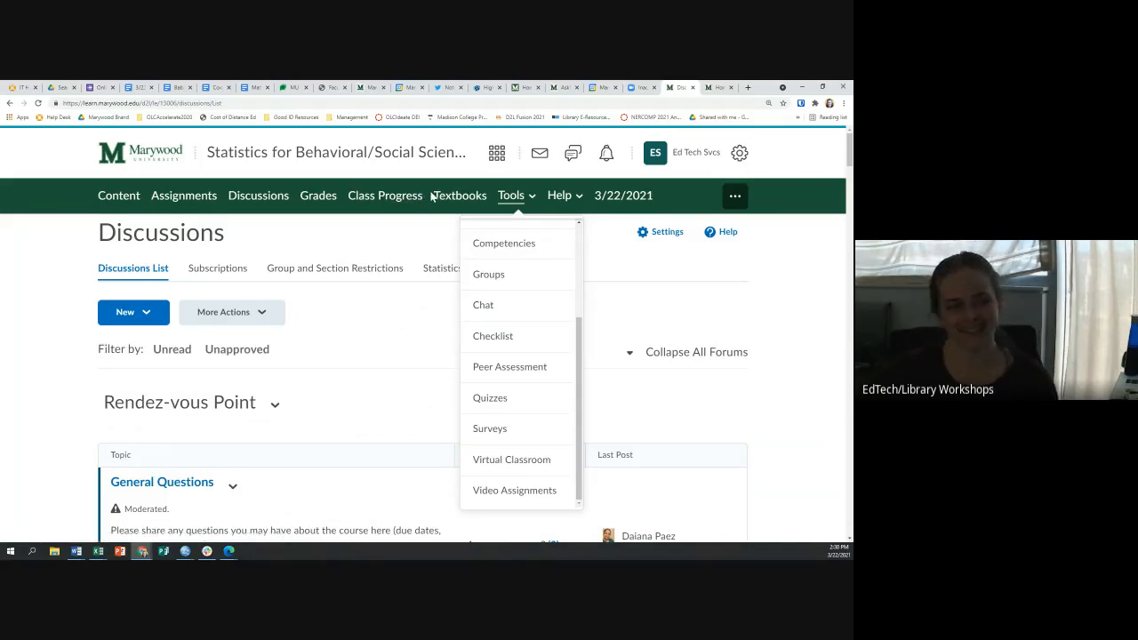
left_click(491, 401)
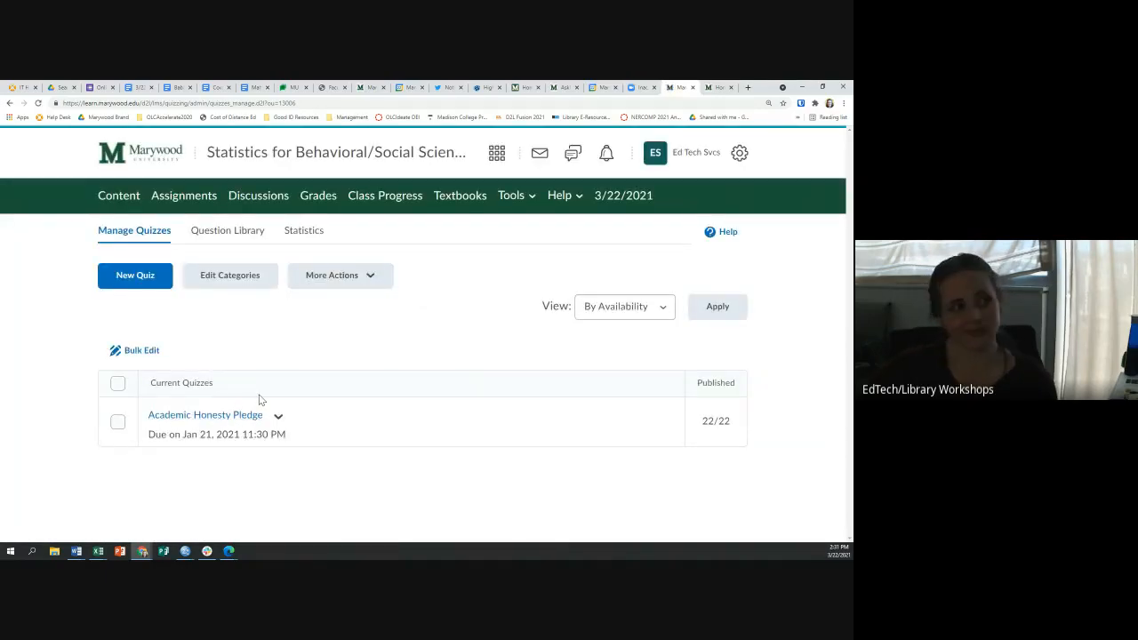
Step: Leave the quizzes list for the Content page showing the Week 7 To Do module
left_click(511, 197)
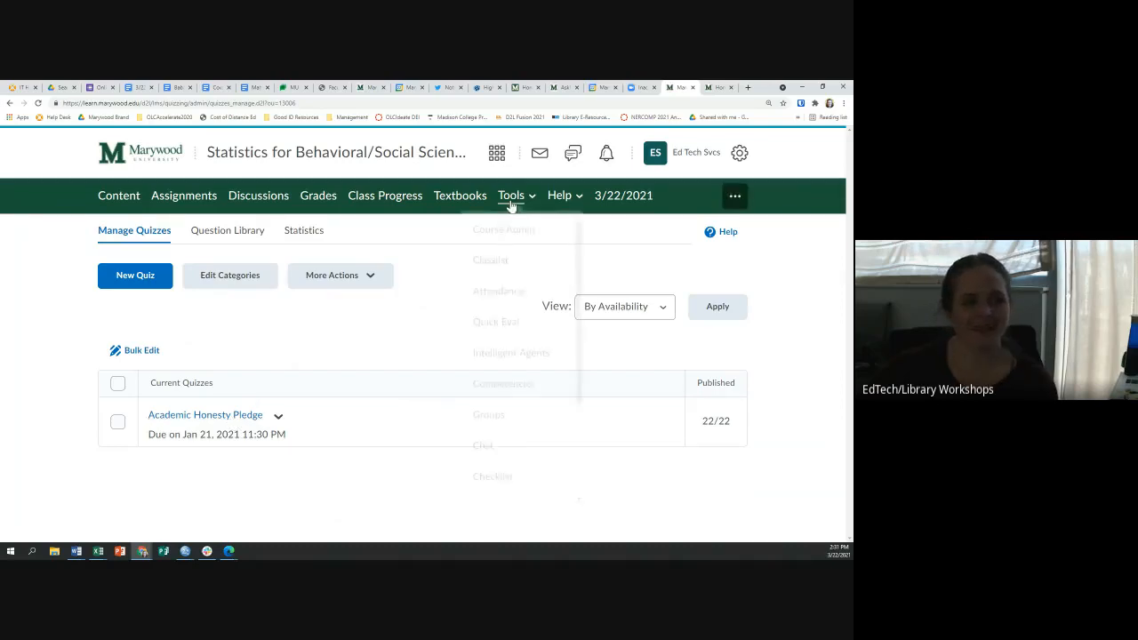
scroll(515, 363, "down", 2)
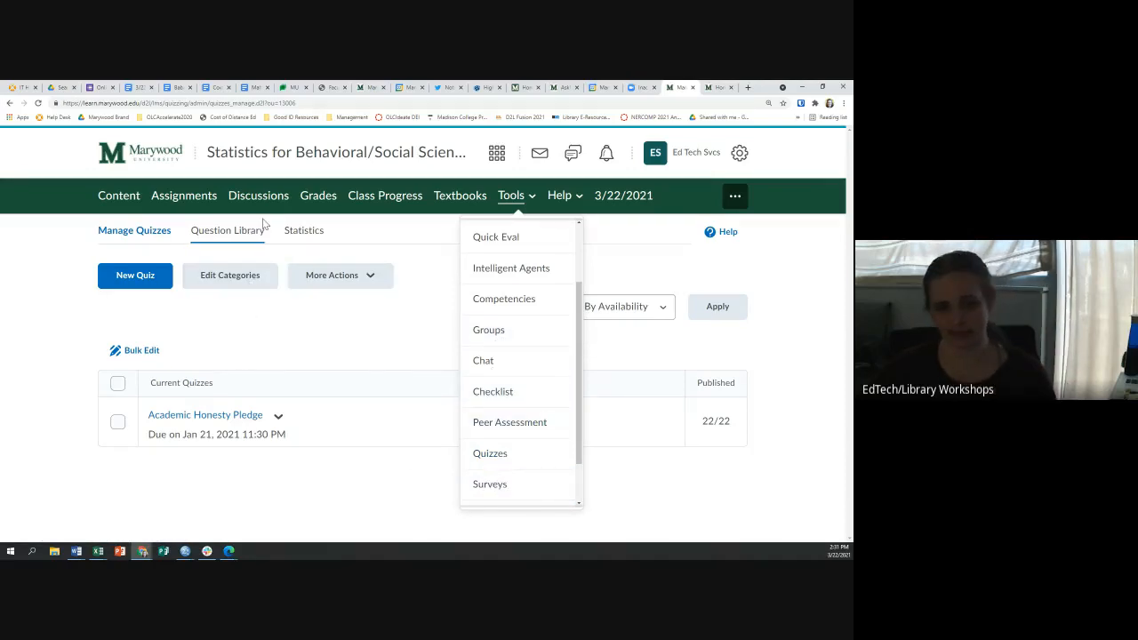
left_click(133, 205)
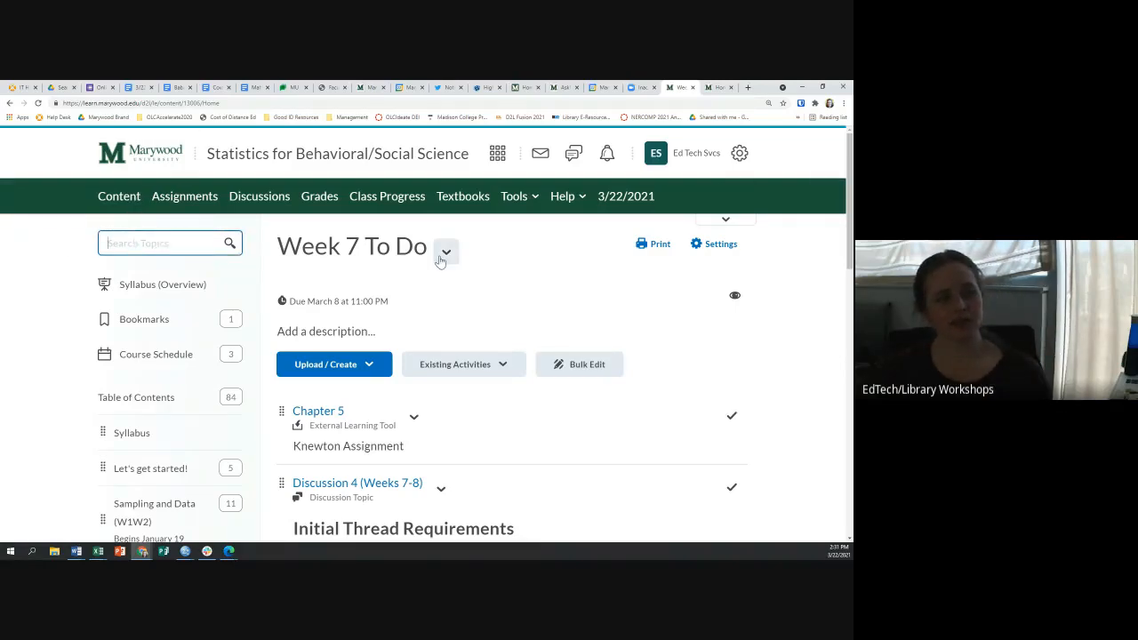
Step: Display the full 84-topic Table of Contents and scroll through every module and back to the top
scroll(343, 247, "down", 1)
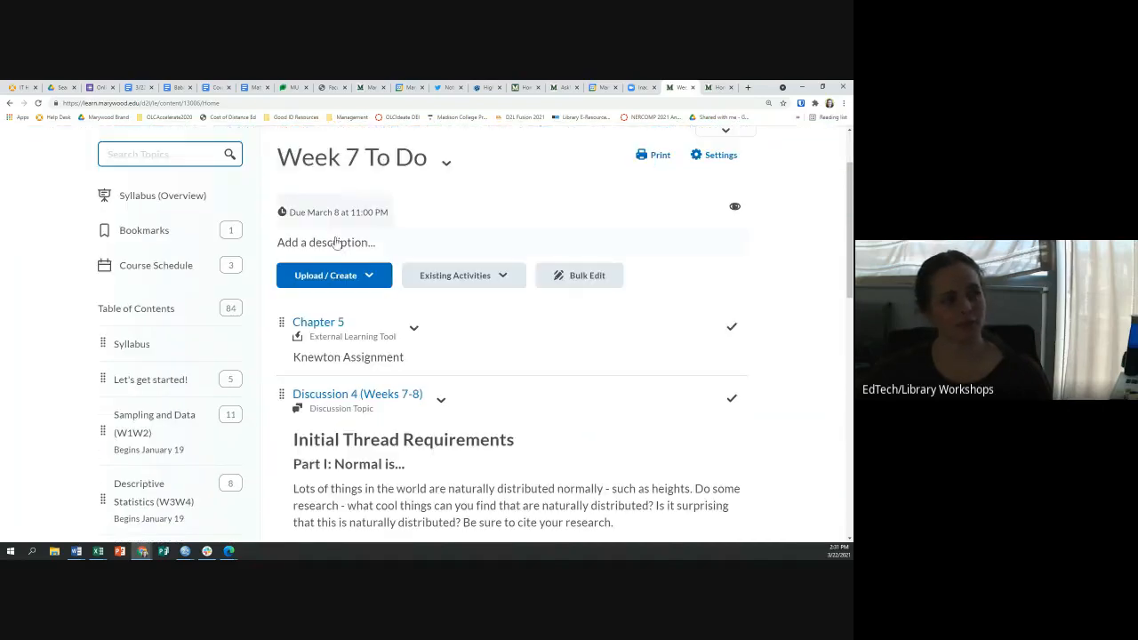
left_click(135, 311)
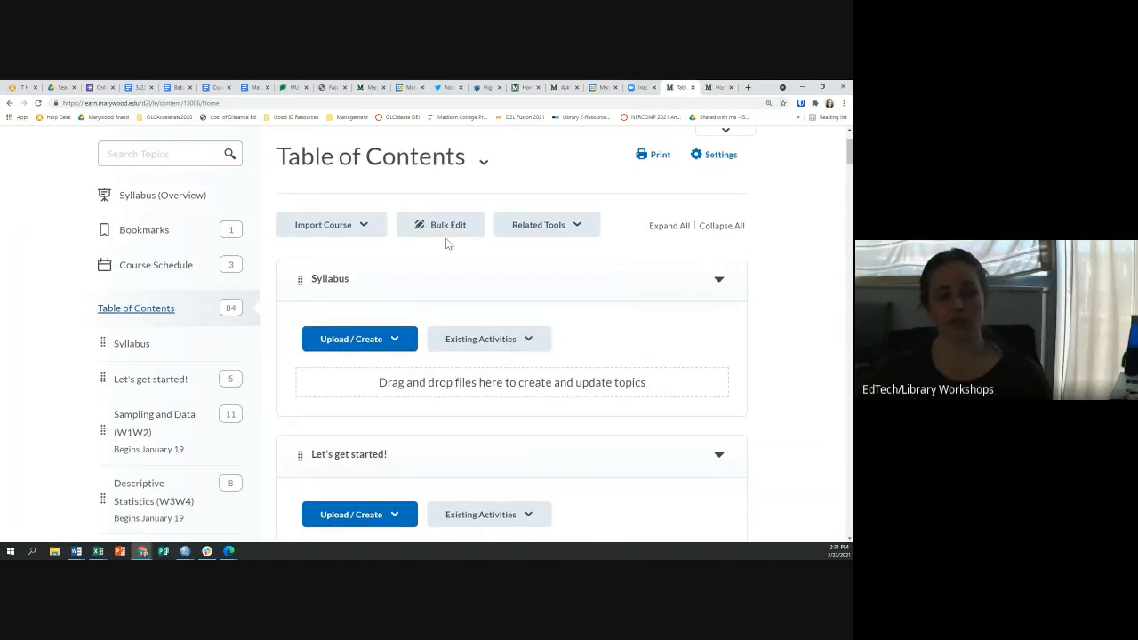
scroll(447, 245, "down", 3)
scroll(446, 244, "down", 8)
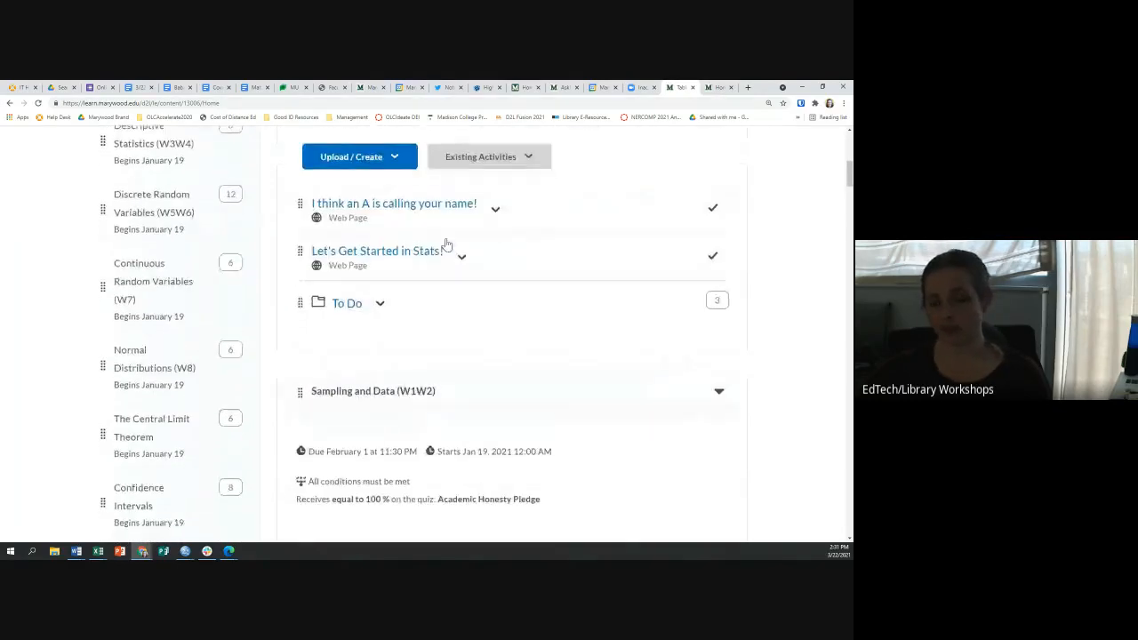
scroll(446, 245, "down", 5)
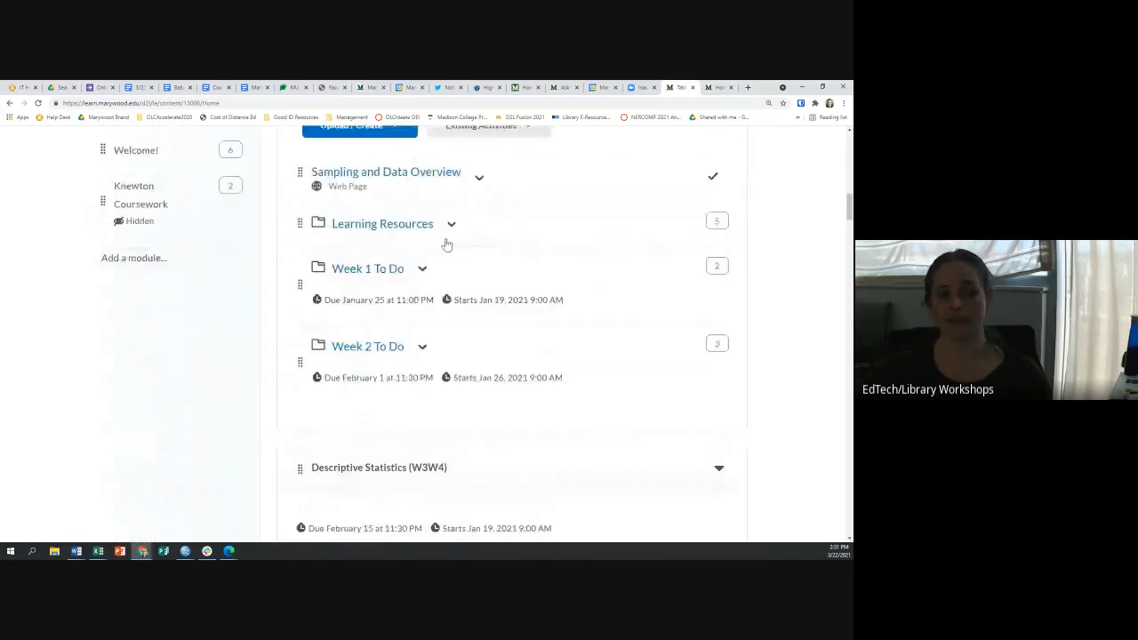
scroll(446, 294, "down", 10)
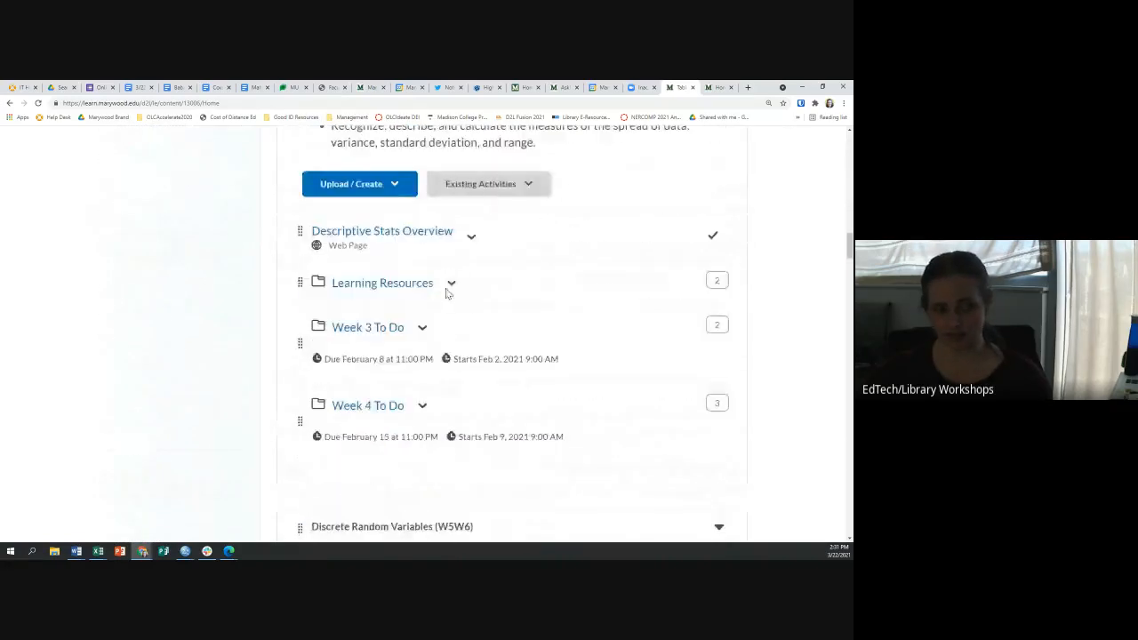
scroll(446, 294, "up", 15)
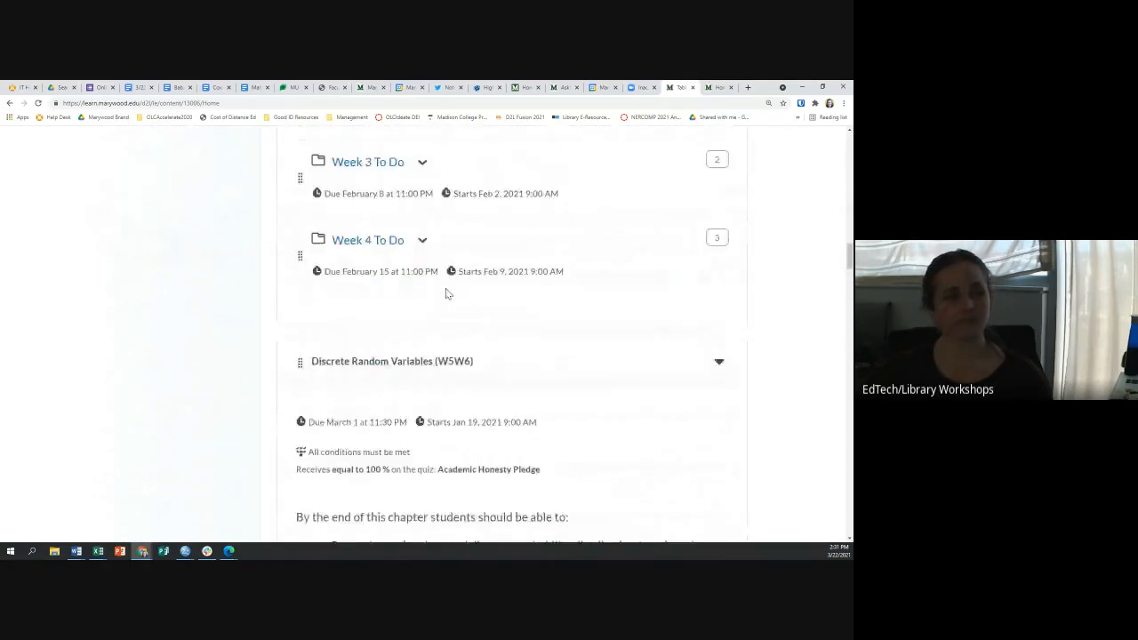
scroll(446, 294, "up", 10)
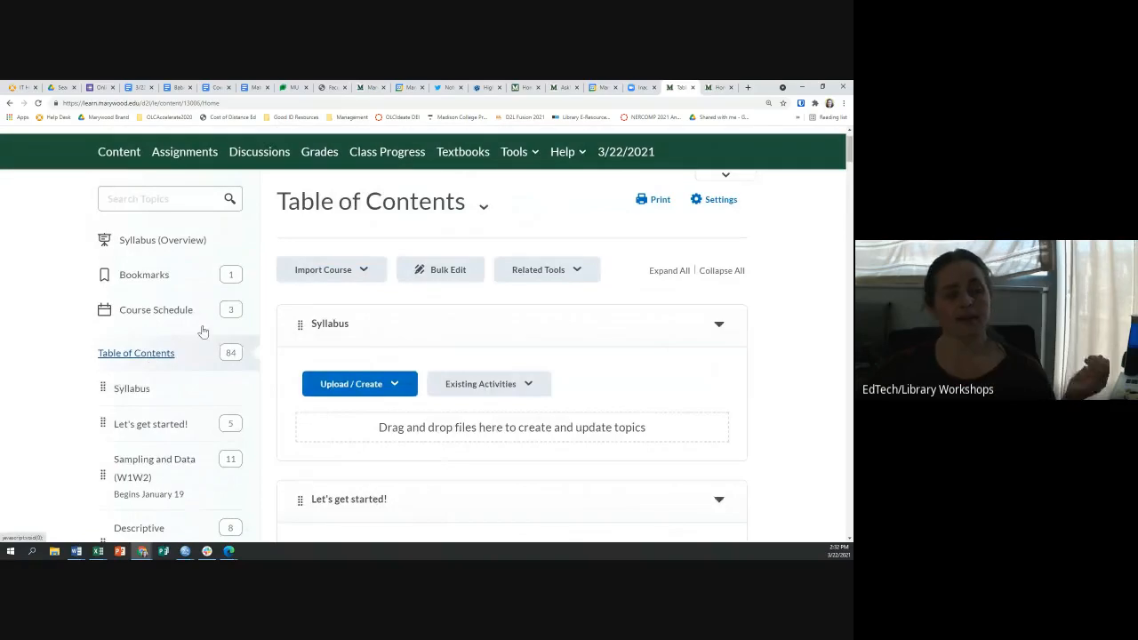
scroll(329, 356, "down", 1)
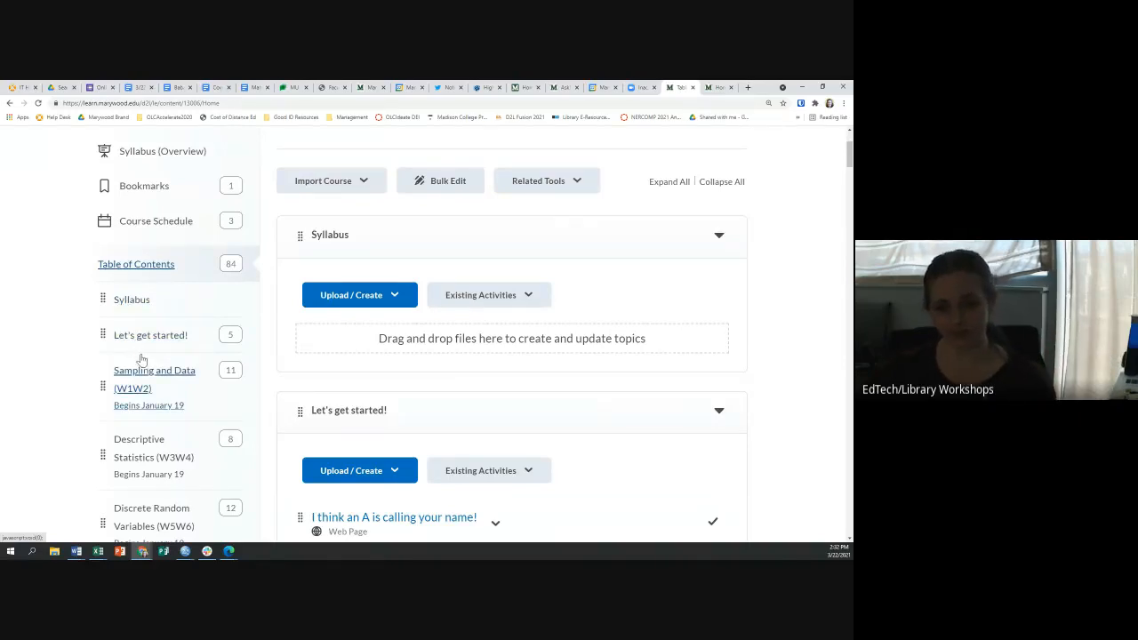
scroll(140, 359, "down", 1)
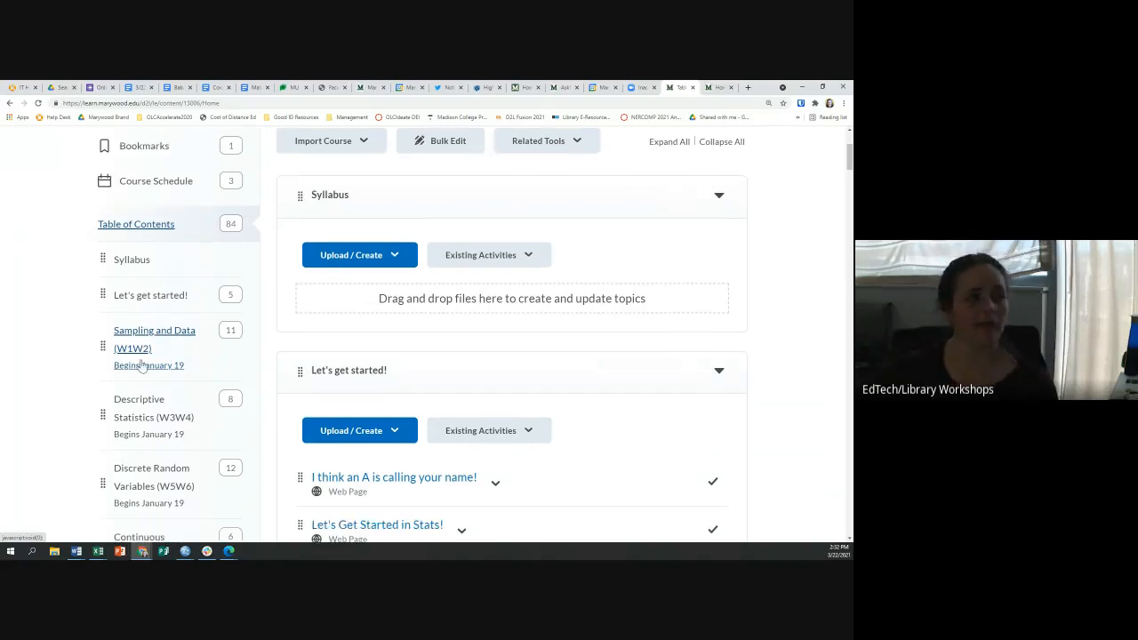
scroll(141, 365, "down", 3)
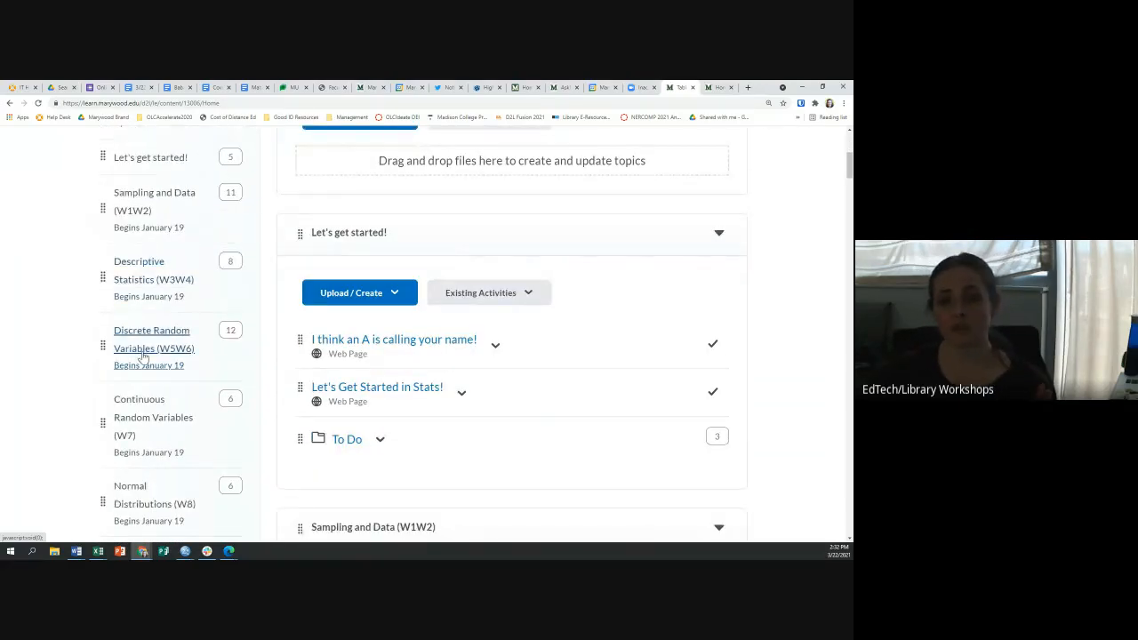
scroll(142, 356, "down", 1)
scroll(137, 371, "down", 5)
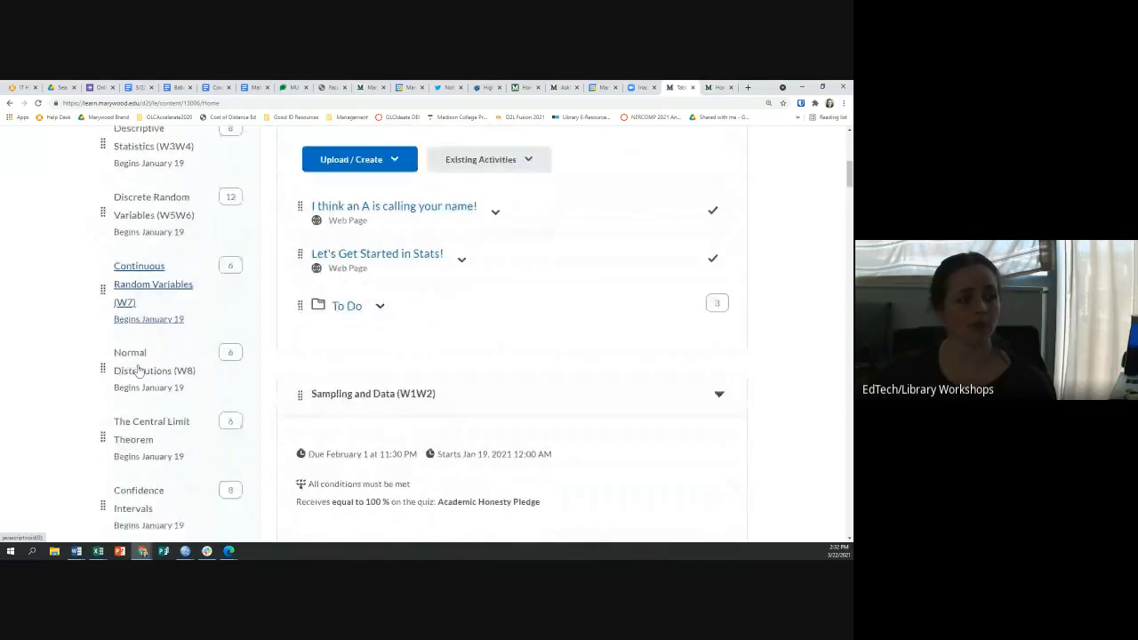
scroll(146, 391, "down", 3)
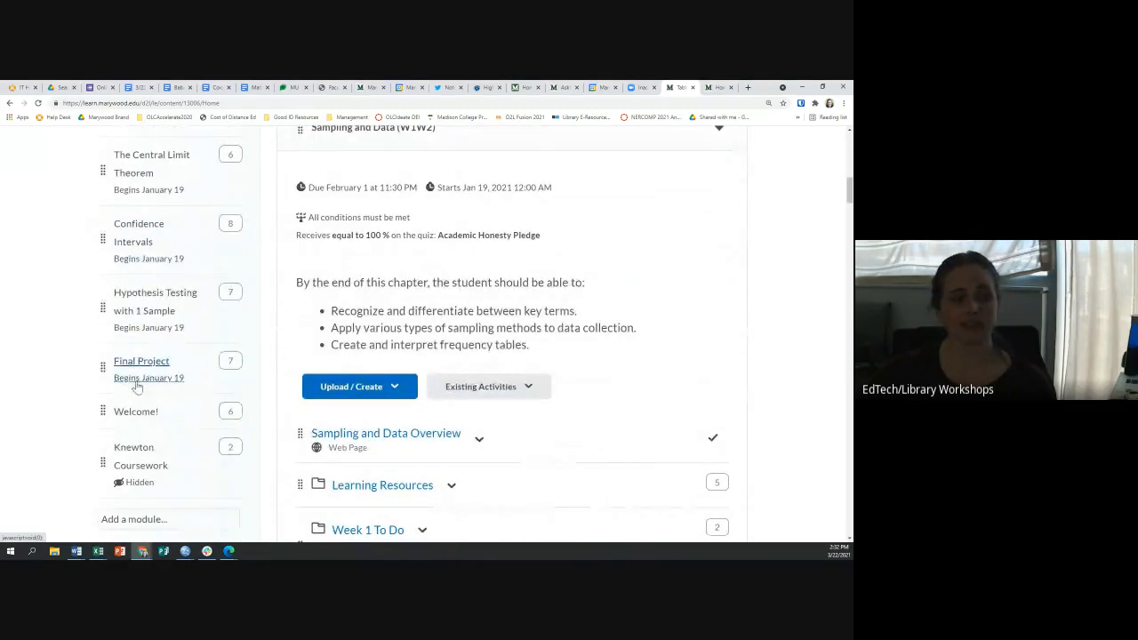
scroll(182, 384, "up", 8)
scroll(189, 373, "up", 2)
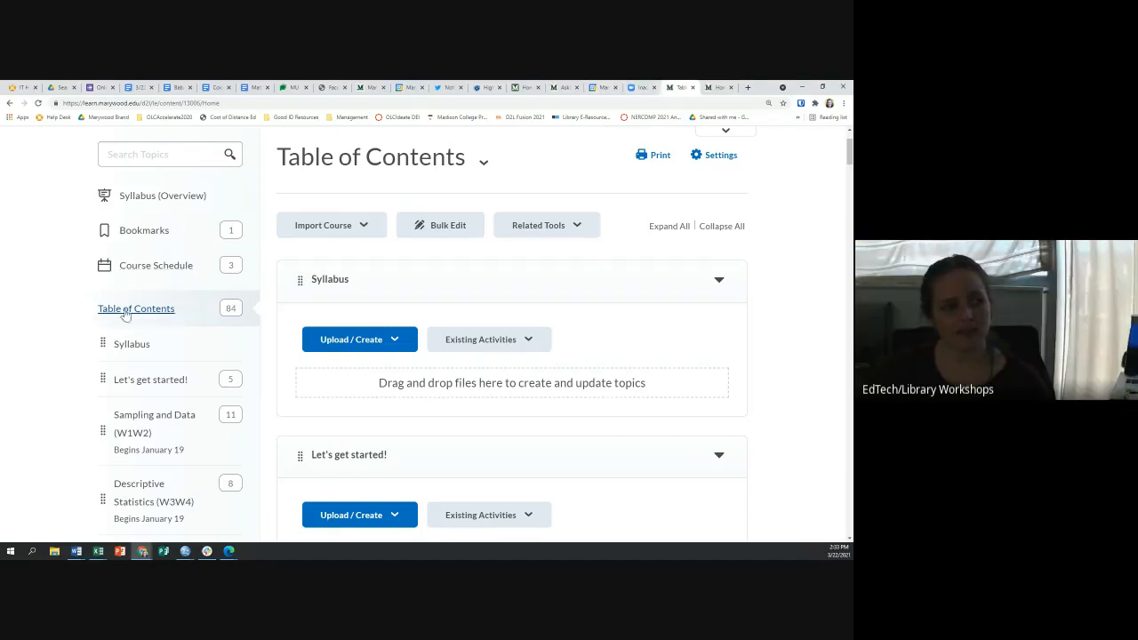
scroll(115, 317, "down", 10)
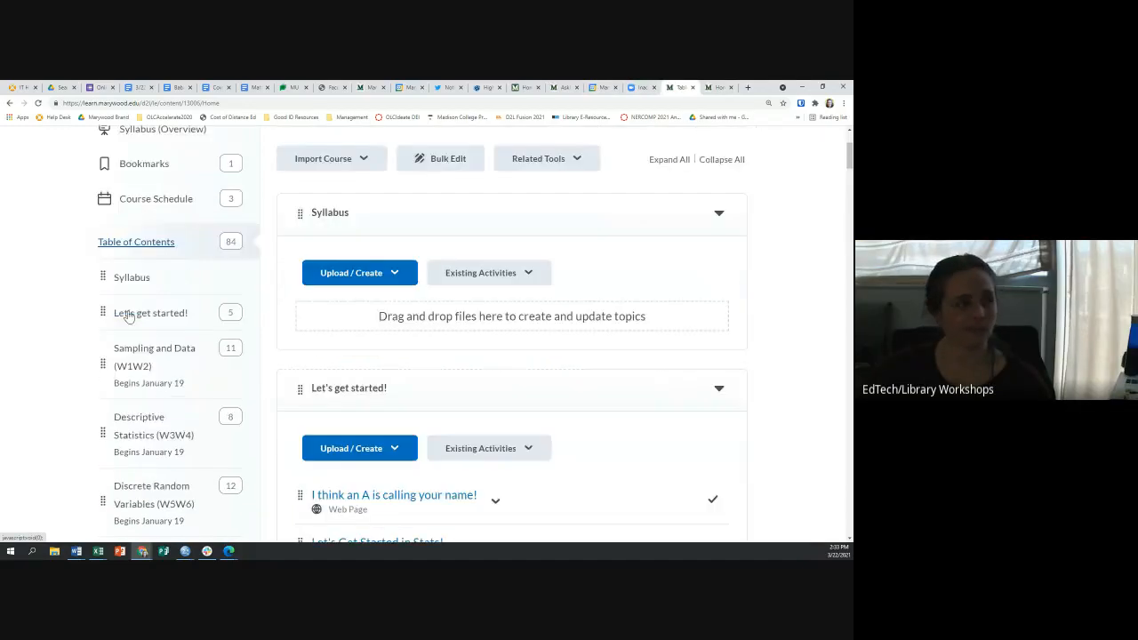
scroll(129, 318, "down", 2)
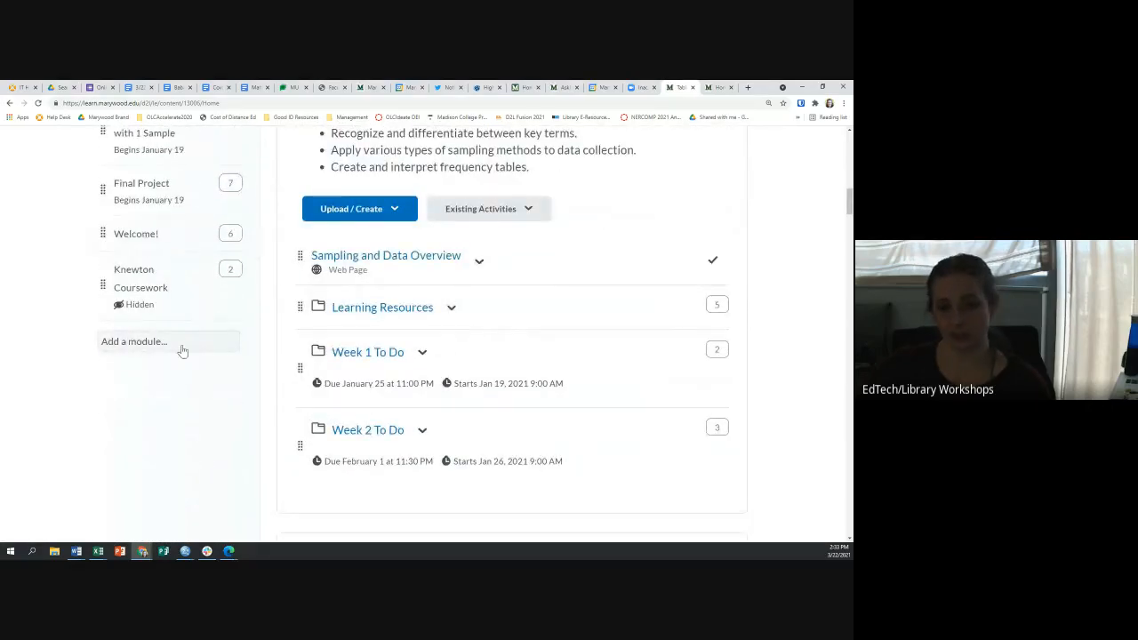
Step: Create a module in the Table of Contents and complete its name as 'Sample Module: Week 1'
left_click(153, 344)
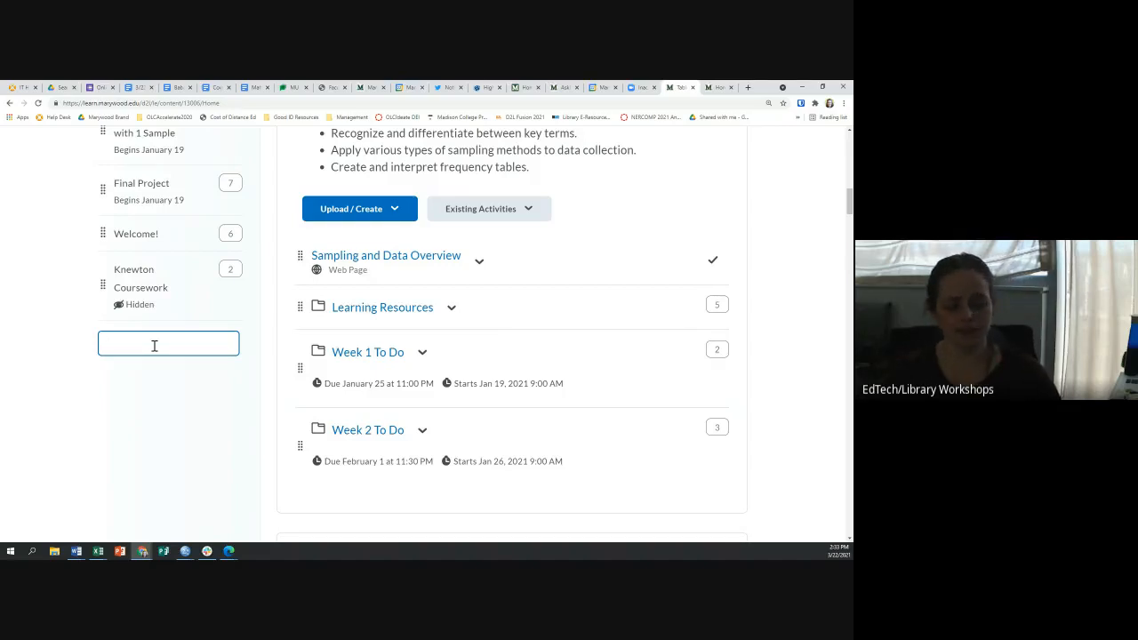
type("Sample Module")
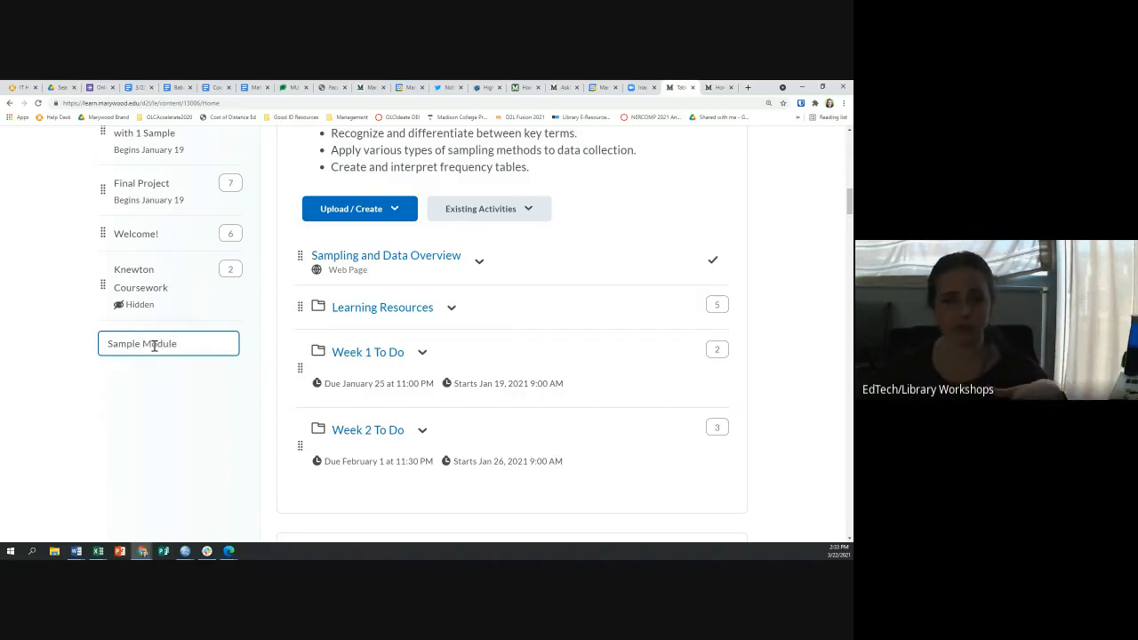
double_click(110, 343)
left_click(147, 344)
triple_click(147, 344)
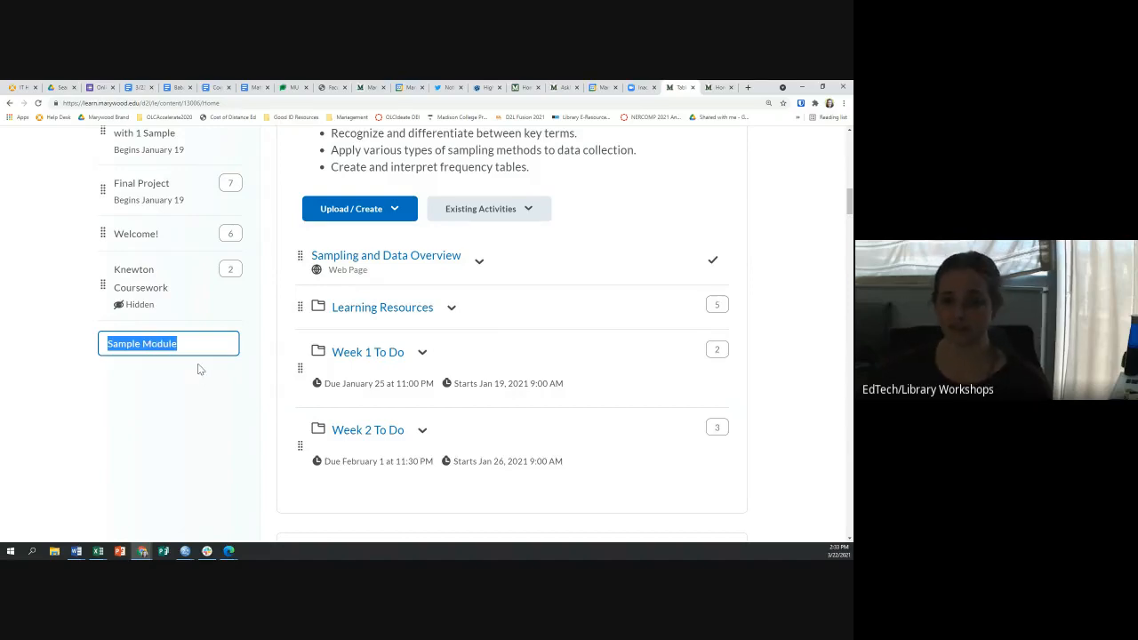
scroll(199, 370, "up", 5)
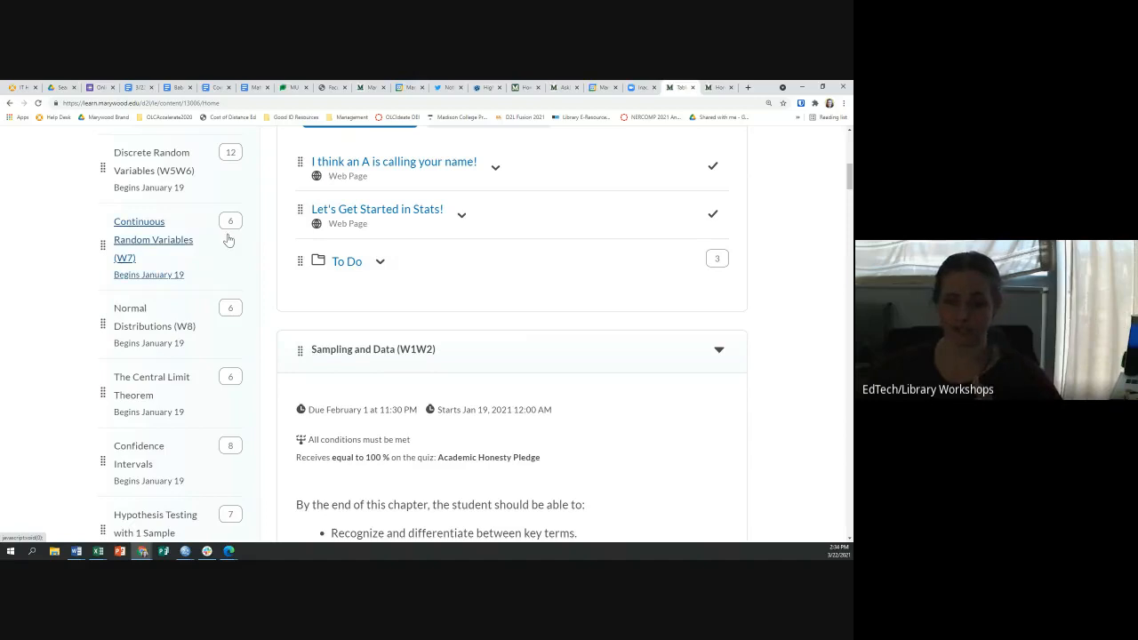
scroll(219, 324, "down", 3)
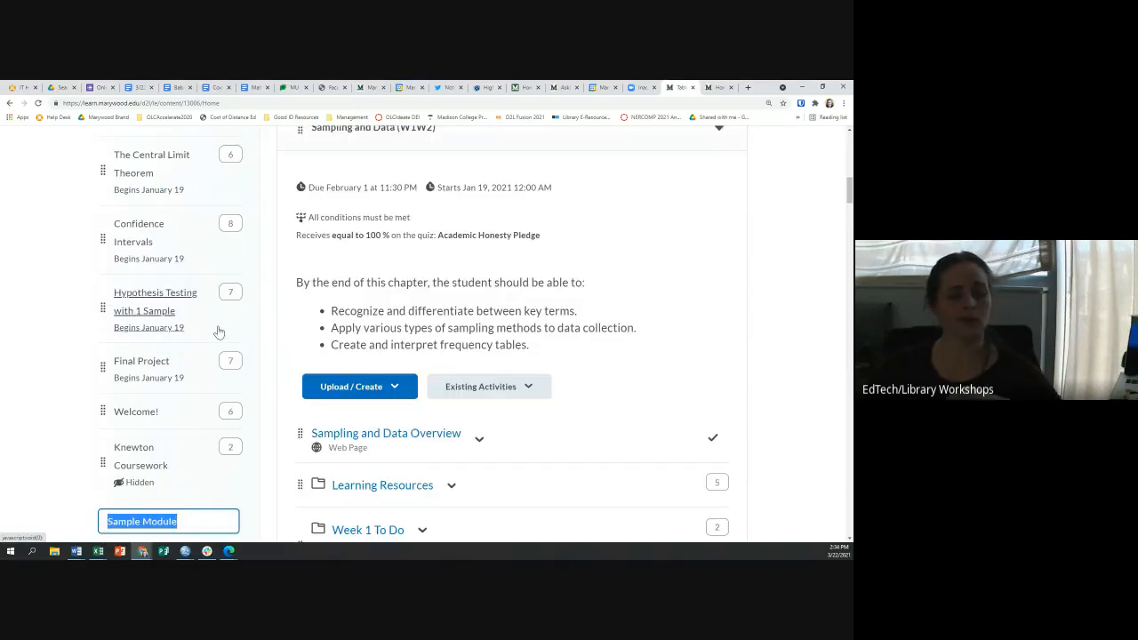
left_click(180, 477)
left_click_drag(186, 477, 92, 477)
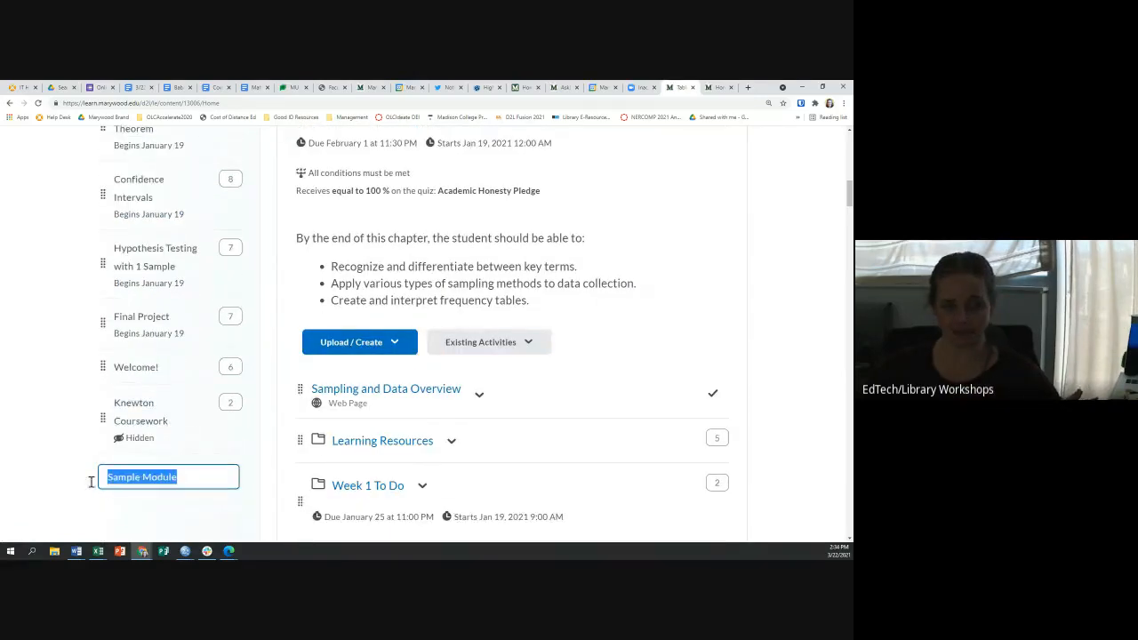
key("Right")
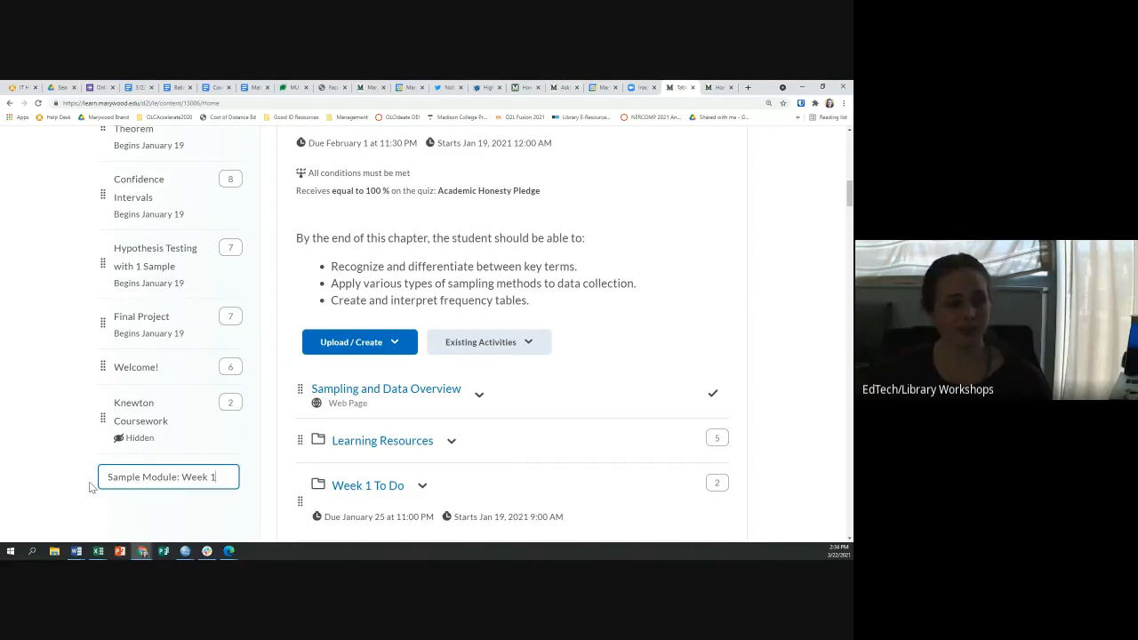
type(": Week 1")
key("Return")
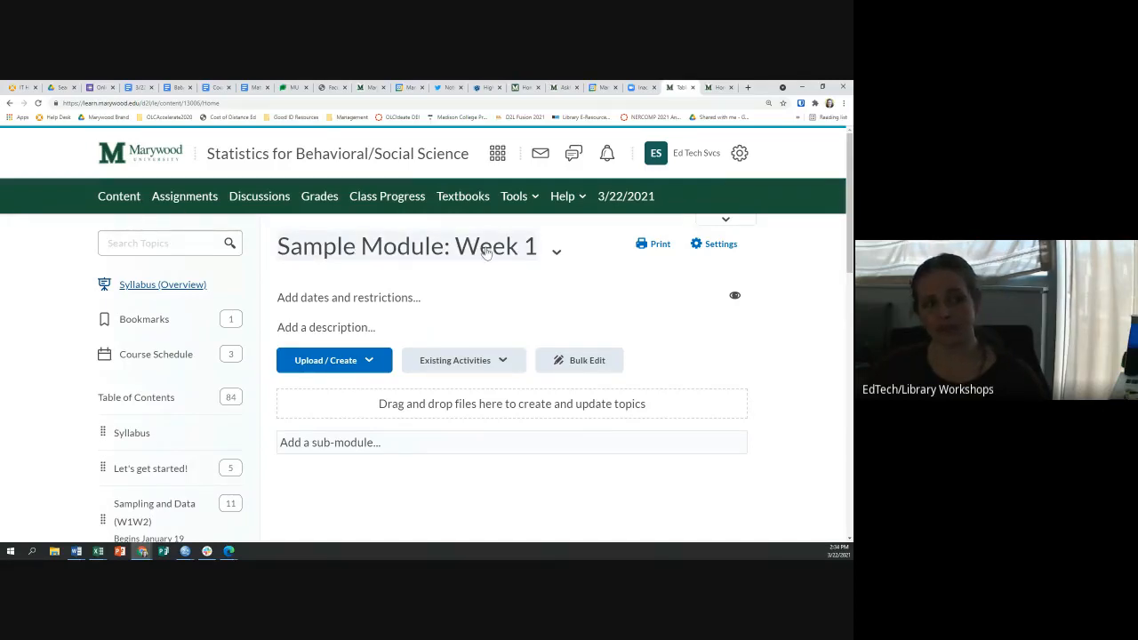
scroll(155, 376, "down", 1)
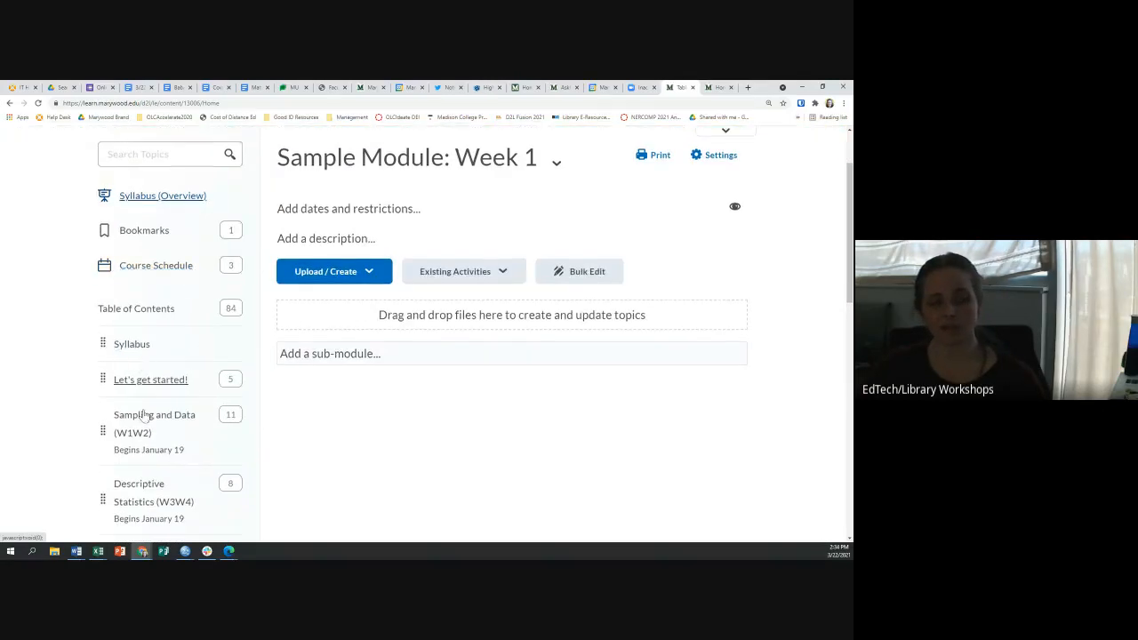
scroll(505, 355, "up", 1)
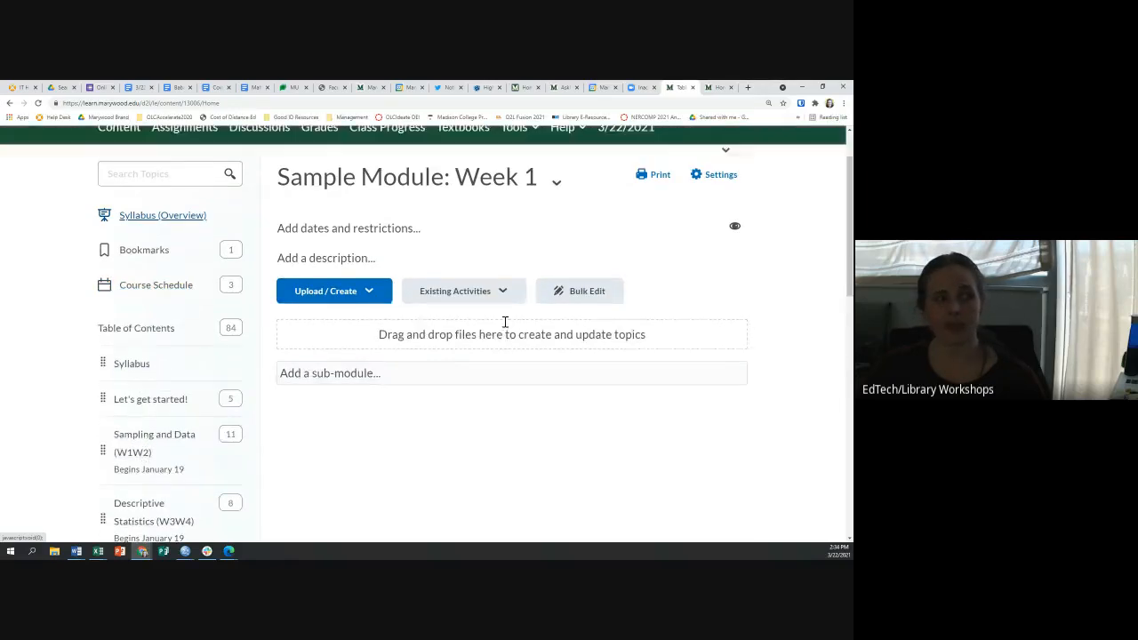
right_click(290, 160)
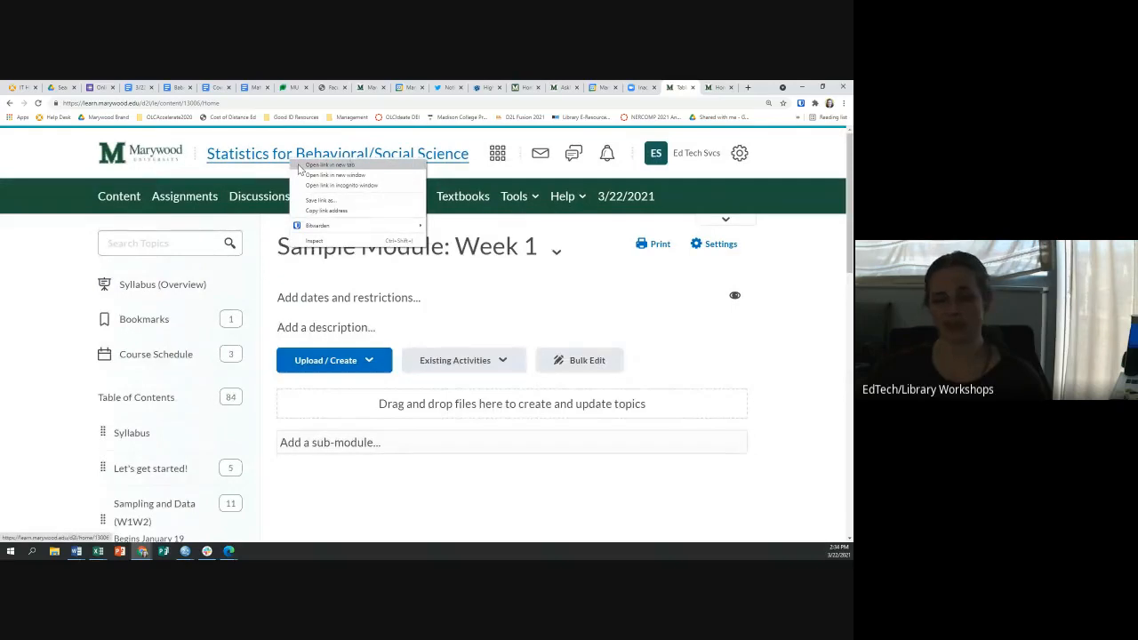
left_click(302, 165)
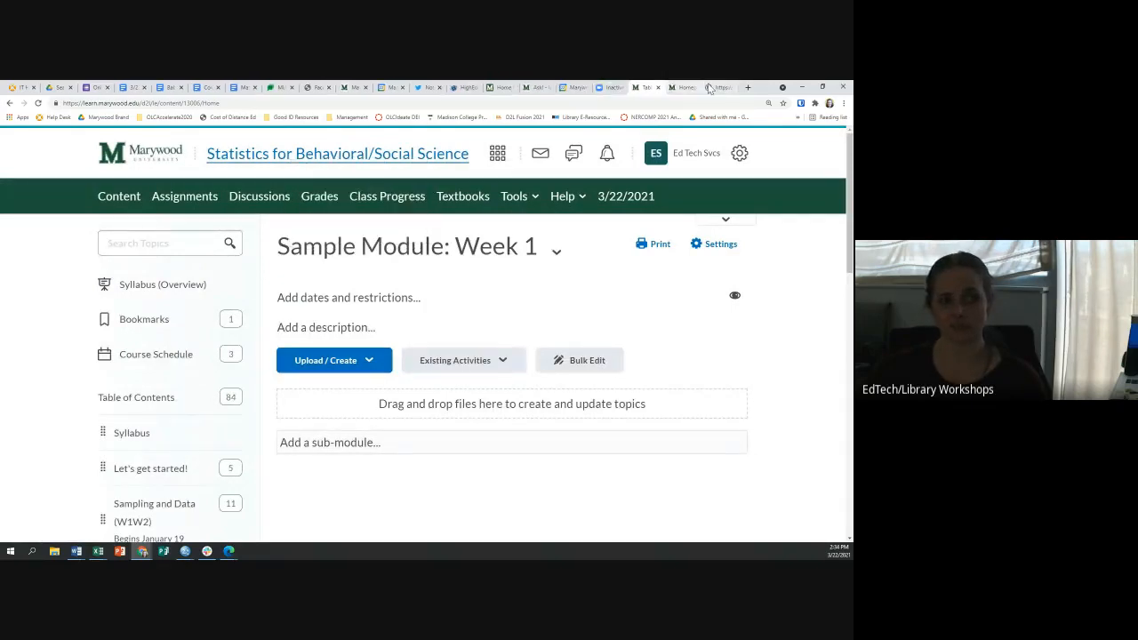
left_click(711, 88)
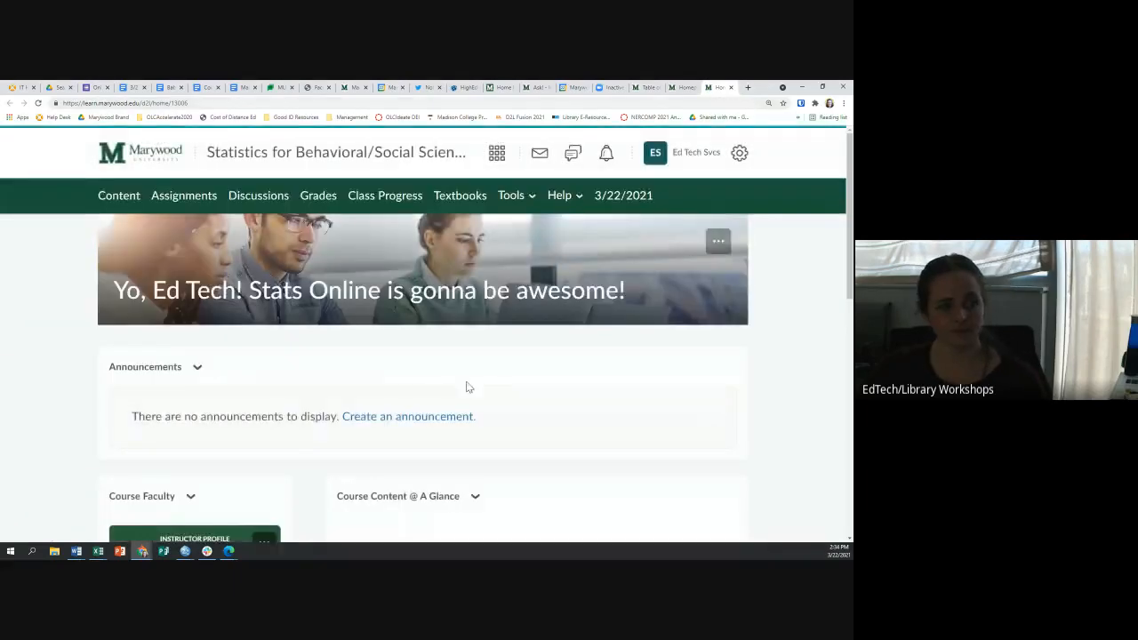
scroll(467, 387, "down", 5)
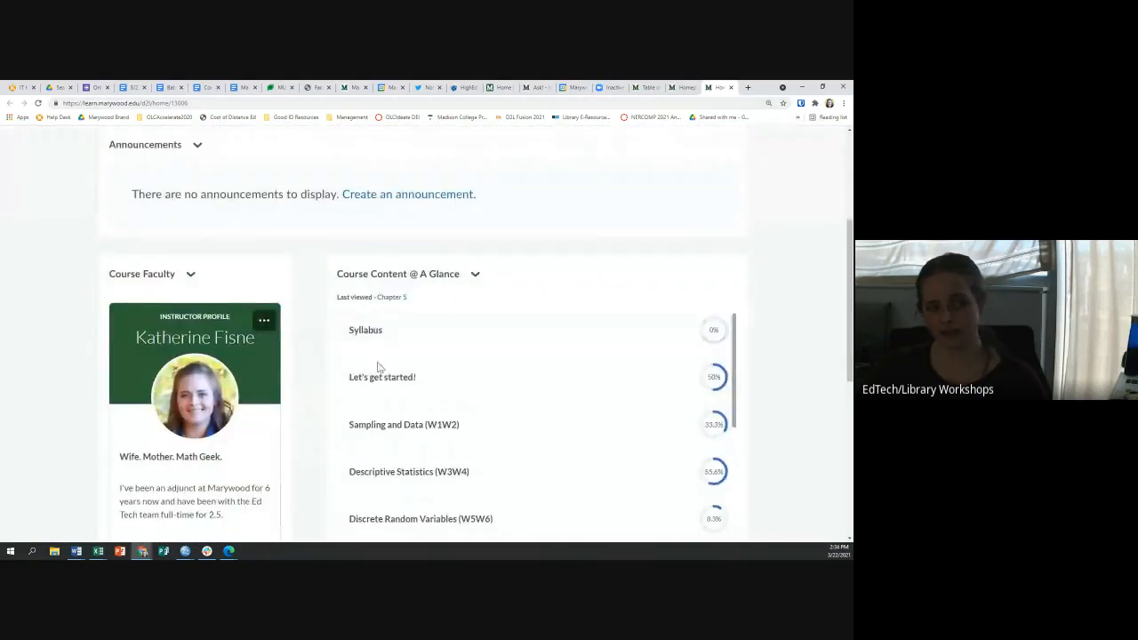
scroll(385, 388, "down", 4)
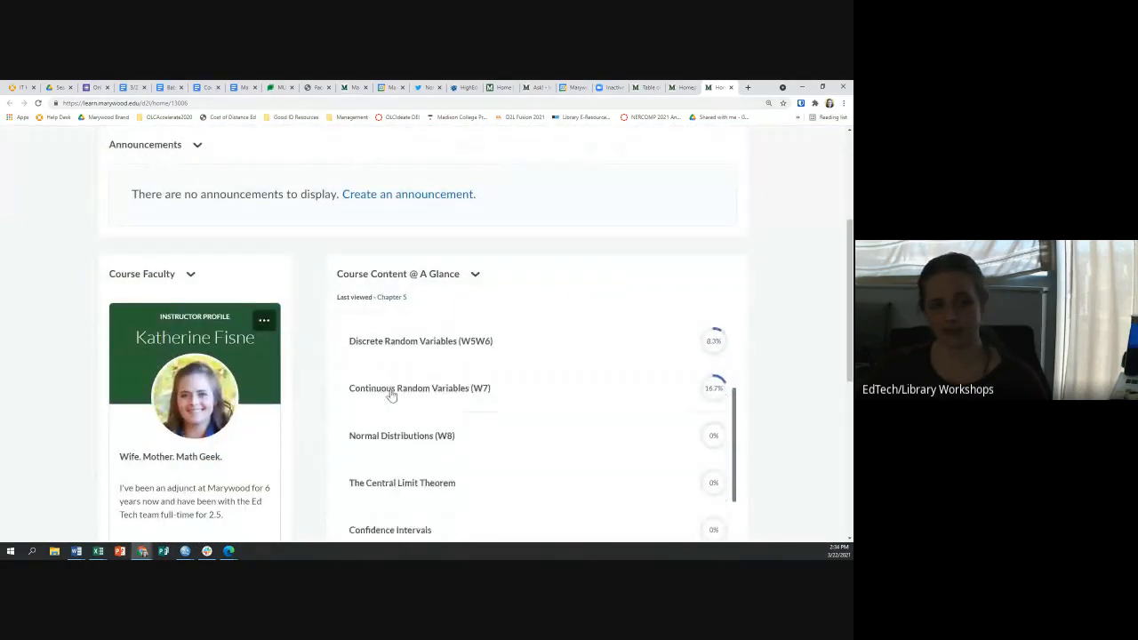
scroll(391, 395, "down", 4)
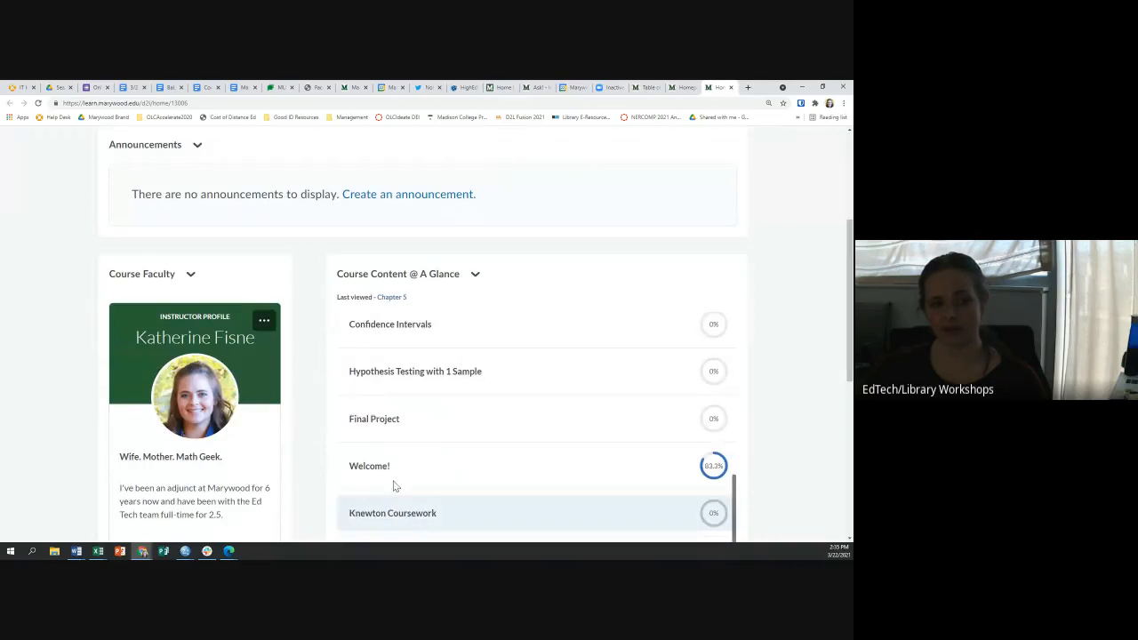
scroll(394, 458, "down", 3)
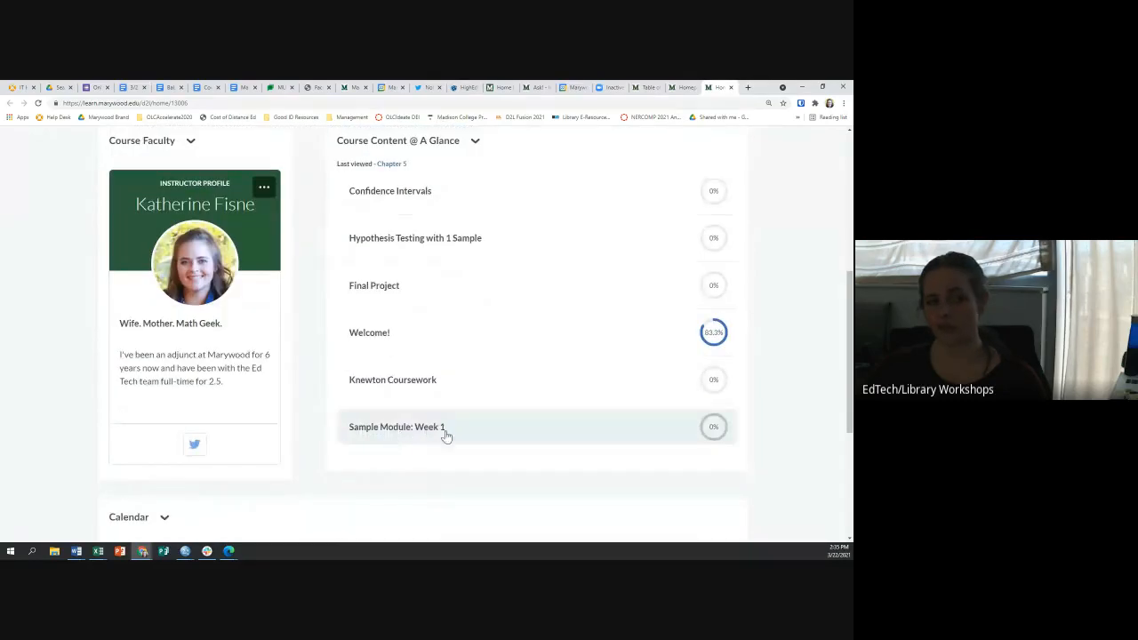
left_click(398, 429)
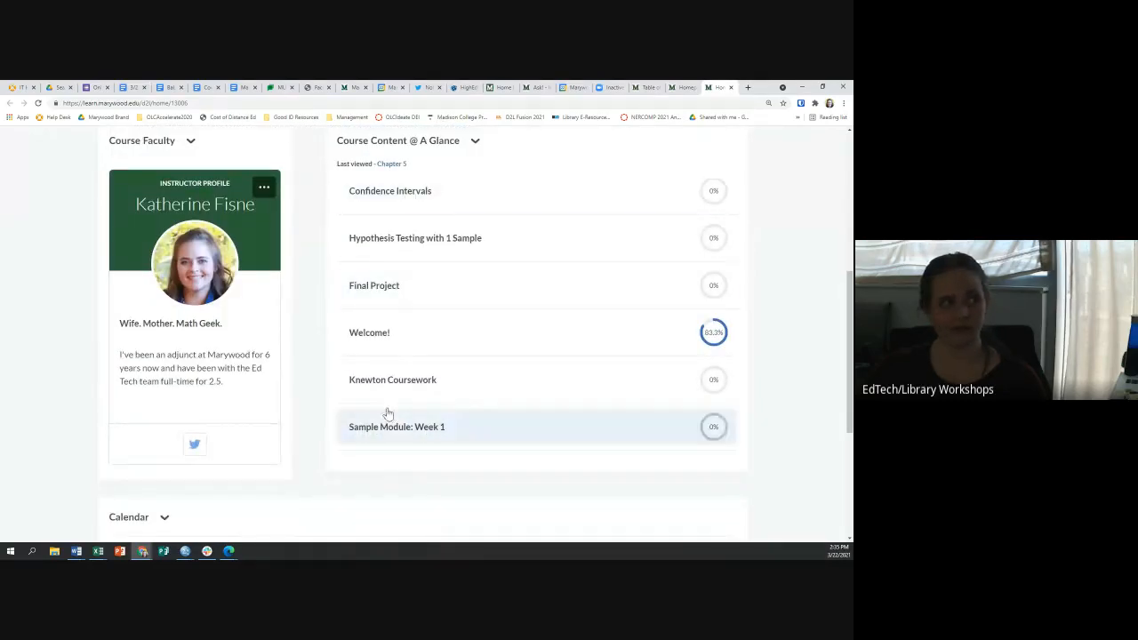
left_click(677, 89)
left_click(643, 87)
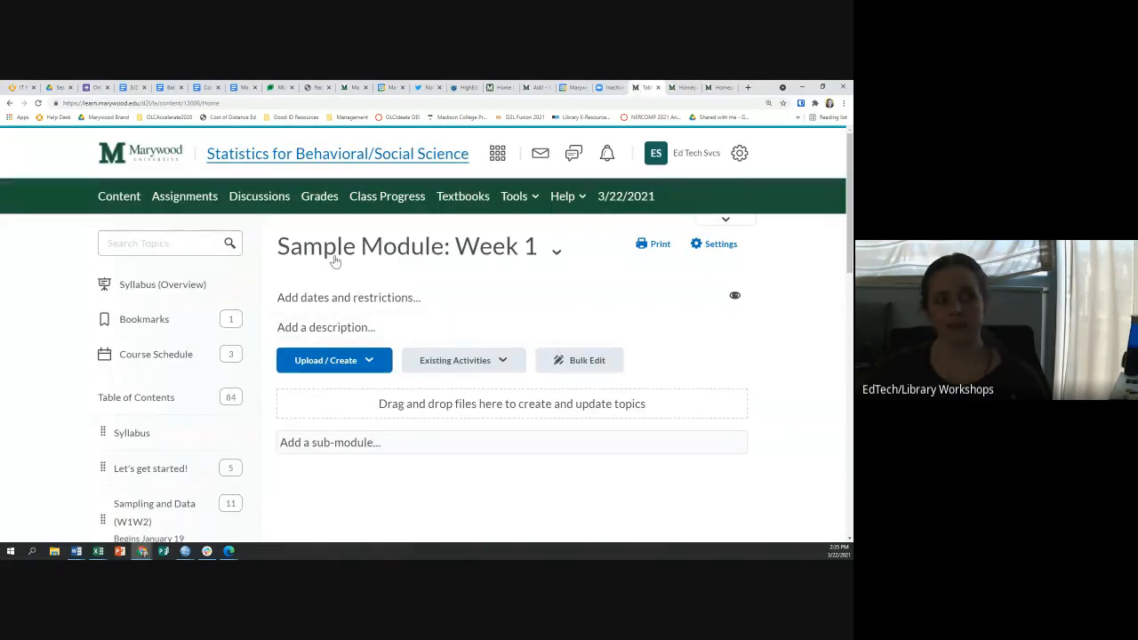
left_click(293, 302)
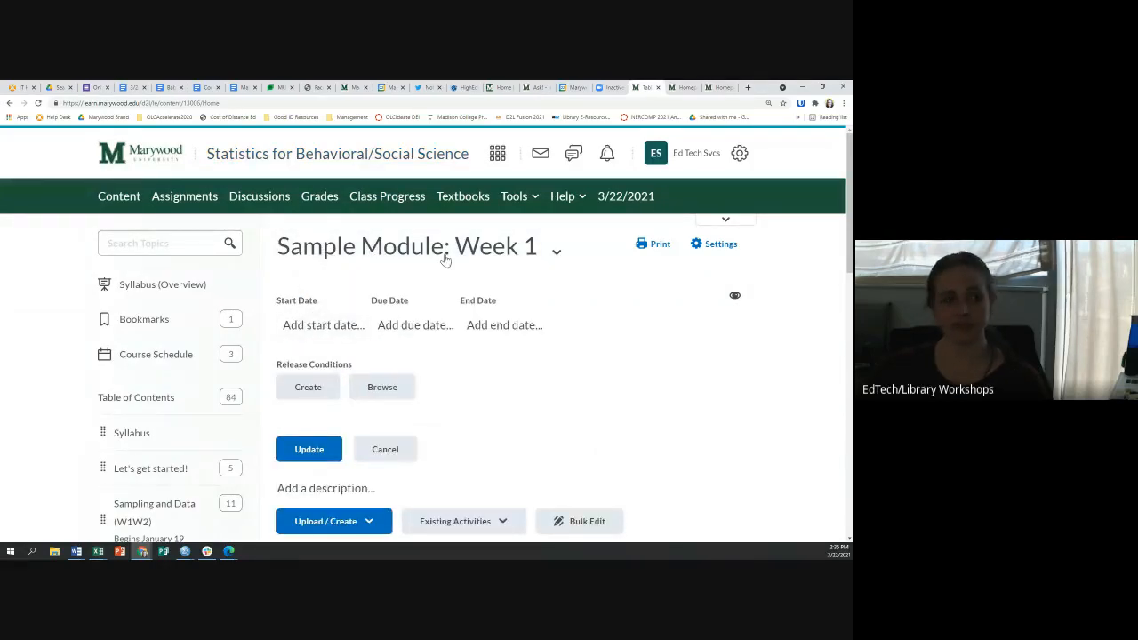
left_click(377, 451)
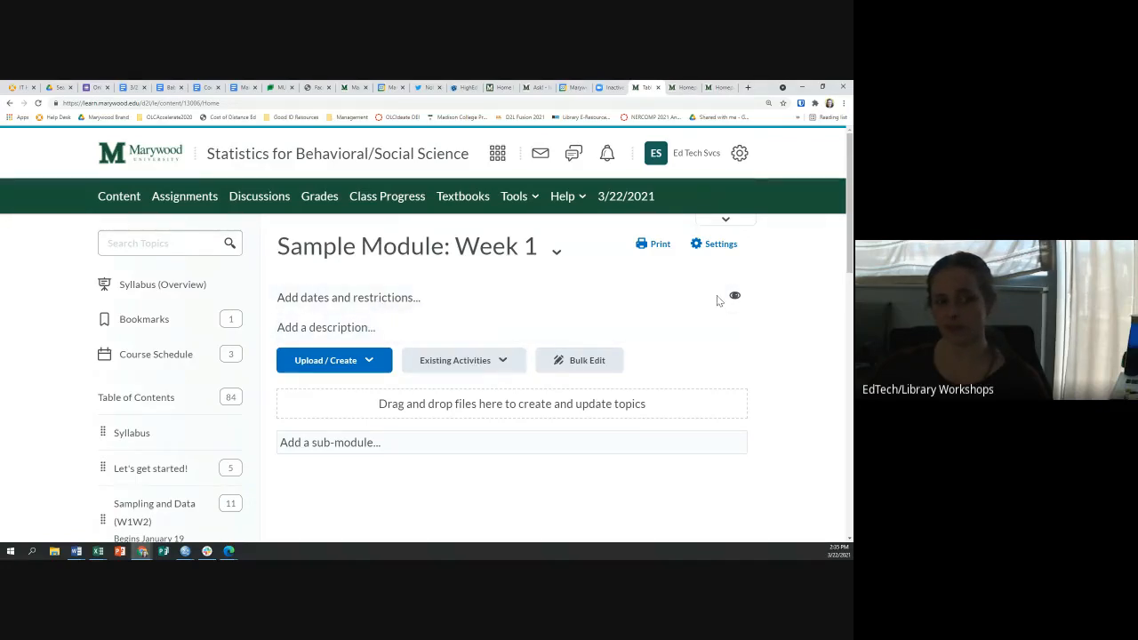
Step: Flip the Visibility toggle of Sample Module: Week 1 off and on several times to hide it from students
mouse_move(730, 298)
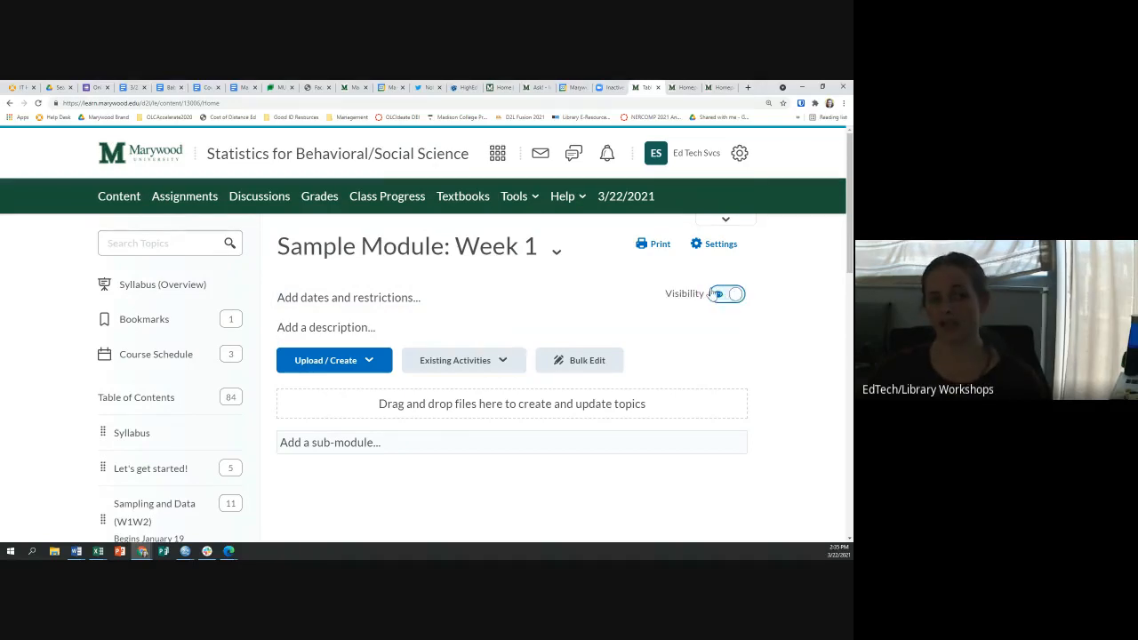
left_click(734, 301)
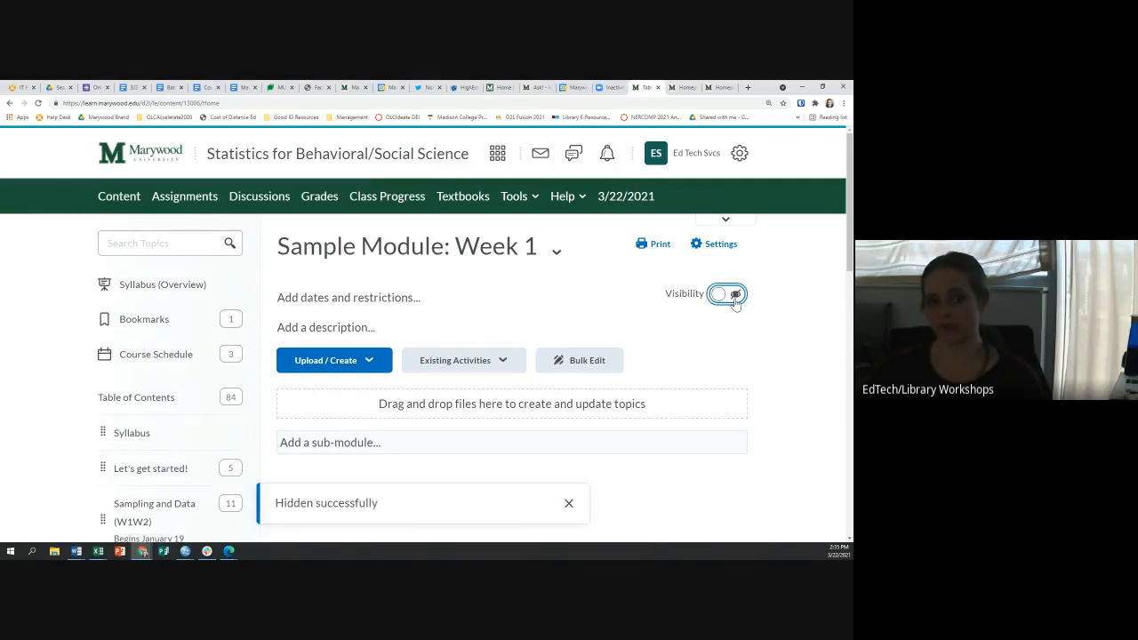
left_click(729, 294)
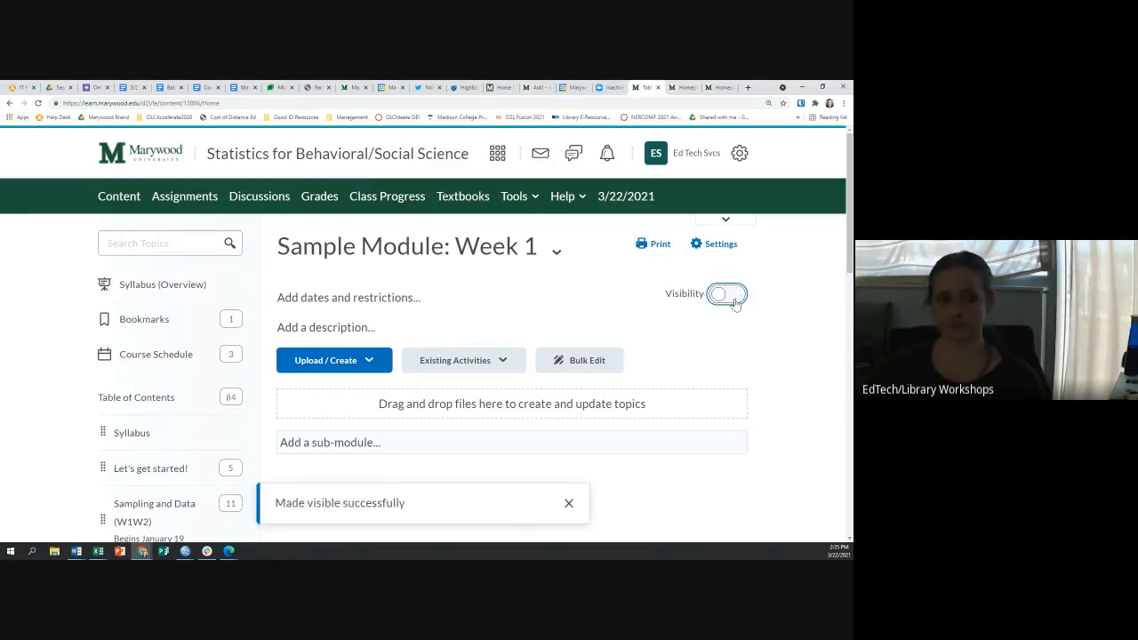
left_click(735, 303)
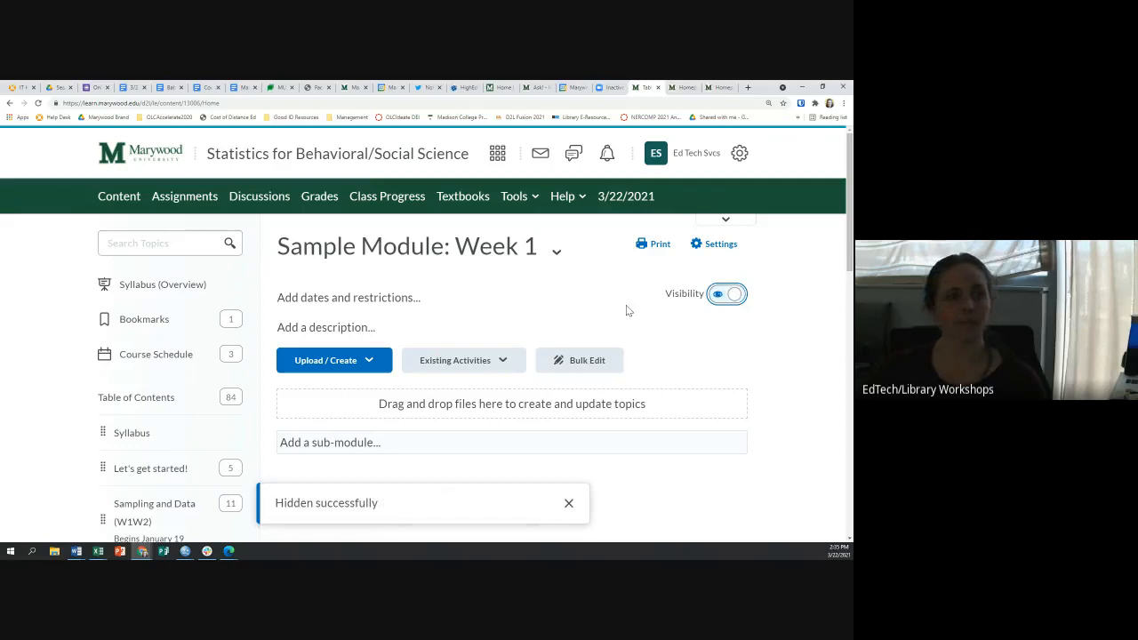
left_click(726, 295)
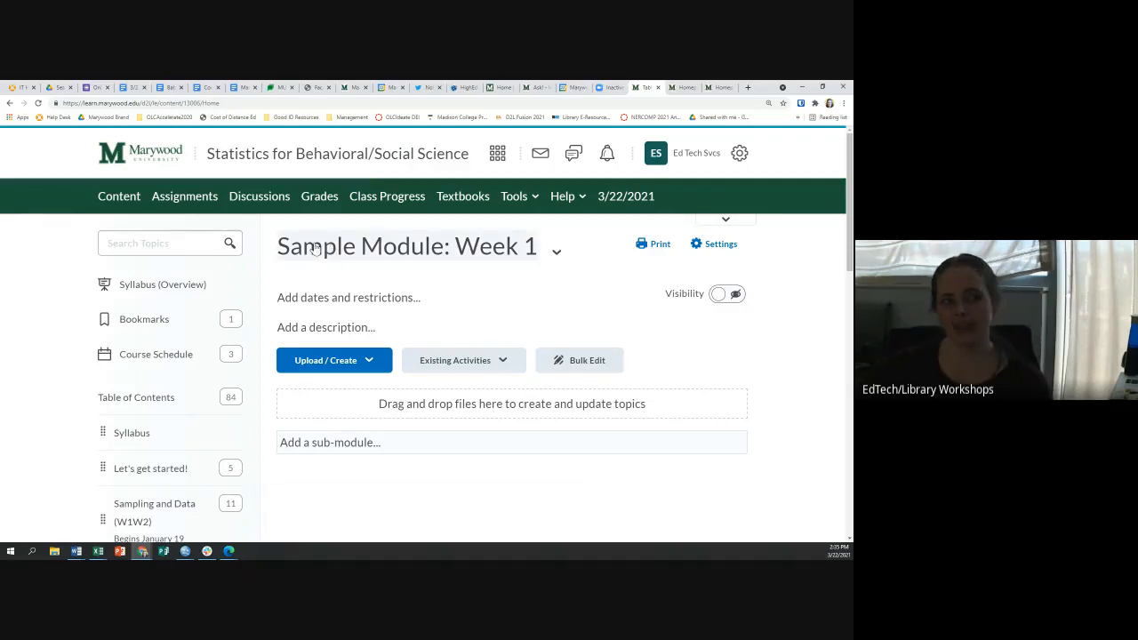
left_click(388, 252)
left_click(360, 249)
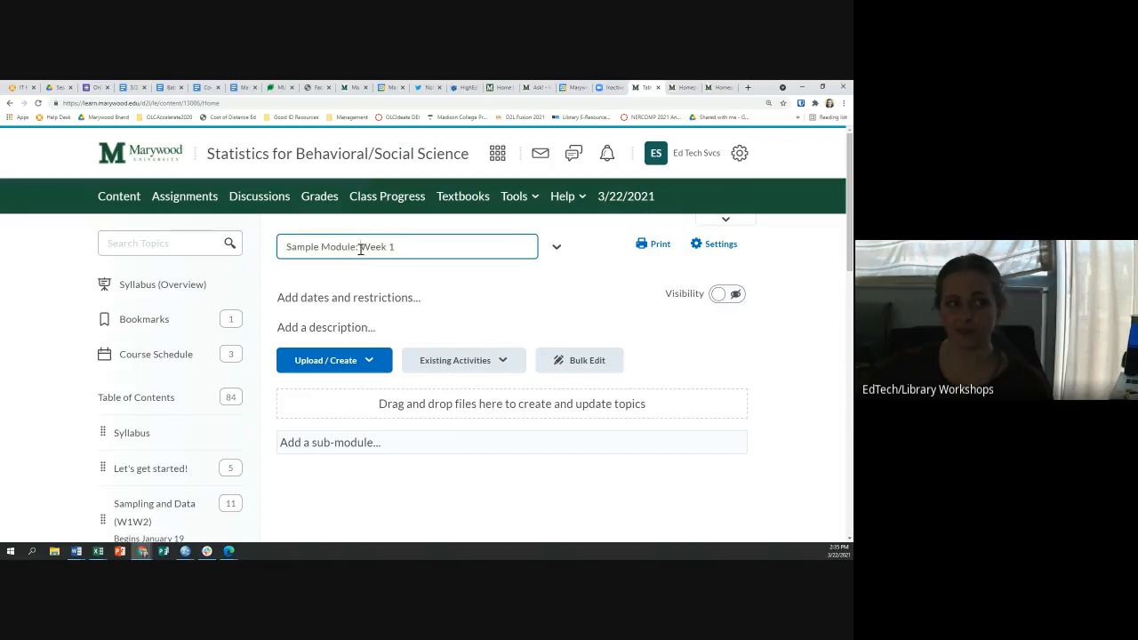
left_click_drag(360, 249, 264, 244)
key("BackSpace")
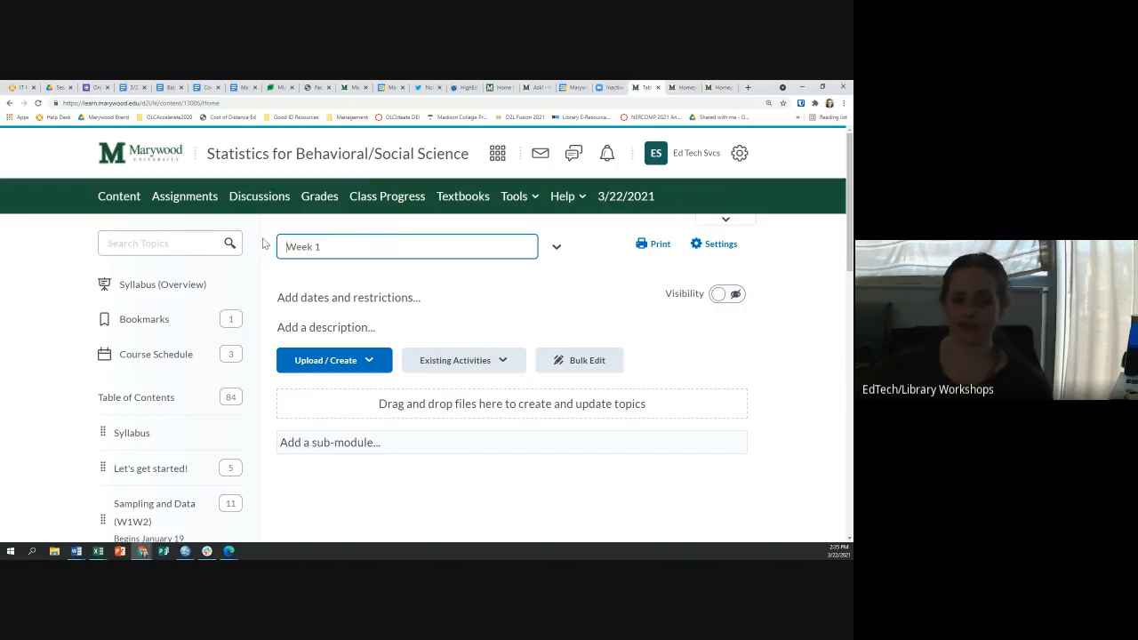
key("Return")
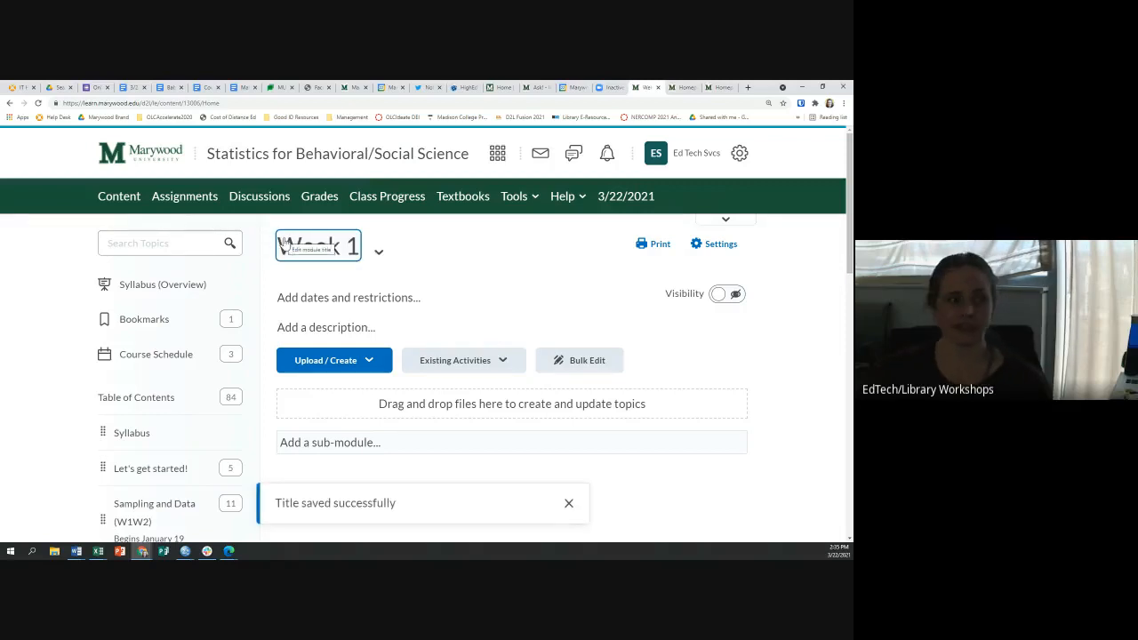
left_click(378, 256)
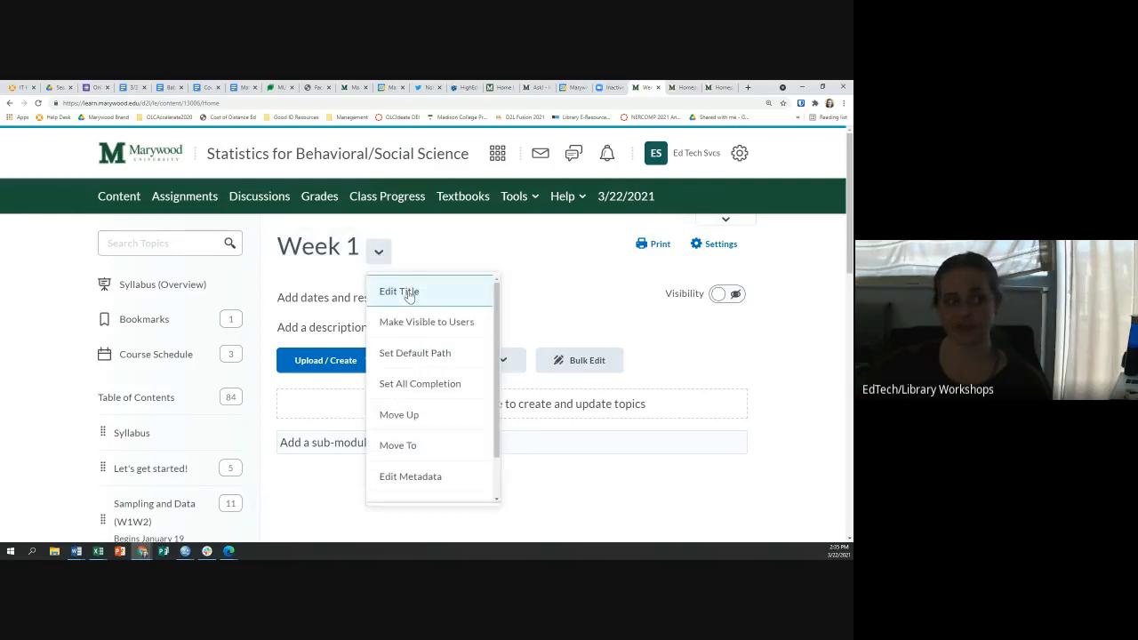
scroll(397, 298, "down", 1)
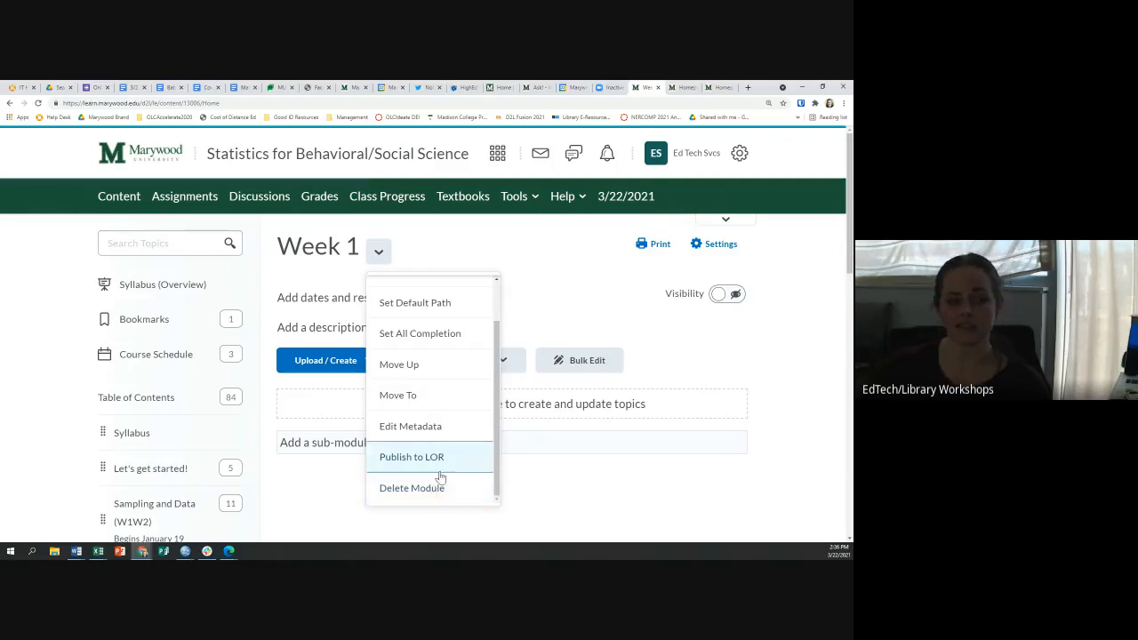
left_click(335, 285)
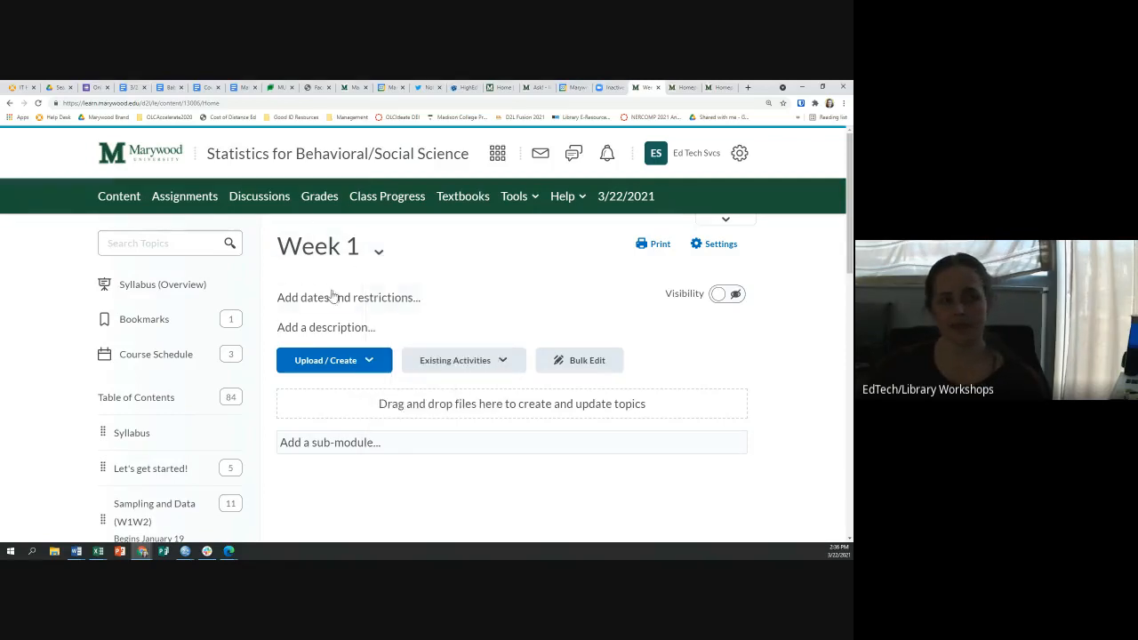
Step: Make Week 1 visible and give it a start date of August 16, 2021
left_click(330, 298)
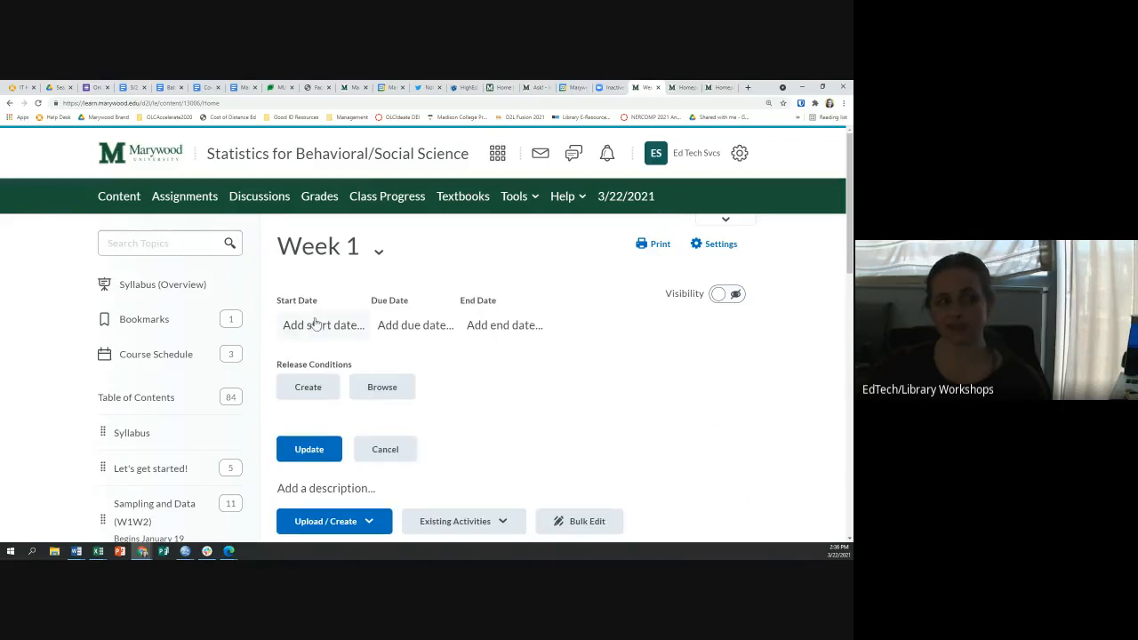
left_click(316, 325)
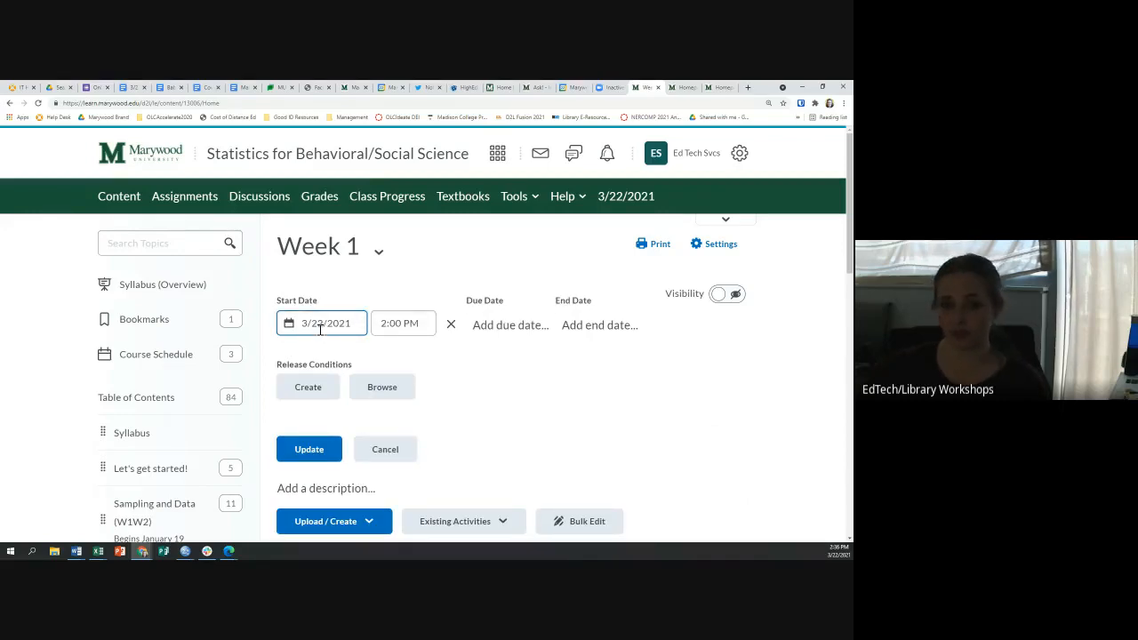
left_click(399, 305)
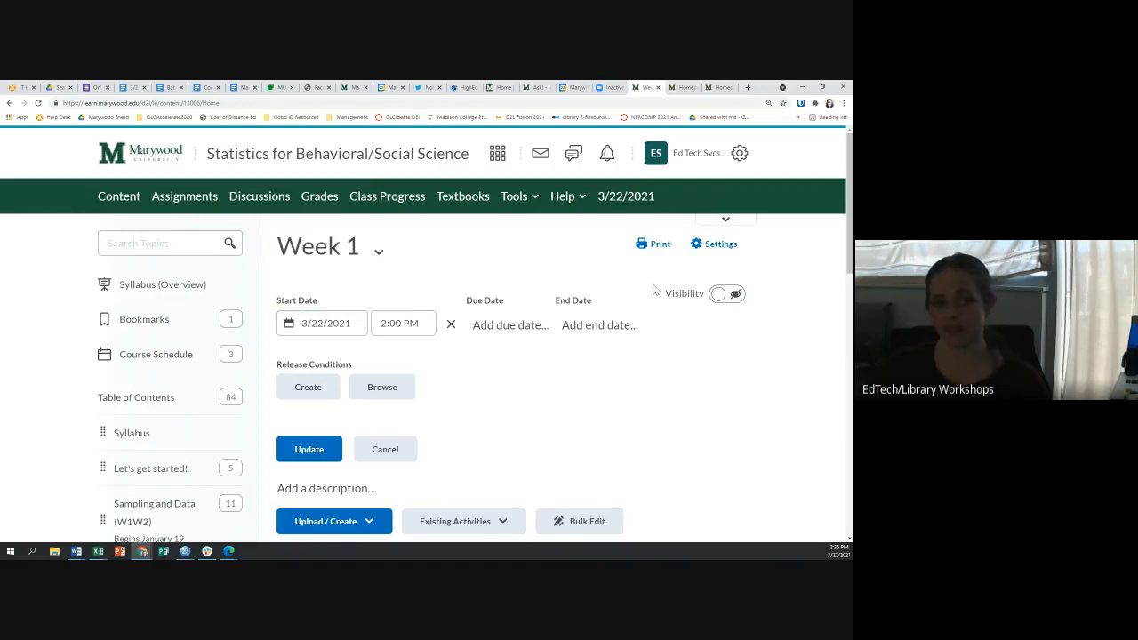
left_click(729, 298)
left_click(346, 323)
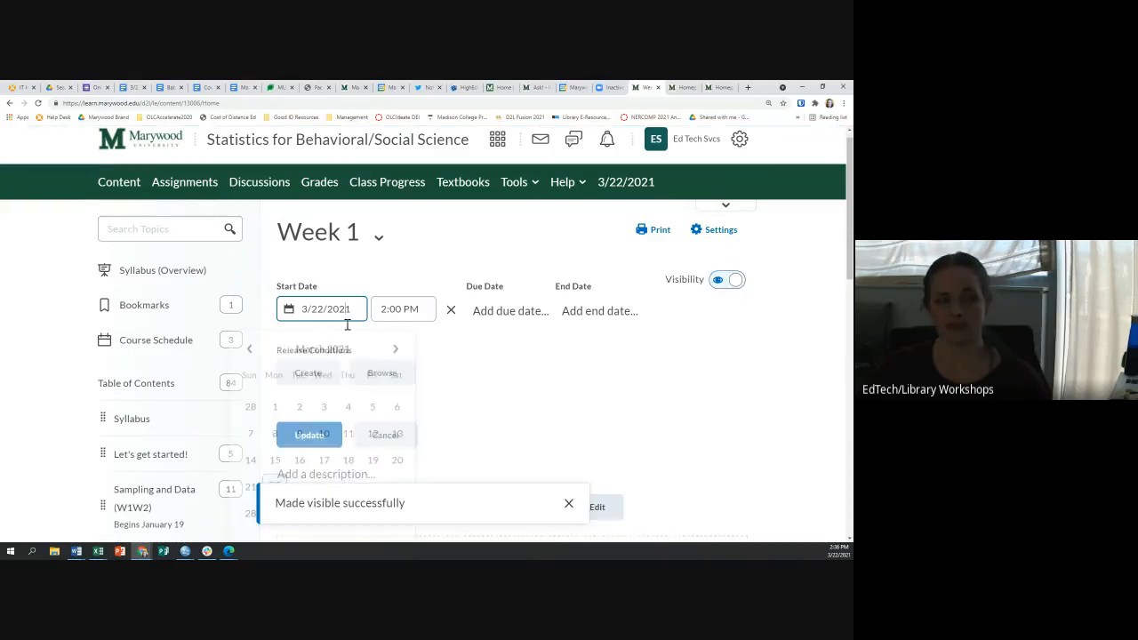
left_click(396, 334)
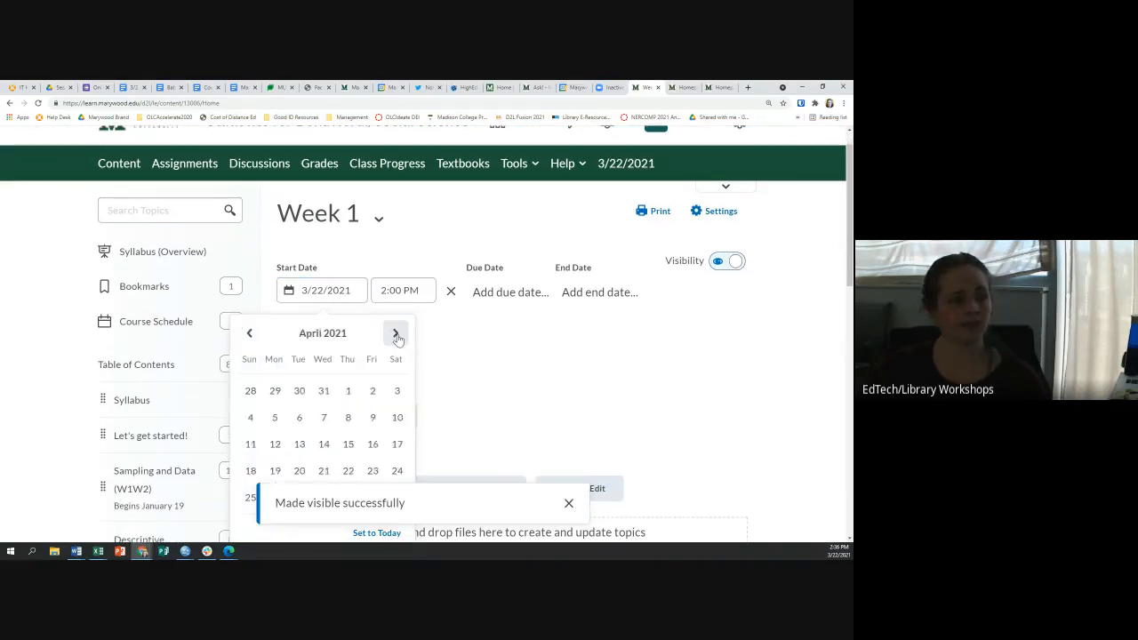
left_click(396, 334)
left_click(396, 334)
left_click(395, 334)
left_click(396, 334)
left_click(395, 335)
left_click(248, 334)
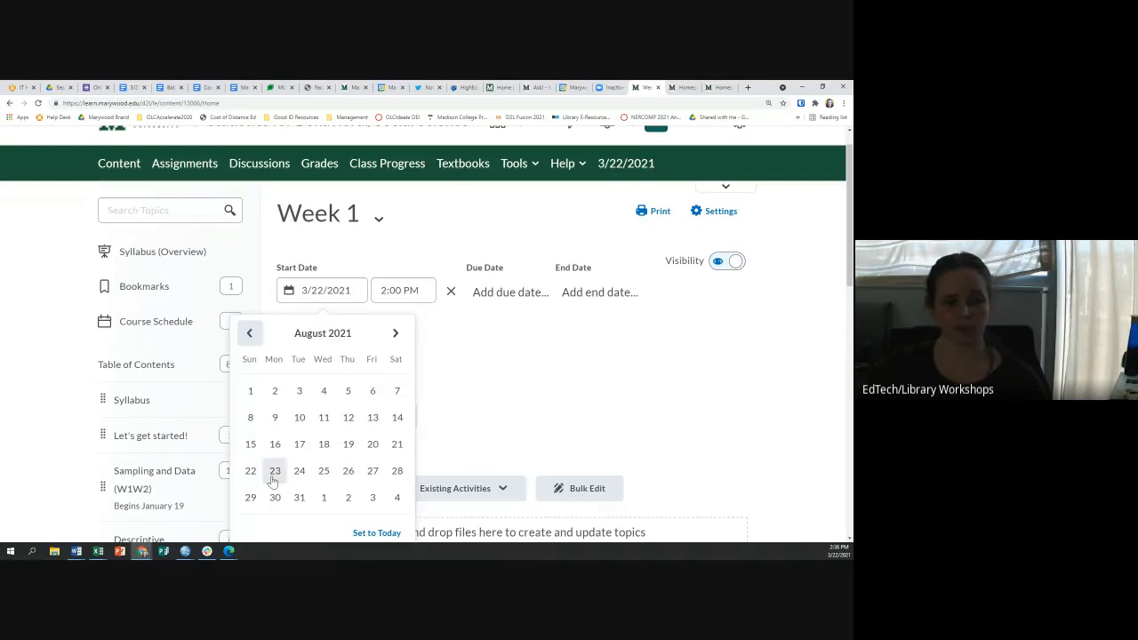
left_click(274, 443)
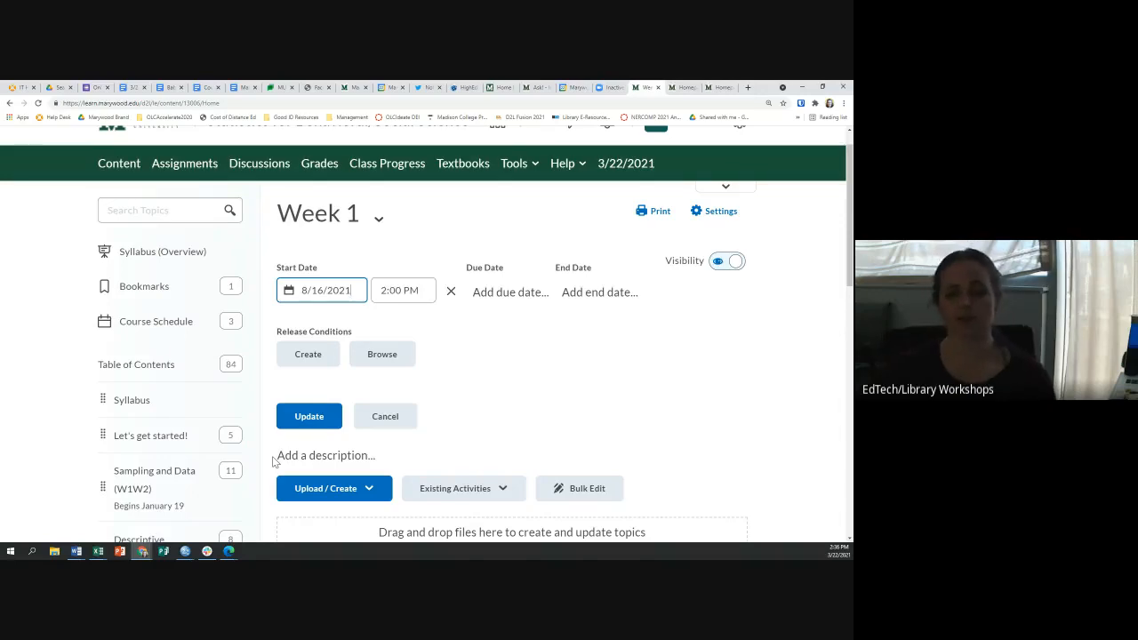
Step: Add a due date of August 29, 2021 to Week 1
left_click(494, 293)
left_click(497, 313)
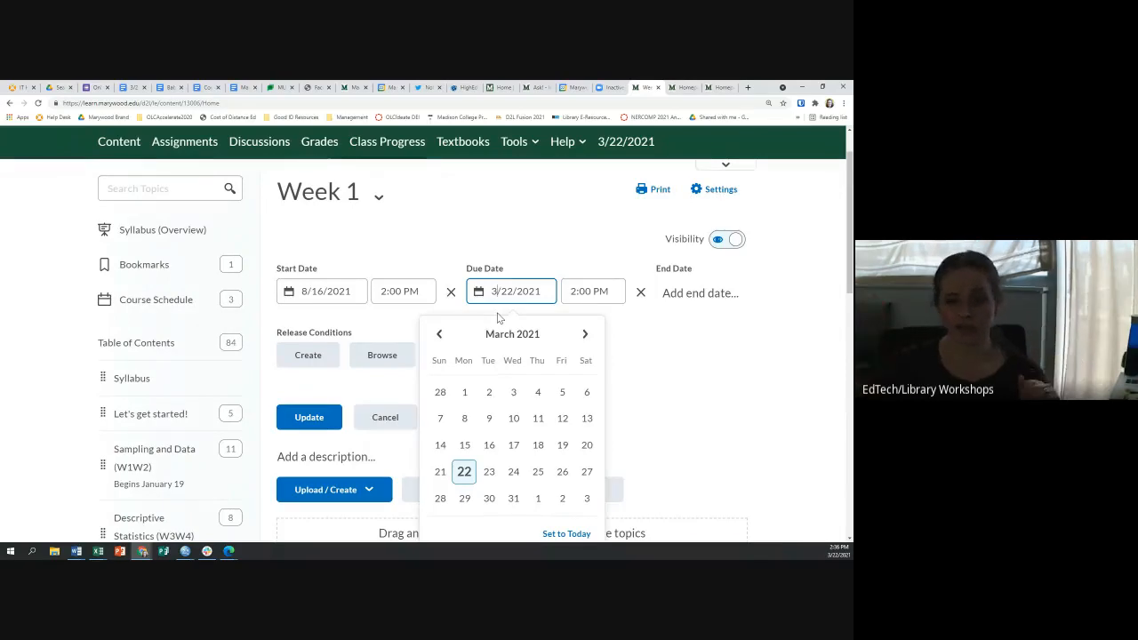
left_click(585, 334)
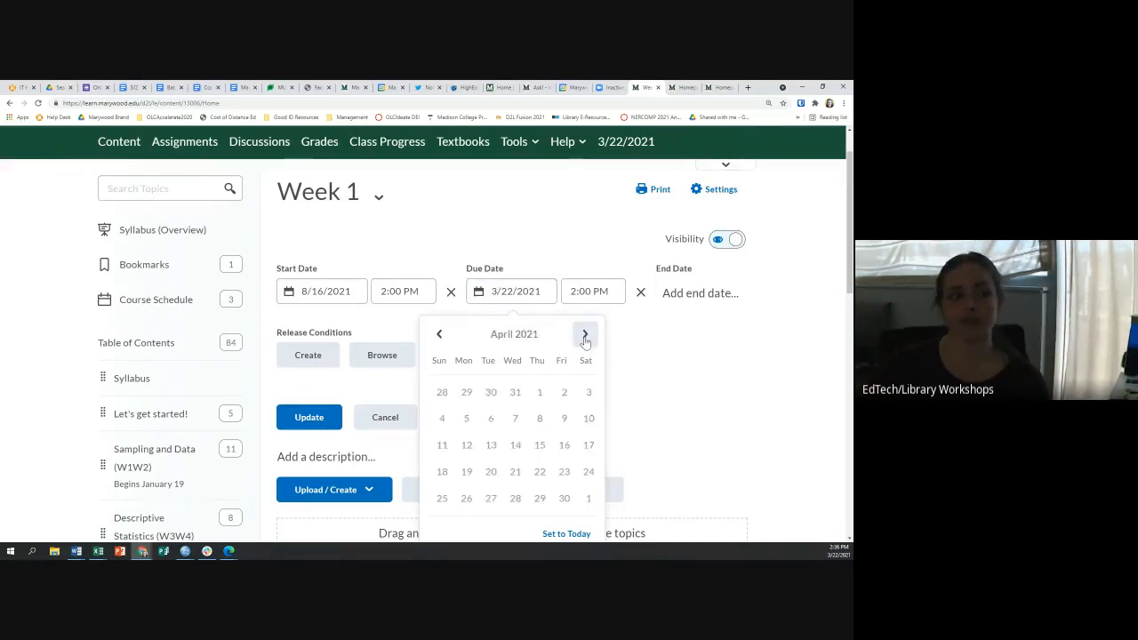
left_click(585, 335)
left_click(585, 334)
left_click(585, 334)
left_click(585, 335)
left_click(585, 334)
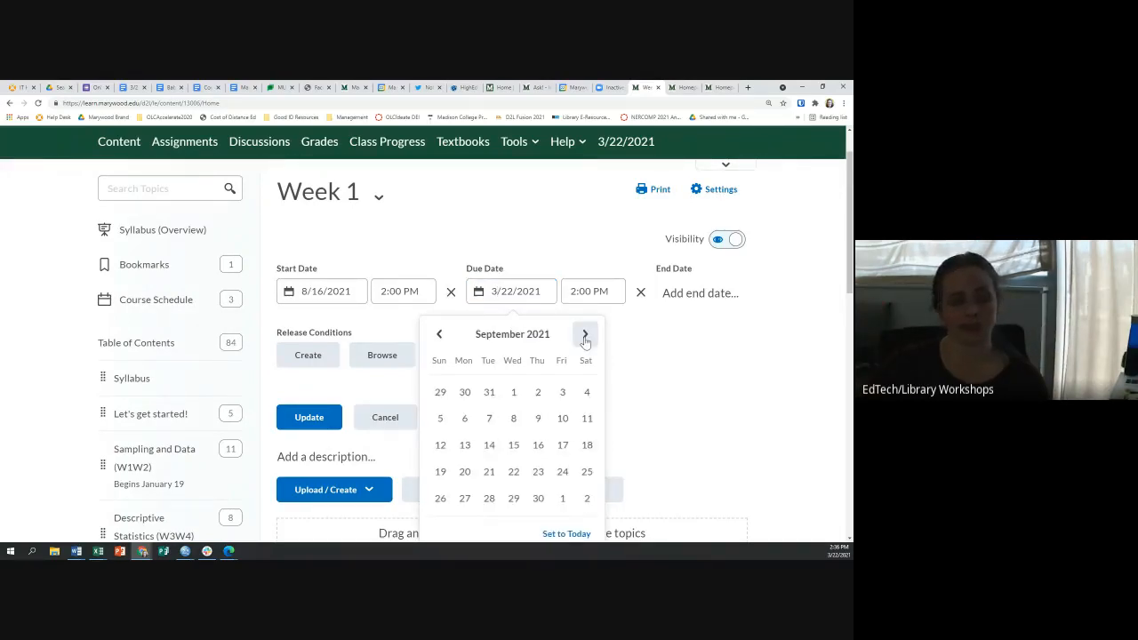
left_click(439, 334)
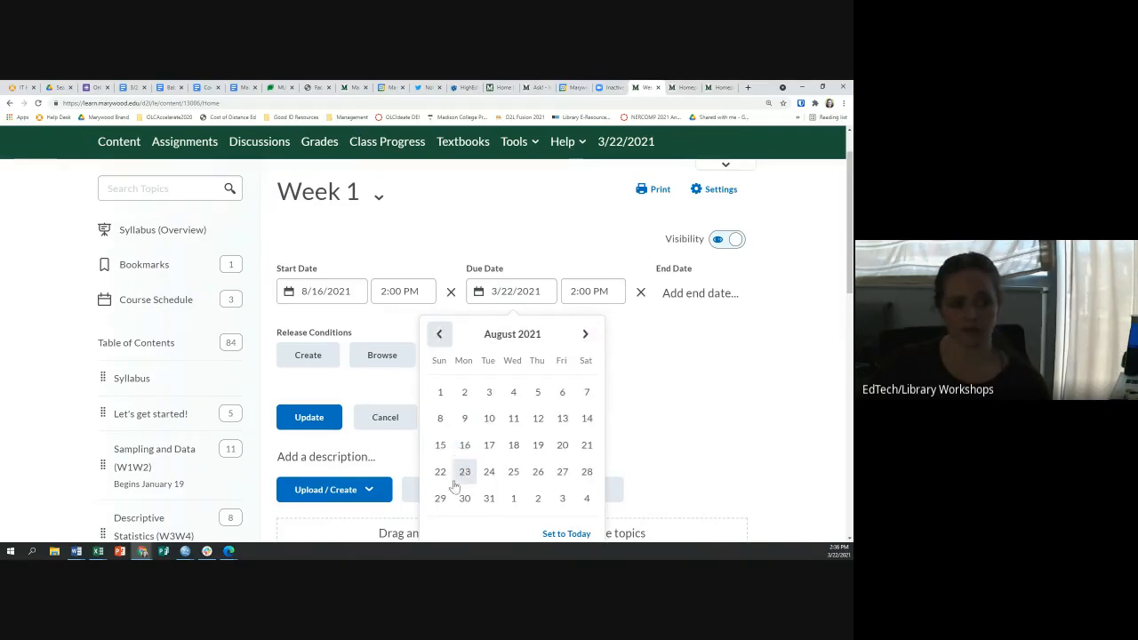
left_click(437, 498)
Step: Discard the added end date and save the Week 1 dates with Update
left_click(676, 294)
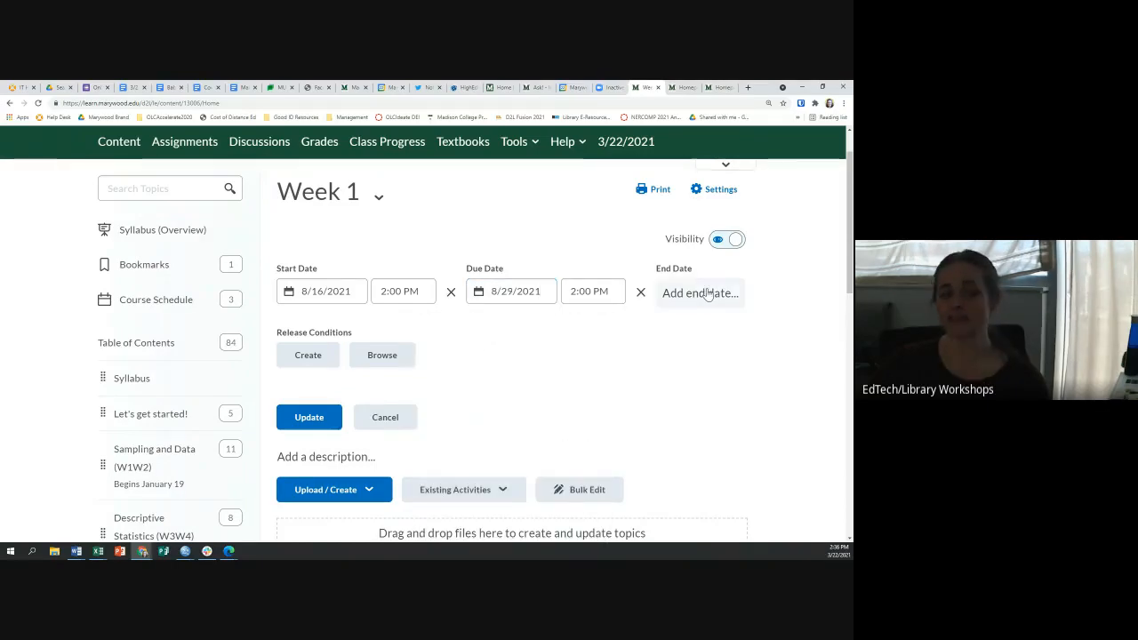
left_click(320, 356)
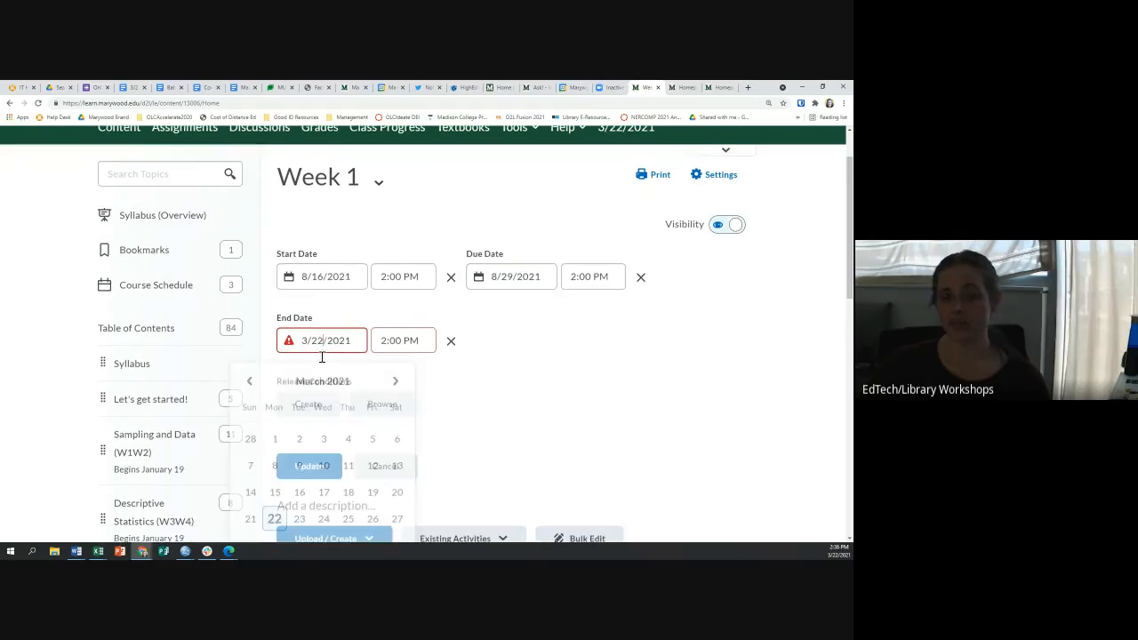
left_click(450, 300)
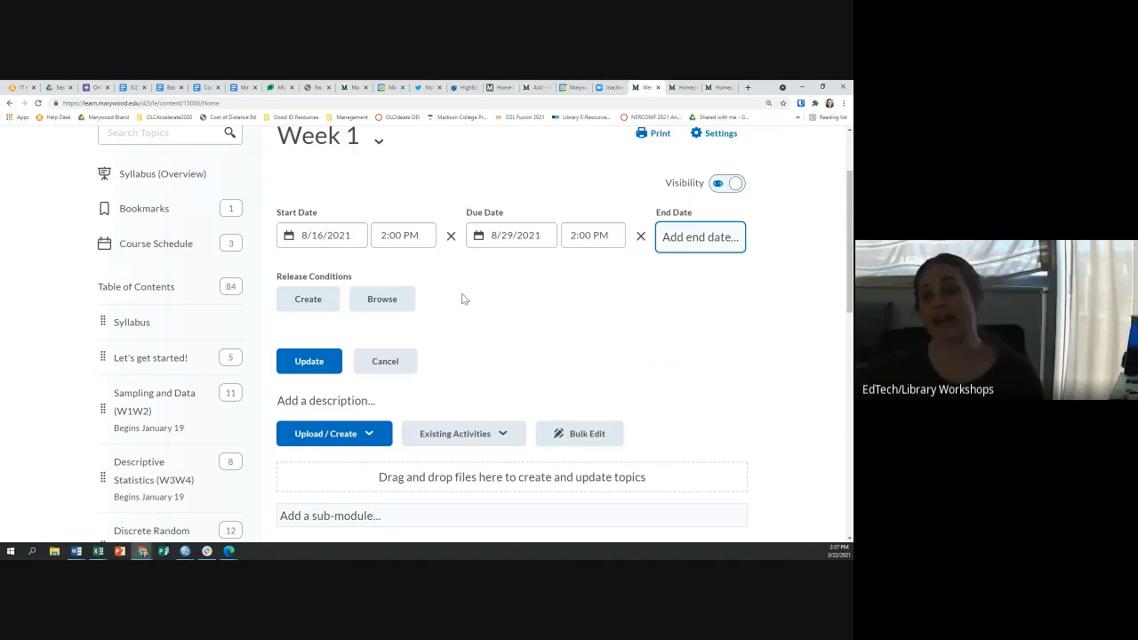
left_click(531, 329)
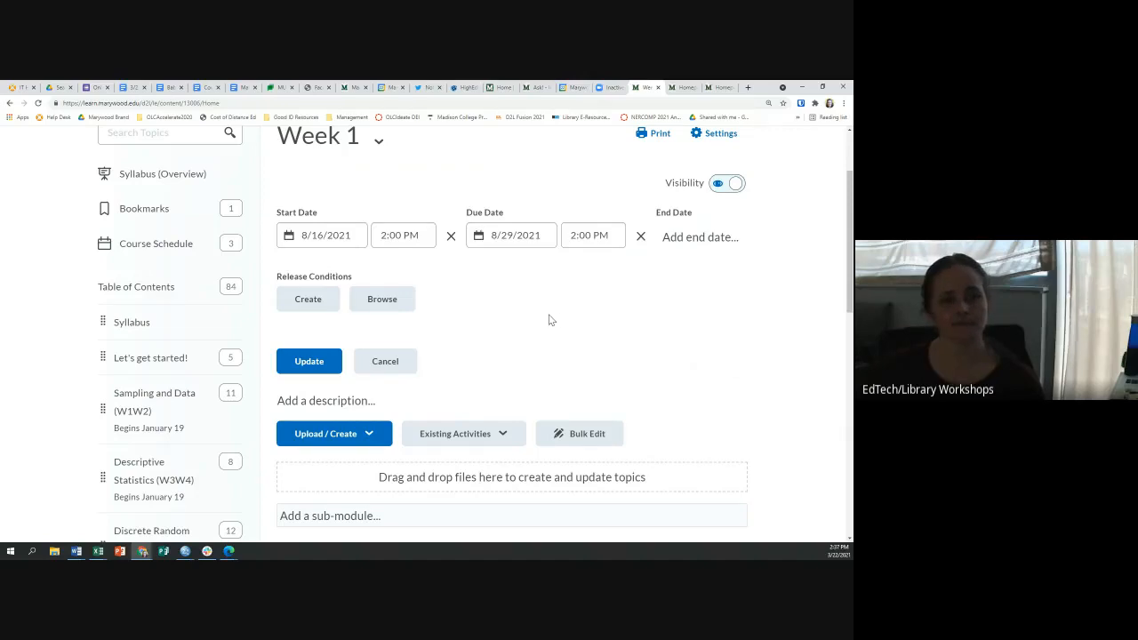
scroll(550, 313, "down", 1)
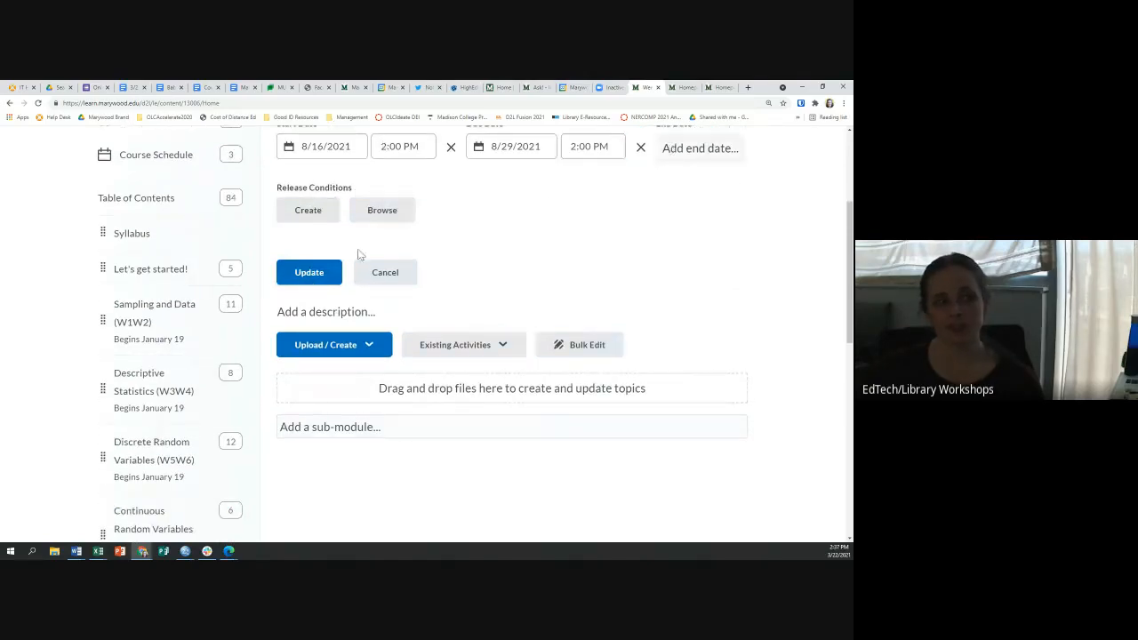
left_click(309, 272)
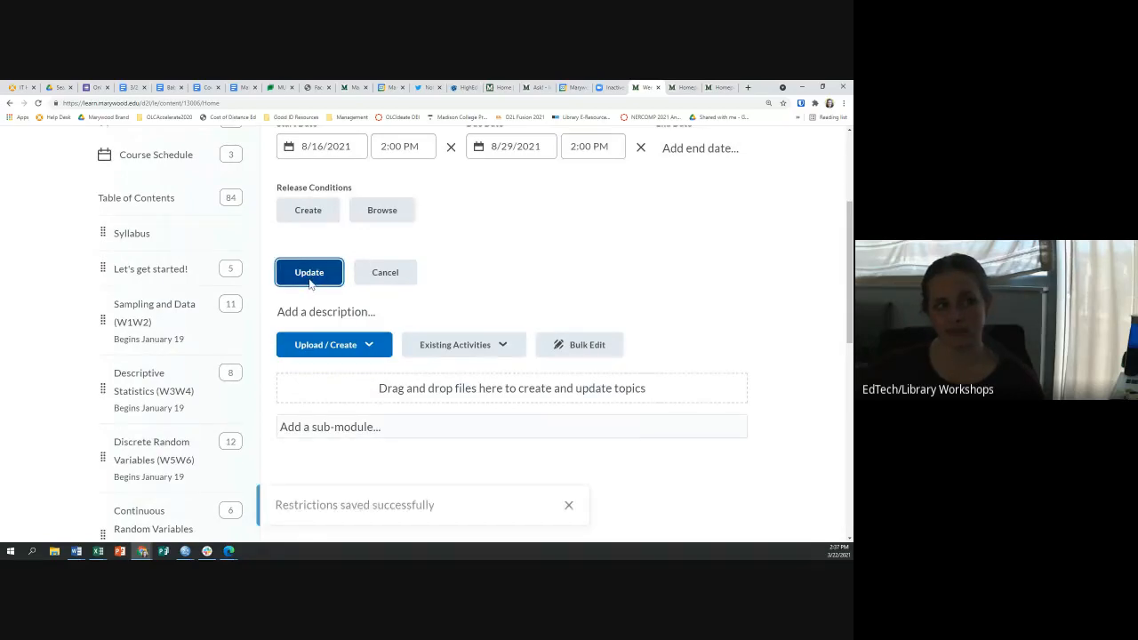
Step: Write the Week 1 description 'This is the week we get to know each other!' and save it
scroll(310, 370, "up", 2)
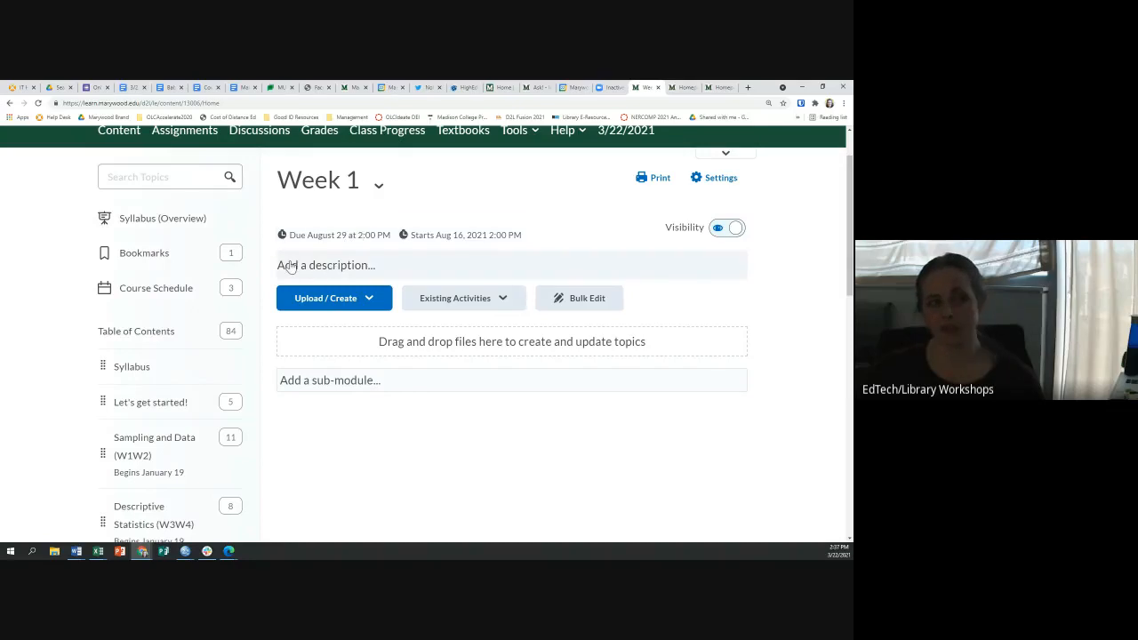
left_click(367, 267)
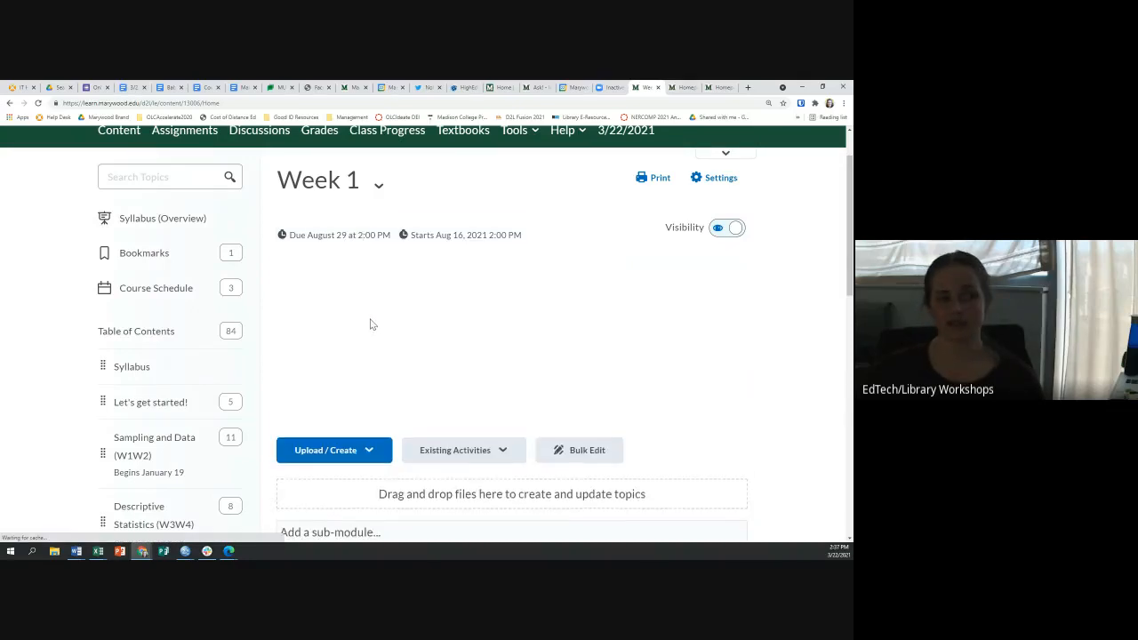
type("This is t")
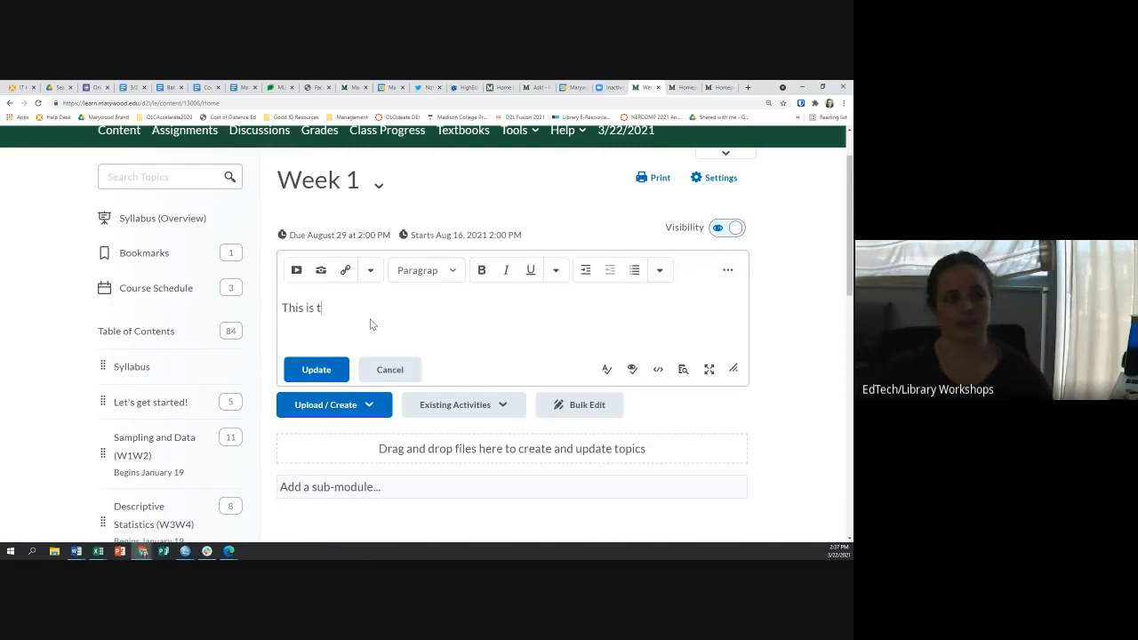
type("he week we get to know each other!")
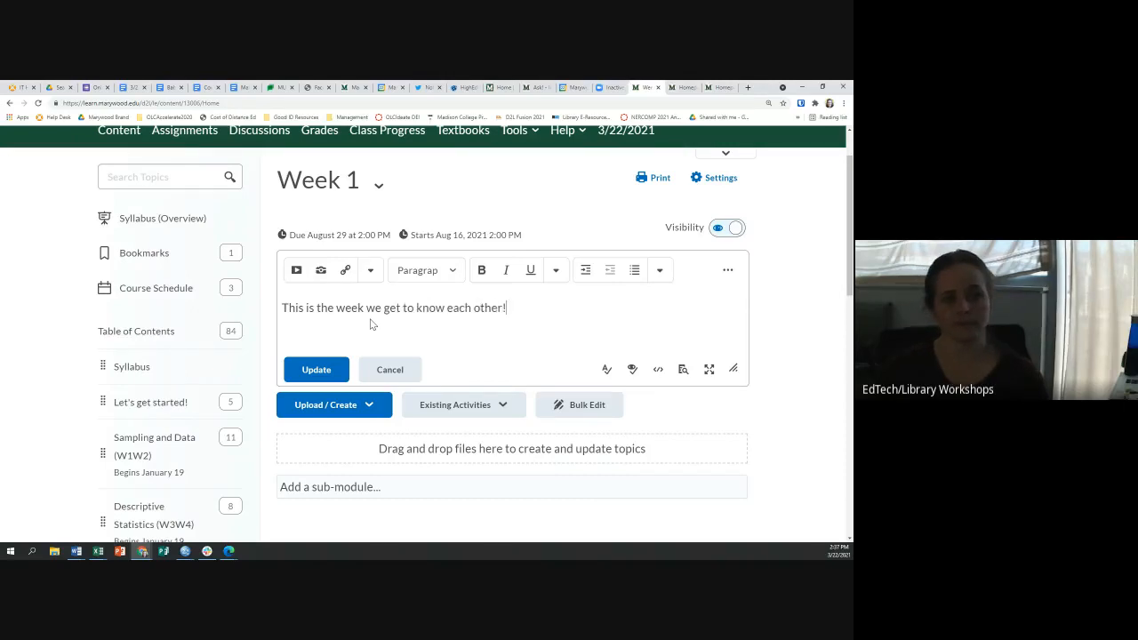
left_click(315, 369)
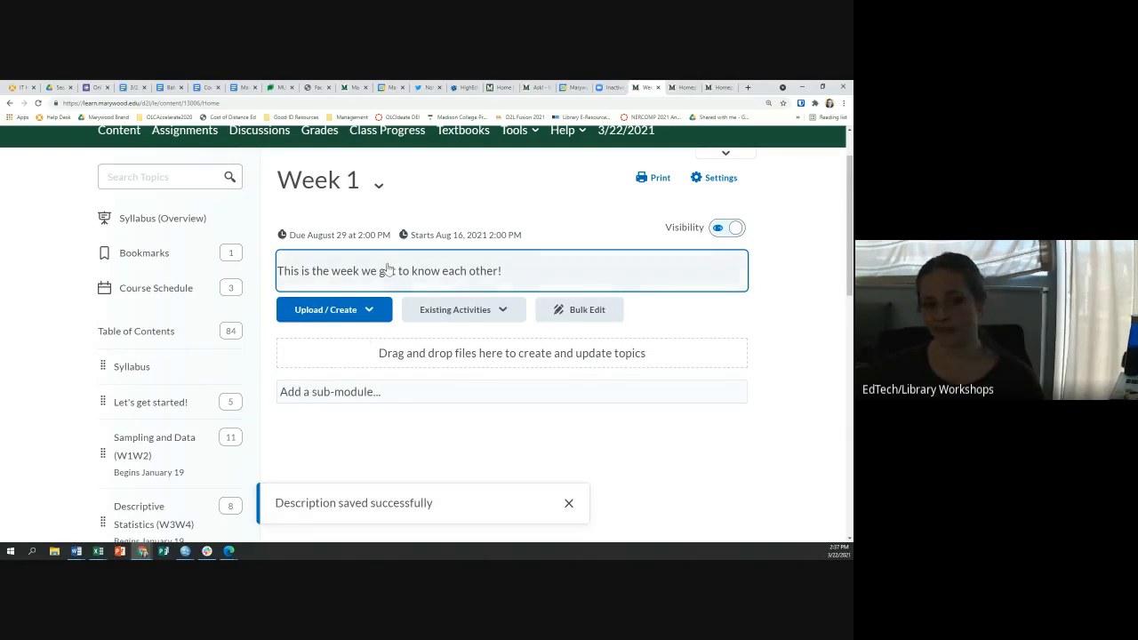
scroll(341, 326, "down", 2)
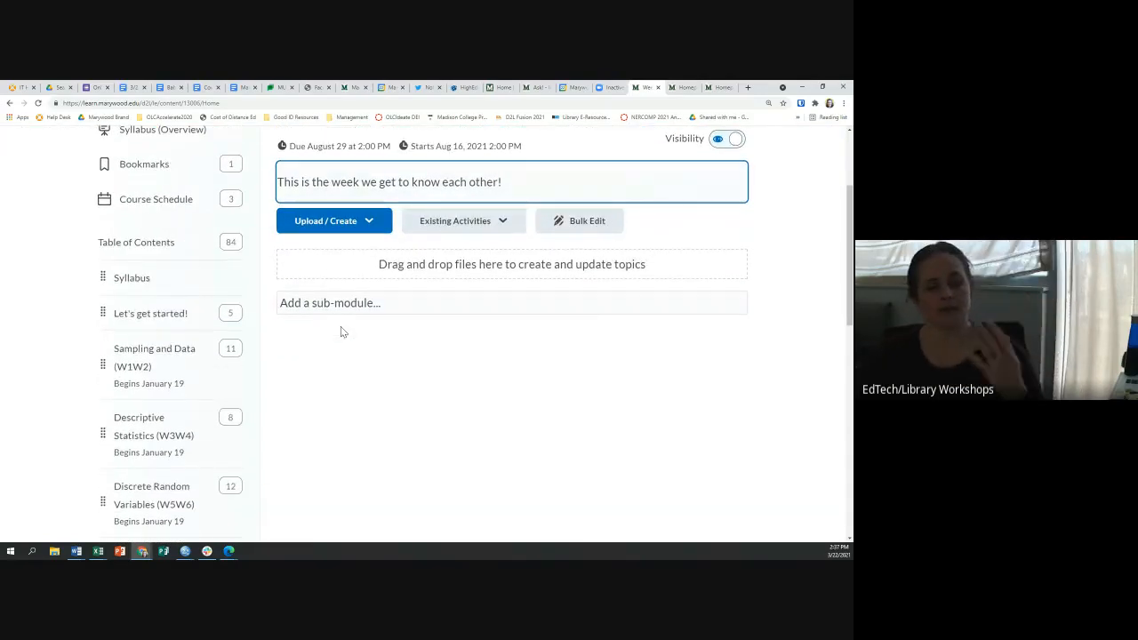
scroll(528, 283, "up", 3)
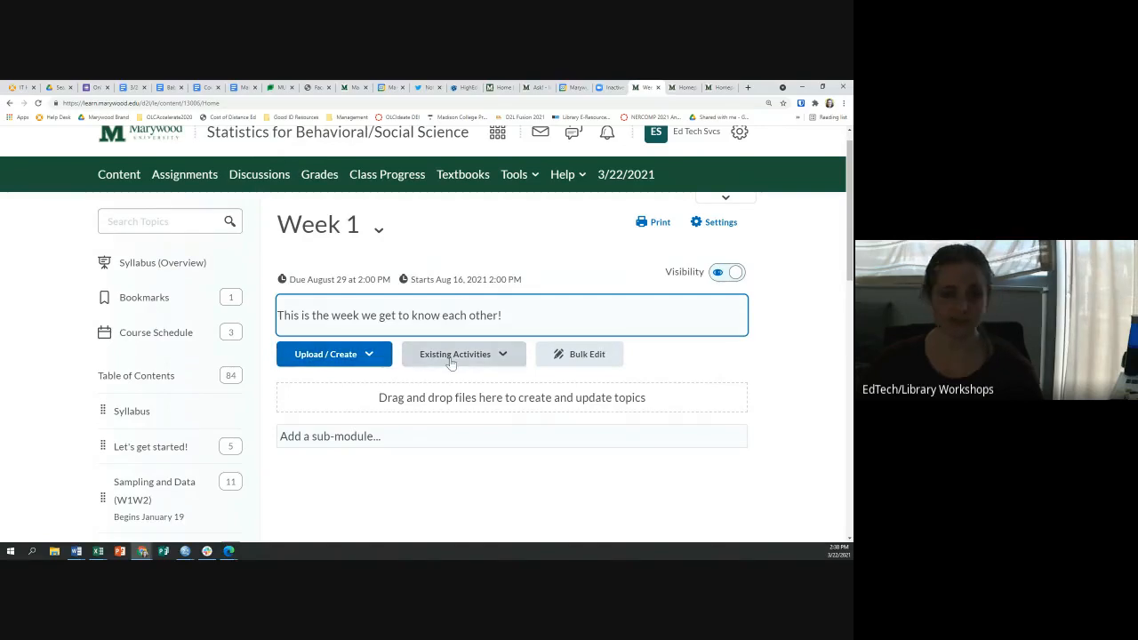
left_click(373, 360)
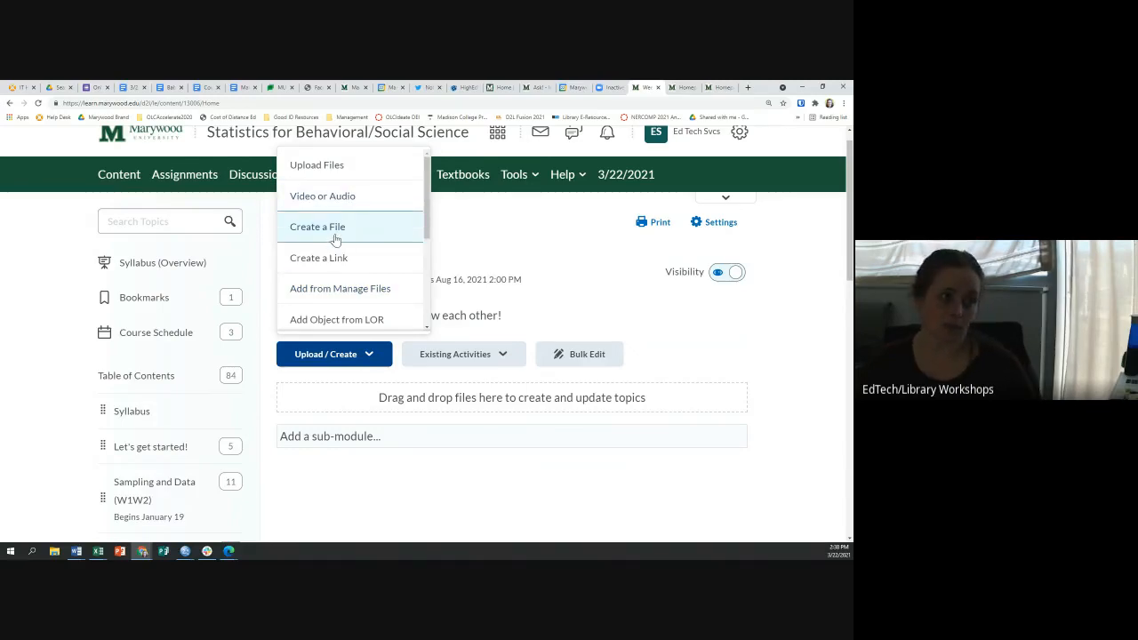
scroll(336, 240, "down", 1)
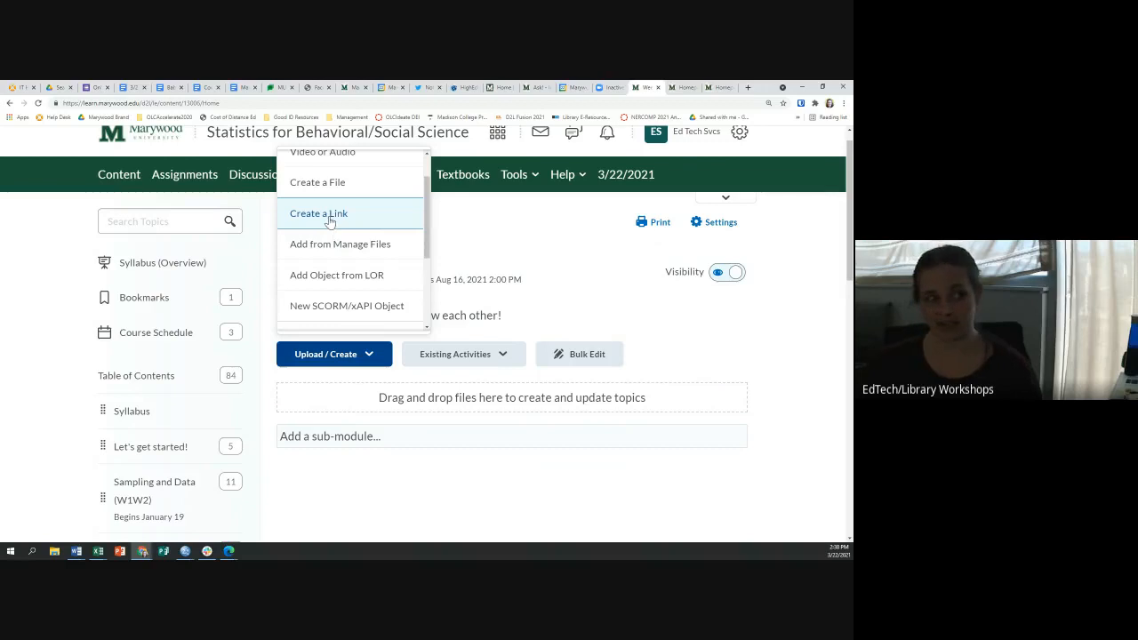
scroll(328, 220, "down", 1)
scroll(328, 220, "up", 2)
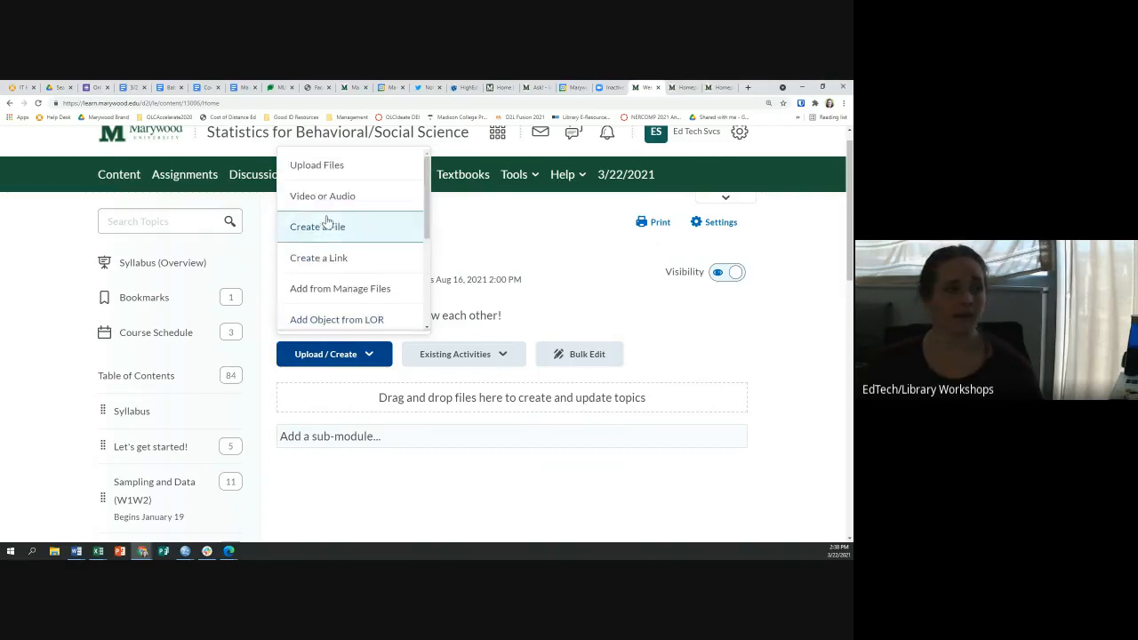
scroll(328, 224, "down", 1)
scroll(329, 223, "down", 2)
scroll(330, 225, "down", 1)
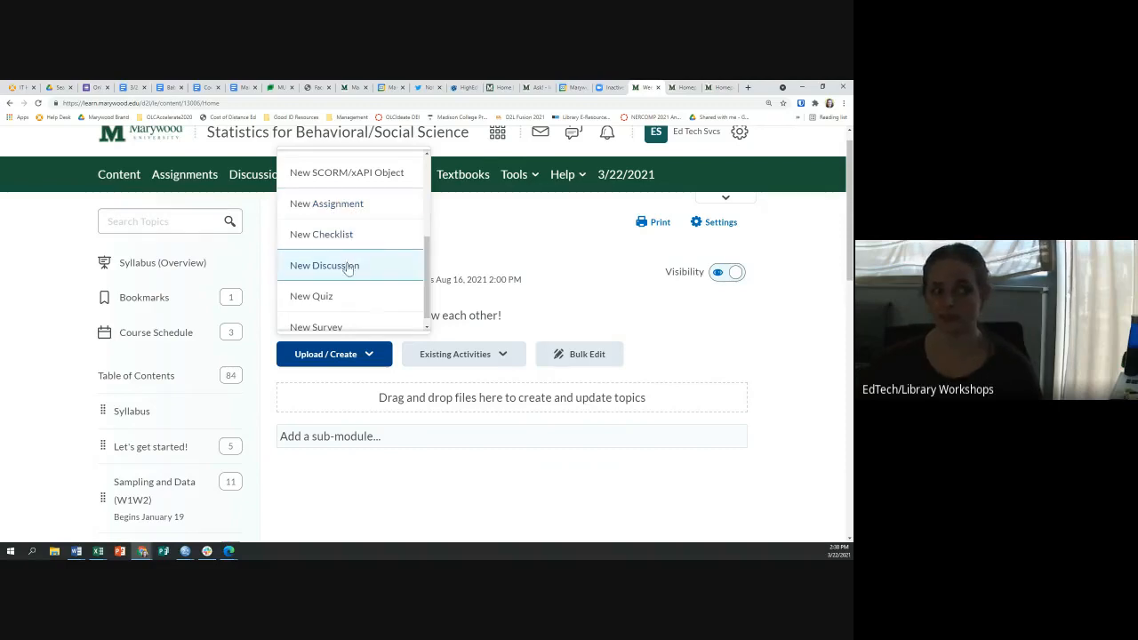
scroll(346, 300, "down", 1)
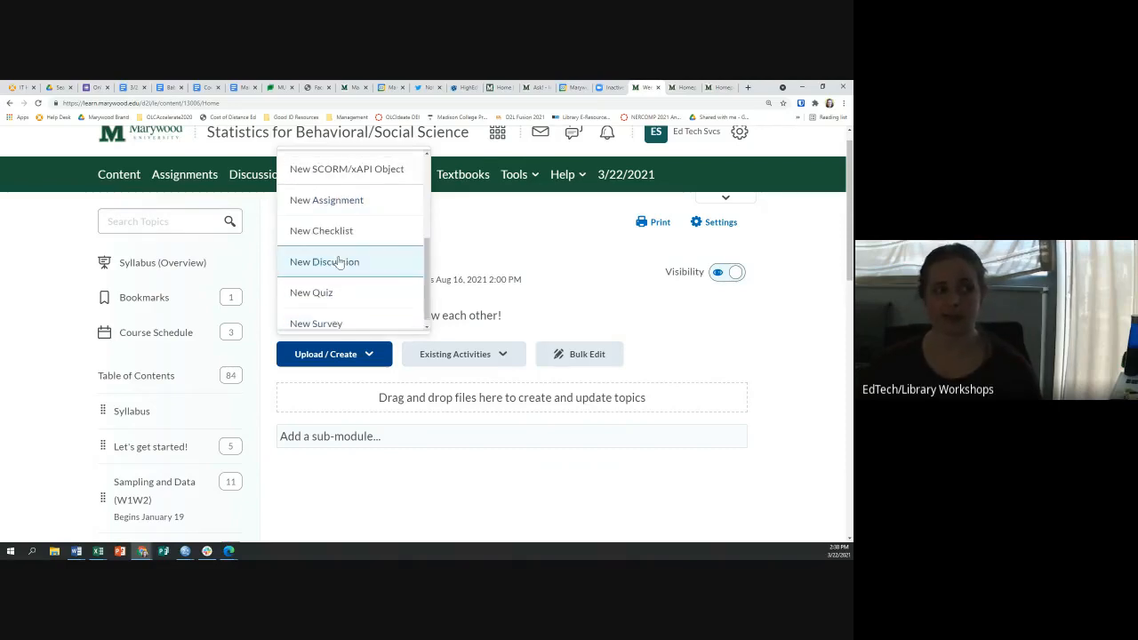
scroll(334, 262, "up", 5)
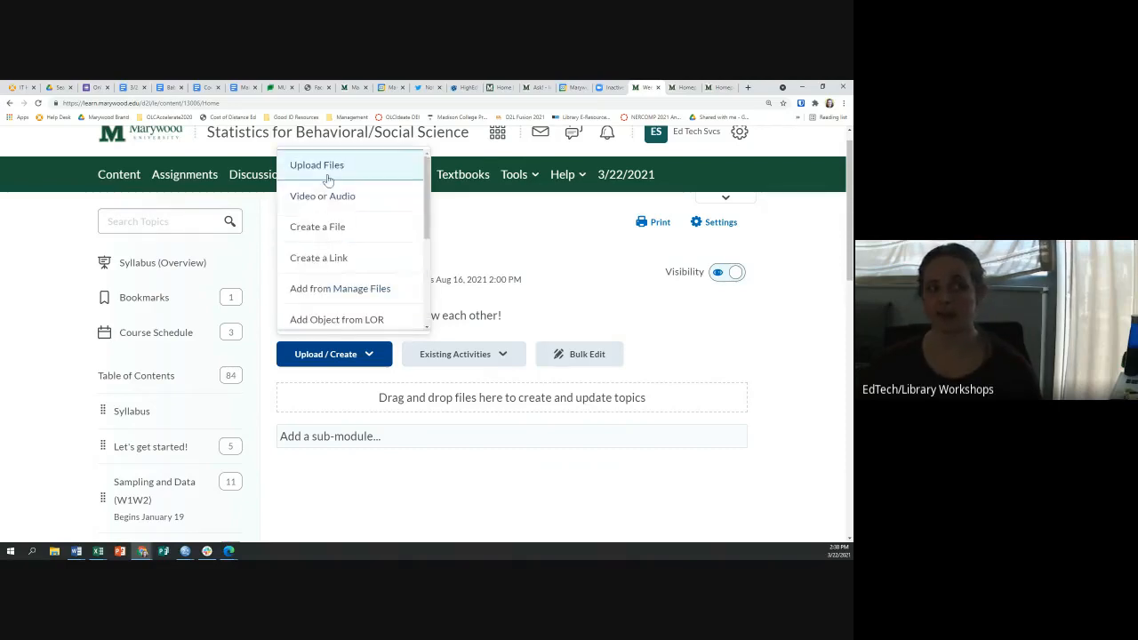
left_click(330, 405)
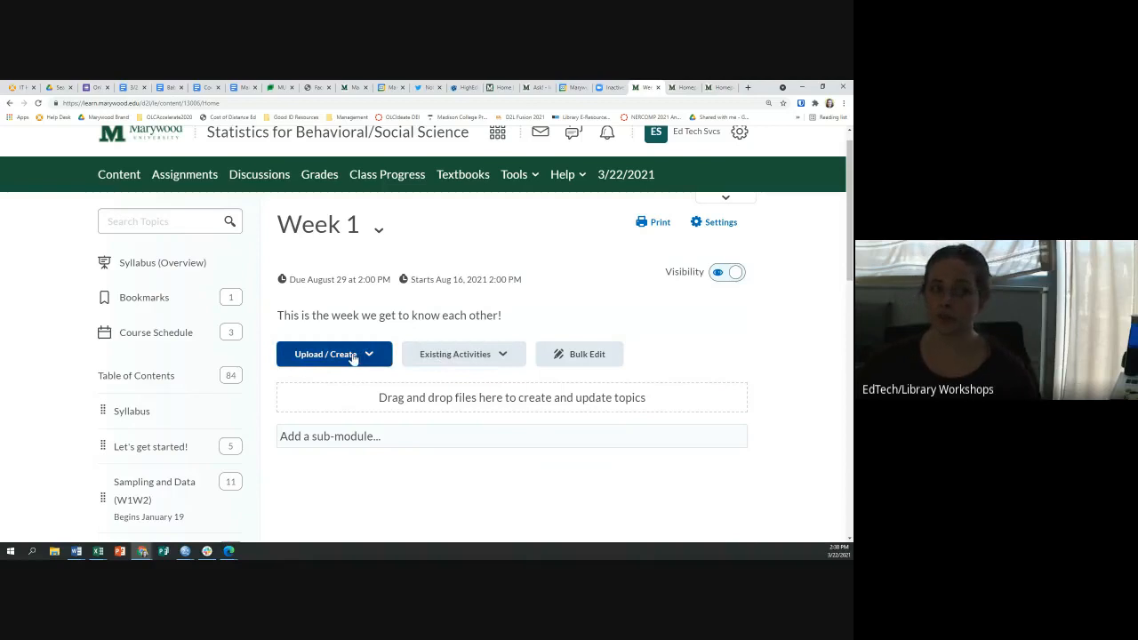
Step: Choose Existing Activities > Assignments and pick Excel Practicum I from the course assignments
left_click(461, 356)
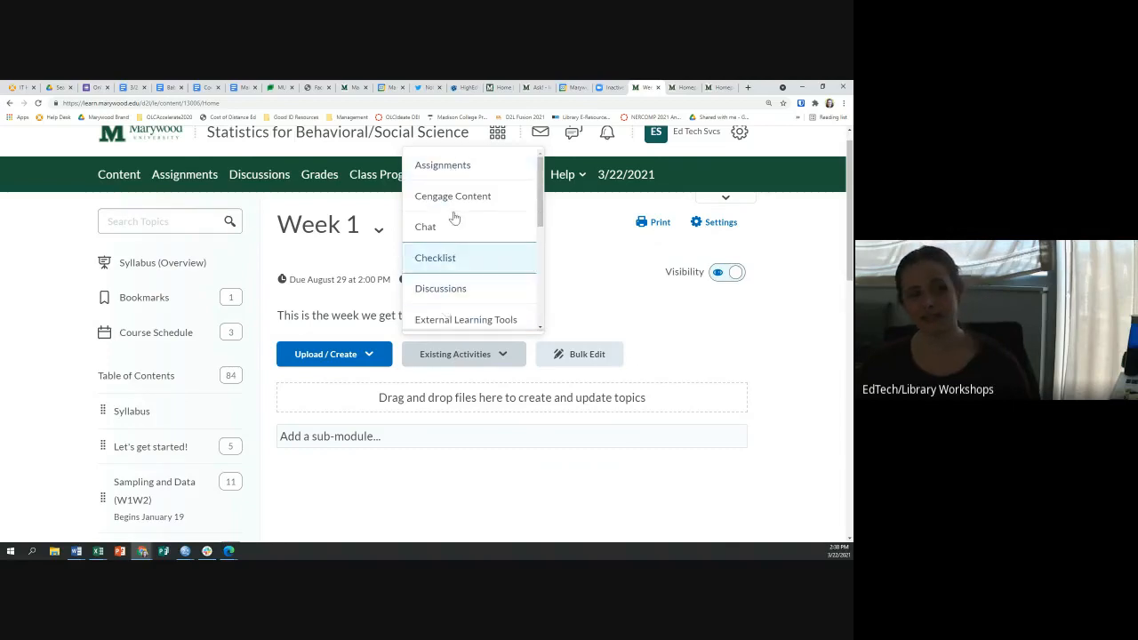
left_click(449, 178)
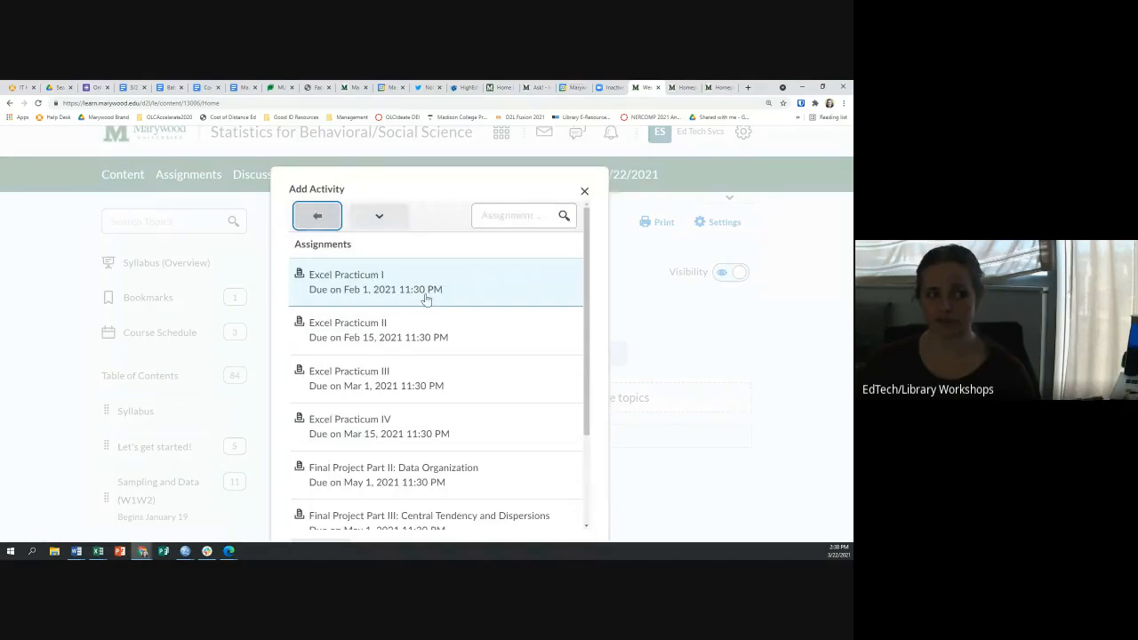
left_click(317, 216)
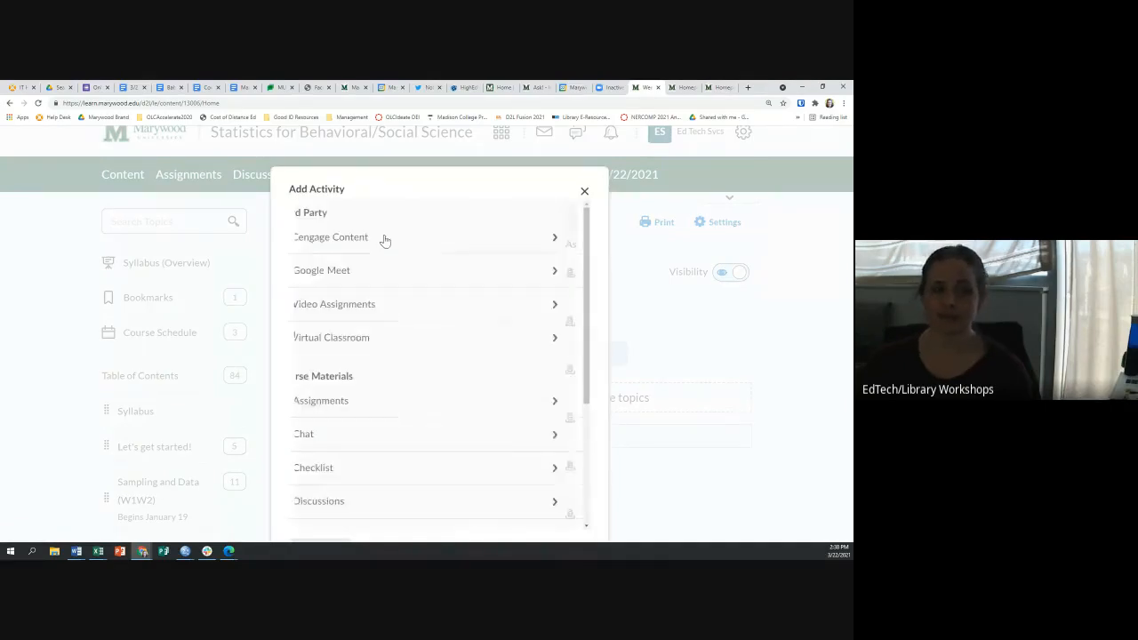
left_click(343, 406)
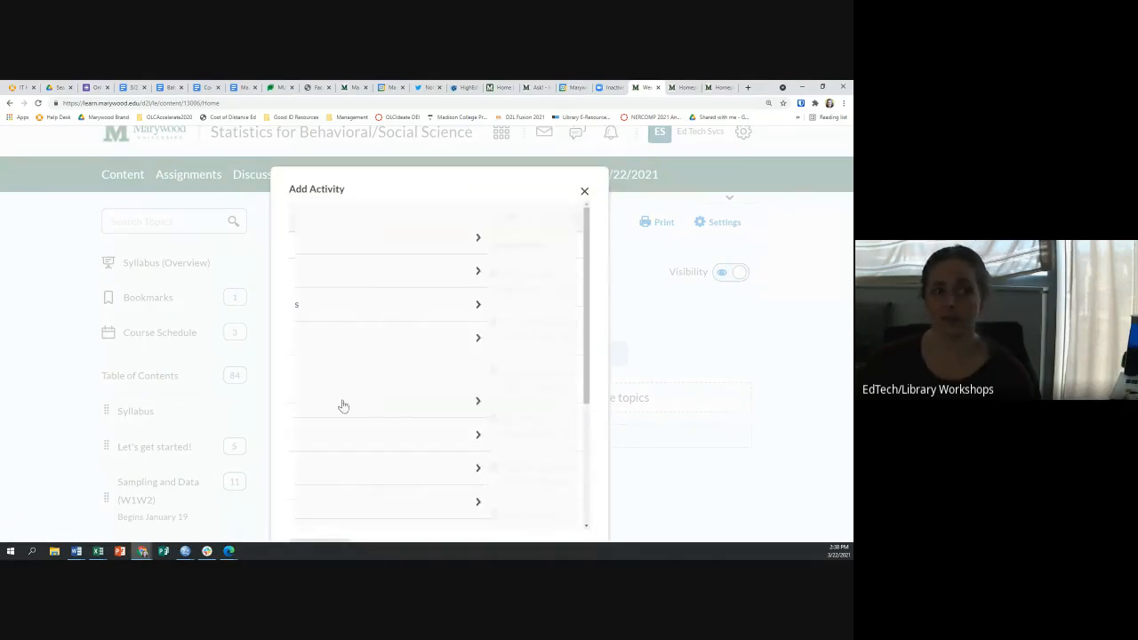
scroll(432, 313, "down", 1)
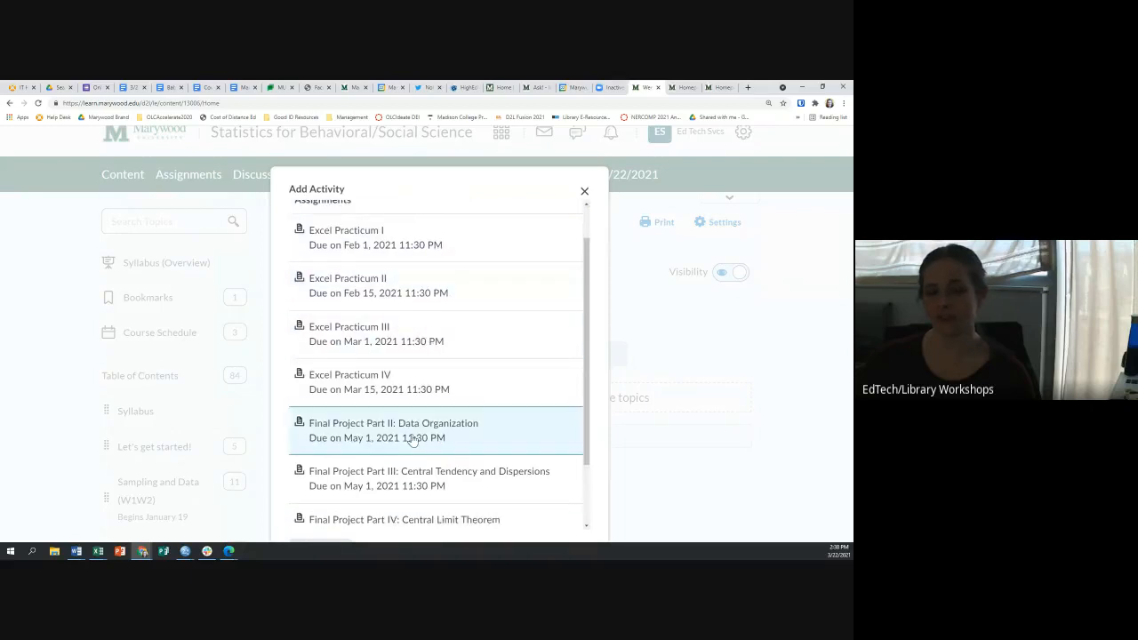
scroll(402, 436, "down", 2)
scroll(407, 436, "up", 3)
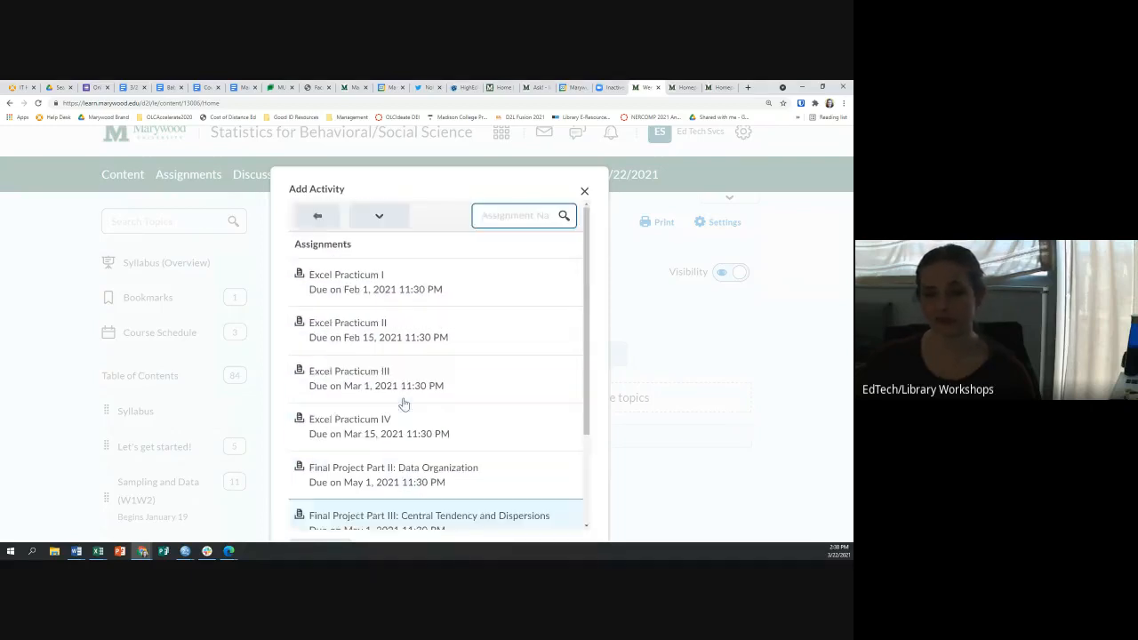
left_click(380, 283)
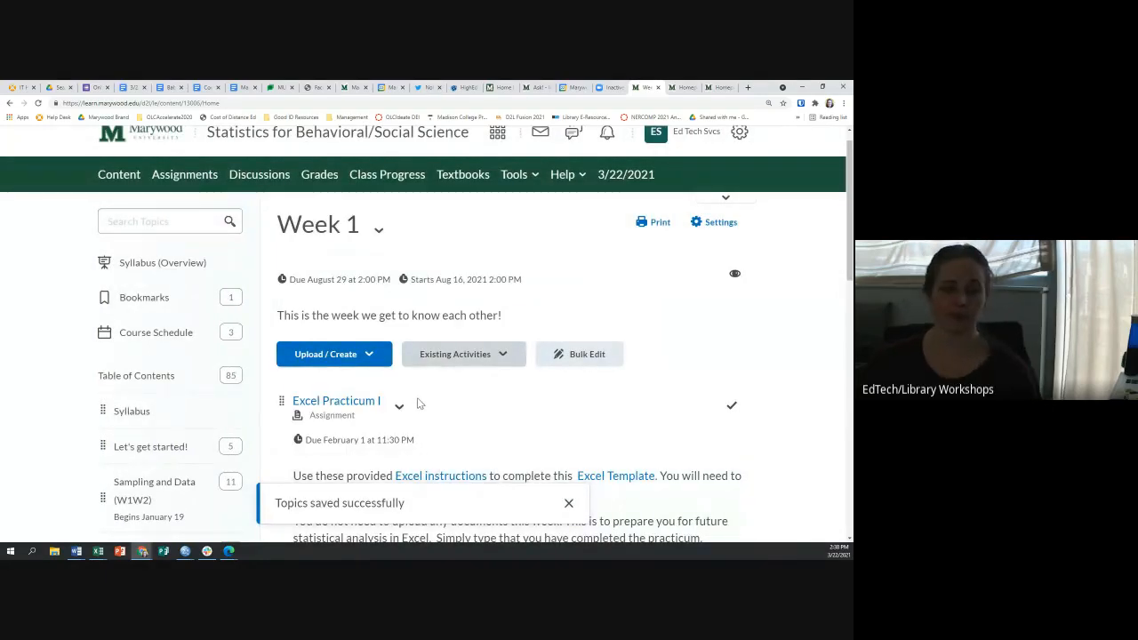
Step: Switch Excel Practicum I to in-place property editing and show its start, due and end dates
scroll(420, 404, "down", 1)
scroll(417, 402, "down", 2)
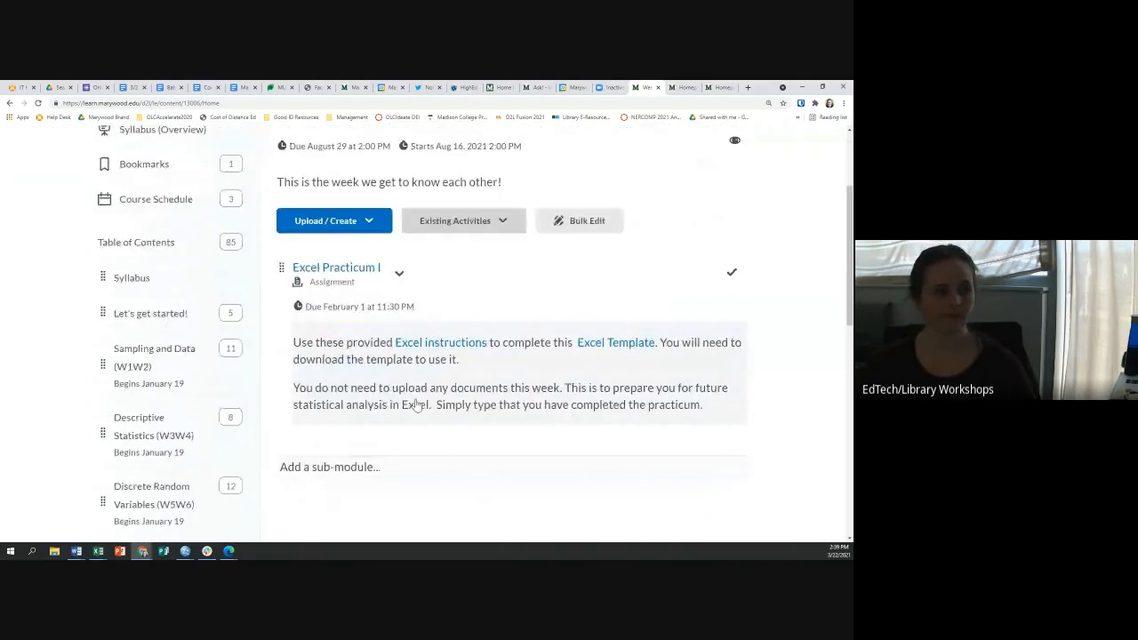
scroll(392, 402, "up", 1)
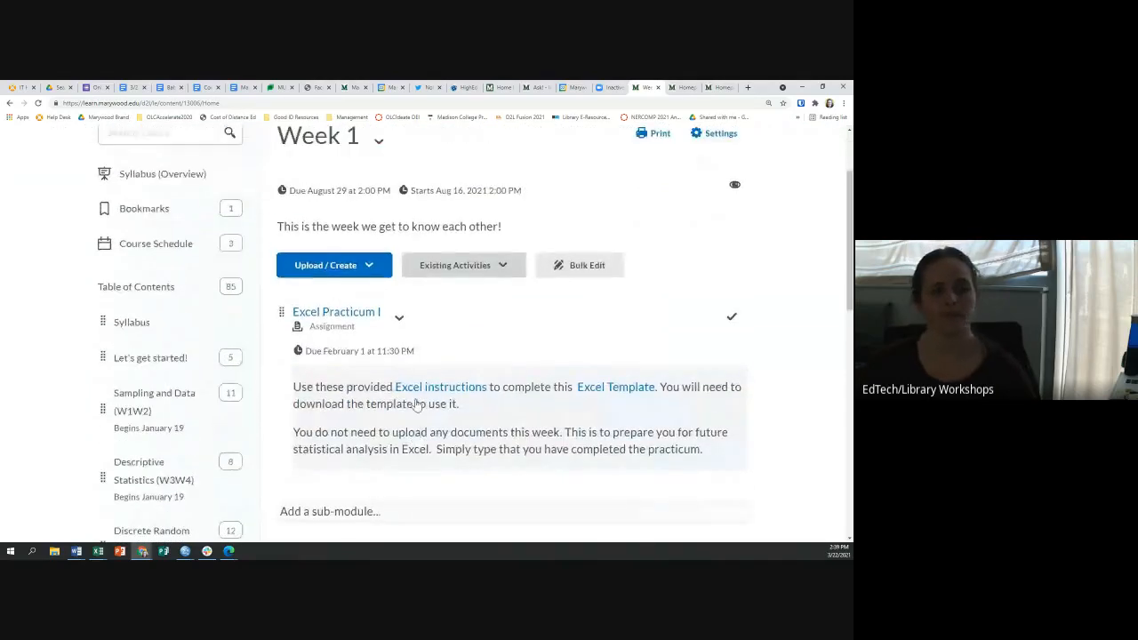
left_click(403, 328)
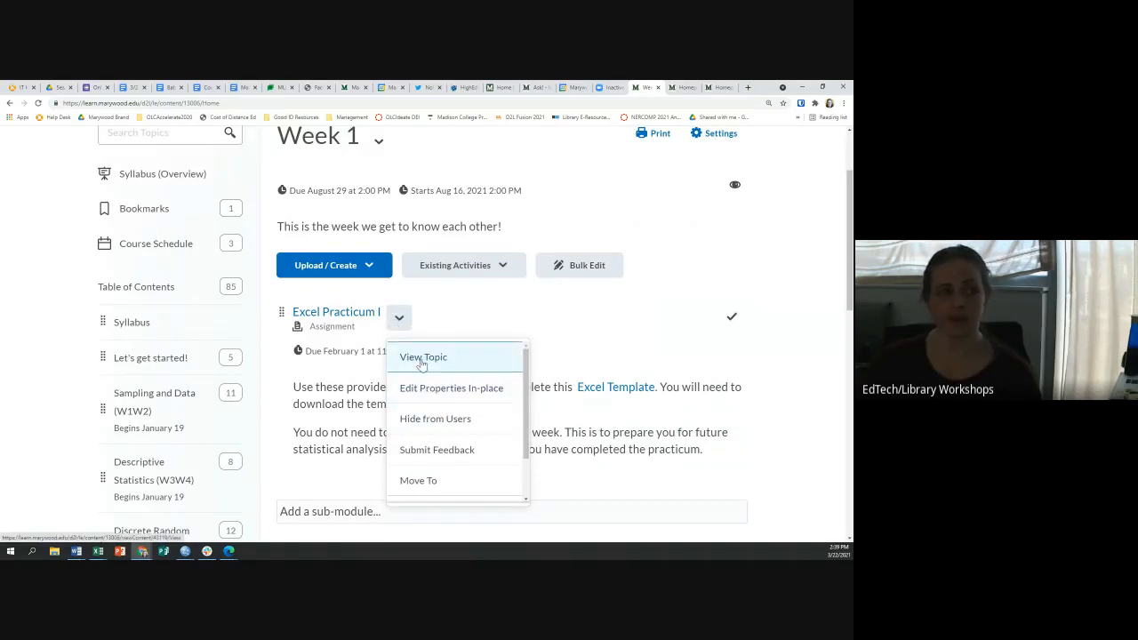
left_click(429, 387)
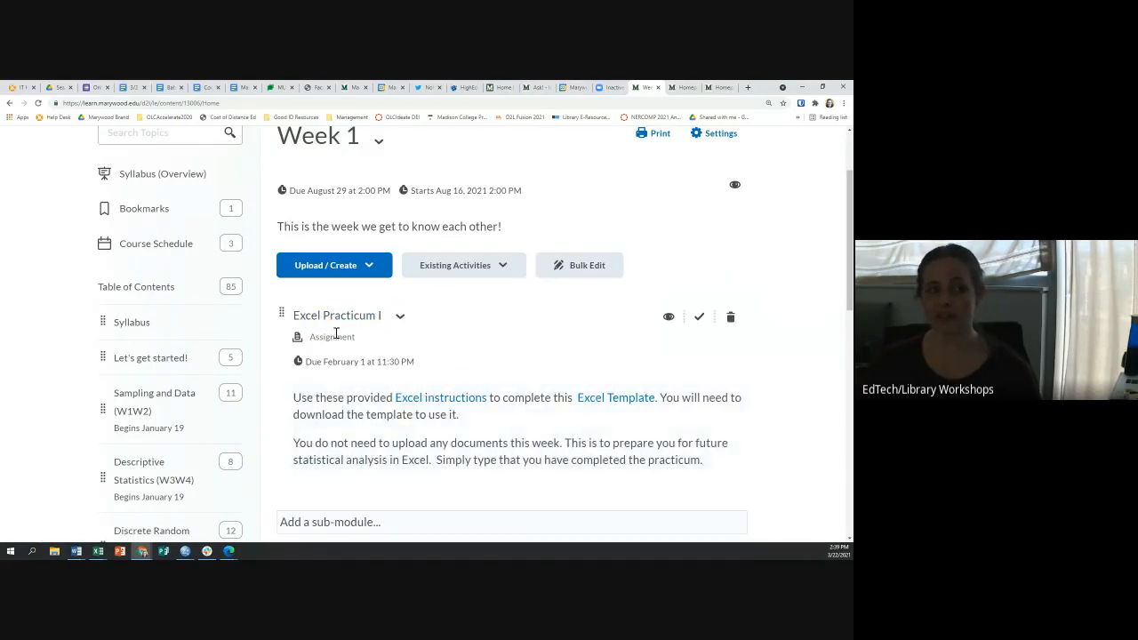
left_click(364, 316)
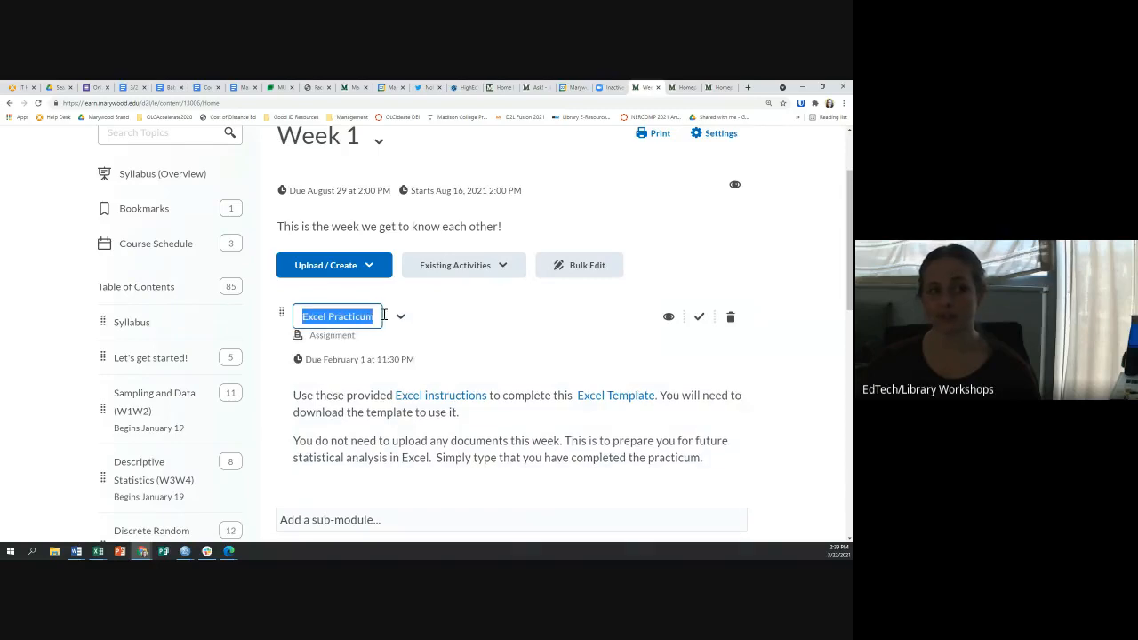
left_click(368, 361)
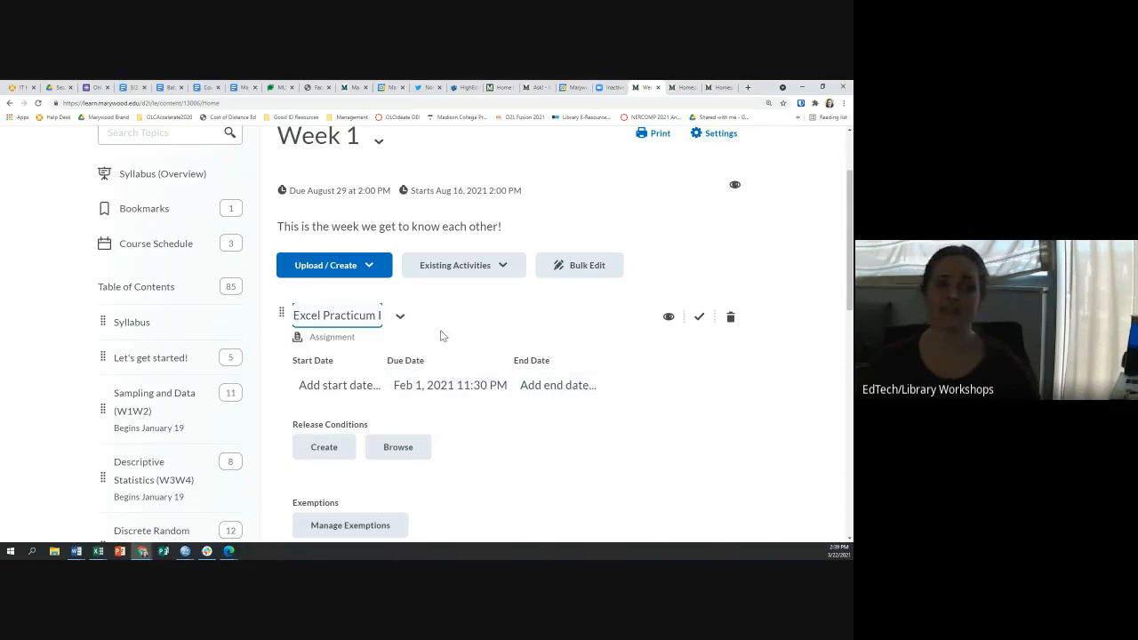
Step: Hide Excel Practicum I, then make it visible to students again
scroll(440, 336, "down", 1)
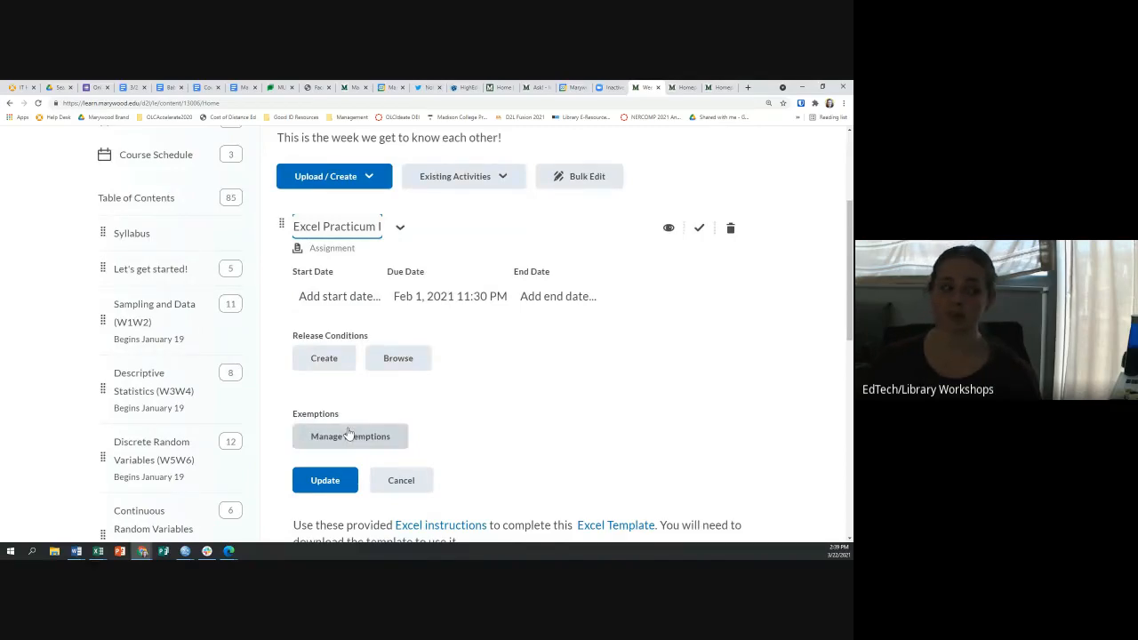
scroll(349, 433, "up", 1)
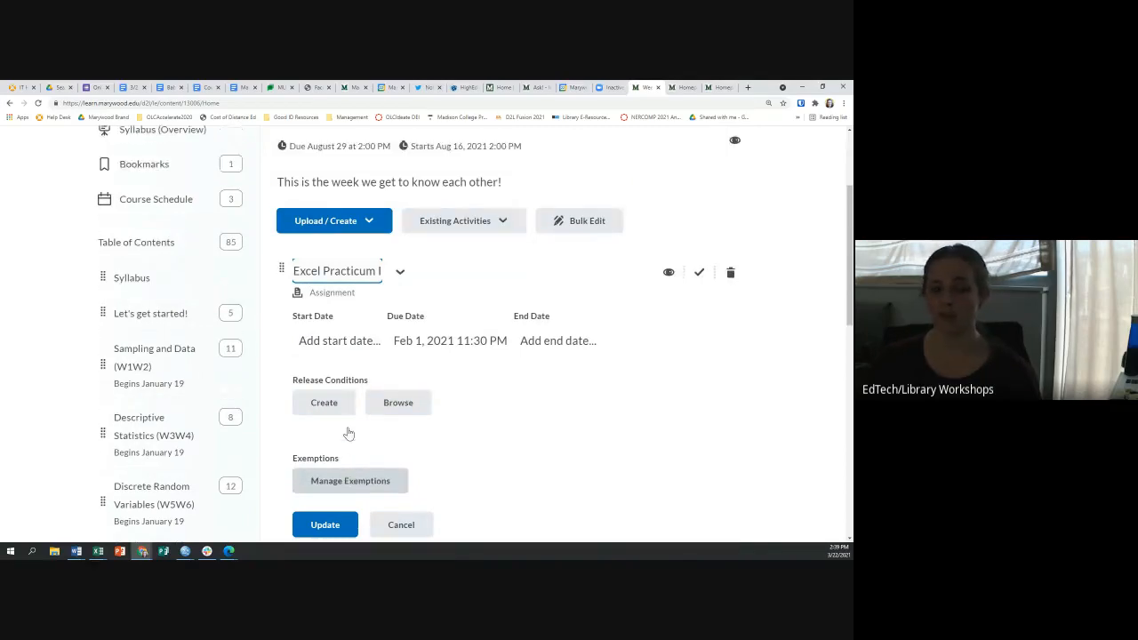
left_click(667, 280)
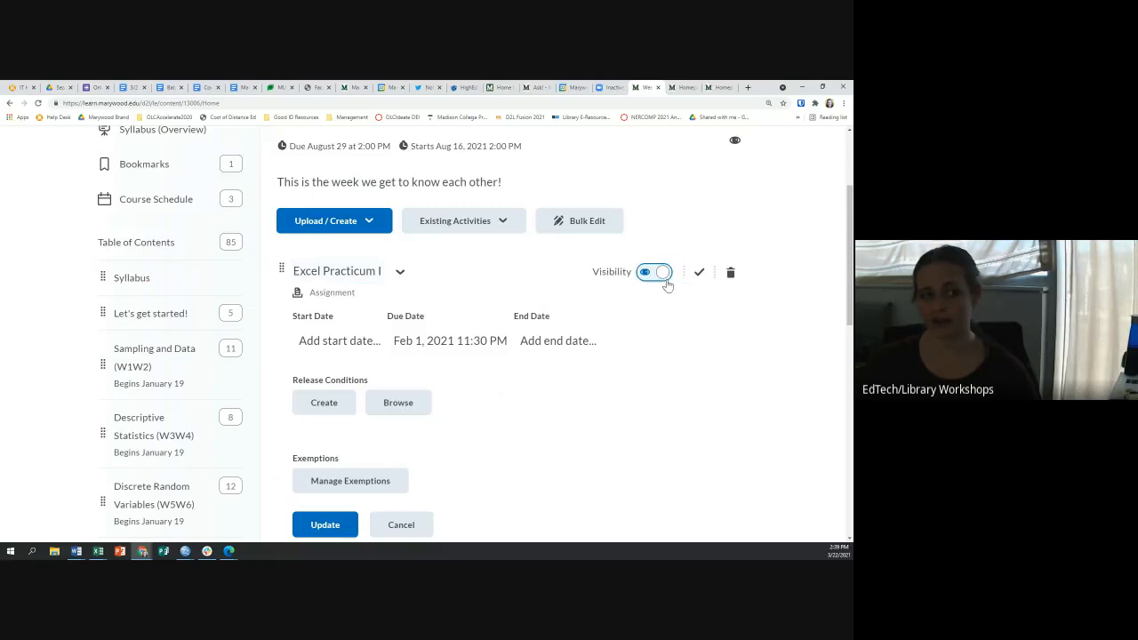
left_click(662, 272)
left_click(662, 273)
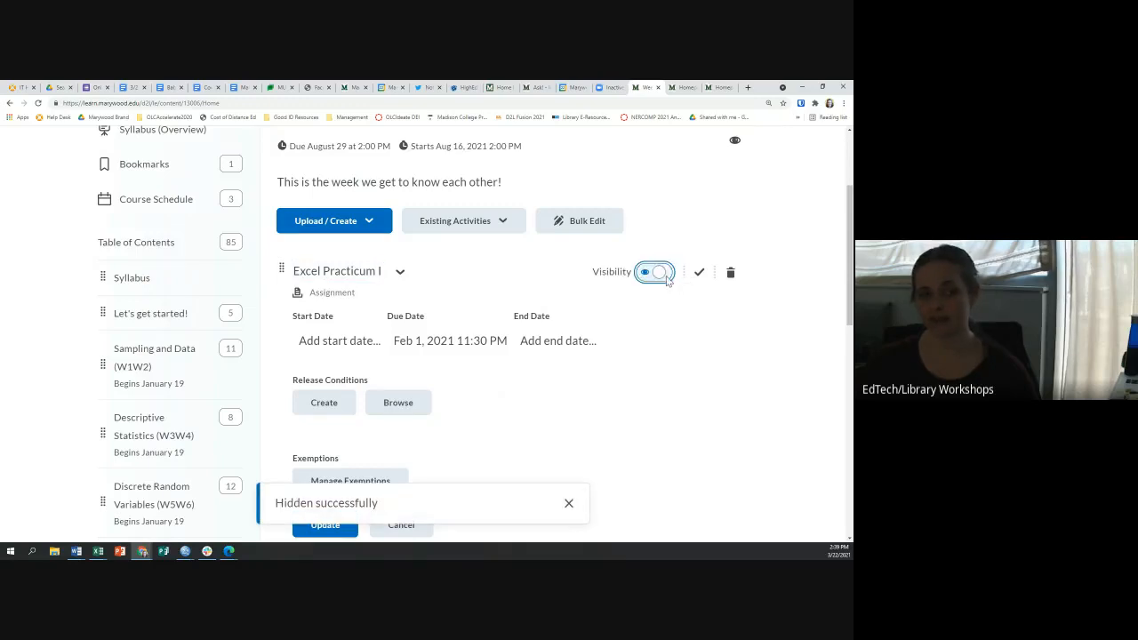
scroll(668, 280, "up", 1)
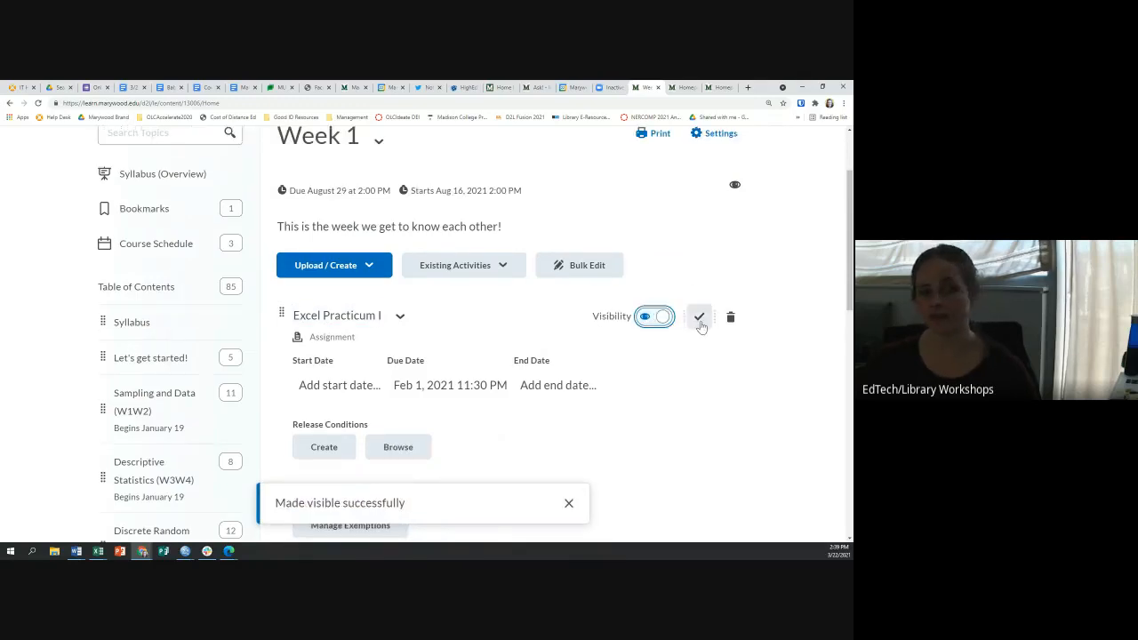
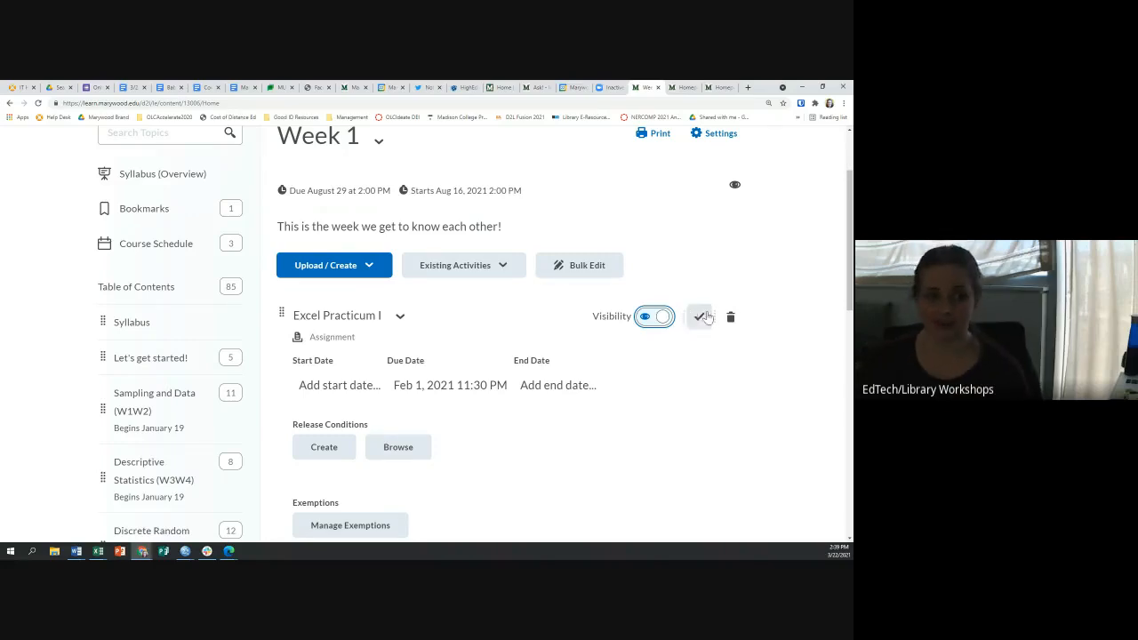
Step: Delete the Excel Practicum I topic from Week 1 content, keeping its assignment, then switch to the course Home tab
left_click(732, 317)
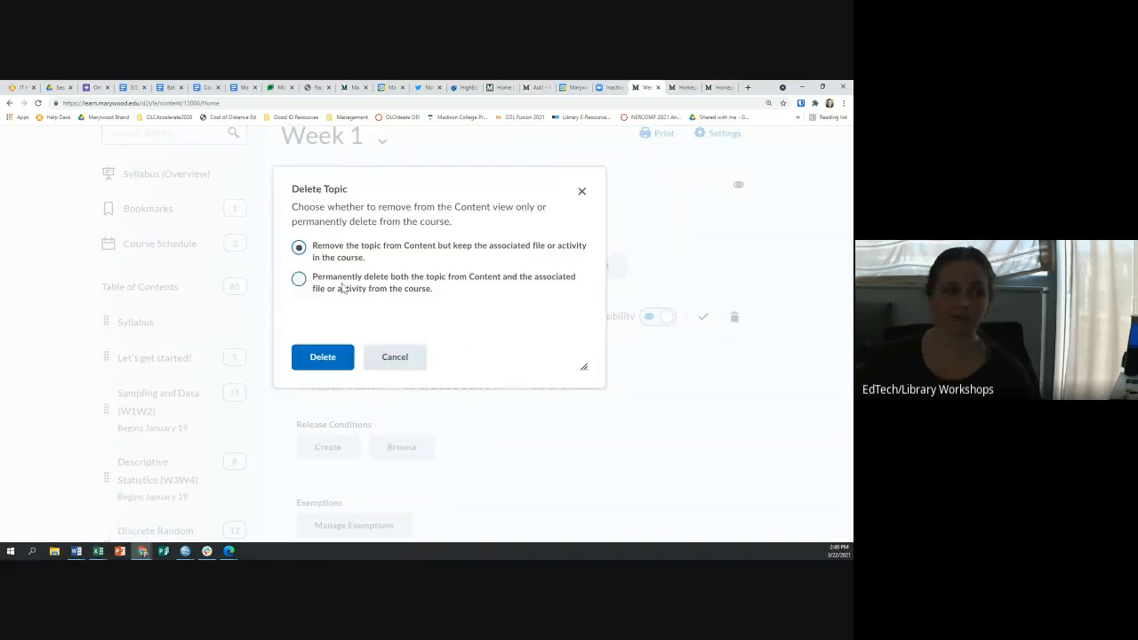
left_click(323, 356)
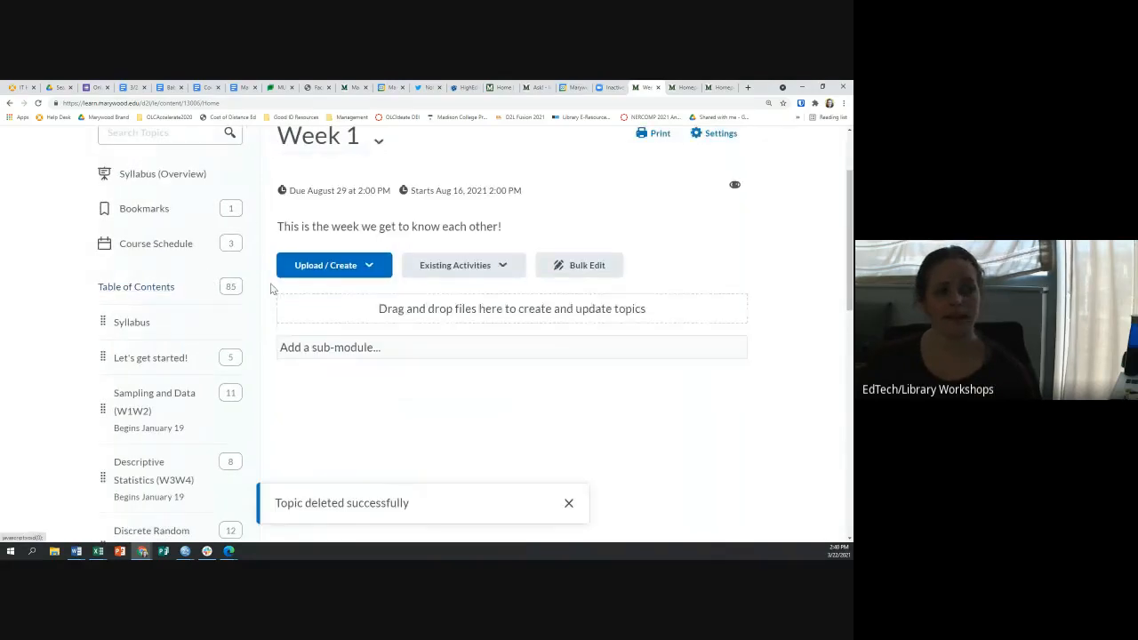
left_click(720, 87)
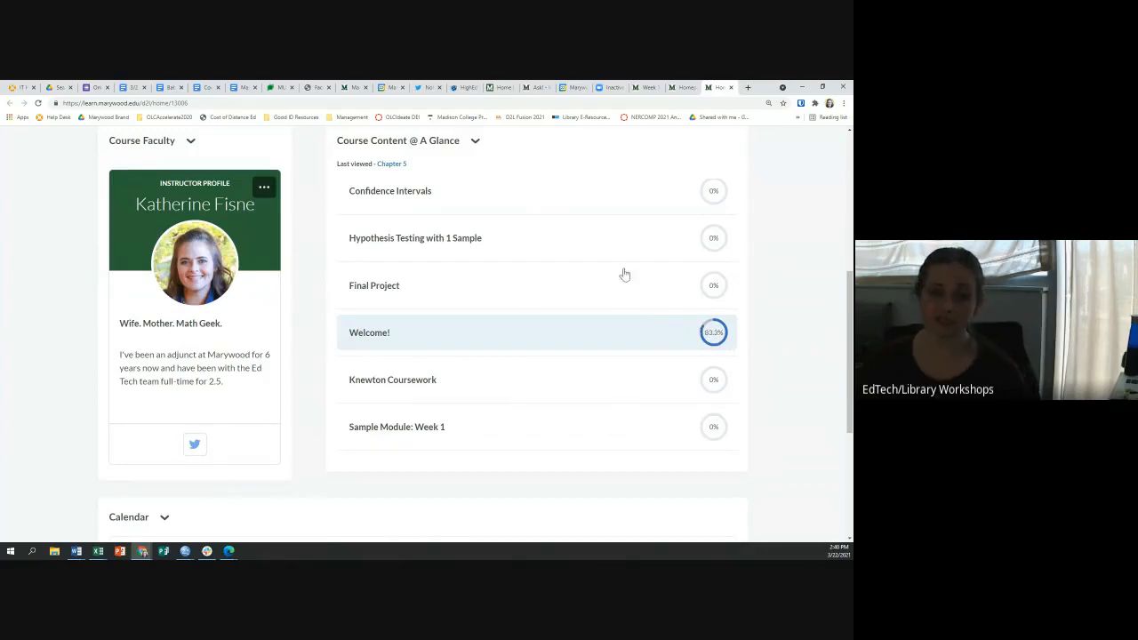
Step: Open Discrete Random Variables > Learning Resources > Probability Distribution Functions, read through it, and return to the course home
scroll(517, 259, "up", 5)
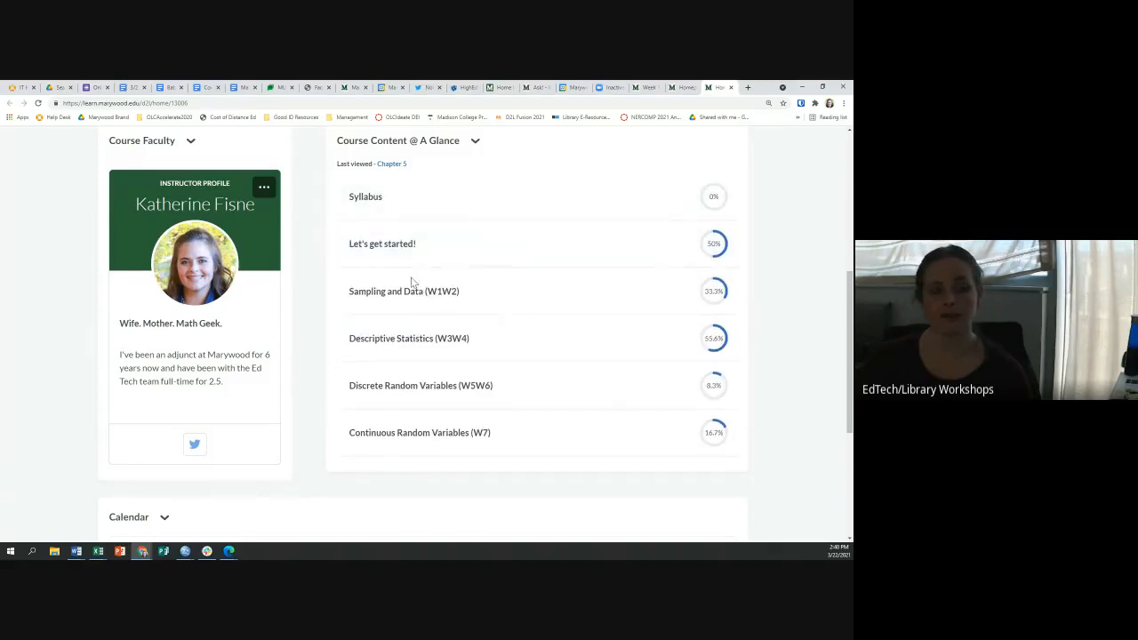
left_click(422, 391)
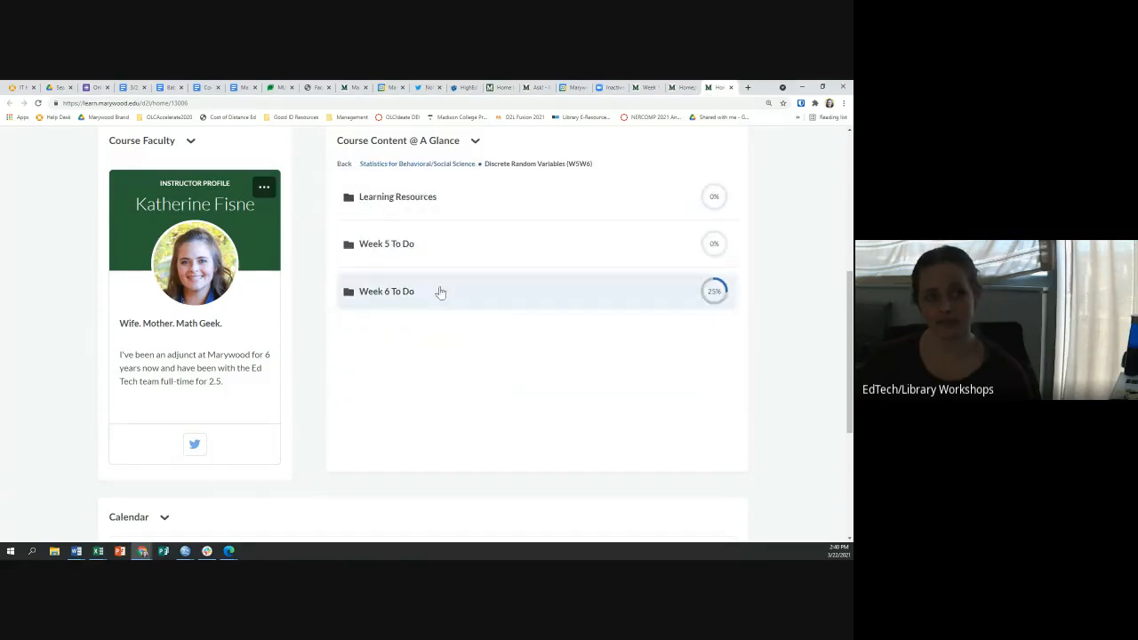
left_click(394, 198)
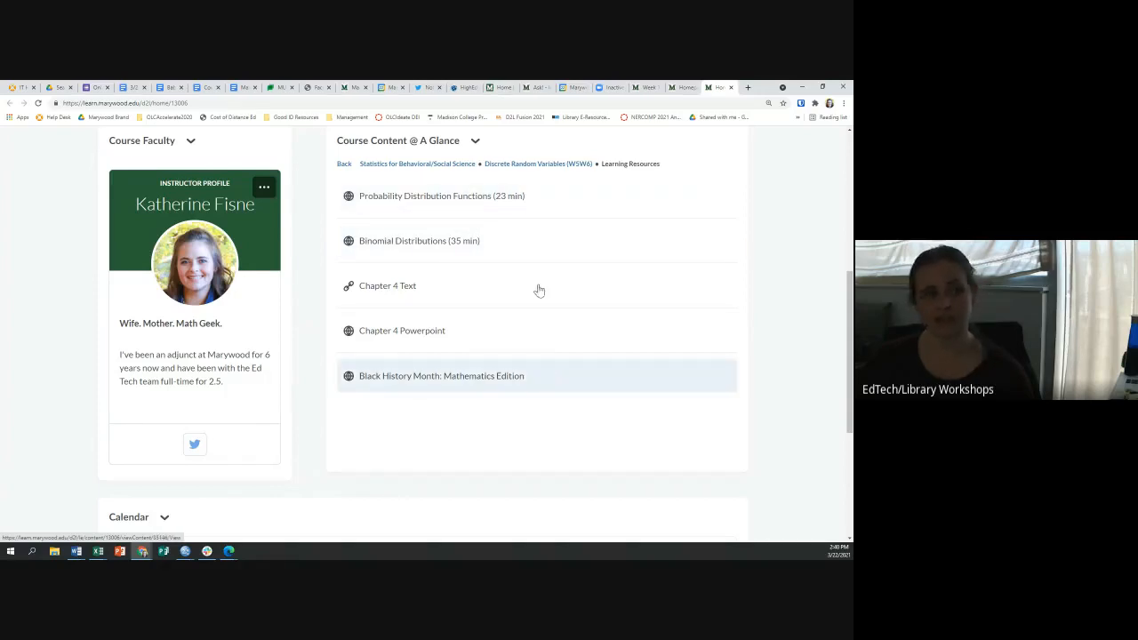
left_click(528, 195)
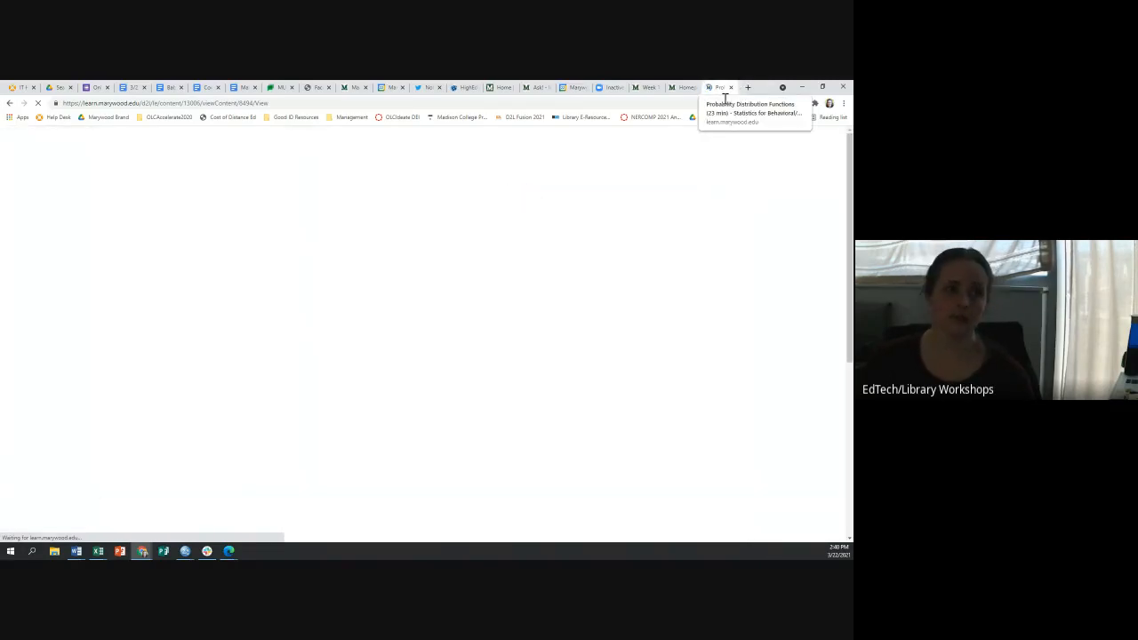
scroll(440, 293, "down", 5)
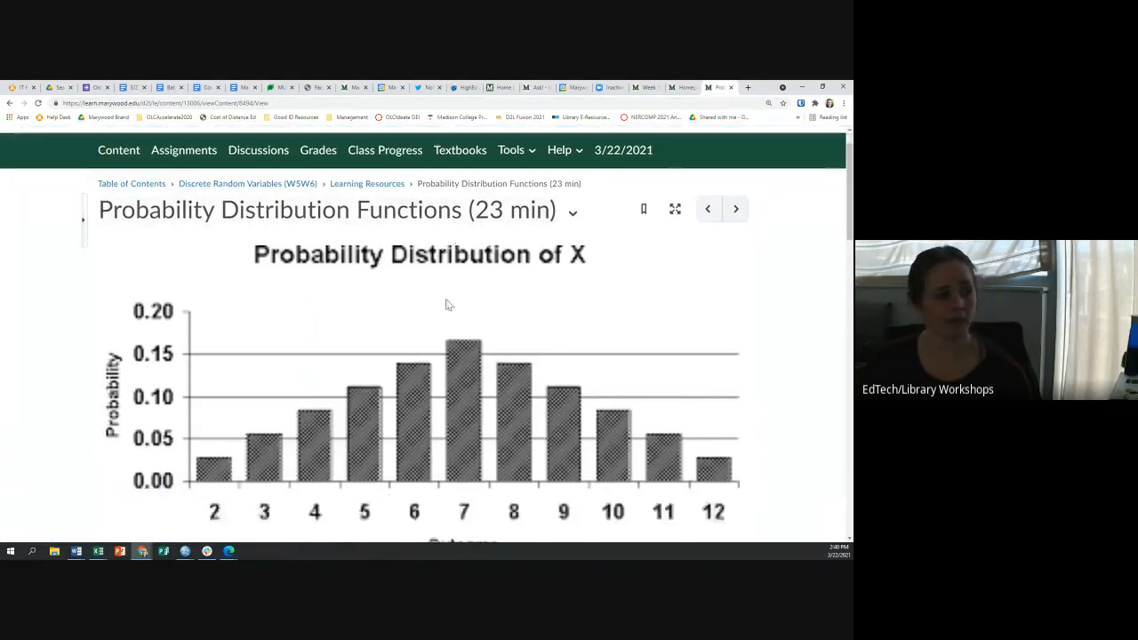
scroll(446, 305, "down", 4)
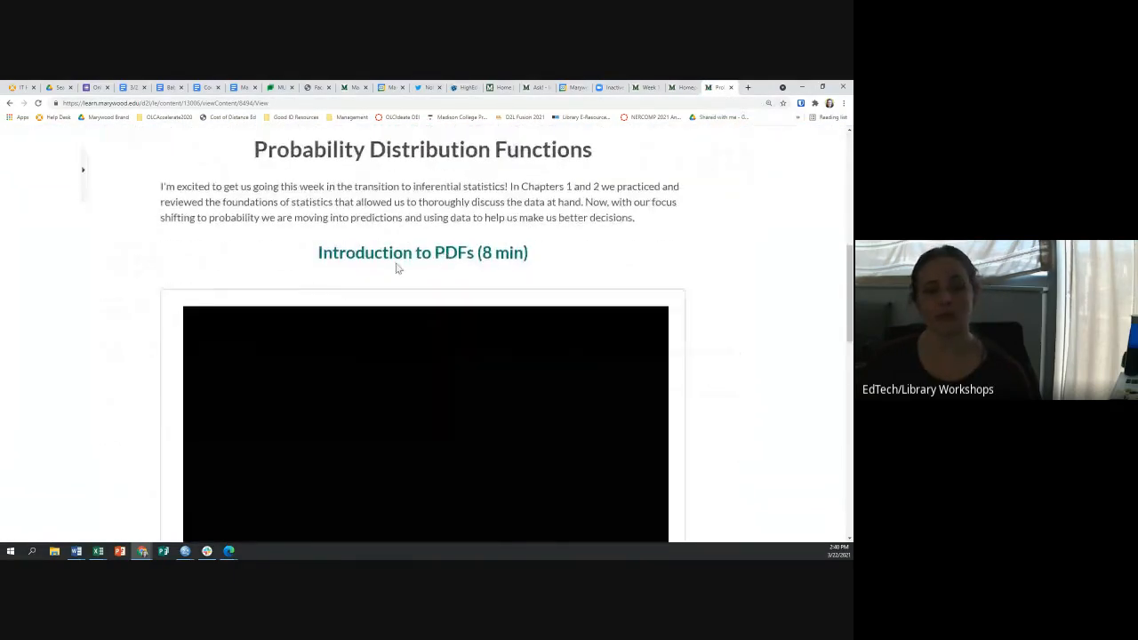
scroll(394, 263, "down", 8)
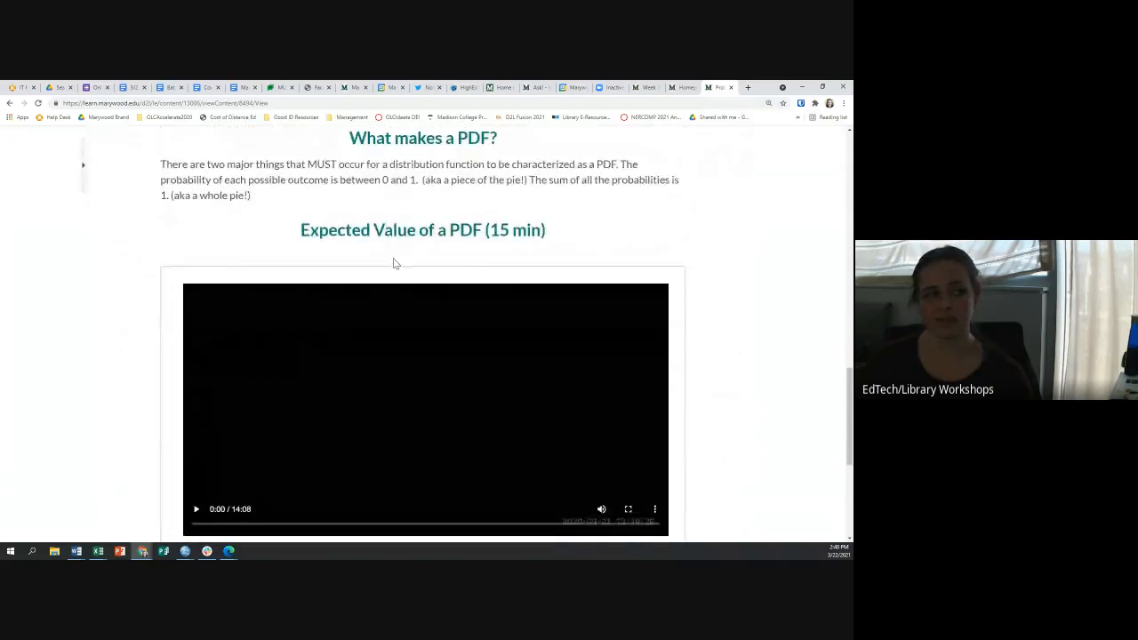
scroll(393, 258, "up", 15)
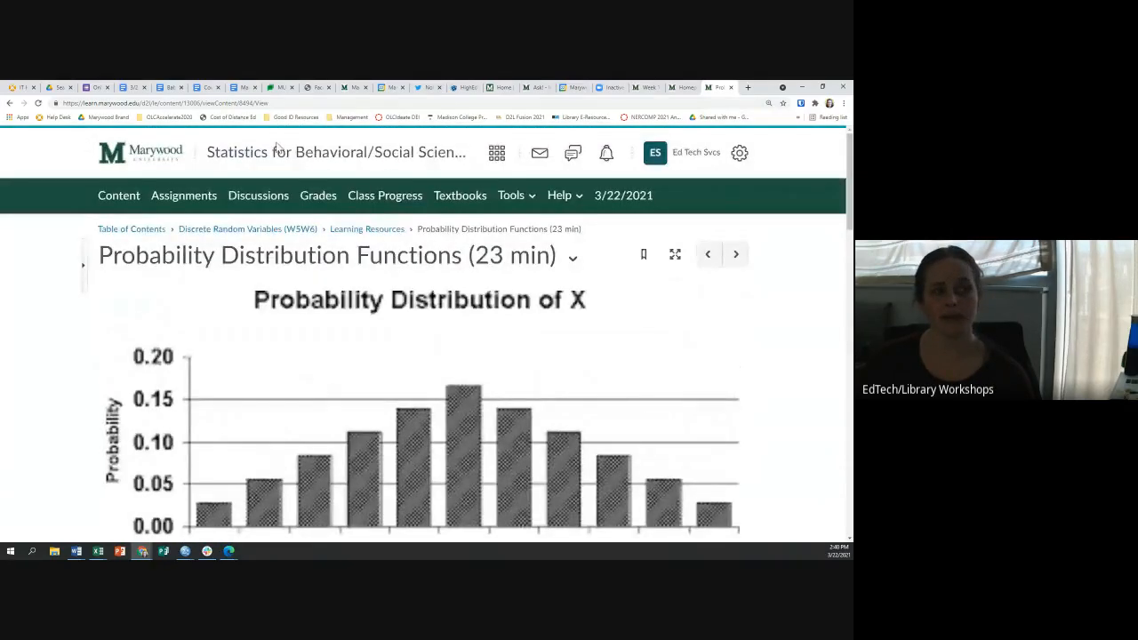
left_click(278, 153)
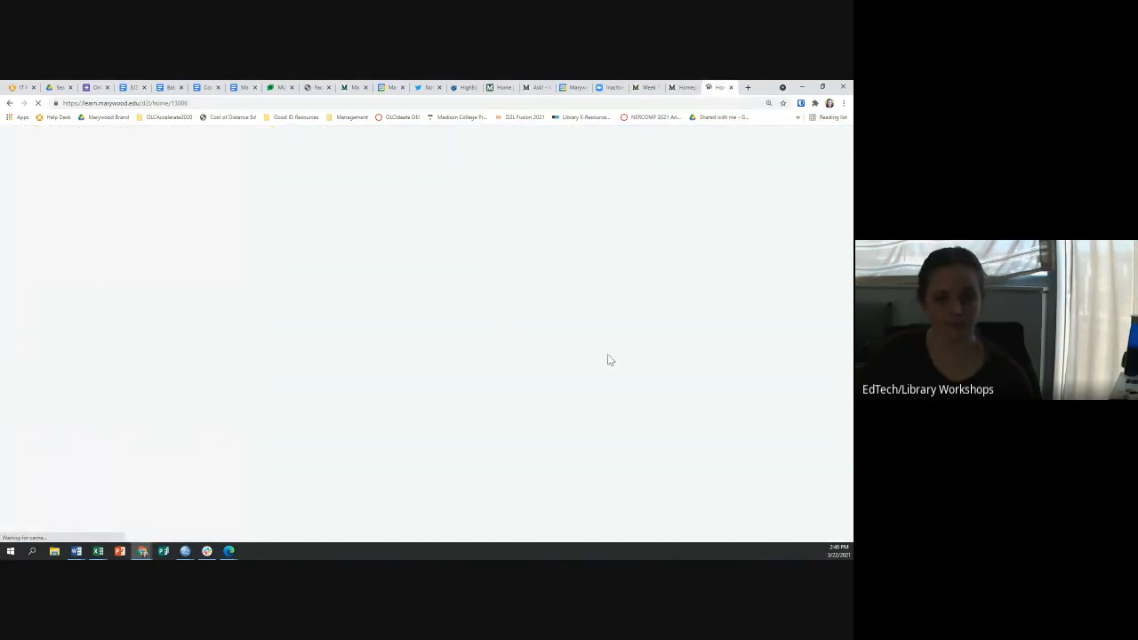
Step: In the Course Content widget, mark Probability Distribution Functions complete under Discrete Random Variables (W5W6) > Learning Resources
scroll(610, 357, "down", 5)
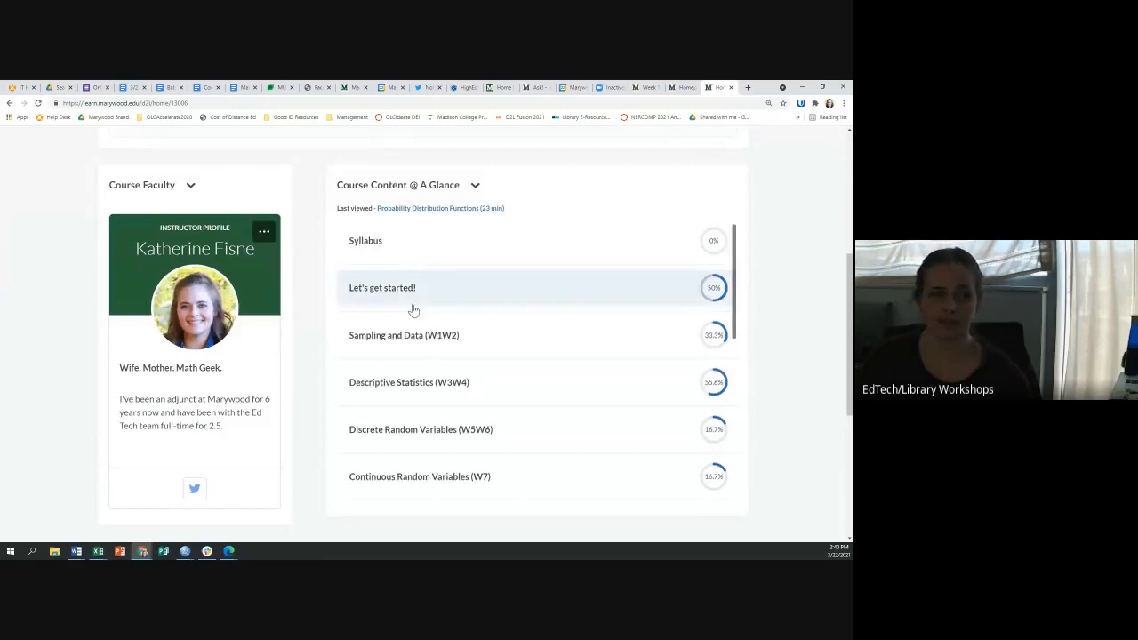
scroll(414, 308, "down", 4)
left_click(435, 259)
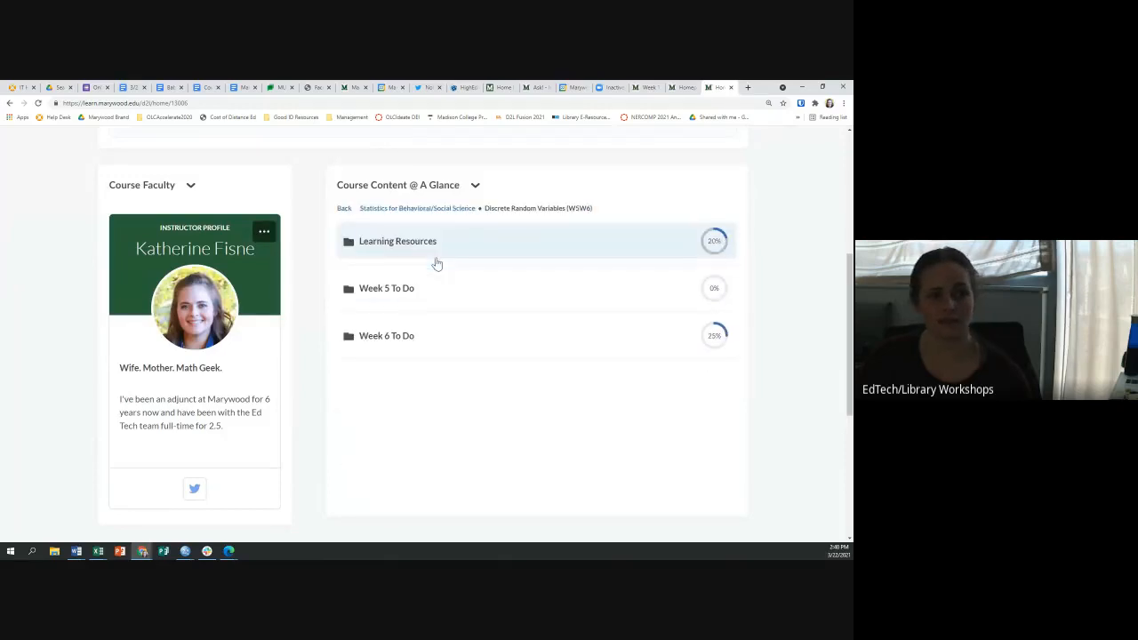
left_click(435, 257)
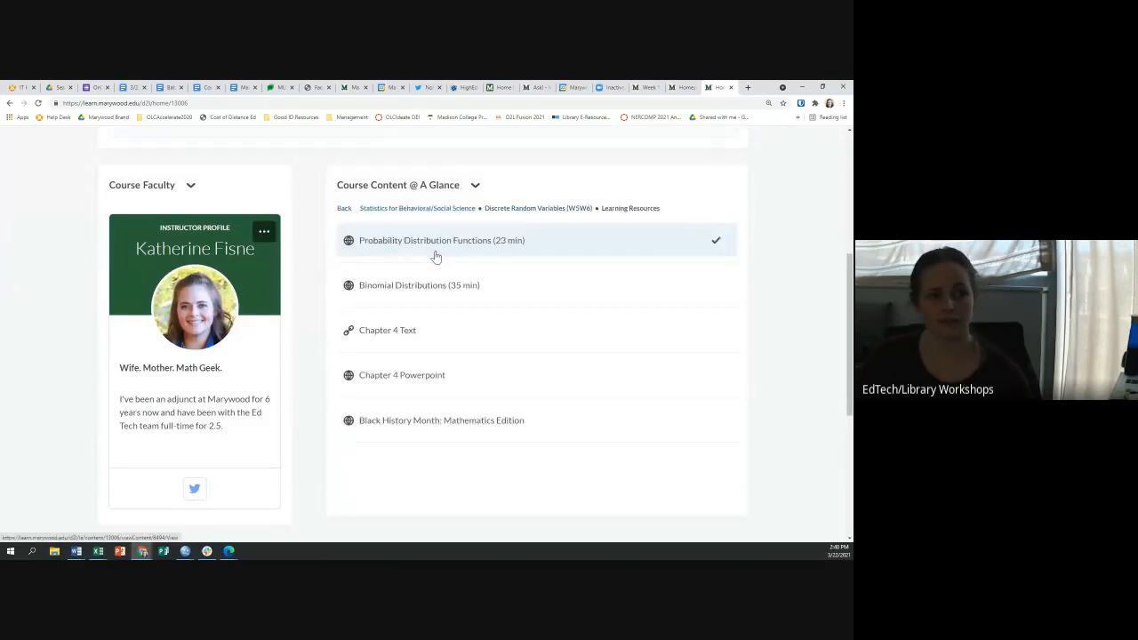
left_click(712, 237)
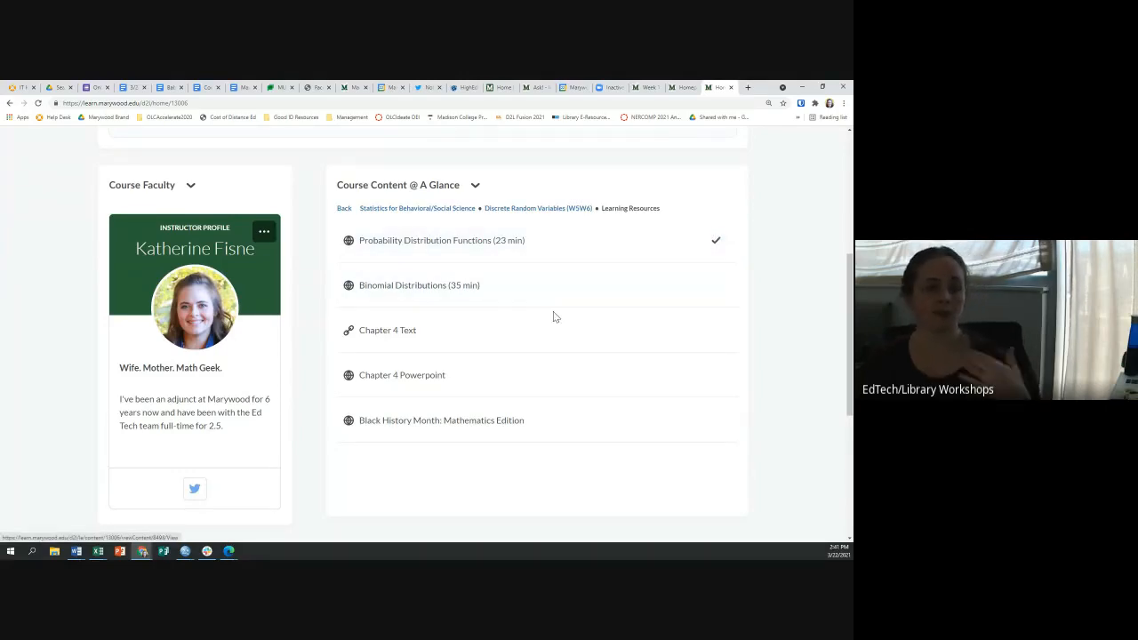
Step: Navigate the widget breadcrumbs back to the module list and reopen Discrete Random Variables > Learning Resources
left_click(513, 208)
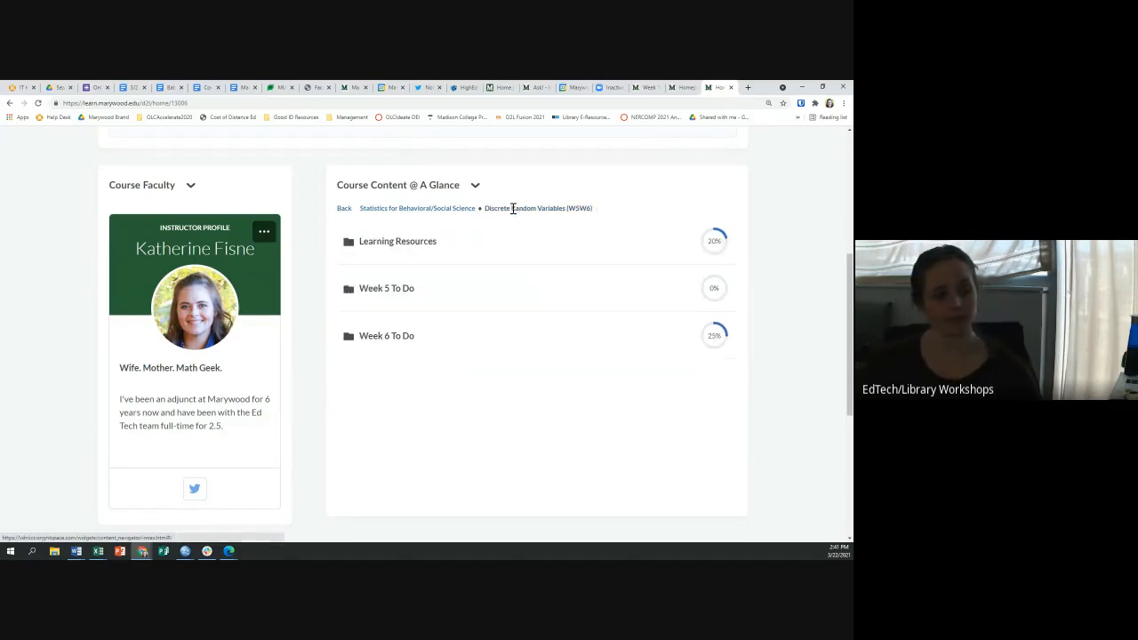
left_click(686, 239)
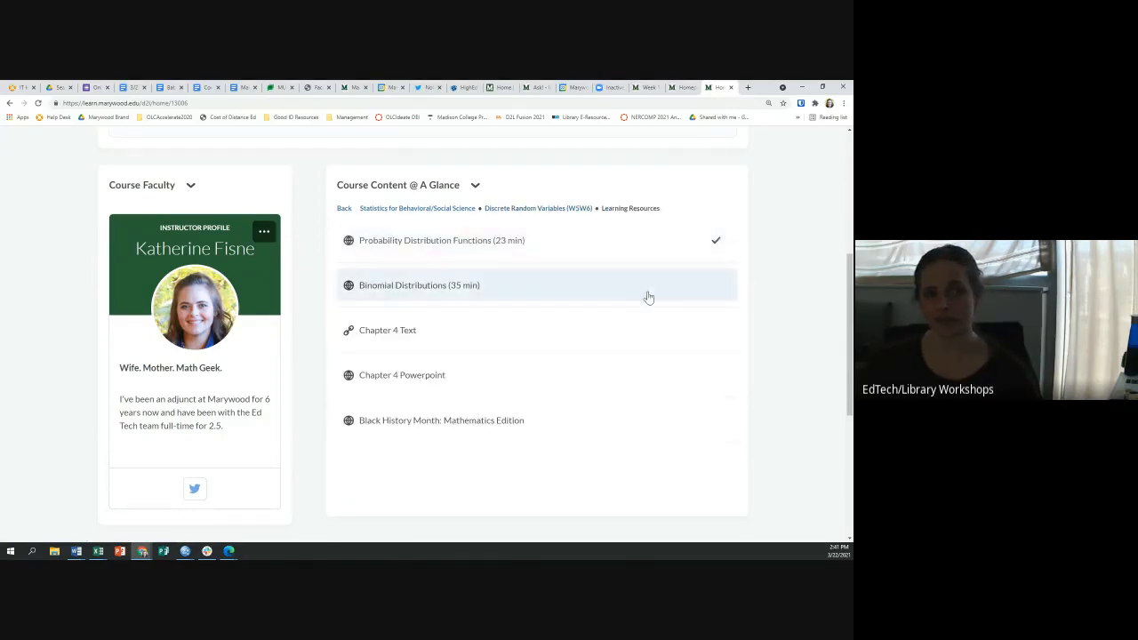
left_click(513, 208)
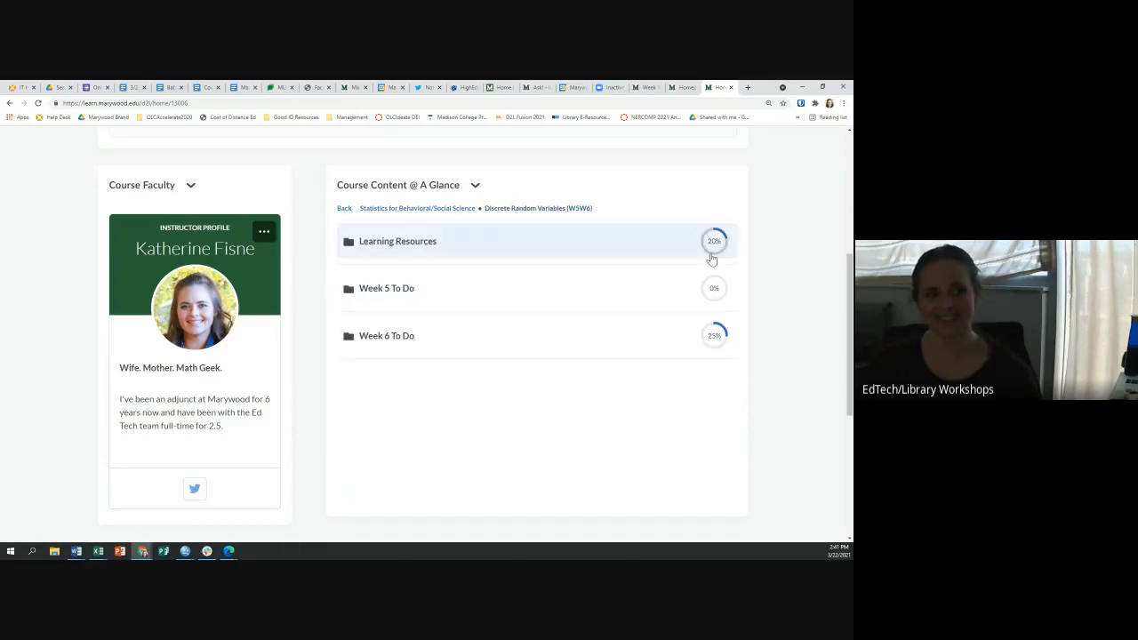
left_click(457, 212)
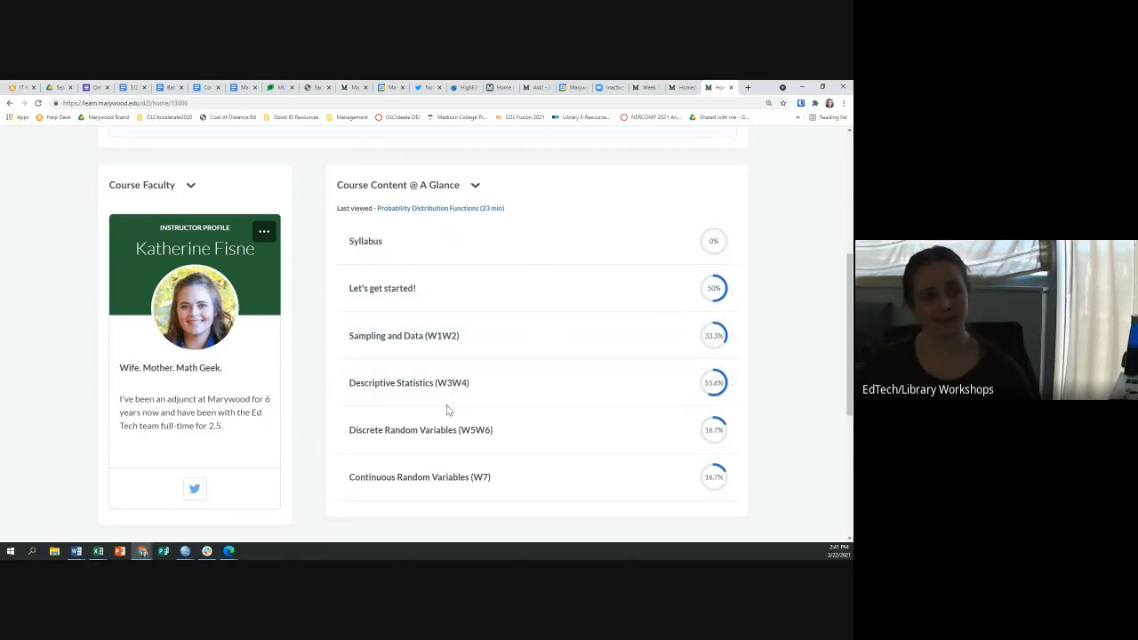
left_click(444, 445)
left_click(399, 251)
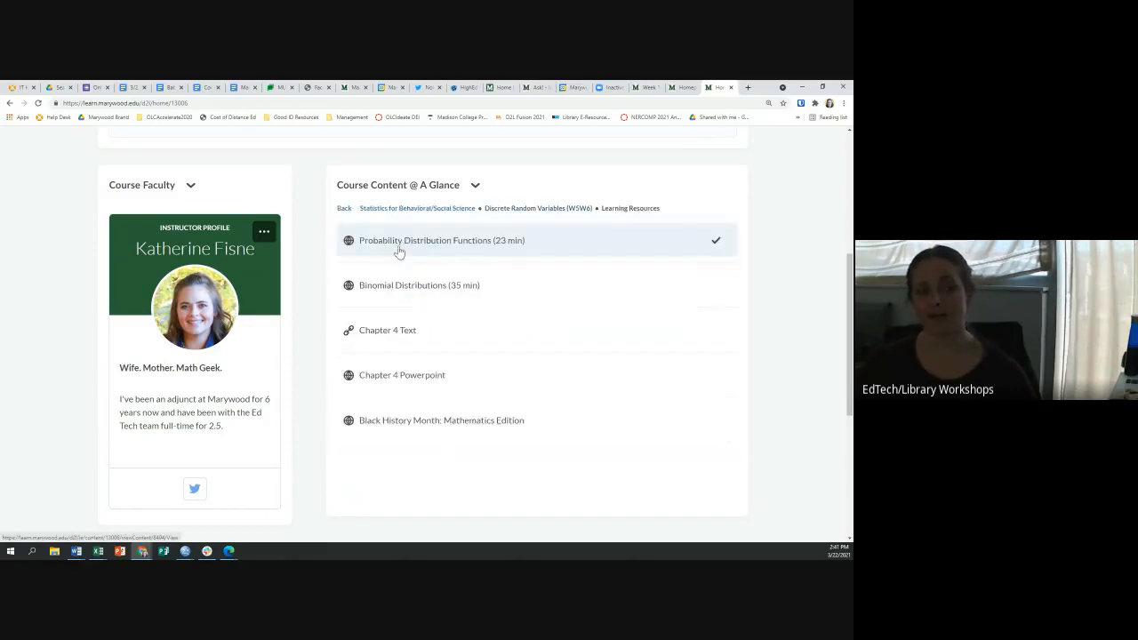
Step: Review the Probability Distribution Functions lesson and its videos, then go to the course Content area
left_click(494, 249)
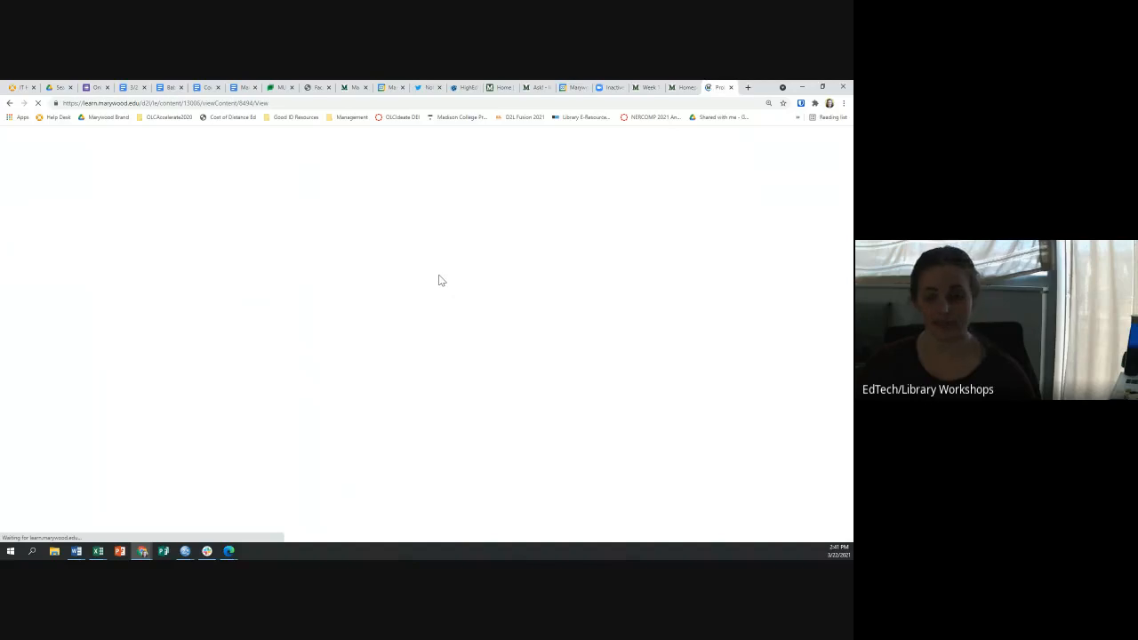
scroll(439, 278, "down", 5)
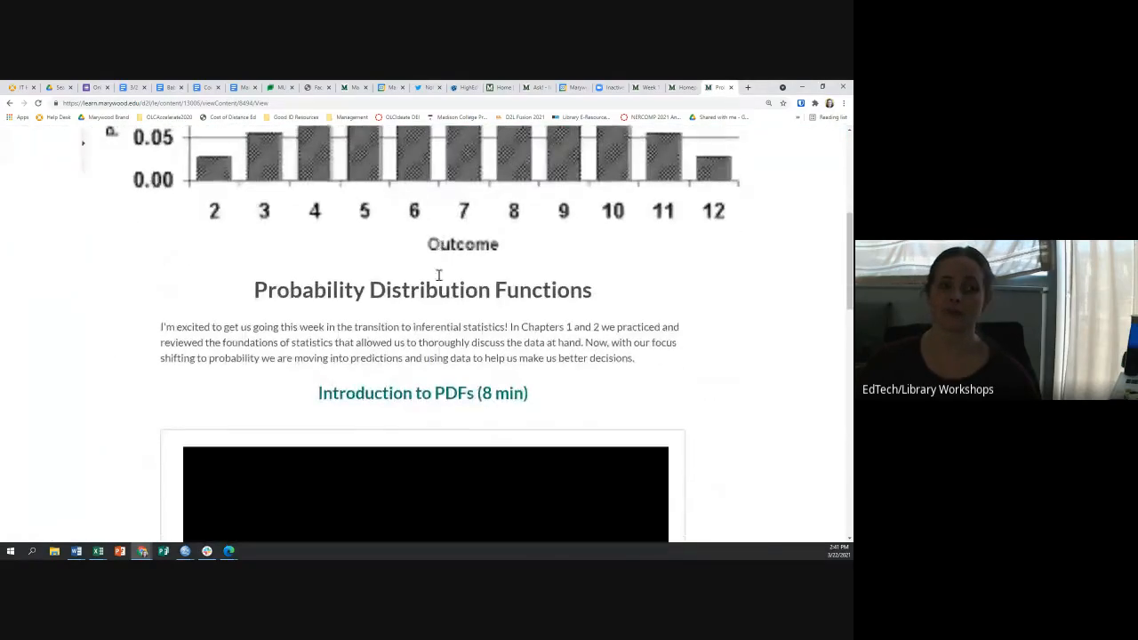
scroll(438, 278, "down", 2)
scroll(529, 247, "down", 1)
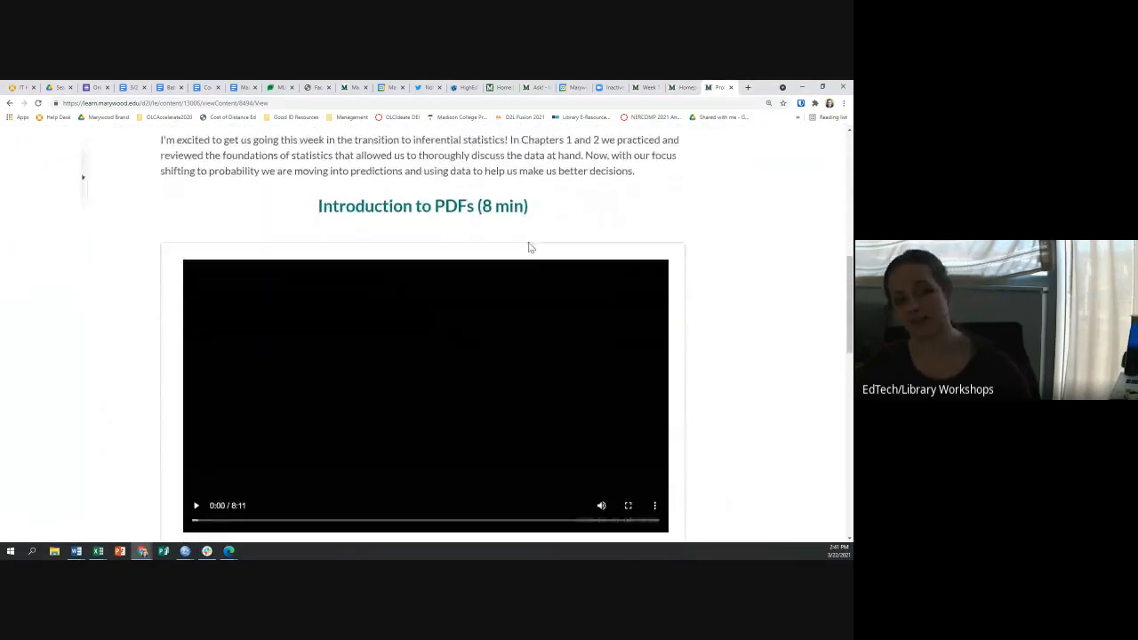
scroll(529, 248, "down", 5)
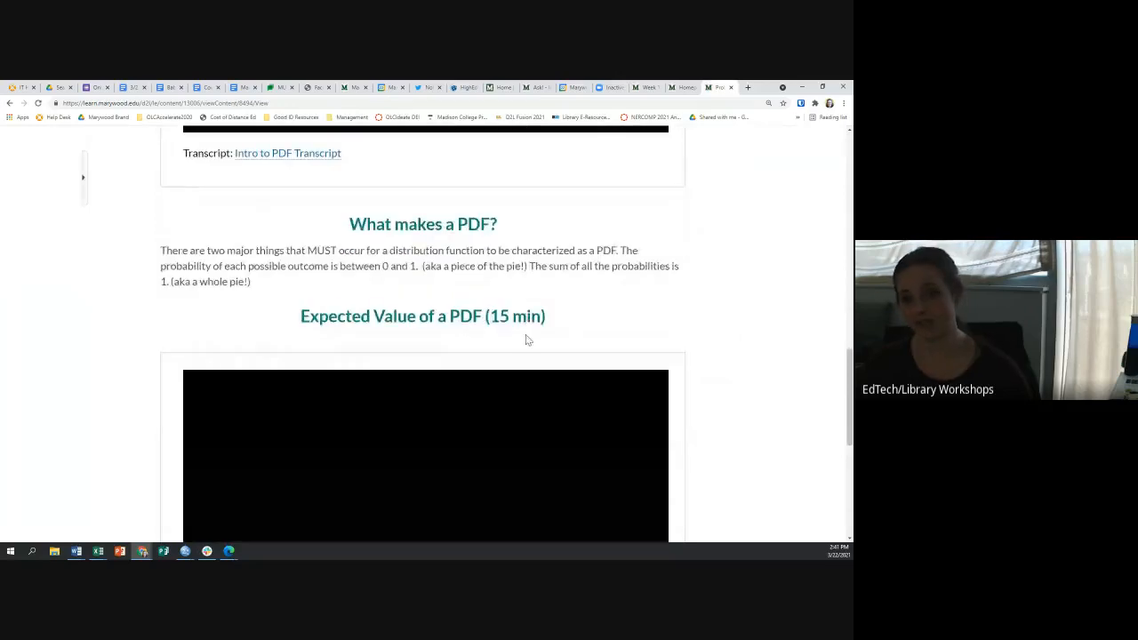
scroll(525, 328, "down", 1)
scroll(524, 351, "up", 4)
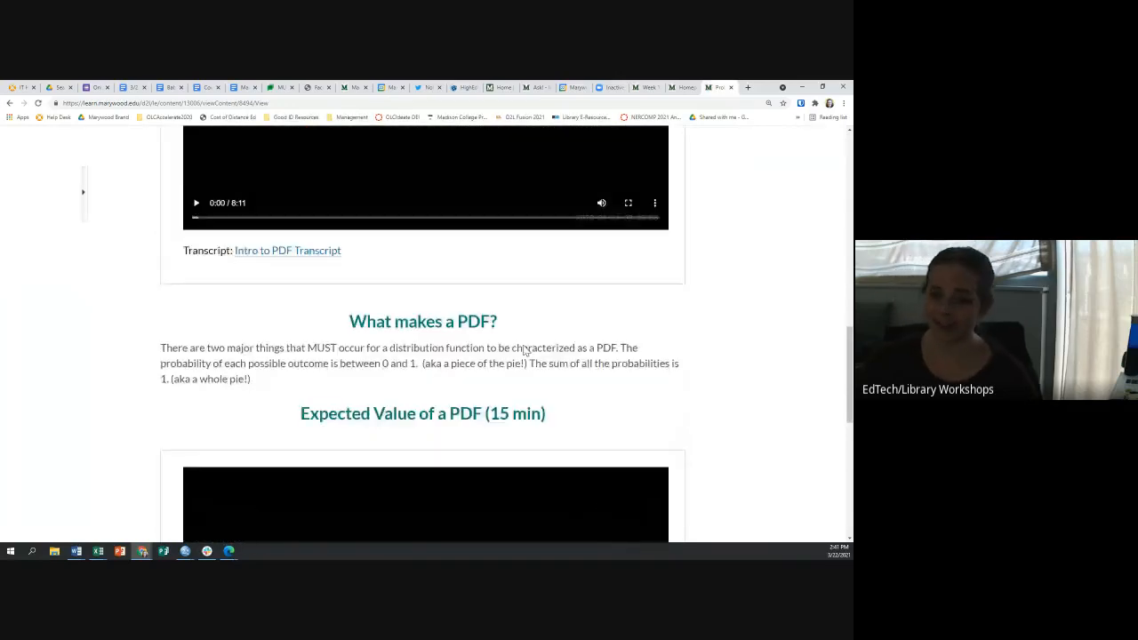
scroll(524, 365, "up", 2)
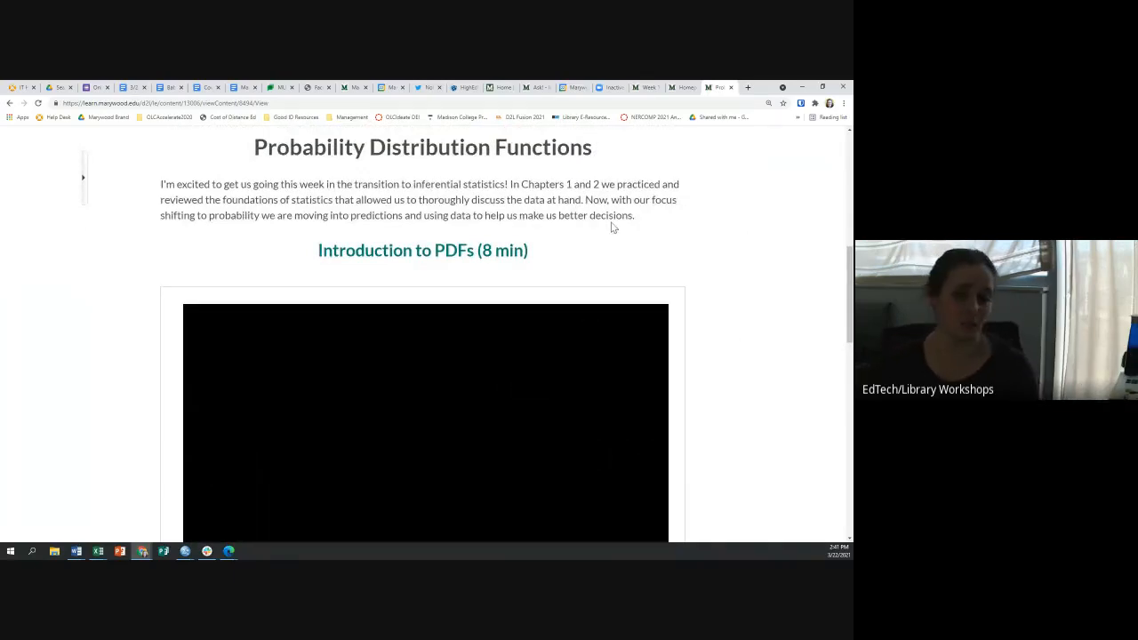
scroll(582, 201, "up", 5)
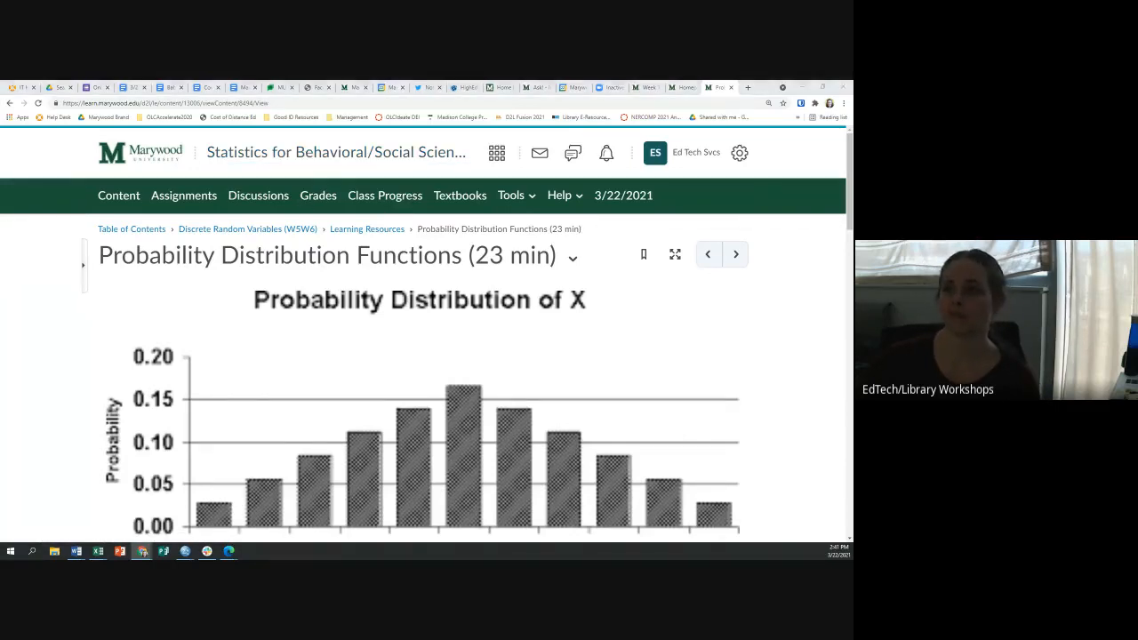
left_click(121, 198)
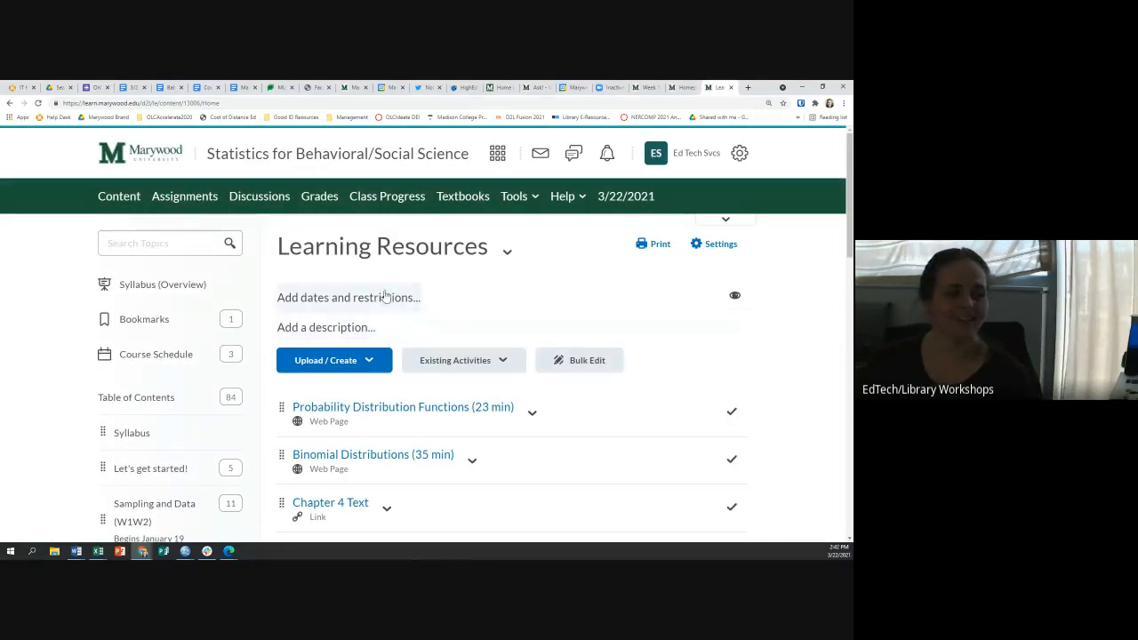
Step: Browse the course Tools list, then dismiss it and reload the Learning Resources content page
scroll(363, 264, "down", 1)
scroll(343, 287, "up", 1)
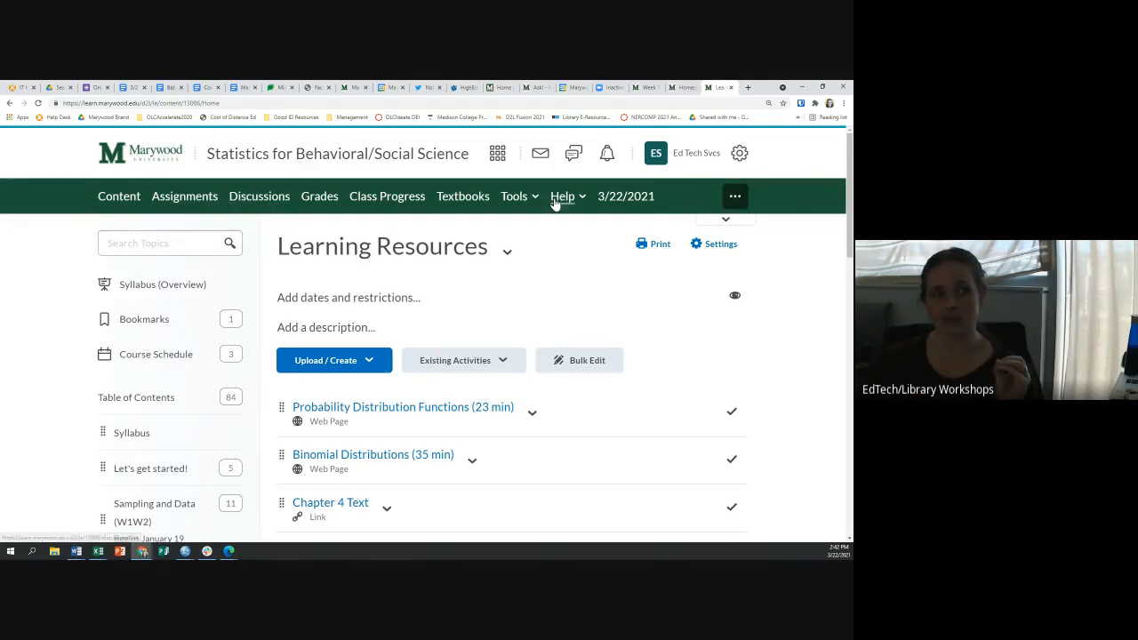
left_click(515, 197)
scroll(519, 451, "down", 1)
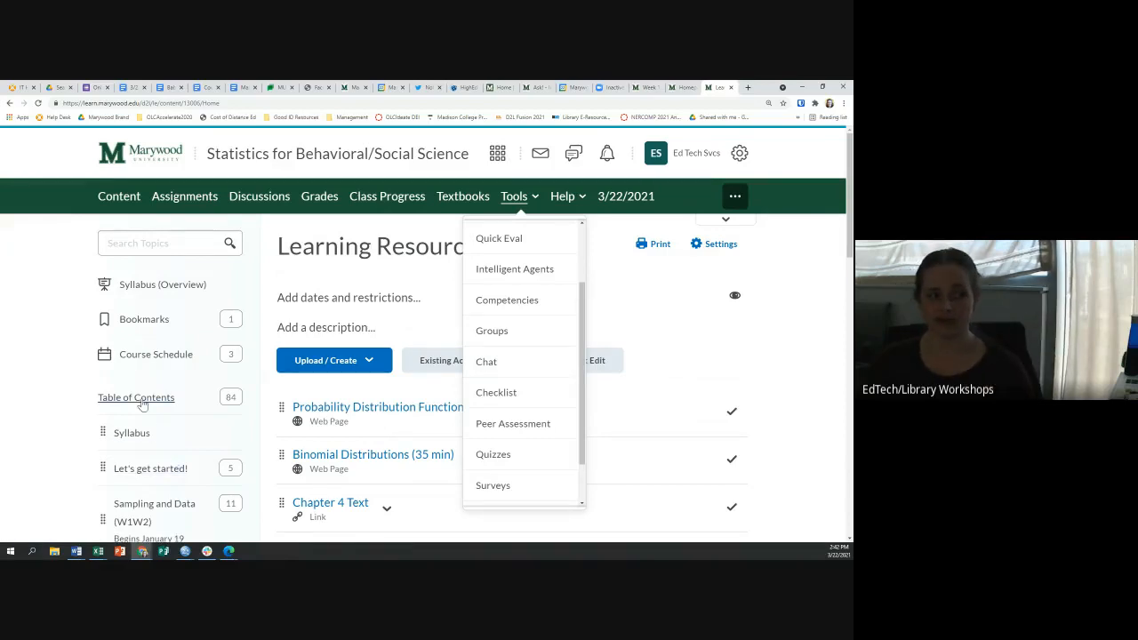
scroll(142, 404, "down", 1)
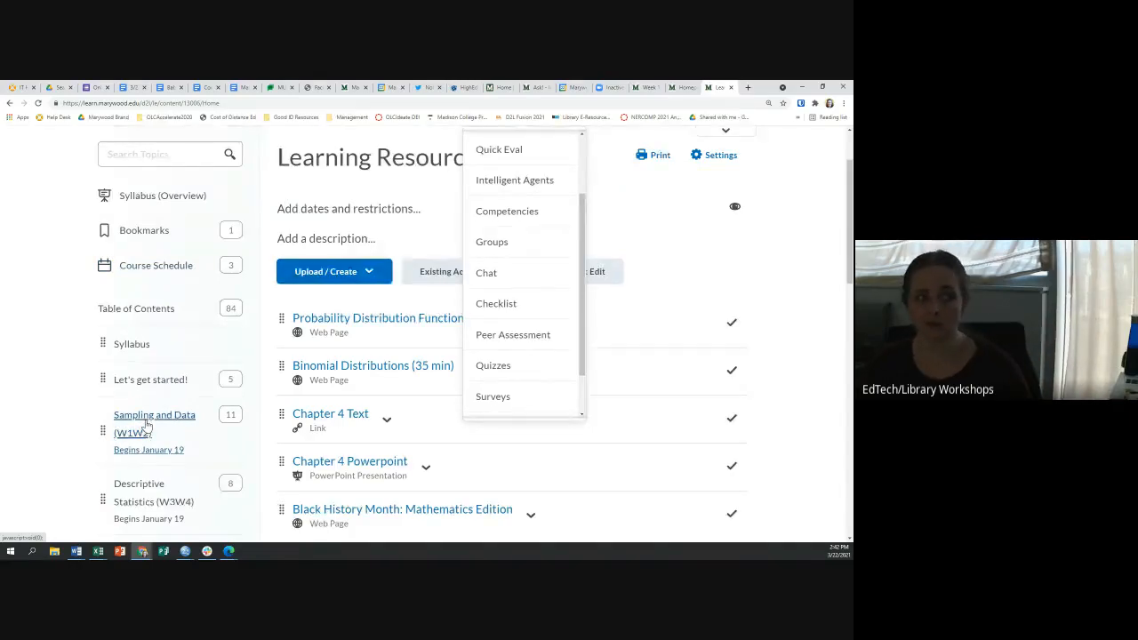
scroll(147, 427, "up", 1)
scroll(138, 374, "up", 1)
left_click(123, 198)
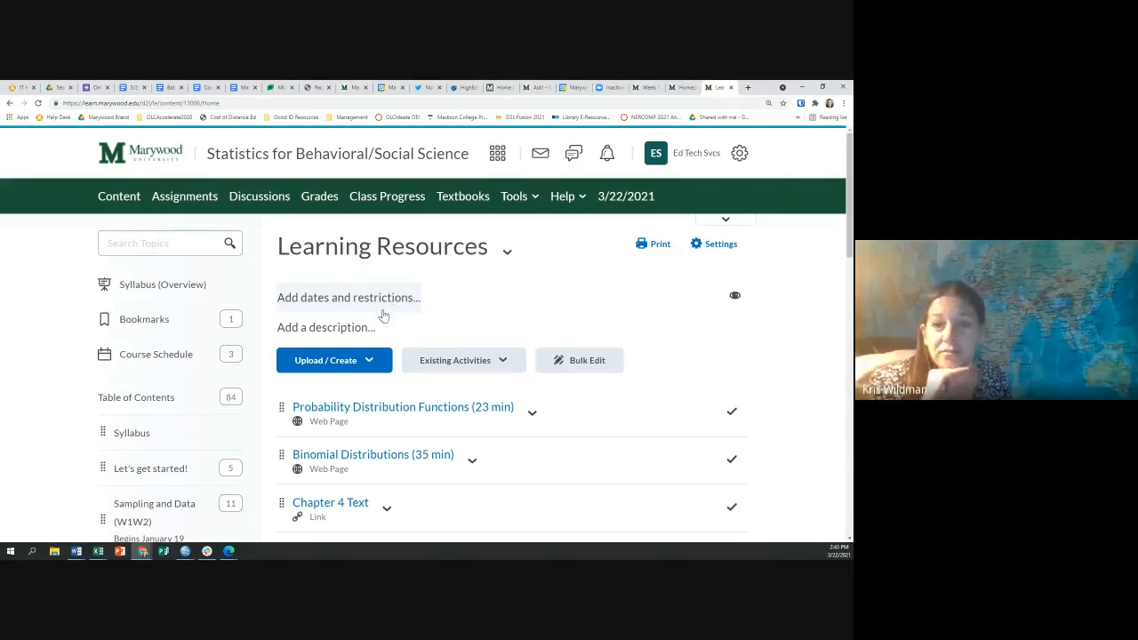
left_click(349, 372)
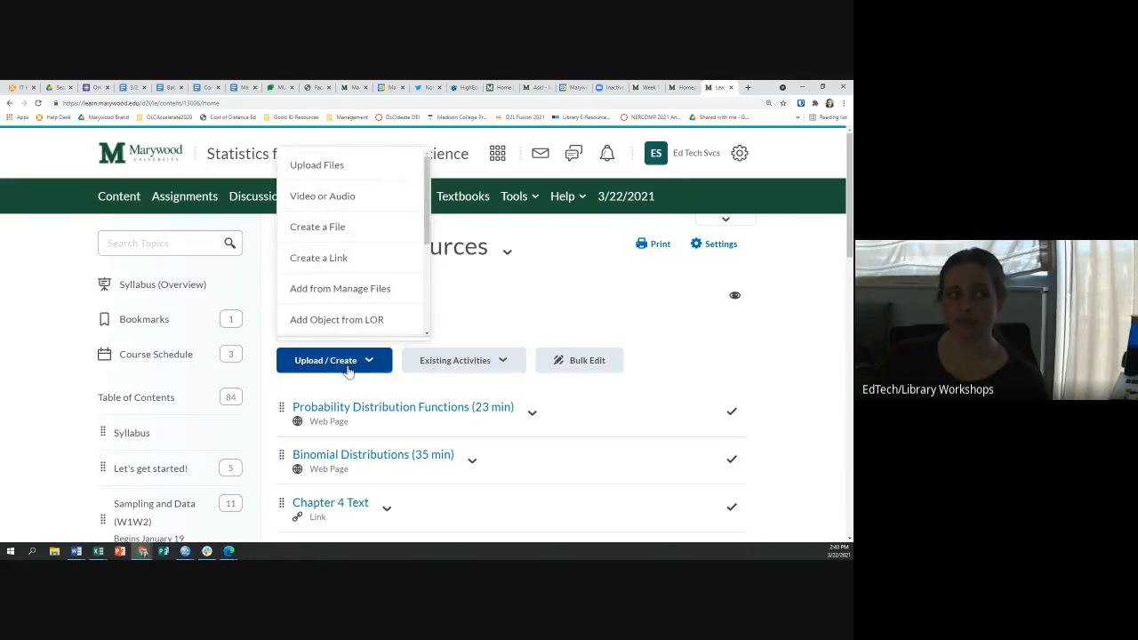
left_click(336, 267)
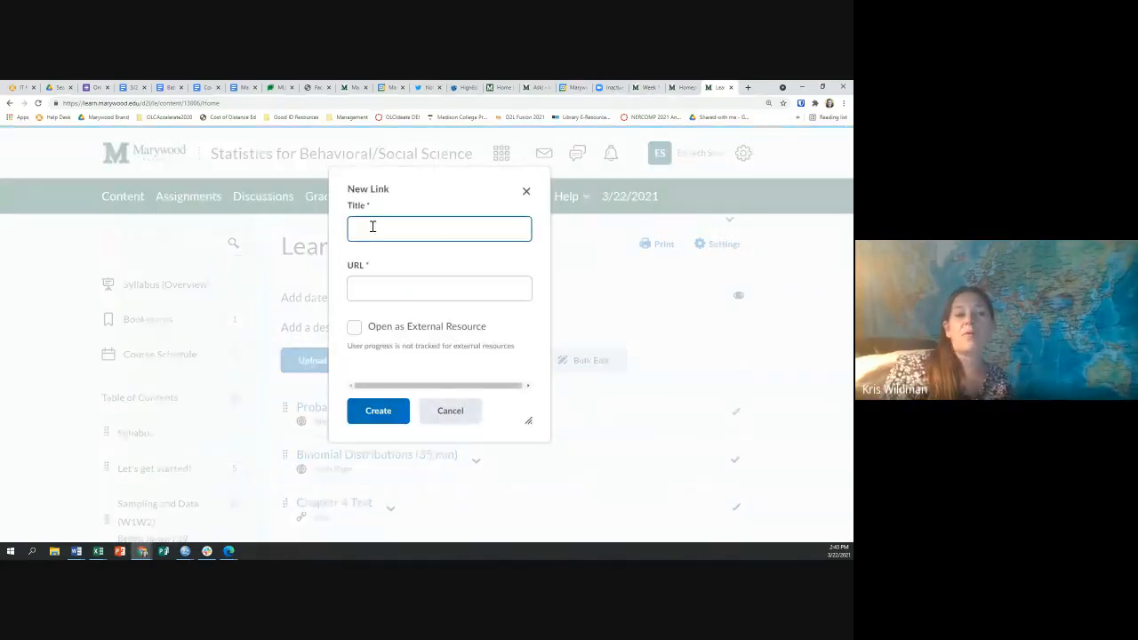
left_click(526, 191)
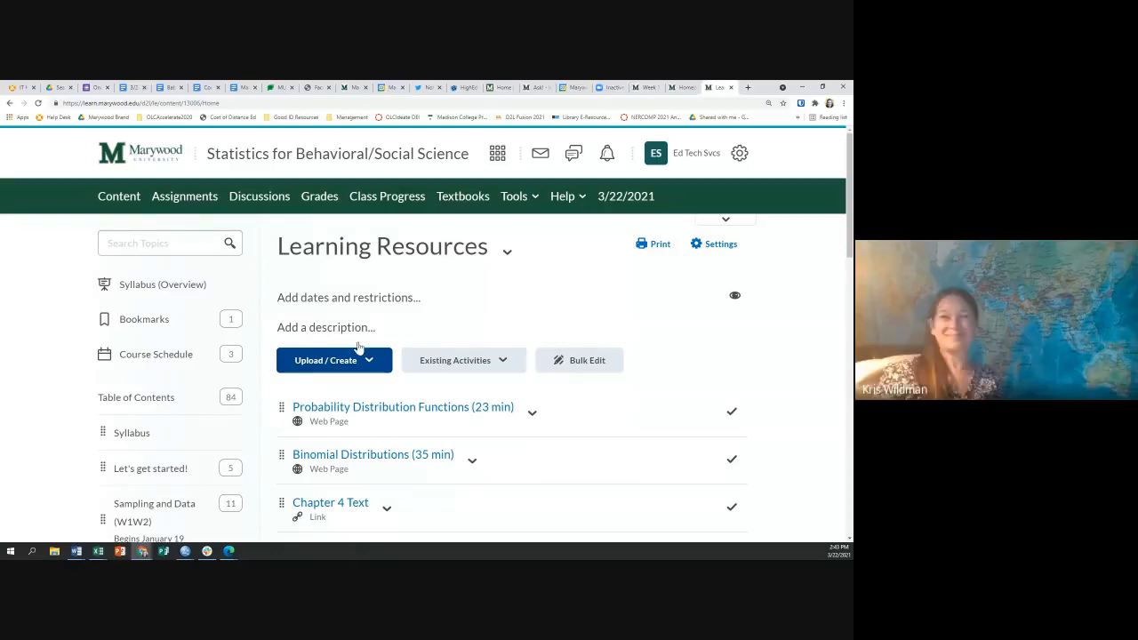
left_click(493, 362)
scroll(451, 301, "down", 1)
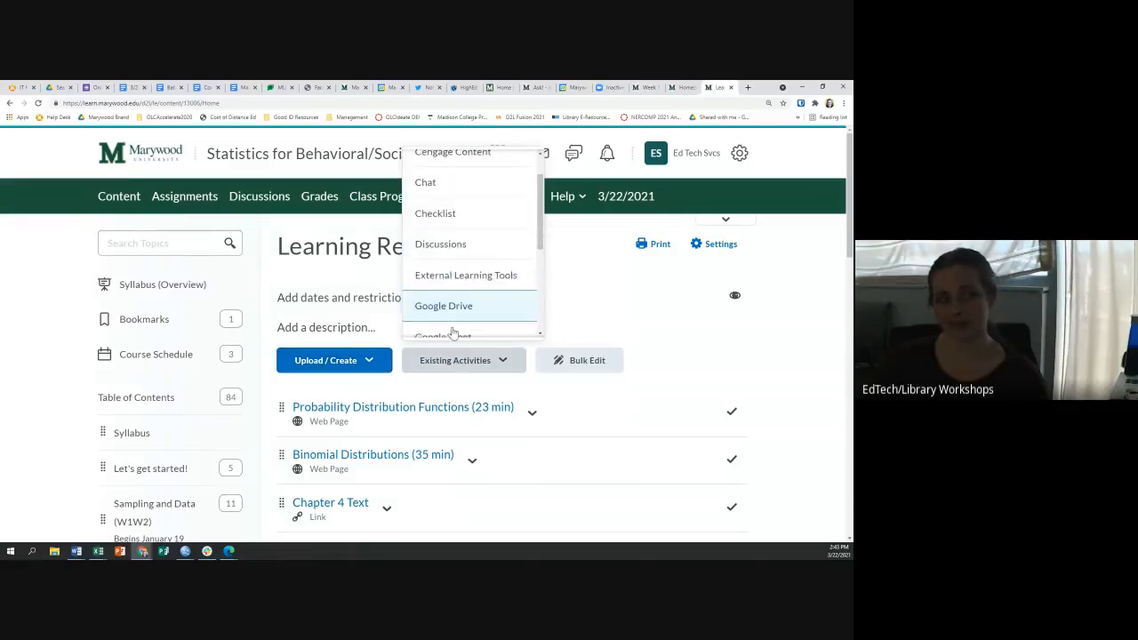
scroll(458, 283, "down", 3)
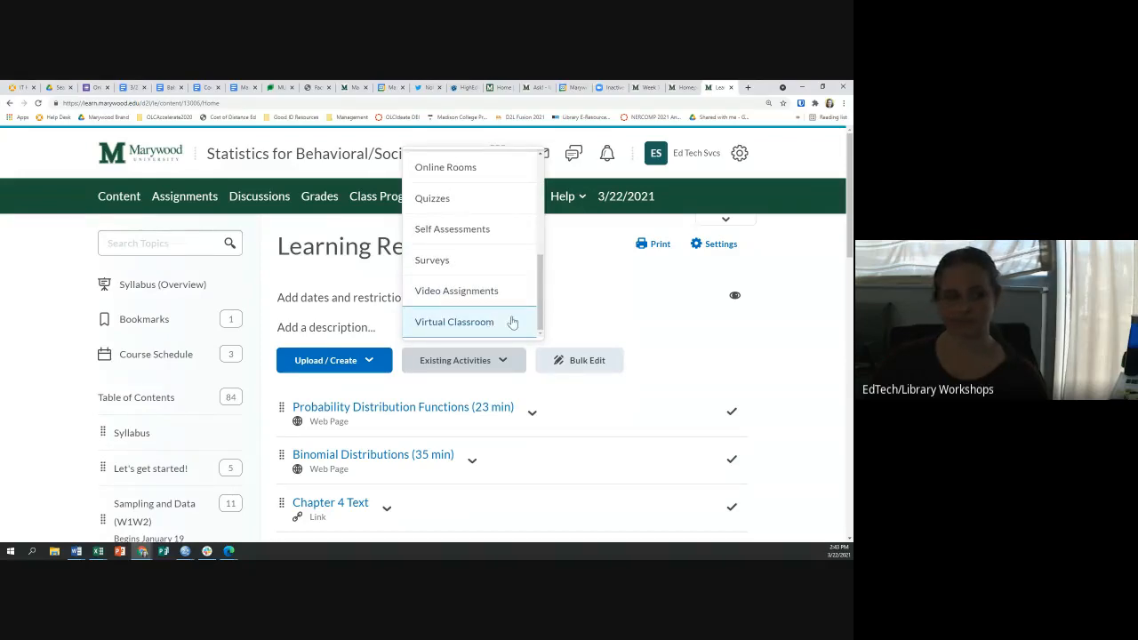
left_click(577, 313)
scroll(274, 326, "down", 3)
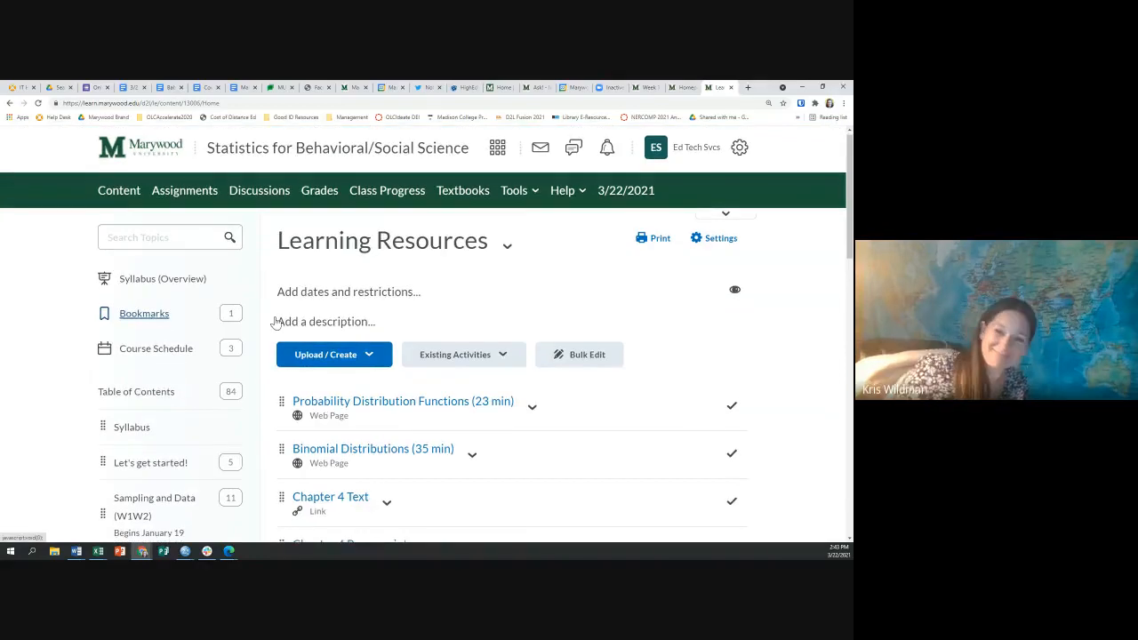
scroll(385, 344, "up", 3)
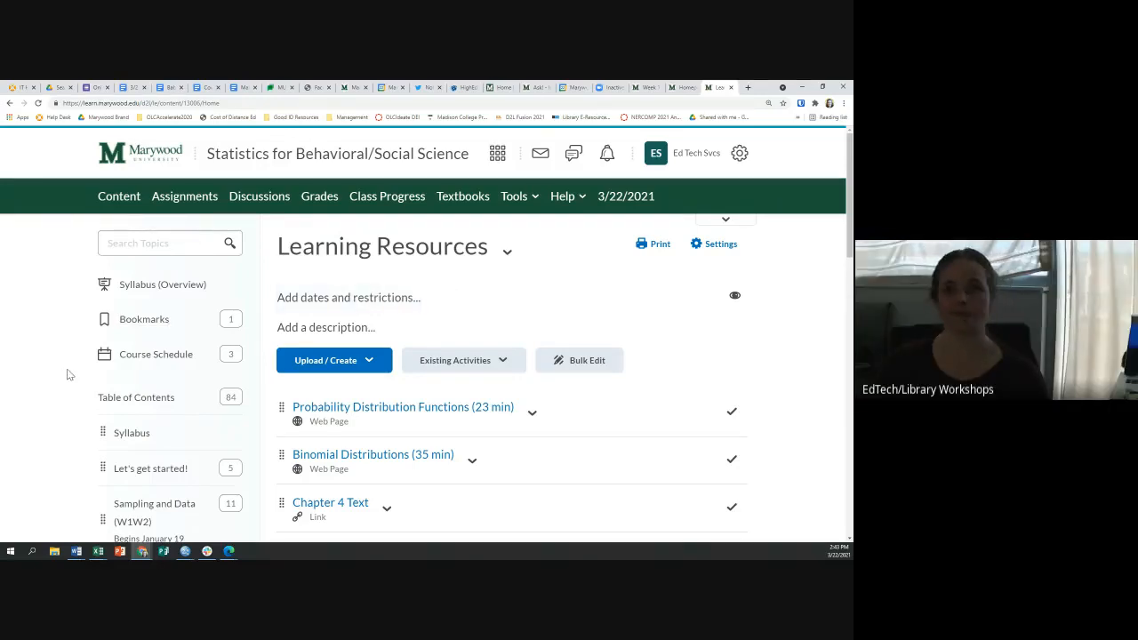
Step: Reload the course Content page from the navbar, leaving Learning Resources
left_click(127, 204)
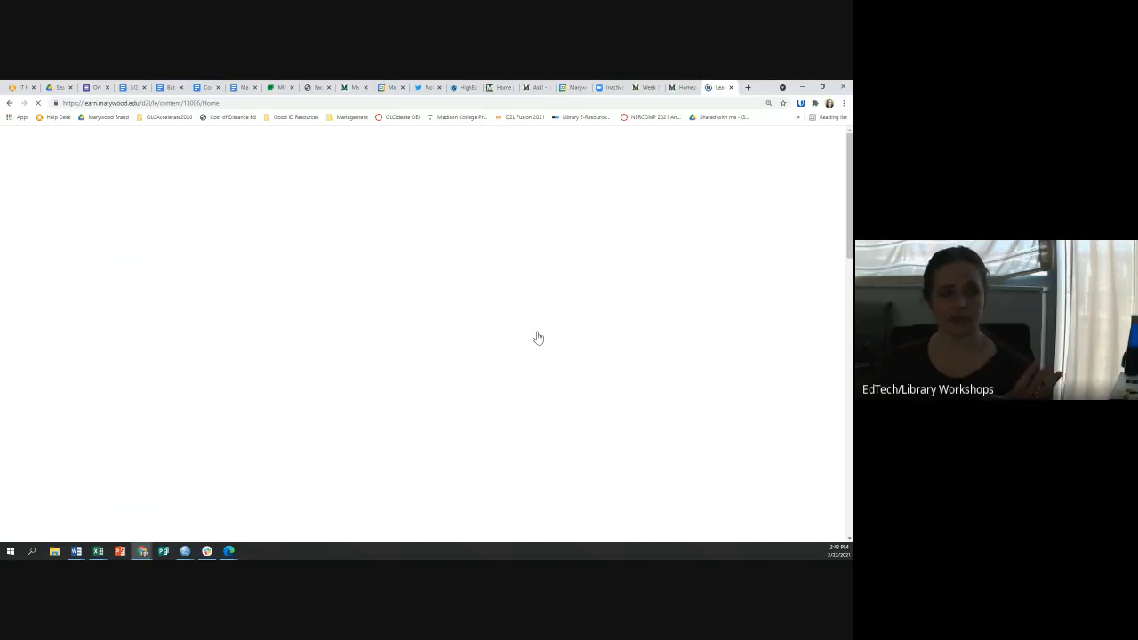
Step: Return to the Statistics for Behavioral/Social Science homepage via the course title in the header
scroll(532, 335, "down", 4)
scroll(361, 305, "up", 3)
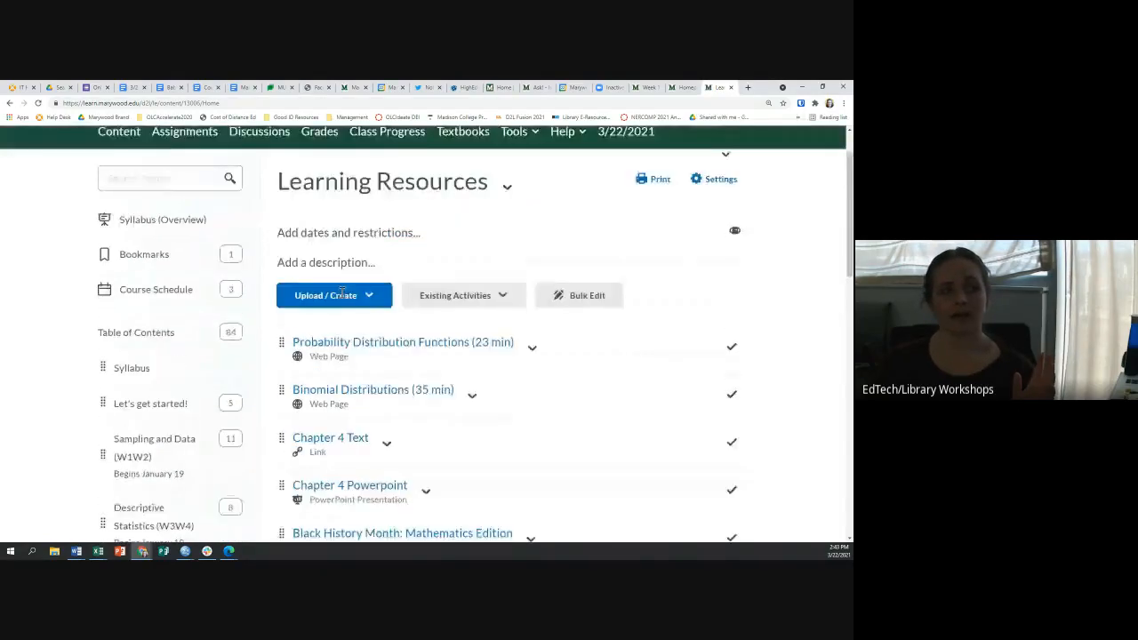
scroll(341, 294, "up", 1)
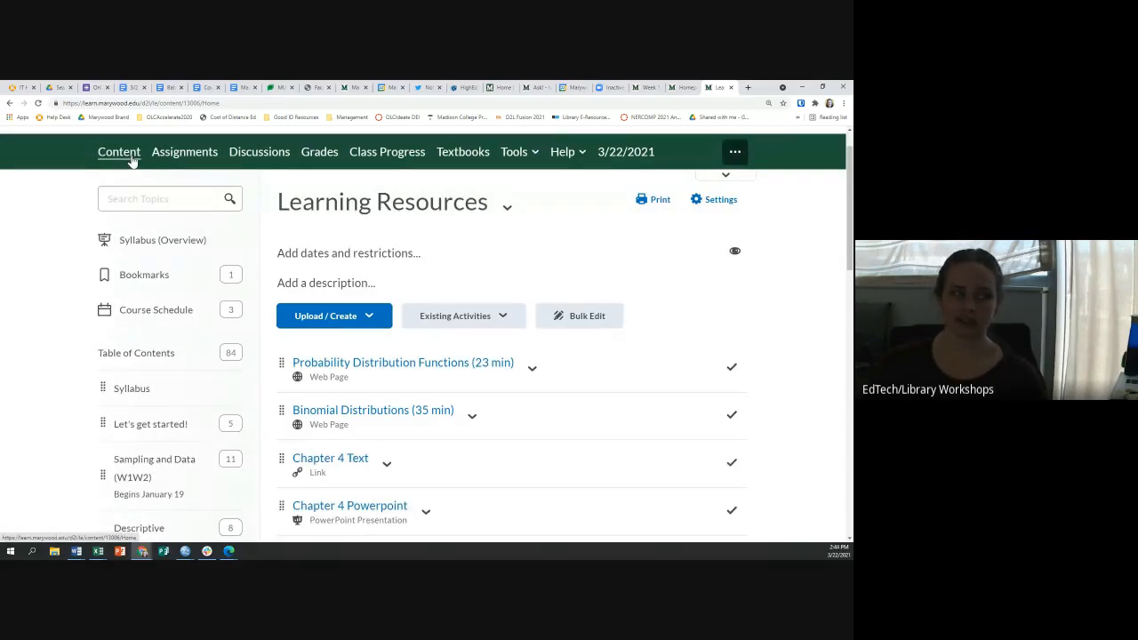
scroll(231, 173, "up", 1)
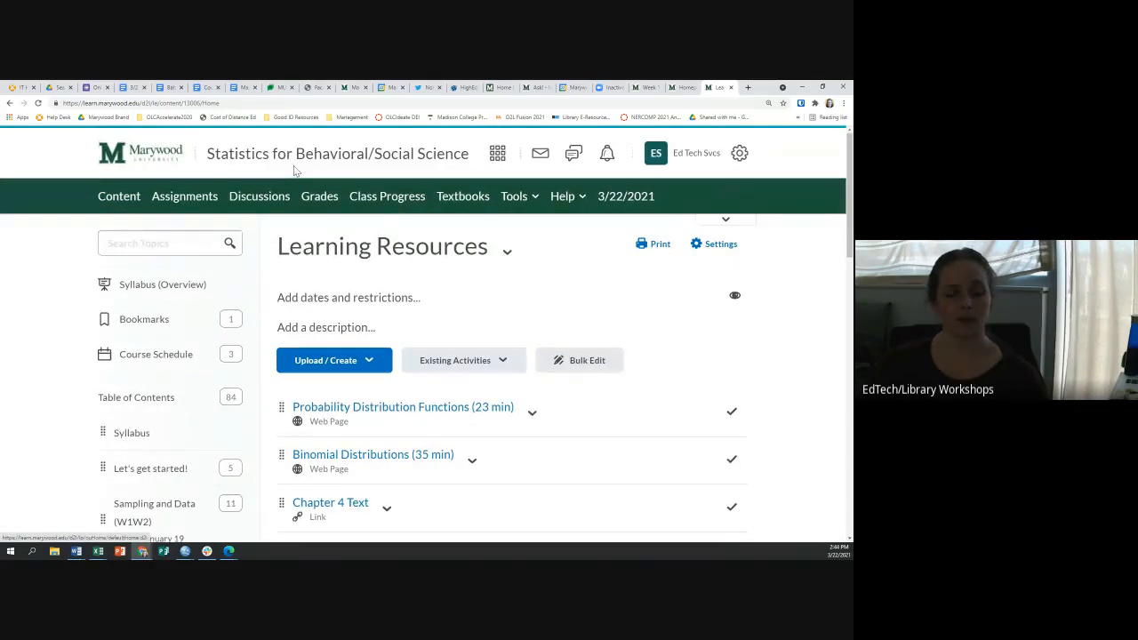
left_click(293, 160)
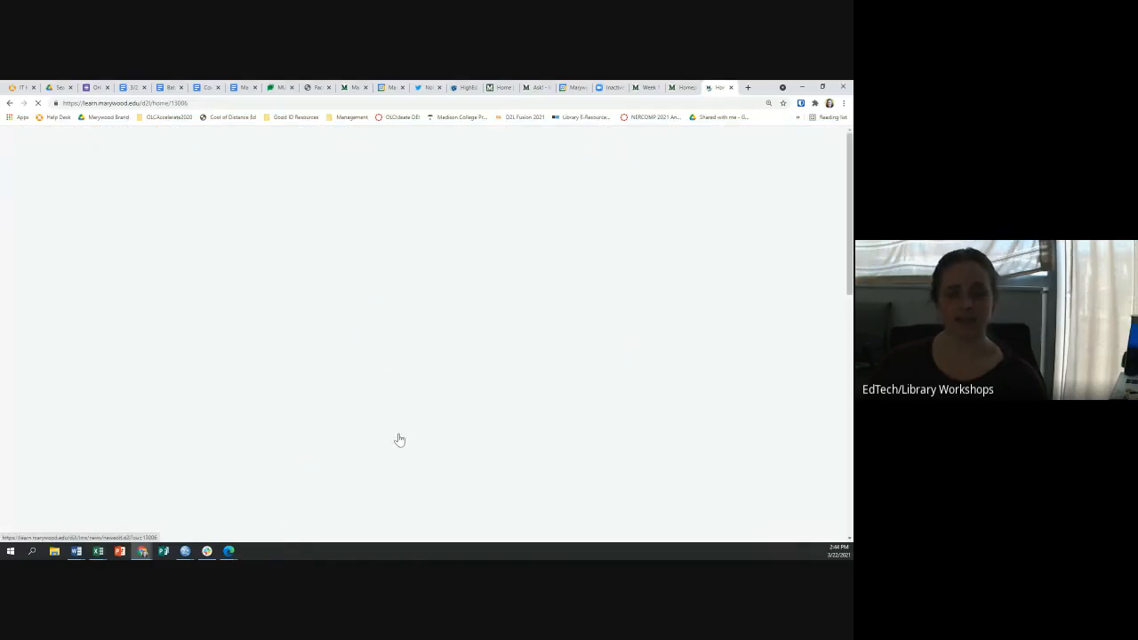
Step: In Course Content @ A Glance, open Sampling and Data (W1W2) > Learning Resources, then go back up to the module
scroll(392, 427, "down", 3)
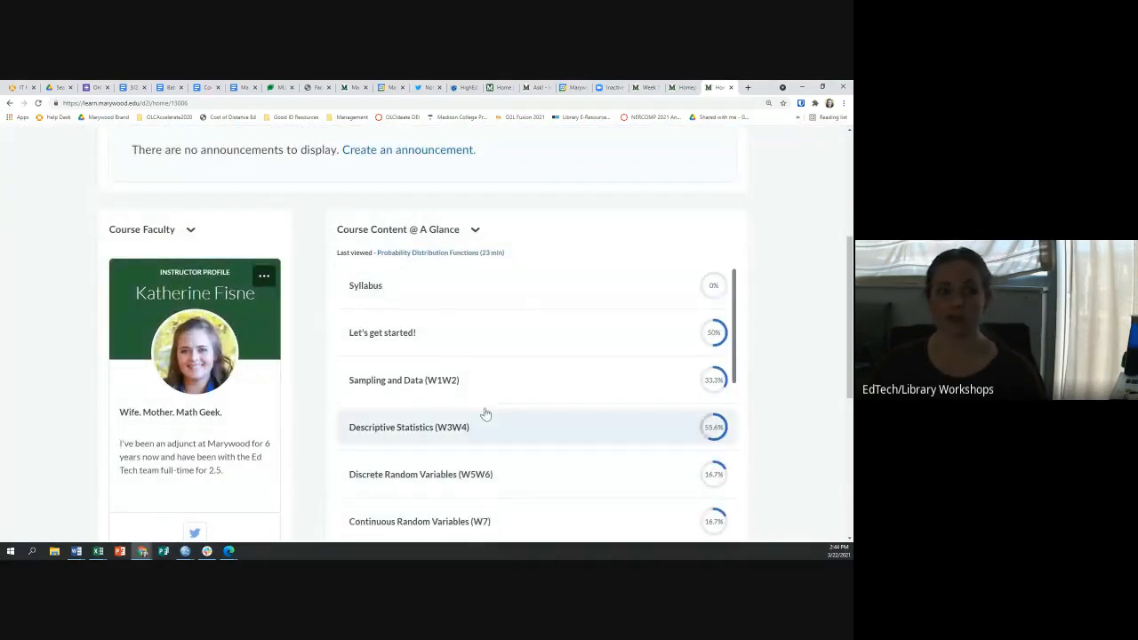
scroll(465, 383, "up", 1)
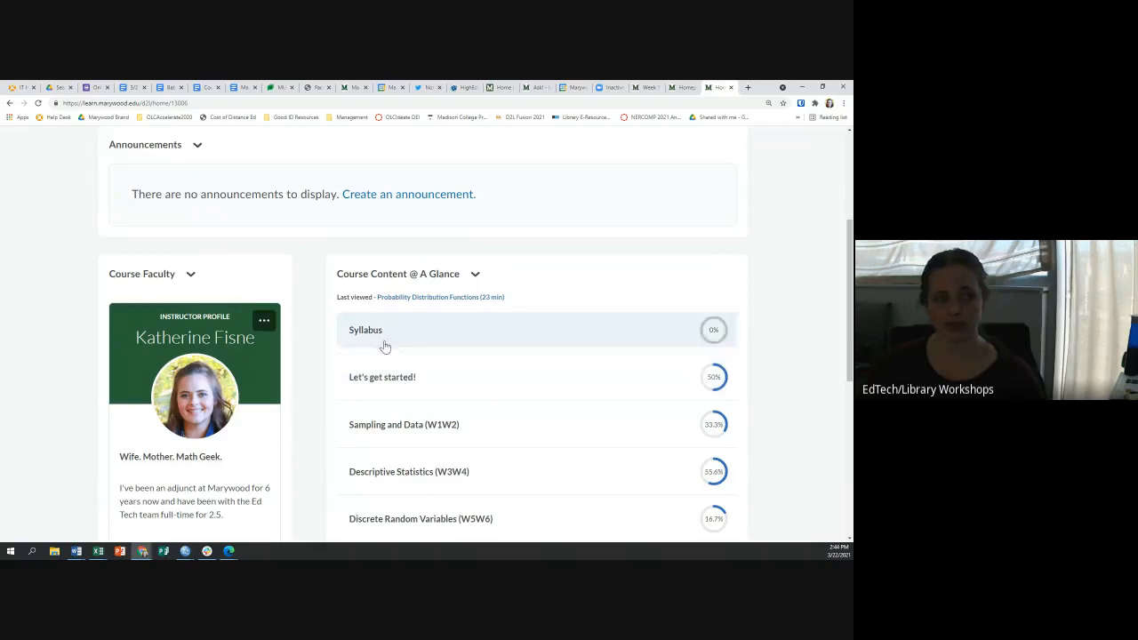
left_click(401, 432)
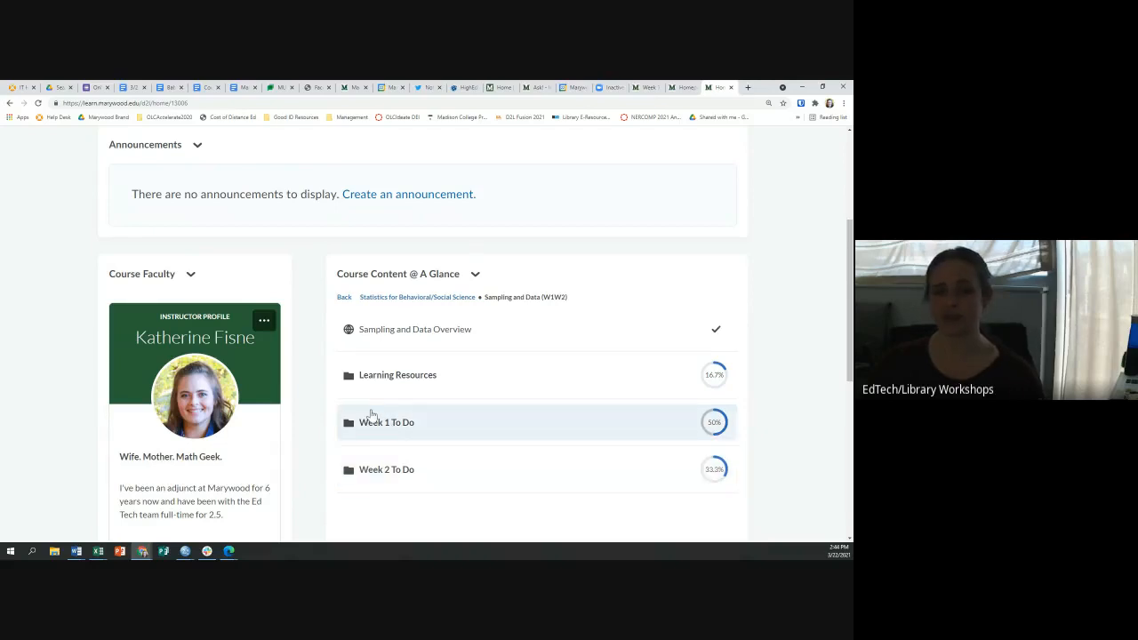
scroll(372, 416, "up", 1)
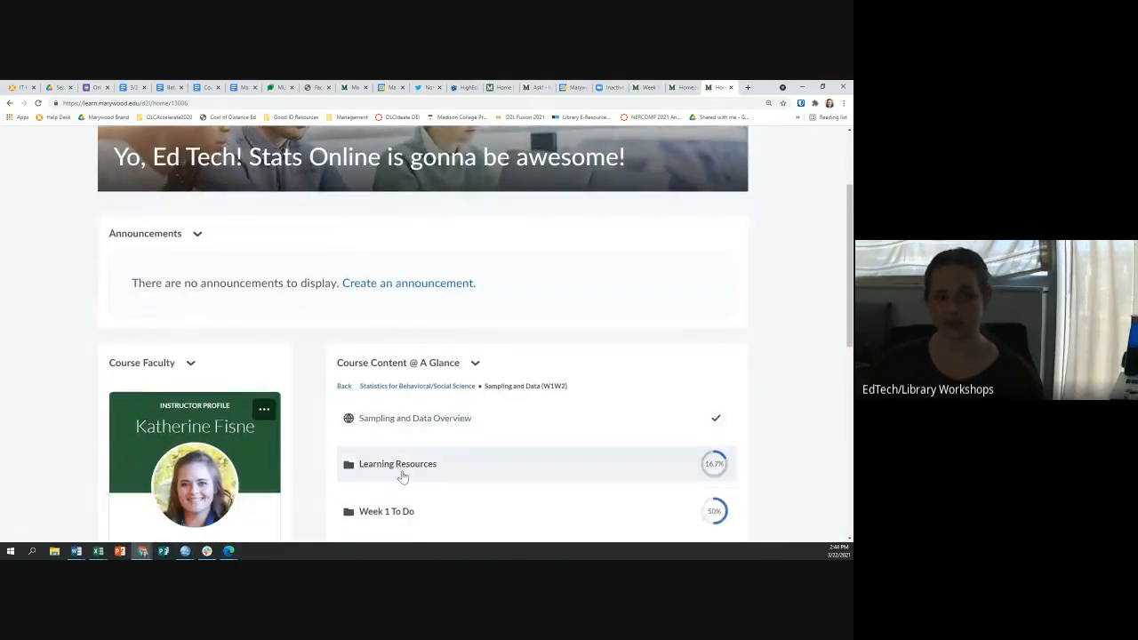
left_click(402, 476)
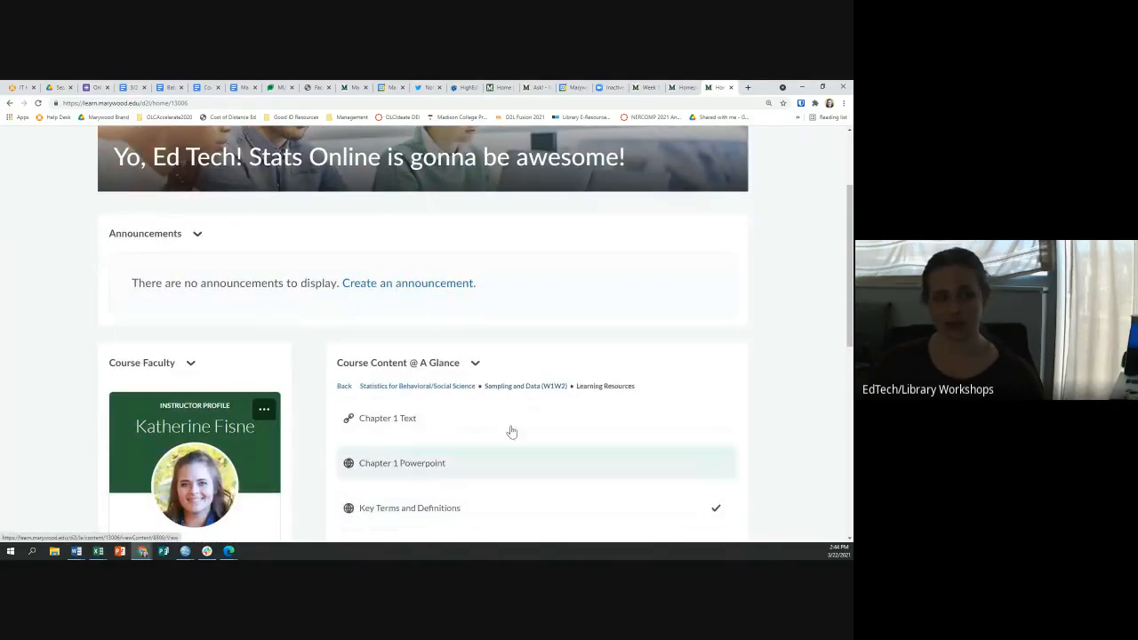
left_click(531, 386)
scroll(499, 397, "up", 2)
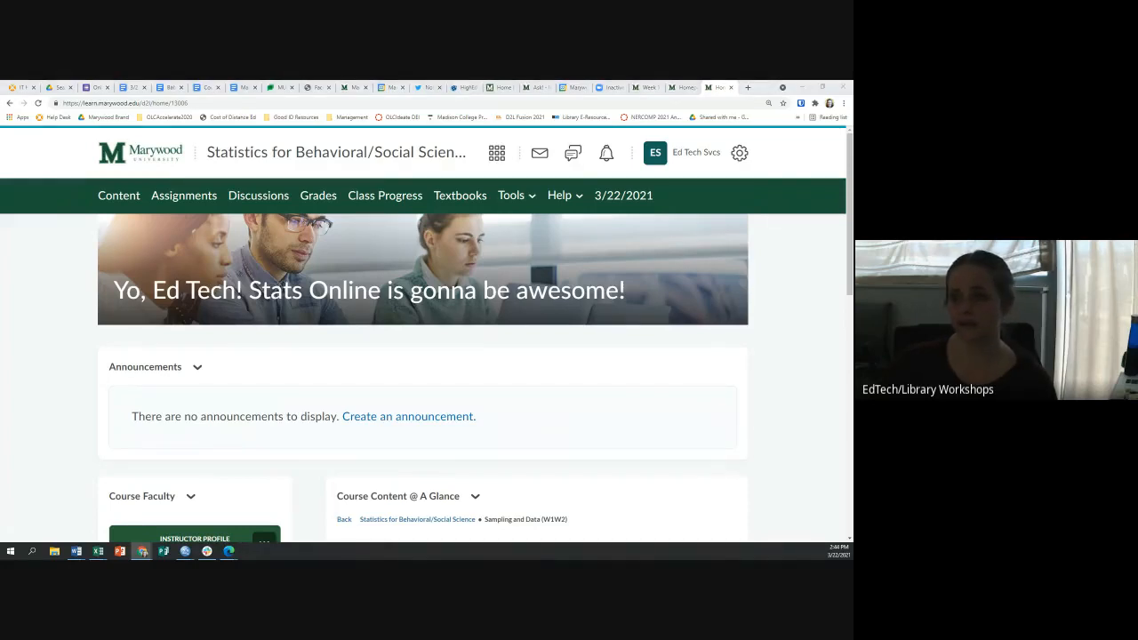
Step: Open Grades and bring up the Setup Wizard showing the Weighted grading system settings
left_click(329, 202)
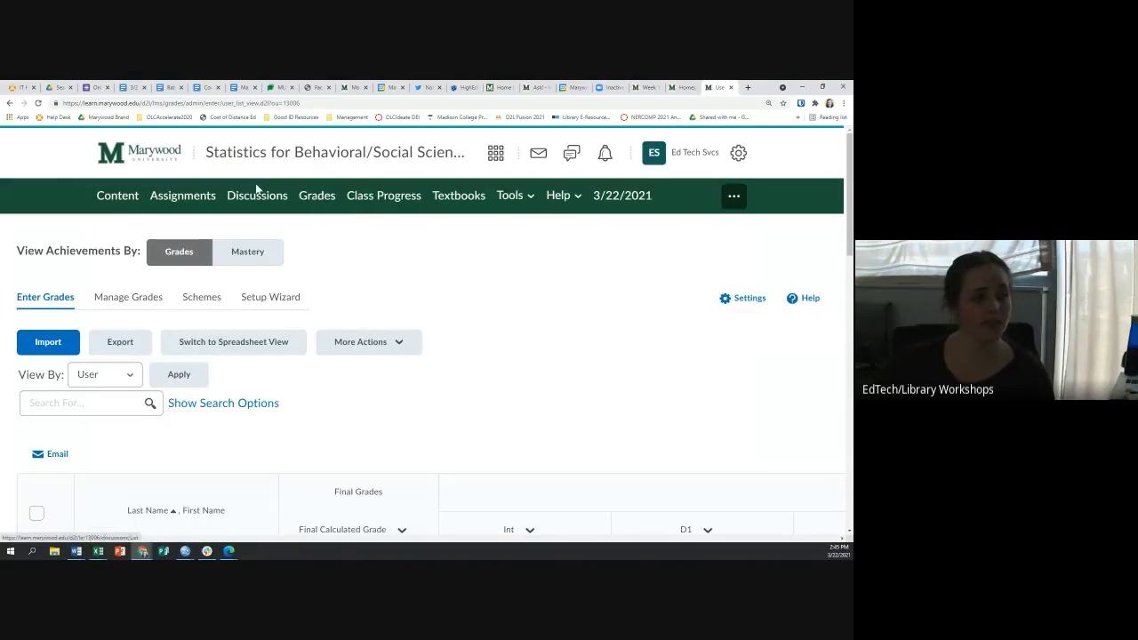
left_click(318, 199)
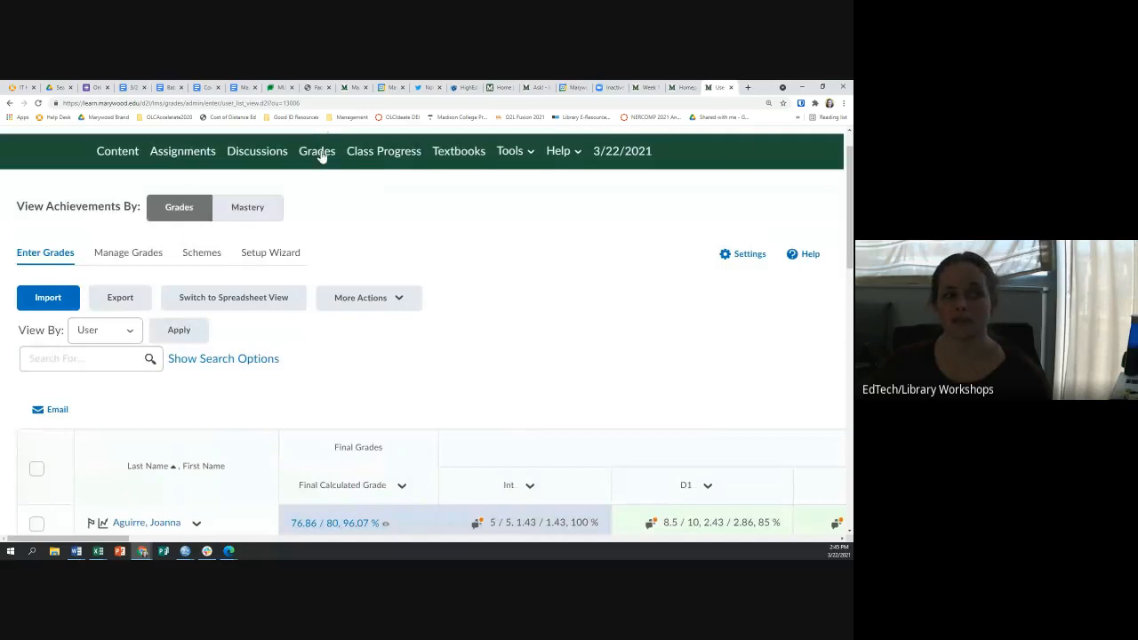
left_click(273, 261)
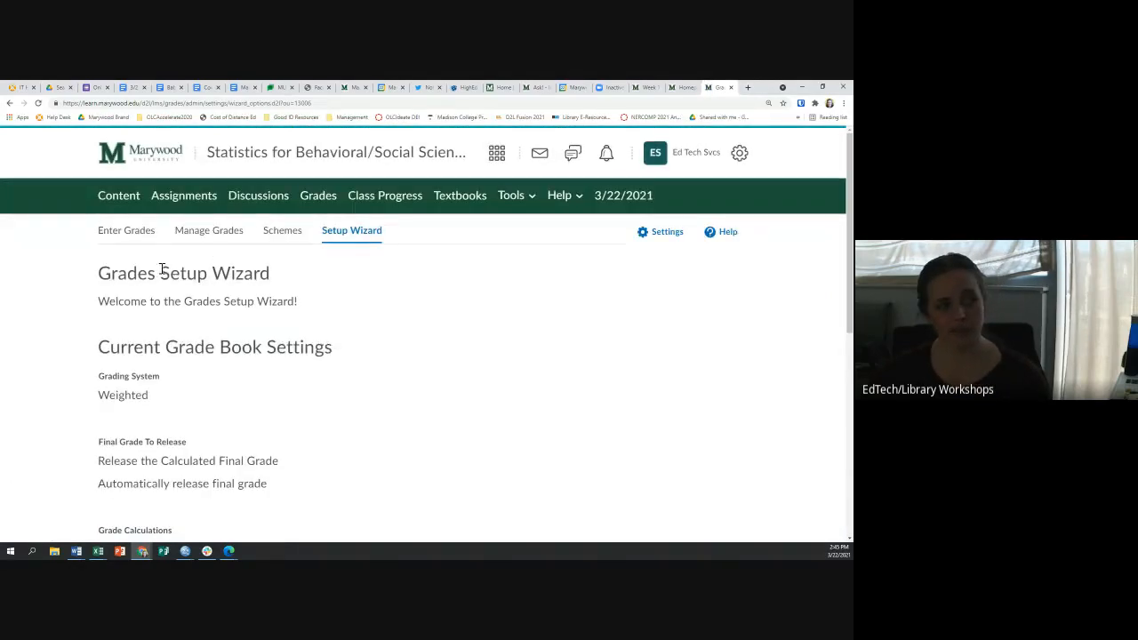
scroll(160, 265, "down", 1)
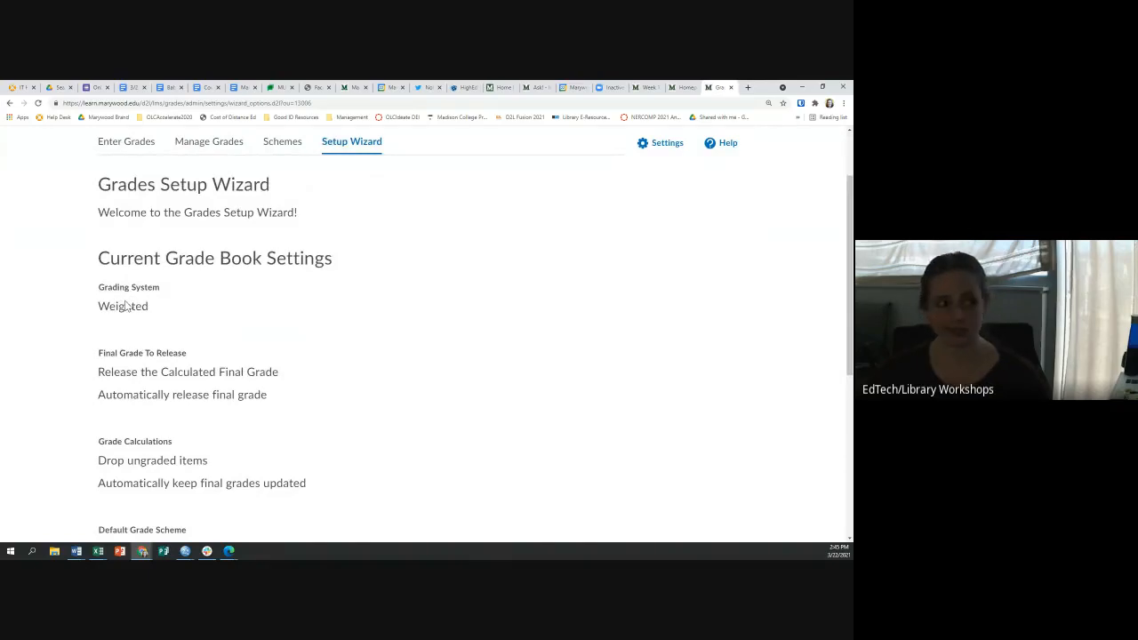
left_click_drag(137, 298, 153, 313)
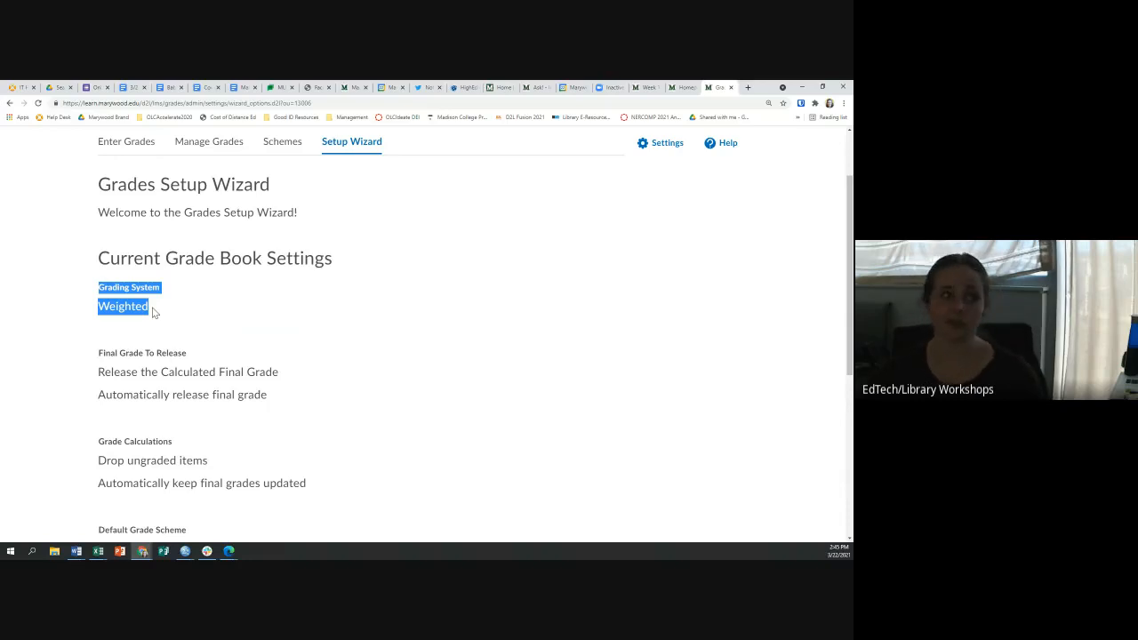
scroll(152, 310, "down", 1)
left_click(129, 312)
left_click_drag(102, 311, 191, 311)
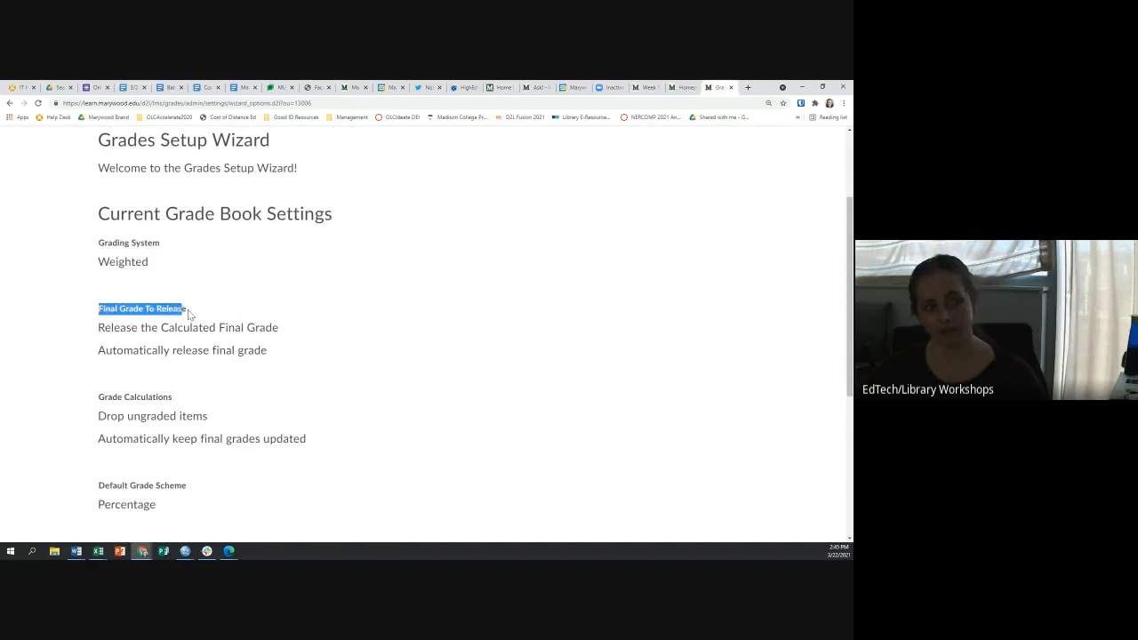
left_click(116, 328)
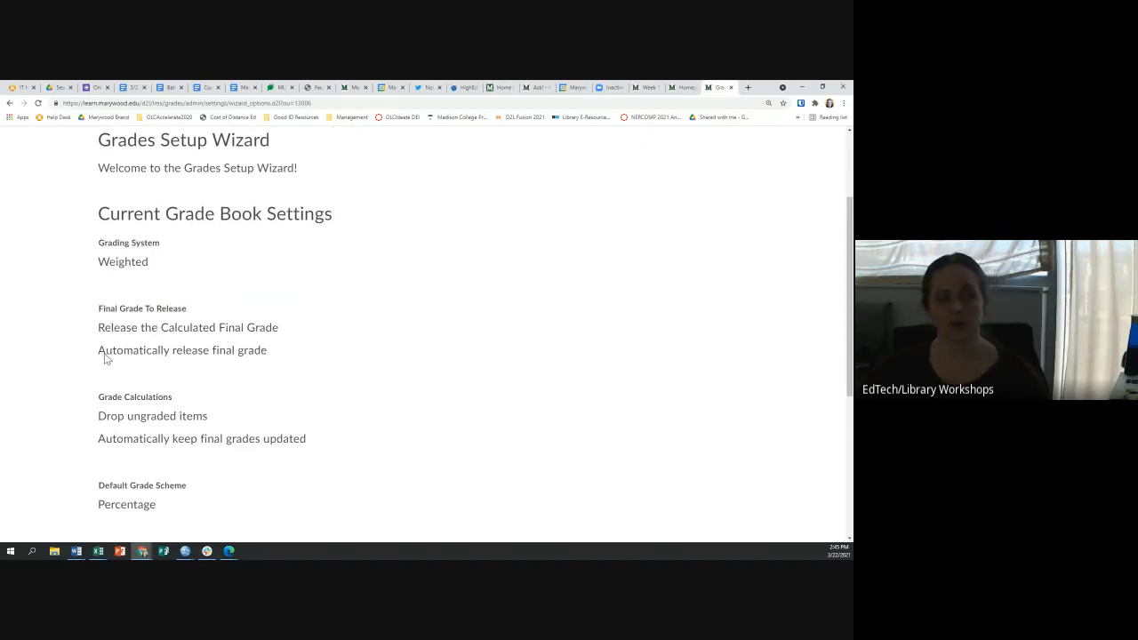
left_click_drag(104, 357, 255, 379)
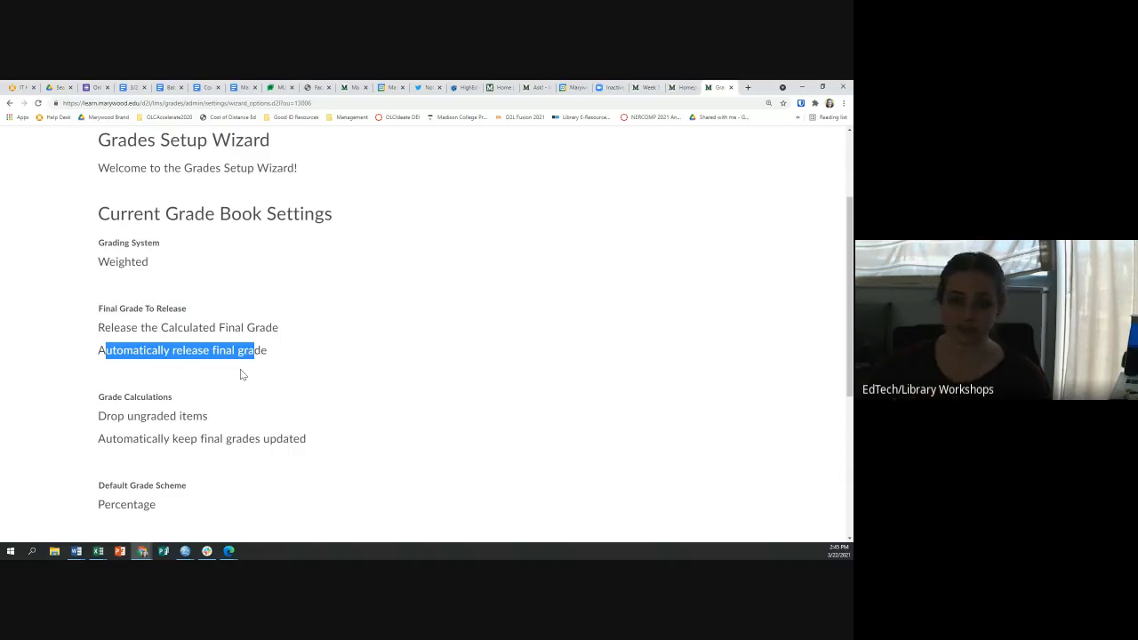
left_click(285, 358)
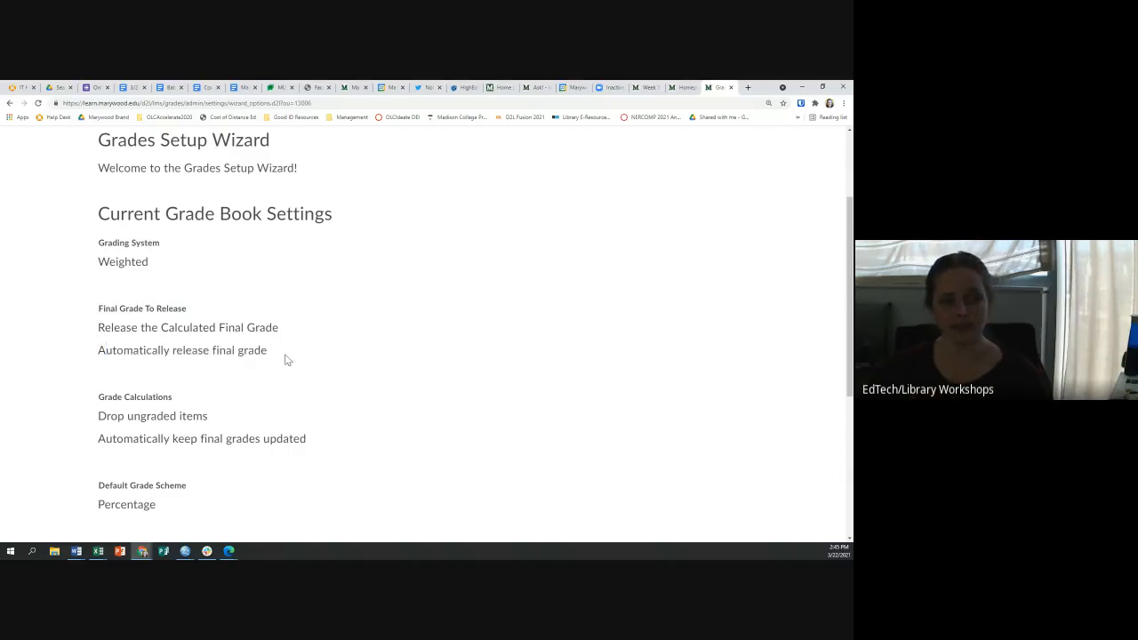
left_click_drag(281, 356, 101, 357)
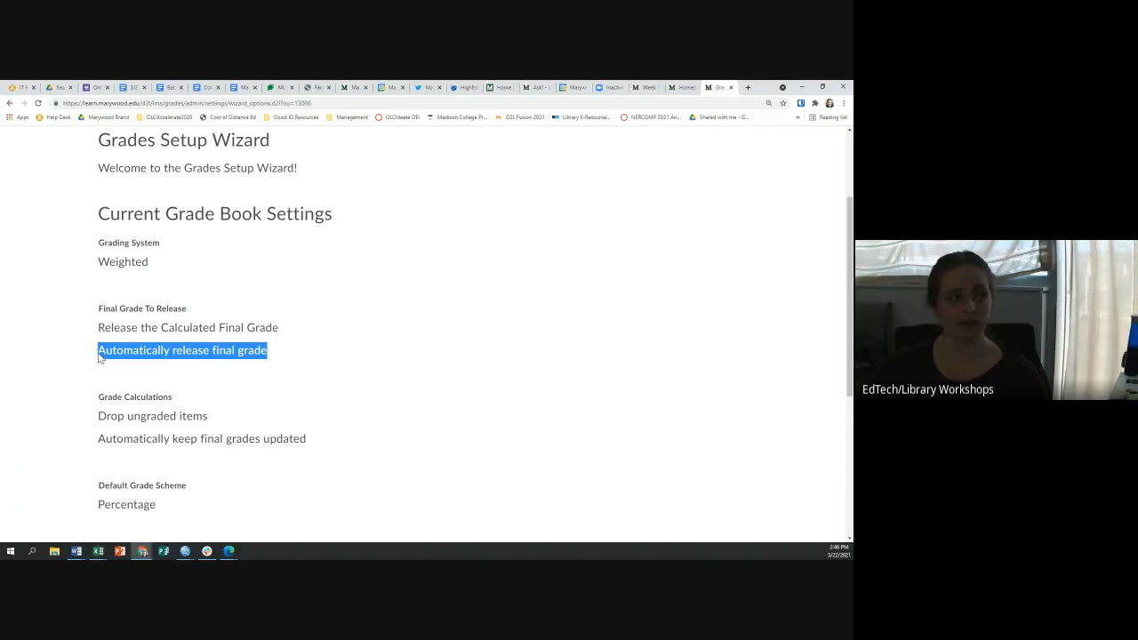
left_click_drag(99, 331, 312, 364)
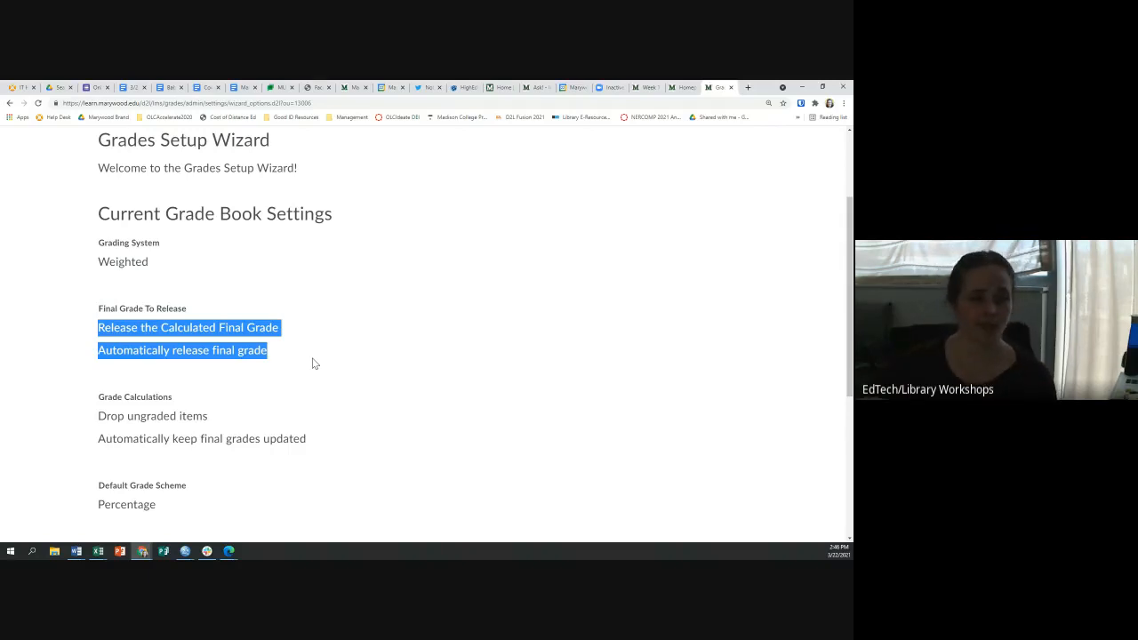
scroll(314, 343, "down", 3)
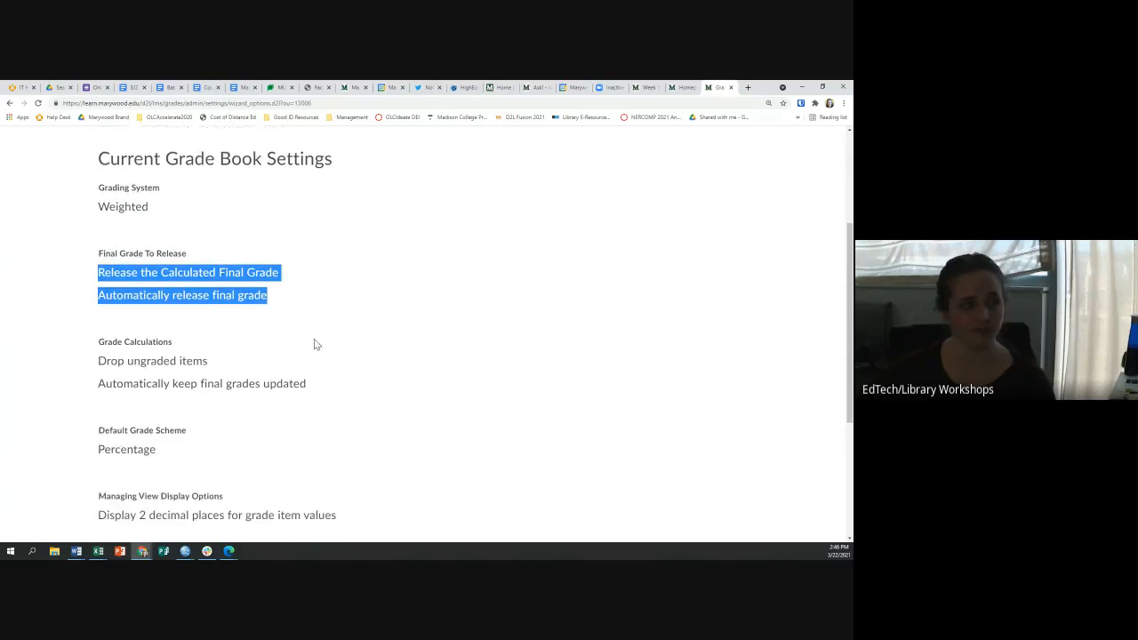
left_click(207, 290)
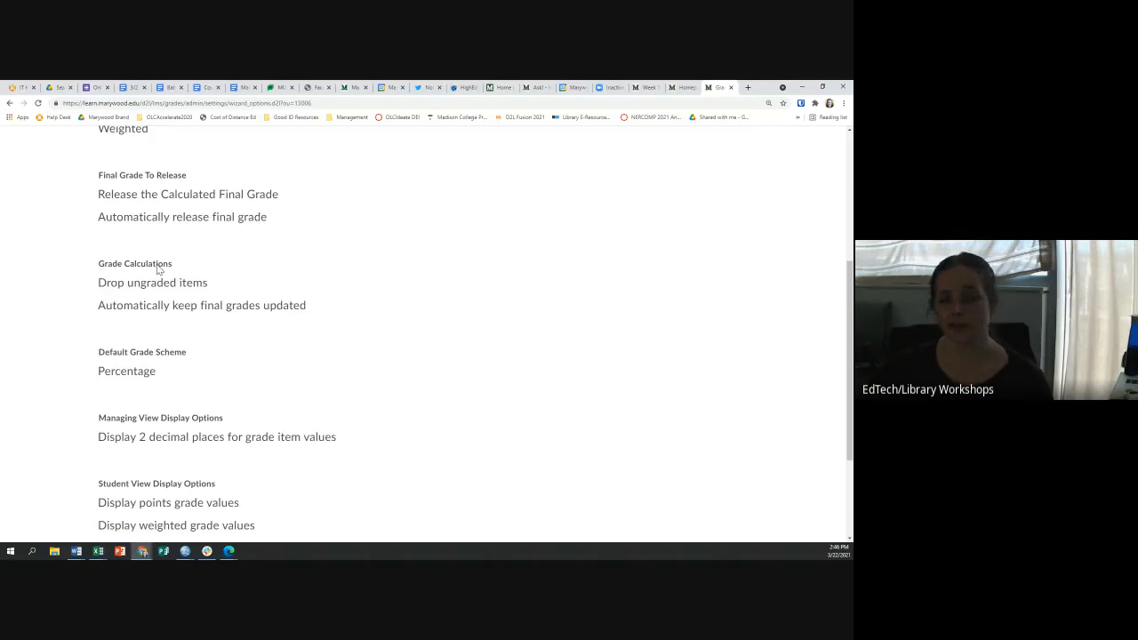
left_click_drag(96, 291, 231, 290)
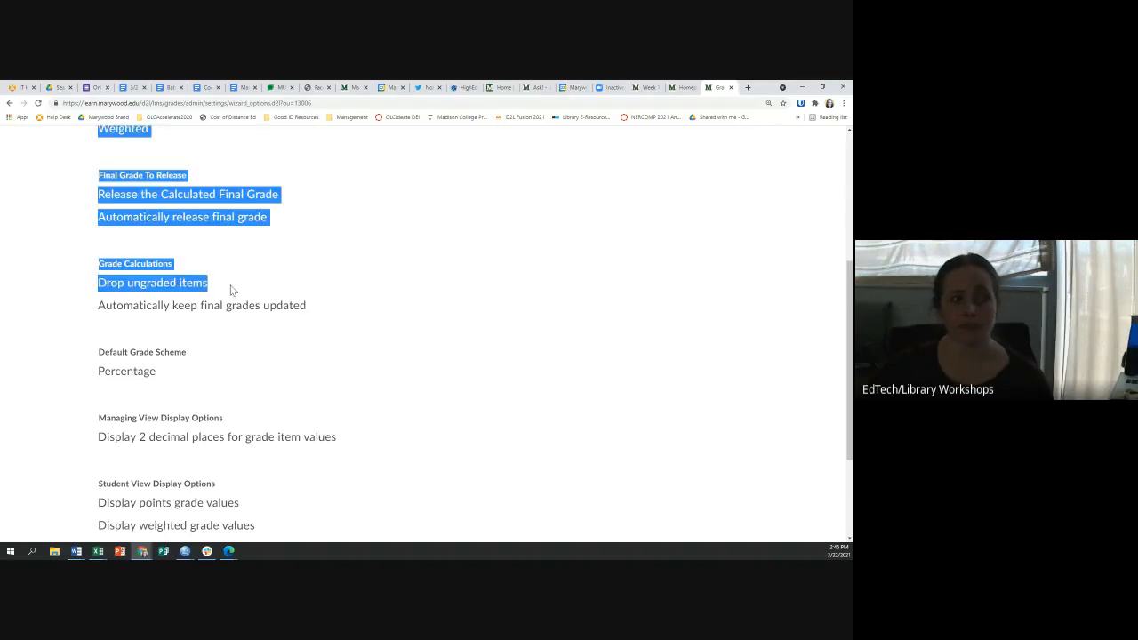
left_click(231, 291)
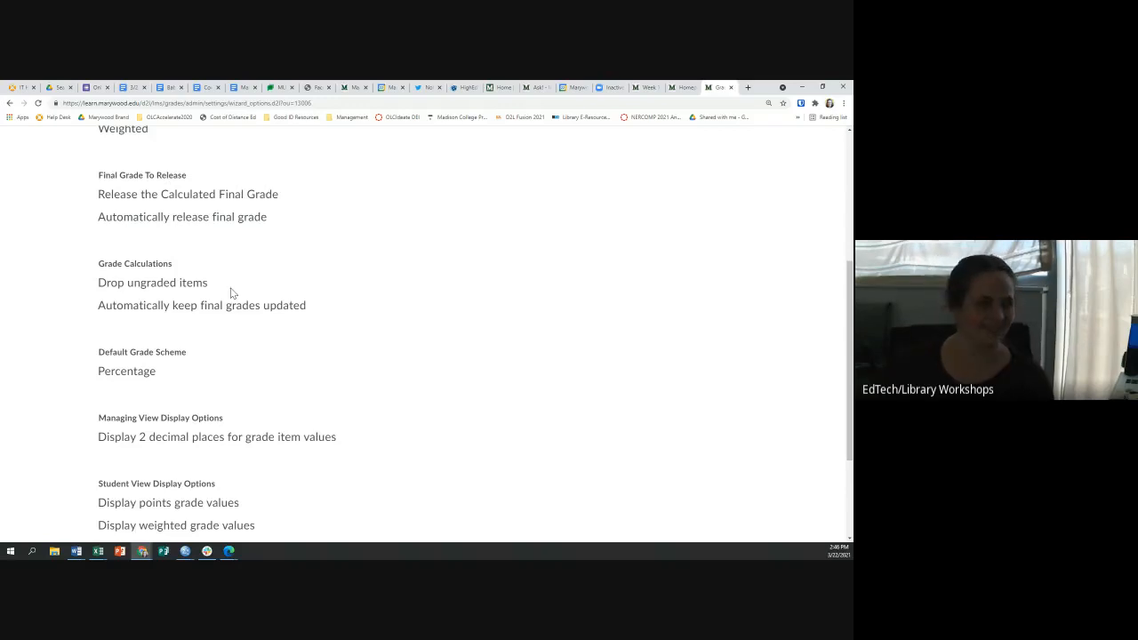
Step: Review the Setup Wizard summary without starting it, then open the gradebook Settings page
scroll(230, 293, "down", 1)
scroll(231, 293, "down", 1)
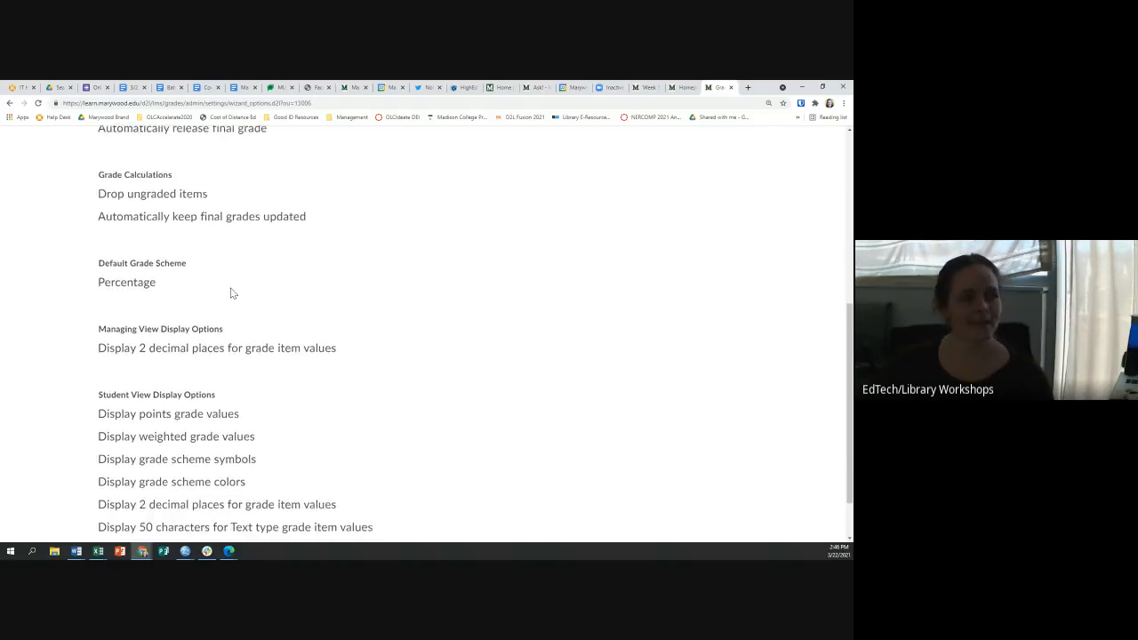
scroll(230, 293, "down", 1)
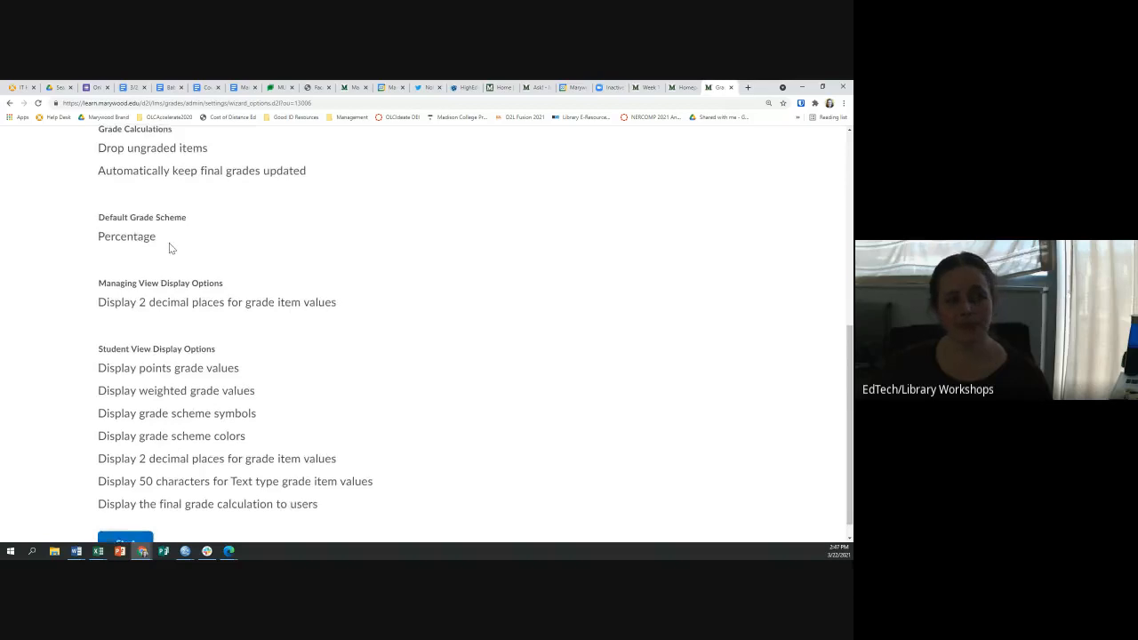
scroll(165, 241, "down", 1)
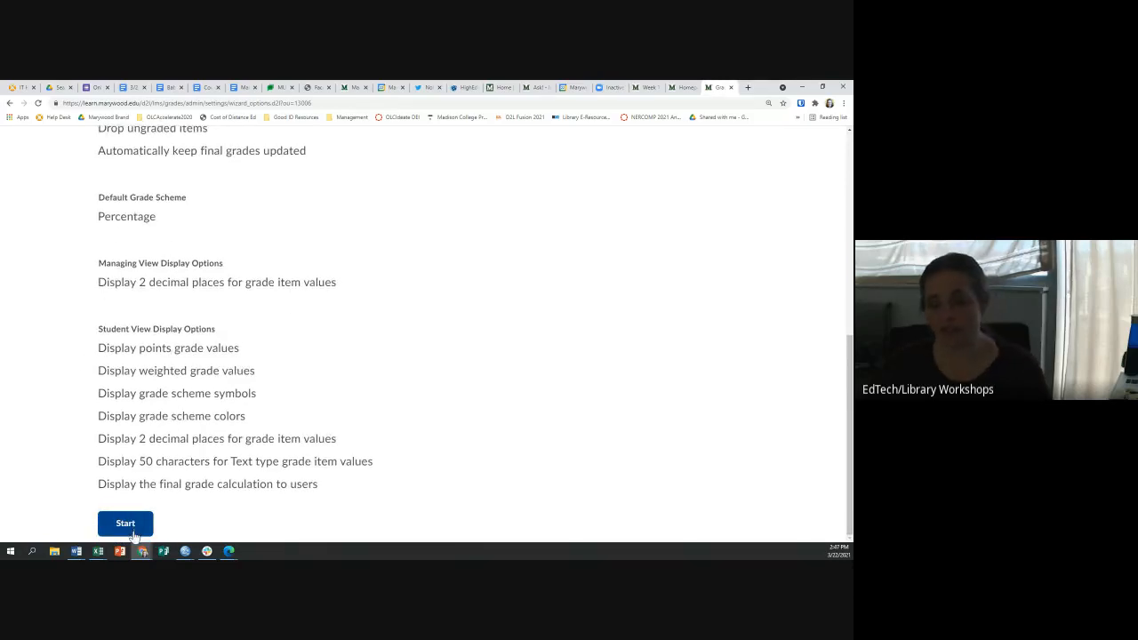
scroll(218, 464, "up", 5)
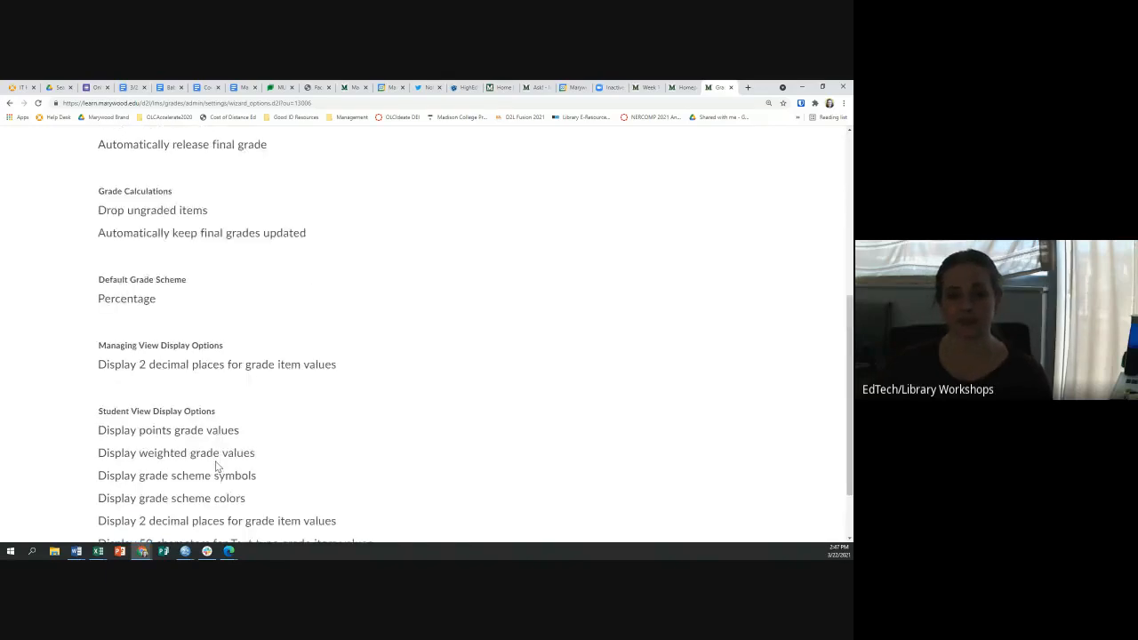
scroll(216, 462, "up", 3)
scroll(216, 462, "down", 6)
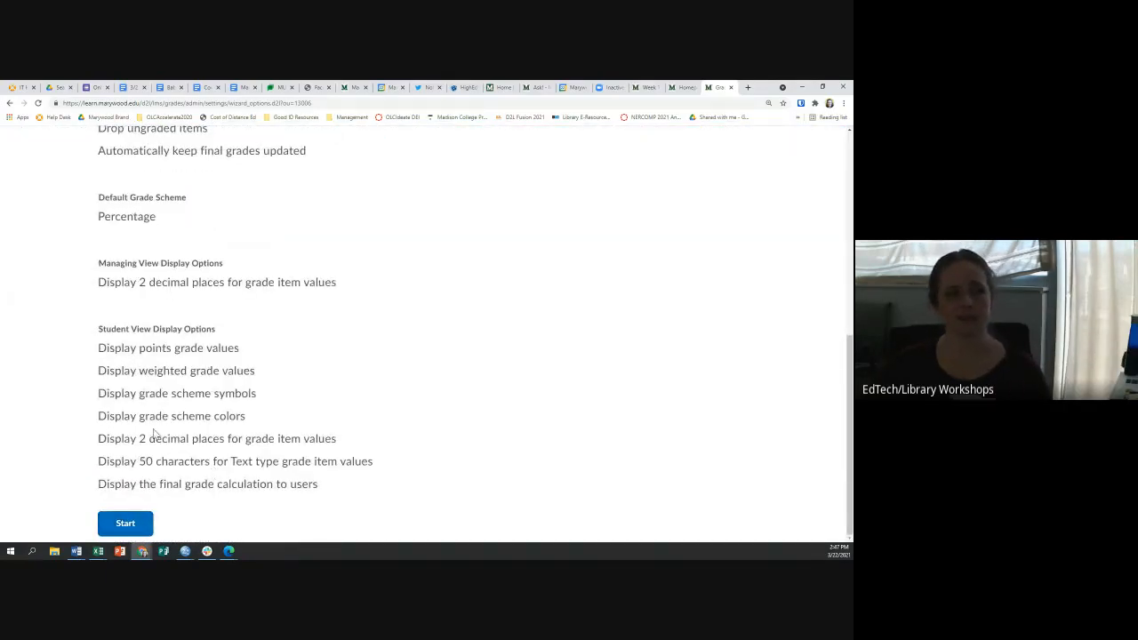
scroll(166, 403, "up", 6)
scroll(166, 402, "down", 4)
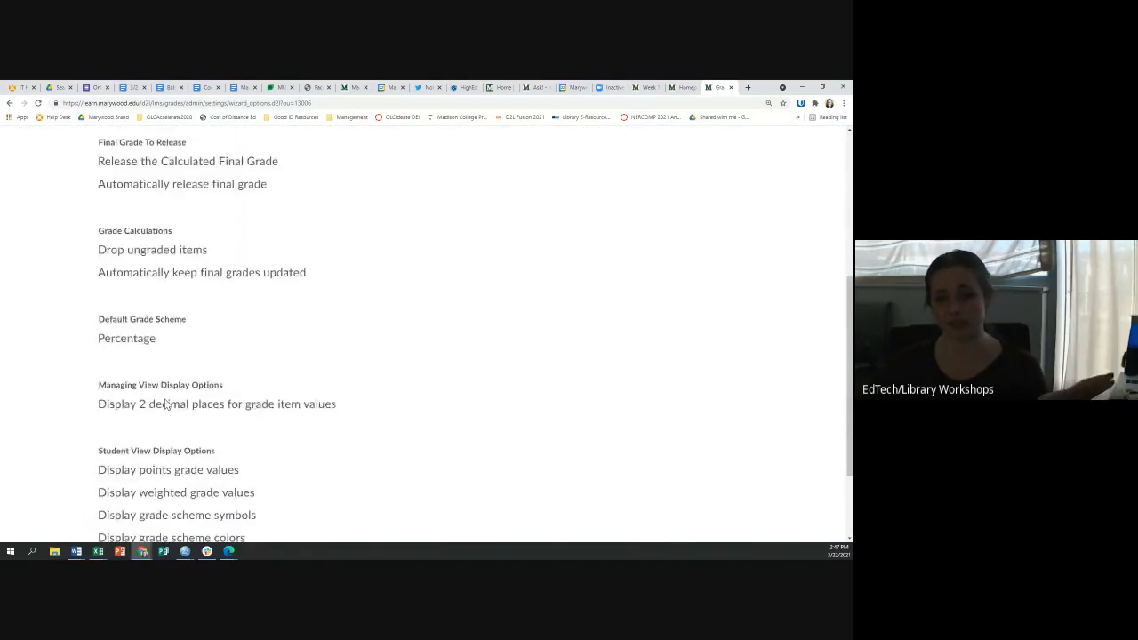
scroll(227, 396, "down", 1)
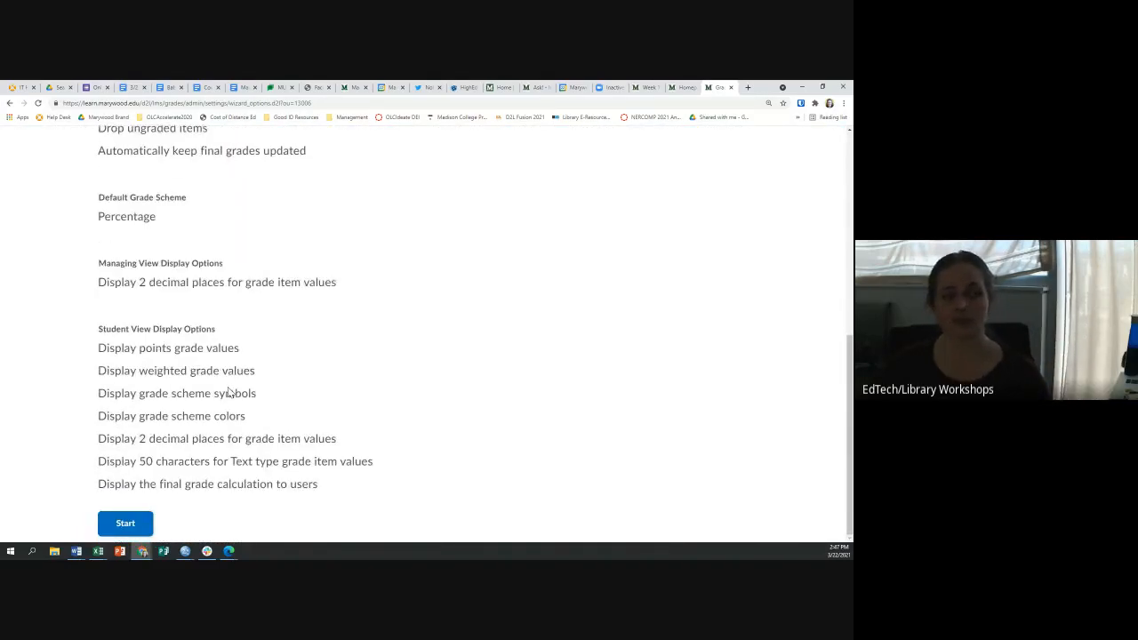
scroll(191, 388, "up", 6)
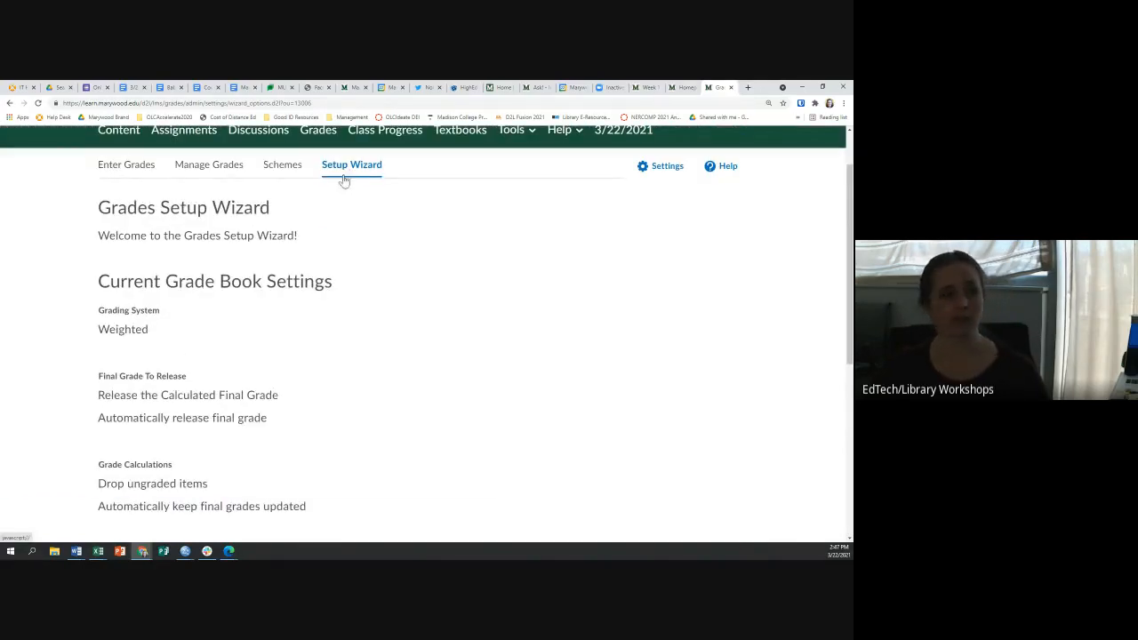
scroll(249, 266, "down", 6)
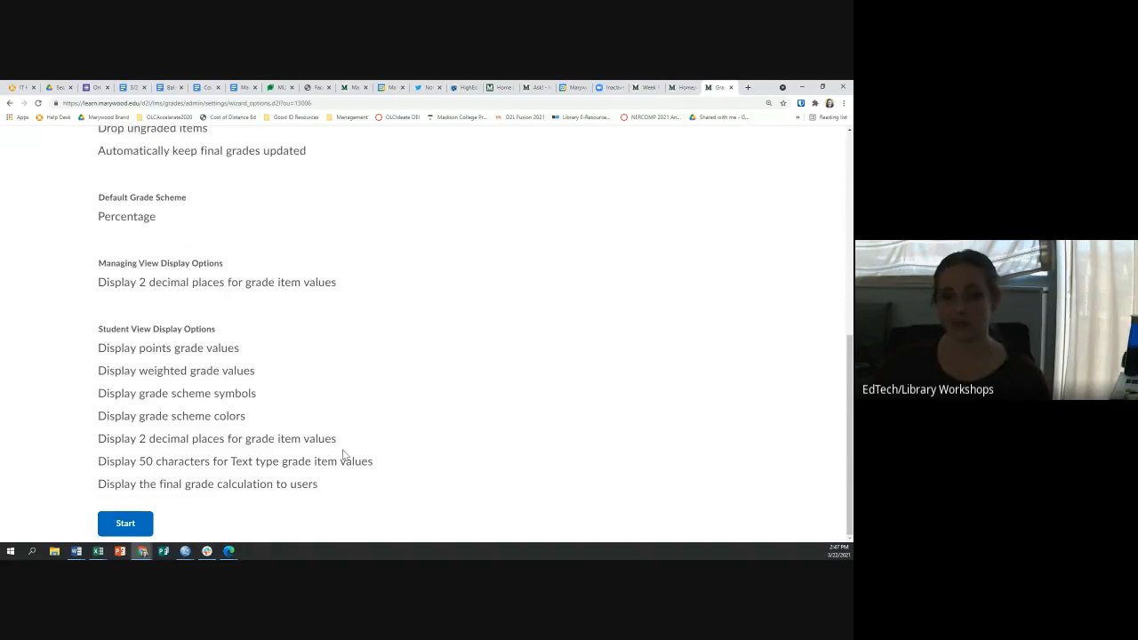
scroll(343, 453, "up", 6)
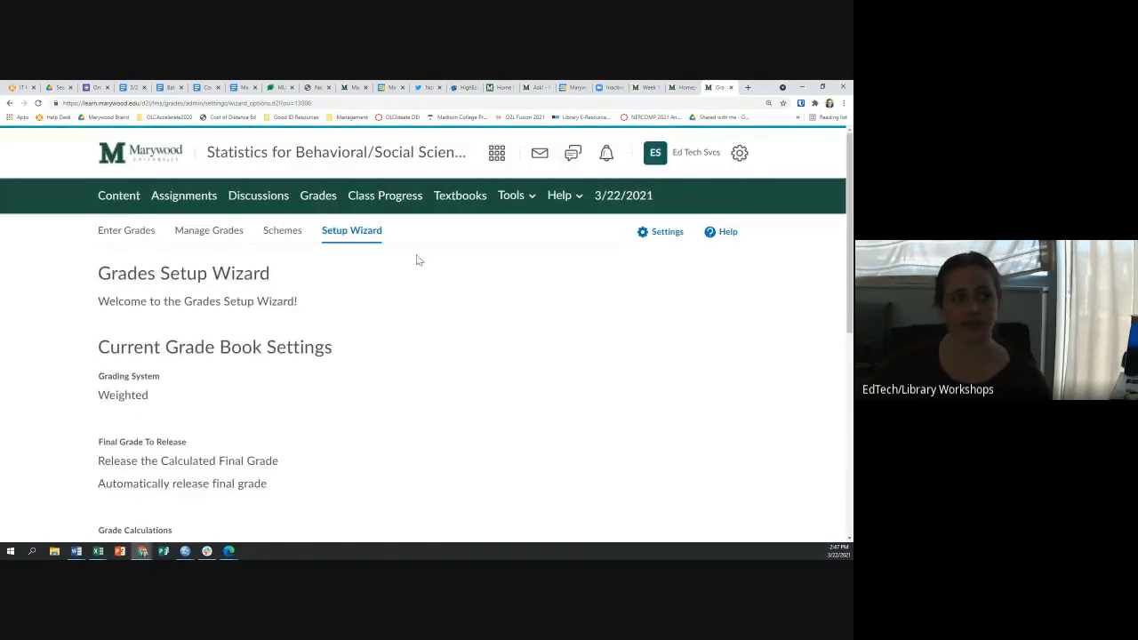
left_click(659, 240)
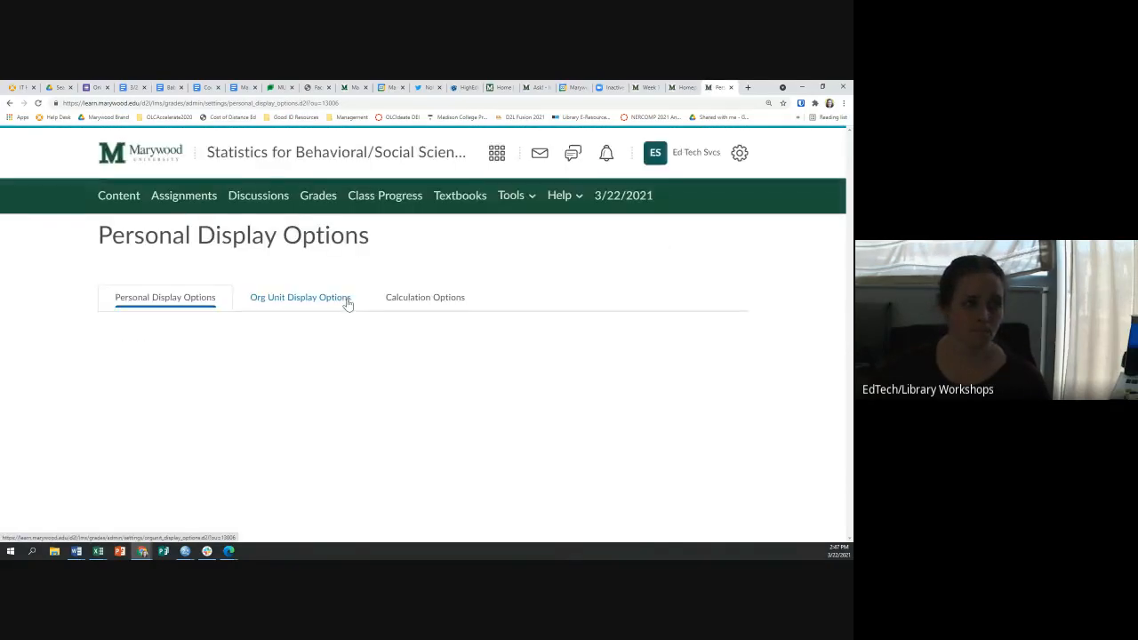
Step: Review the Personal Display Options down to Repeat Final Grades, then switch to Org Unit Display Options
scroll(347, 303, "down", 2)
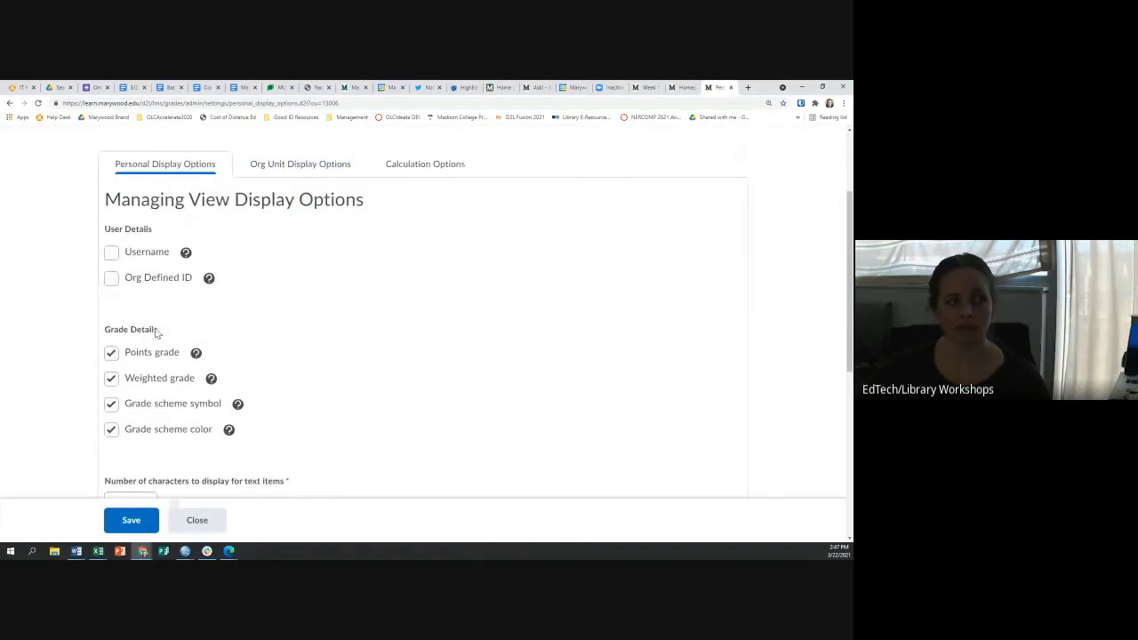
scroll(147, 329, "down", 2)
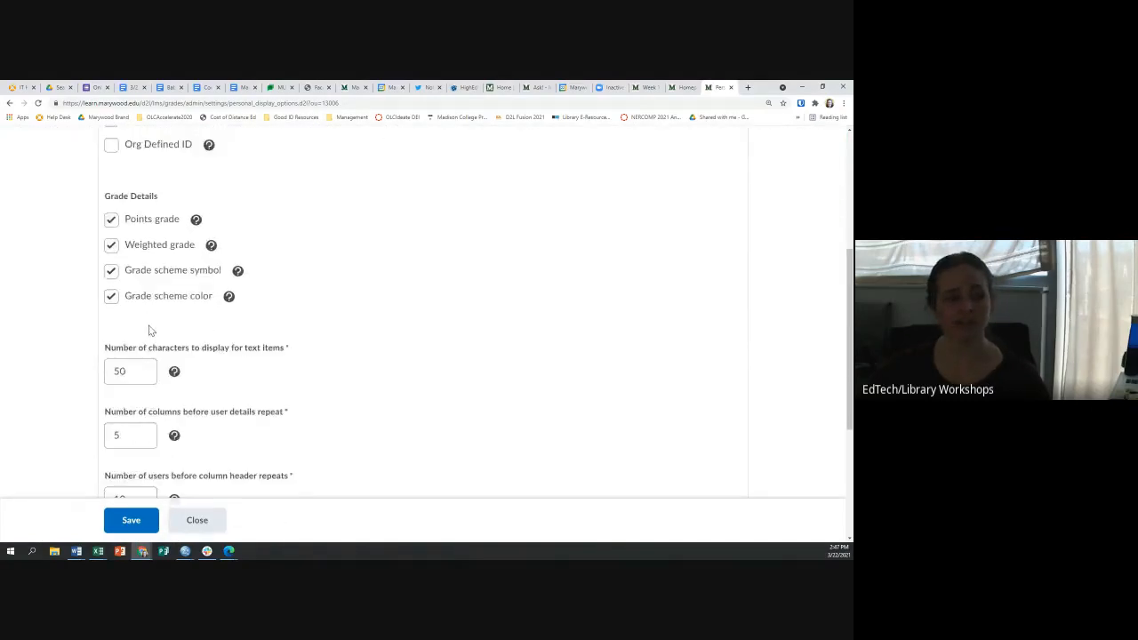
scroll(203, 348, "down", 2)
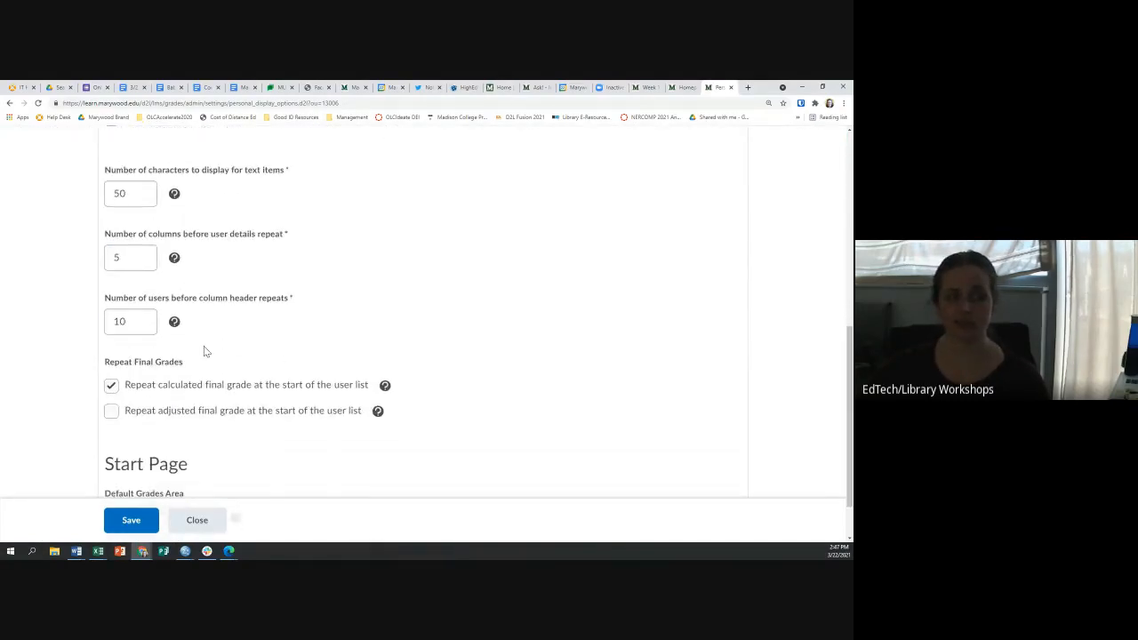
scroll(204, 351, "down", 1)
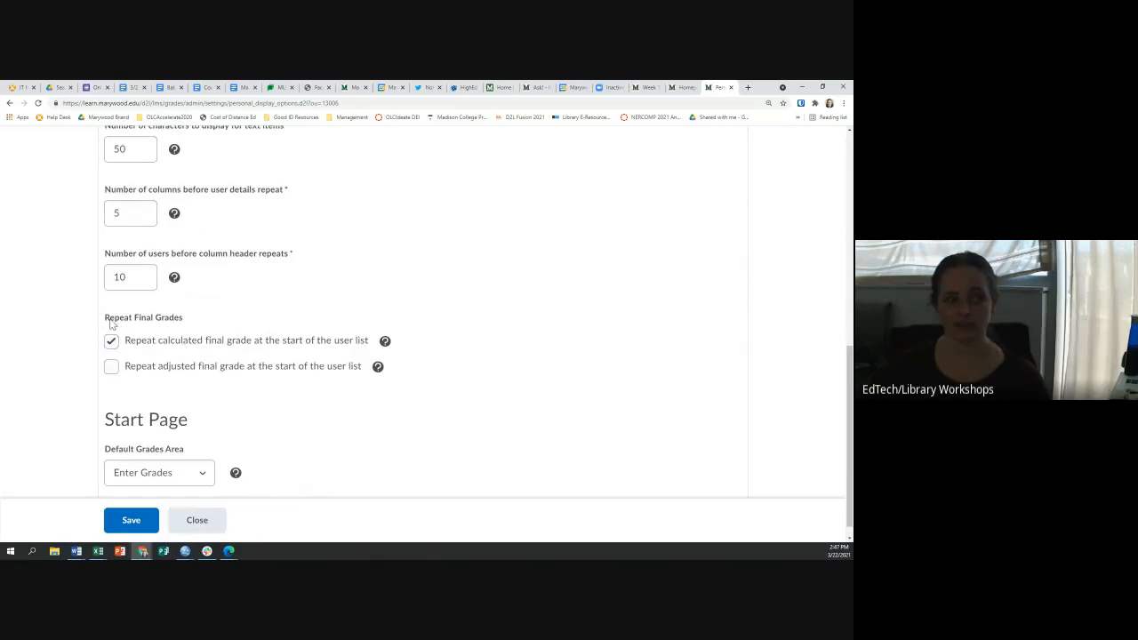
left_click_drag(110, 323, 222, 323)
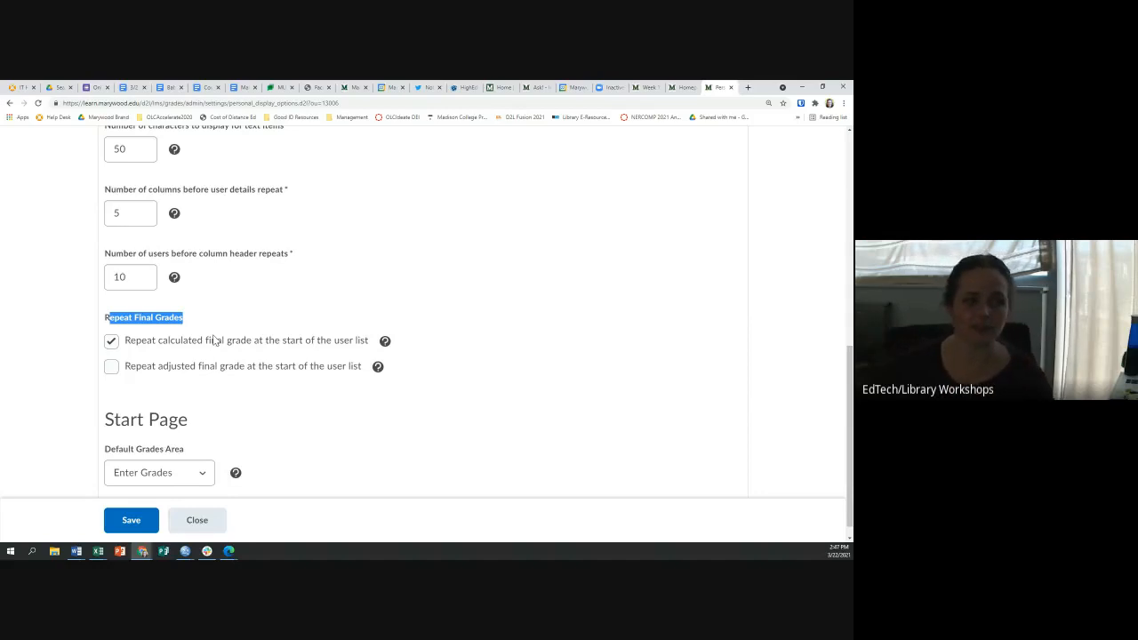
scroll(254, 370, "up", 7)
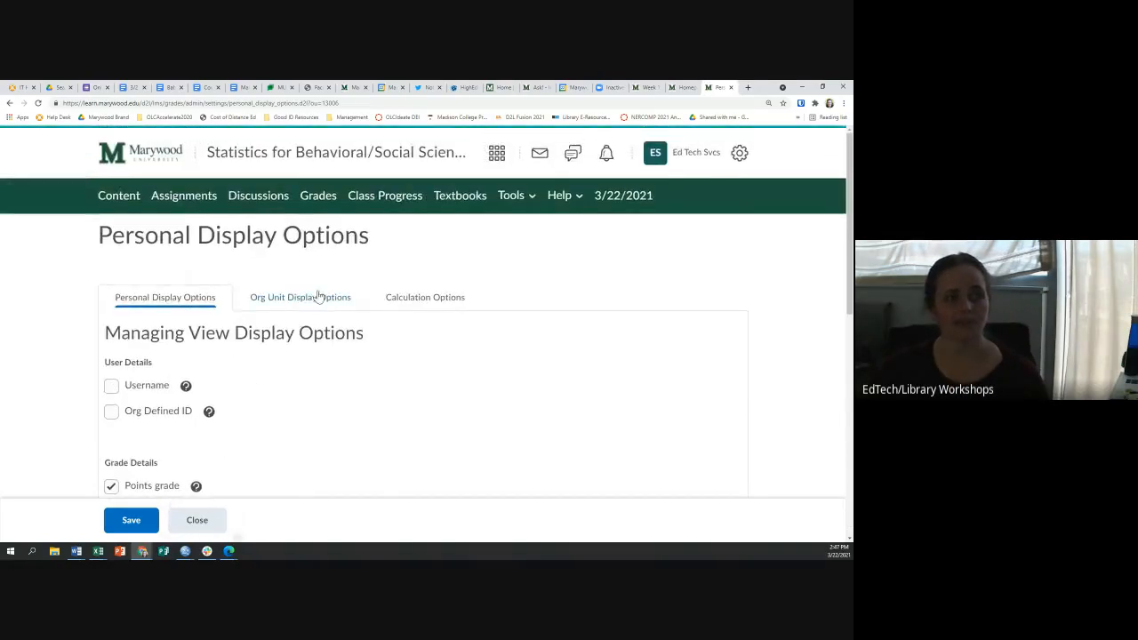
left_click(306, 302)
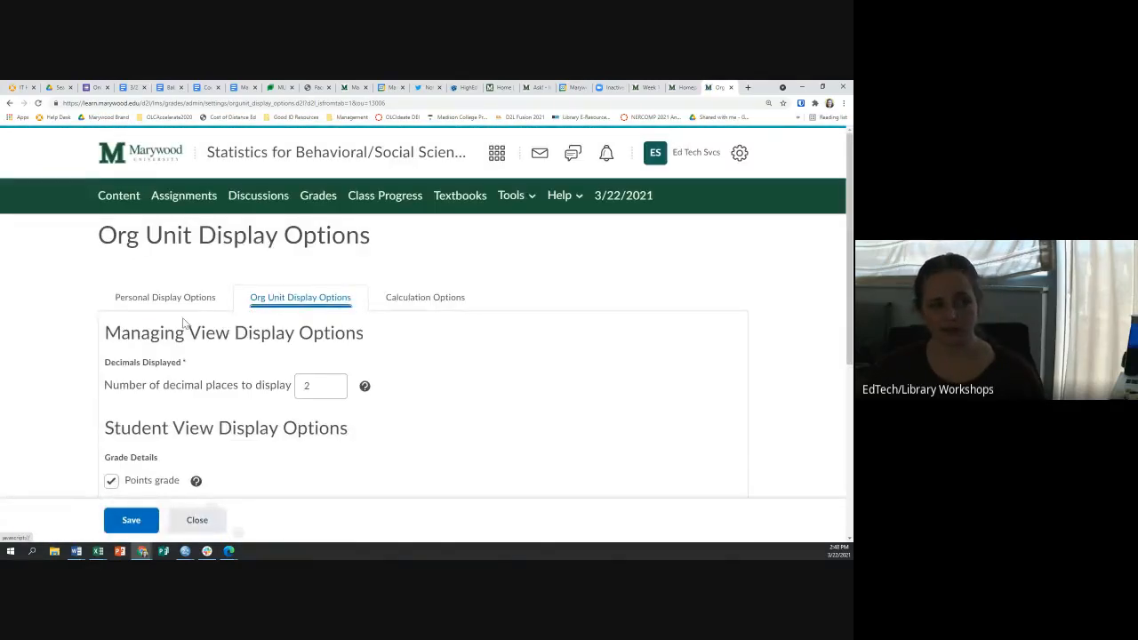
Step: Read the help explanation for the Grade scheme symbol setting and dismiss it
scroll(258, 329, "down", 1)
scroll(195, 378, "down", 1)
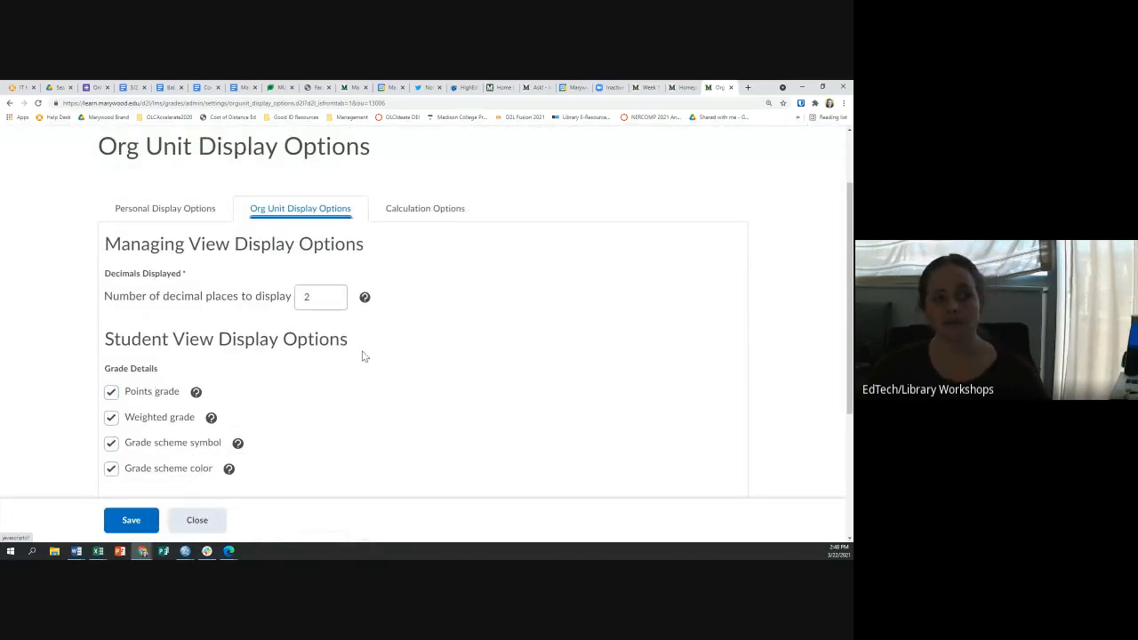
left_click(238, 444)
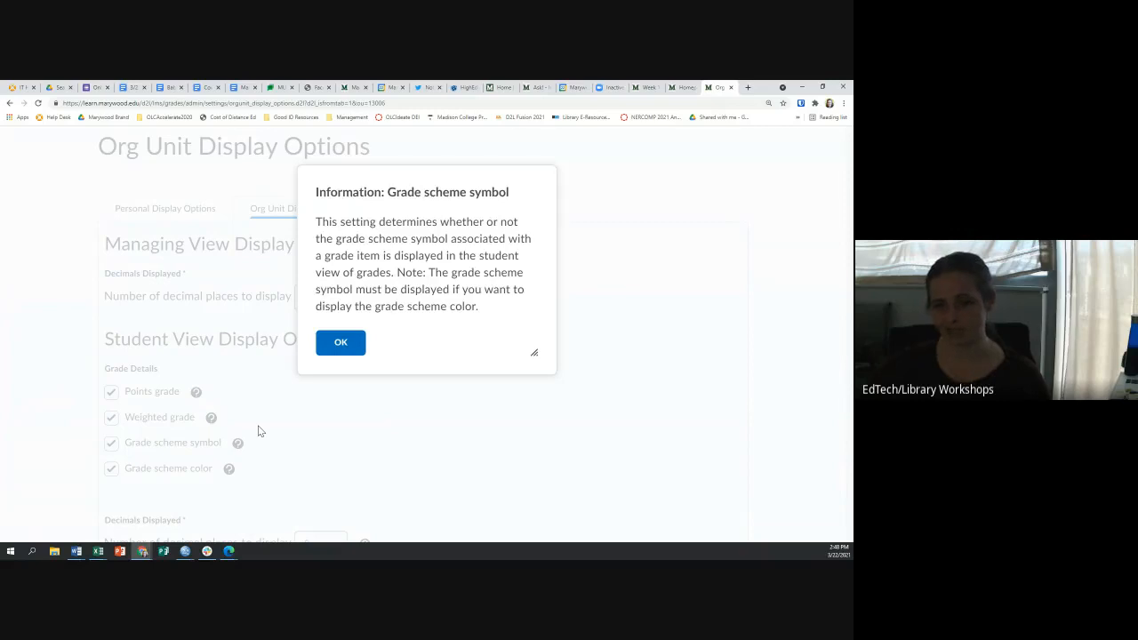
left_click(354, 340)
Step: Read the Grade scheme color explanation, then move on to Calculation Options
scroll(315, 380, "down", 3)
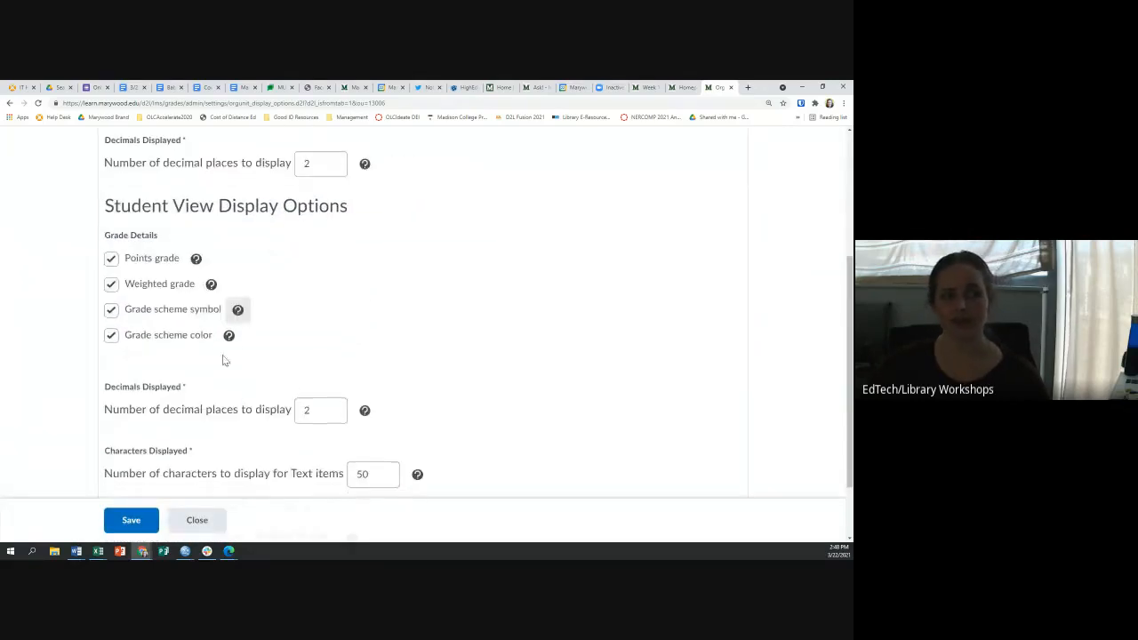
left_click(228, 335)
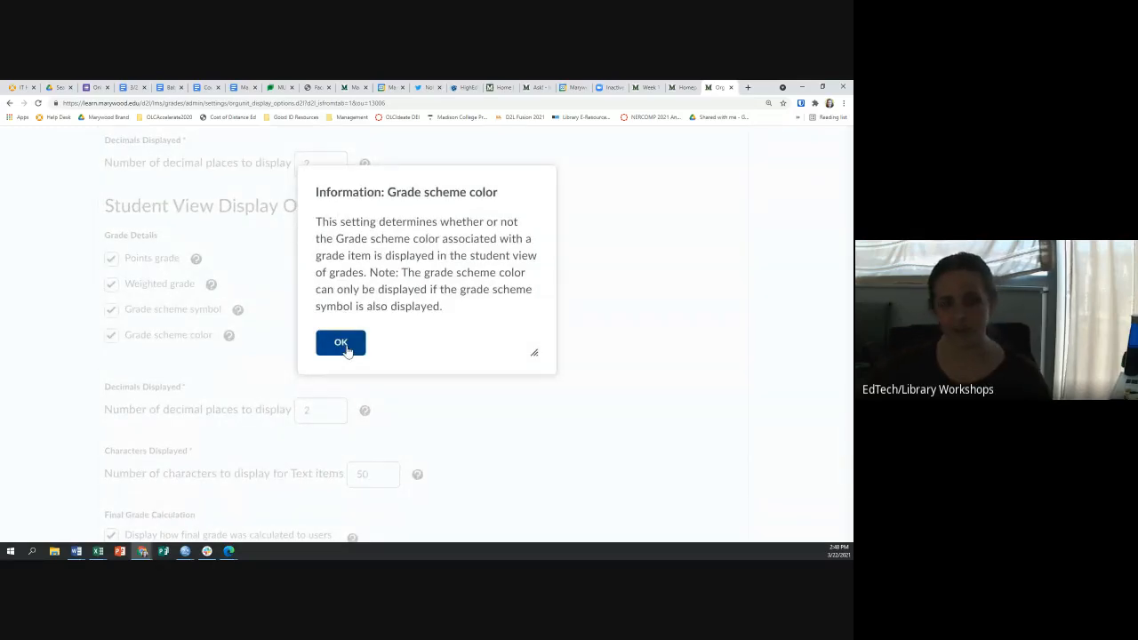
left_click(346, 350)
scroll(283, 374, "down", 2)
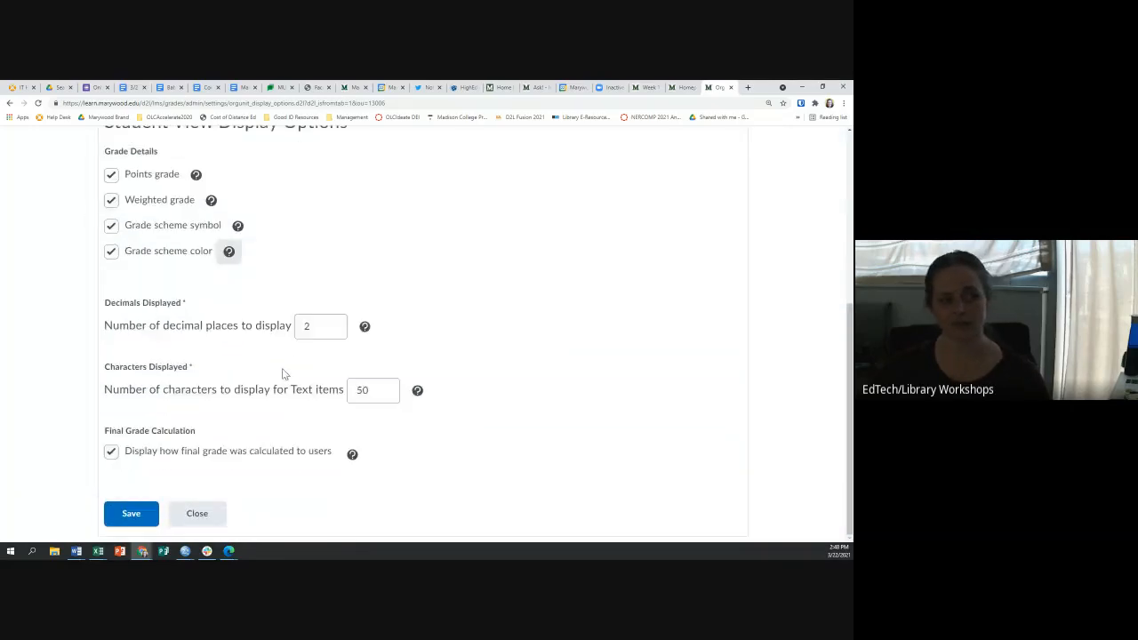
scroll(283, 378, "up", 4)
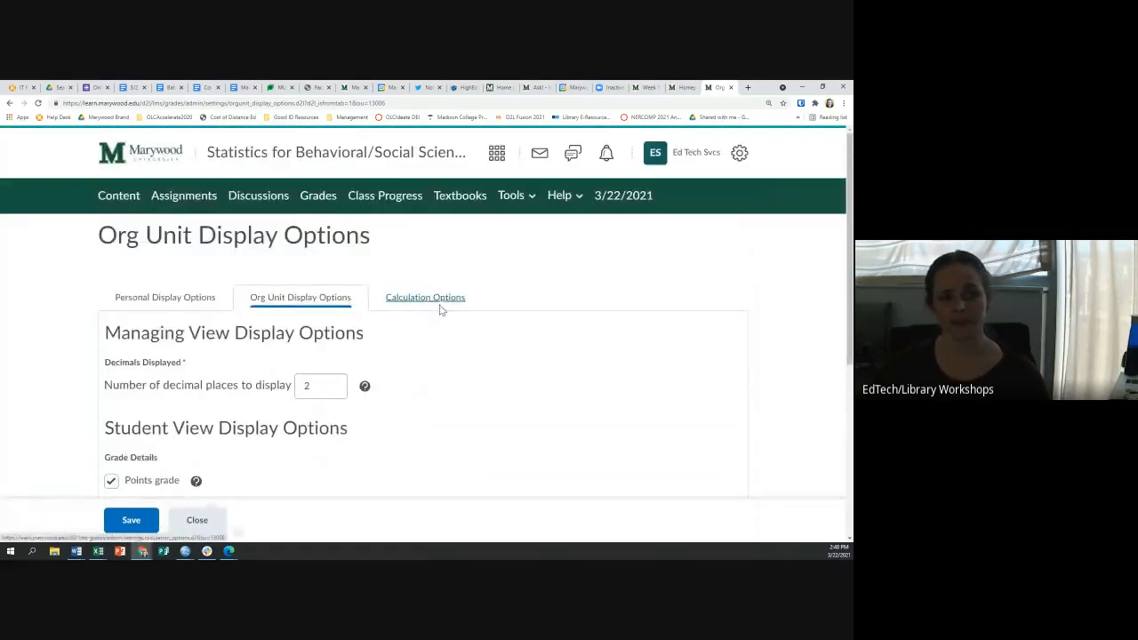
left_click(426, 302)
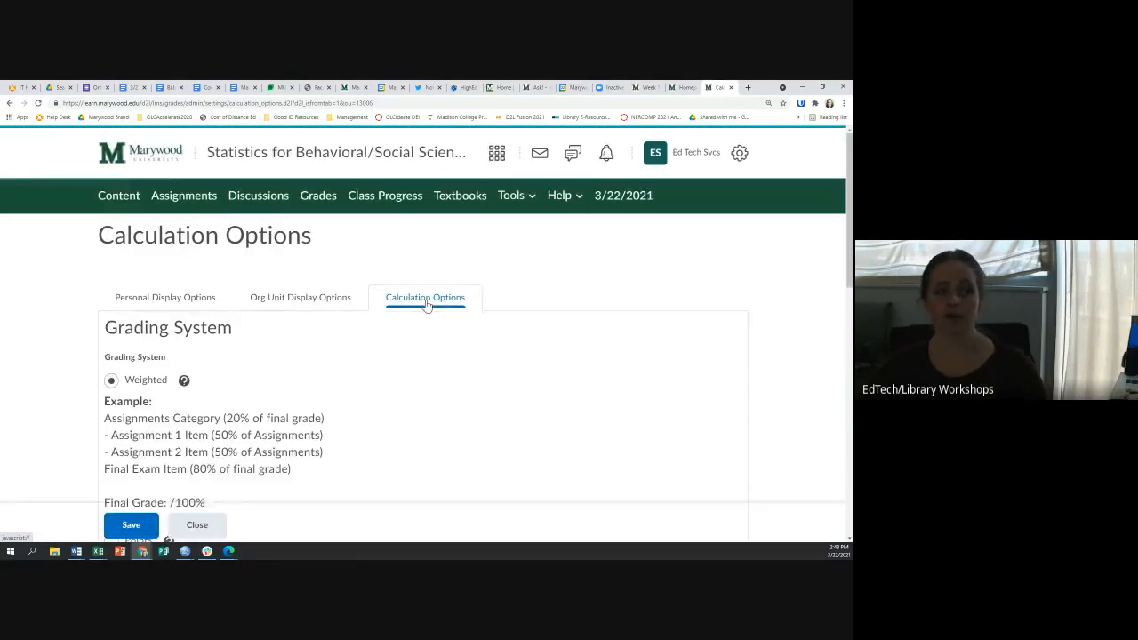
Step: Save the Weighted grading system settings, confirm with Yes, and close Calculation Options
scroll(299, 375, "down", 1)
scroll(299, 375, "down", 2)
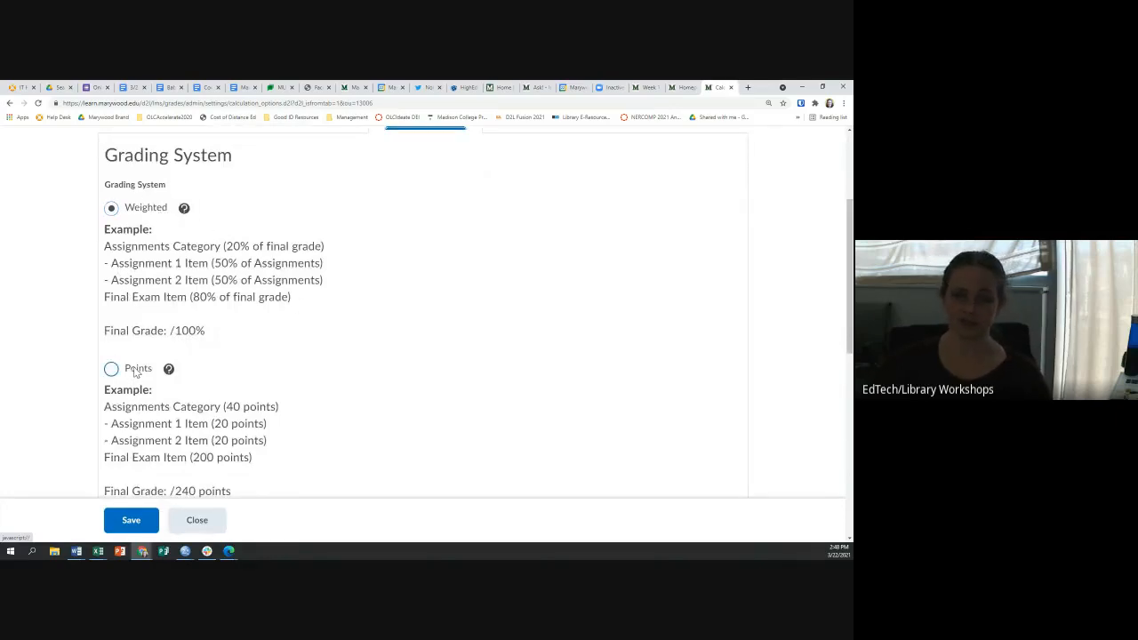
scroll(132, 374, "down", 1)
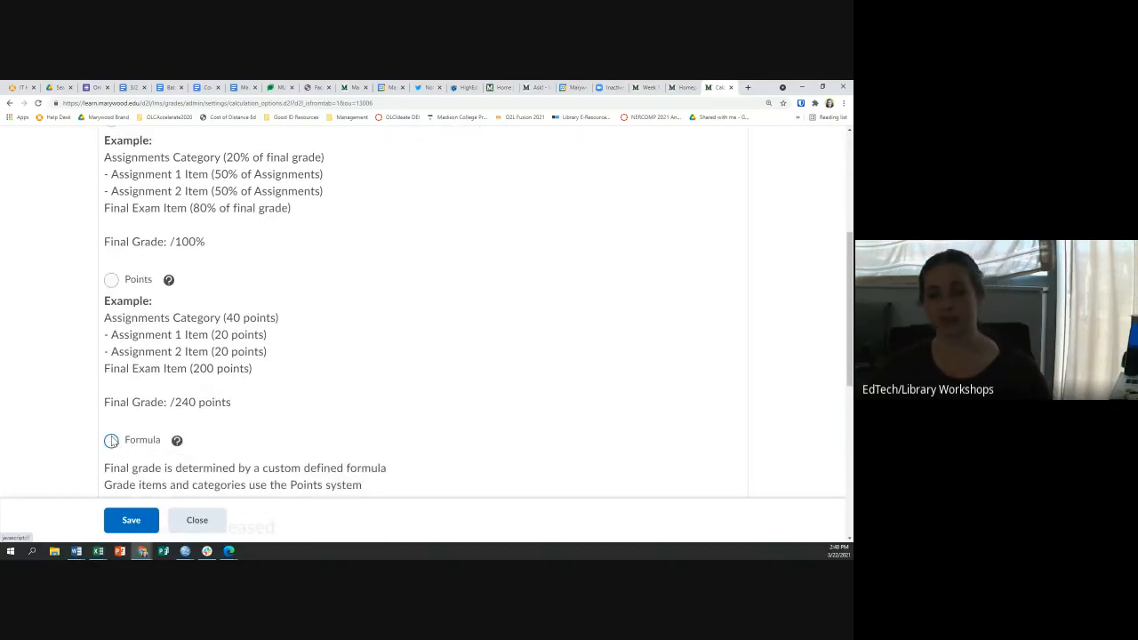
scroll(133, 436, "down", 2)
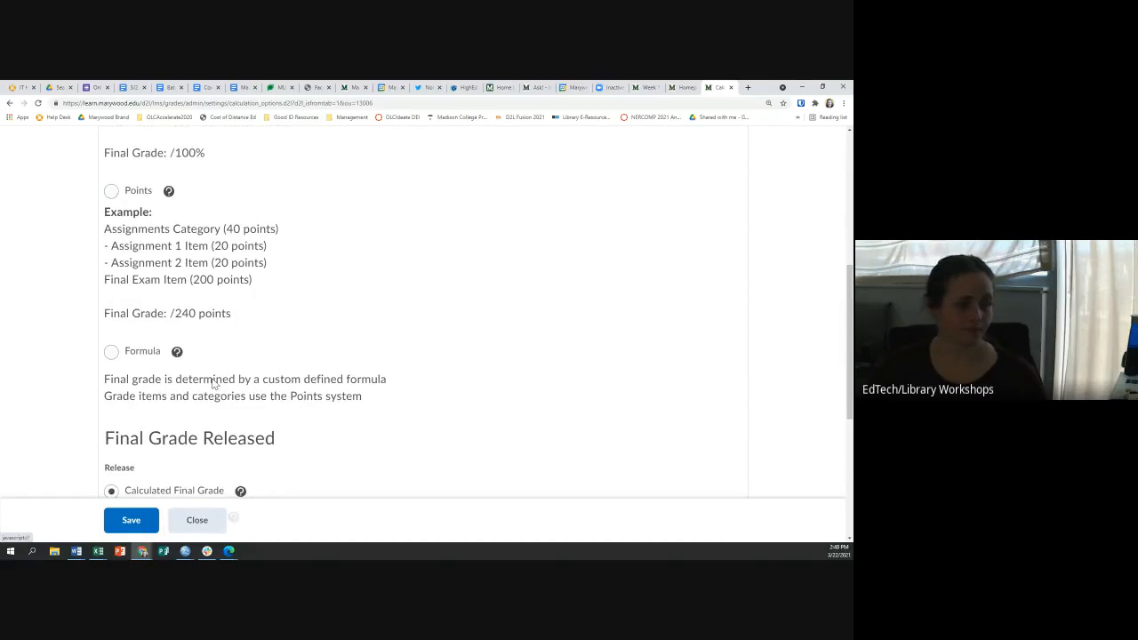
left_click(145, 522)
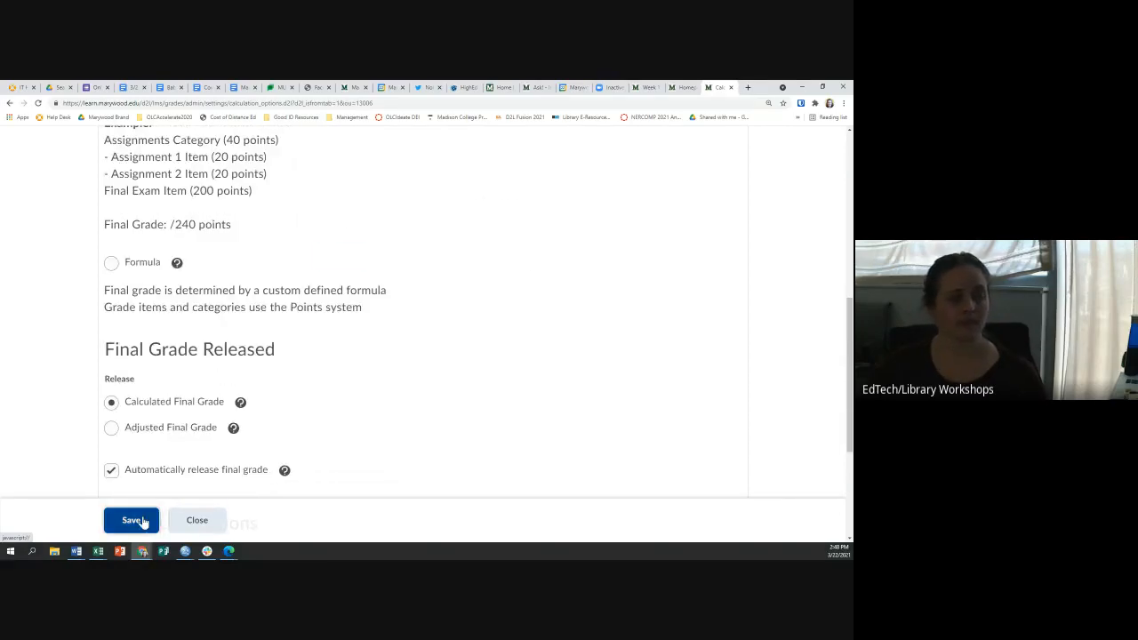
left_click(351, 276)
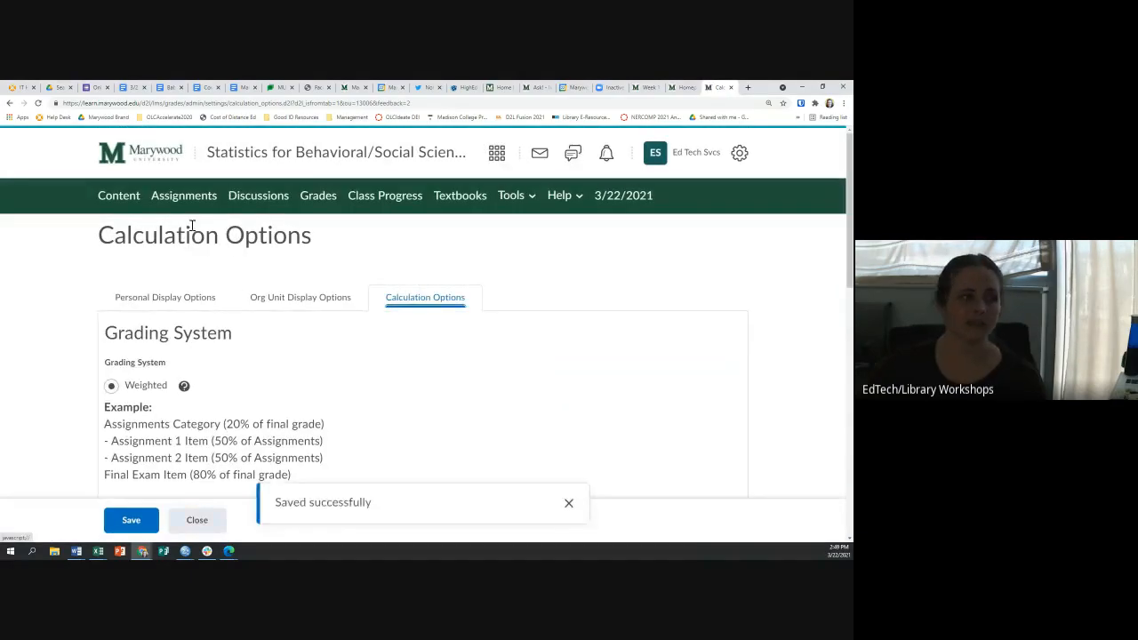
scroll(208, 272, "down", 3)
left_click(209, 527)
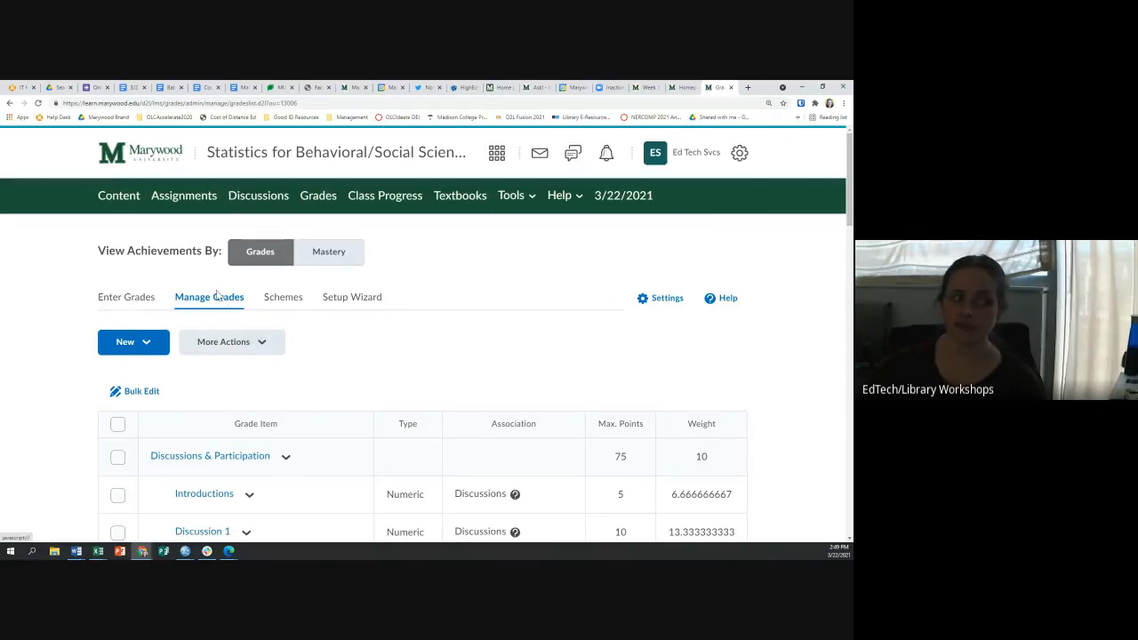
Step: Scroll through the Manage Grades categories and items with their points and weights
scroll(227, 311, "down", 1)
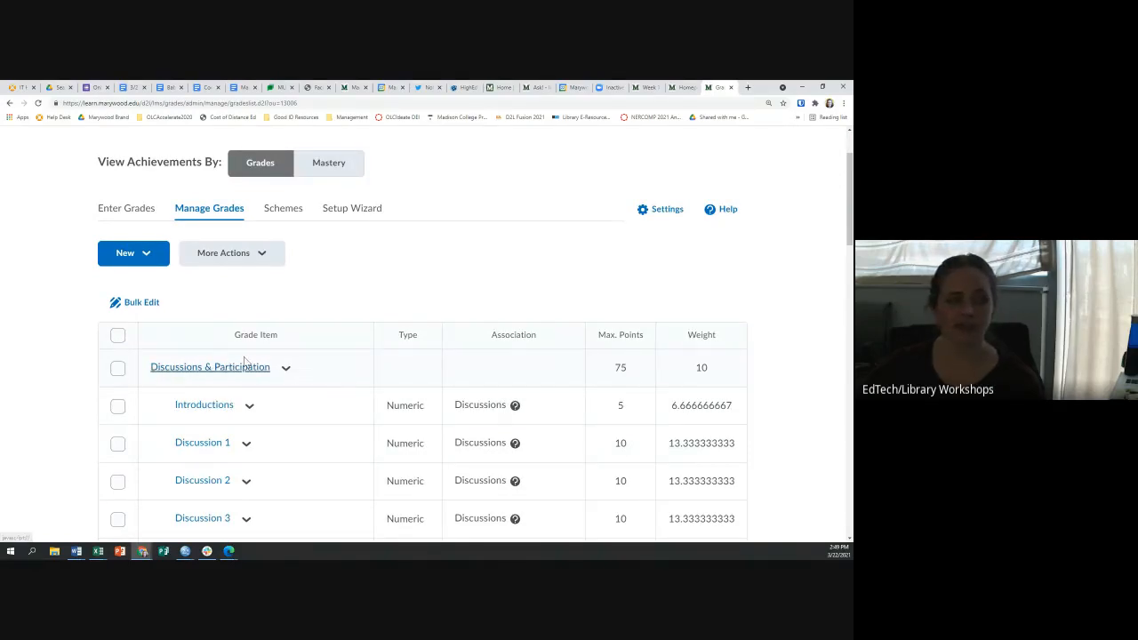
scroll(280, 340, "down", 2)
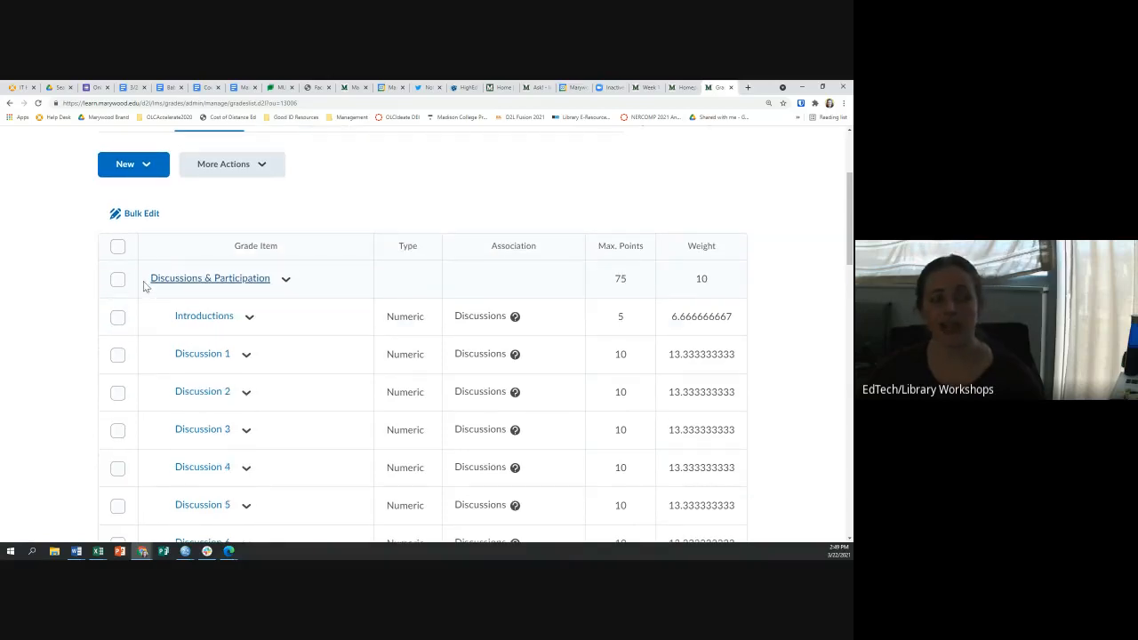
scroll(267, 285, "down", 3)
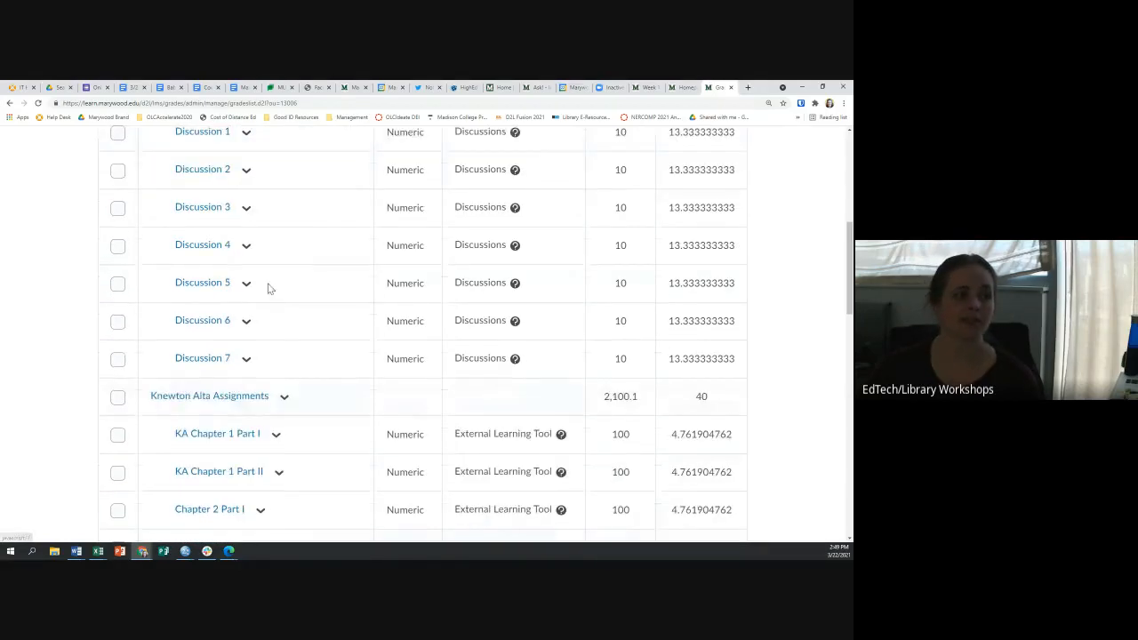
scroll(276, 399, "down", 6)
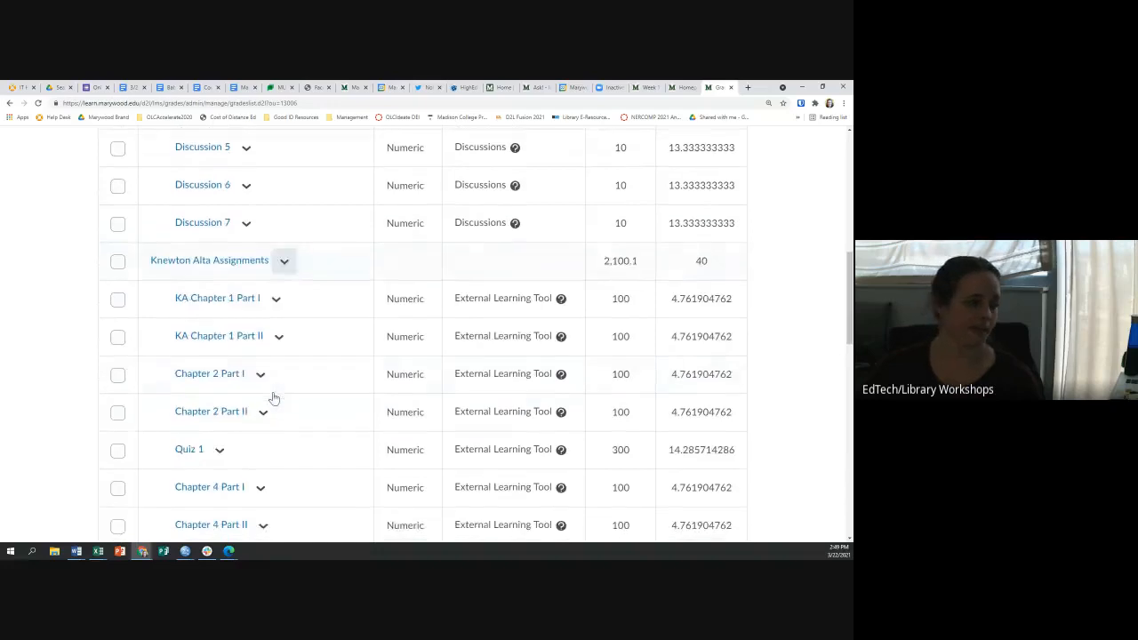
scroll(275, 399, "down", 4)
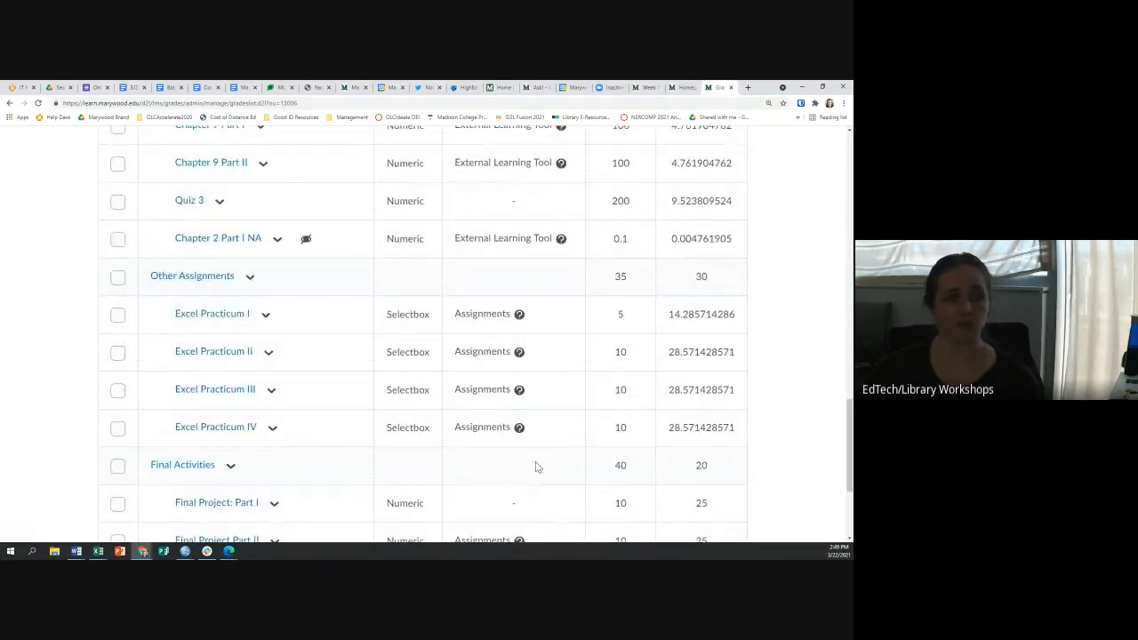
scroll(408, 465, "up", 12)
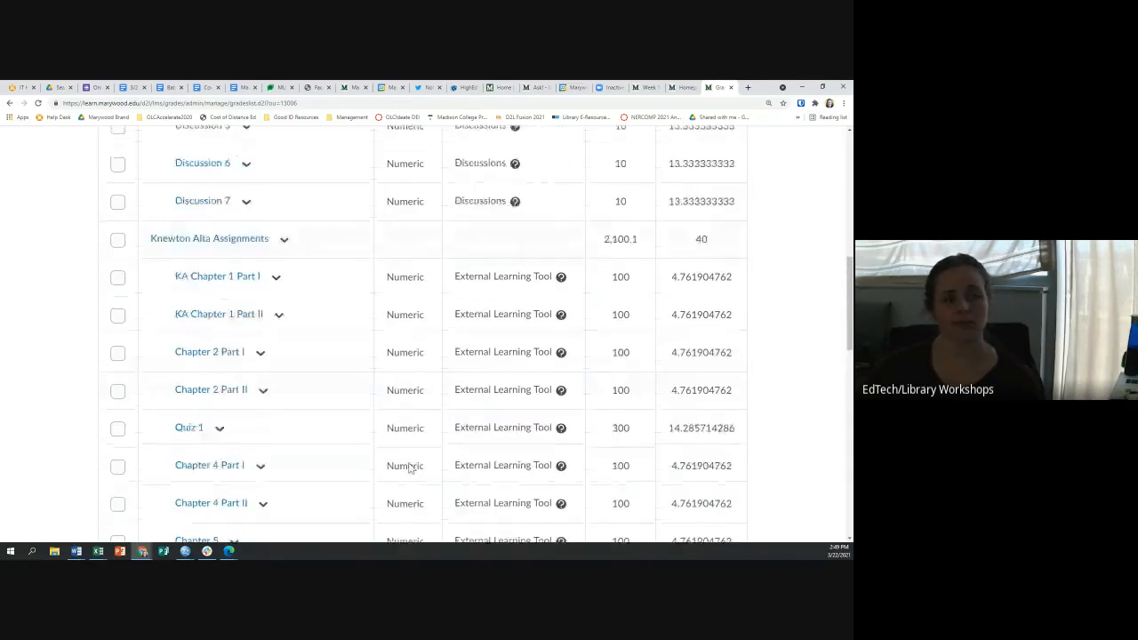
scroll(407, 468, "up", 2)
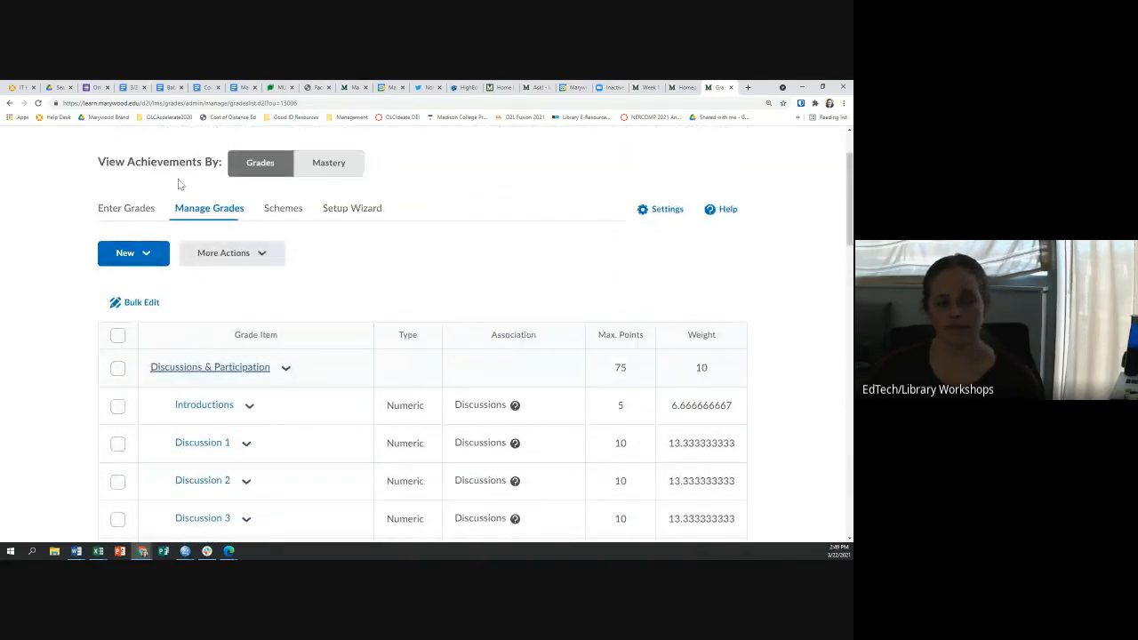
Step: Show the New dropdown's Item and Category choices, then close it again
left_click(147, 258)
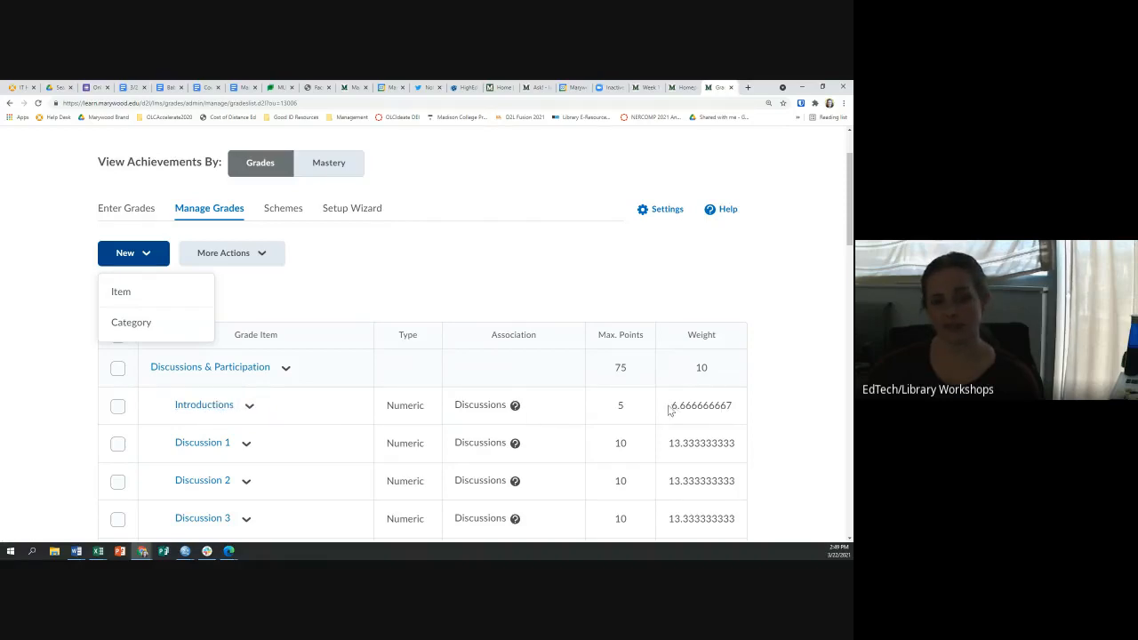
scroll(213, 427, "down", 2)
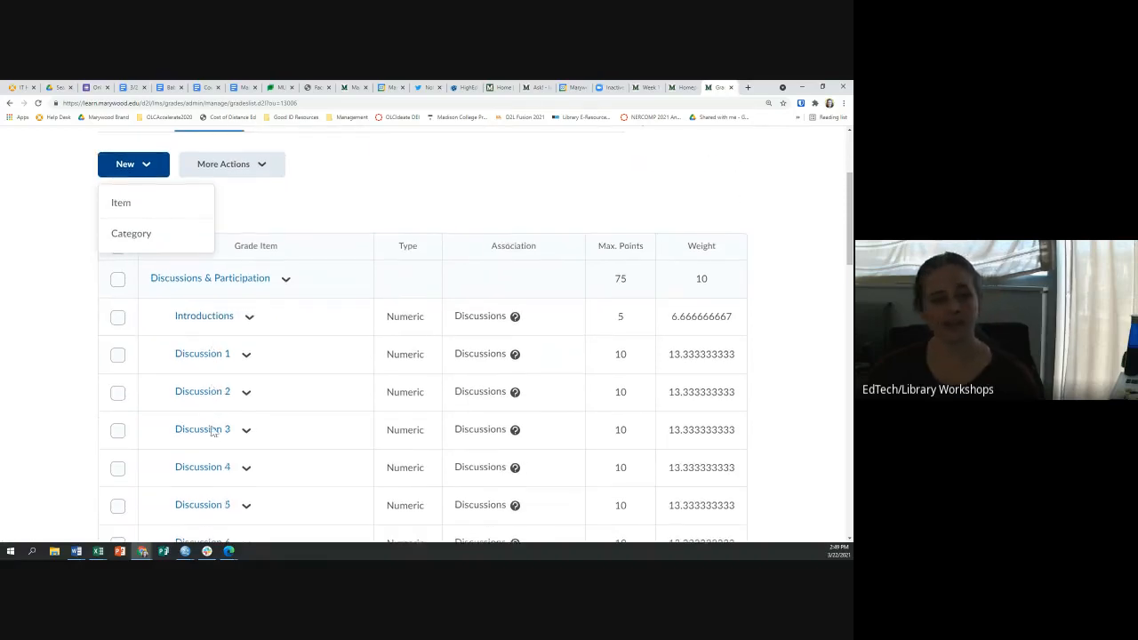
scroll(211, 431, "down", 4)
scroll(216, 427, "up", 6)
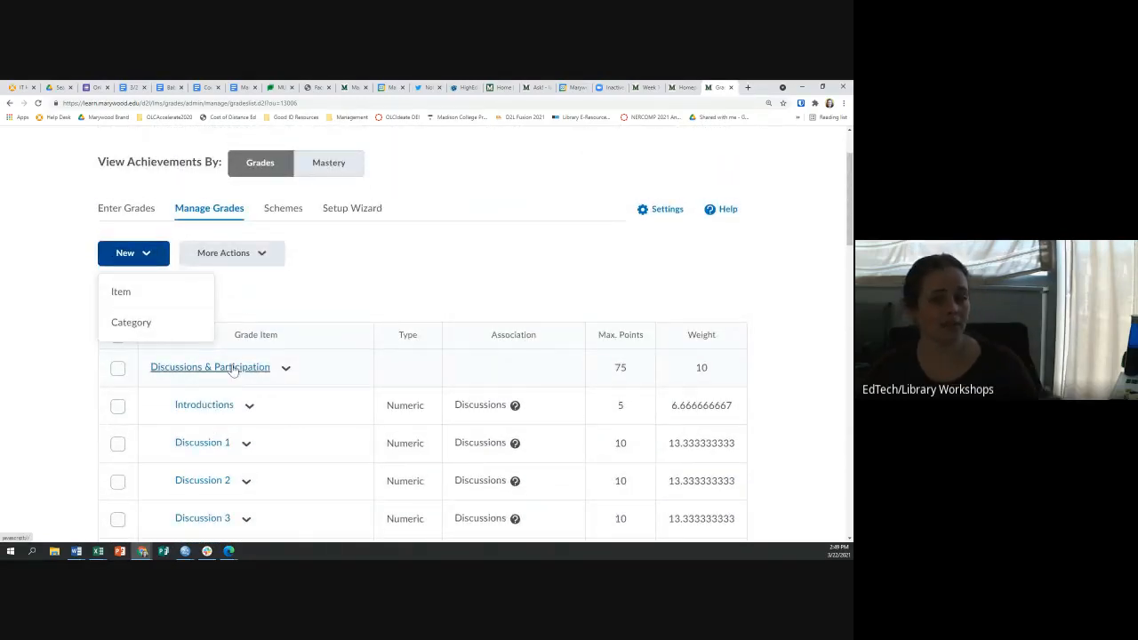
scroll(464, 422, "down", 3)
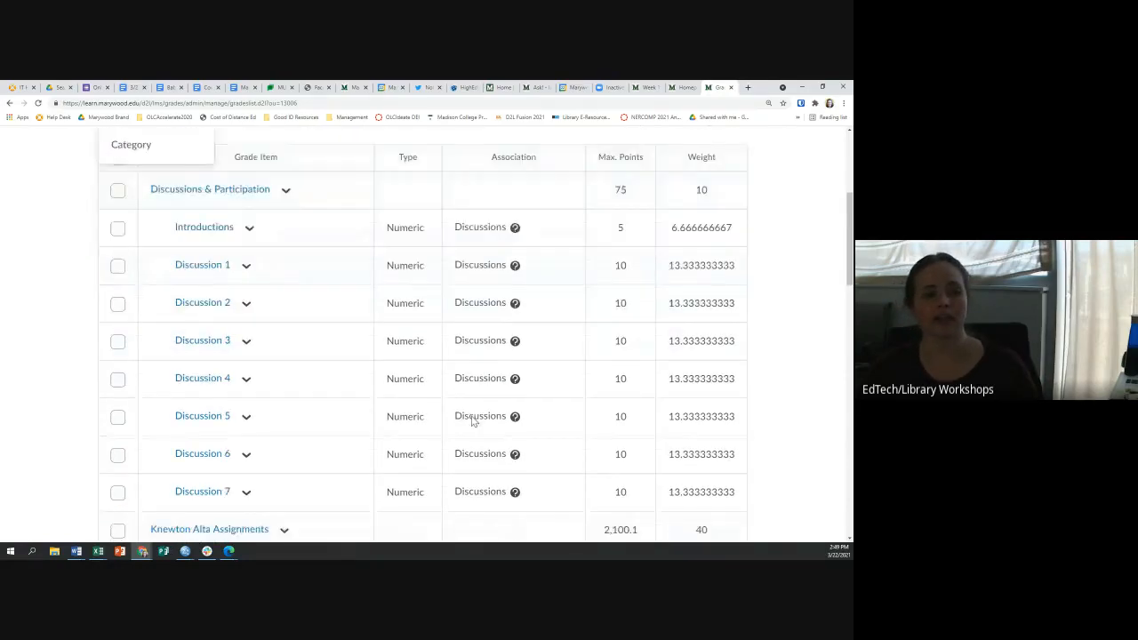
scroll(471, 422, "down", 2)
scroll(470, 413, "up", 2)
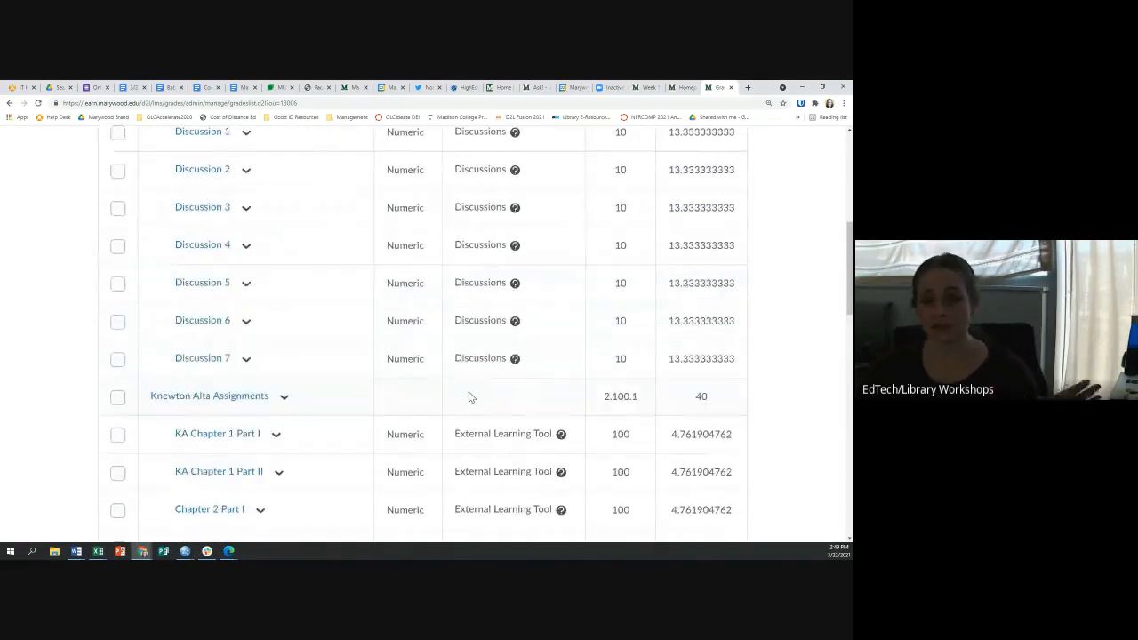
scroll(470, 390, "up", 3)
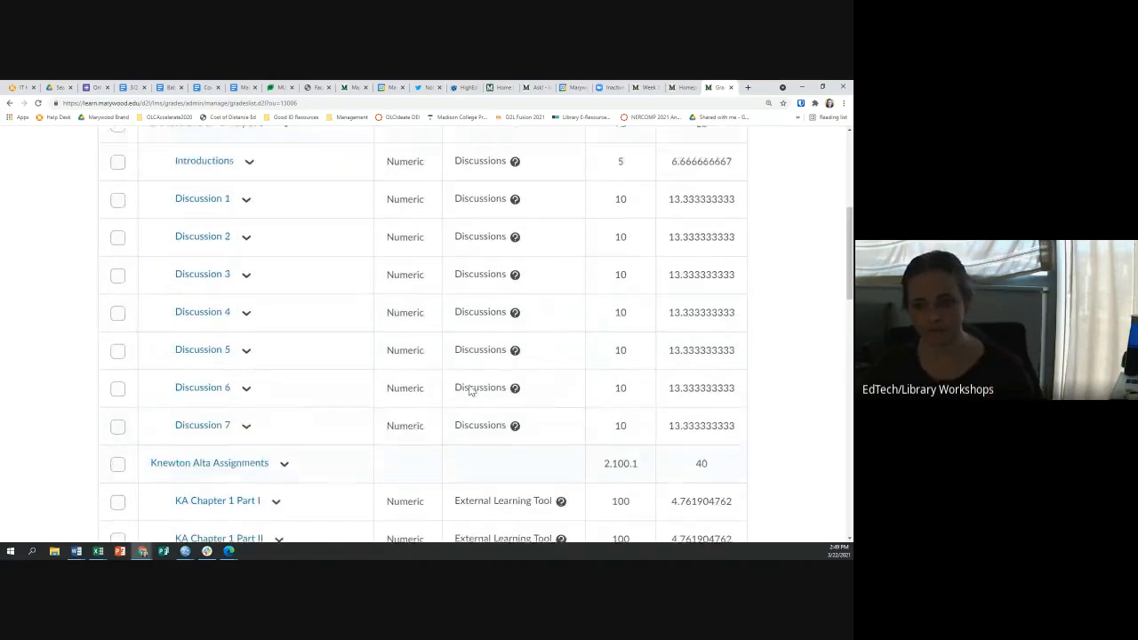
scroll(470, 390, "up", 1)
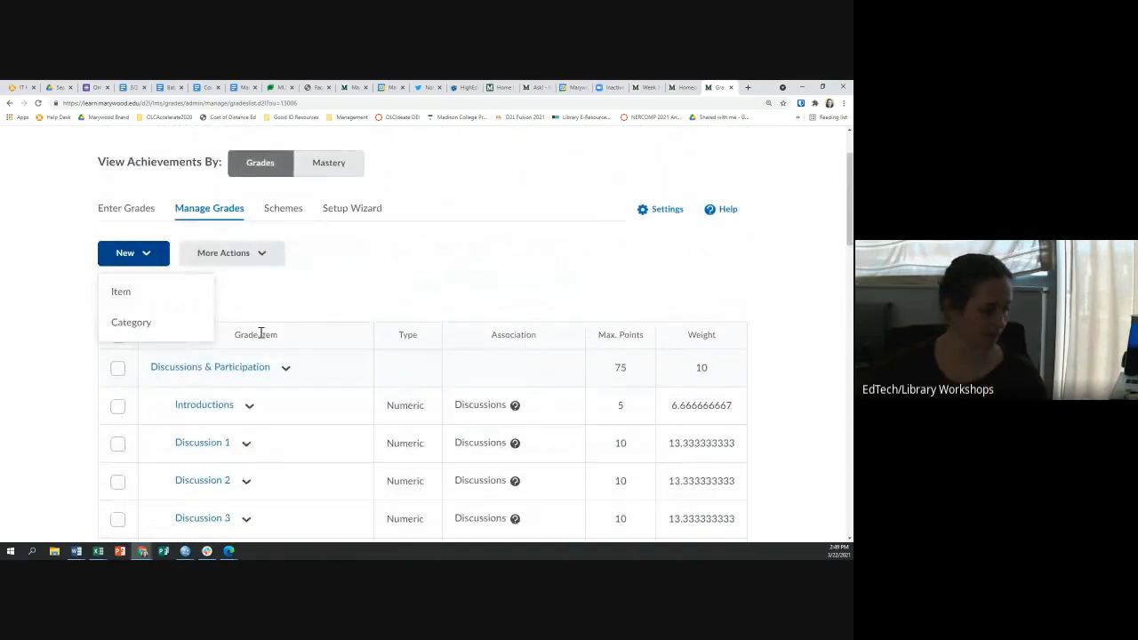
left_click(146, 256)
scroll(312, 259, "up", 1)
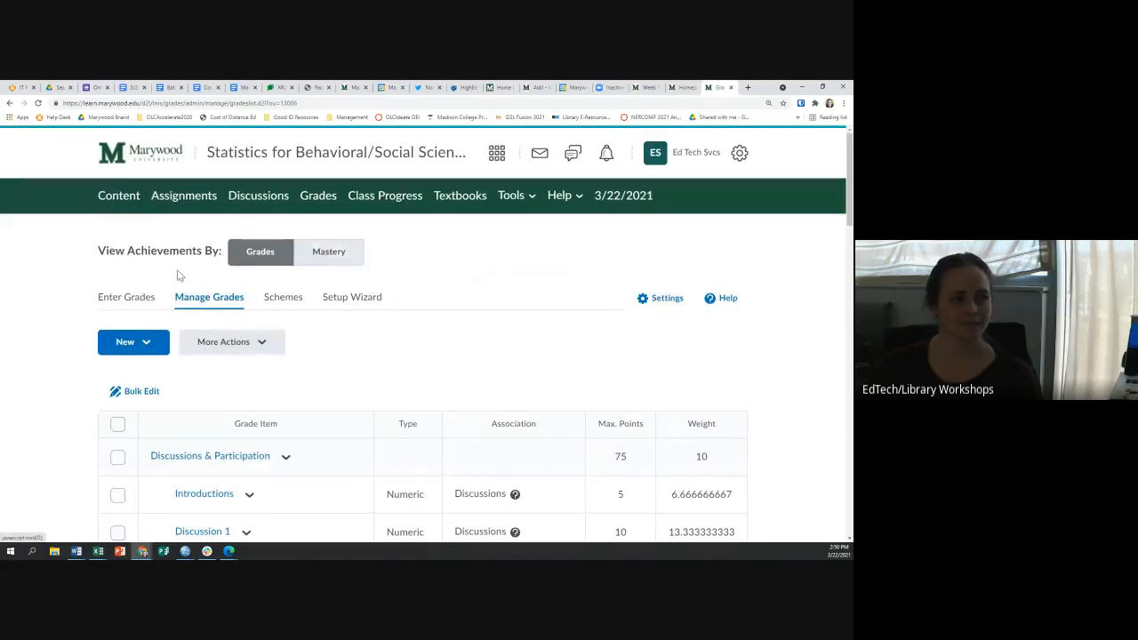
Step: Open Enter Grades in Spreadsheet View and scroll through the editable grade fields
left_click(130, 304)
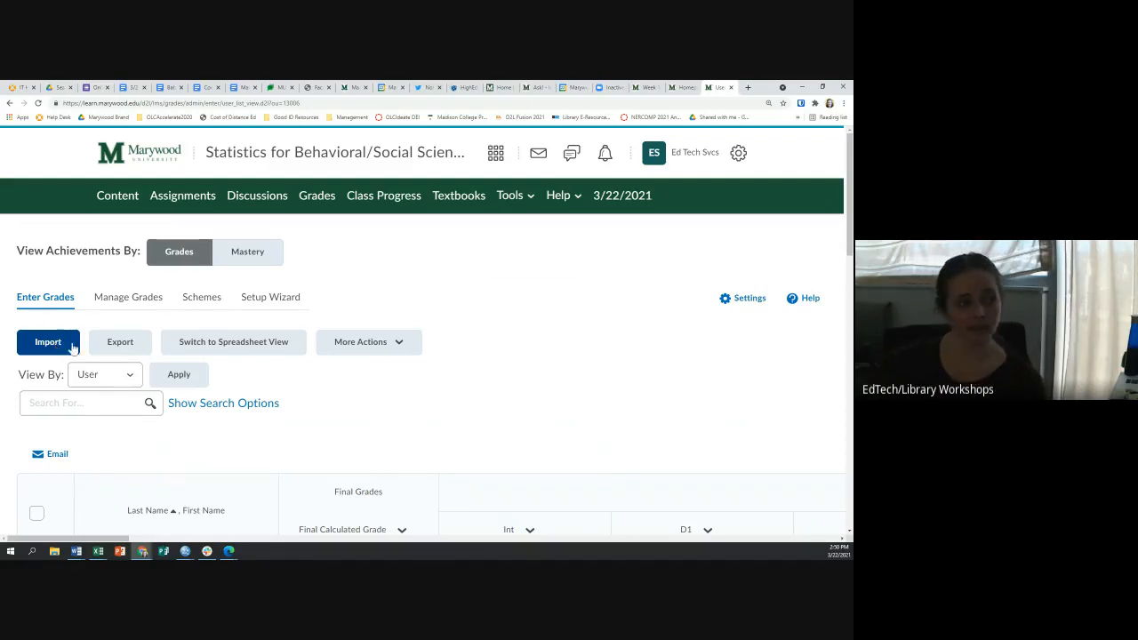
left_click(263, 344)
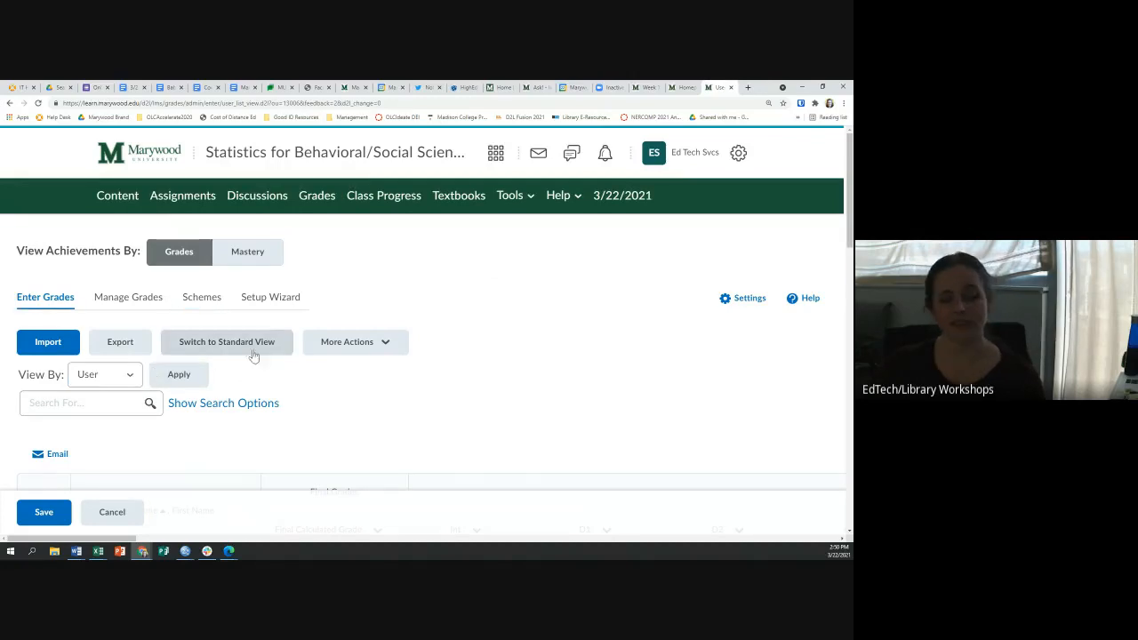
scroll(298, 433, "down", 1)
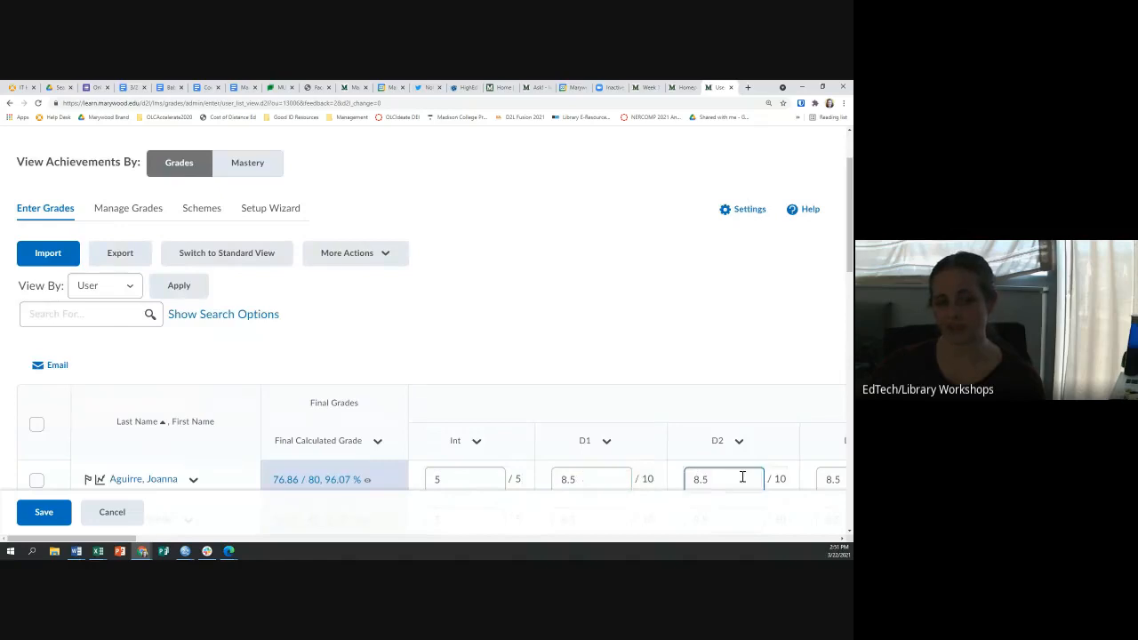
scroll(765, 427, "down", 2)
scroll(767, 429, "down", 5)
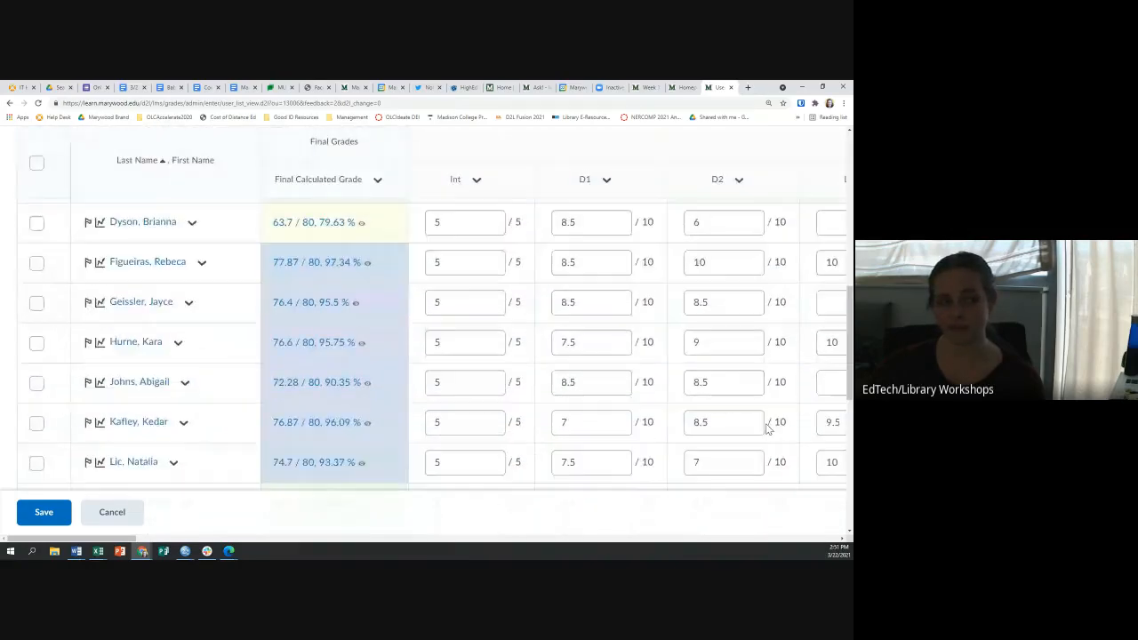
scroll(767, 429, "up", 1)
scroll(769, 430, "up", 8)
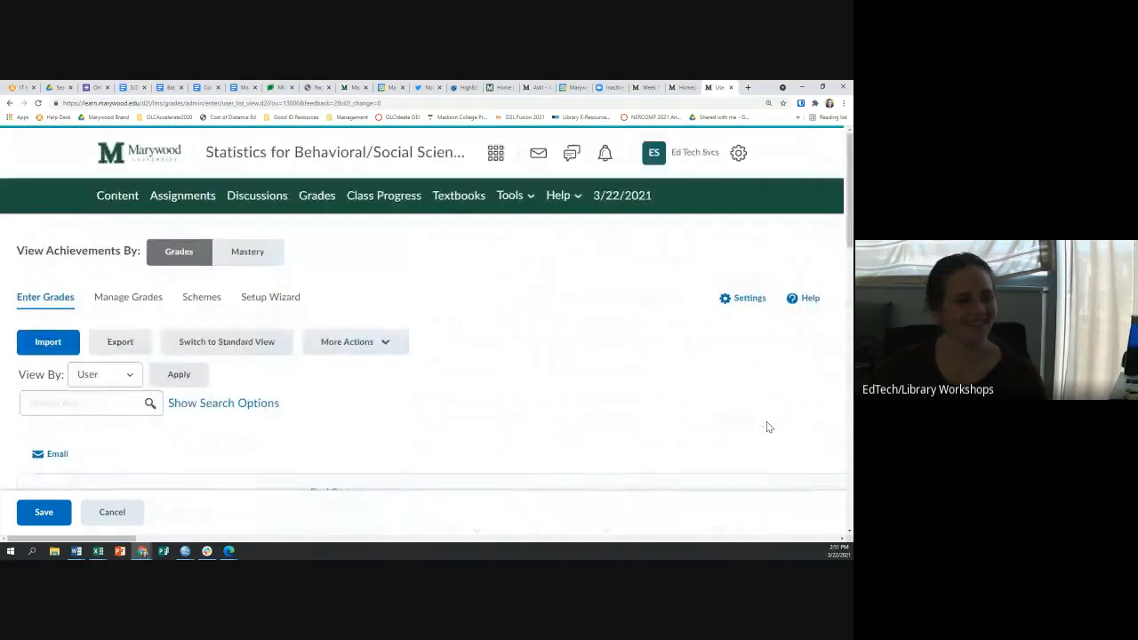
Step: Switch Enter Grades back to Standard View, keep View By on User, and scroll to the D2/D3 columns
left_click(247, 352)
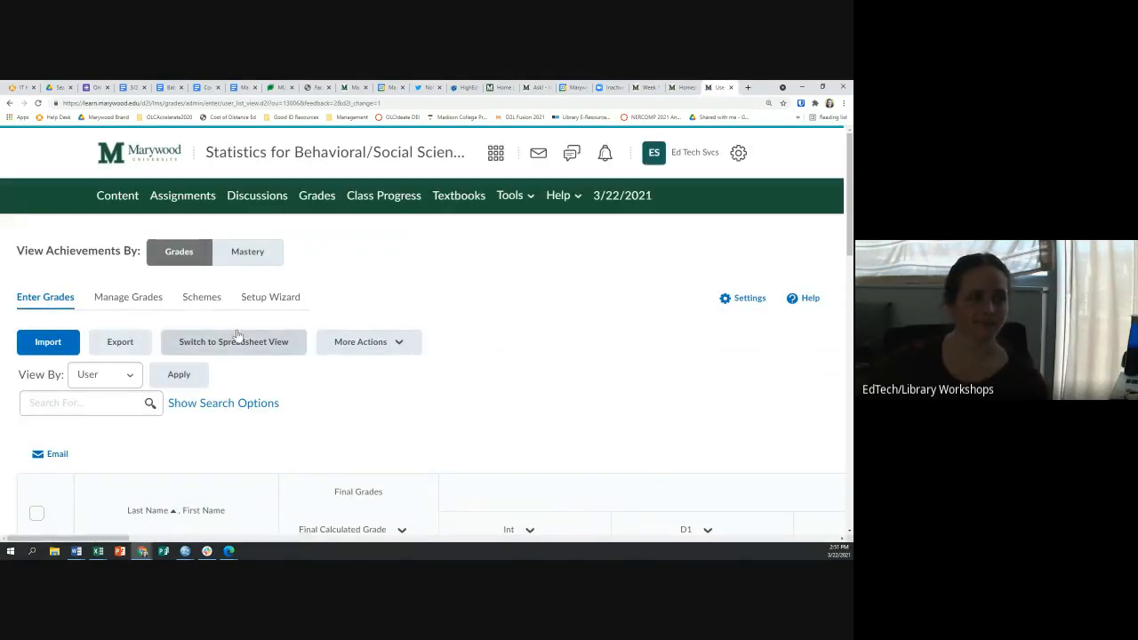
scroll(89, 342, "down", 1)
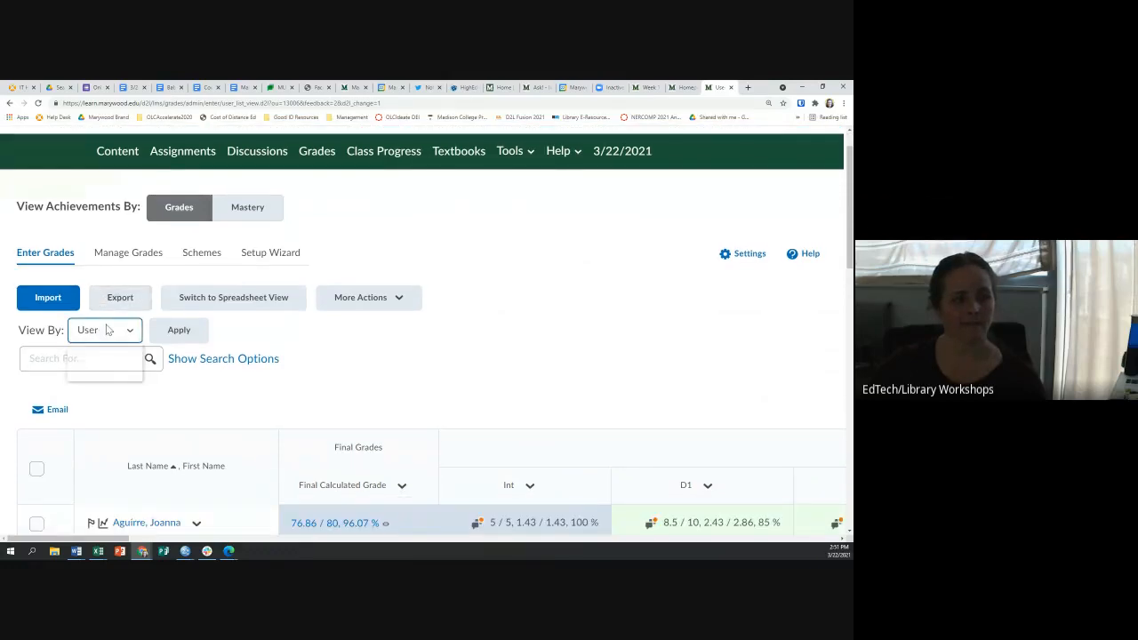
left_click(107, 329)
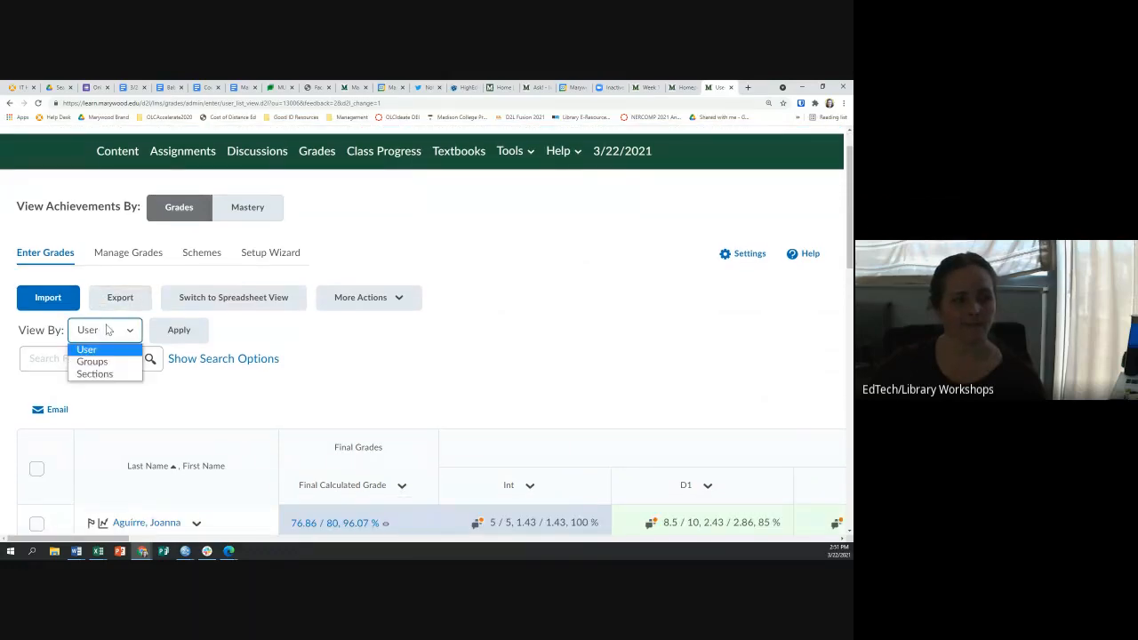
left_click(453, 357)
scroll(454, 357, "up", 1)
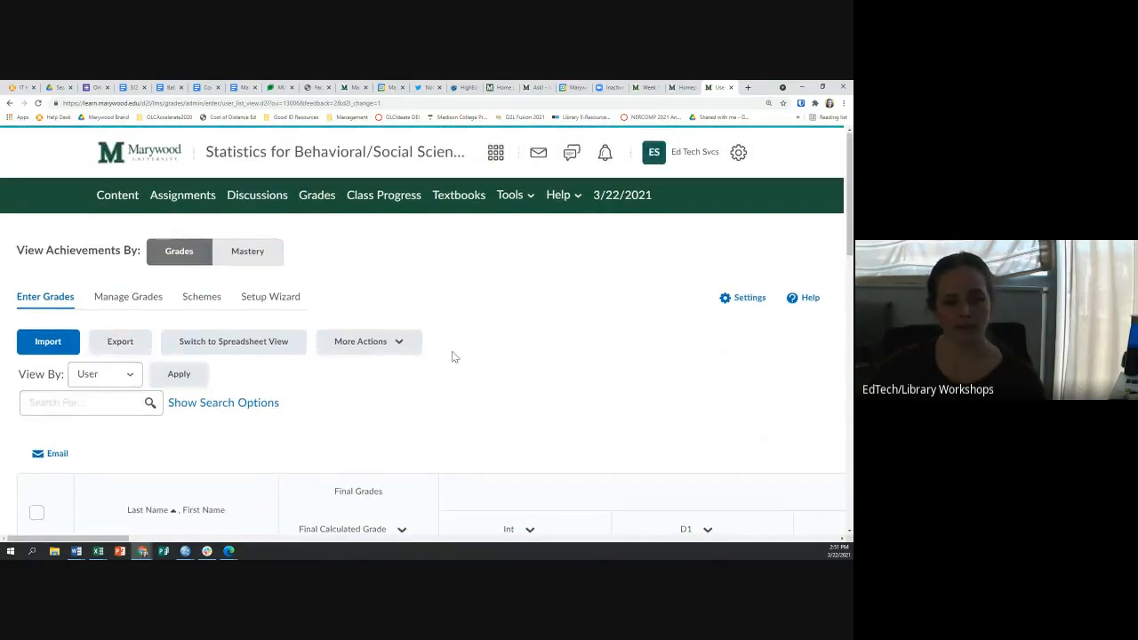
scroll(471, 354, "down", 4)
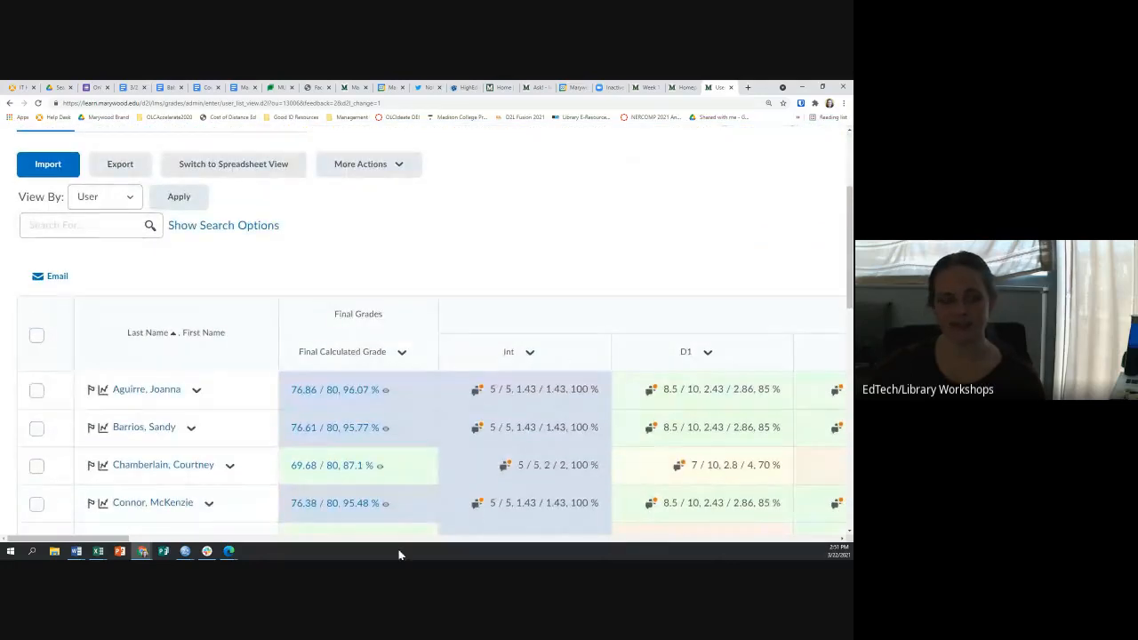
left_click_drag(120, 538, 170, 540)
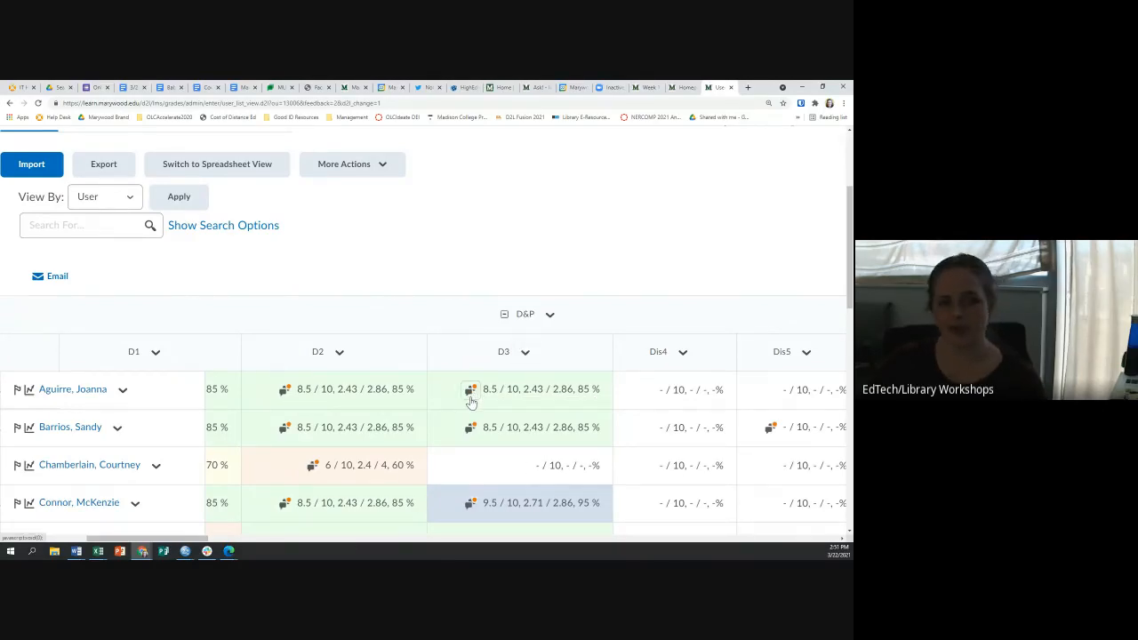
Step: Open a student's D2 discussion assessment, scroll to General Feedback, and close the window
left_click(311, 469)
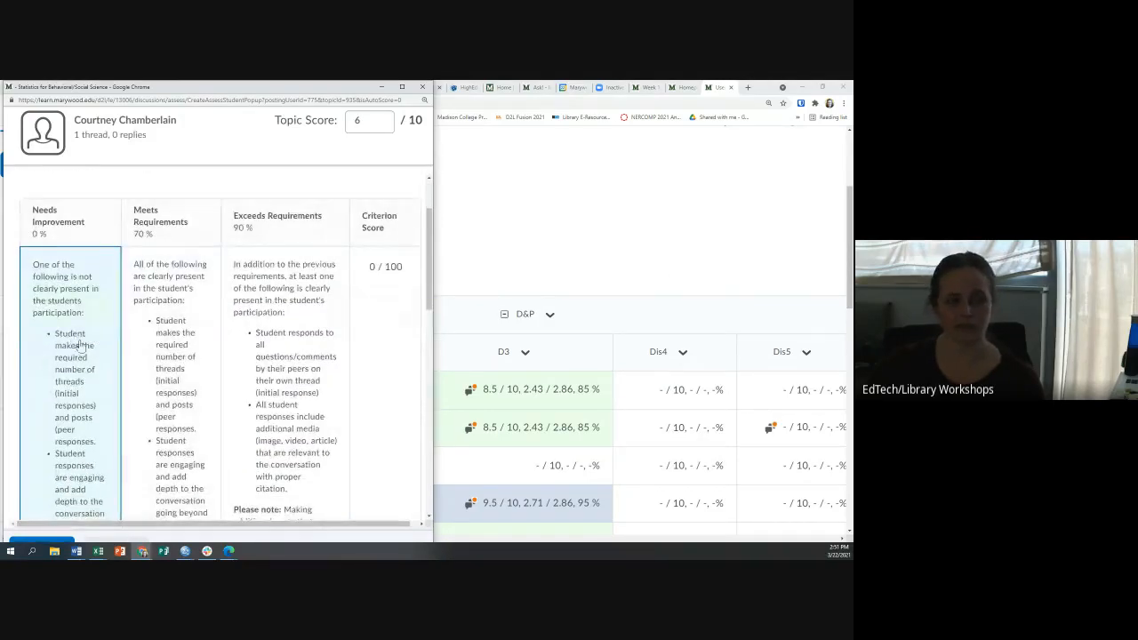
scroll(160, 313, "down", 6)
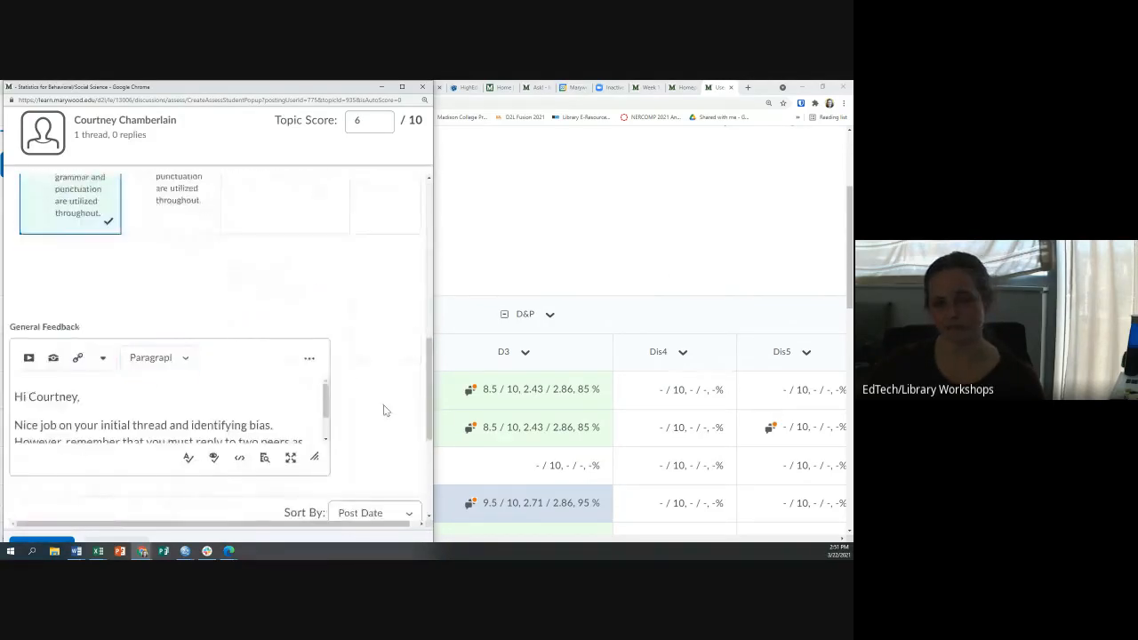
left_click(423, 86)
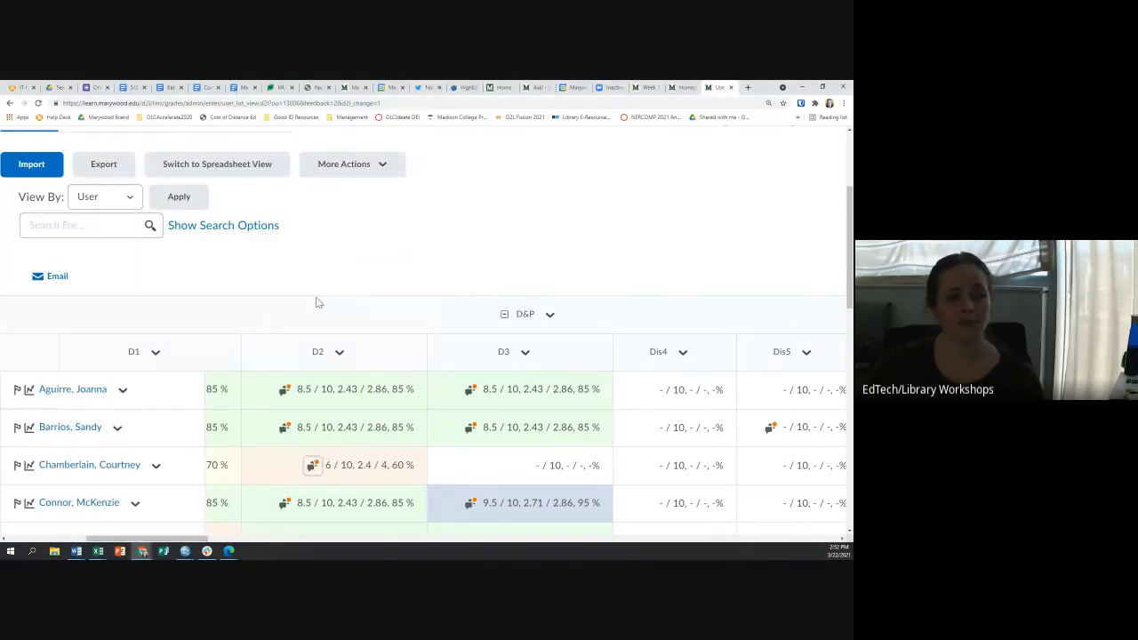
Step: Scroll back to the top of Enter Grades and go to the course's Assignments list
scroll(306, 372, "up", 4)
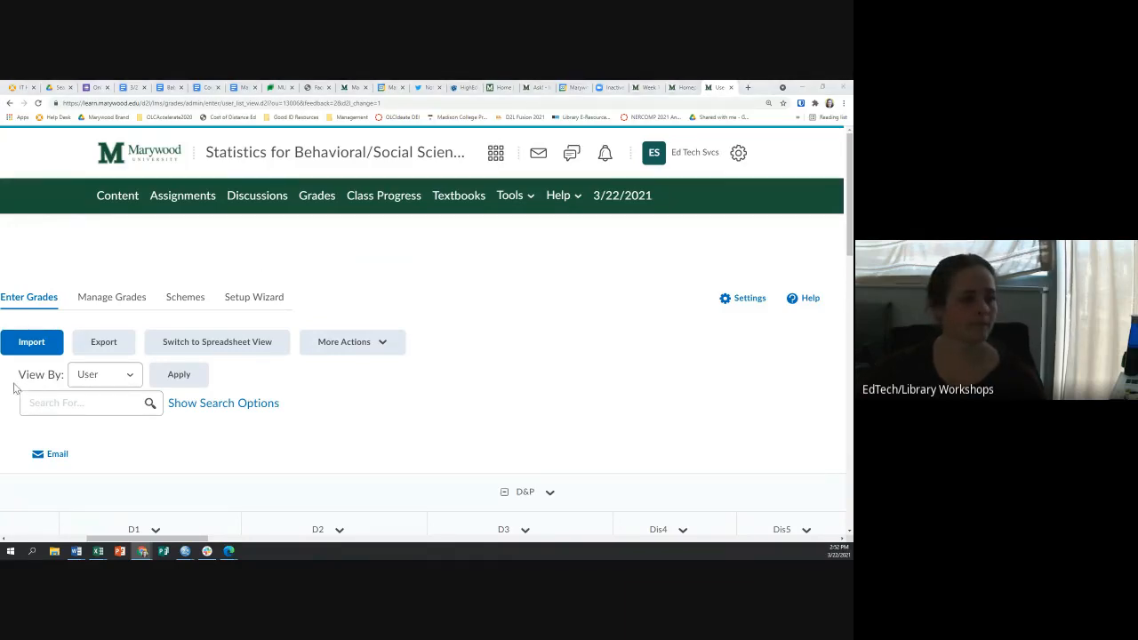
scroll(490, 393, "down", 1)
scroll(490, 393, "up", 1)
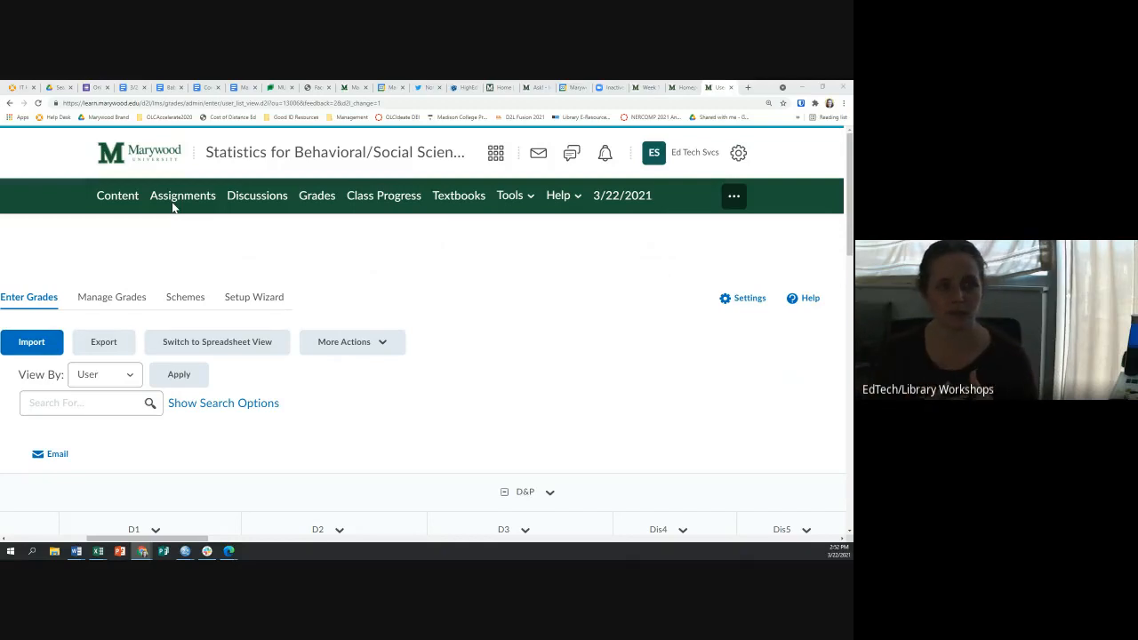
left_click(178, 197)
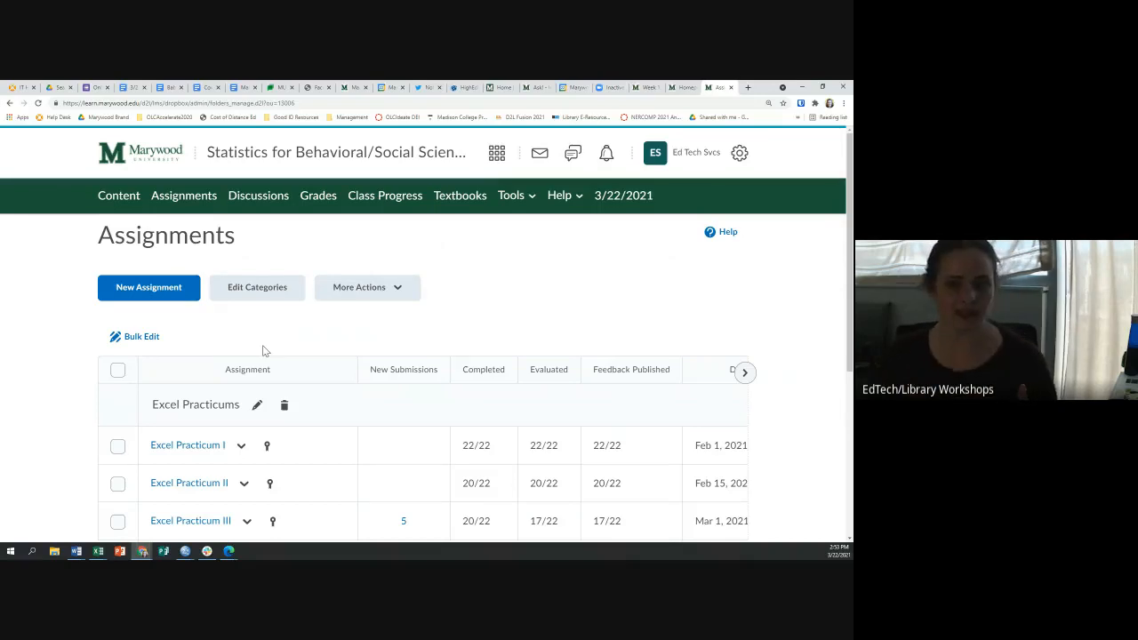
Step: Look over the Excel Practicums and Final Project assignments, then go to Discussions
scroll(265, 347, "down", 1)
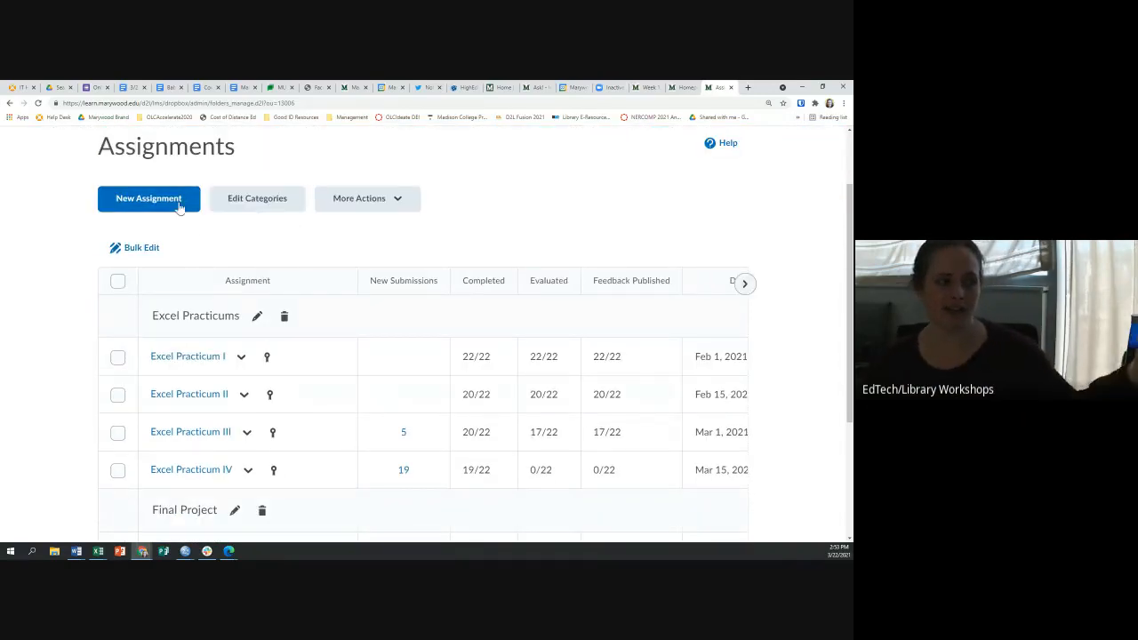
scroll(267, 376, "down", 2)
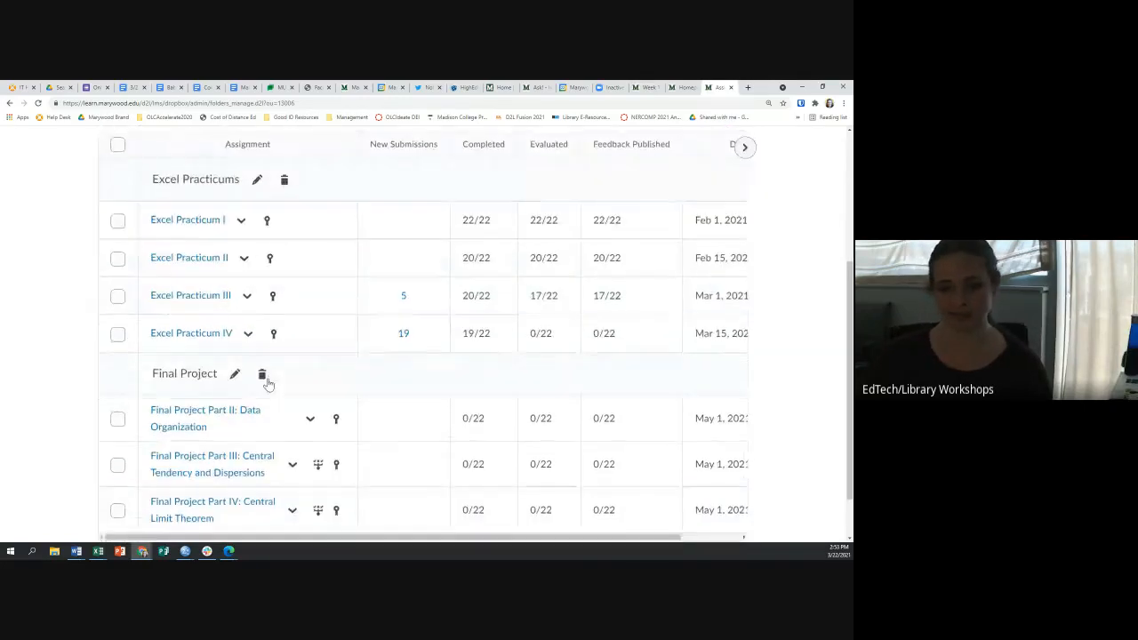
scroll(267, 383, "up", 3)
left_click(272, 197)
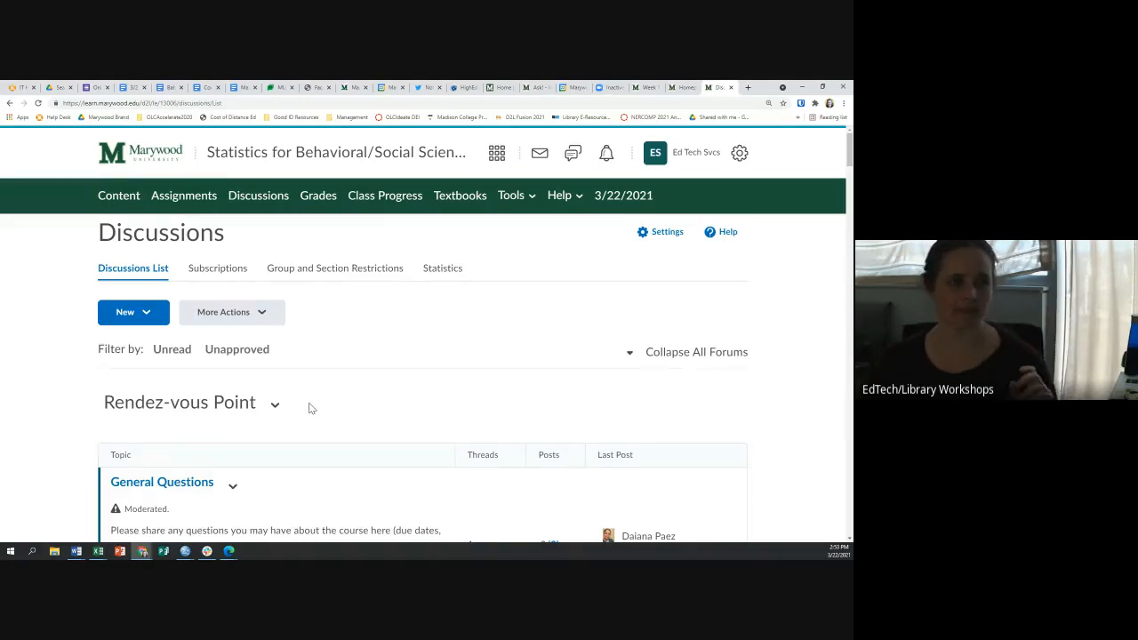
Step: Scroll through the Discussions List and Weekly Discussions guidelines, then go to the course Content
scroll(311, 408, "down", 3)
scroll(307, 400, "down", 3)
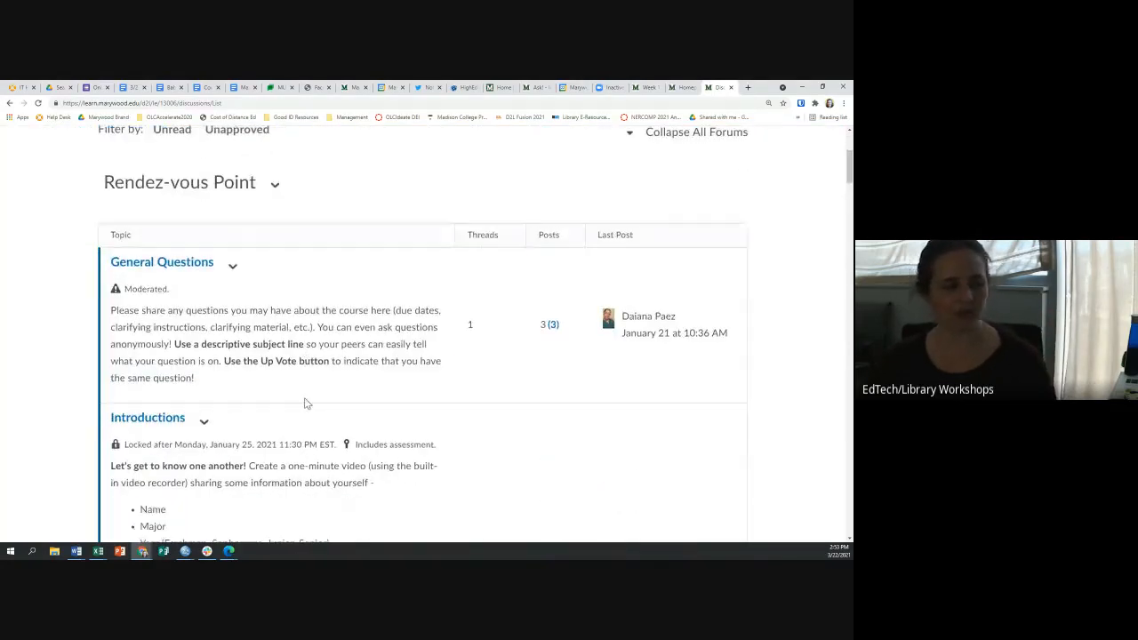
scroll(305, 403, "down", 6)
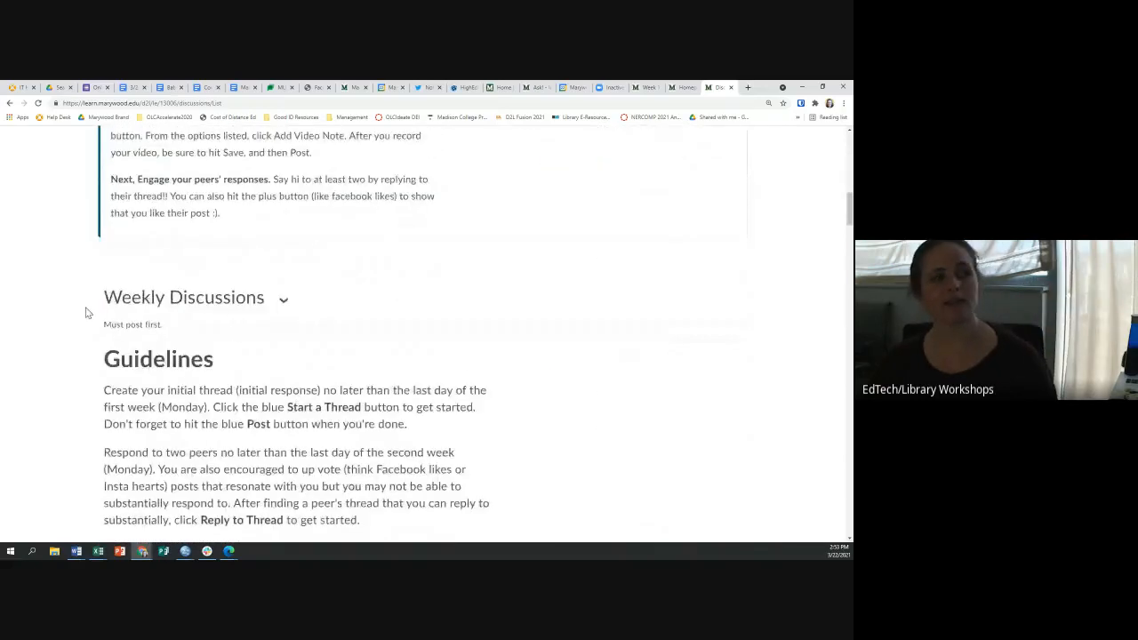
left_click_drag(268, 298, 155, 298)
left_click(120, 299)
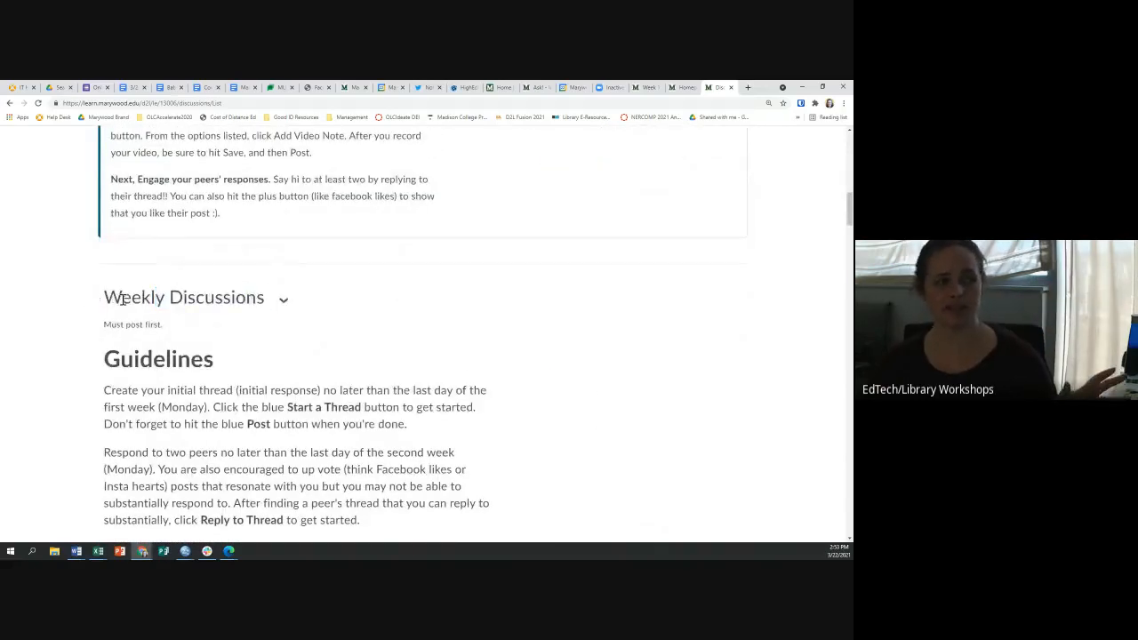
scroll(257, 316, "down", 8)
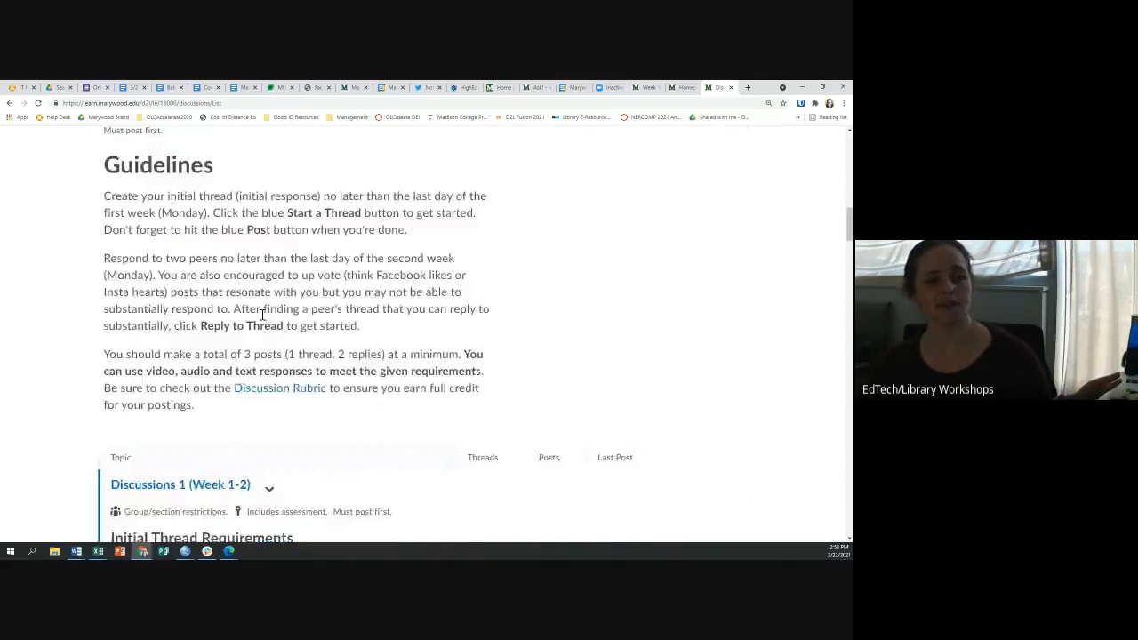
scroll(258, 321, "down", 7)
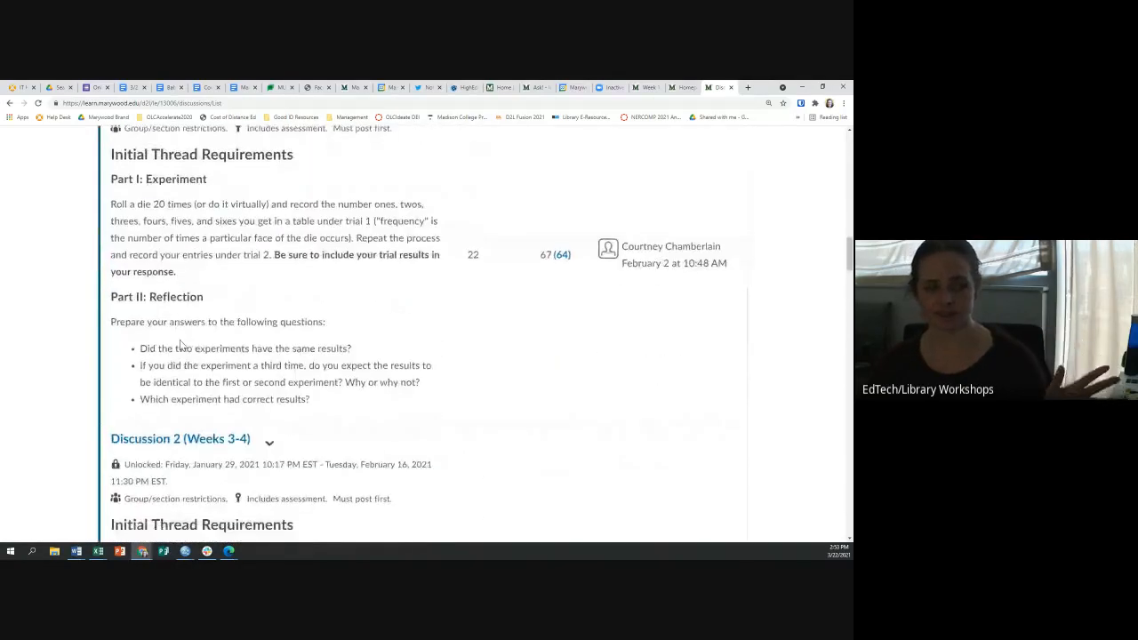
scroll(184, 358, "down", 9)
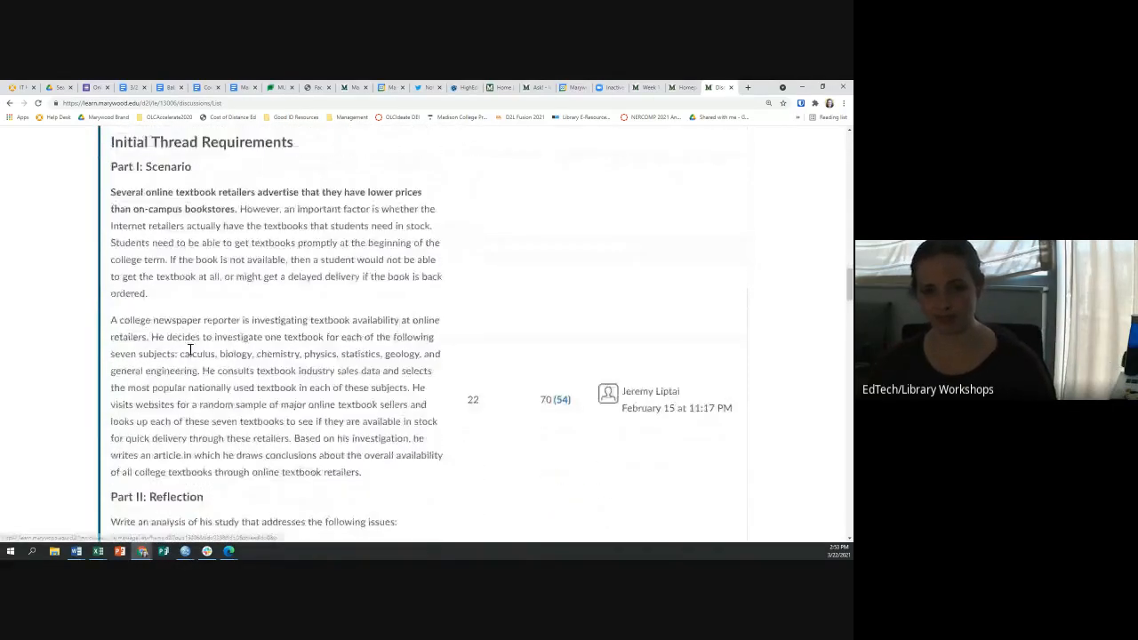
scroll(189, 350, "up", 13)
scroll(189, 349, "up", 20)
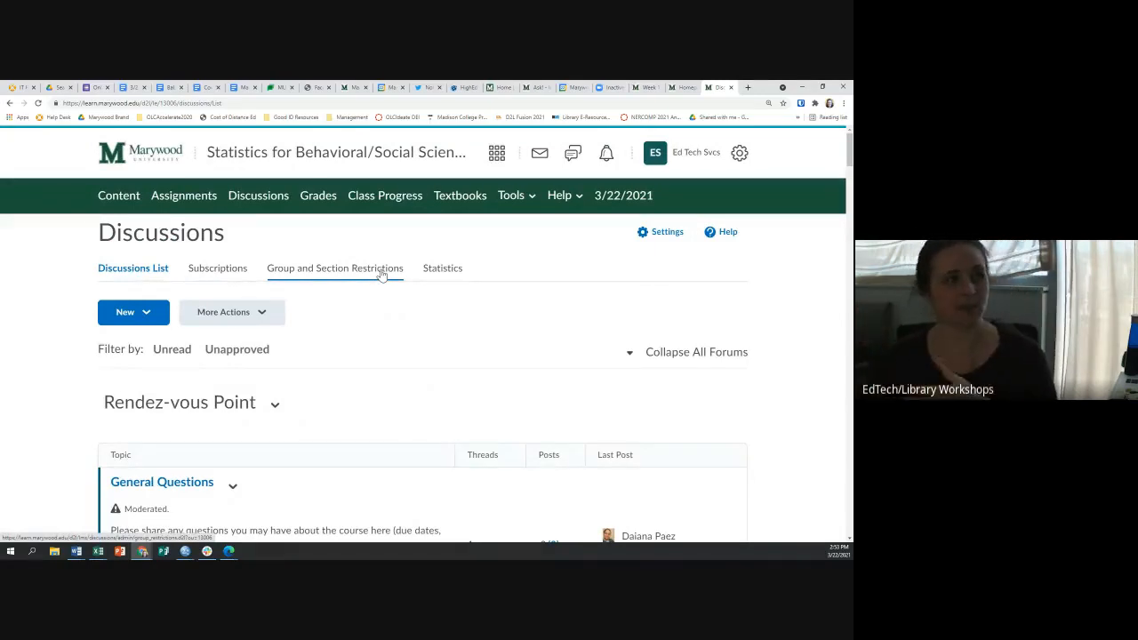
left_click(117, 197)
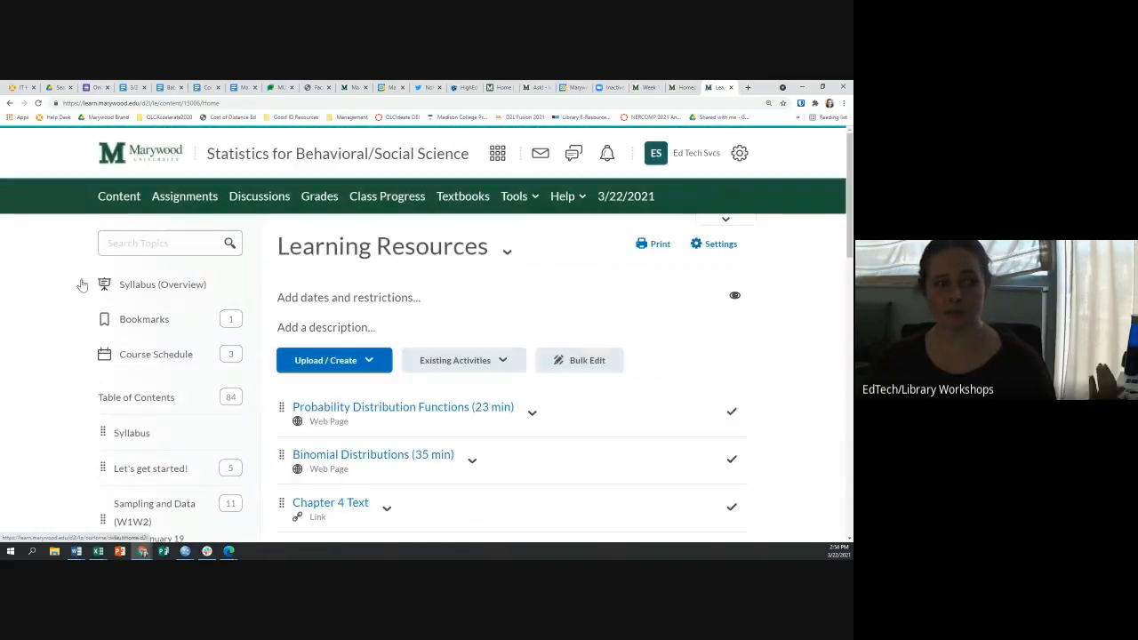
Step: Add the existing Excel Practicum II assignment to Learning Resources
scroll(147, 476, "down", 1)
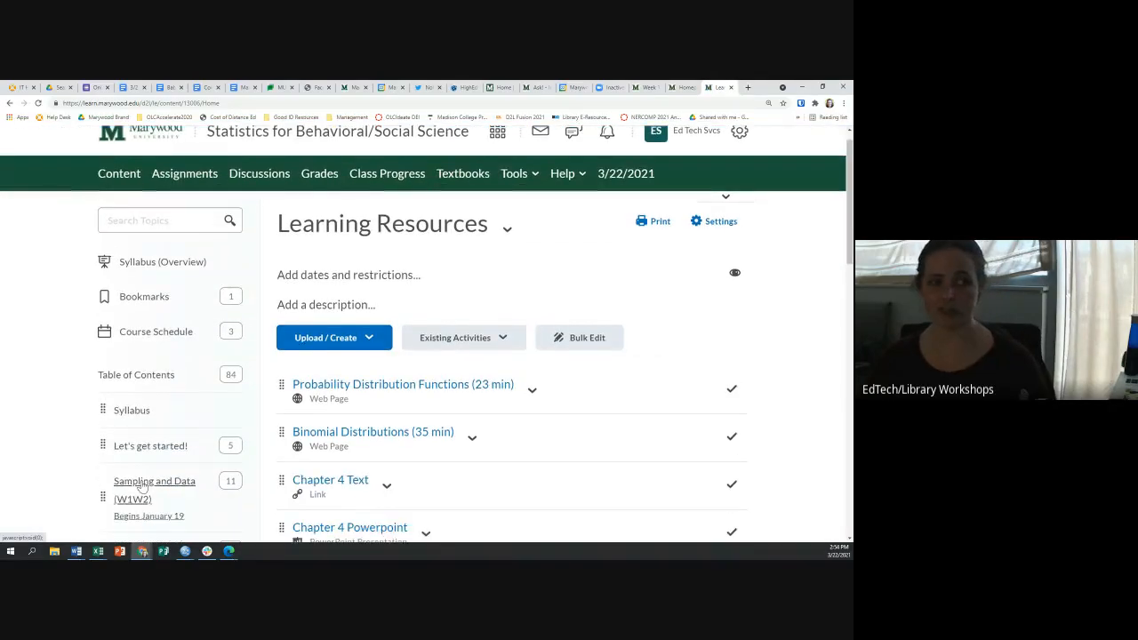
left_click(455, 277)
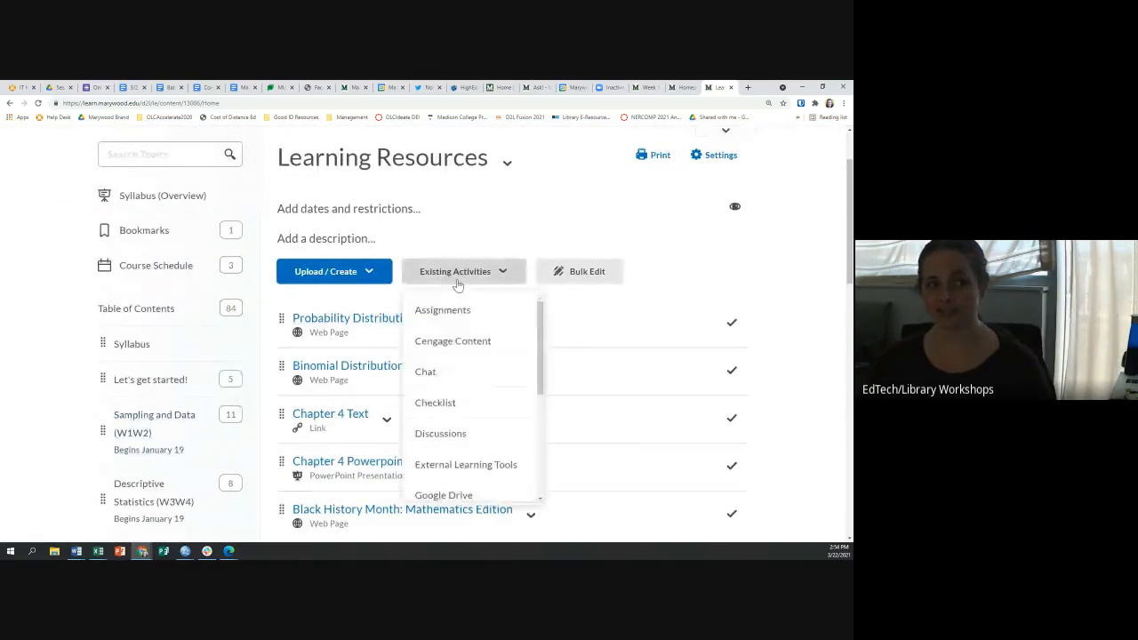
left_click(456, 313)
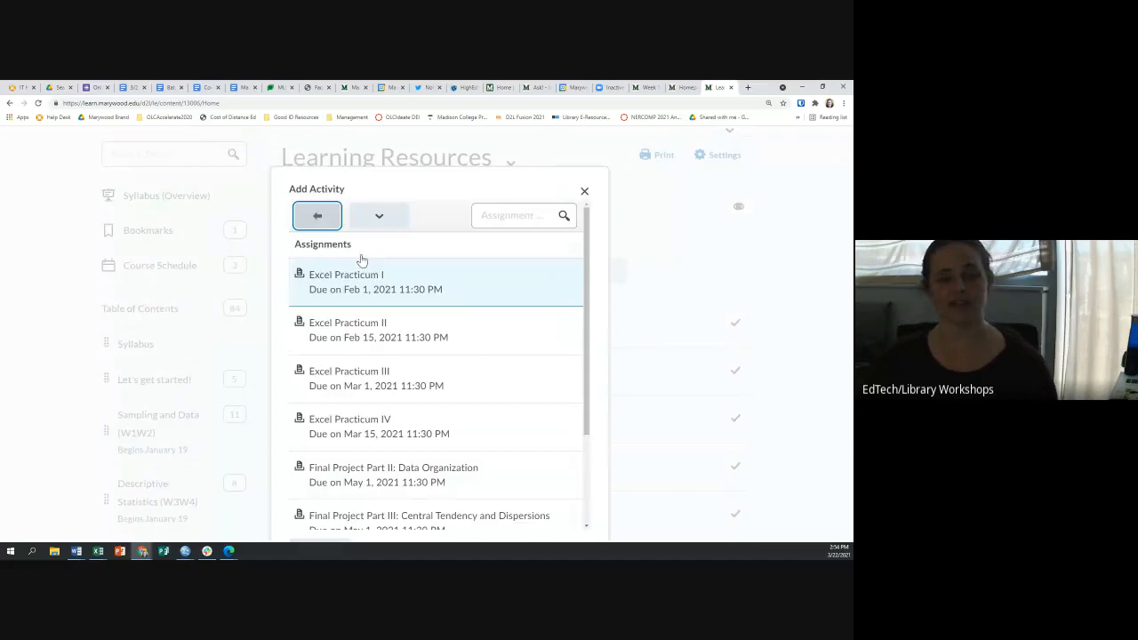
left_click(356, 343)
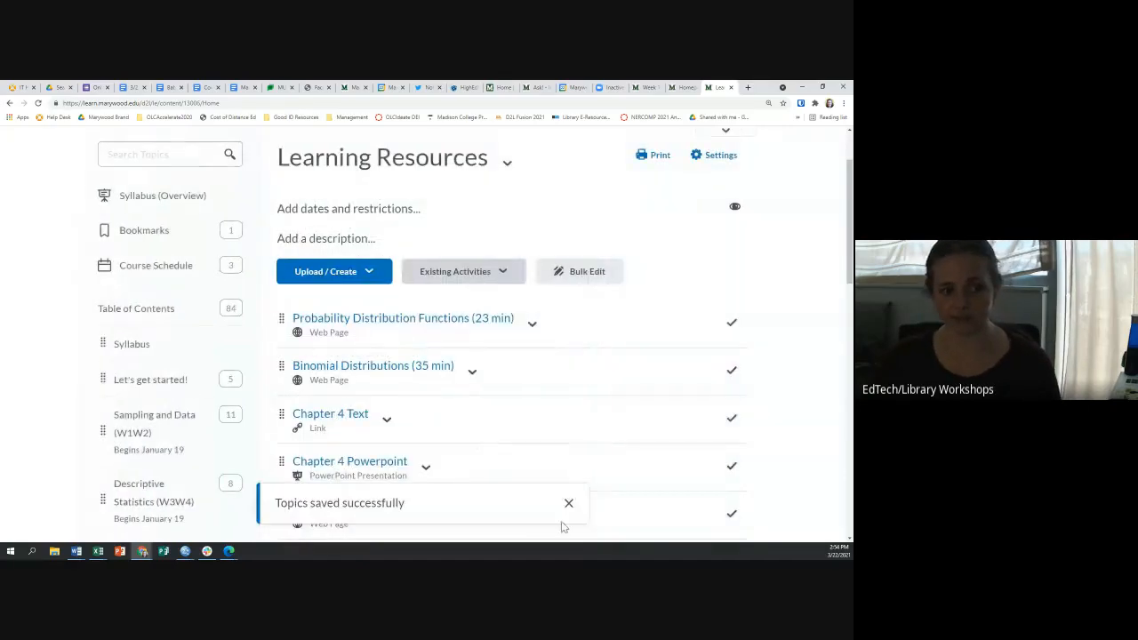
Step: Delete the Excel Practicum II topic from Content while keeping the assignment in the course
scroll(364, 436, "down", 3)
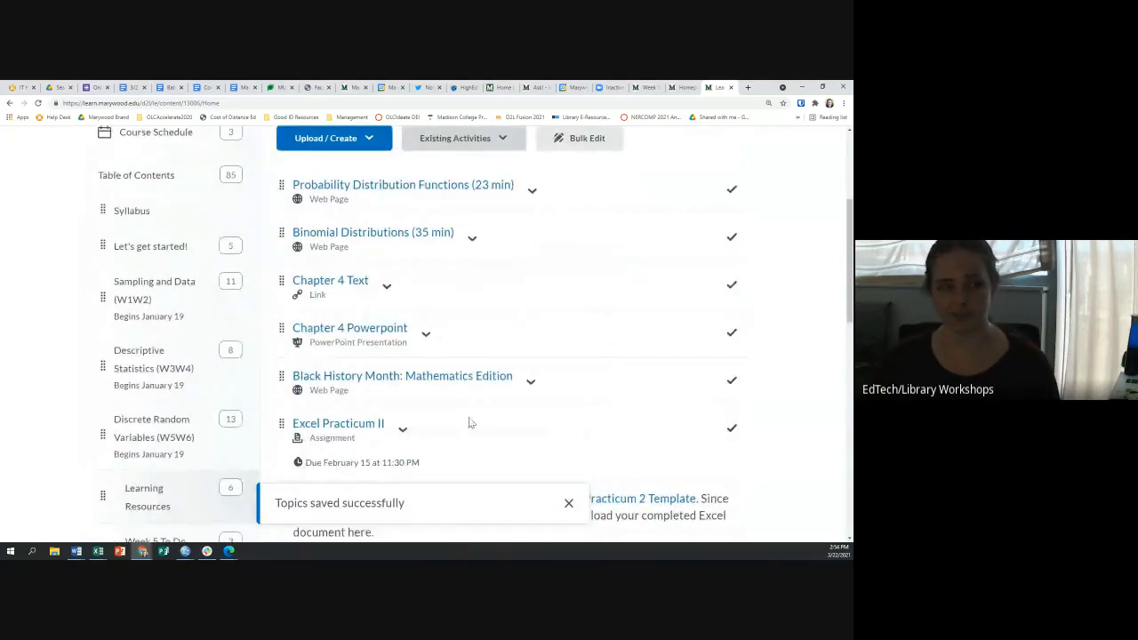
left_click(409, 438)
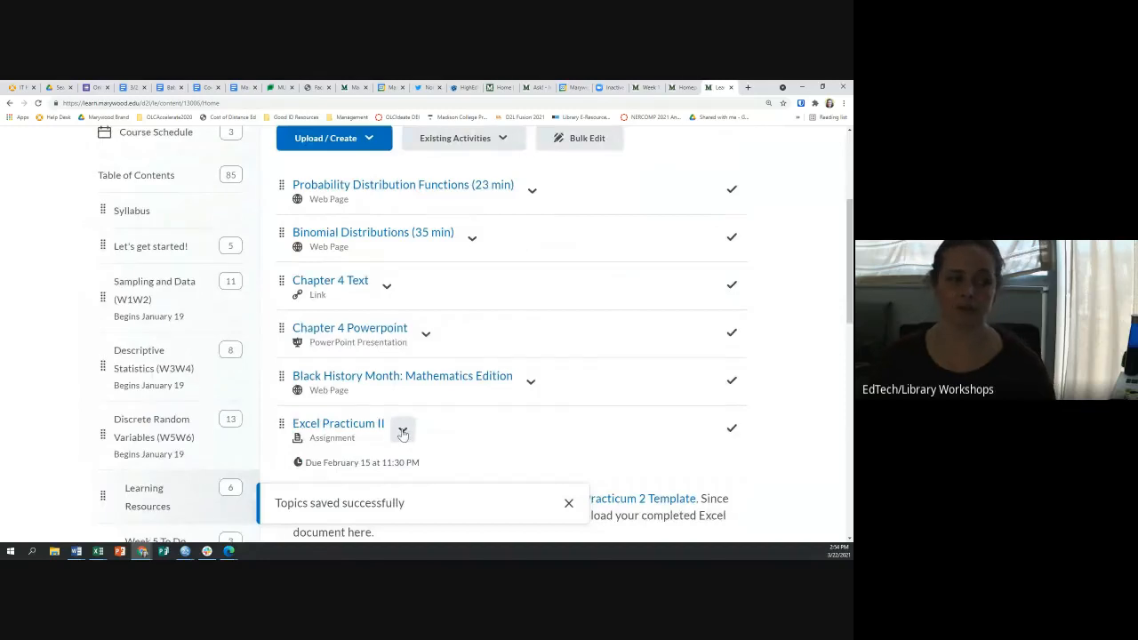
scroll(400, 436, "down", 1)
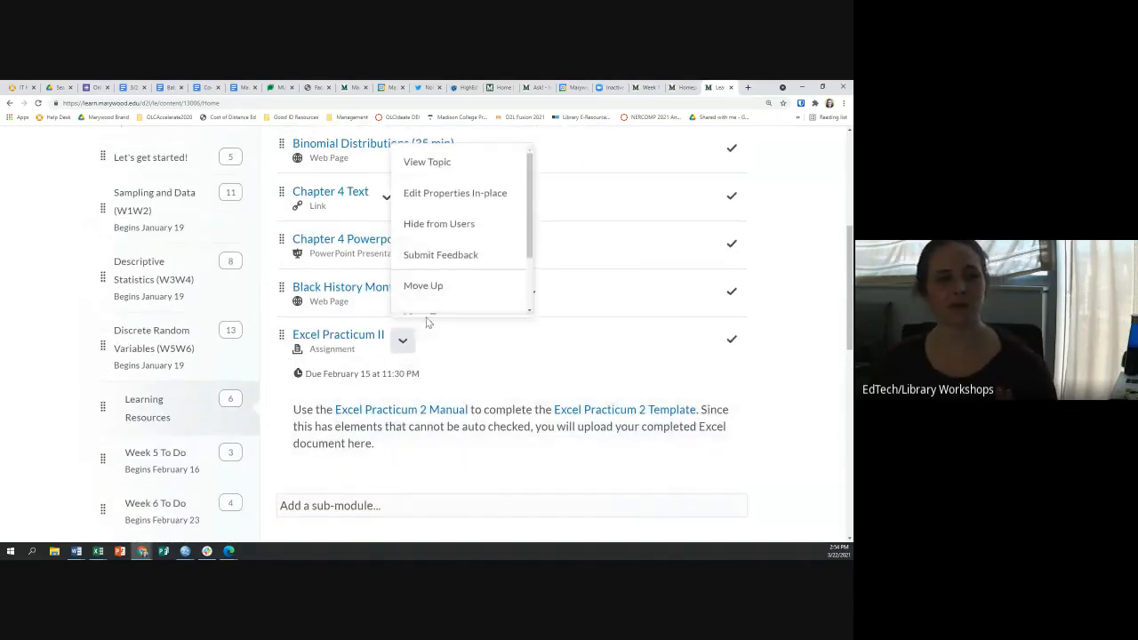
scroll(440, 257, "down", 2)
left_click(448, 294)
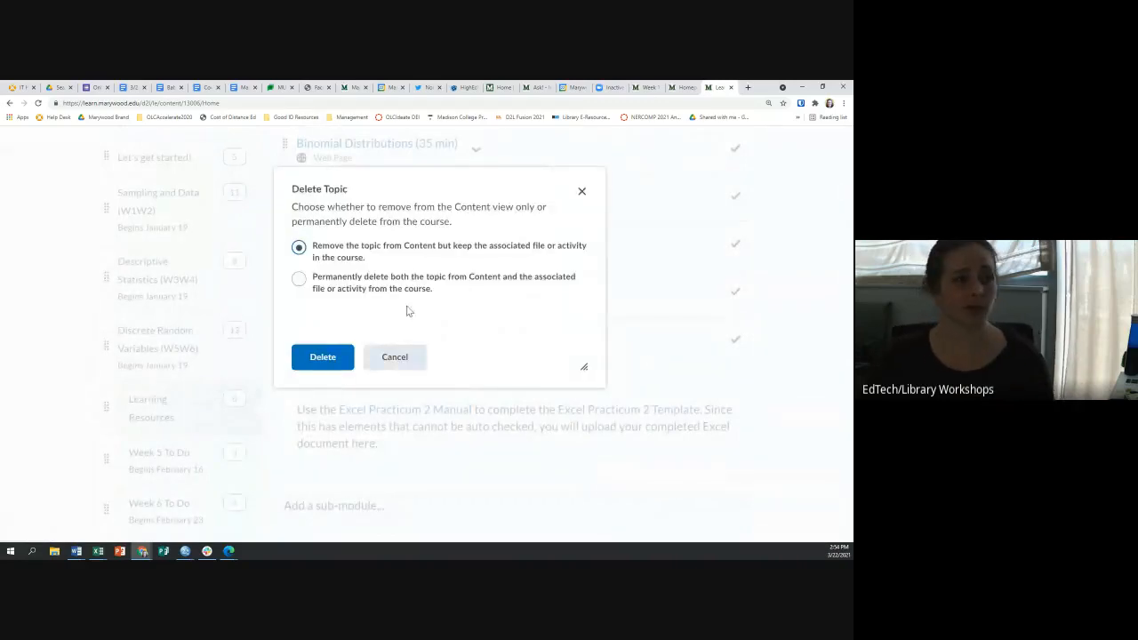
left_click(330, 360)
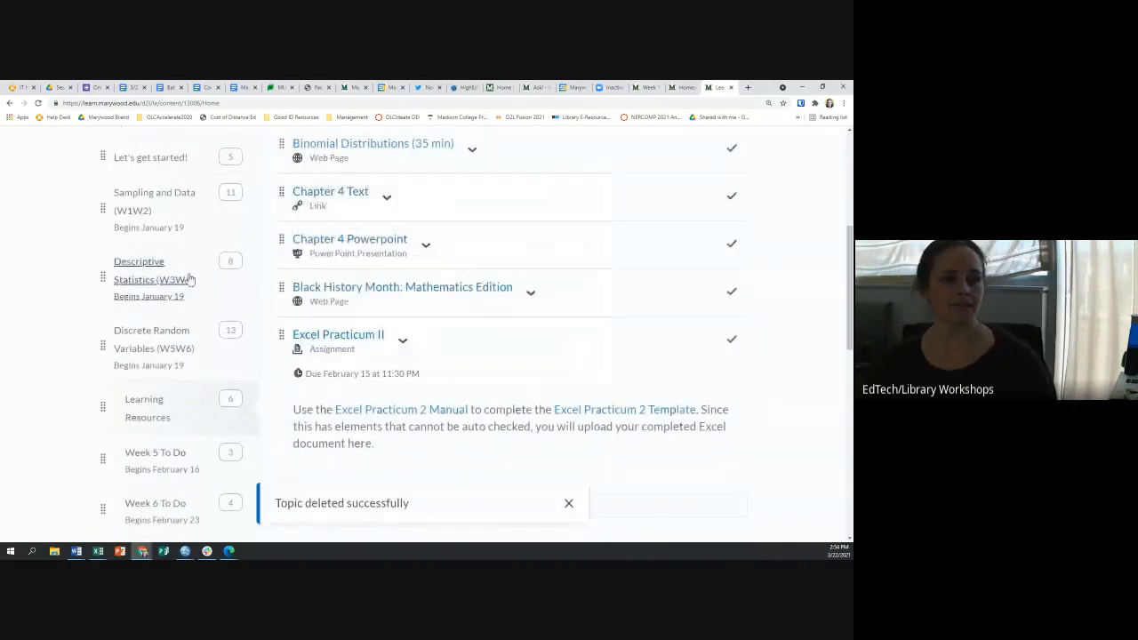
scroll(184, 289, "up", 5)
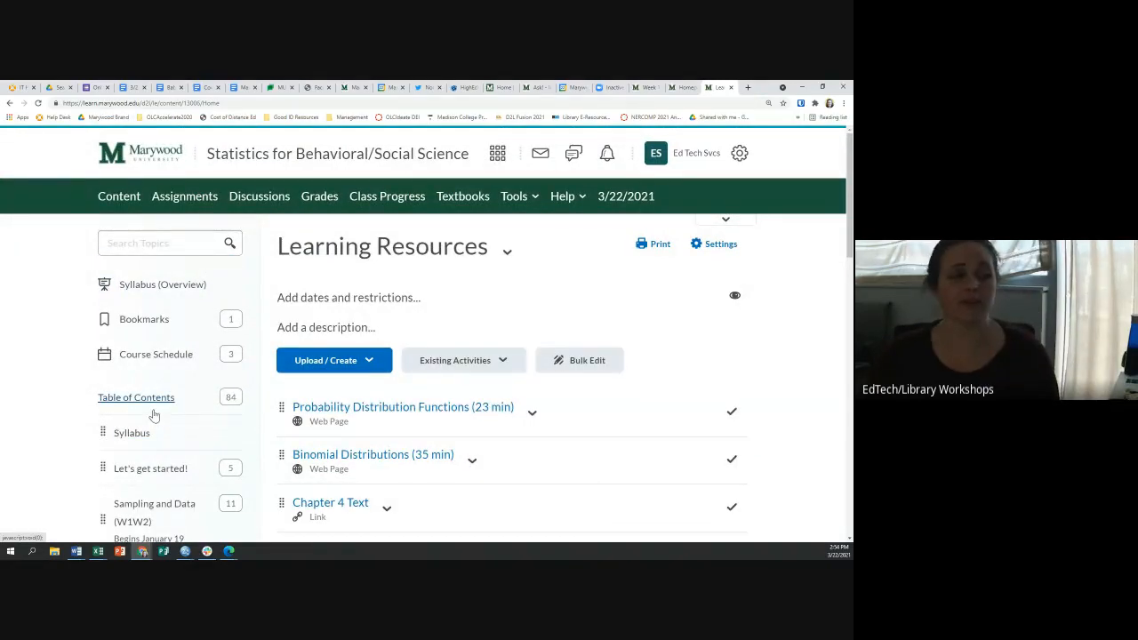
Step: Find the Week 1 module in the Table of Contents and show its Upload / Create options
scroll(156, 413, "down", 10)
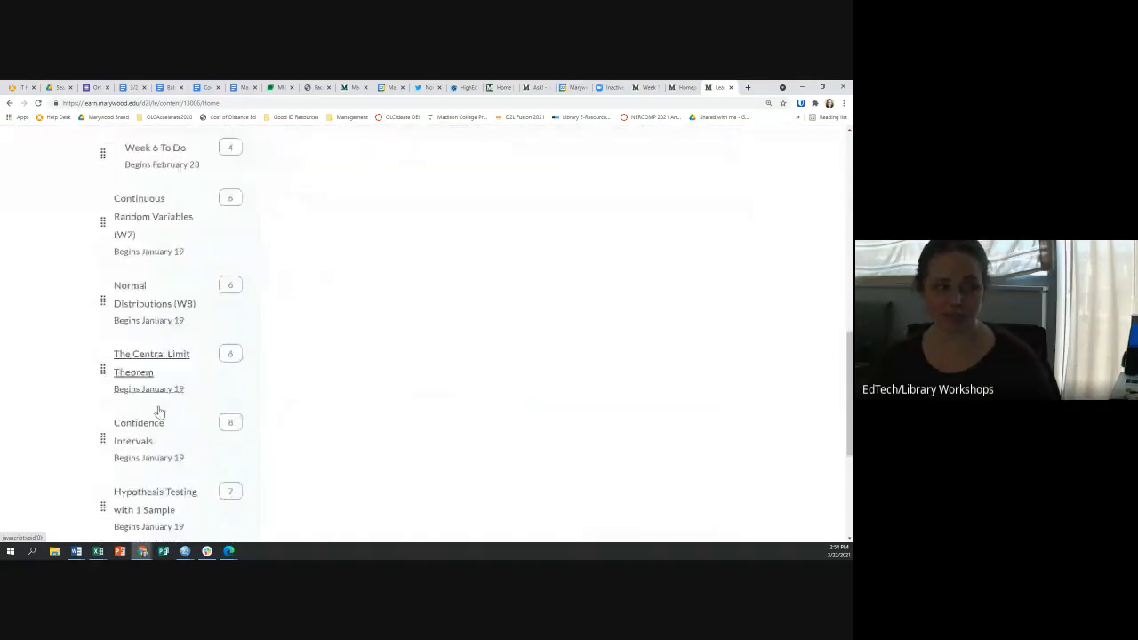
scroll(159, 412, "down", 3)
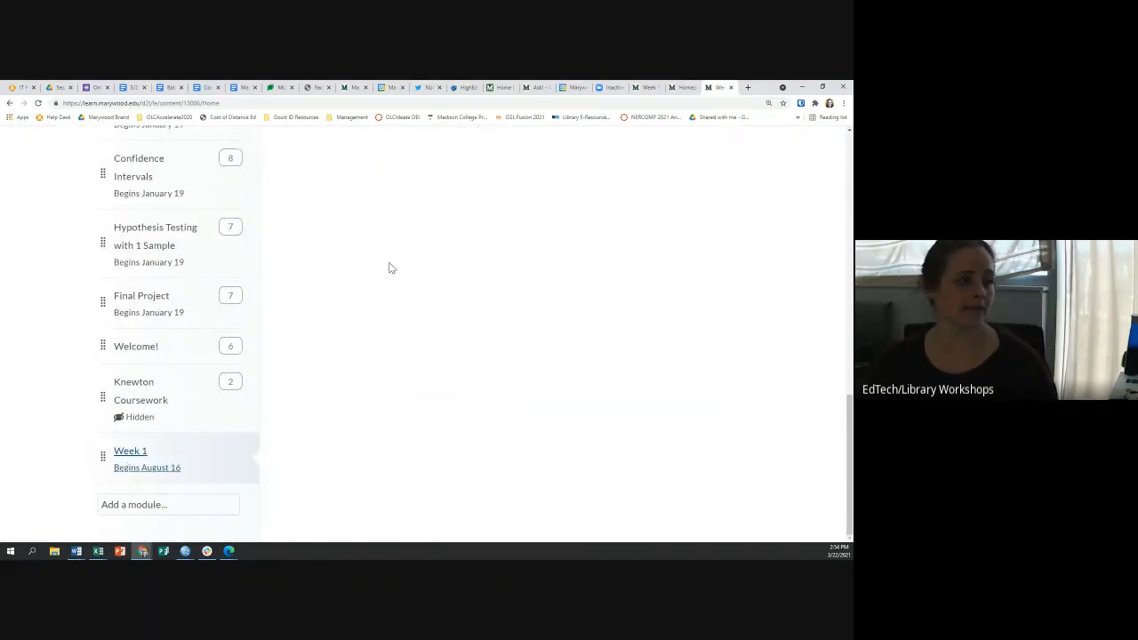
scroll(389, 267, "up", 15)
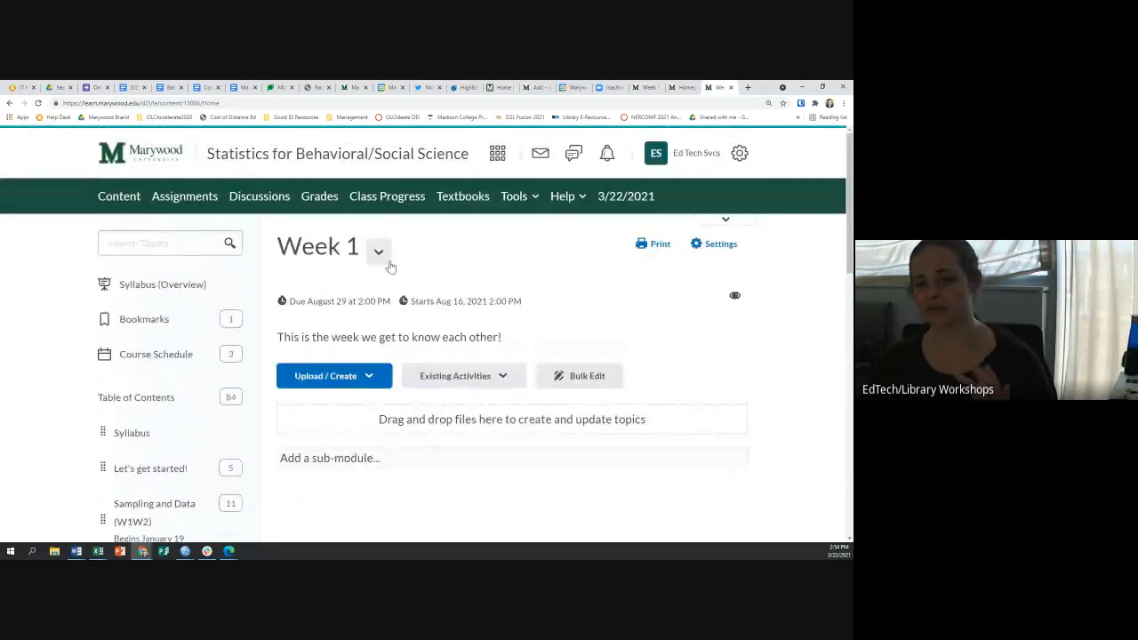
left_click(335, 376)
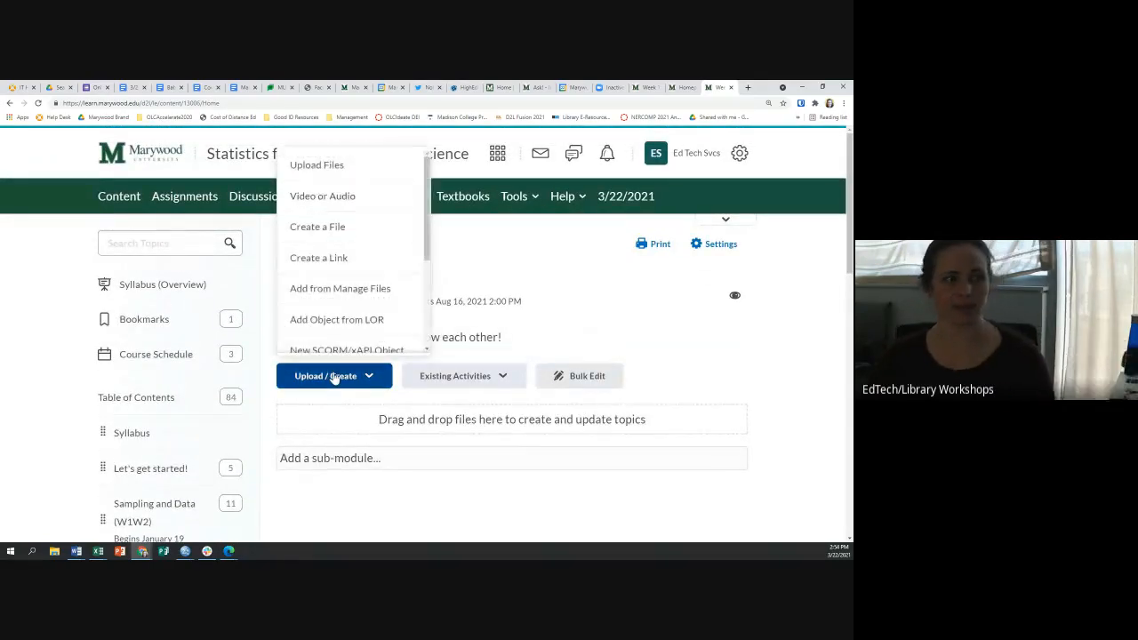
Step: Create and save a Week 1 page titled 'Itme' from the 01_intro template, then return to Week 1
left_click(338, 229)
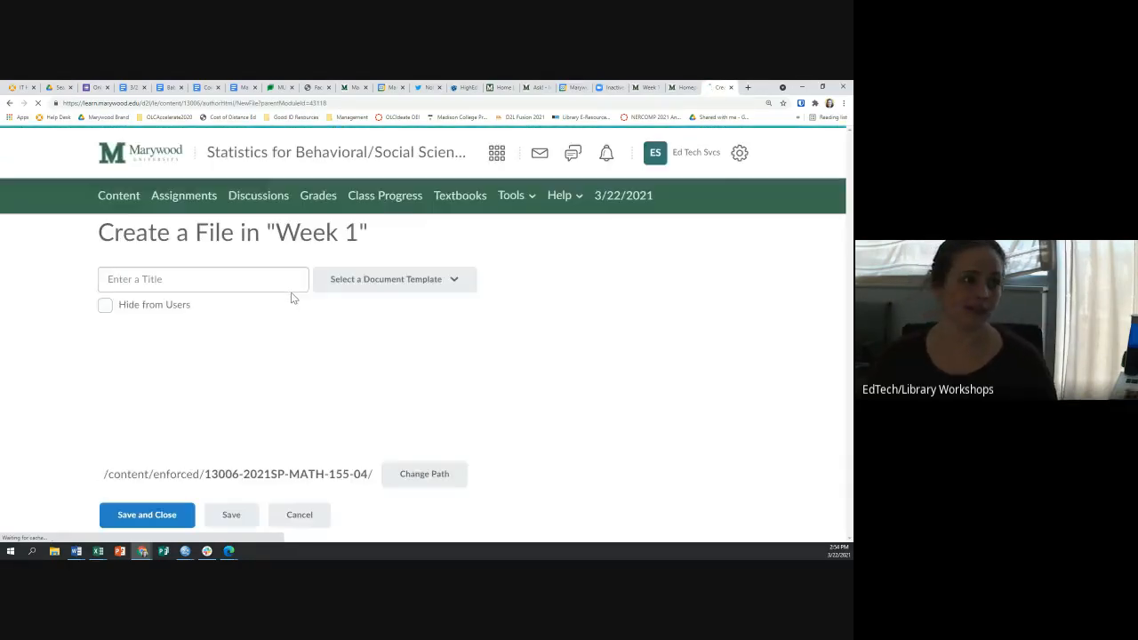
left_click(222, 279)
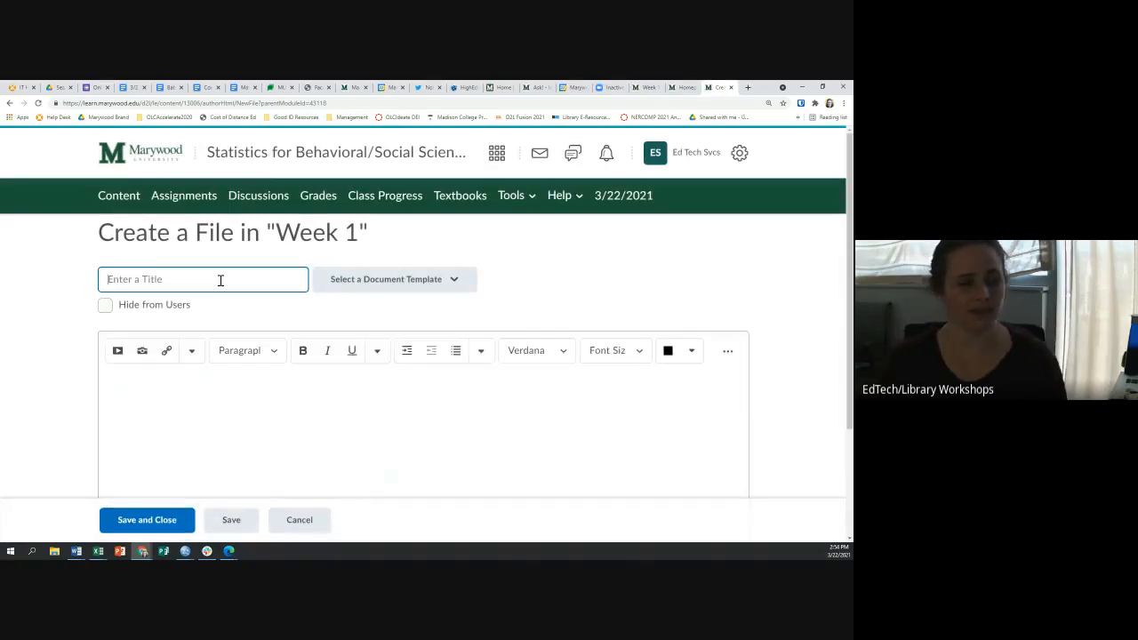
type("Itme")
left_click(367, 281)
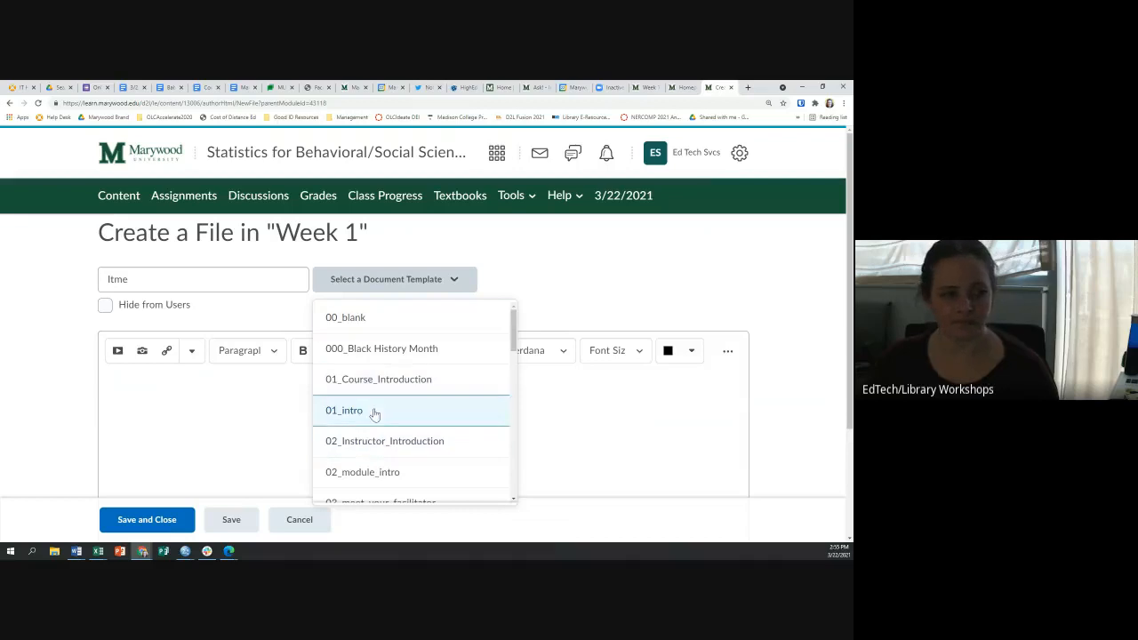
left_click(372, 416)
scroll(406, 435, "down", 8)
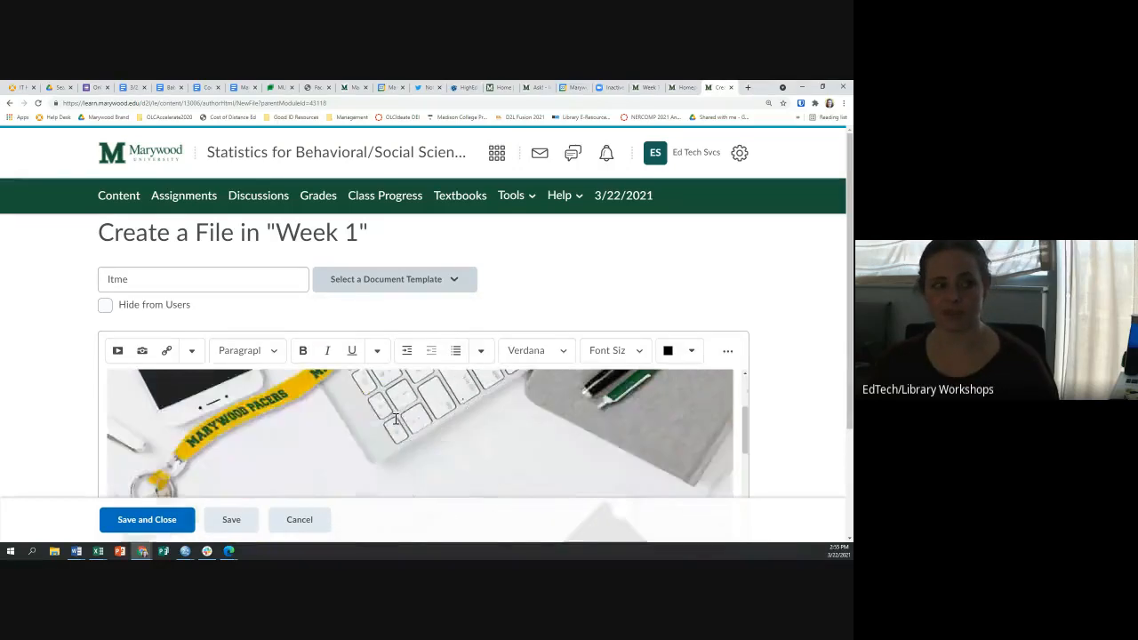
scroll(267, 480, "down", 2)
left_click(160, 521)
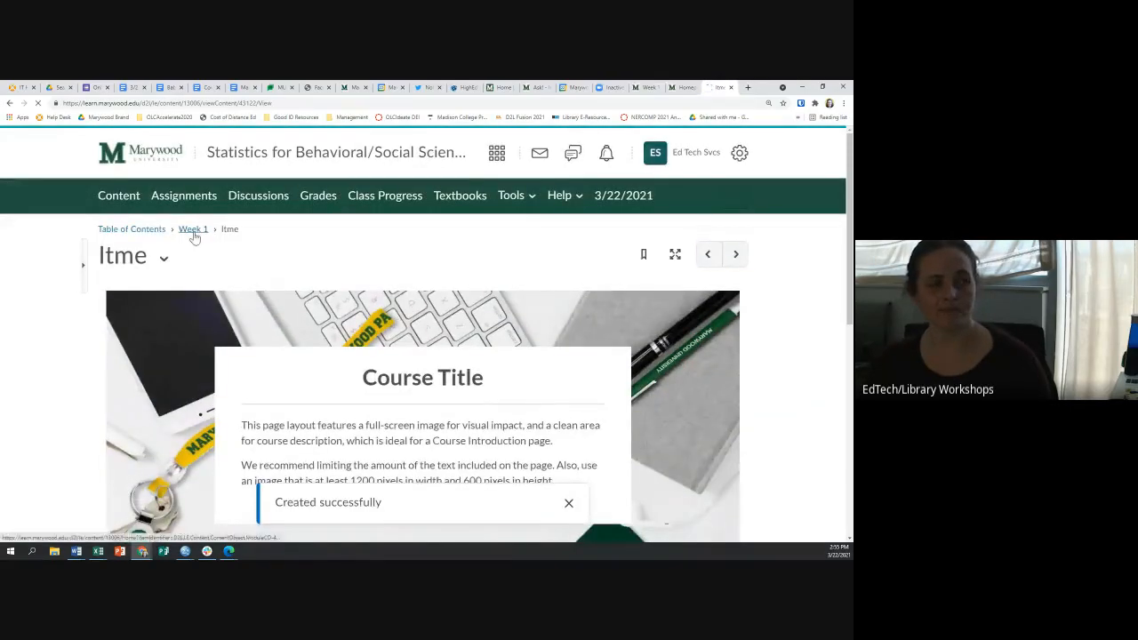
left_click(194, 229)
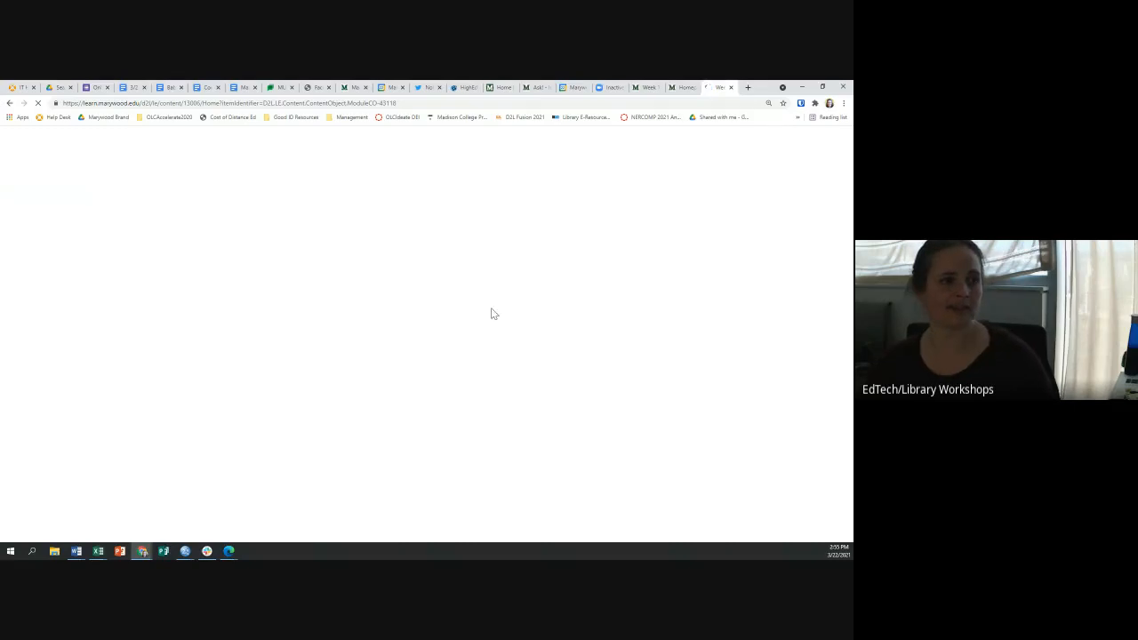
left_click(355, 377)
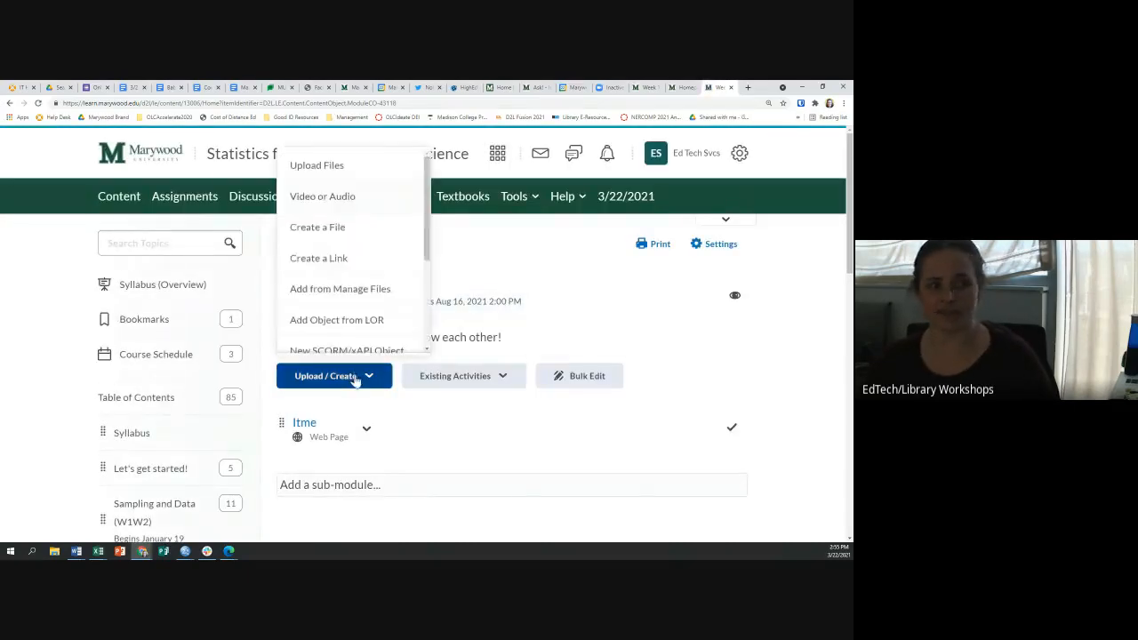
scroll(348, 257, "down", 1)
scroll(348, 258, "down", 2)
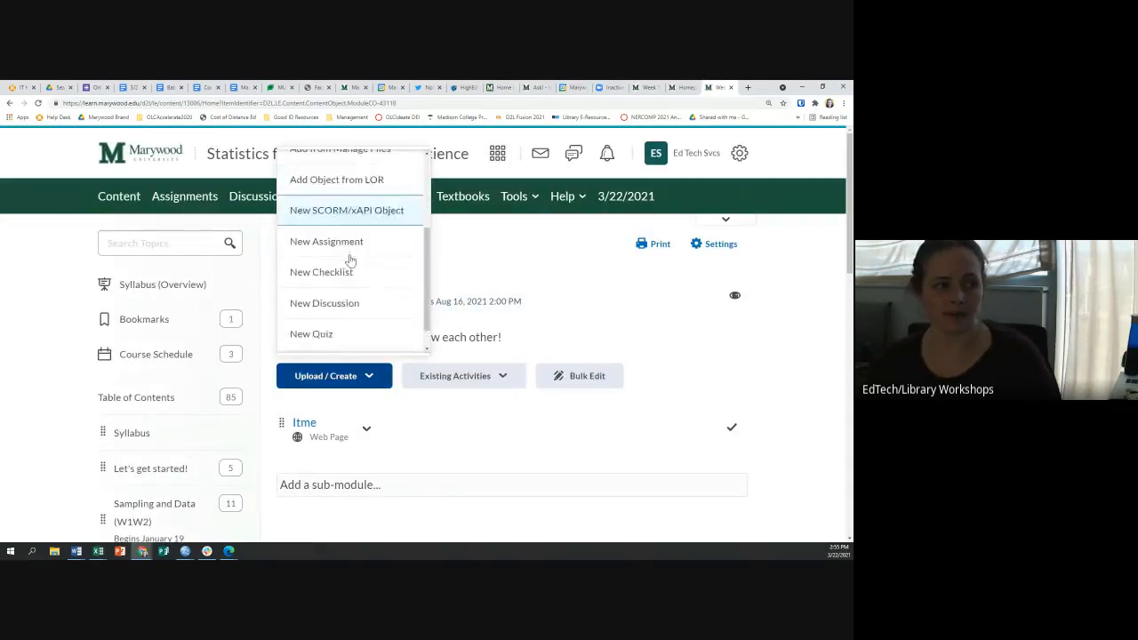
left_click(320, 275)
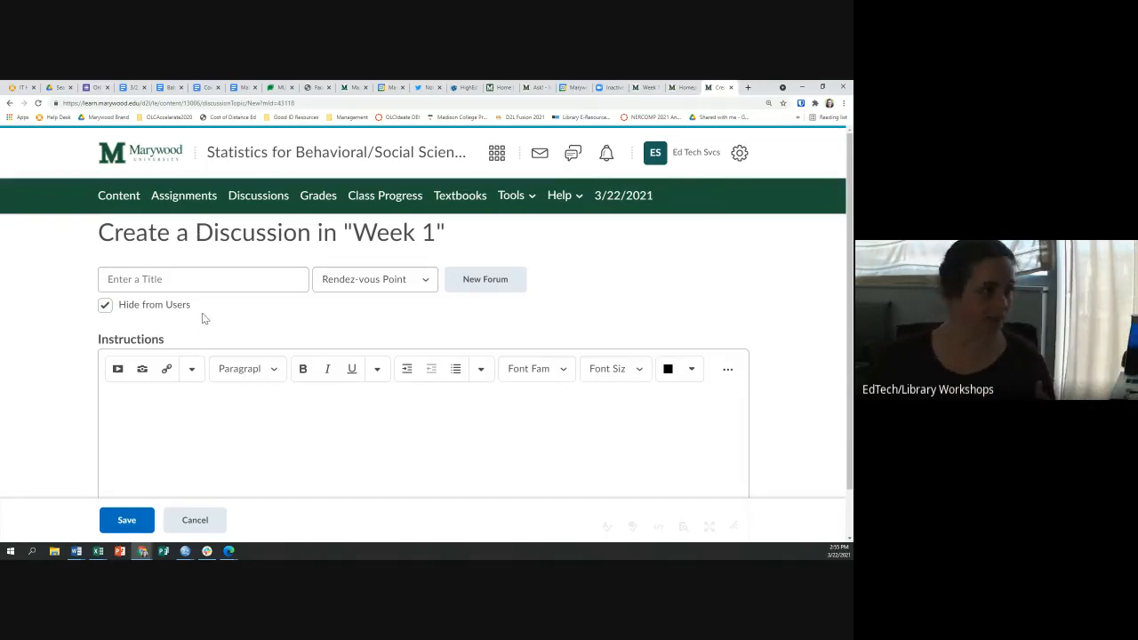
left_click(194, 524)
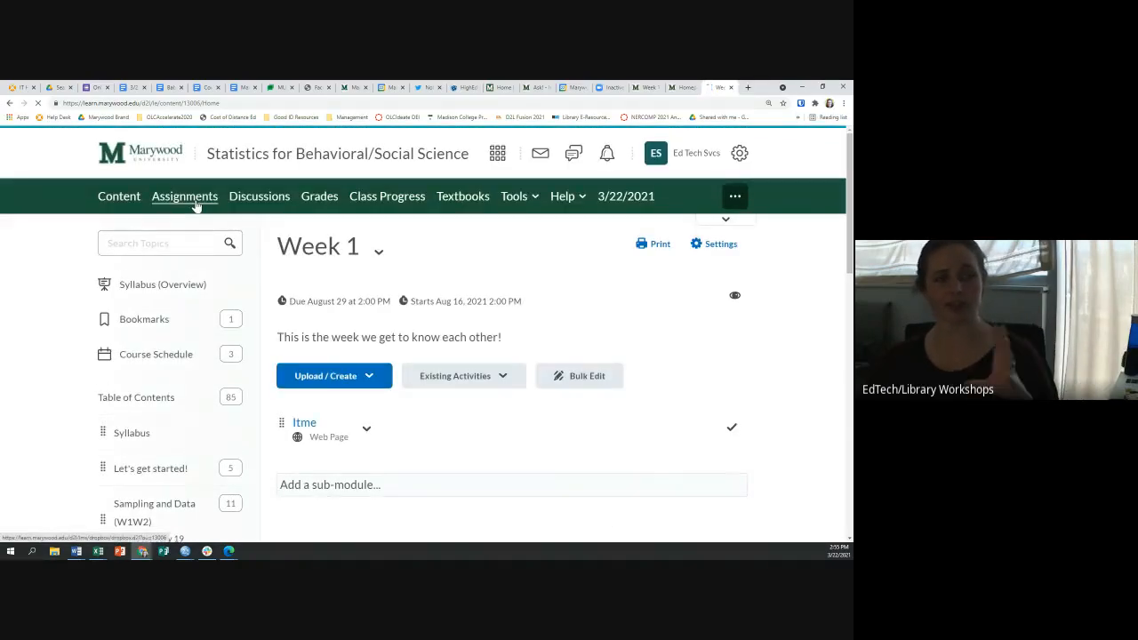
Step: Open Excel Practicum I from Assignments, review its submissions, and bring up its edit page
left_click(195, 205)
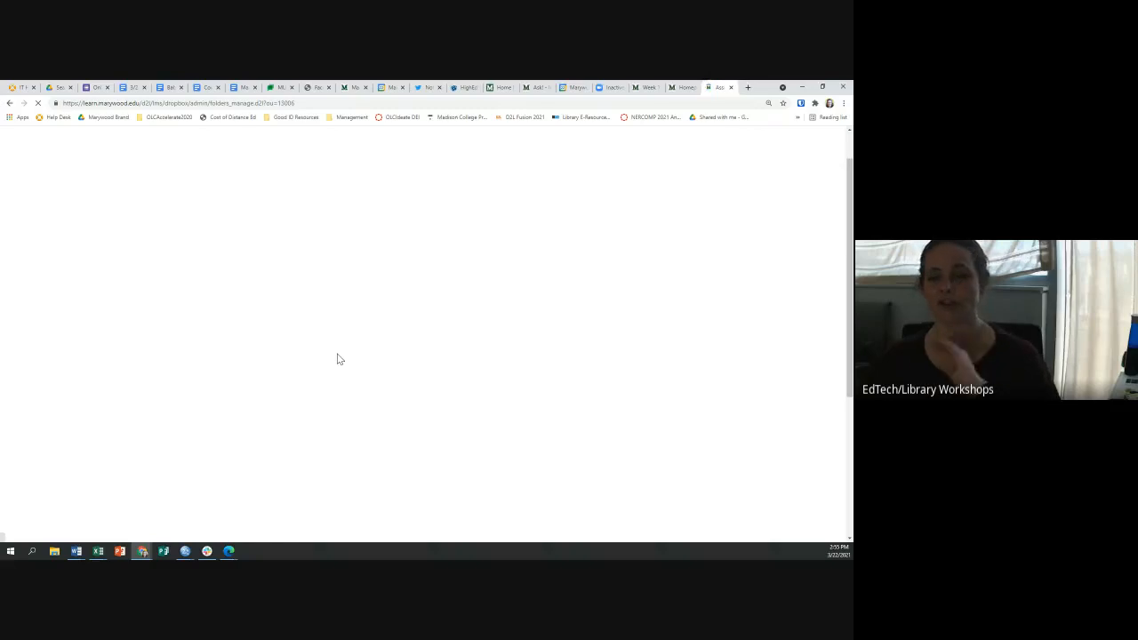
scroll(338, 350, "down", 1)
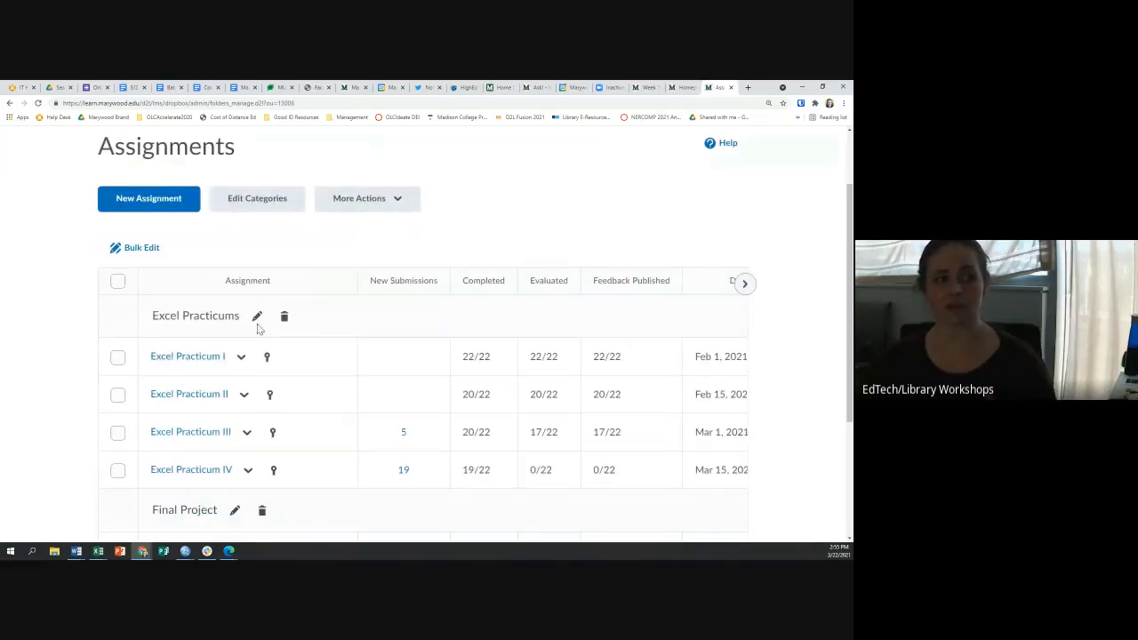
left_click(198, 365)
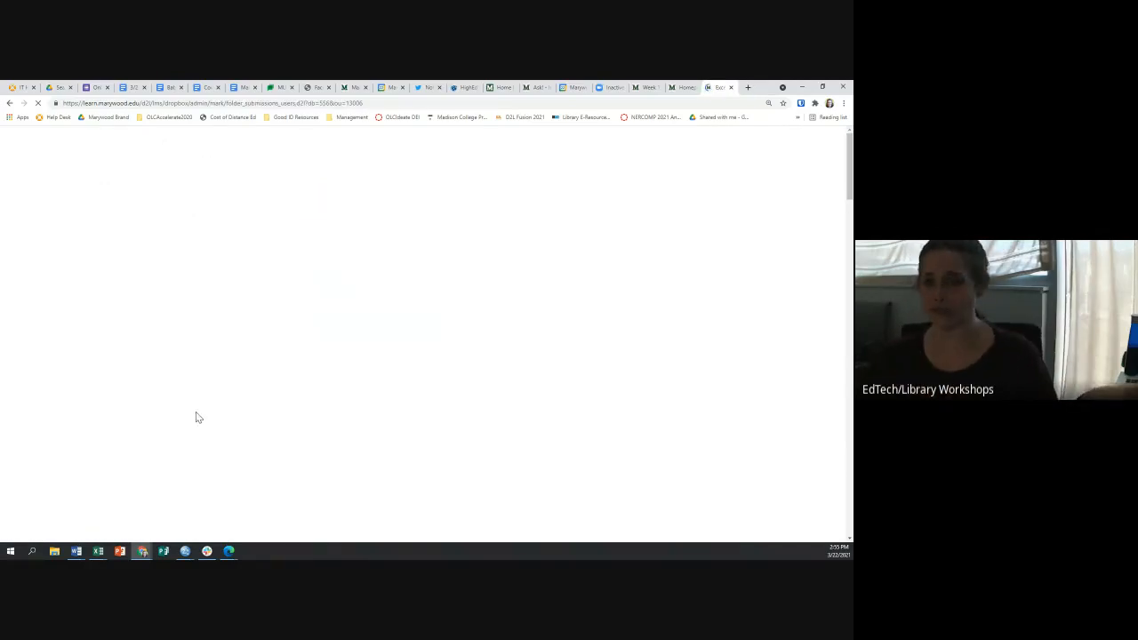
scroll(231, 431, "down", 5)
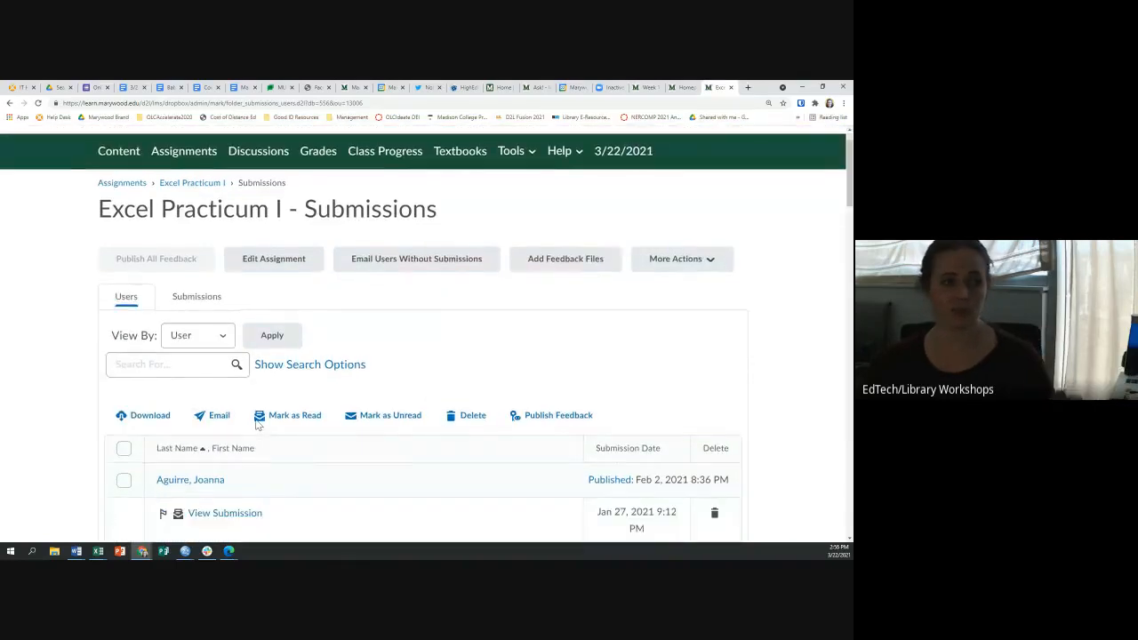
scroll(218, 445, "down", 5)
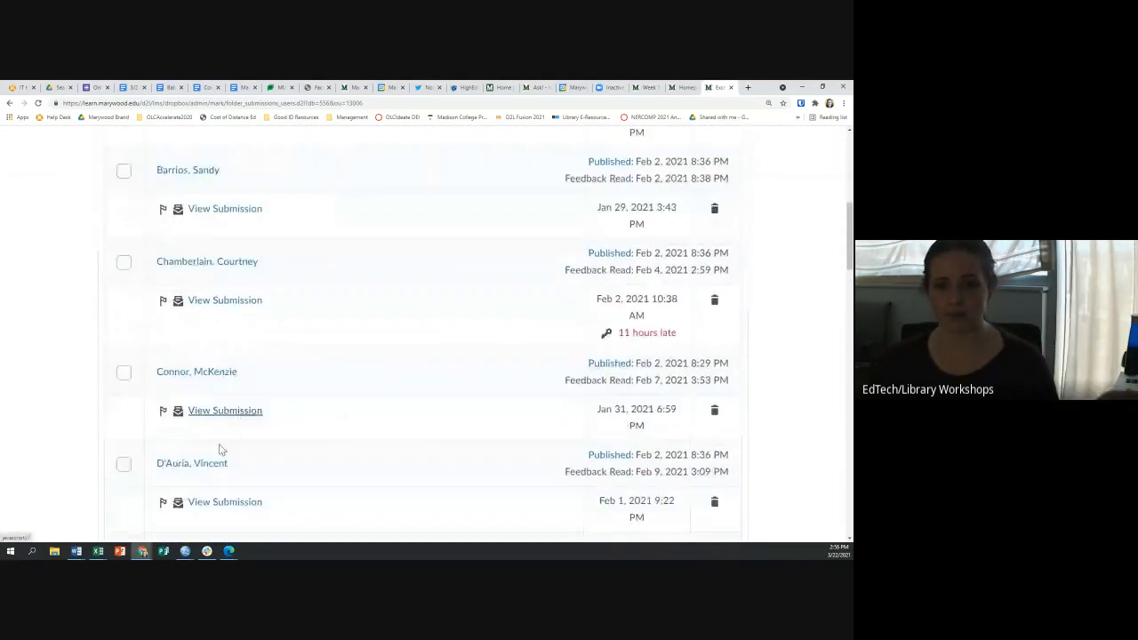
scroll(210, 436, "up", 10)
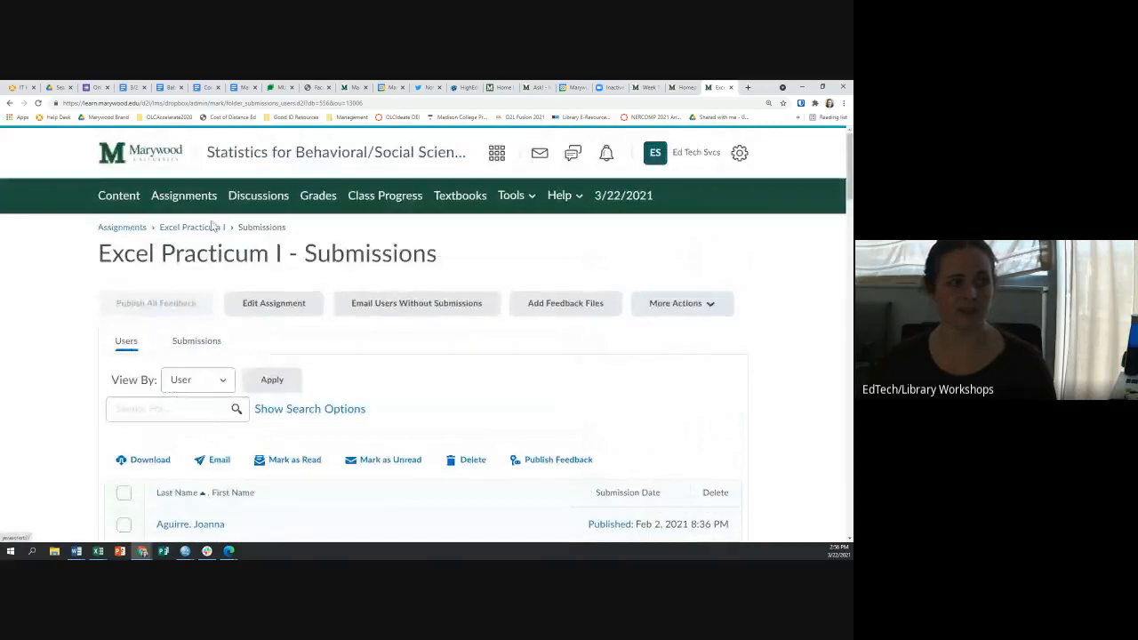
left_click(281, 307)
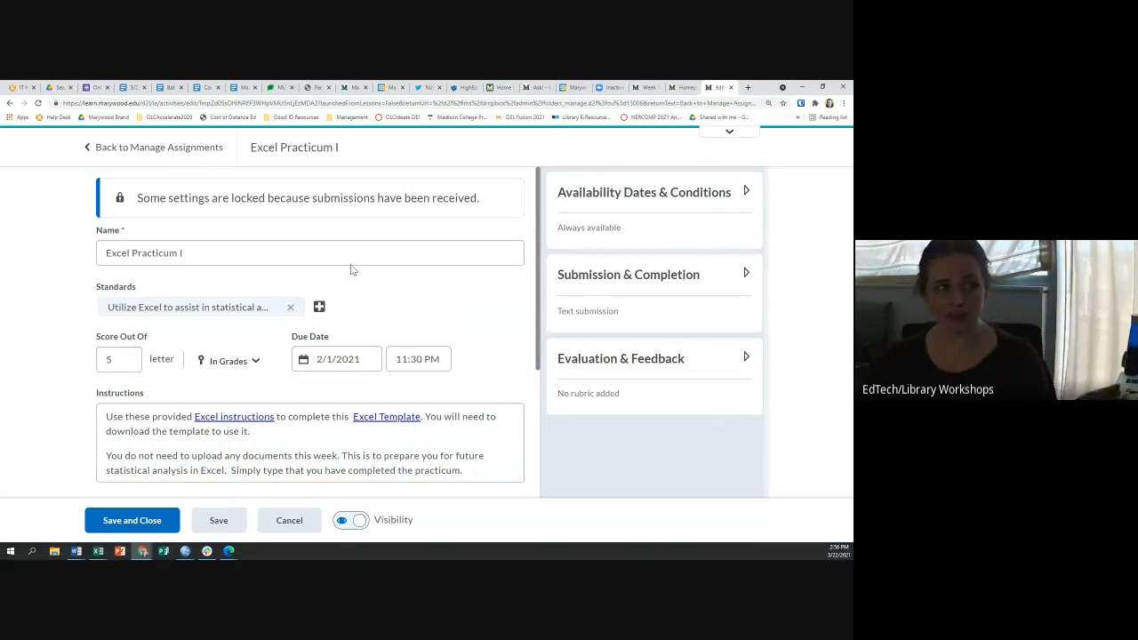
Step: Leave Excel Practicum I's name unchanged and go back to Manage Assignments without saving
left_click(138, 253)
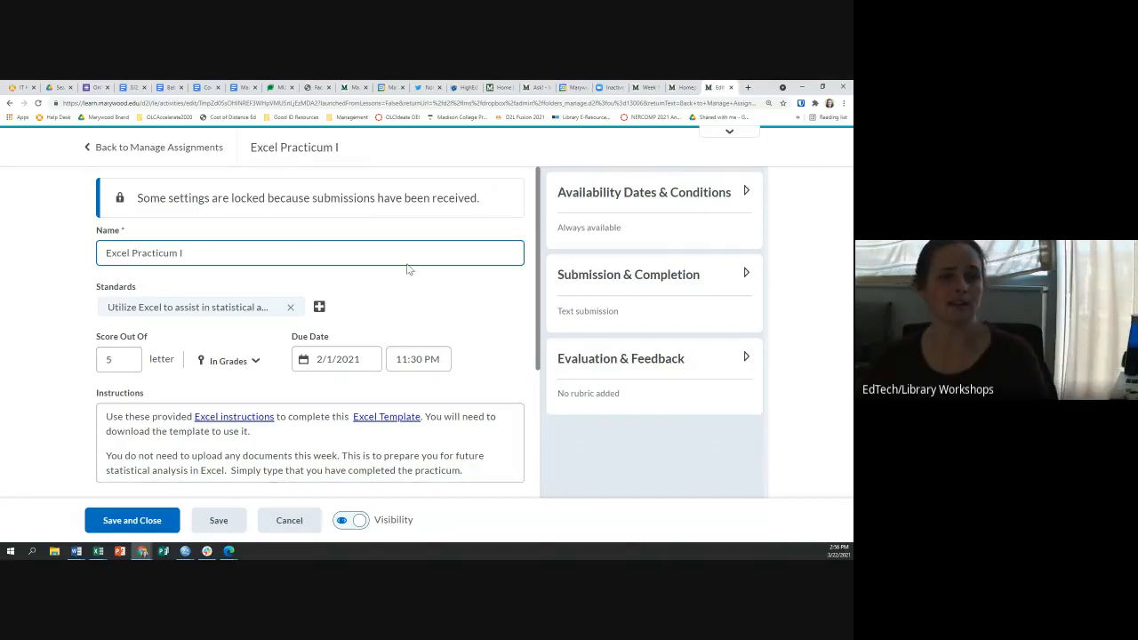
left_click(186, 149)
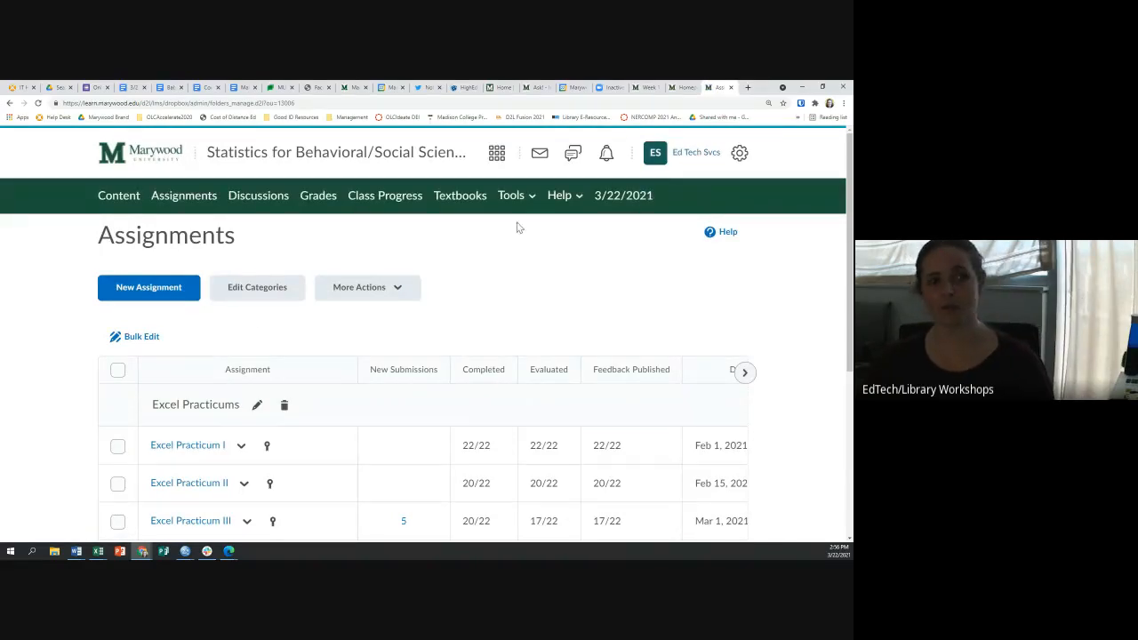
Step: Open and dismiss the ES account menu, then go to the course's Discussions page
left_click(658, 156)
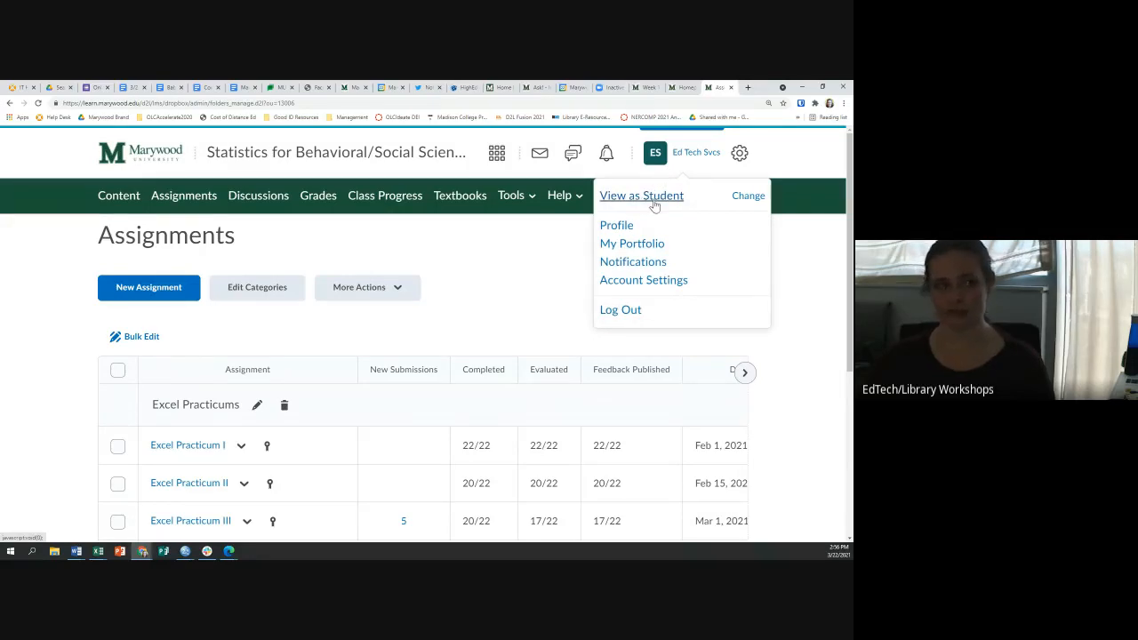
left_click(496, 298)
left_click(257, 197)
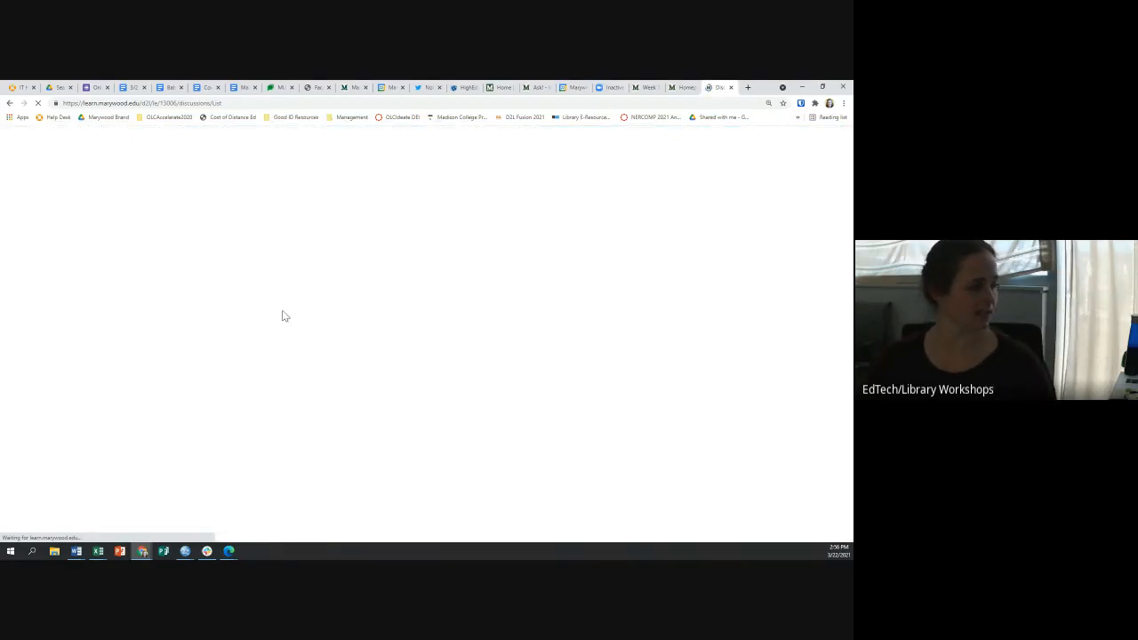
scroll(272, 324, "down", 1)
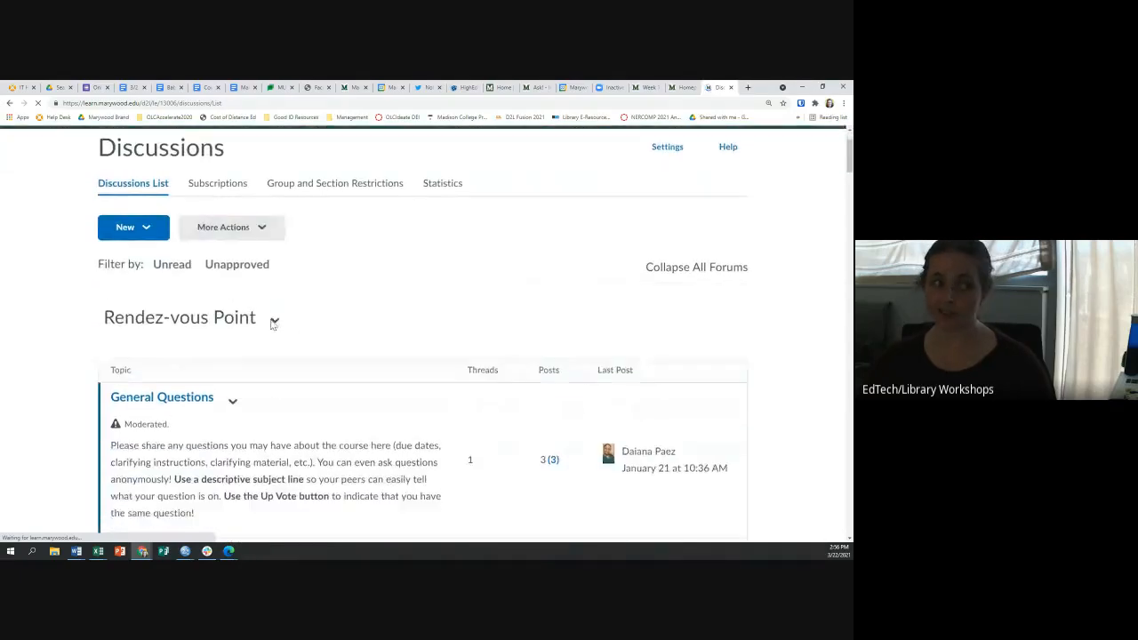
left_click_drag(106, 316, 263, 316)
left_click(265, 315)
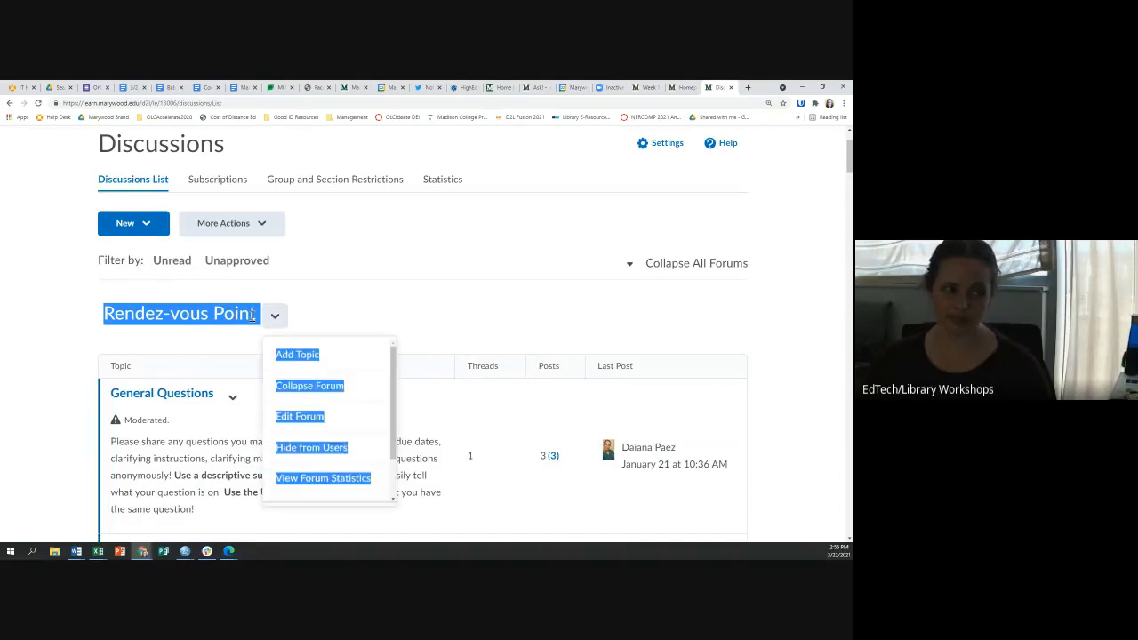
left_click(234, 317)
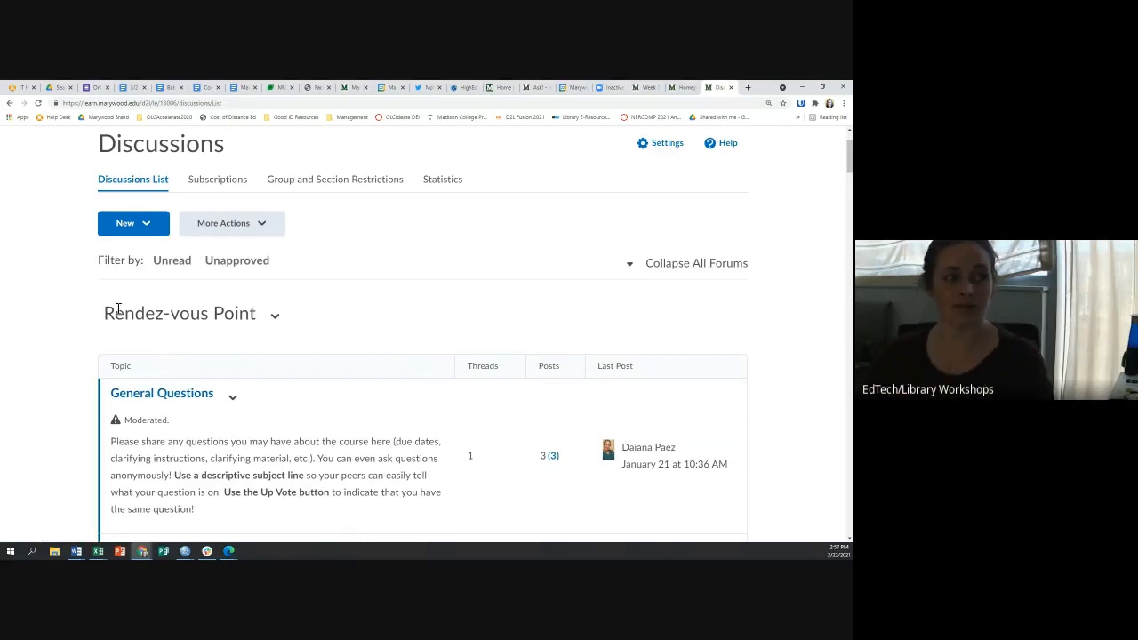
left_click_drag(260, 315, 116, 320)
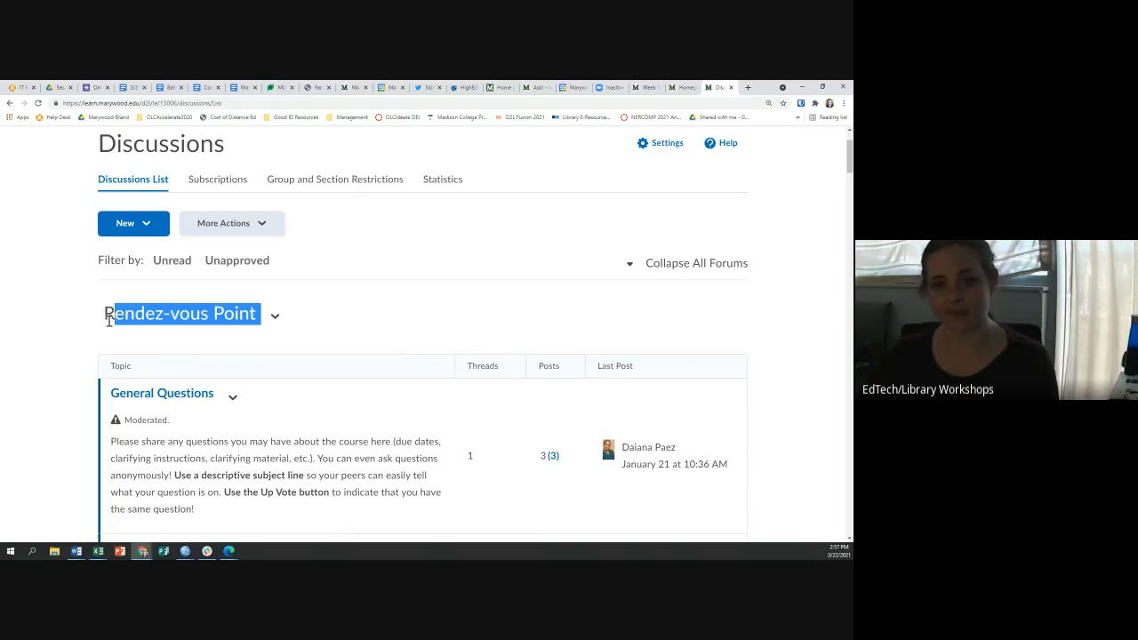
left_click(123, 315)
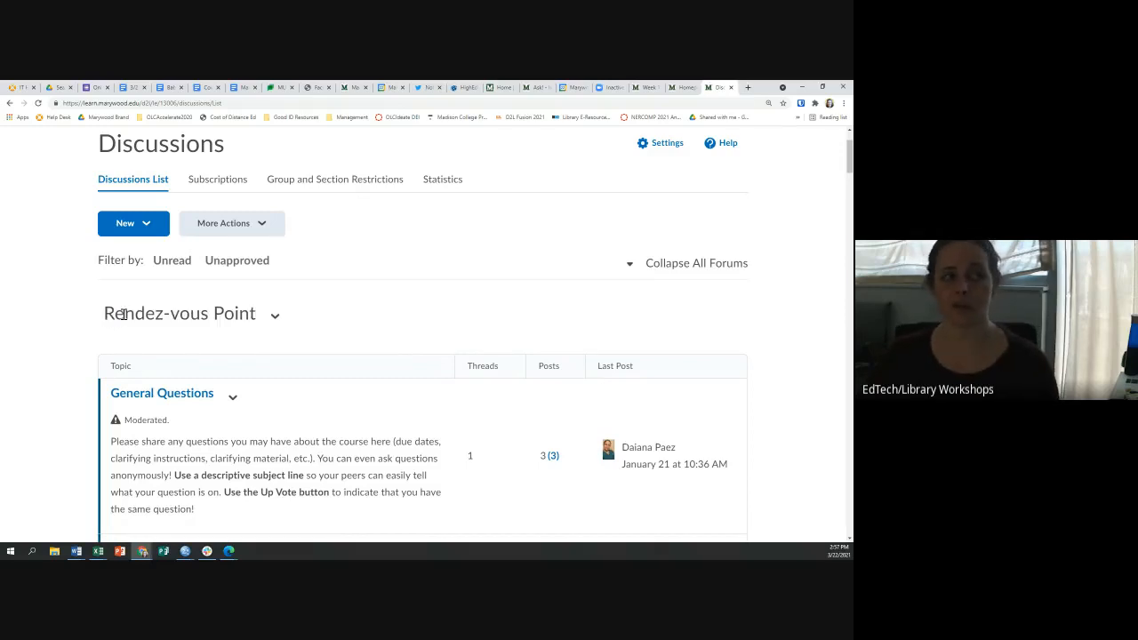
scroll(123, 313, "down", 7)
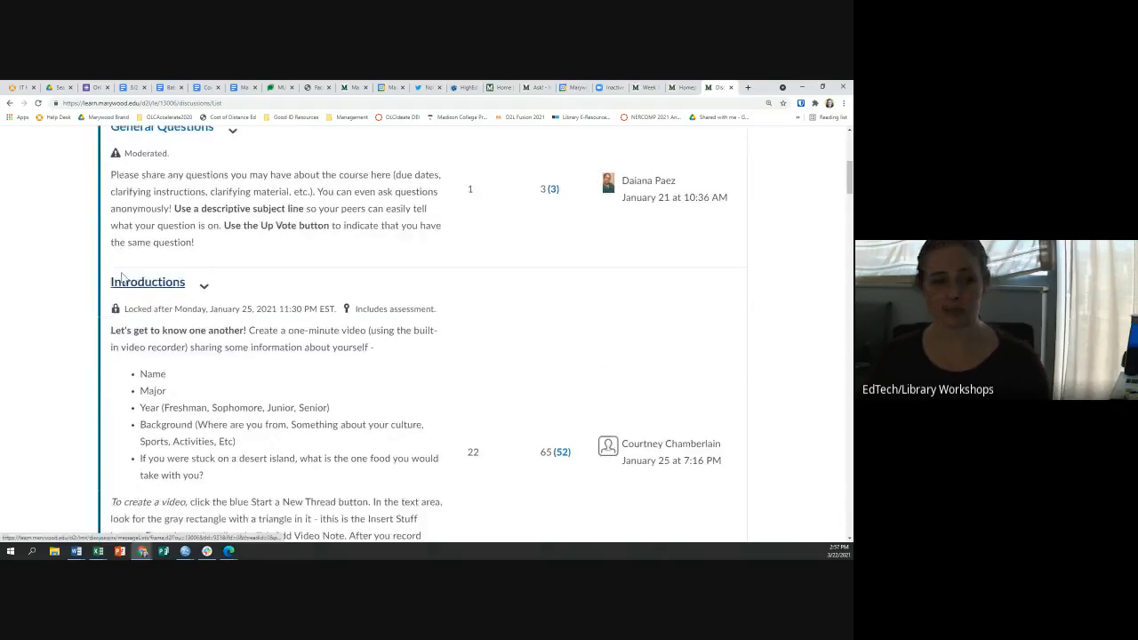
scroll(125, 308, "down", 7)
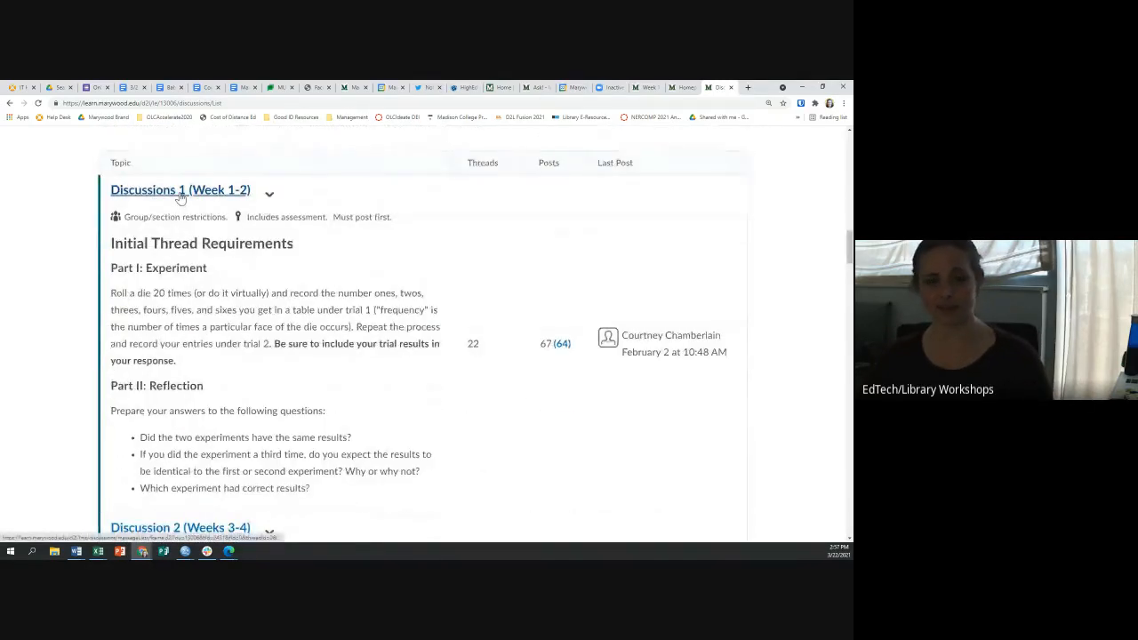
scroll(175, 229, "up", 5)
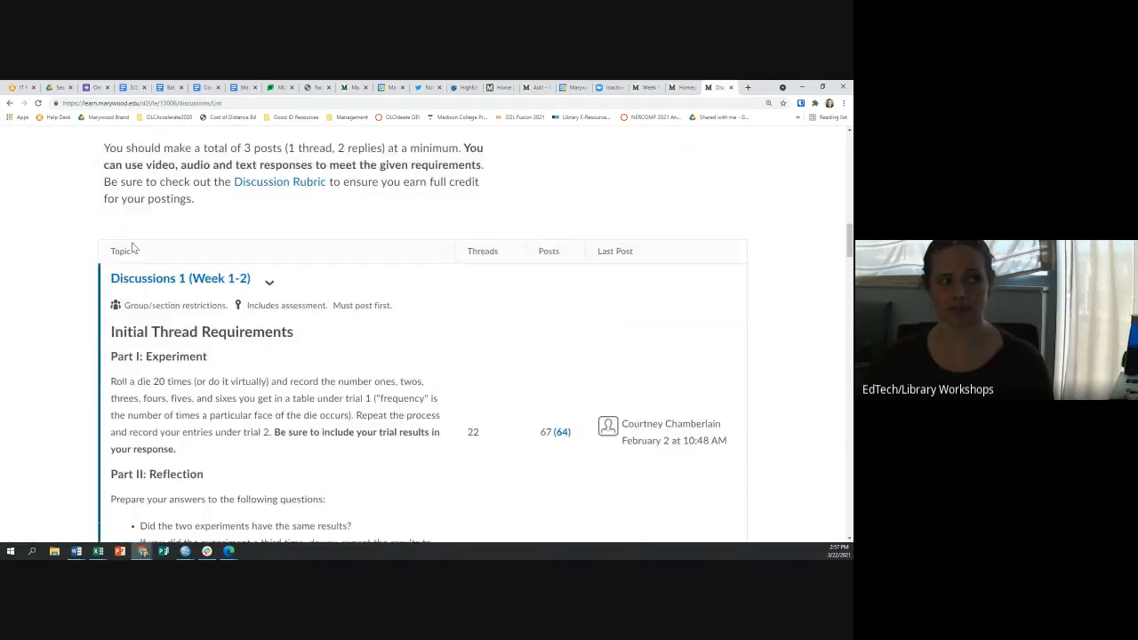
scroll(162, 186, "up", 8)
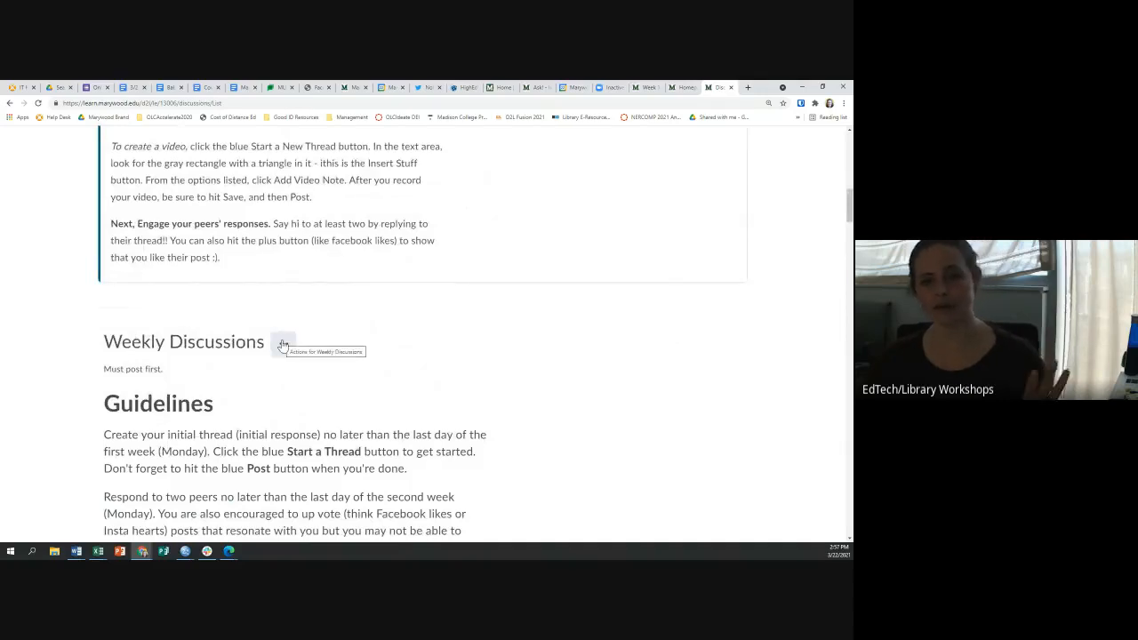
scroll(283, 345, "down", 10)
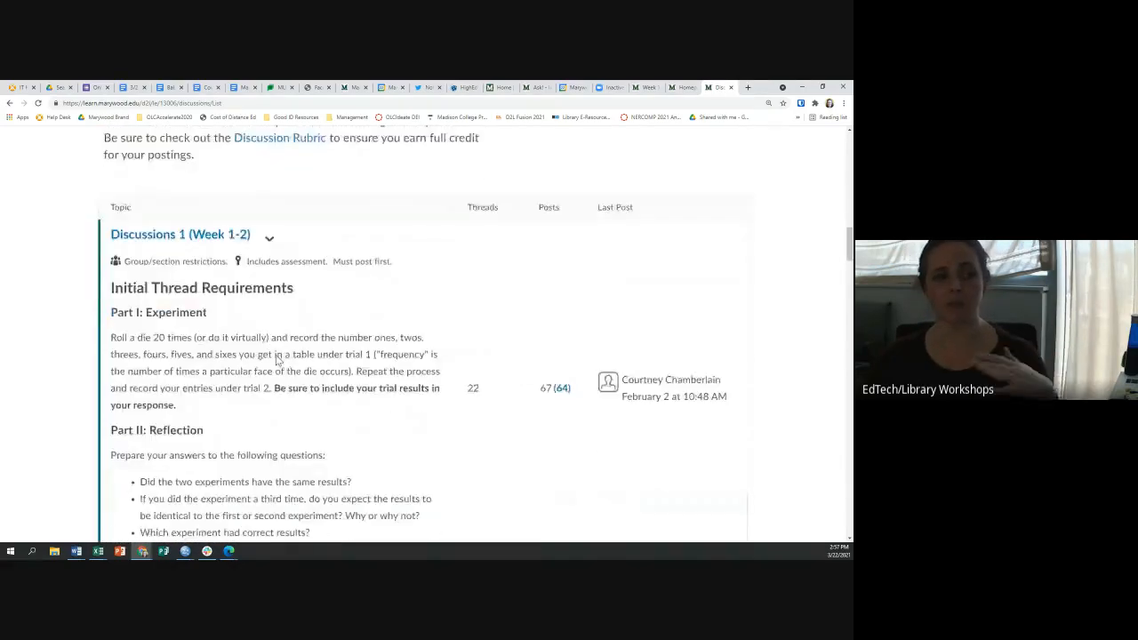
scroll(275, 358, "down", 9)
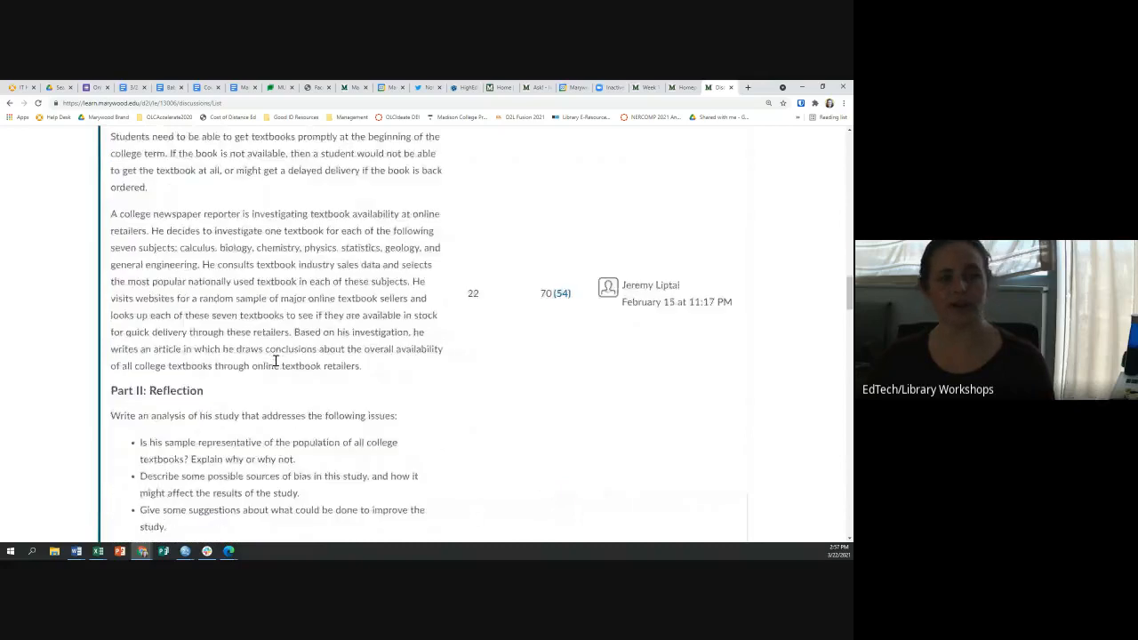
scroll(276, 358, "down", 4)
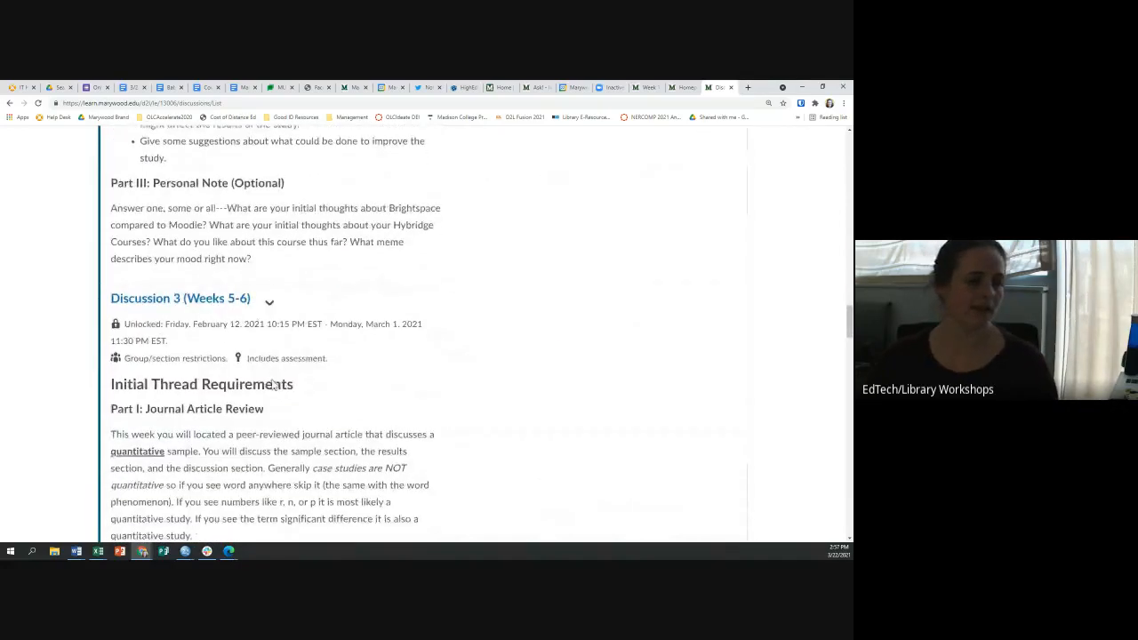
scroll(274, 384, "up", 12)
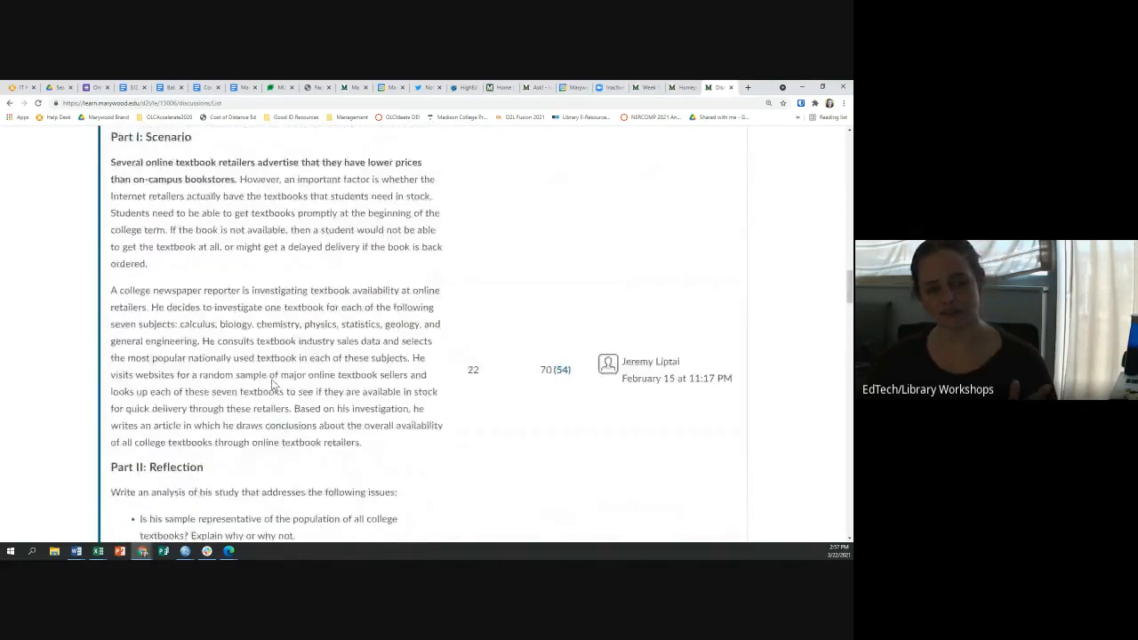
scroll(272, 384, "up", 10)
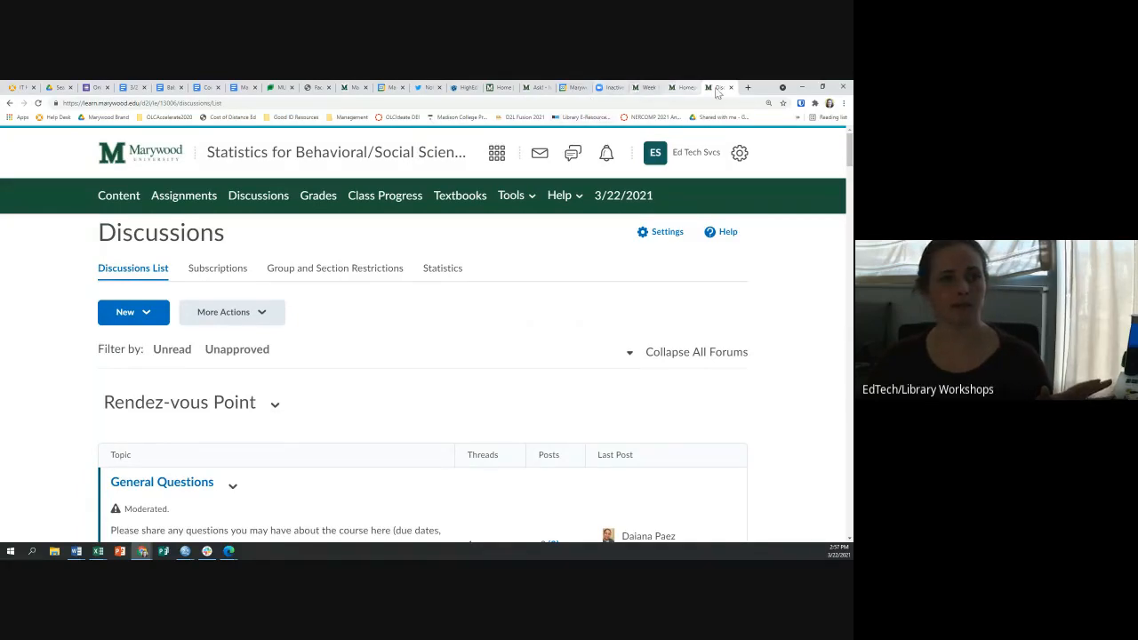
Step: Load the Marywood Moodle site in a new tab from the autocompleted 'moodl' address
left_click(747, 88)
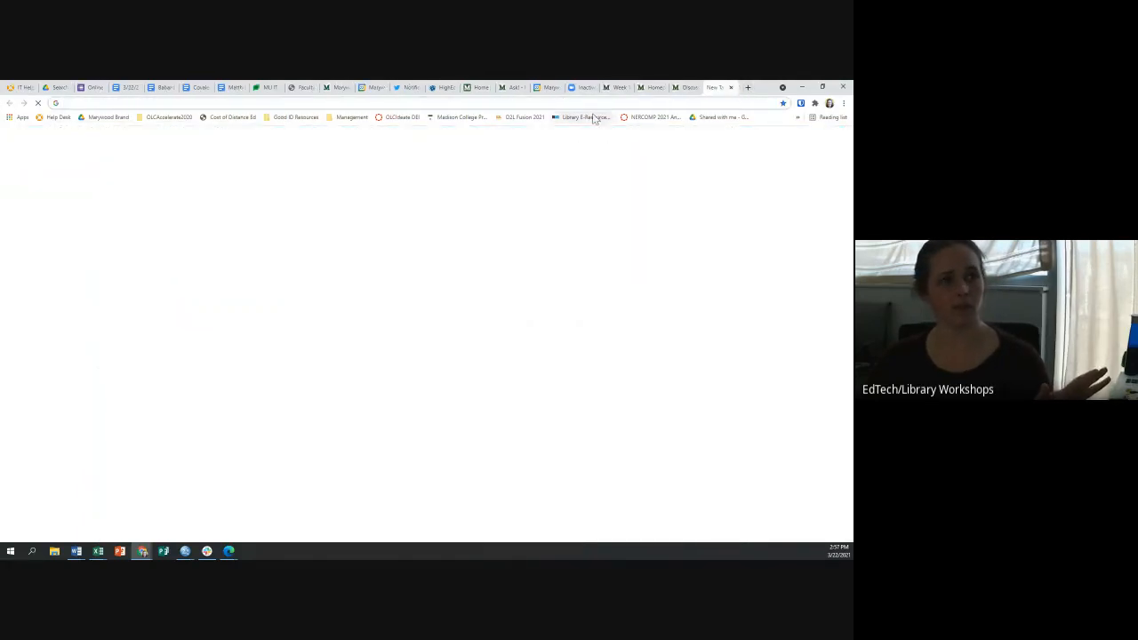
type("moodle2a.marywood.edu")
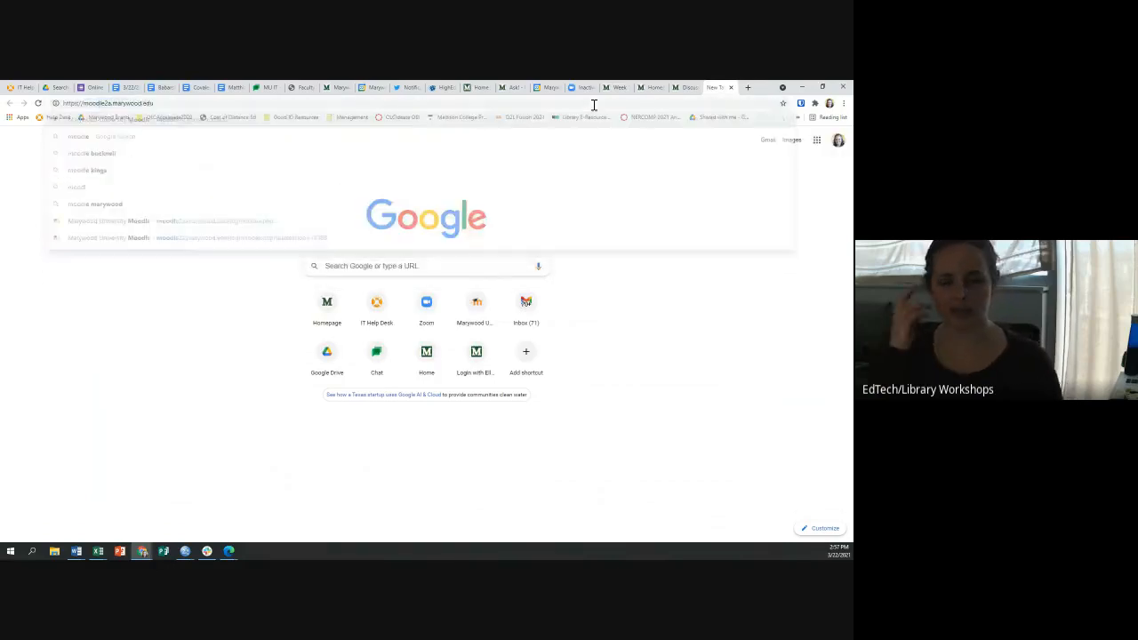
key("Return")
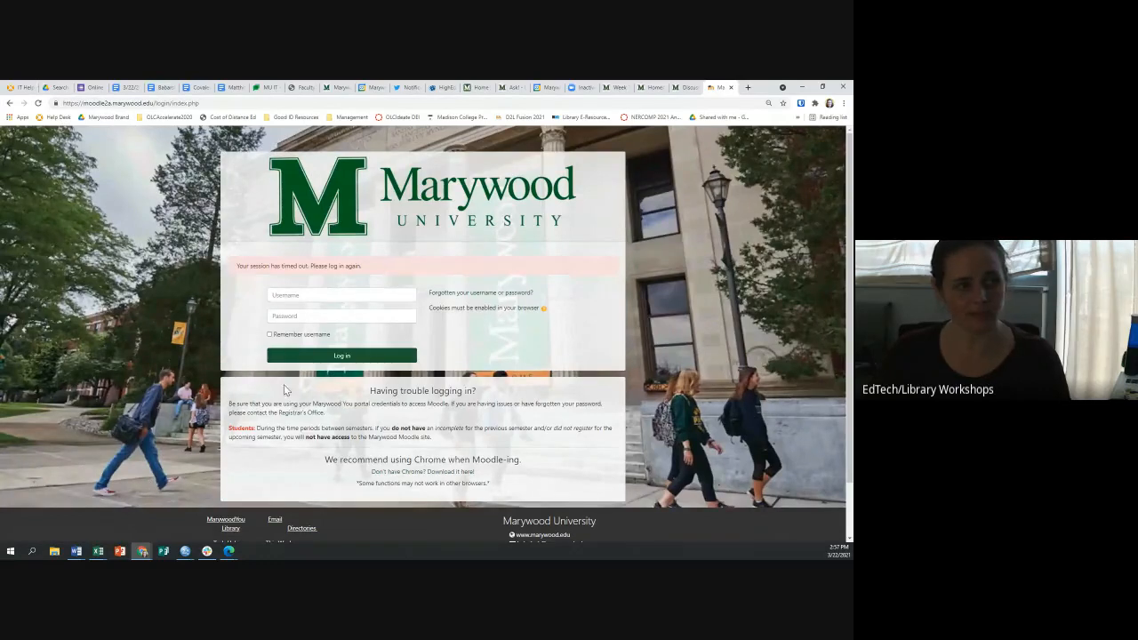
Step: Log in to Moodle with the account username and password
left_click(295, 295)
type("fione")
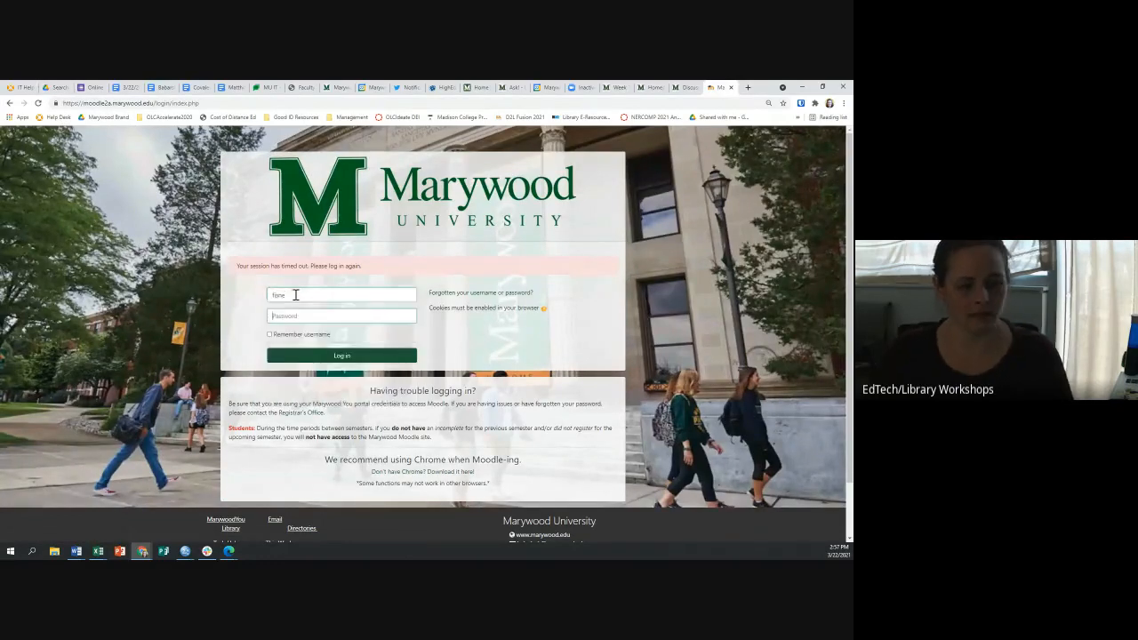
key("Tab")
type("***")
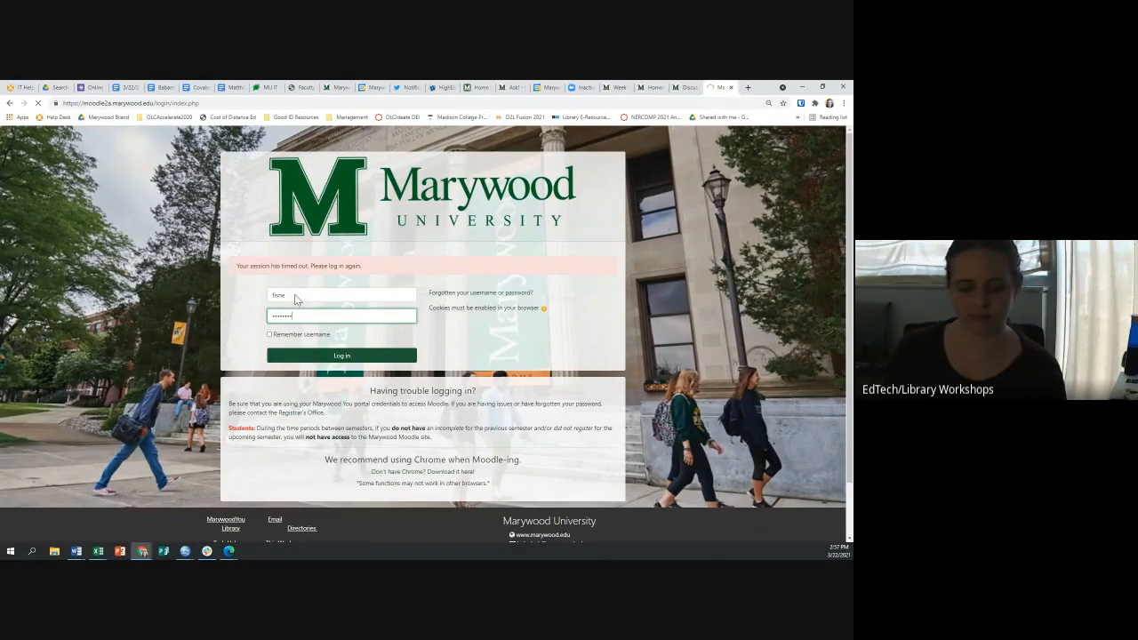
left_click(330, 359)
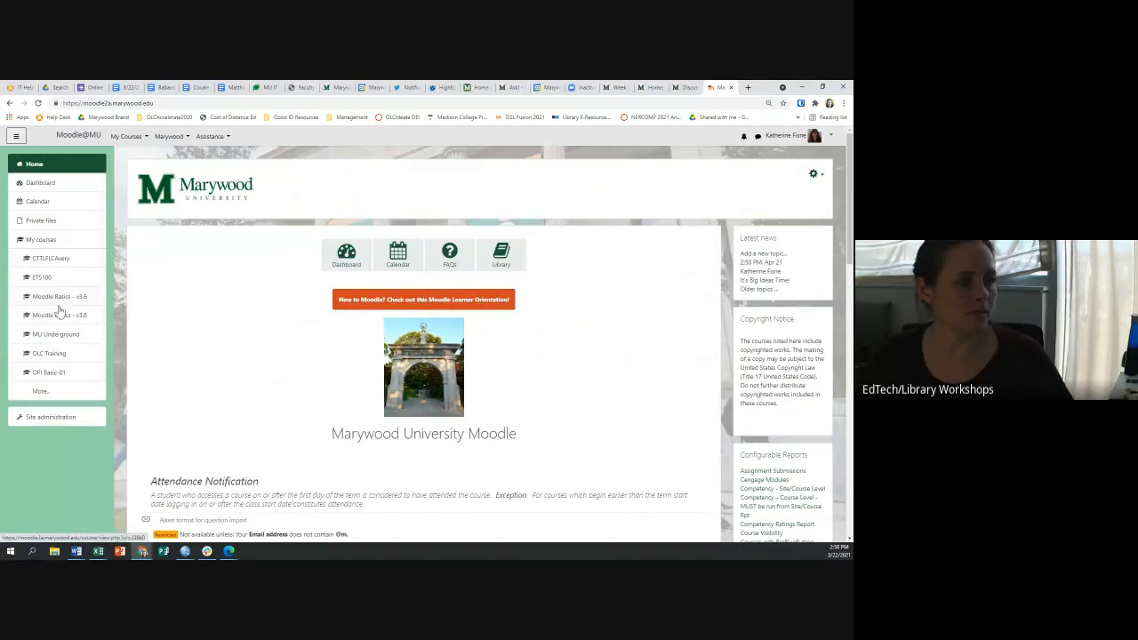
Step: Open the OLC Training course and choose Backup from its course management menu
left_click(49, 355)
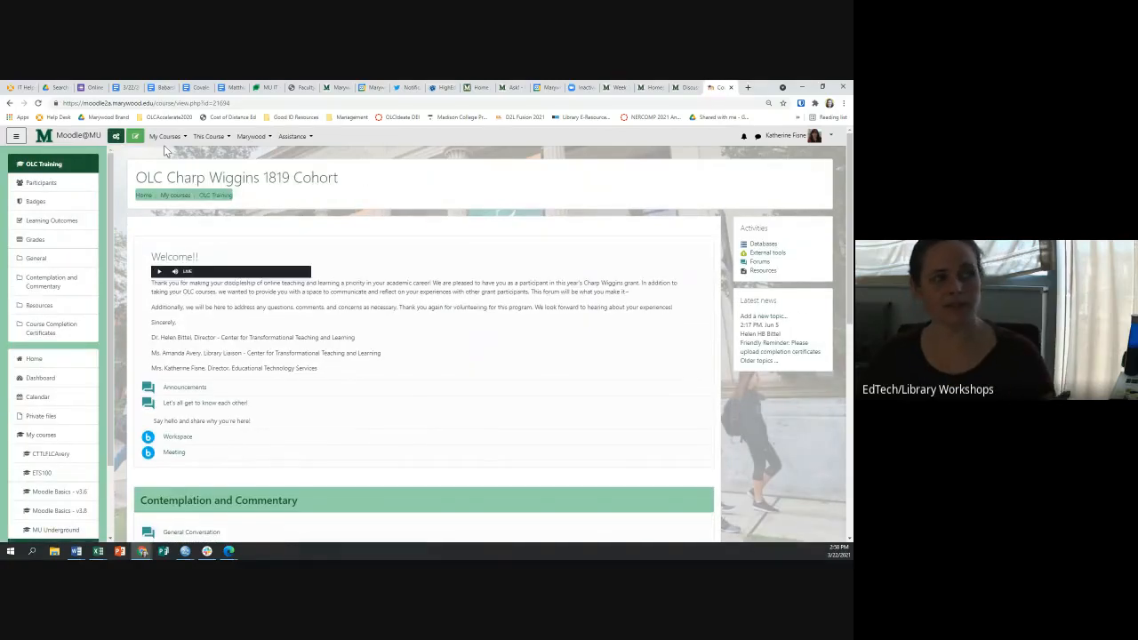
left_click(116, 138)
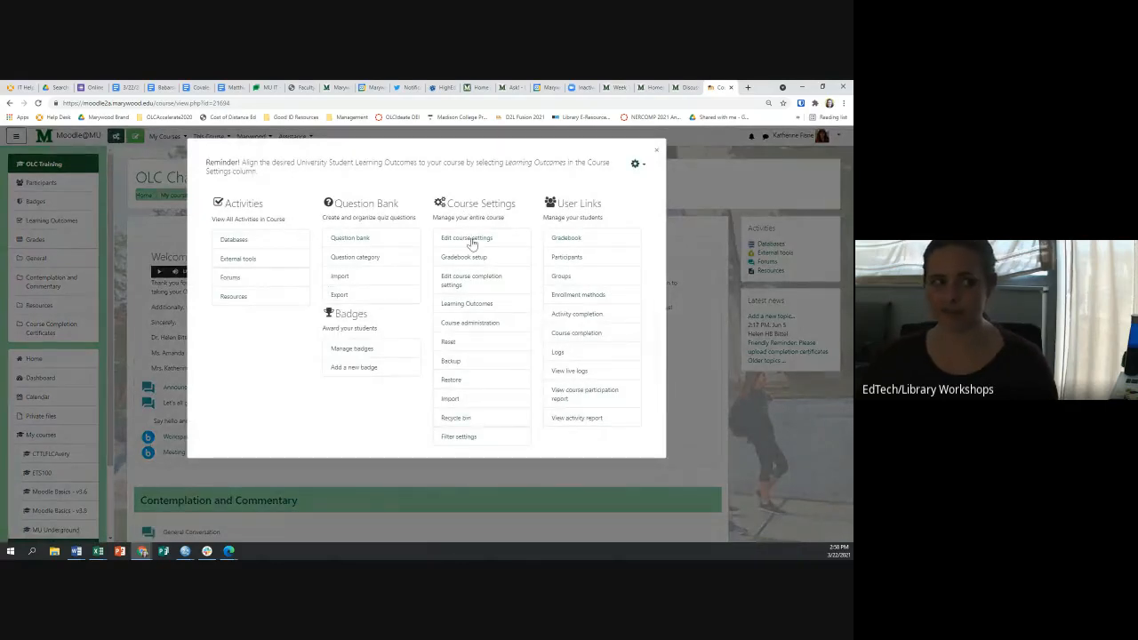
left_click(451, 360)
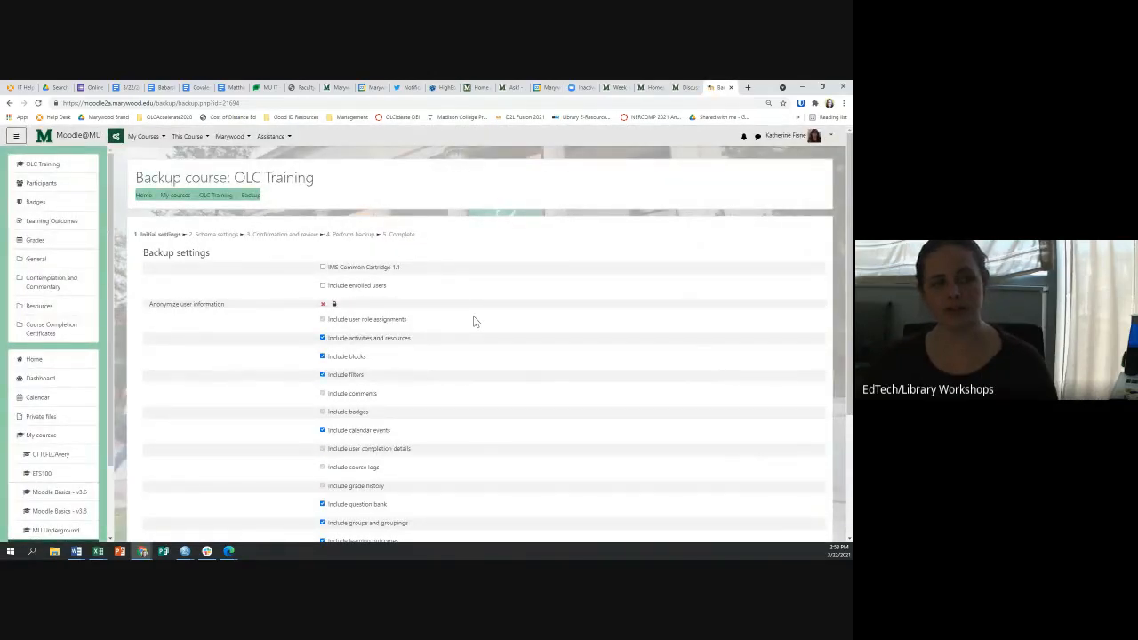
Step: Accept the initial backup settings and continue to the course item selection
scroll(474, 321, "down", 3)
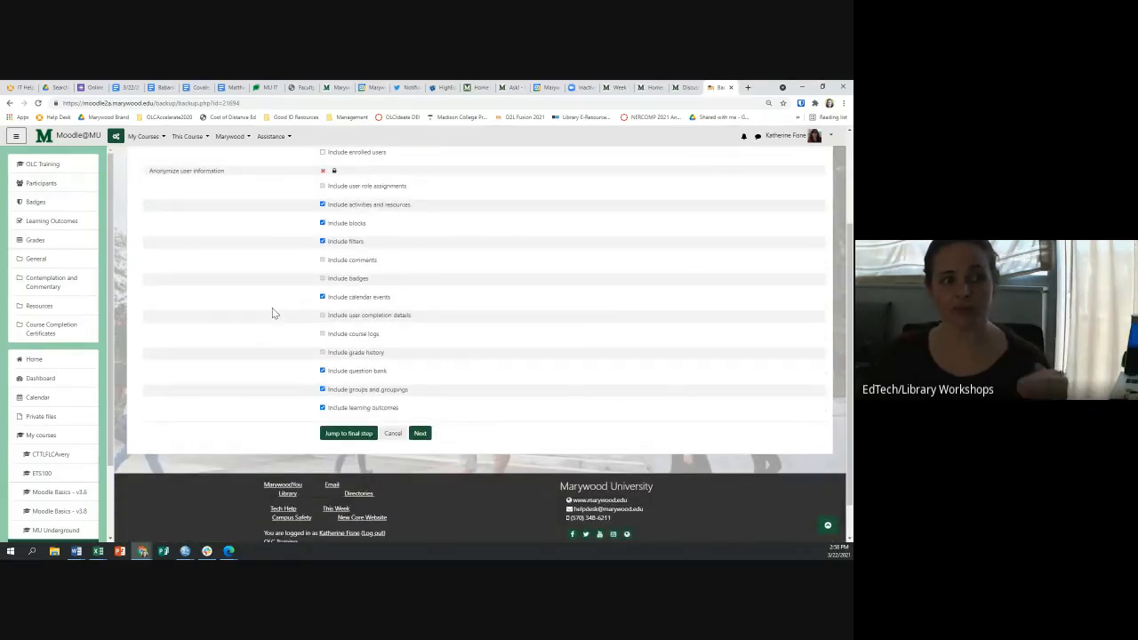
left_click(341, 438)
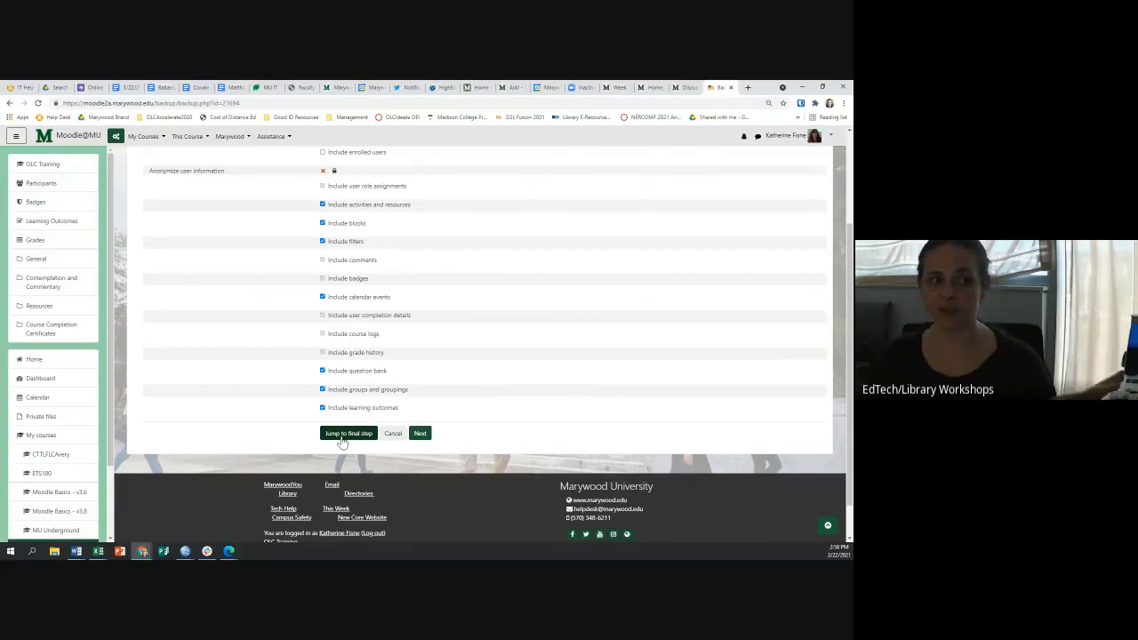
left_click(420, 436)
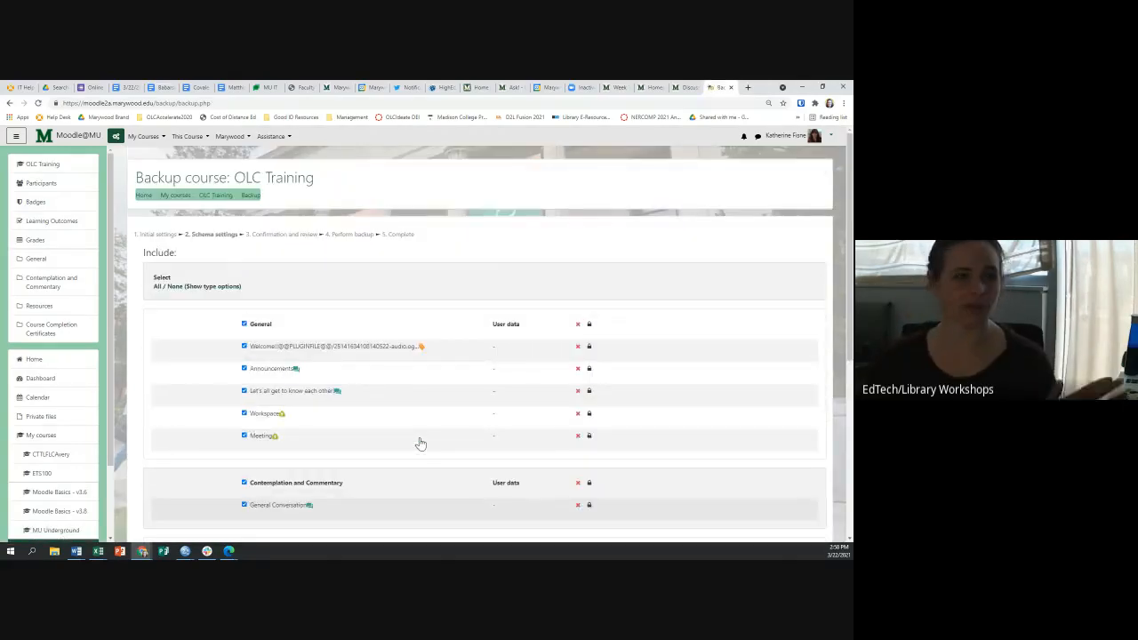
Step: Clear all items with Select None, then include every section and activity with Select All
scroll(335, 277, "down", 1)
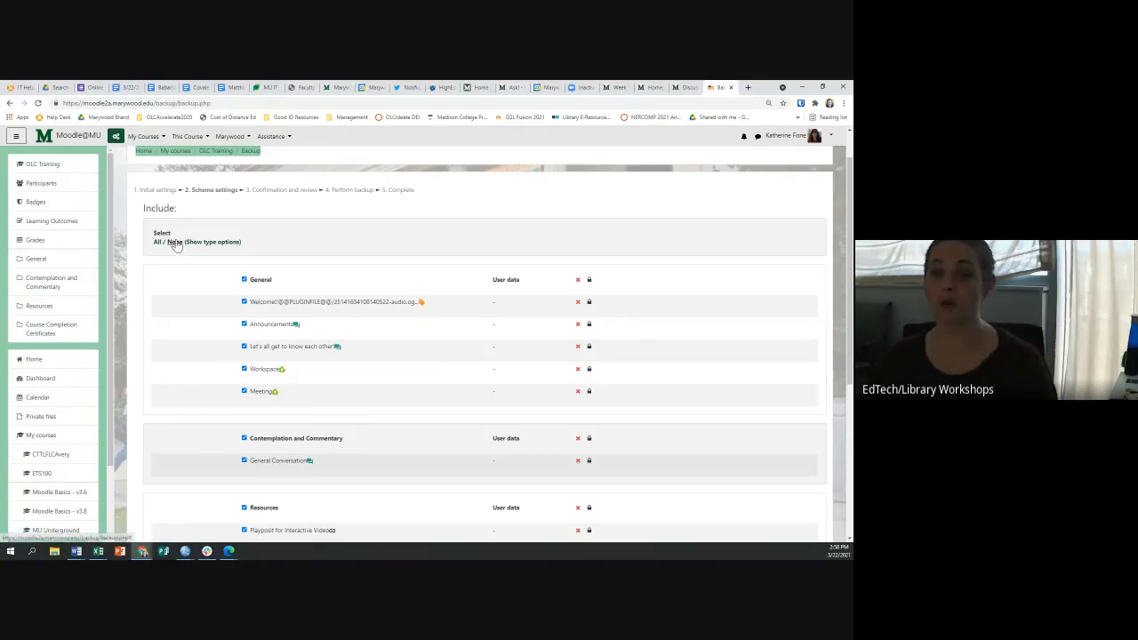
scroll(252, 336, "down", 5)
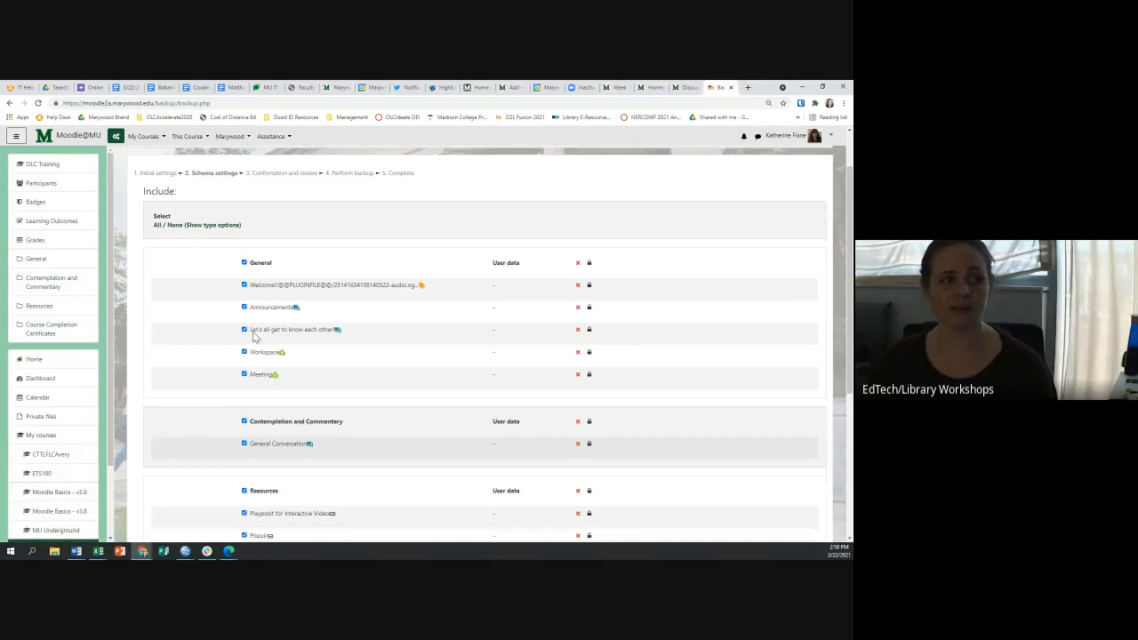
scroll(248, 356, "up", 5)
scroll(249, 356, "up", 1)
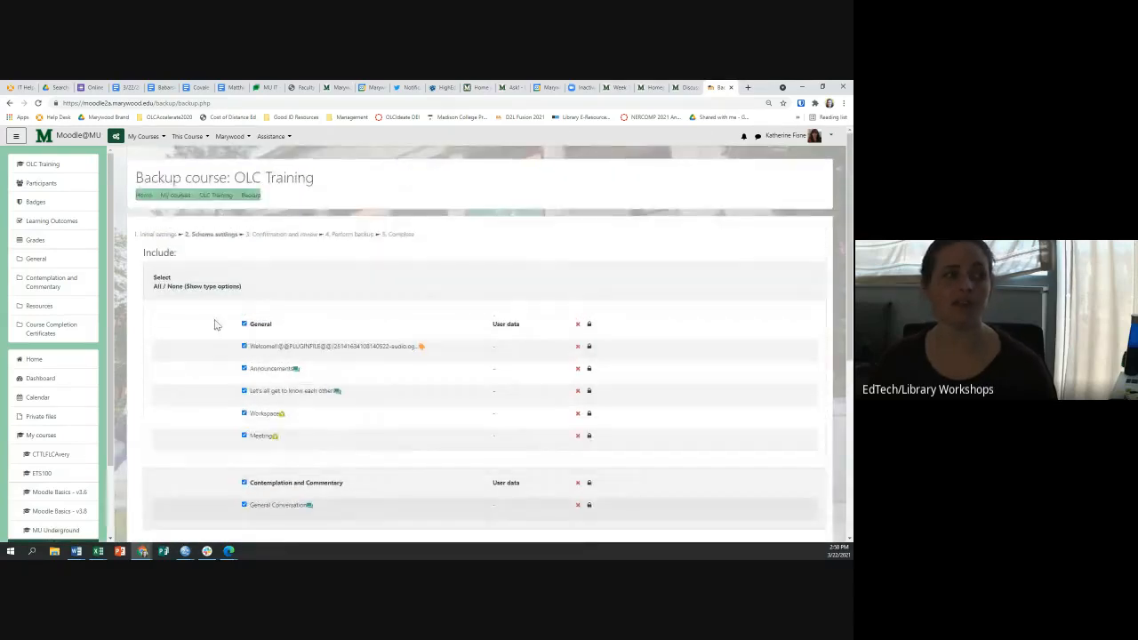
left_click(173, 287)
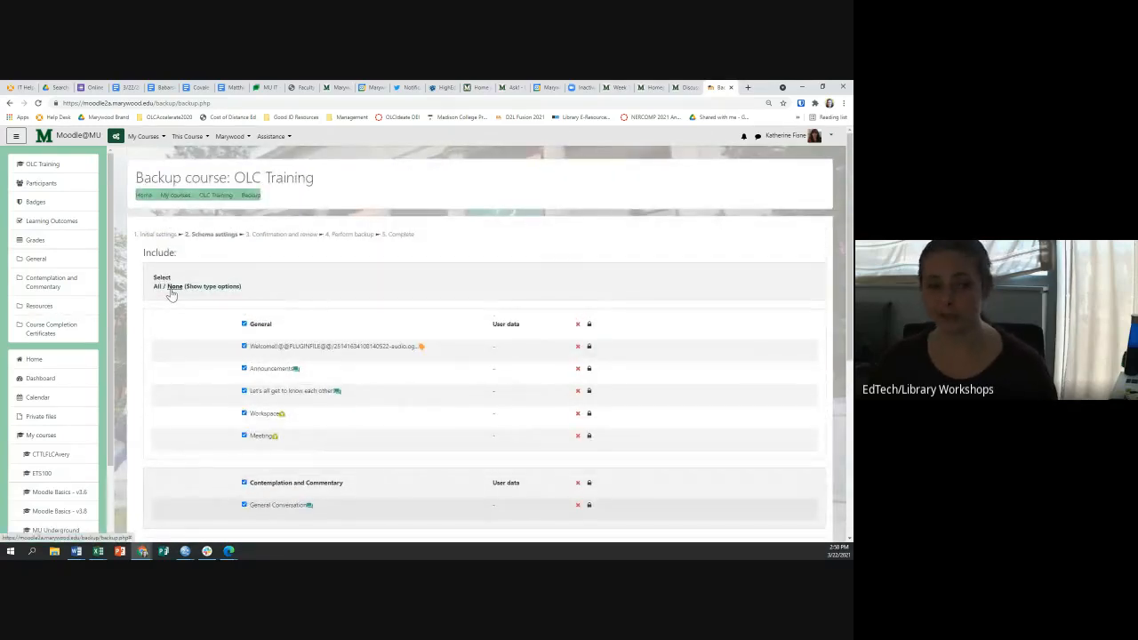
scroll(267, 325, "down", 1)
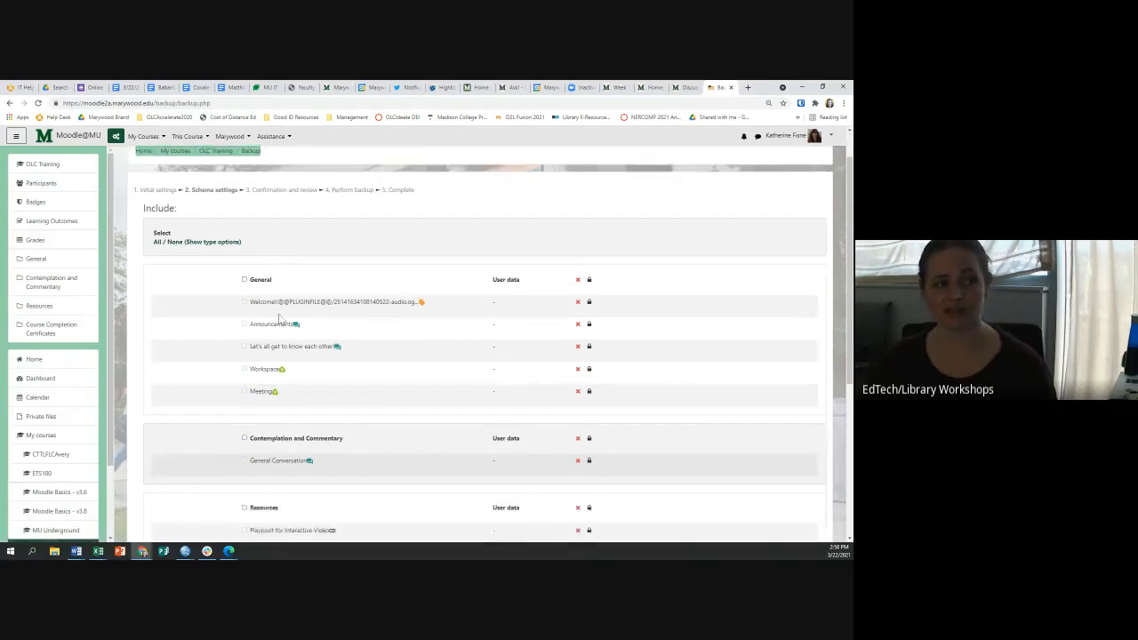
scroll(391, 355, "down", 1)
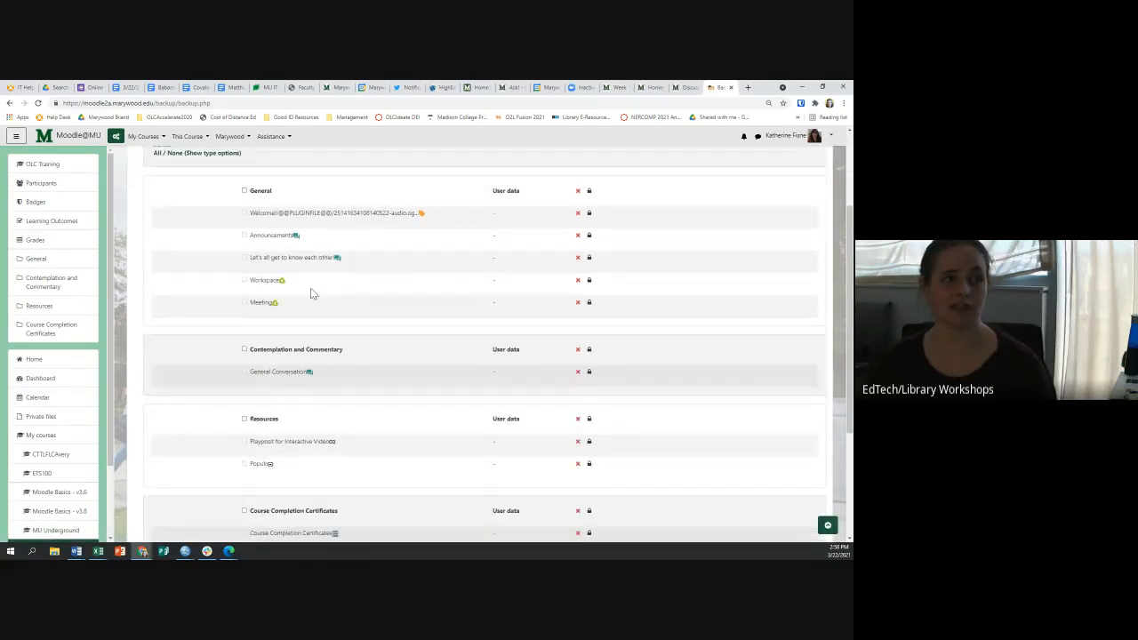
scroll(284, 284, "up", 2)
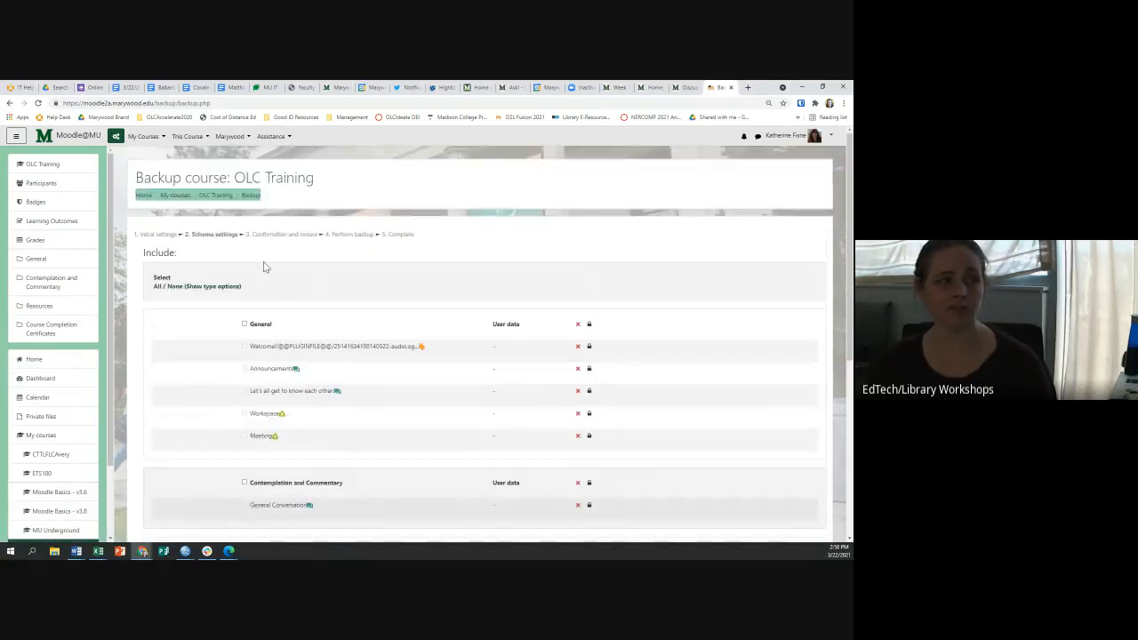
left_click(245, 325)
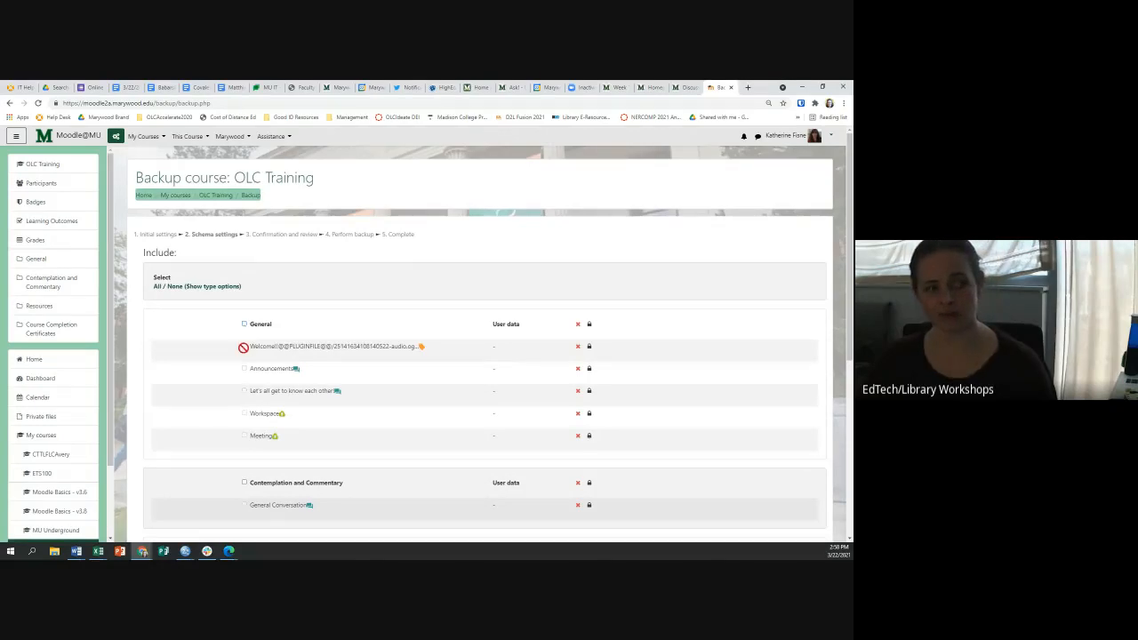
left_click(245, 325)
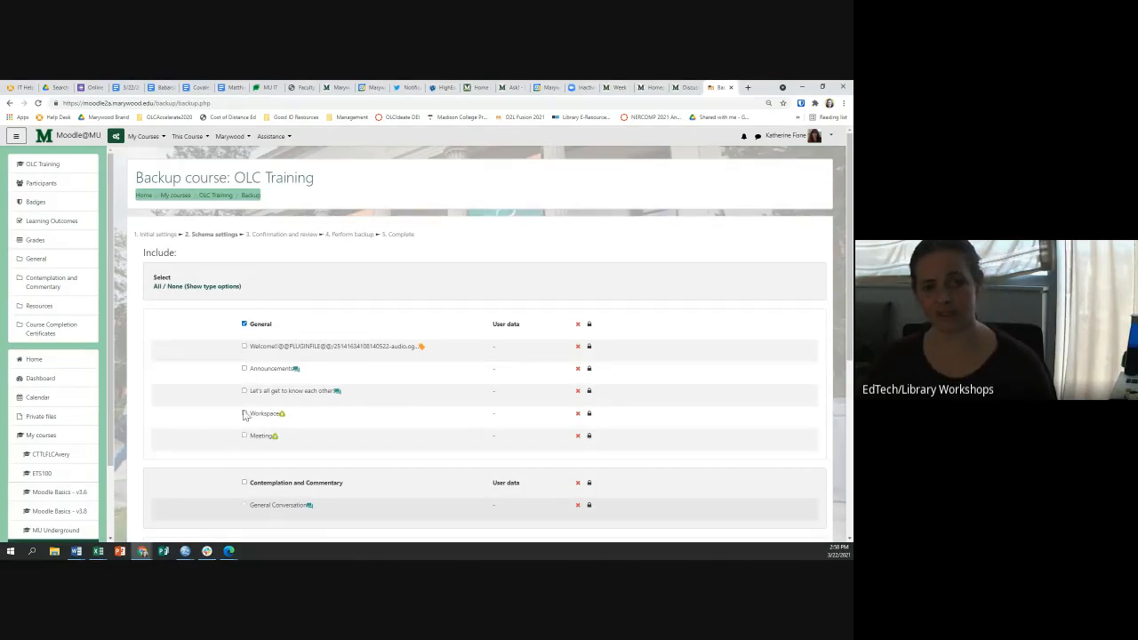
scroll(244, 409, "down", 1)
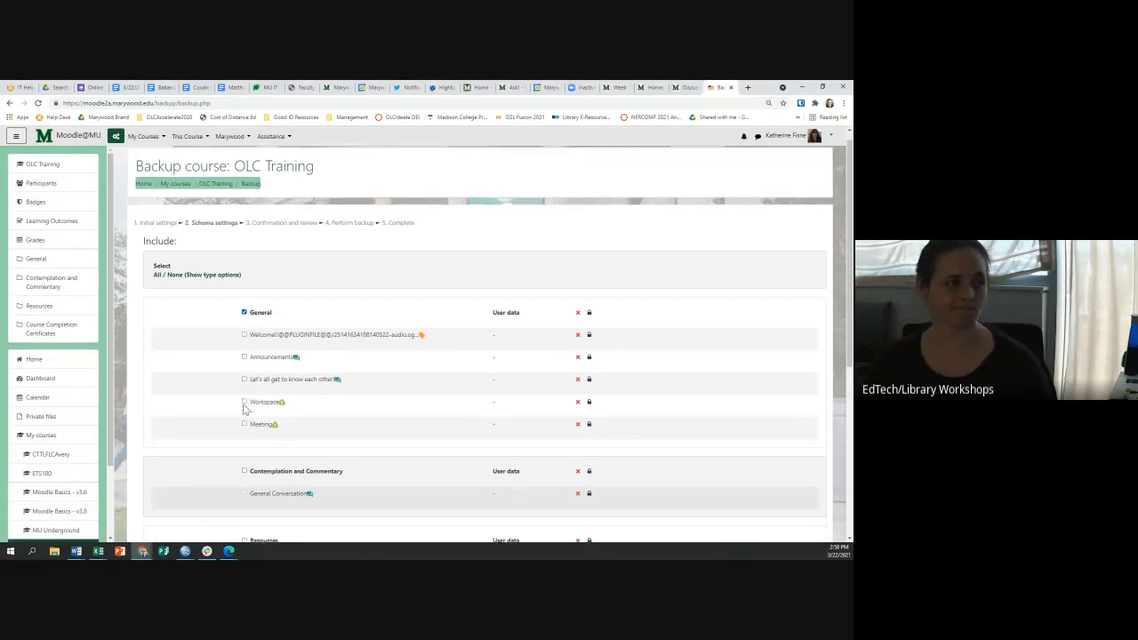
left_click(157, 287)
Step: Review the included items and perform the OLC Training course backup
scroll(271, 304, "down", 2)
scroll(263, 306, "down", 5)
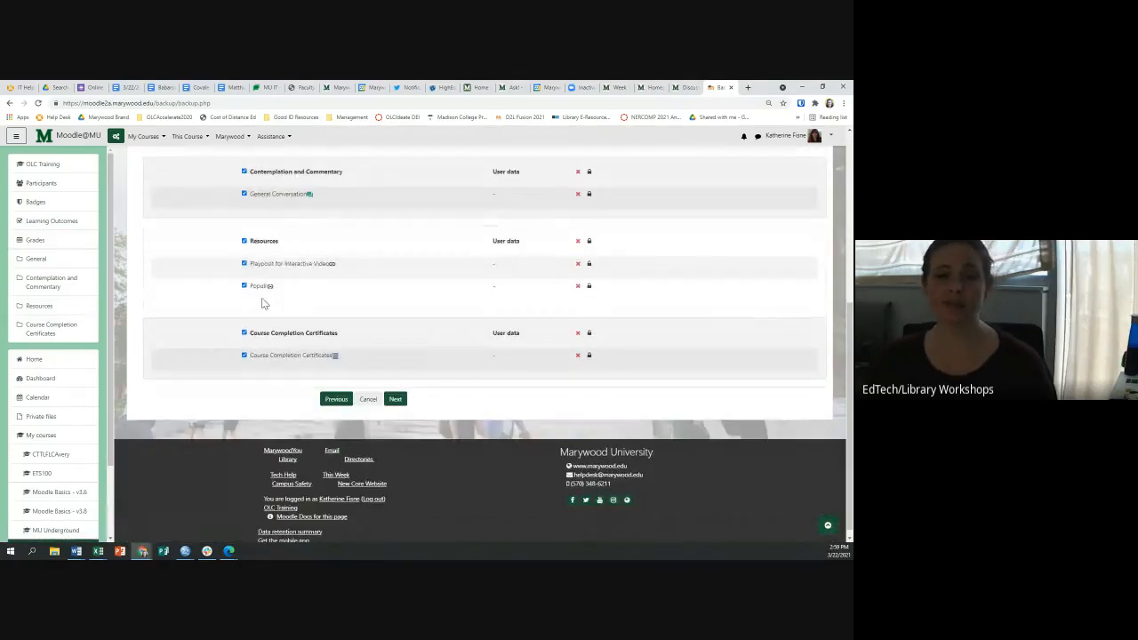
scroll(264, 304, "up", 2)
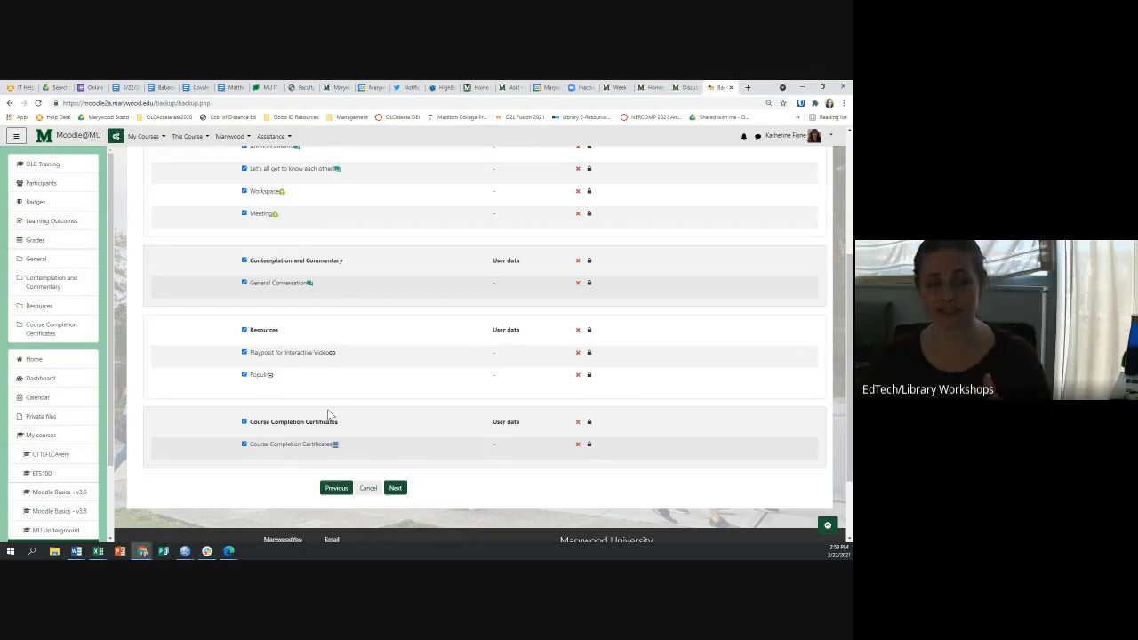
scroll(360, 395, "down", 1)
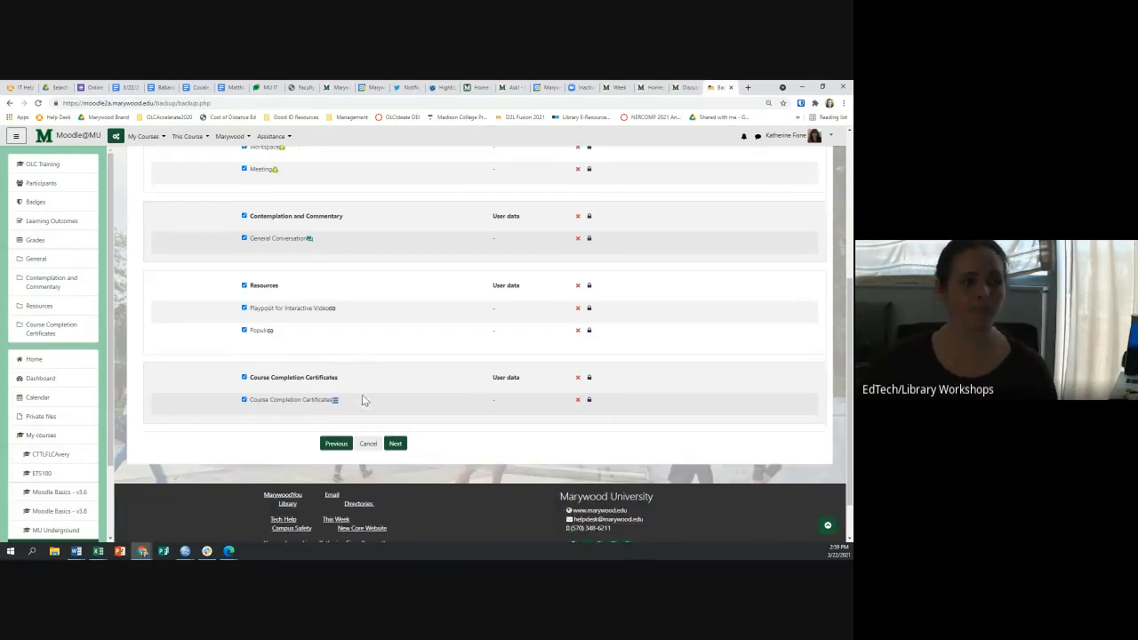
left_click(397, 444)
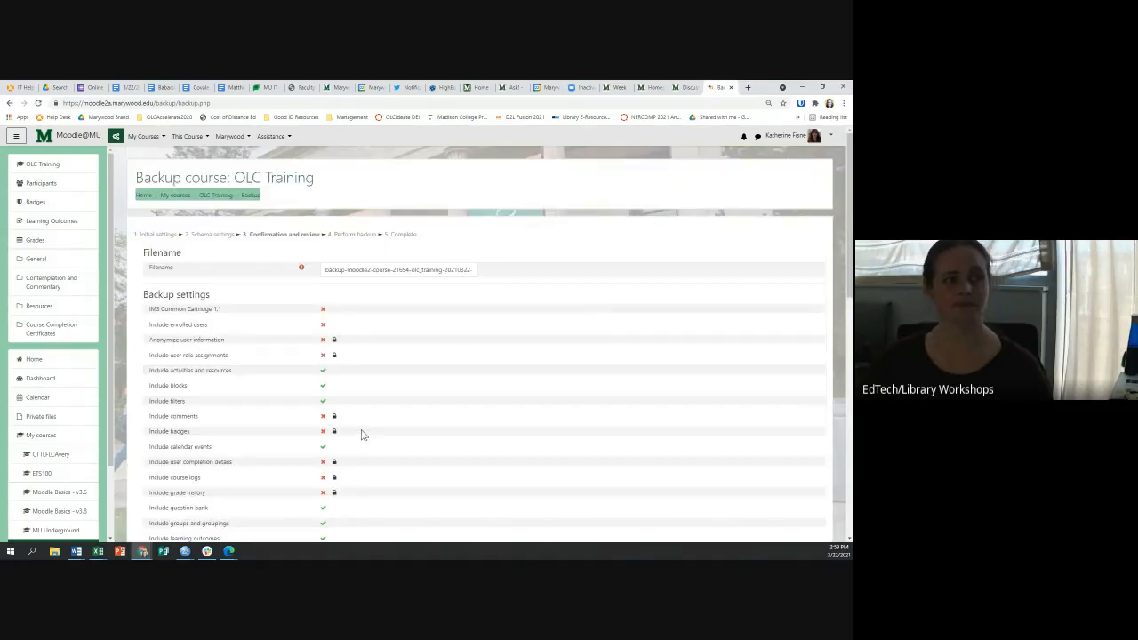
scroll(362, 434, "down", 3)
scroll(327, 329, "down", 10)
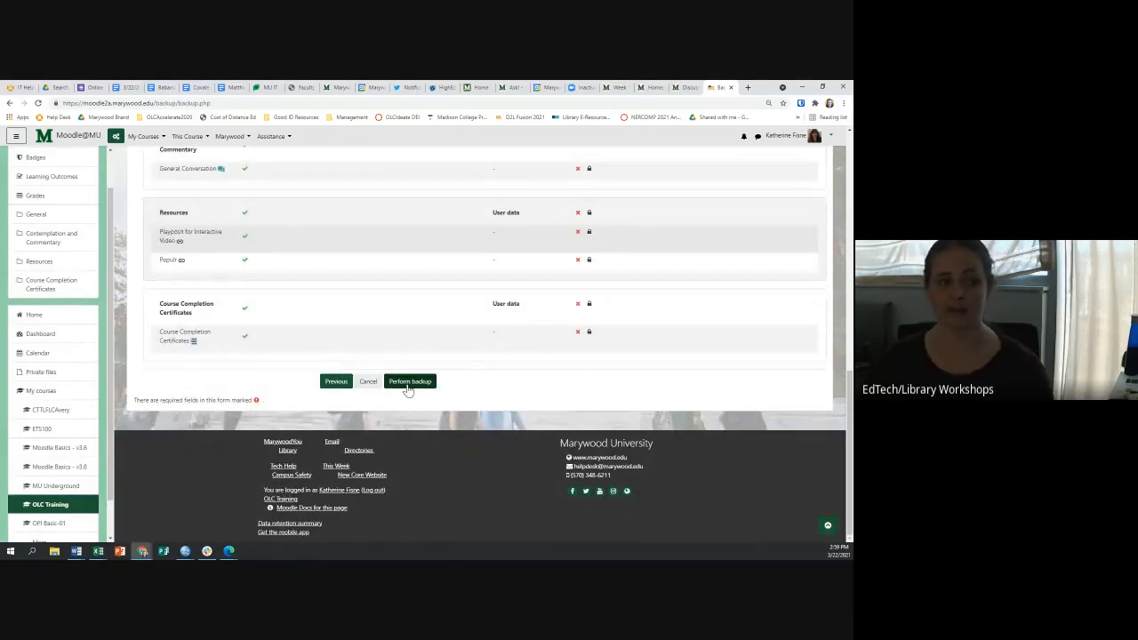
left_click(408, 389)
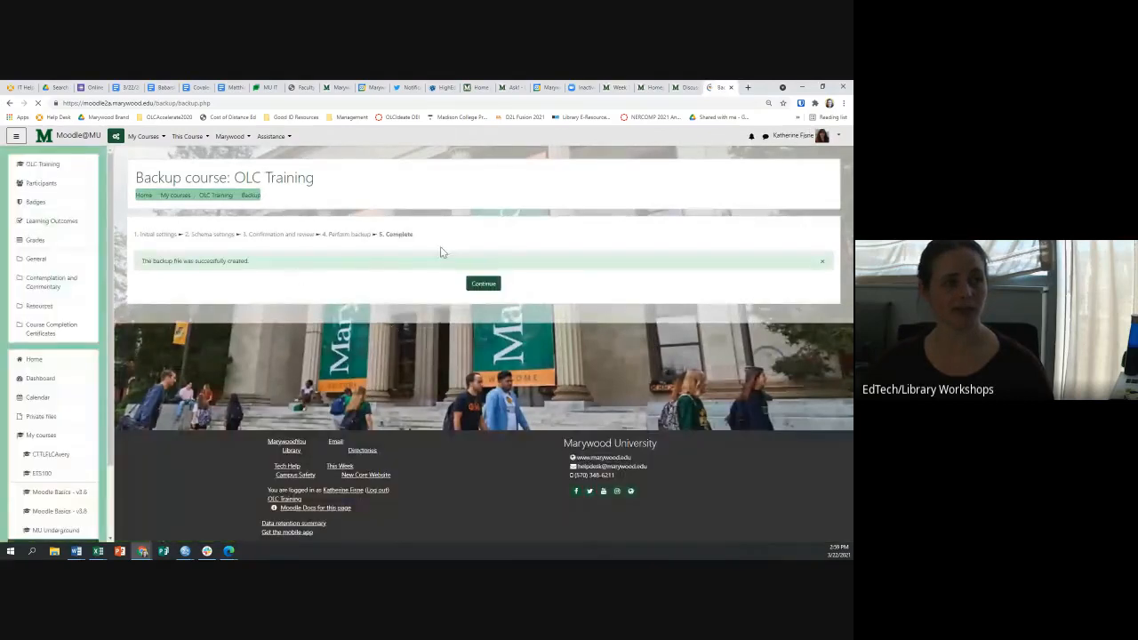
Step: Download the OLC Training .mbz backup from the Course backup area, then return to Brightspace
left_click(481, 286)
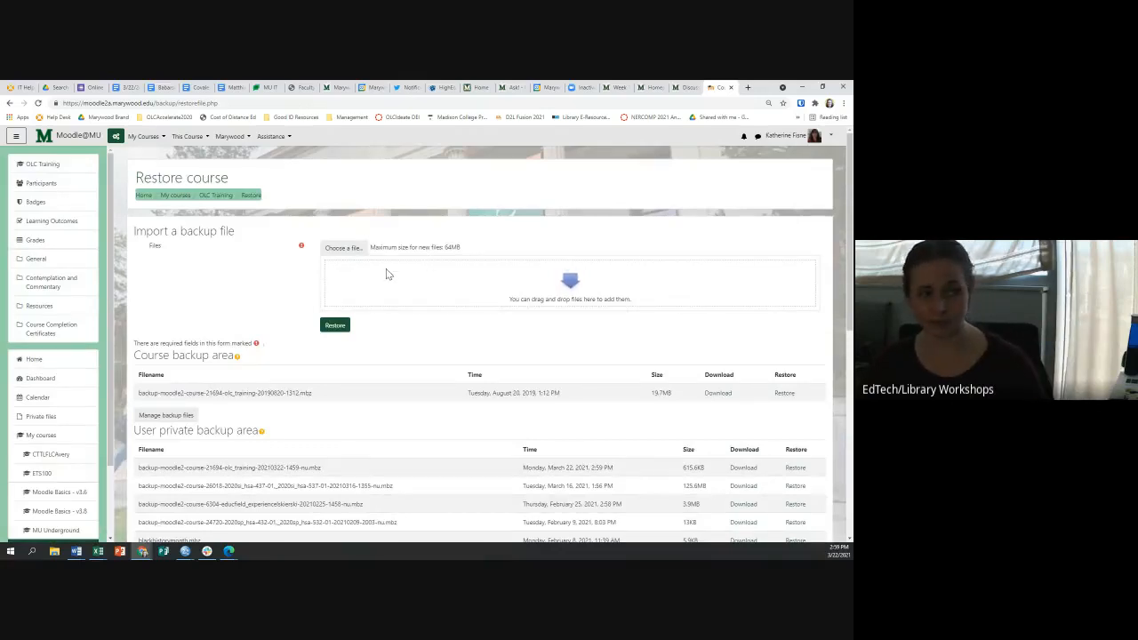
scroll(386, 269, "down", 1)
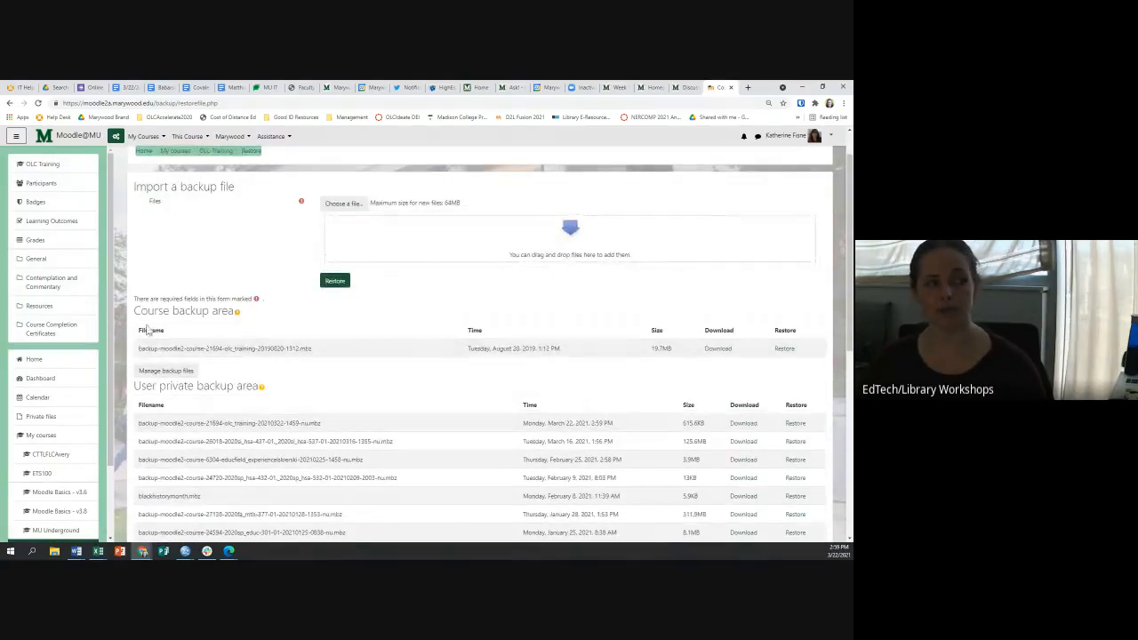
left_click_drag(135, 311, 236, 311)
left_click_drag(138, 348, 311, 356)
left_click(164, 350)
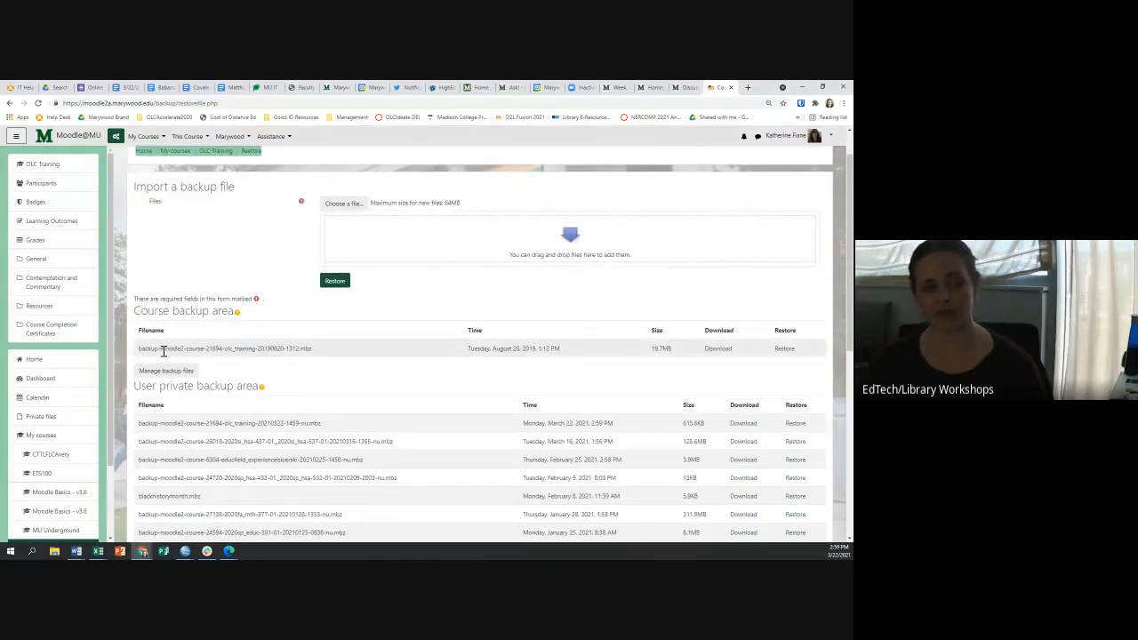
double_click(164, 350)
left_click_drag(205, 349, 259, 349)
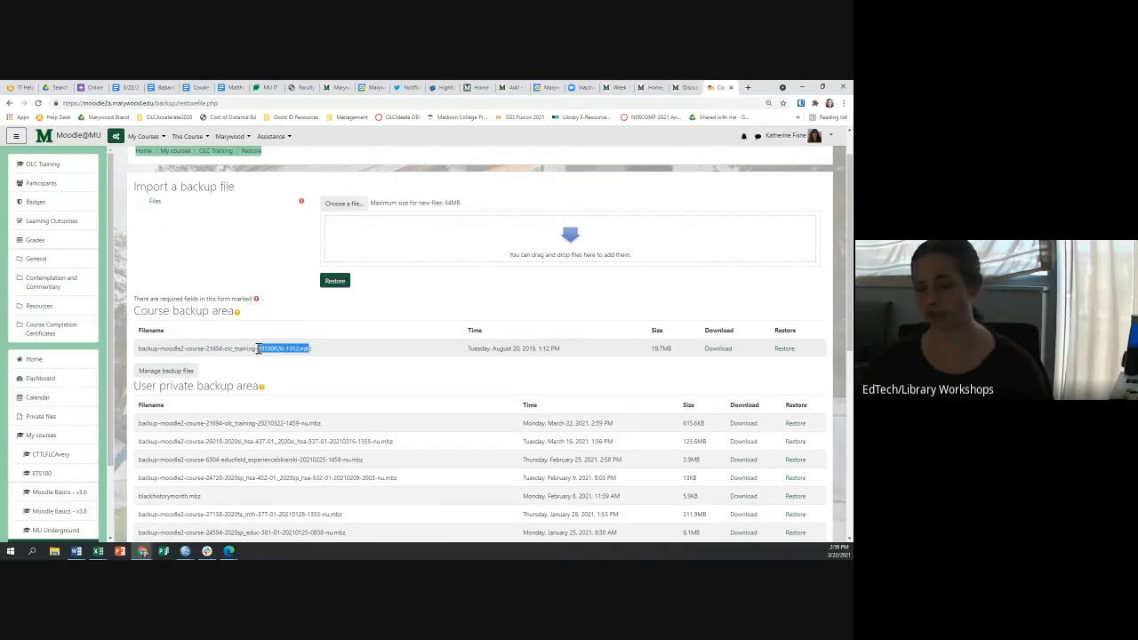
left_click(711, 359)
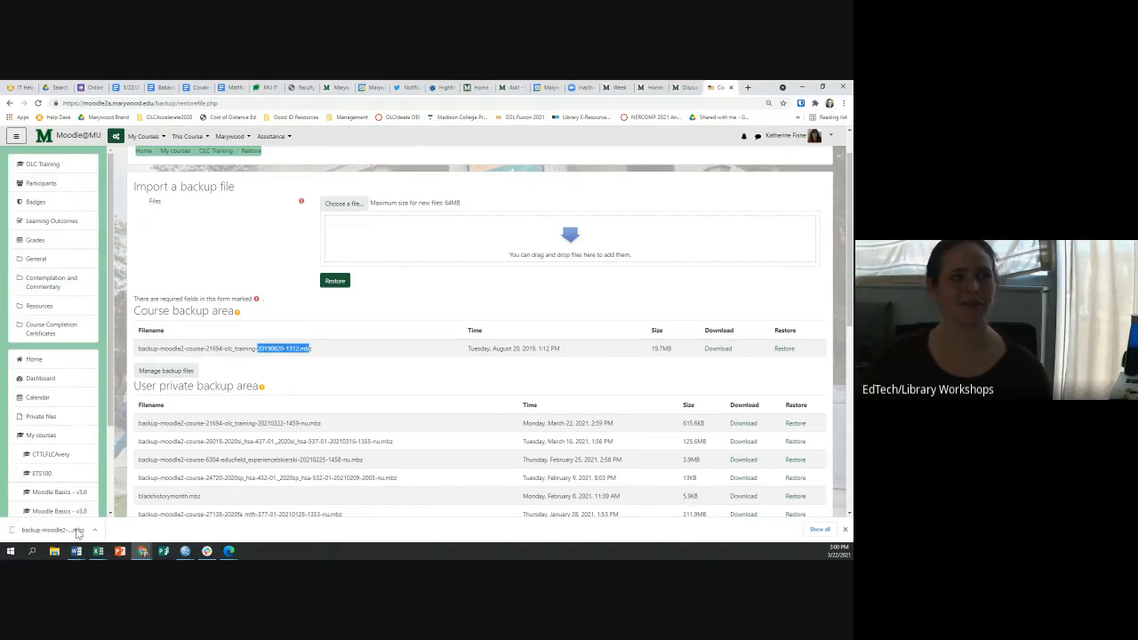
left_click(684, 89)
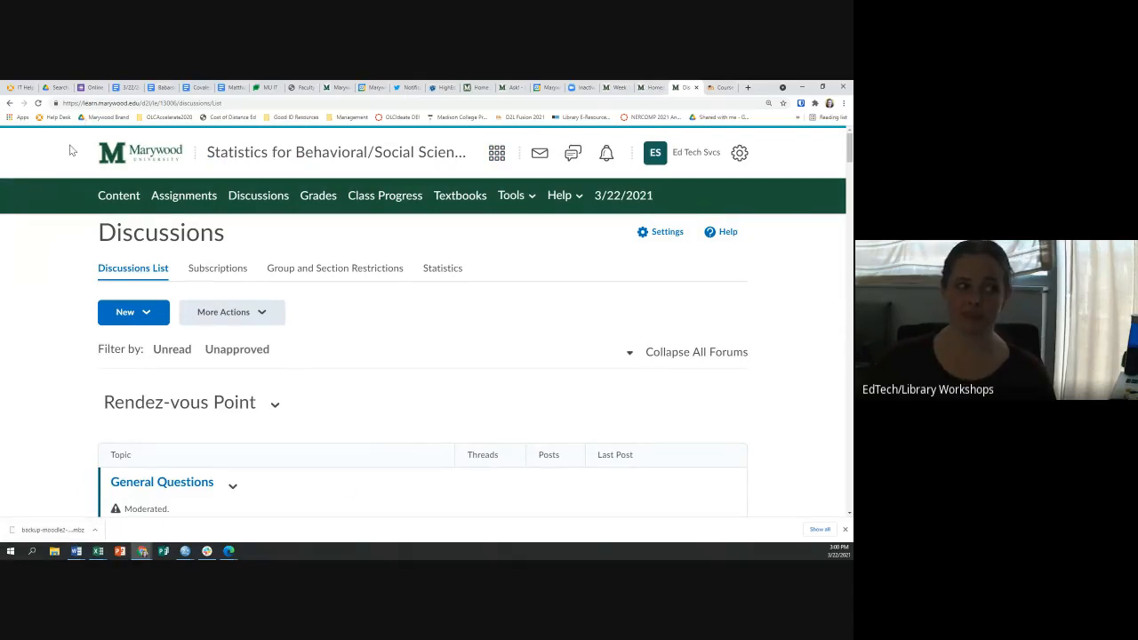
Step: Open the statistics course's Content Table of Contents and expand its Import Course options
left_click(118, 198)
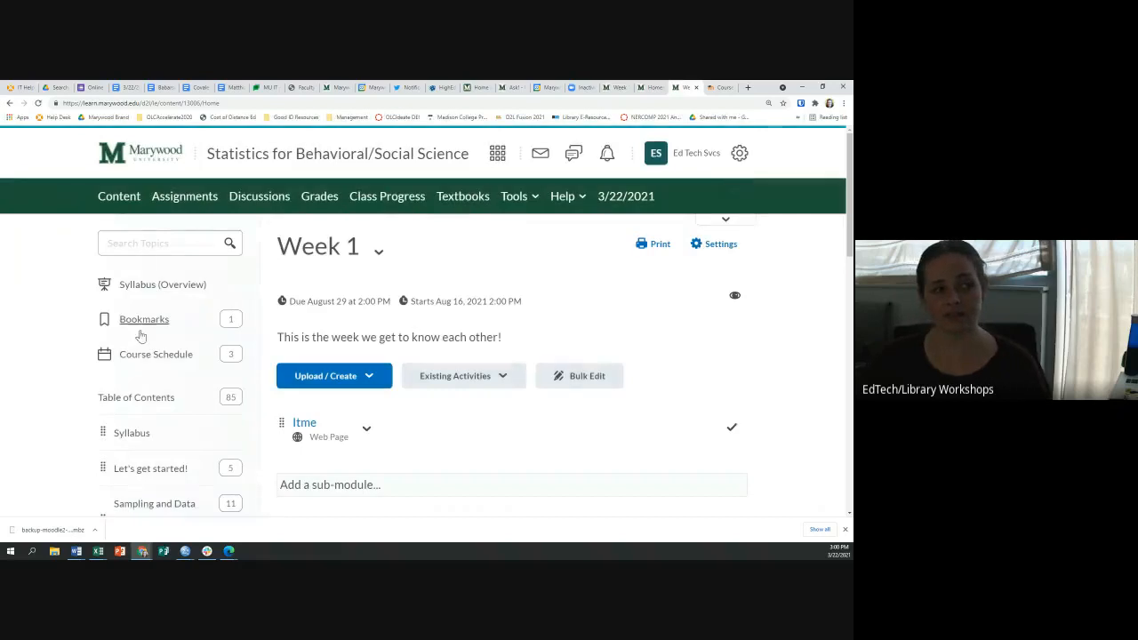
left_click(143, 399)
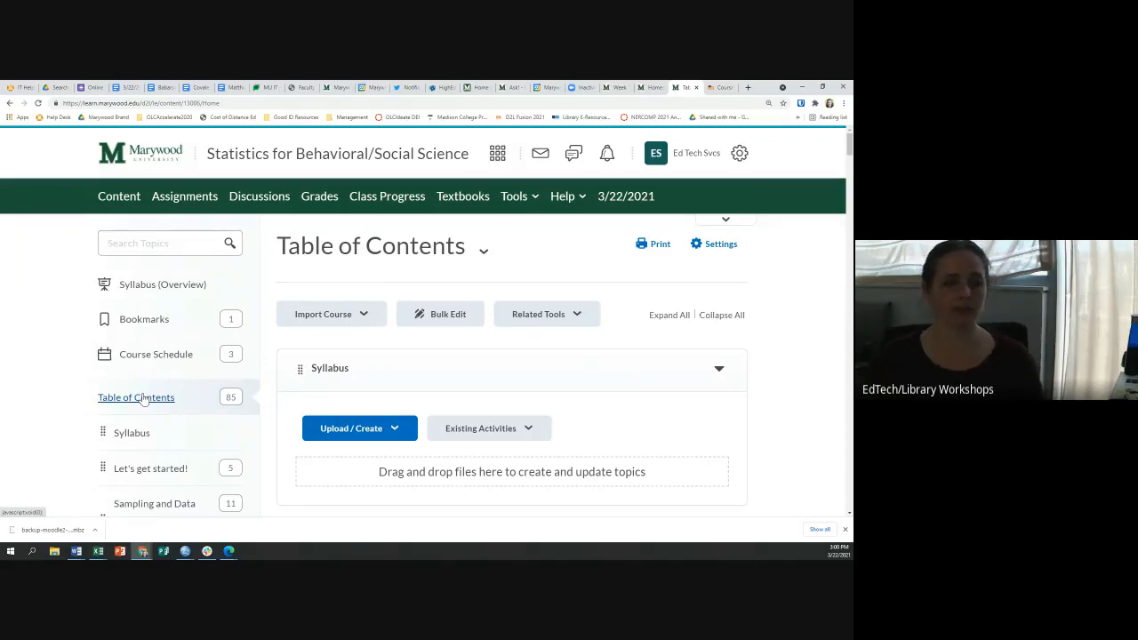
left_click(336, 318)
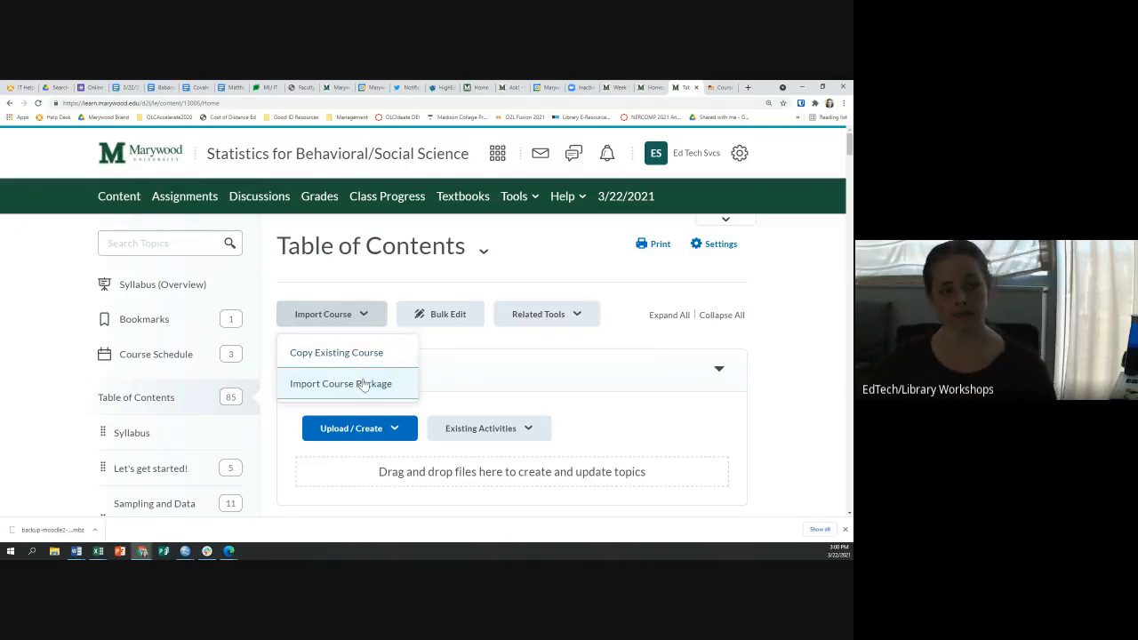
Step: Start an Import Course Package and upload the 19.68 MB backup-moodle2 .mbz file
left_click(336, 384)
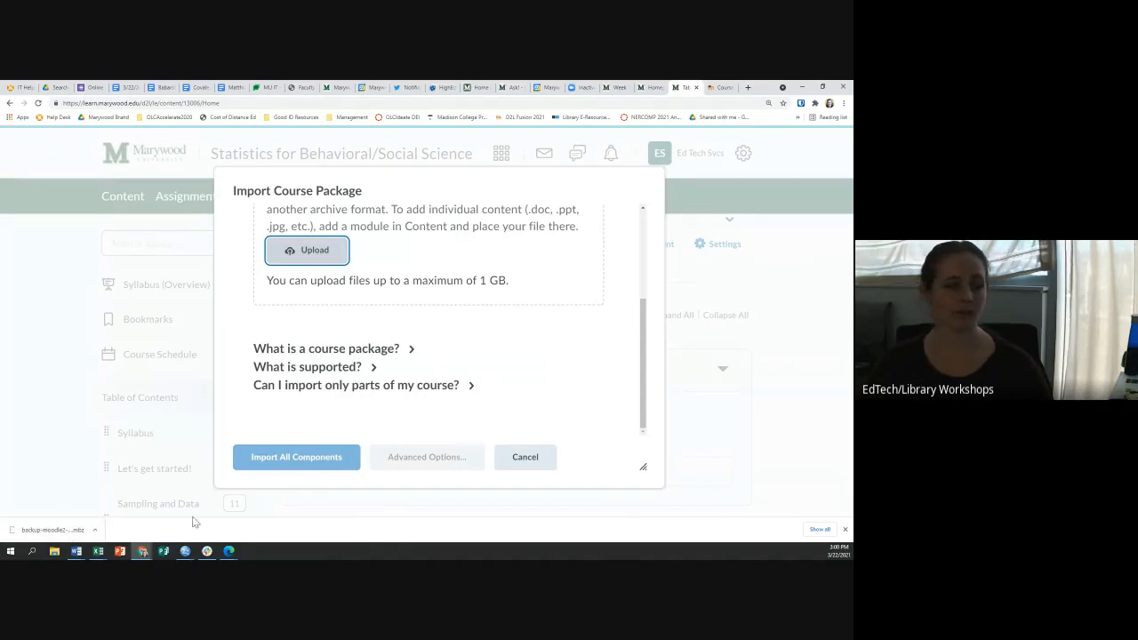
left_click_drag(54, 530, 392, 250)
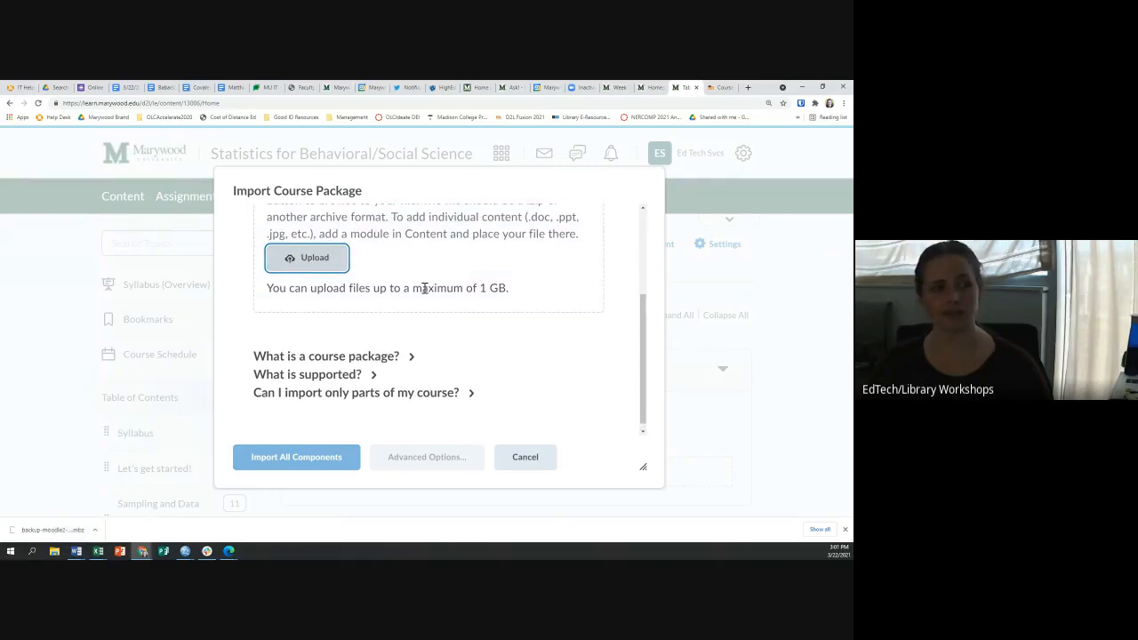
scroll(424, 288, "up", 2)
left_click_drag(71, 530, 365, 389)
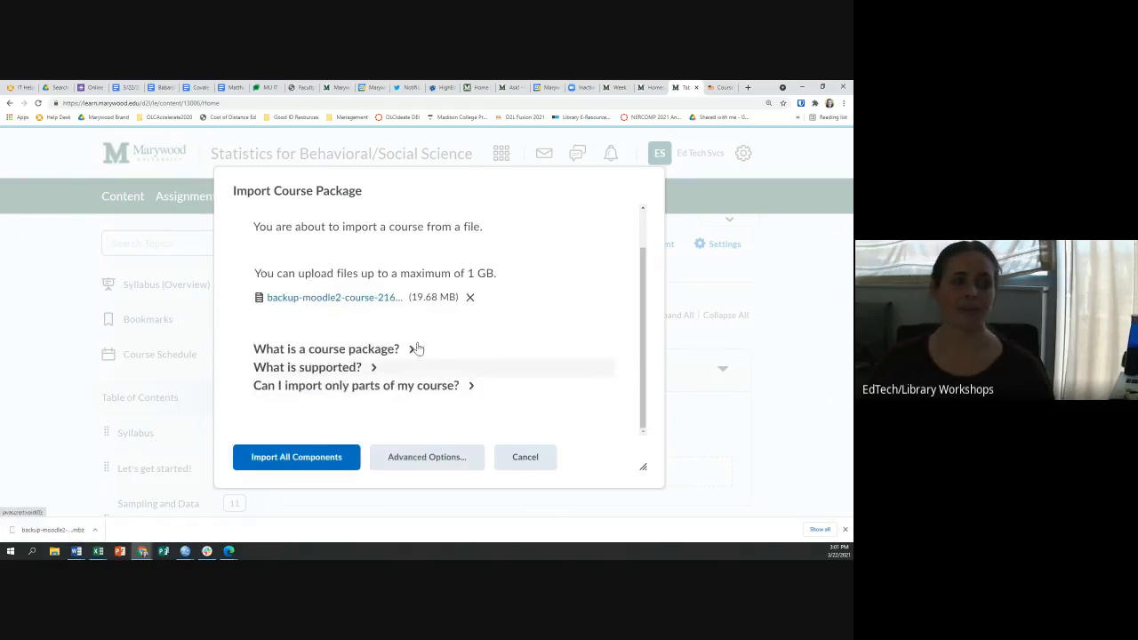
left_click(470, 297)
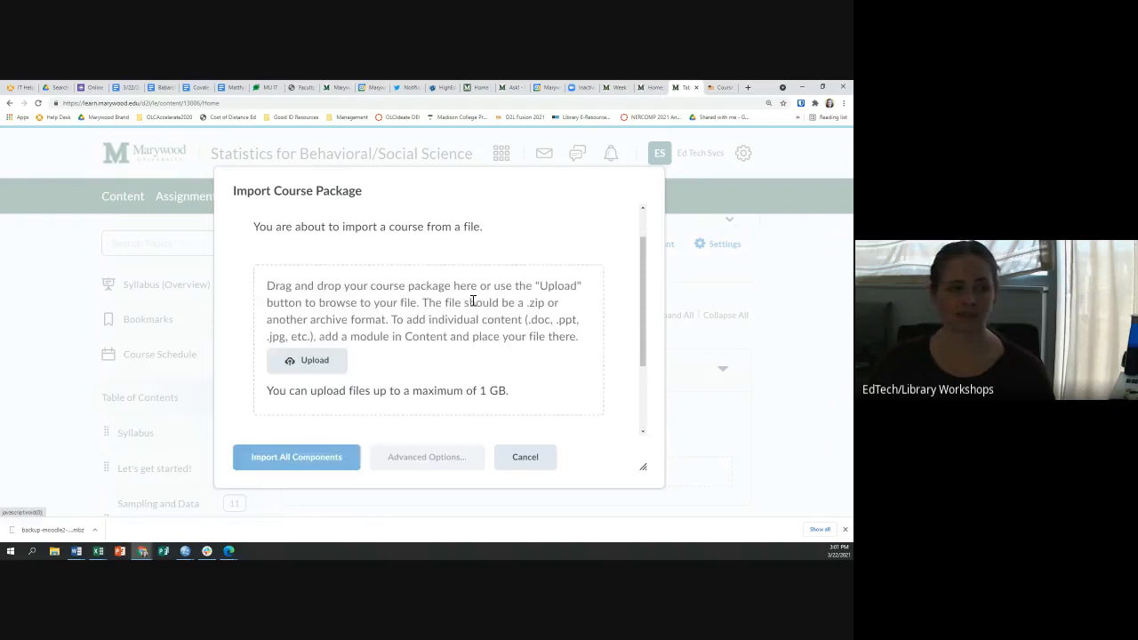
left_click(313, 365)
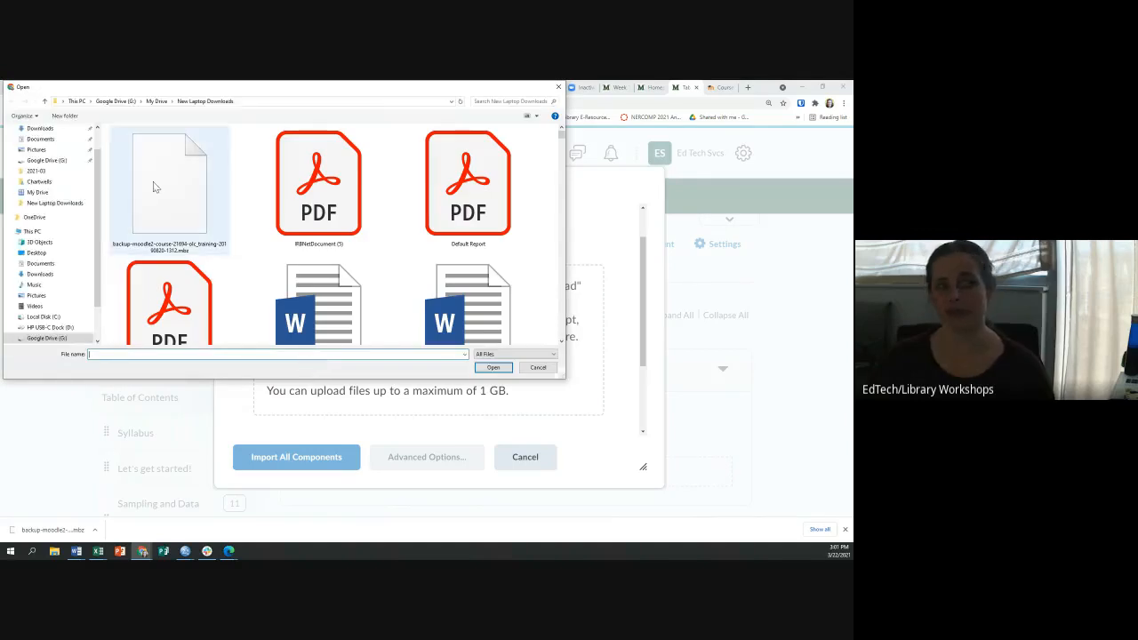
left_click(175, 187)
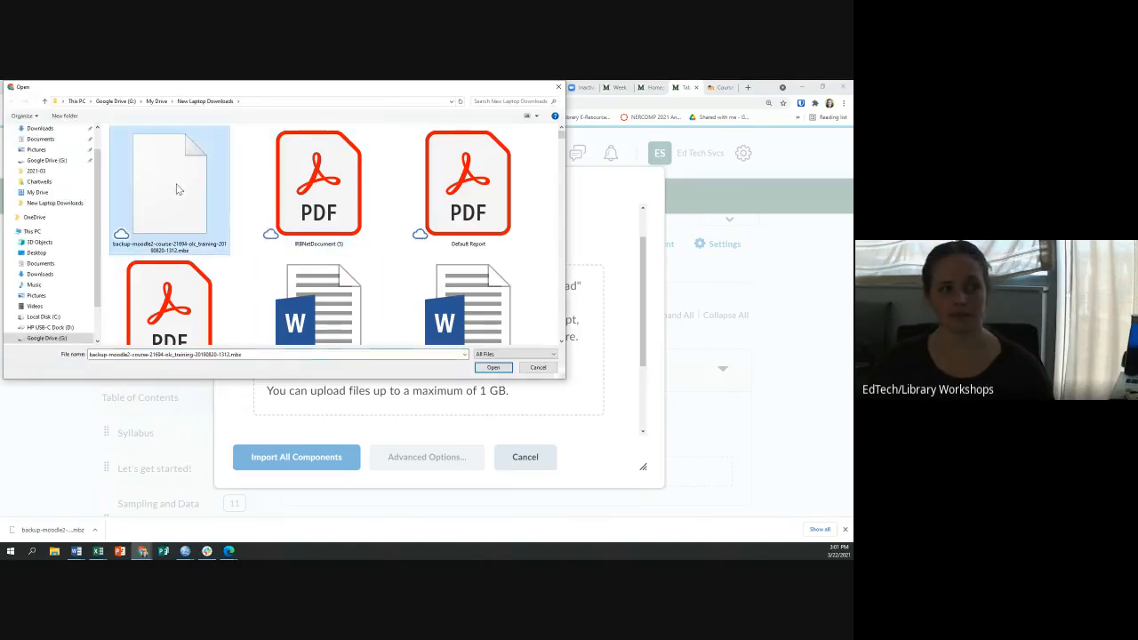
left_click(490, 369)
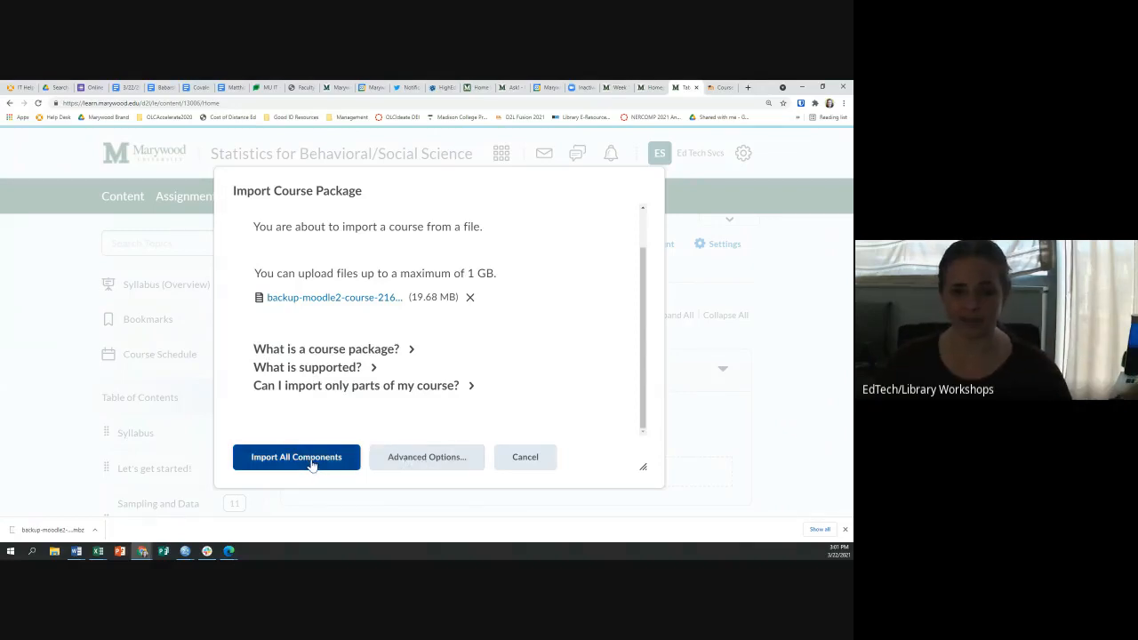
Step: Import all package components, then cancel the conversion and close the Brightspace tab
left_click(411, 462)
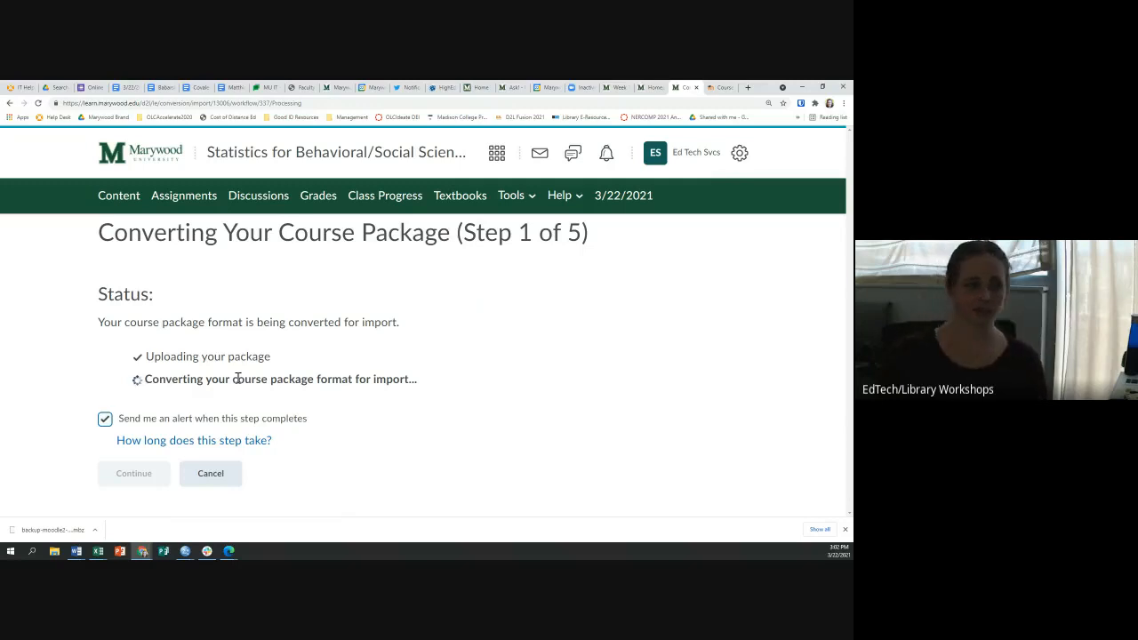
left_click(213, 473)
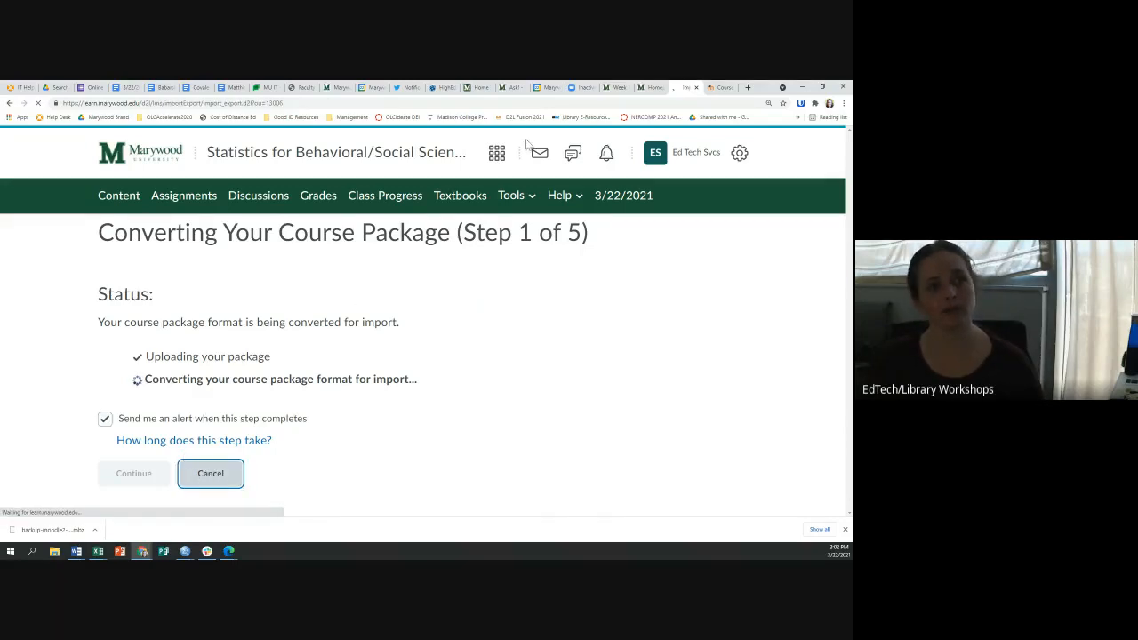
left_click(697, 88)
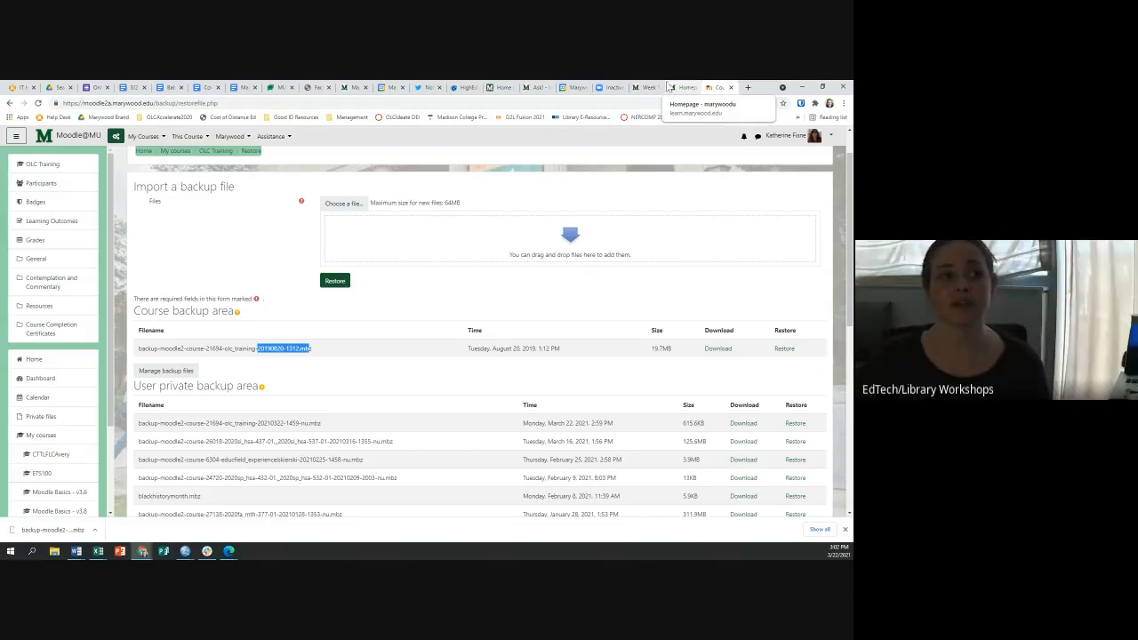
Step: Go to the Marywood Brightspace home page and filter My Courses to Fall 2020
left_click(645, 89)
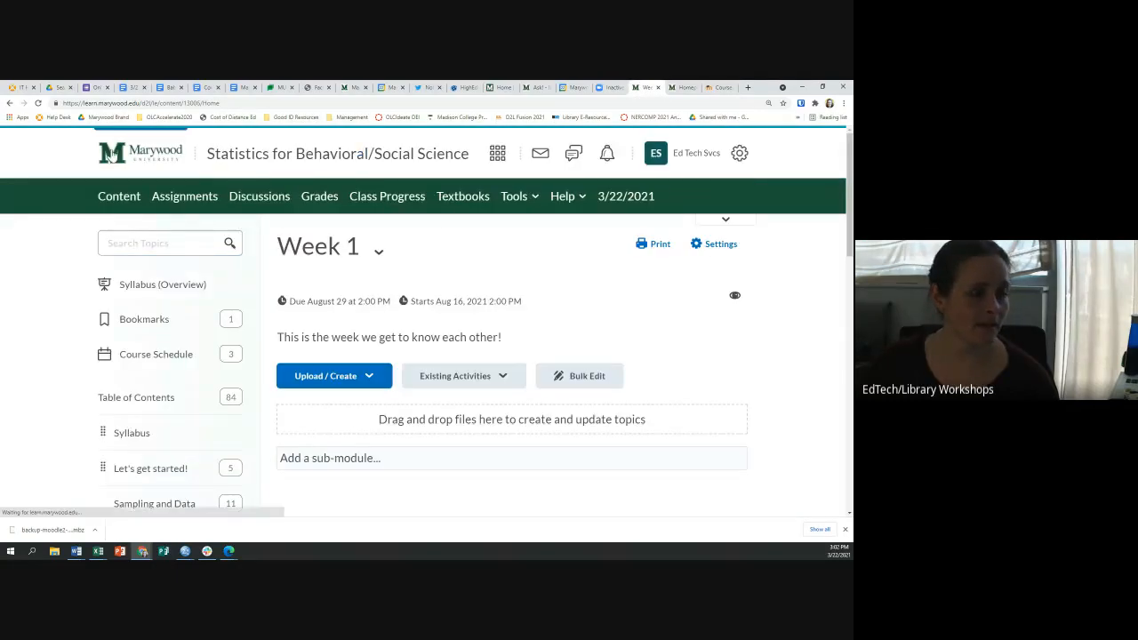
left_click(116, 153)
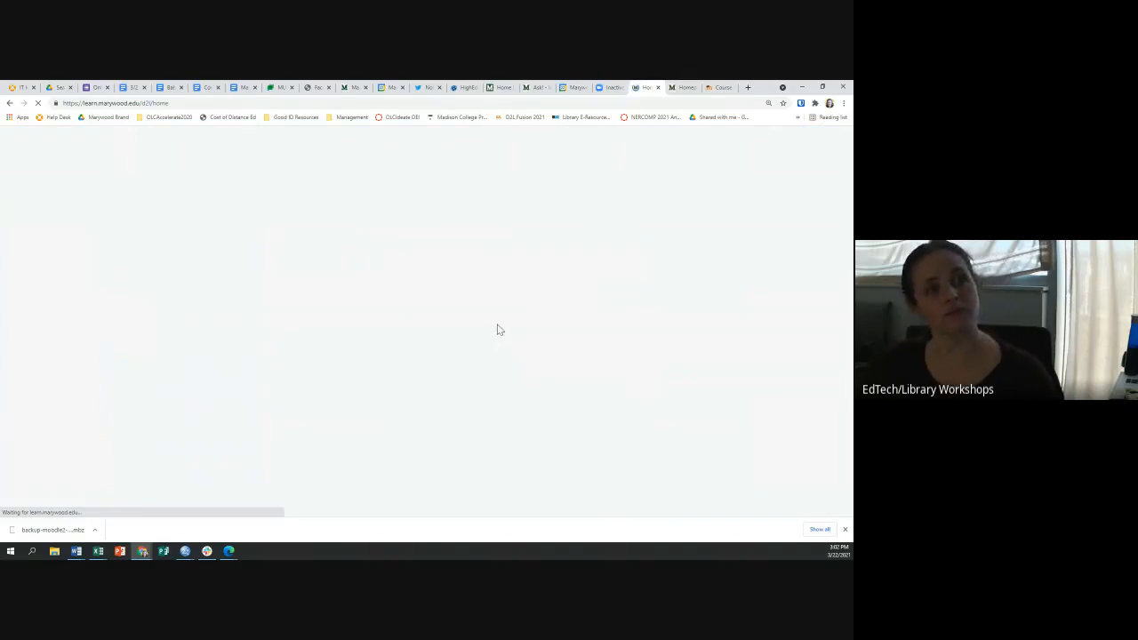
scroll(410, 415, "down", 3)
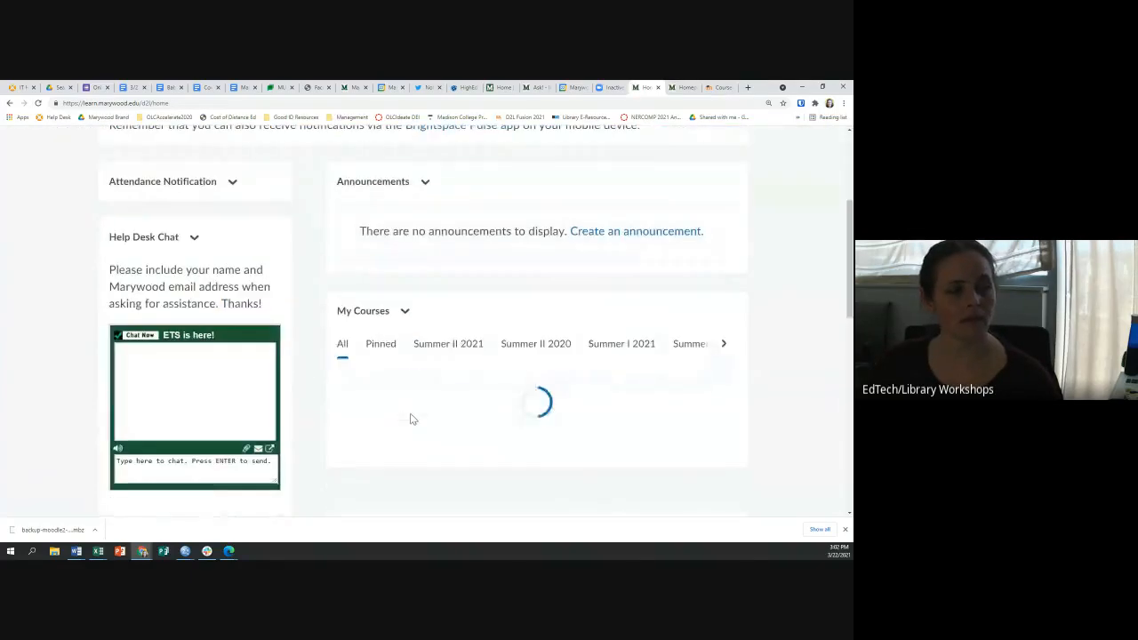
left_click(723, 344)
left_click(723, 344)
left_click(636, 346)
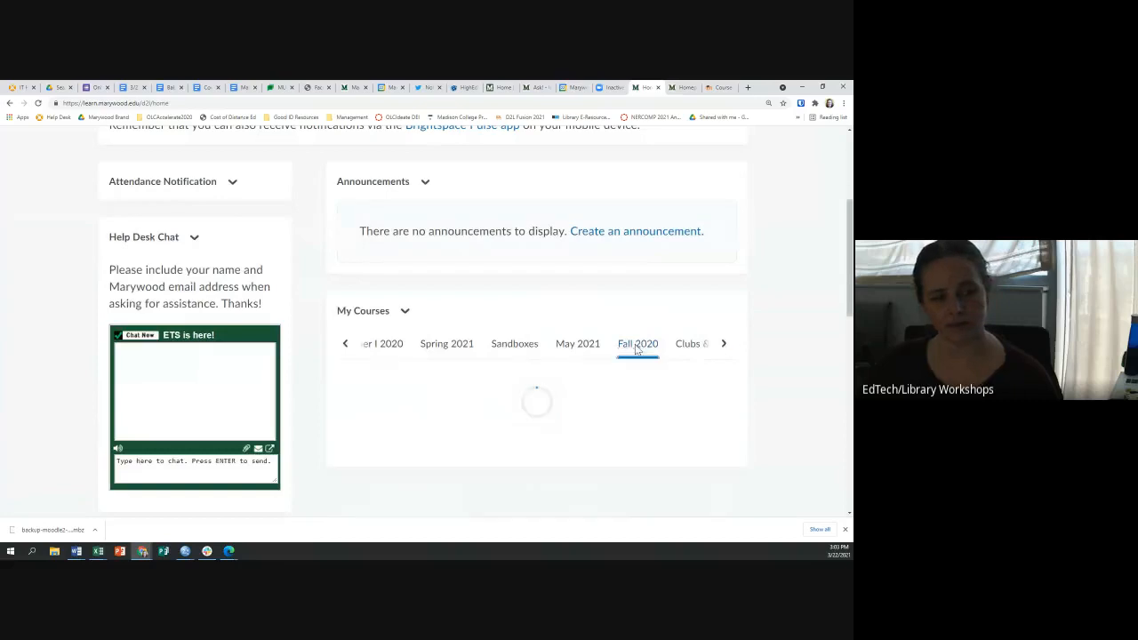
Step: Scroll through the closed Fall 2020 courses and return to the top
scroll(729, 347, "down", 2)
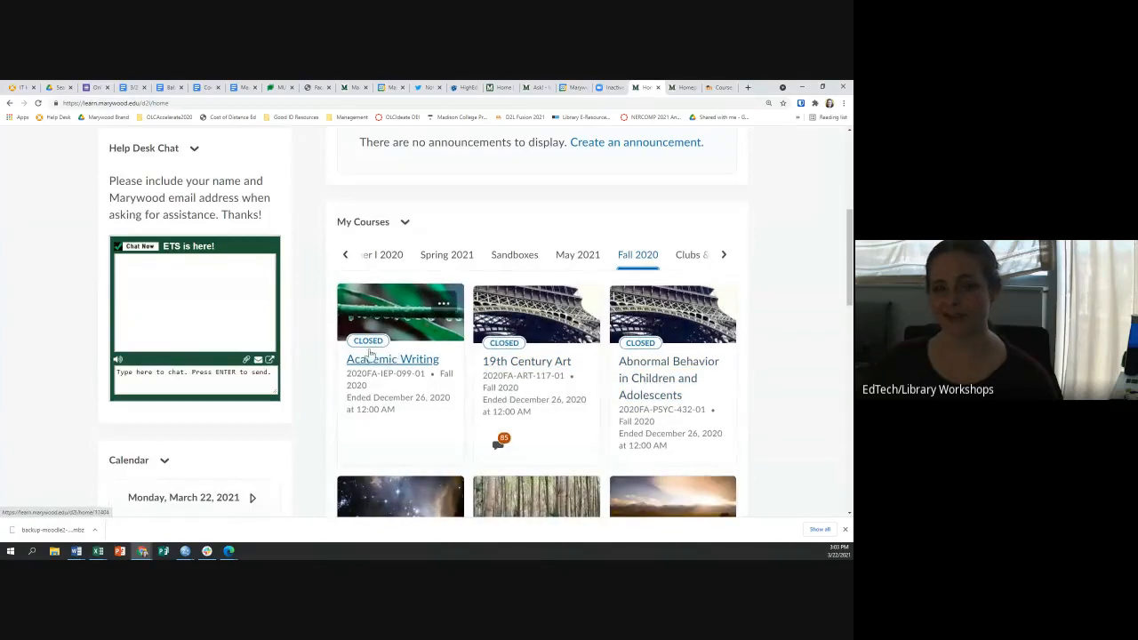
scroll(373, 350, "down", 2)
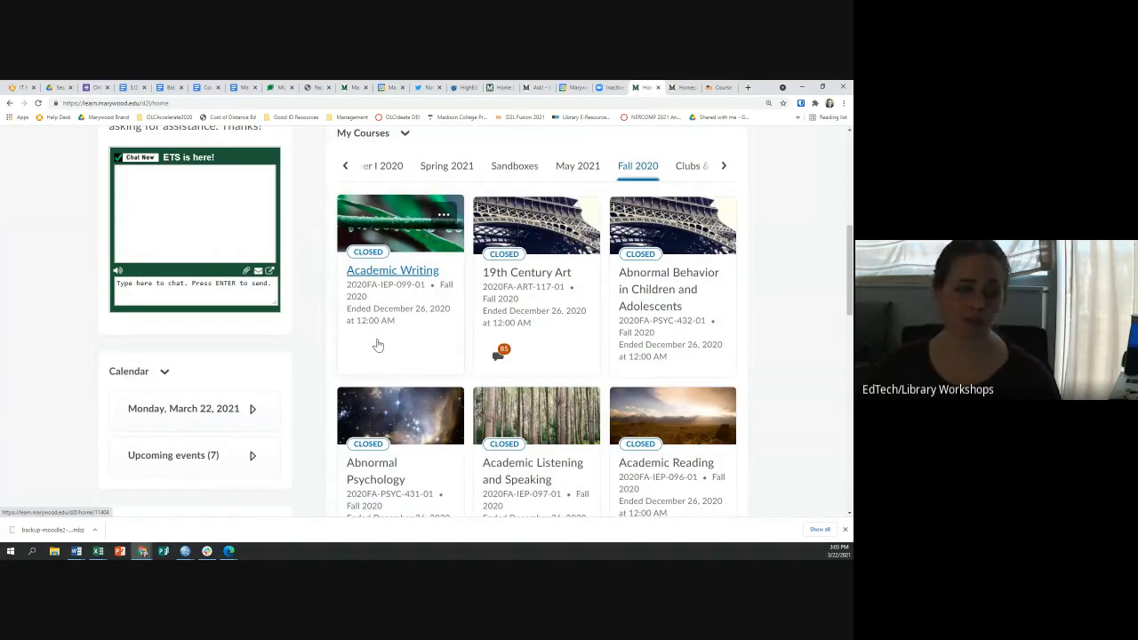
scroll(516, 294, "down", 1)
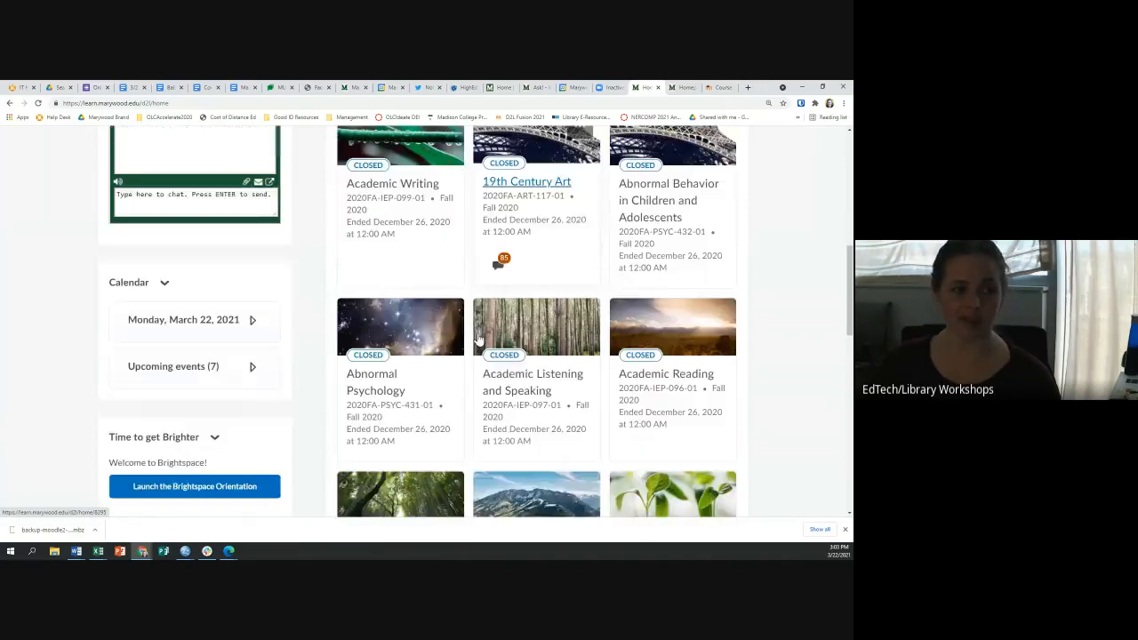
scroll(497, 409, "down", 1)
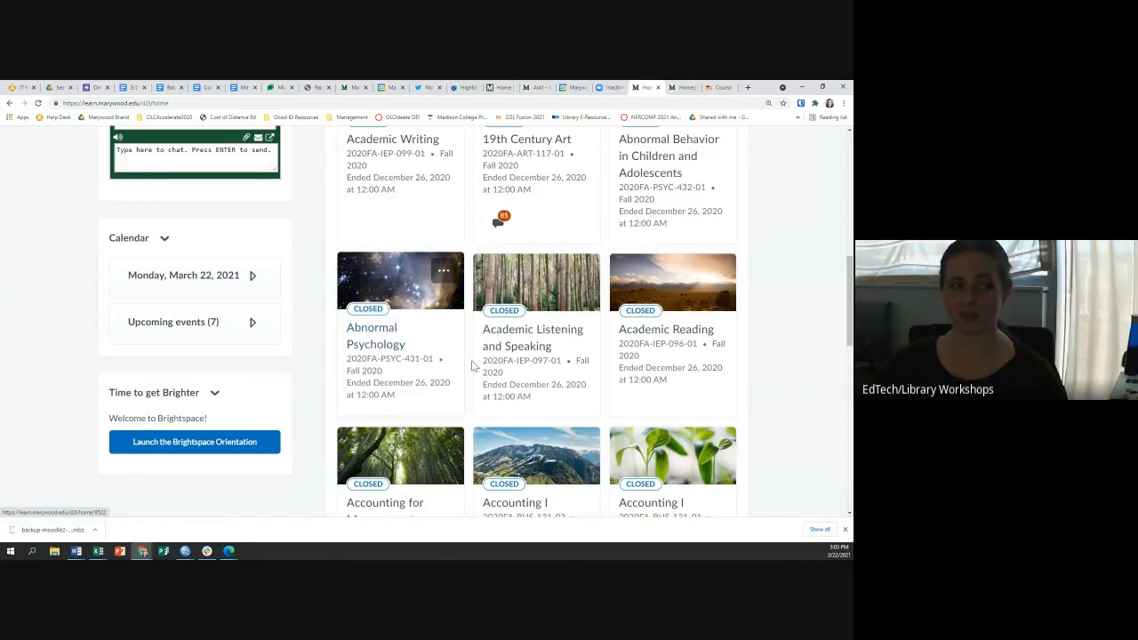
scroll(474, 365, "down", 2)
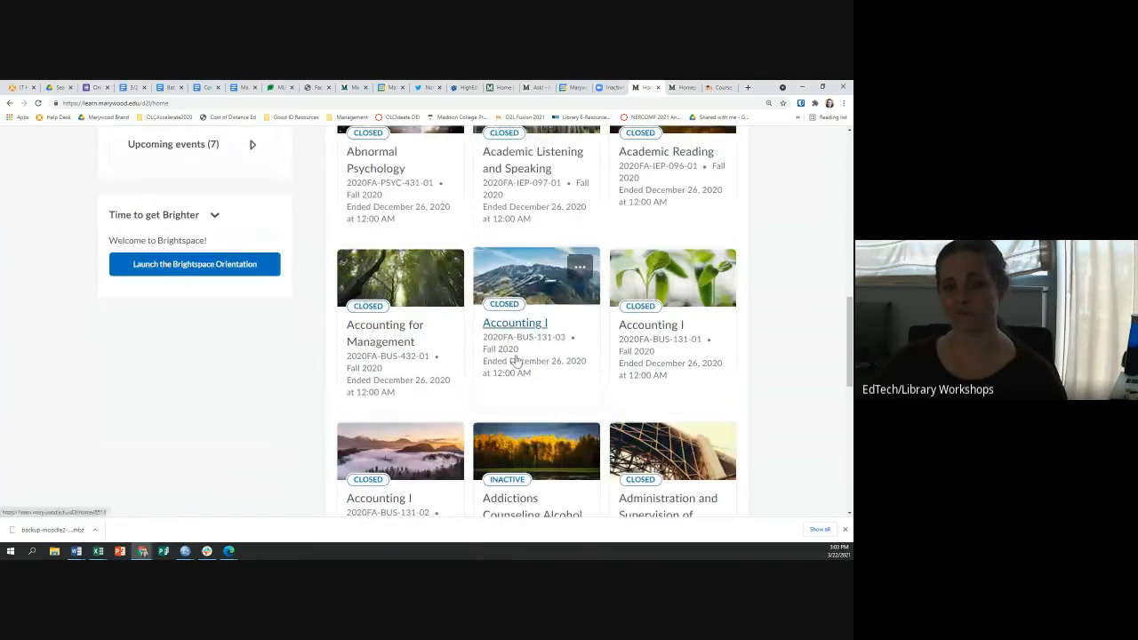
scroll(515, 359, "up", 8)
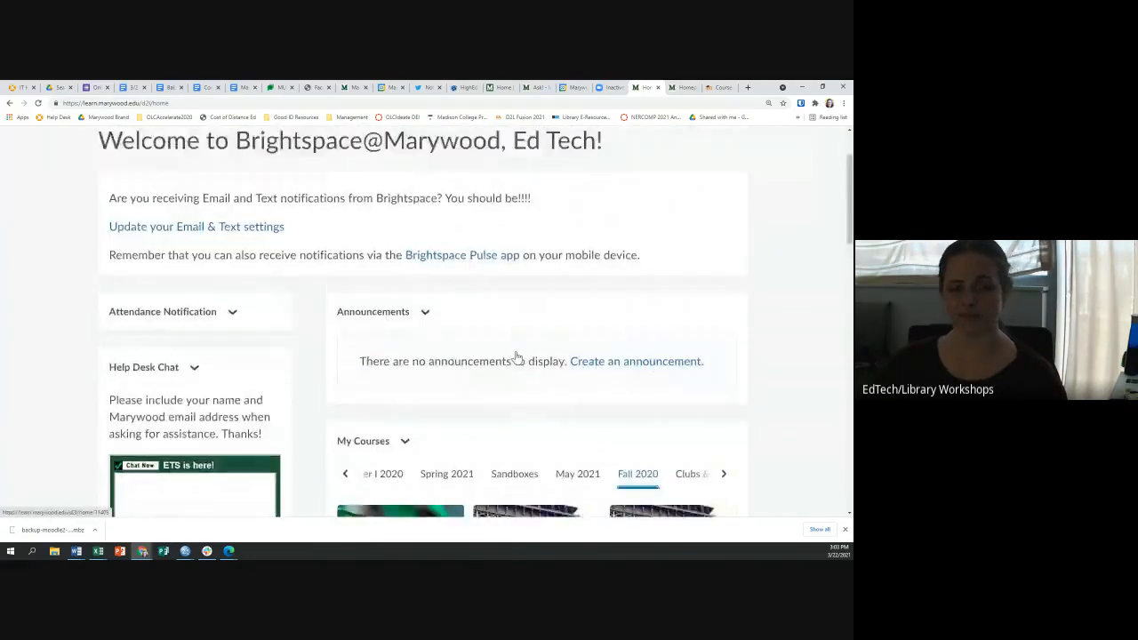
scroll(516, 358, "down", 2)
scroll(500, 353, "up", 4)
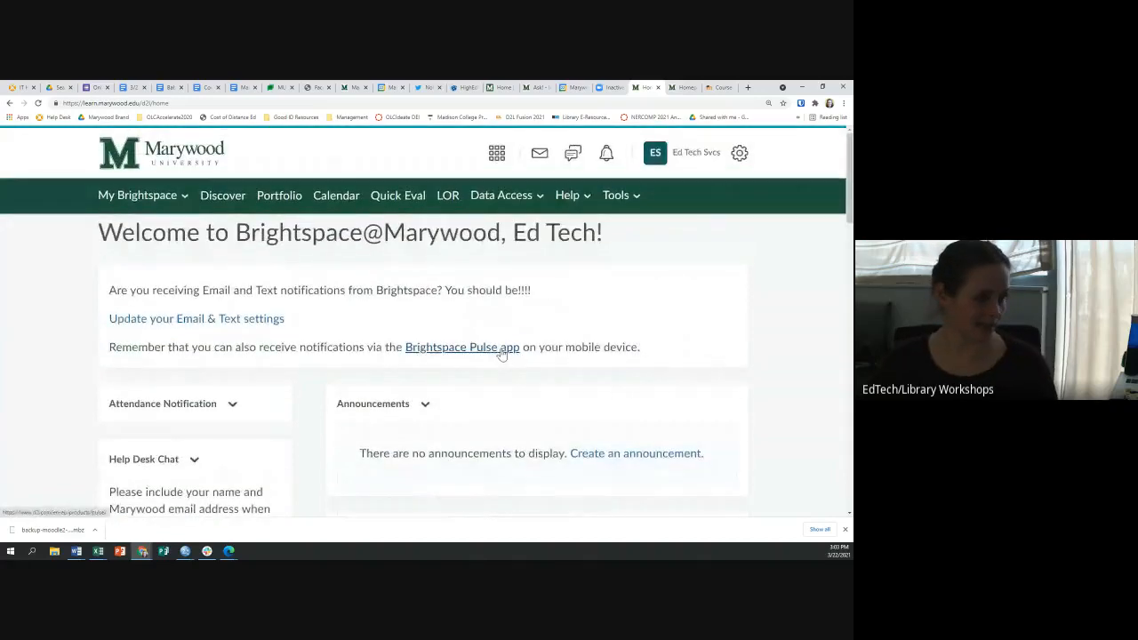